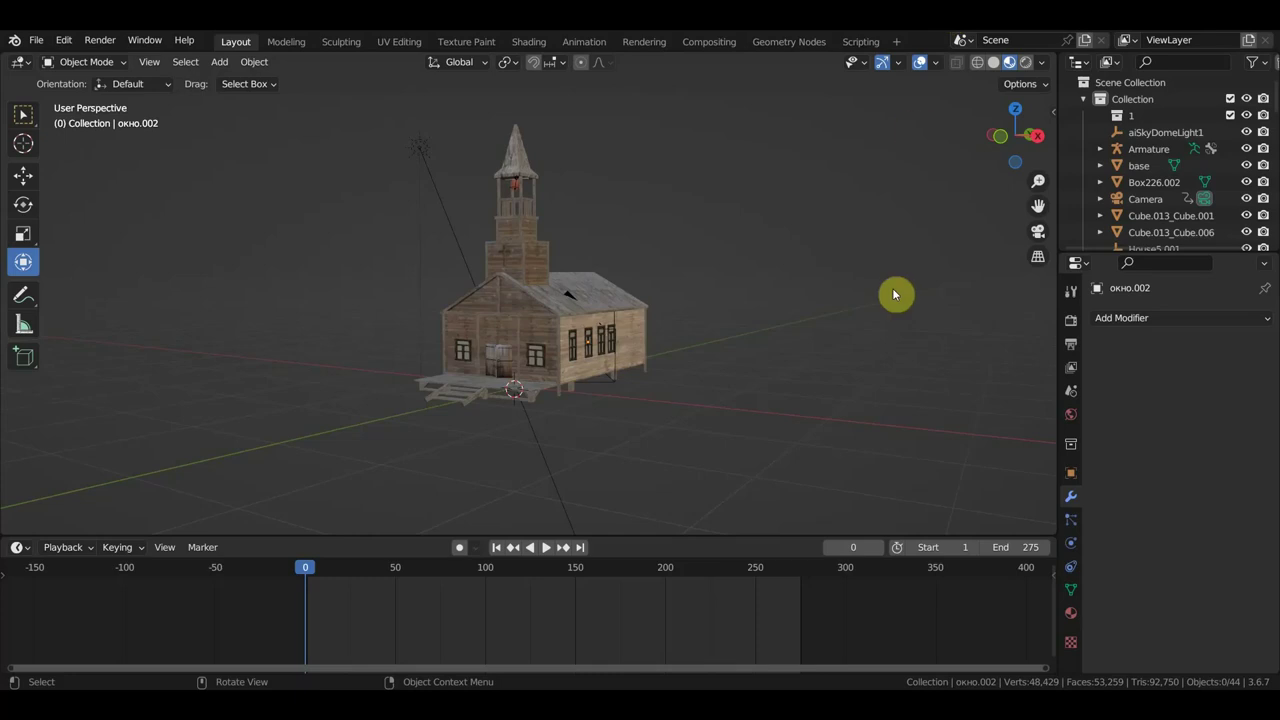
- Orbit and zoom around the church exterior to view its gable front, side wall and door
{"action": "scroll", "coordinate": [628, 410], "scroll_direction": "up", "scroll_amount": 2}
{"action": "scroll", "coordinate": [640, 400], "scroll_direction": "up", "scroll_amount": 2}
{"action": "mouse_move", "coordinate": [645, 395]}
{"action": "middle_mouse_down"}
{"action": "mouse_move", "coordinate": [557, 374]}
{"action": "mouse_move", "coordinate": [826, 380]}
{"action": "middle_mouse_up"}
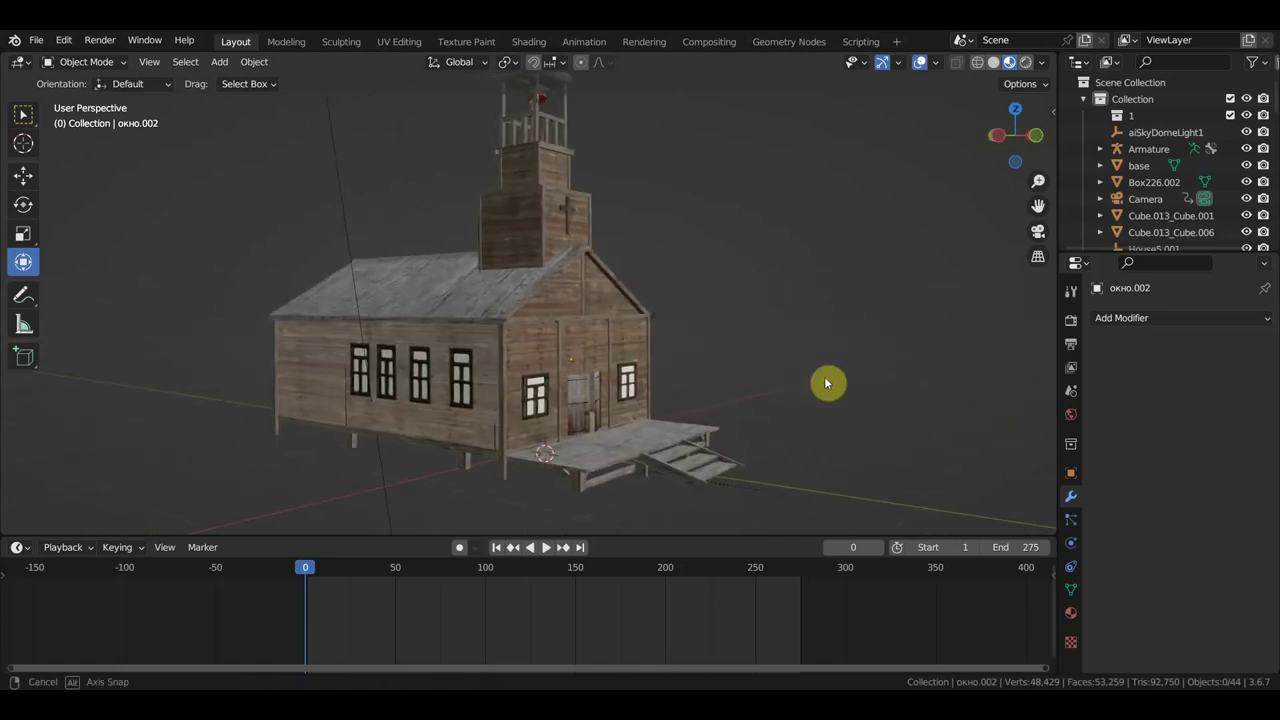
{"action": "scroll", "coordinate": [420, 400], "scroll_direction": "up", "scroll_amount": 2}
{"action": "mouse_move", "coordinate": [429, 391]}
{"action": "middle_mouse_down"}
{"action": "mouse_move", "coordinate": [502, 365]}
{"action": "mouse_move", "coordinate": [274, 400]}
{"action": "mouse_move", "coordinate": [306, 400]}
{"action": "middle_mouse_up"}
{"action": "scroll", "coordinate": [500, 370], "scroll_direction": "down", "scroll_amount": 2}
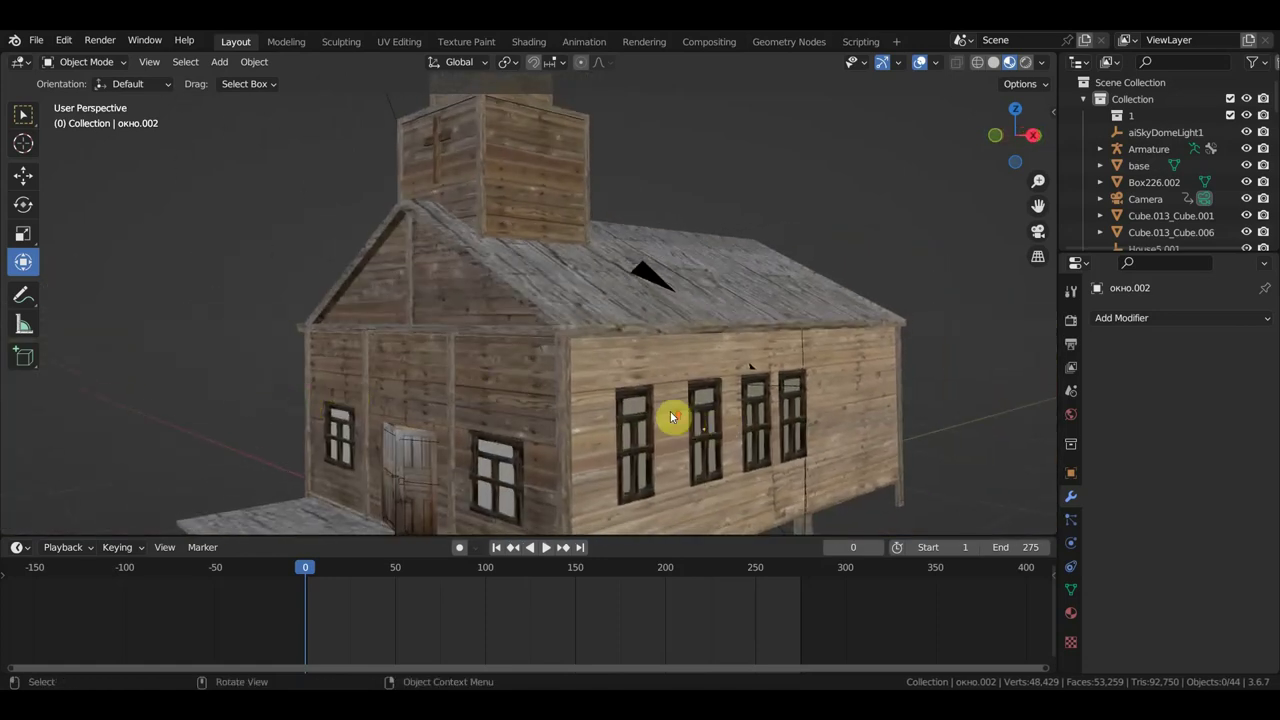
{"action": "scroll", "coordinate": [671, 417], "scroll_direction": "up", "scroll_amount": 1}
{"action": "scroll", "coordinate": [570, 404], "scroll_direction": "down", "scroll_amount": 1}
{"action": "scroll", "coordinate": [565, 403], "scroll_direction": "down", "scroll_amount": 1}
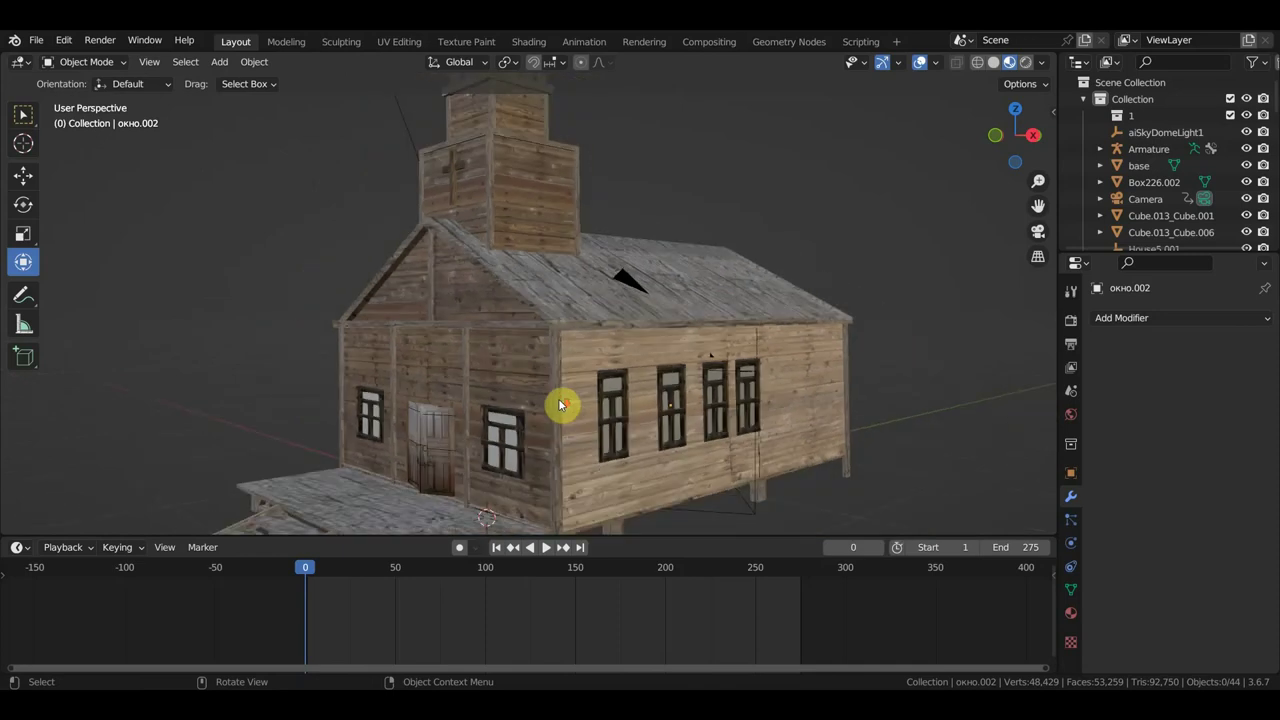
{"action": "mouse_move", "coordinate": [563, 403]}
{"action": "middle_mouse_down"}
{"action": "mouse_move", "coordinate": [608, 406]}
{"action": "mouse_move", "coordinate": [576, 430]}
{"action": "middle_mouse_up"}
{"action": "scroll", "coordinate": [576, 430], "scroll_direction": "up", "scroll_amount": 2}
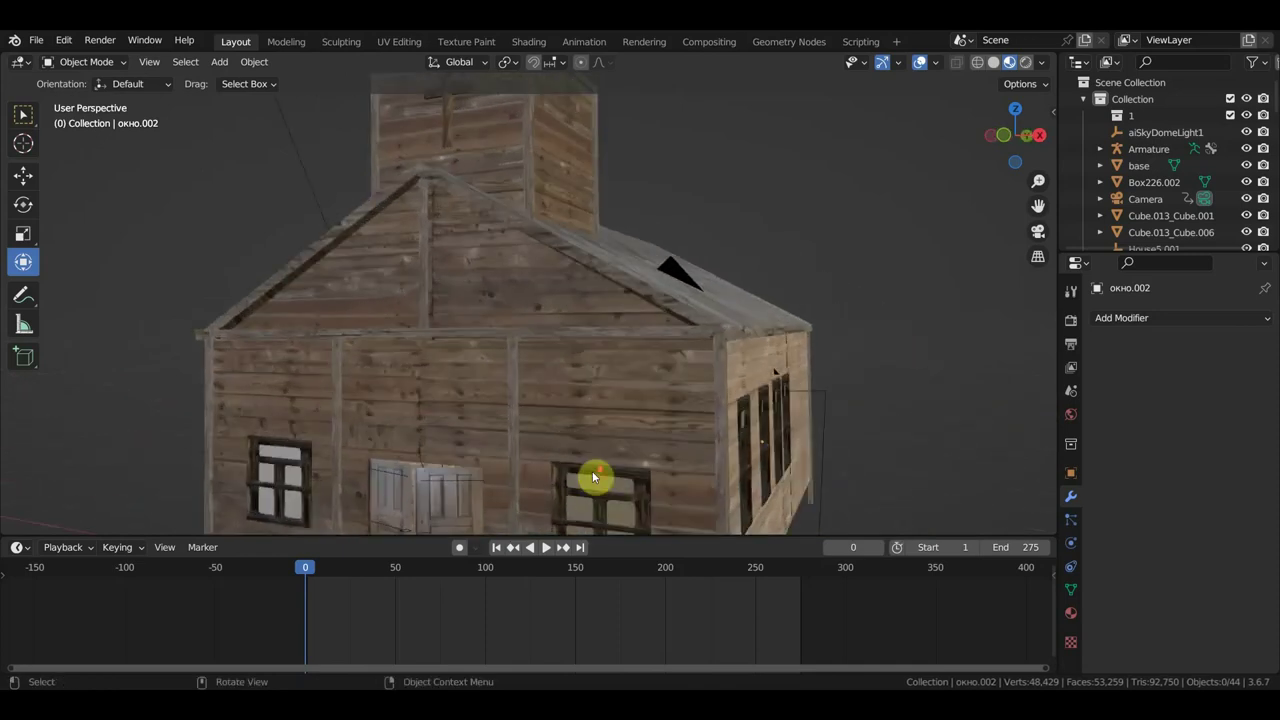
{"action": "scroll", "coordinate": [593, 477], "scroll_direction": "down", "scroll_amount": 2}
{"action": "scroll", "coordinate": [570, 461], "scroll_direction": "up", "scroll_amount": 3}
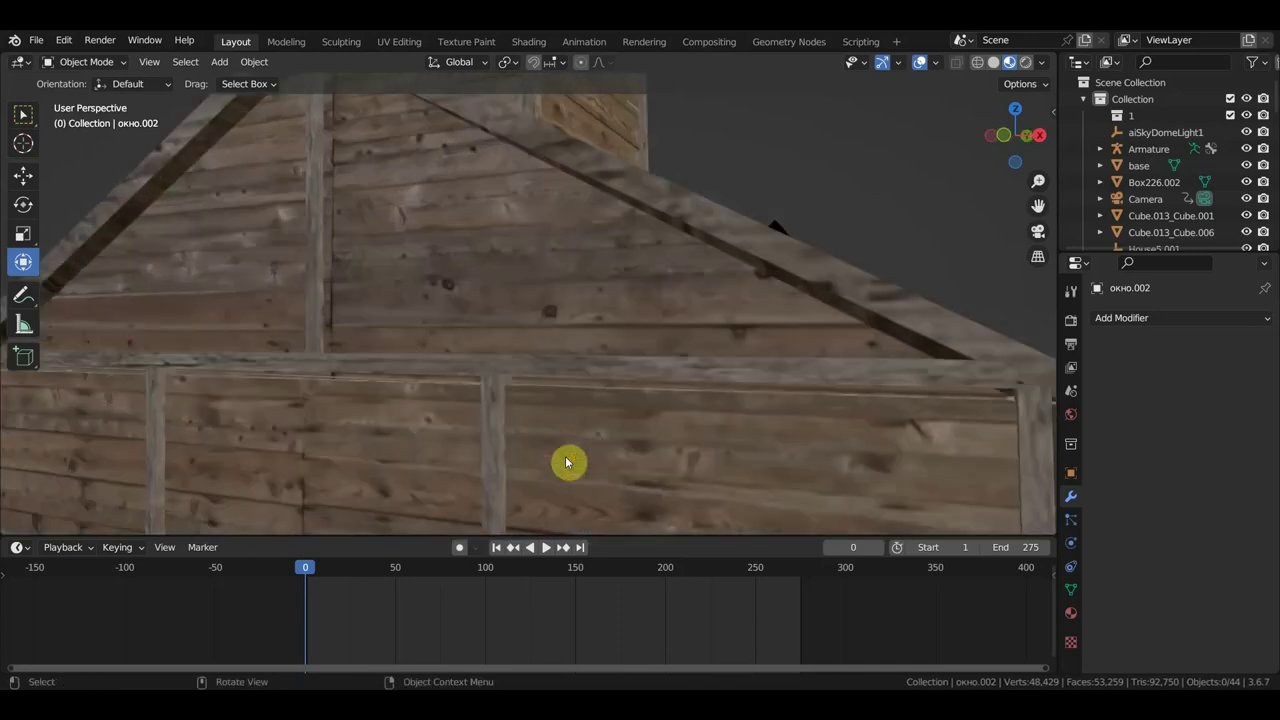
{"action": "scroll", "coordinate": [570, 461], "scroll_direction": "up", "scroll_amount": 1}
{"action": "scroll", "coordinate": [571, 460], "scroll_direction": "down", "scroll_amount": 3}
{"action": "scroll", "coordinate": [573, 459], "scroll_direction": "down", "scroll_amount": 1}
{"action": "scroll", "coordinate": [571, 455], "scroll_direction": "up", "scroll_amount": 1}
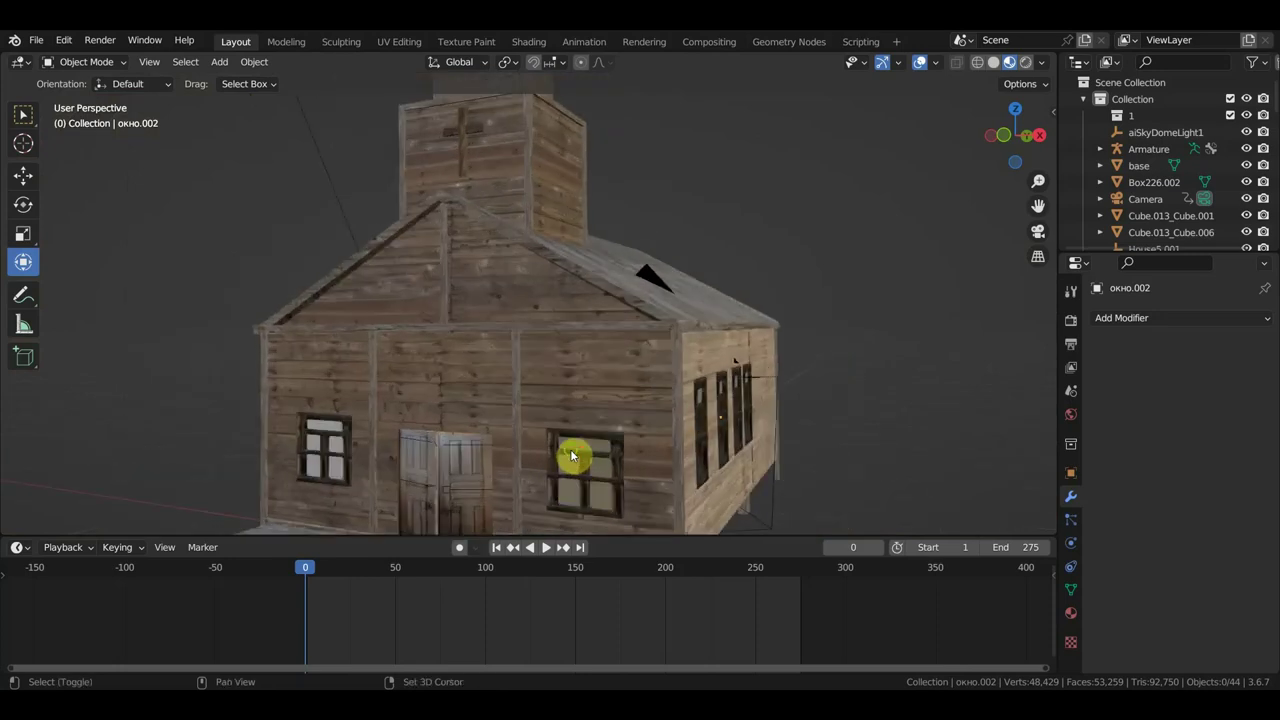
{"action": "scroll", "coordinate": [608, 383], "scroll_direction": "up", "scroll_amount": 1}
{"action": "scroll", "coordinate": [608, 376], "scroll_direction": "up", "scroll_amount": 2}
{"action": "scroll", "coordinate": [606, 377], "scroll_direction": "up", "scroll_amount": 2}
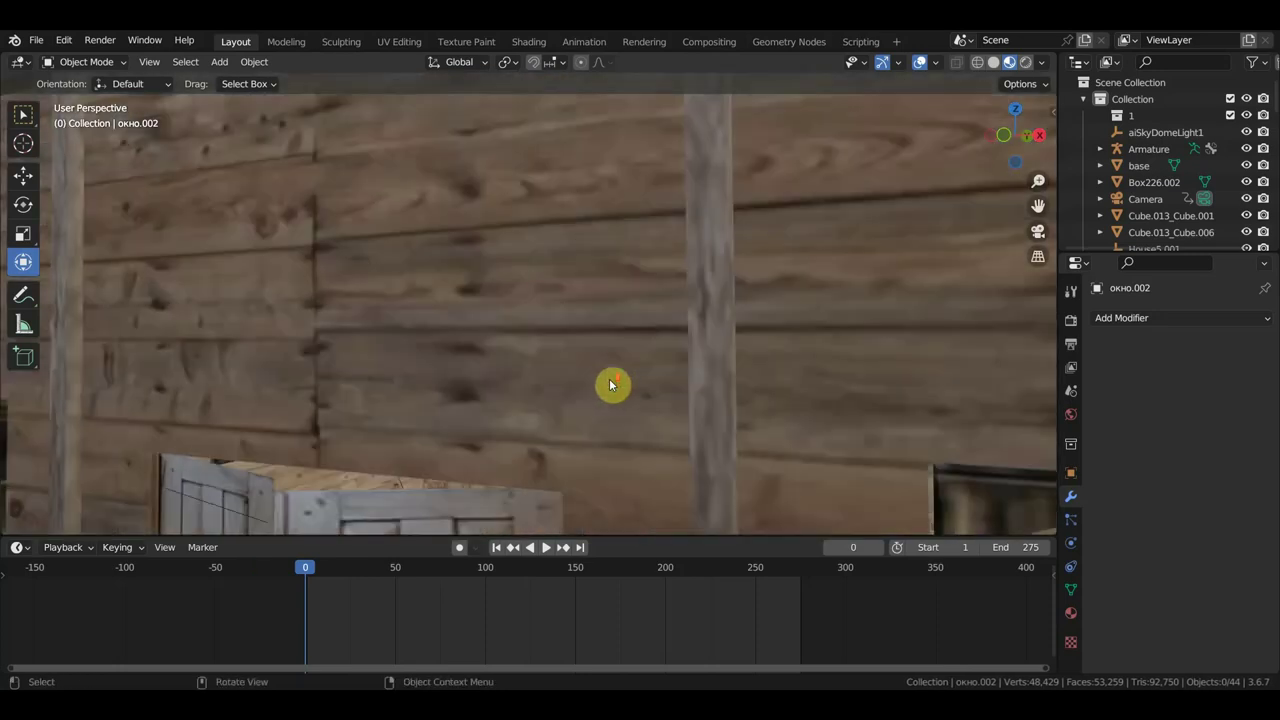
{"action": "scroll", "coordinate": [610, 384], "scroll_direction": "up", "scroll_amount": 2}
- Look around the interior toward the crucifix and four-window wall, then switch to camera view
{"action": "mouse_move", "coordinate": [611, 383]}
{"action": "middle_mouse_down"}
{"action": "mouse_move", "coordinate": [566, 331]}
{"action": "mouse_move", "coordinate": [389, 240]}
{"action": "middle_mouse_up"}
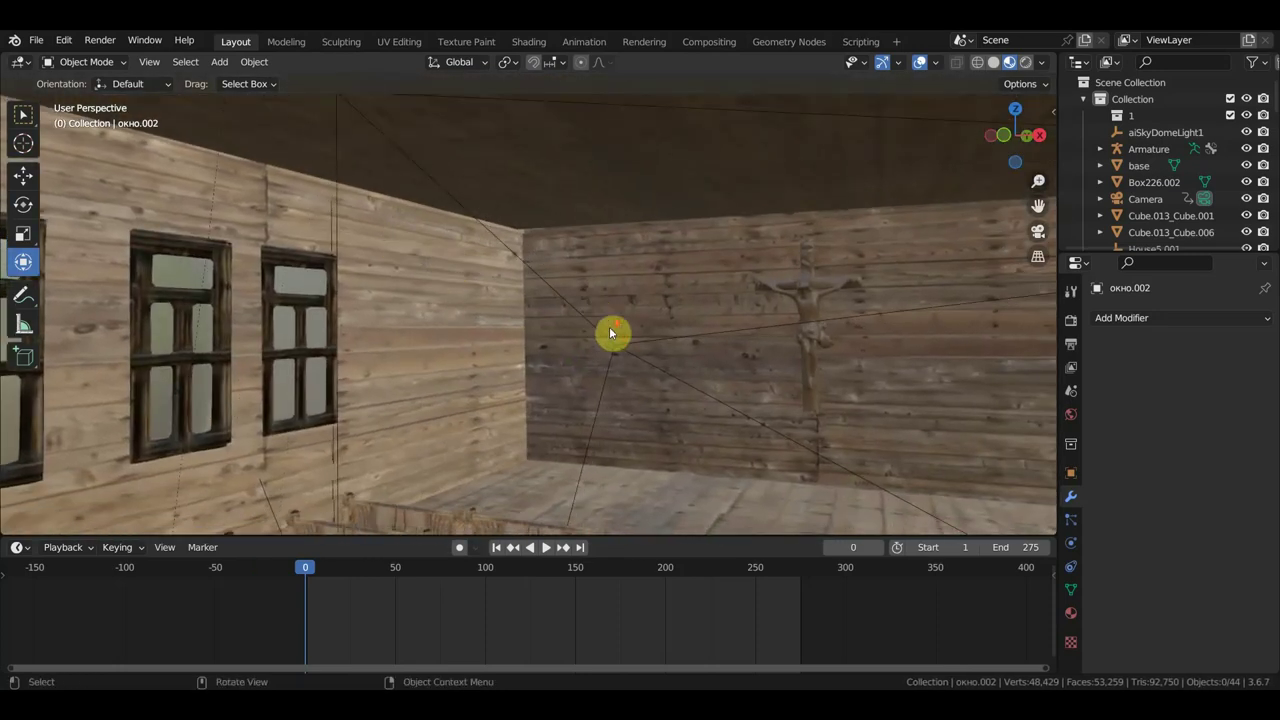
{"action": "mouse_move", "coordinate": [610, 333]}
{"action": "middle_mouse_down"}
{"action": "mouse_move", "coordinate": [651, 360]}
{"action": "mouse_move", "coordinate": [856, 347]}
{"action": "middle_mouse_up"}
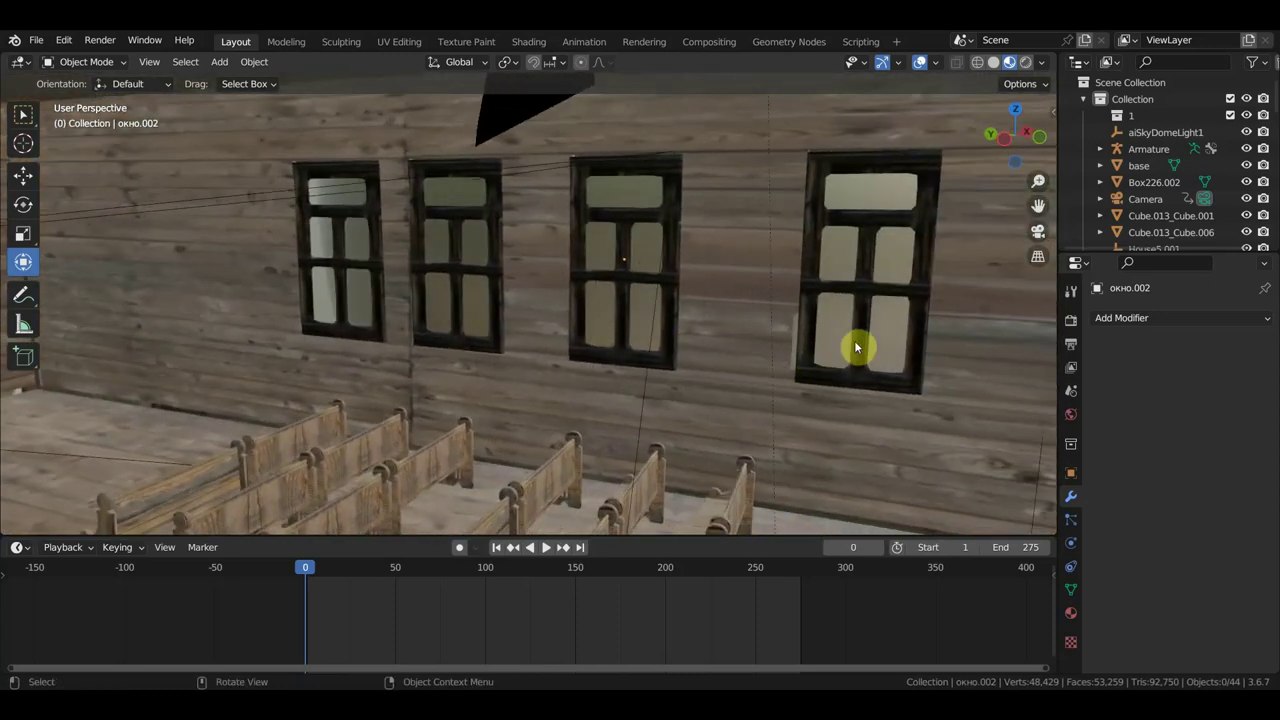
{"action": "mouse_move", "coordinate": [856, 345]}
{"action": "middle_mouse_down"}
{"action": "mouse_move", "coordinate": [797, 363]}
{"action": "mouse_move", "coordinate": [600, 351]}
{"action": "mouse_move", "coordinate": [720, 360]}
{"action": "middle_mouse_up"}
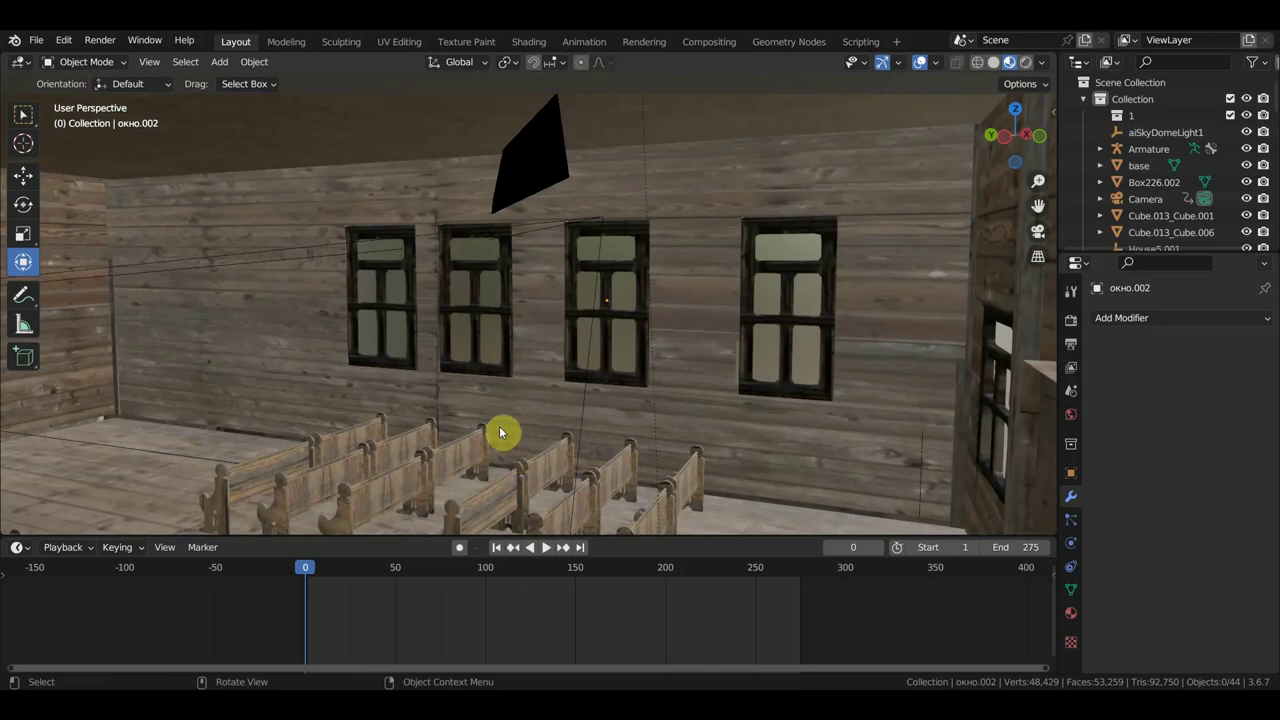
{"action": "key", "text": "KP_0"}
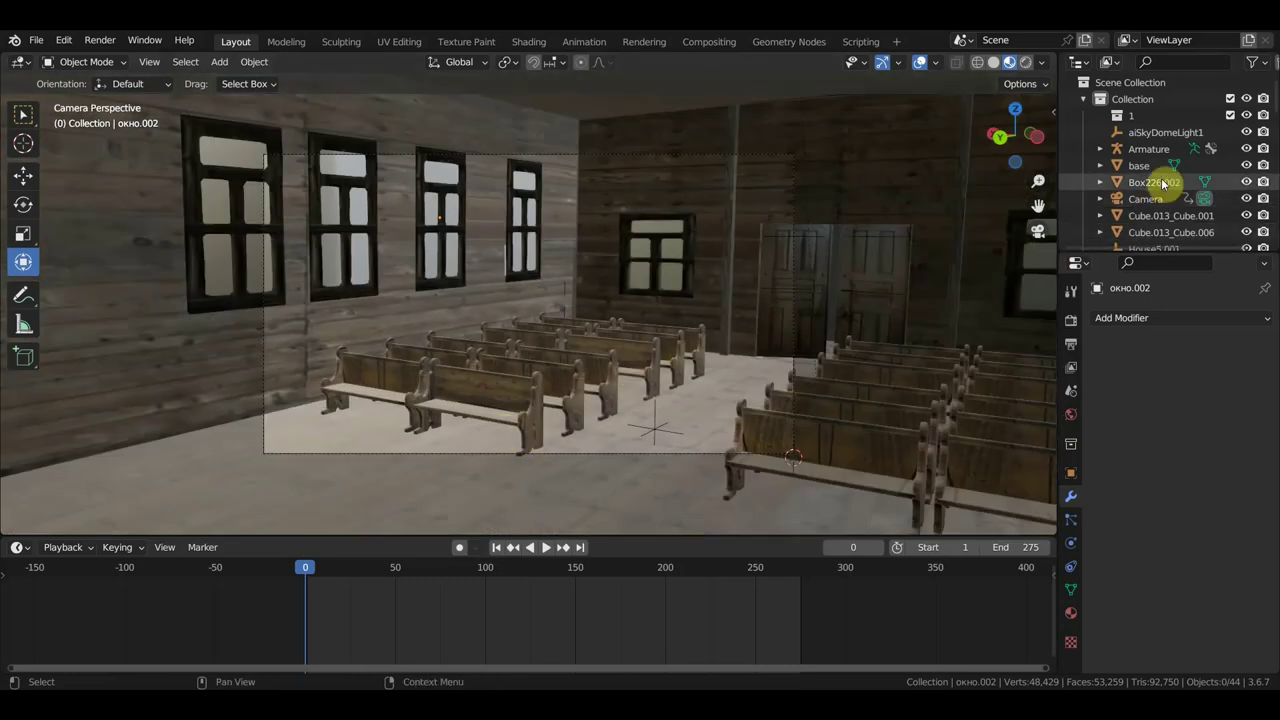
- Select the Camera in the Outliner and orbit the view out of its framing
{"action": "left_click", "coordinate": [1145, 199]}
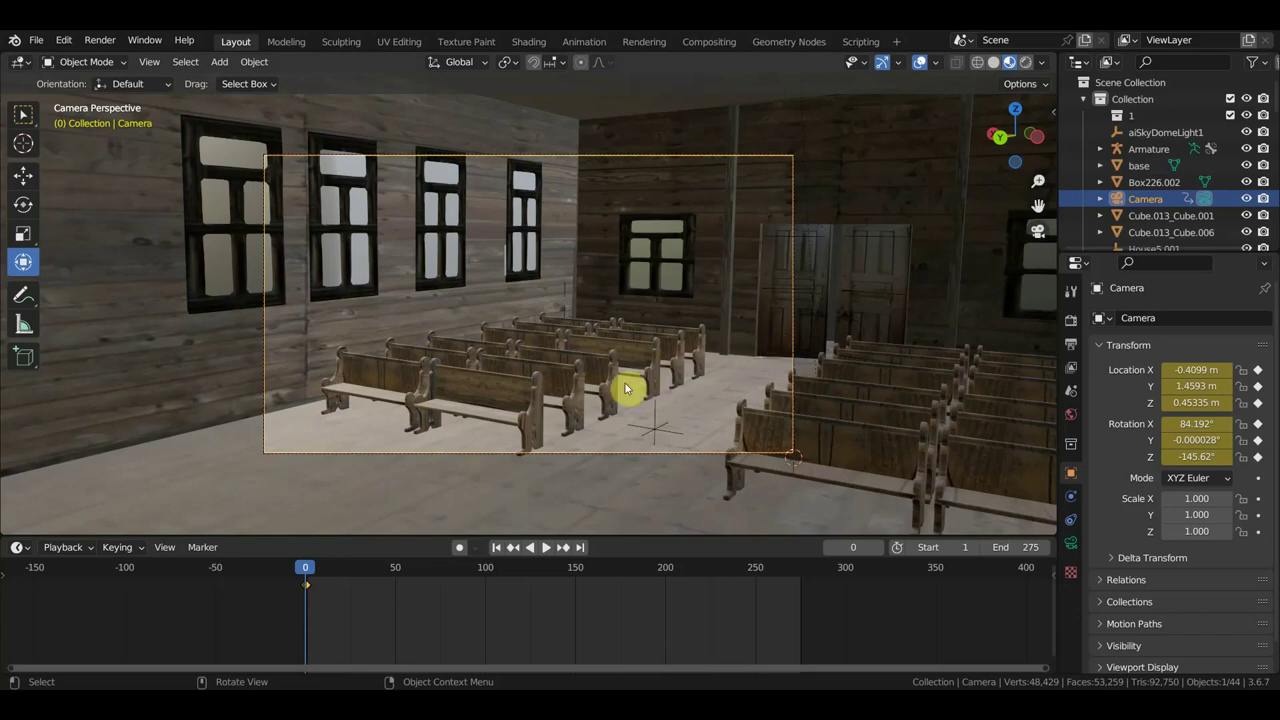
{"action": "middle_click_drag", "start_coordinate": [680, 381], "coordinate": [379, 374]}
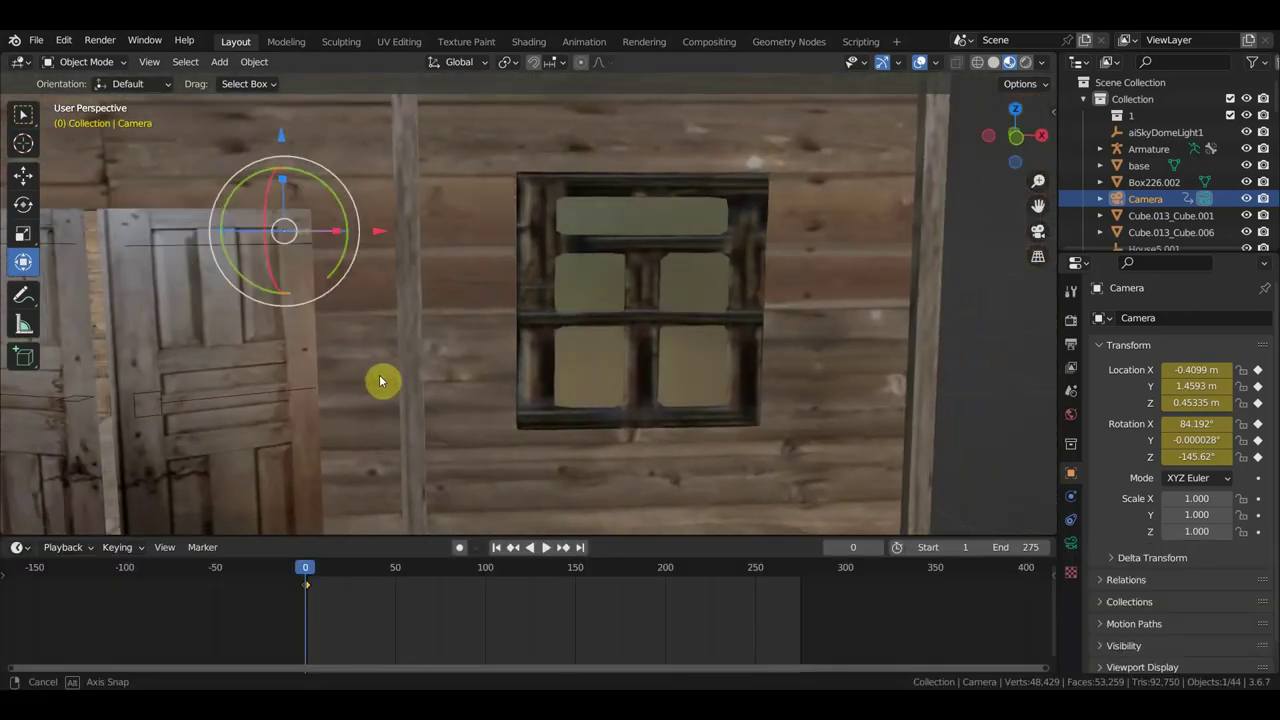
- Link 'Collection' from священник трибуна.blend in the recent Священник folder
{"action": "left_click", "coordinate": [38, 40]}
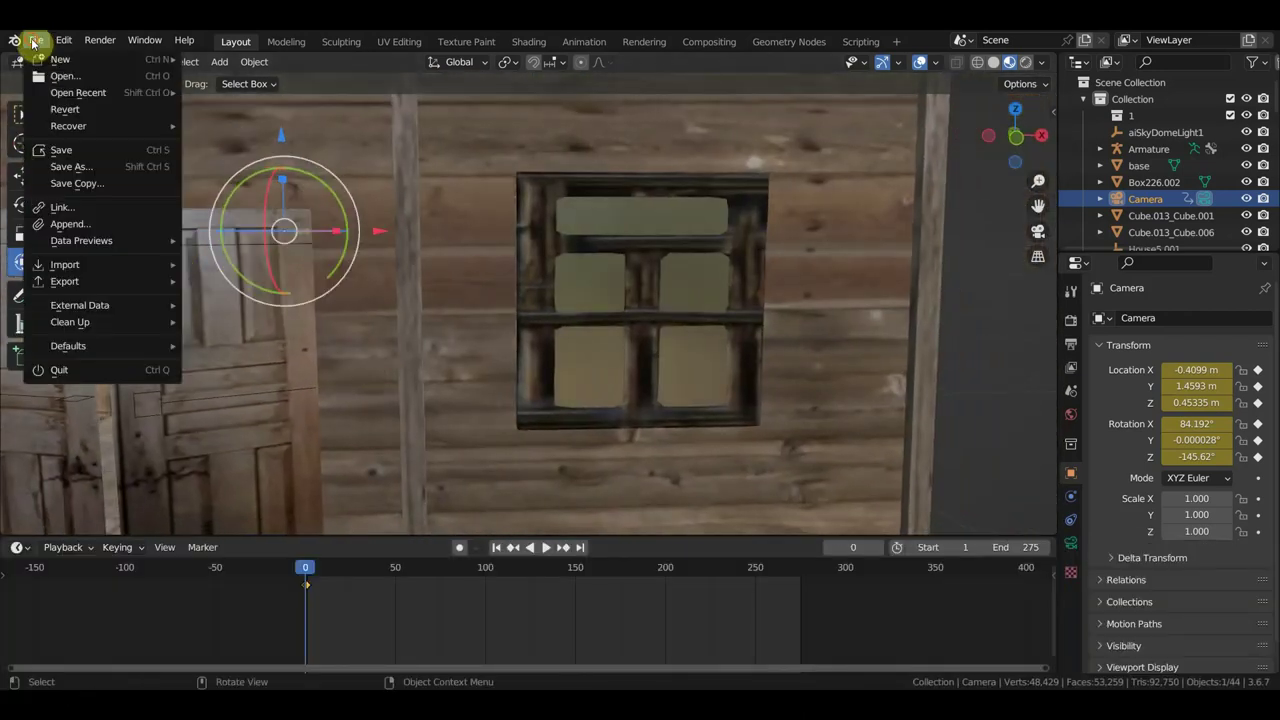
{"action": "left_click", "coordinate": [75, 206]}
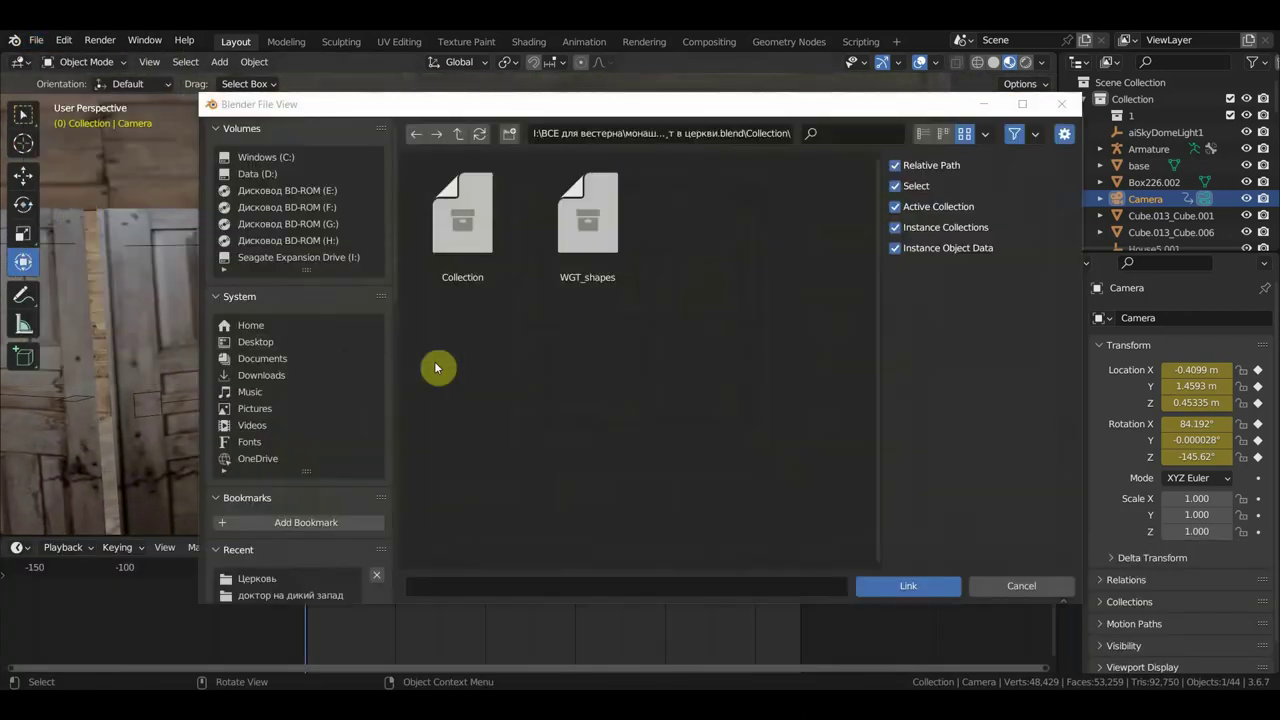
{"action": "scroll", "coordinate": [312, 583], "scroll_direction": "down", "scroll_amount": 2}
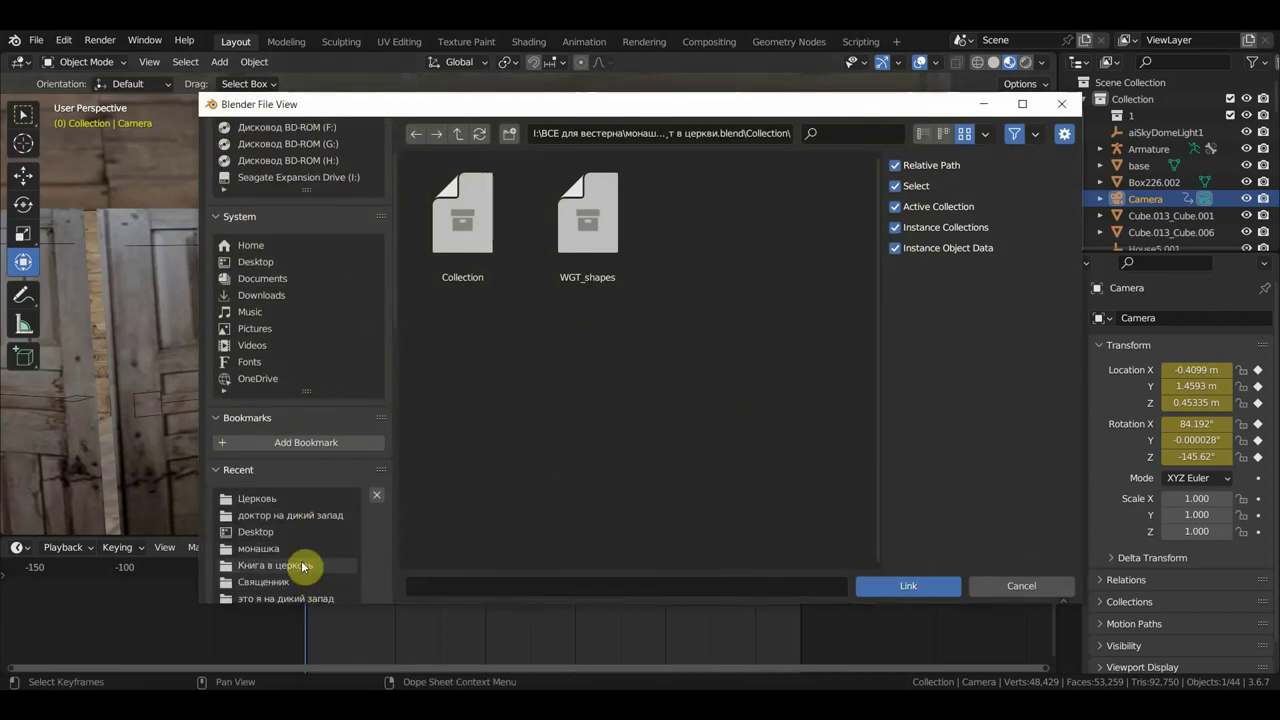
{"action": "scroll", "coordinate": [300, 566], "scroll_direction": "down", "scroll_amount": 1}
{"action": "scroll", "coordinate": [285, 526], "scroll_direction": "down", "scroll_amount": 2}
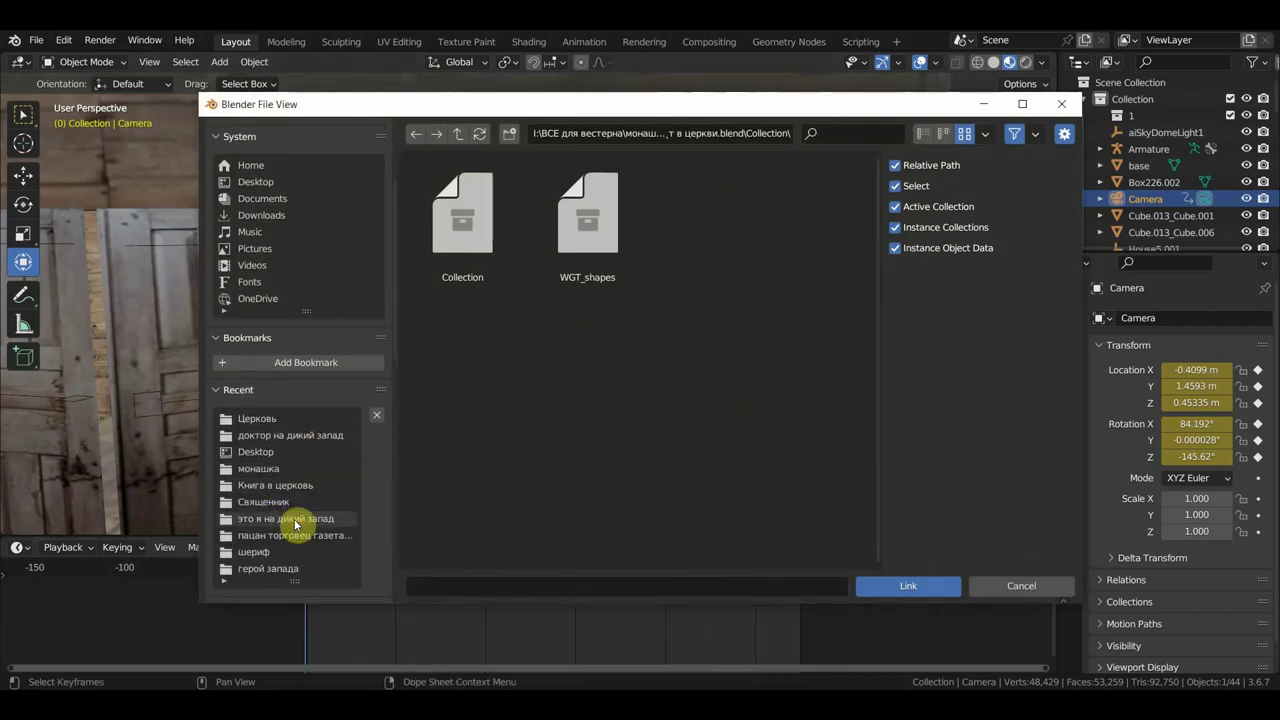
{"action": "left_click", "coordinate": [283, 502]}
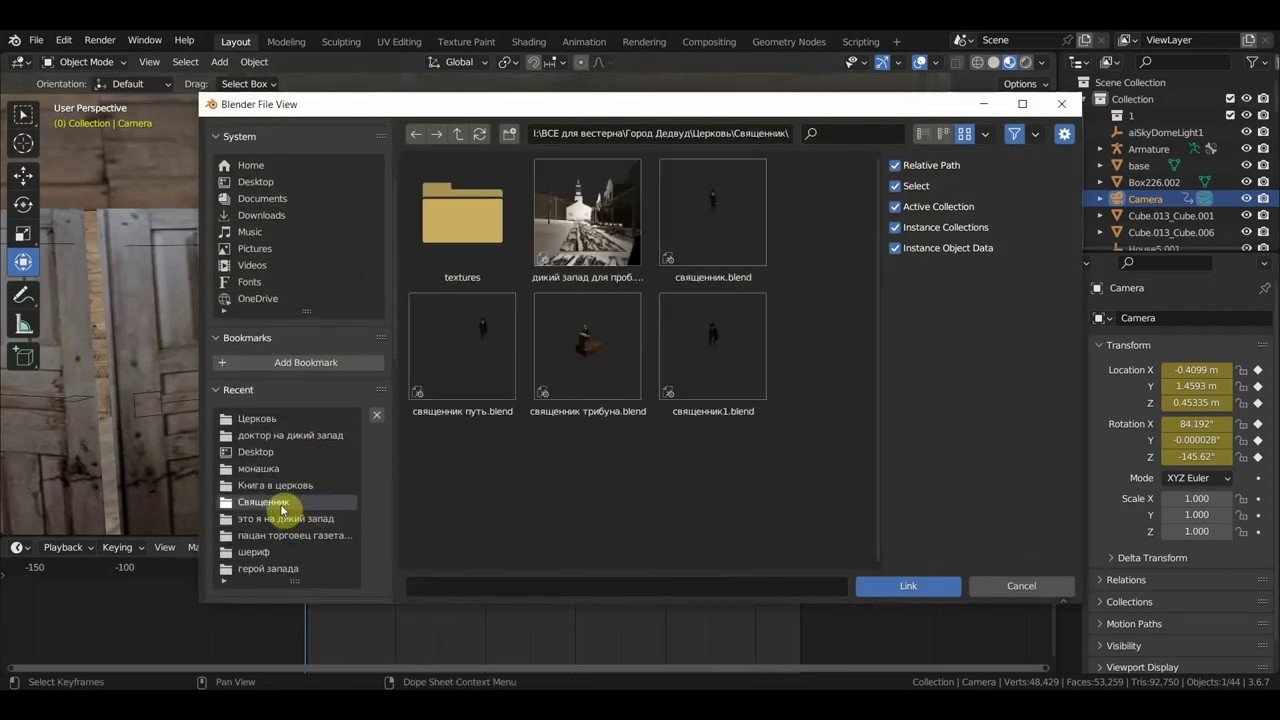
{"action": "double_click", "coordinate": [587, 362]}
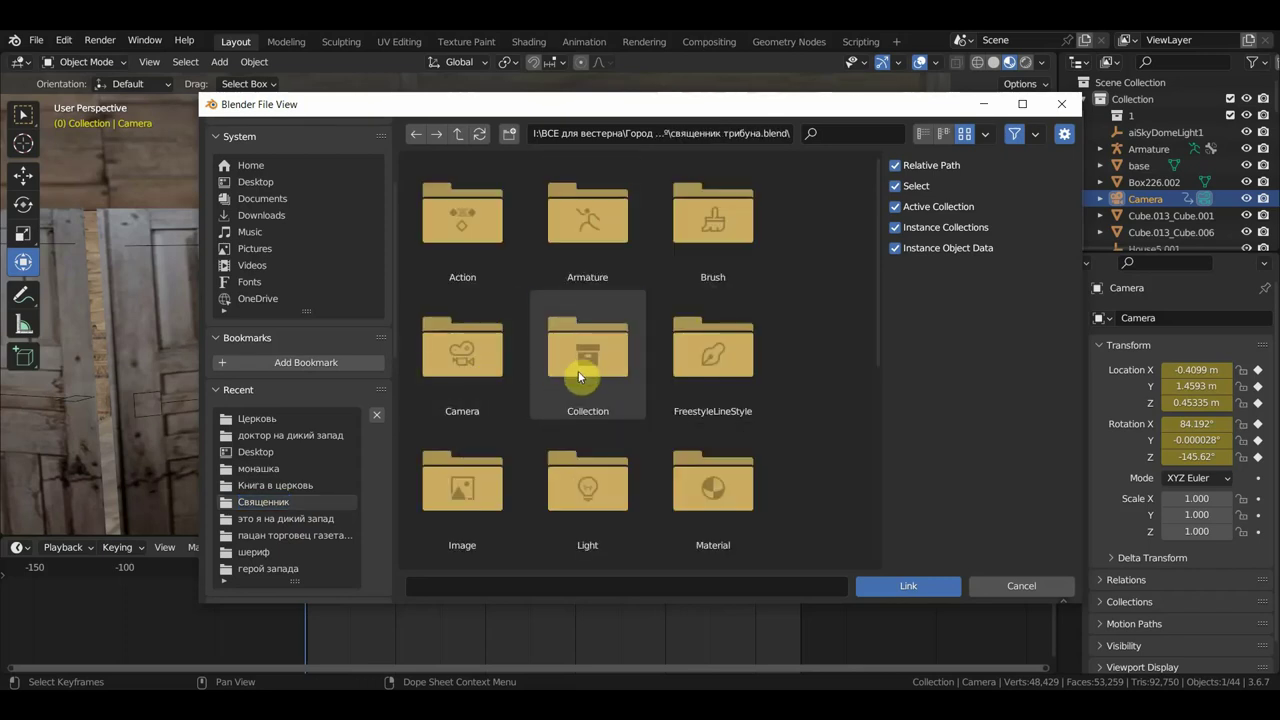
{"action": "double_click", "coordinate": [584, 368]}
{"action": "double_click", "coordinate": [499, 247]}
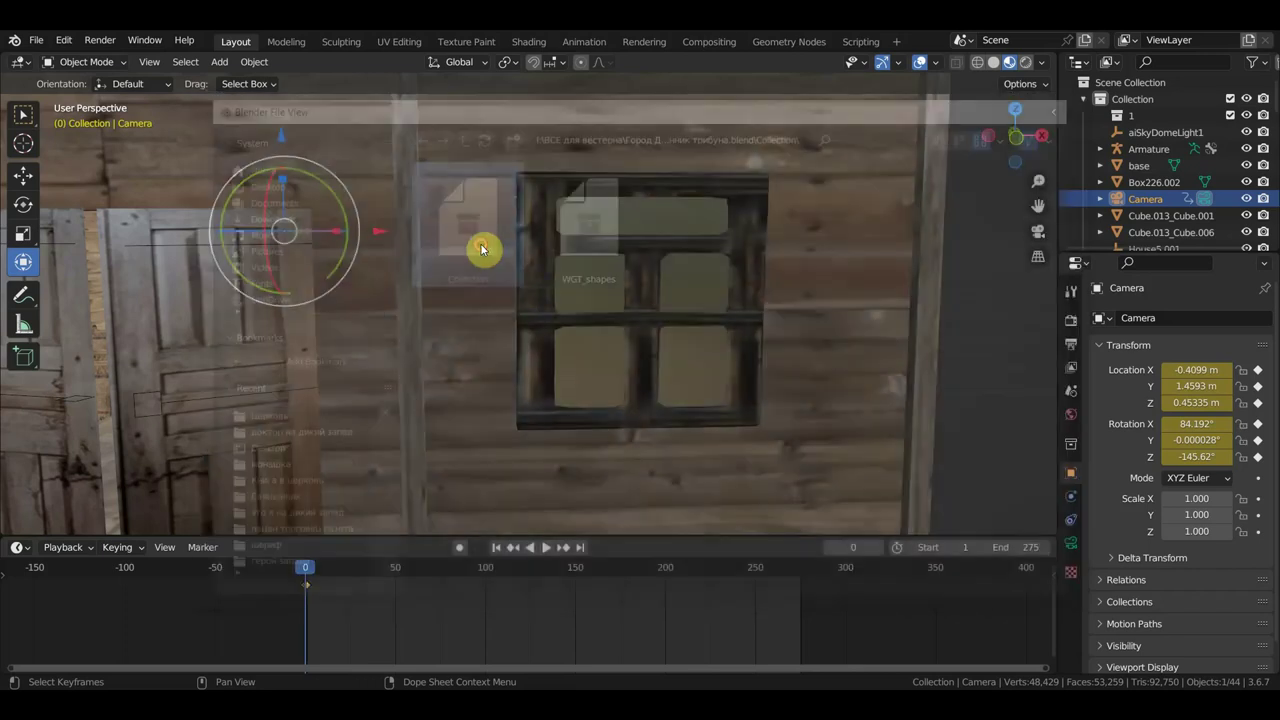
- Scale the linked priest collection down to 0.075
{"action": "scroll", "coordinate": [484, 250], "scroll_direction": "down", "scroll_amount": 5}
{"action": "mouse_move", "coordinate": [483, 250]}
{"action": "middle_mouse_down"}
{"action": "mouse_move", "coordinate": [606, 251]}
{"action": "mouse_move", "coordinate": [654, 299]}
{"action": "mouse_move", "coordinate": [626, 297]}
{"action": "middle_mouse_up"}
{"action": "scroll", "coordinate": [626, 303], "scroll_direction": "down", "scroll_amount": 2}
{"action": "mouse_move", "coordinate": [586, 400]}
{"action": "middle_mouse_down"}
{"action": "mouse_move", "coordinate": [623, 374]}
{"action": "mouse_move", "coordinate": [684, 368]}
{"action": "middle_mouse_up"}
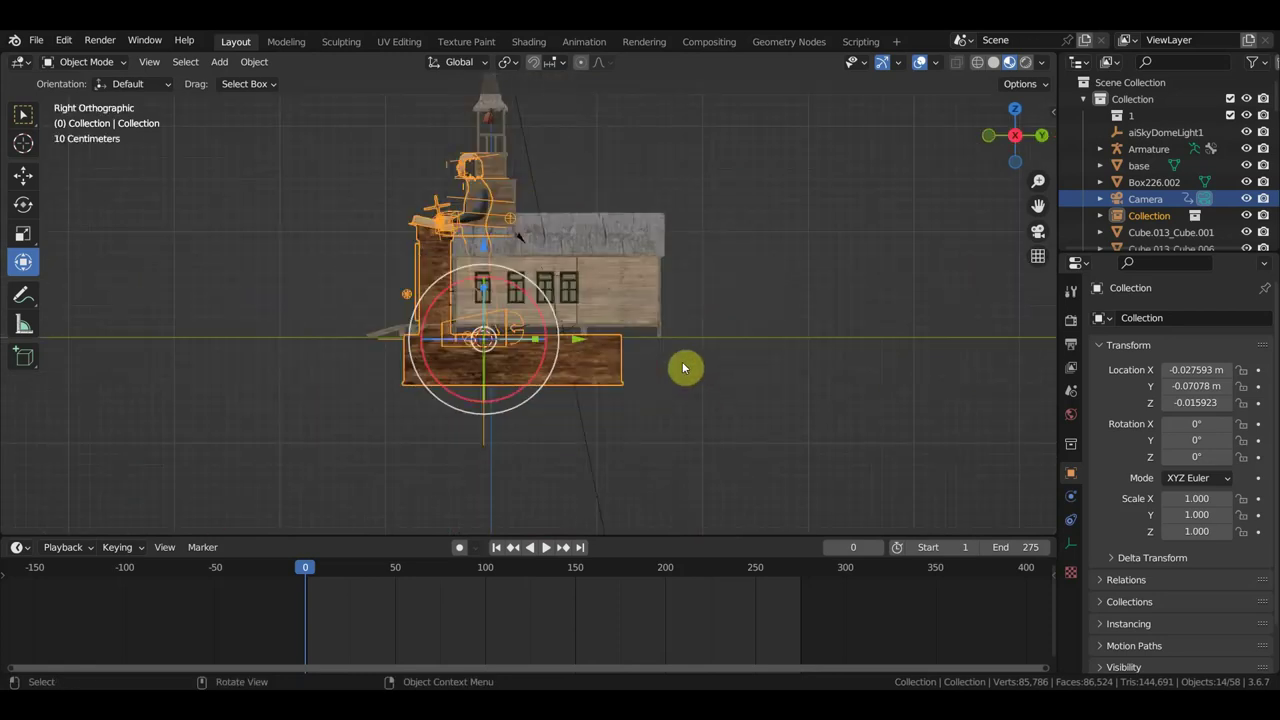
{"action": "key", "text": "s"}
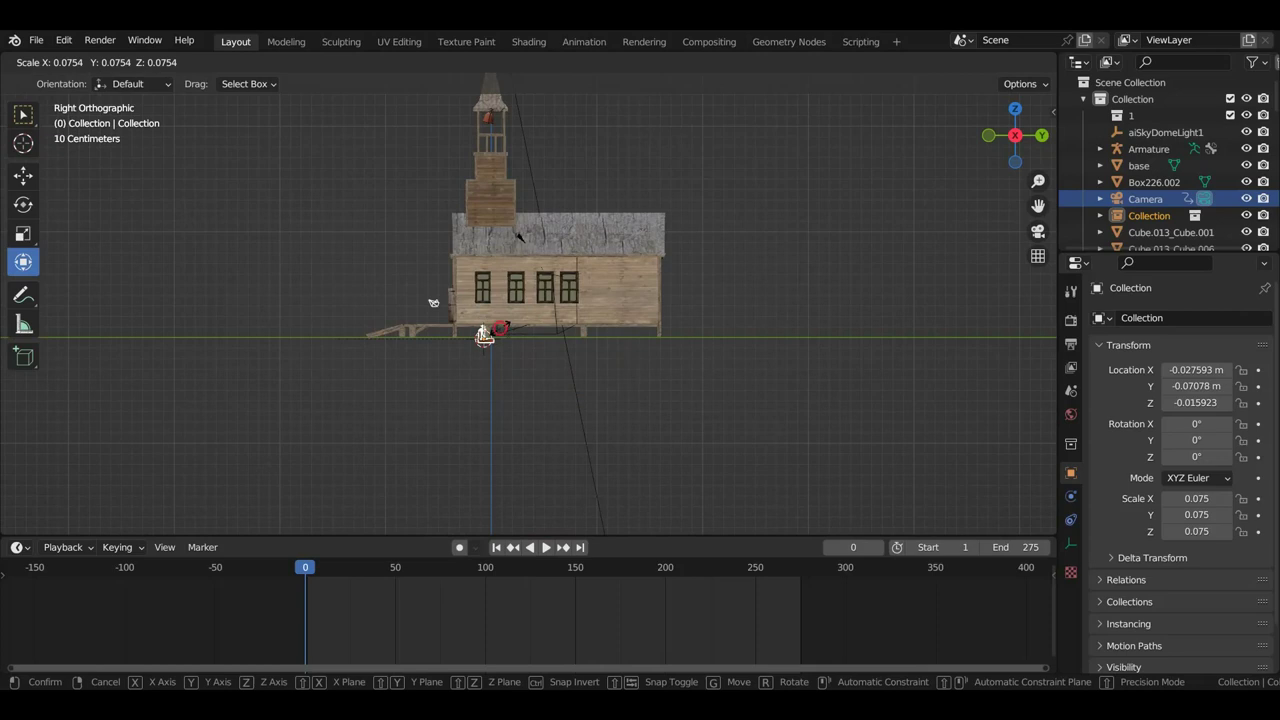
{"action": "left_click", "coordinate": [484, 335]}
- Move the priest into the church, raise it slightly on Z, and return to camera view
{"action": "key", "text": "g"}
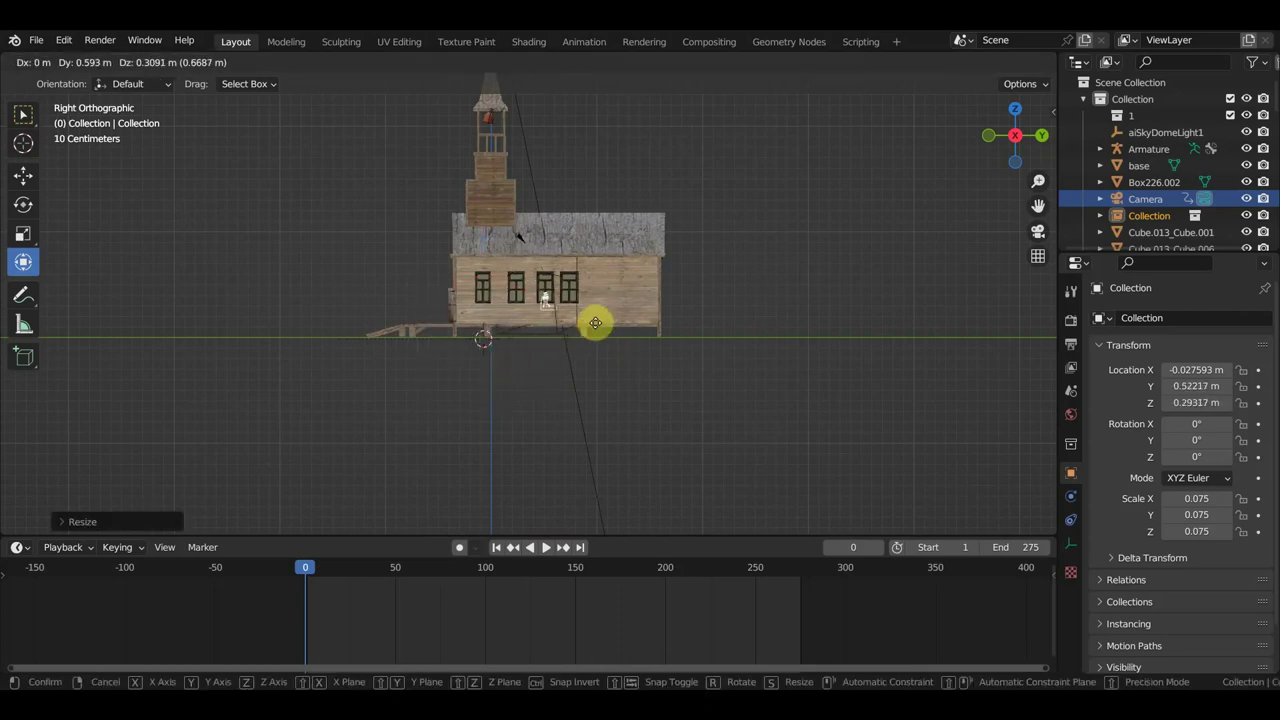
{"action": "left_click", "coordinate": [678, 323]}
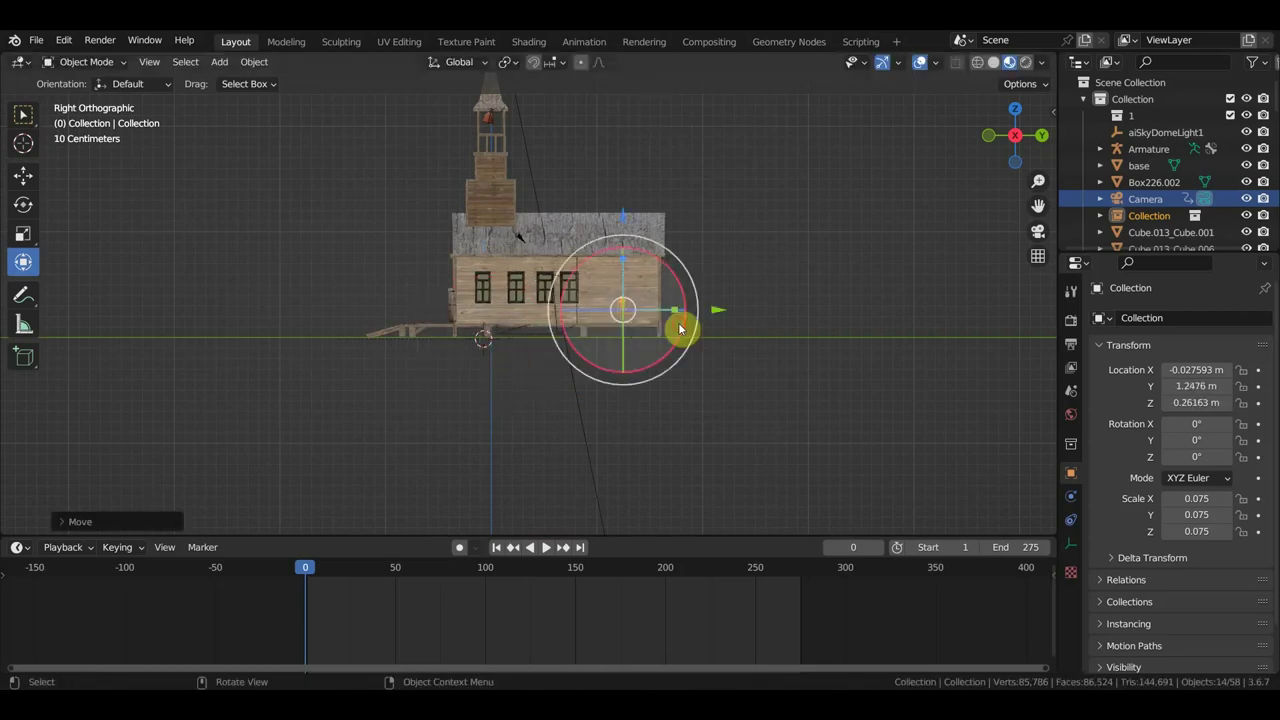
{"action": "scroll", "coordinate": [672, 330], "scroll_direction": "up", "scroll_amount": 3}
{"action": "scroll", "coordinate": [688, 333], "scroll_direction": "up", "scroll_amount": 3}
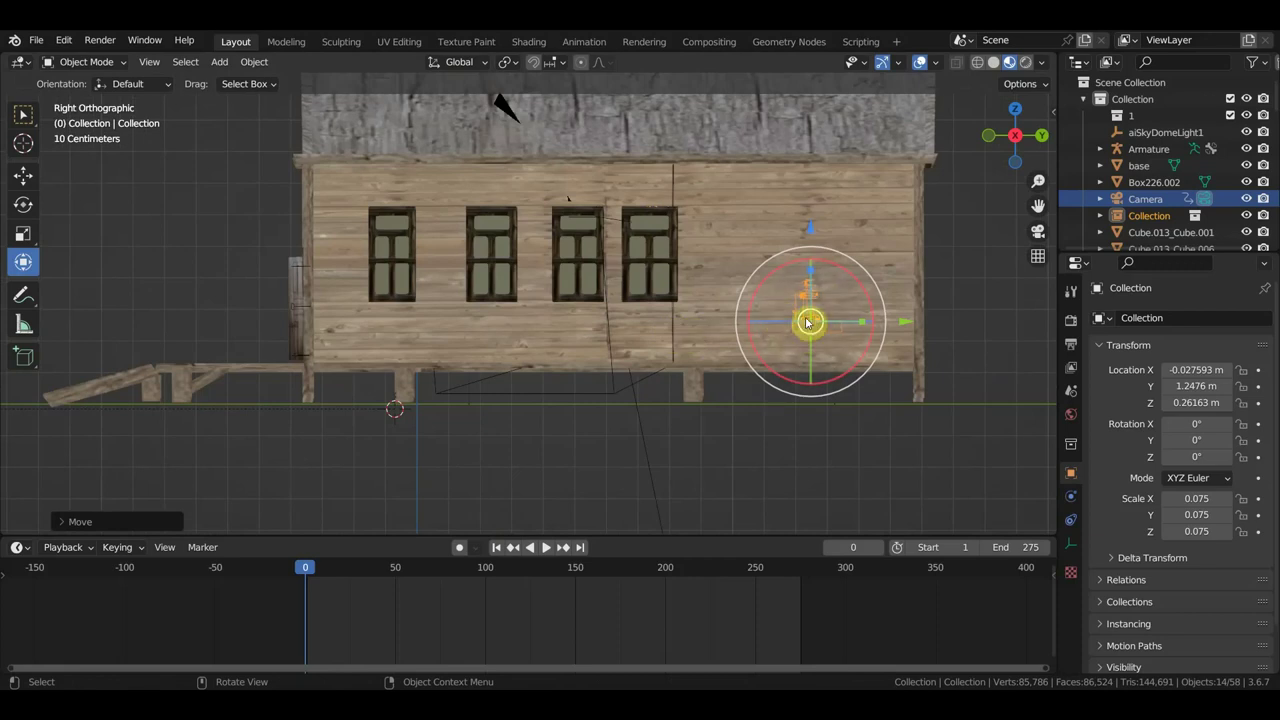
{"action": "left_click_drag", "start_coordinate": [810, 240], "coordinate": [808, 226]}
{"action": "scroll", "coordinate": [738, 313], "scroll_direction": "up", "scroll_amount": 5}
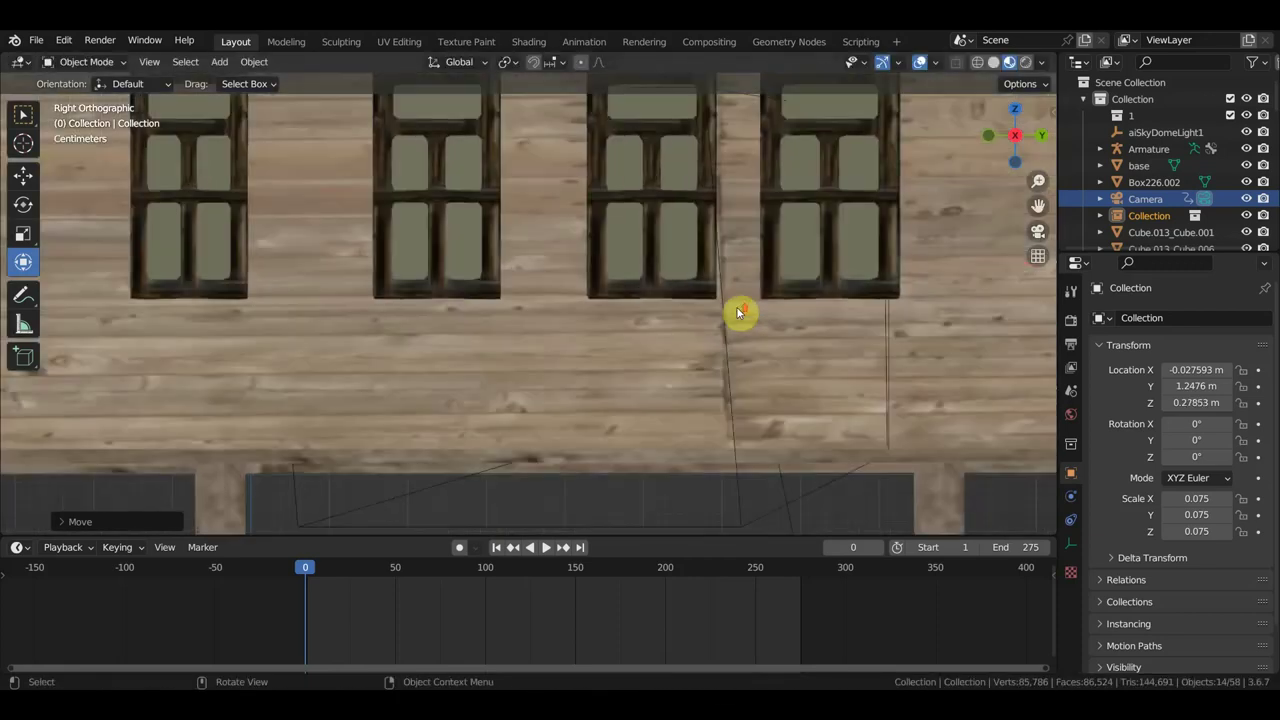
{"action": "key", "text": "KP_0"}
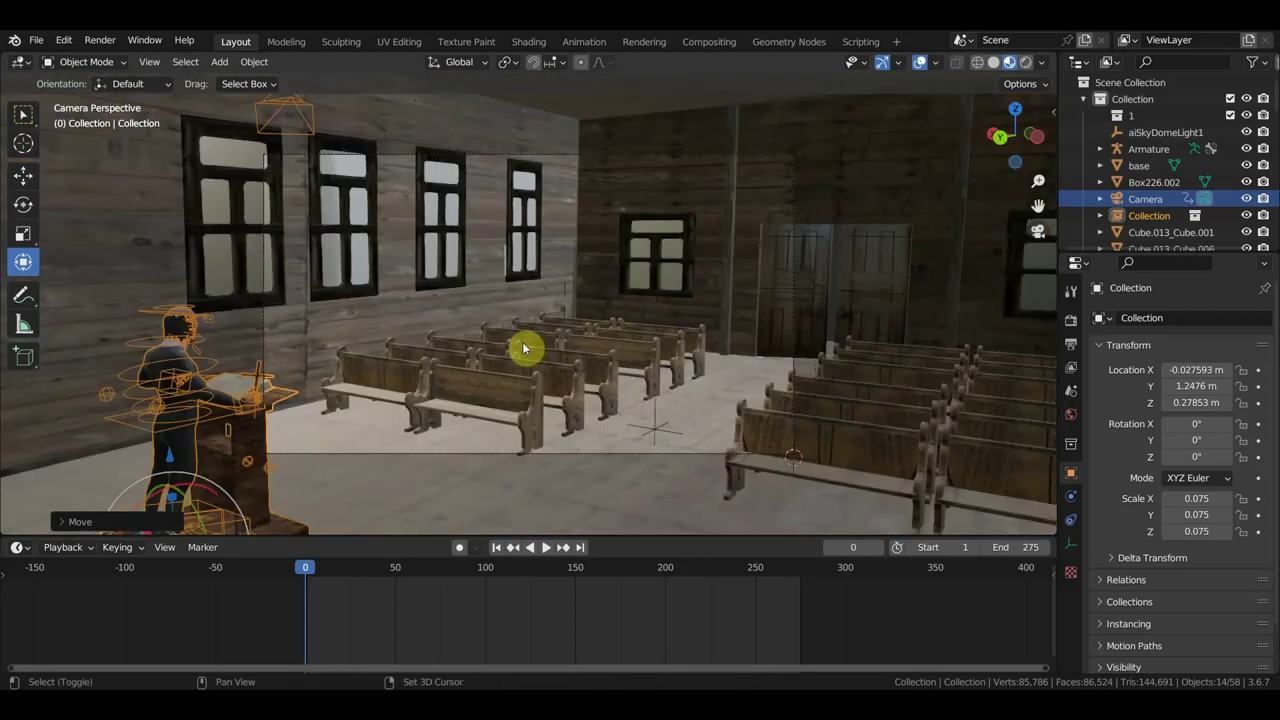
- Walk the view toward the pulpit and lower the priest collection along Z
{"action": "key", "text": "shift+grave"}
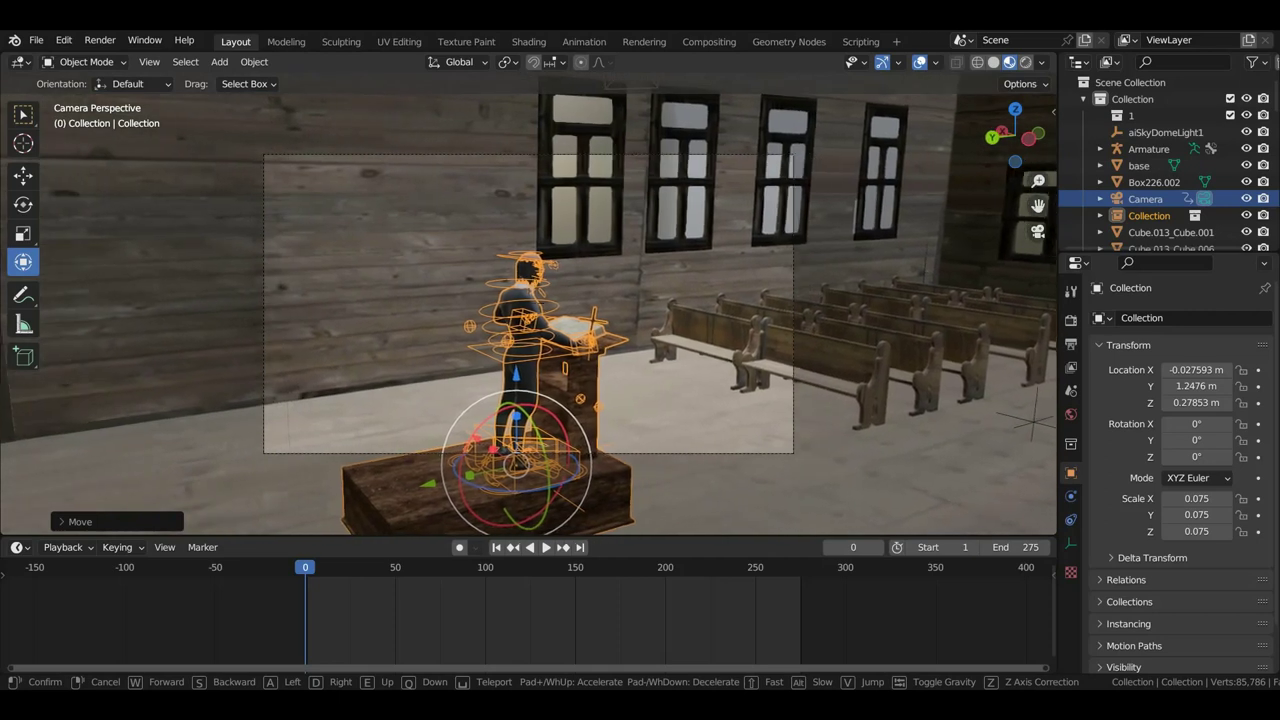
{"action": "key", "text": "w"}
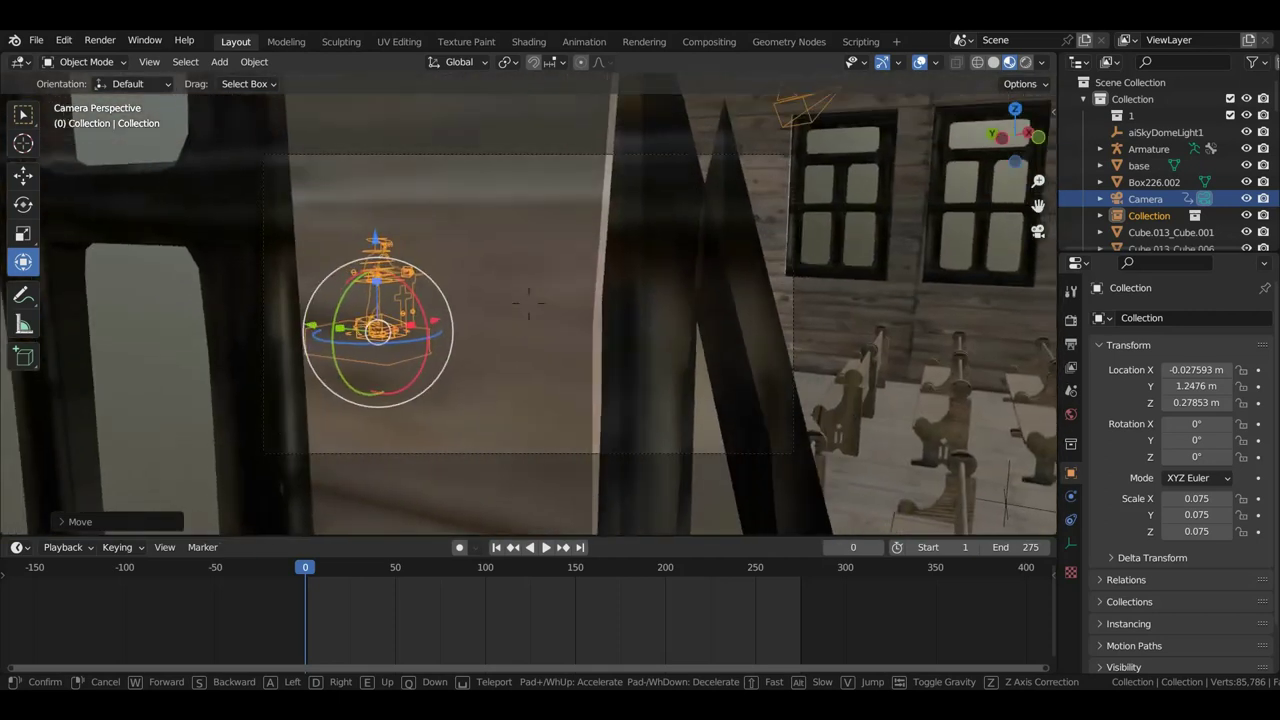
{"action": "key", "text": "s"}
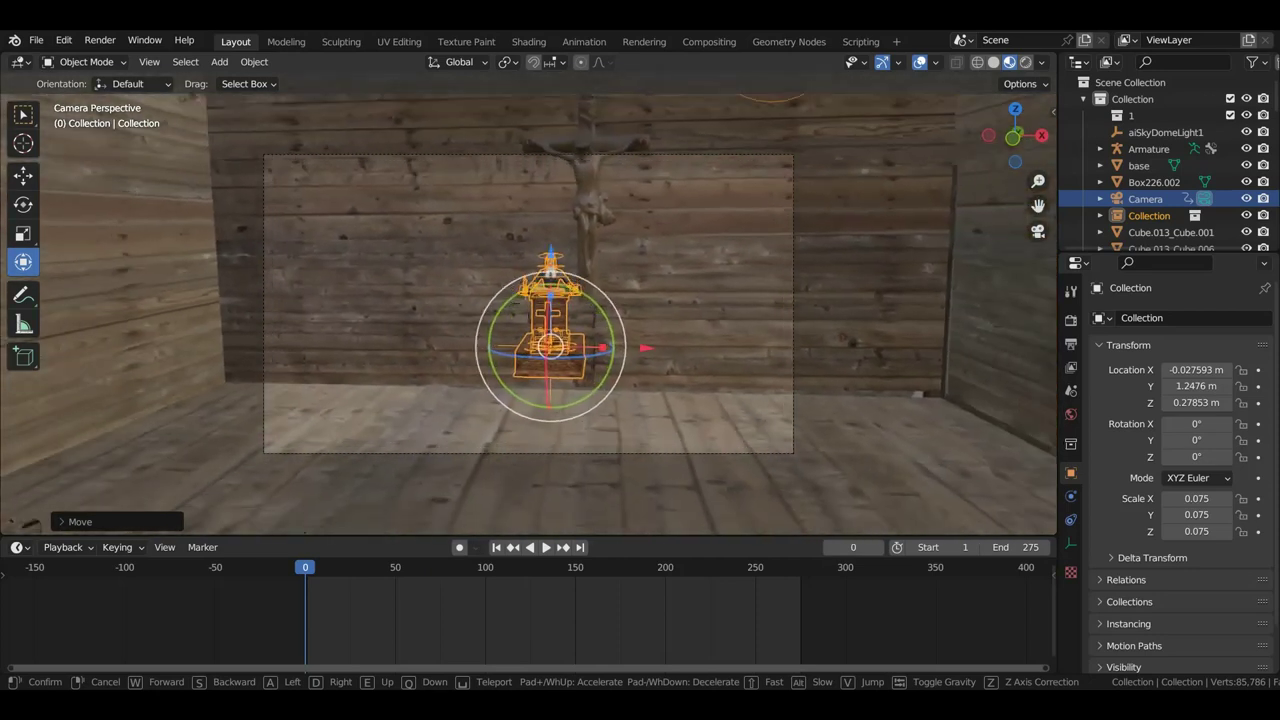
{"action": "key", "text": "Return"}
{"action": "key", "text": "g"}
{"action": "key", "text": "z"}
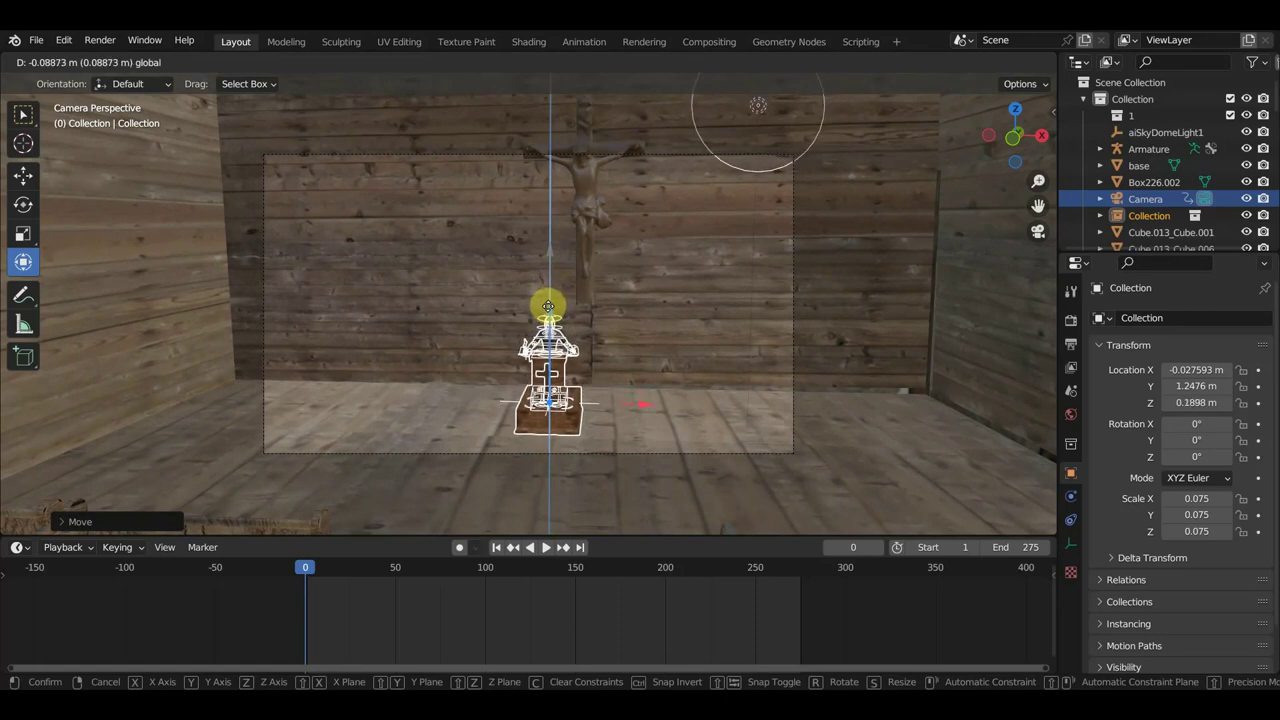
{"action": "left_click", "coordinate": [566, 315]}
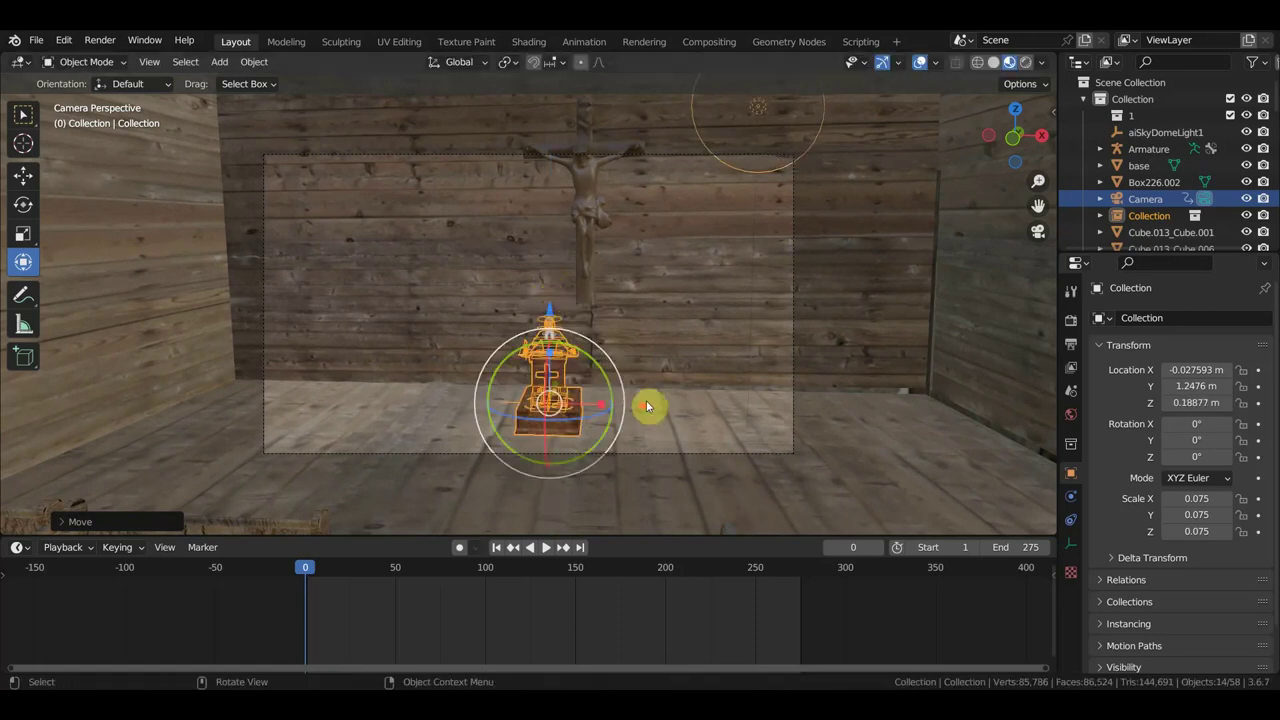
- Scale the pulpit and priest up to 0.139 and raise it slightly
{"action": "key", "text": "s"}
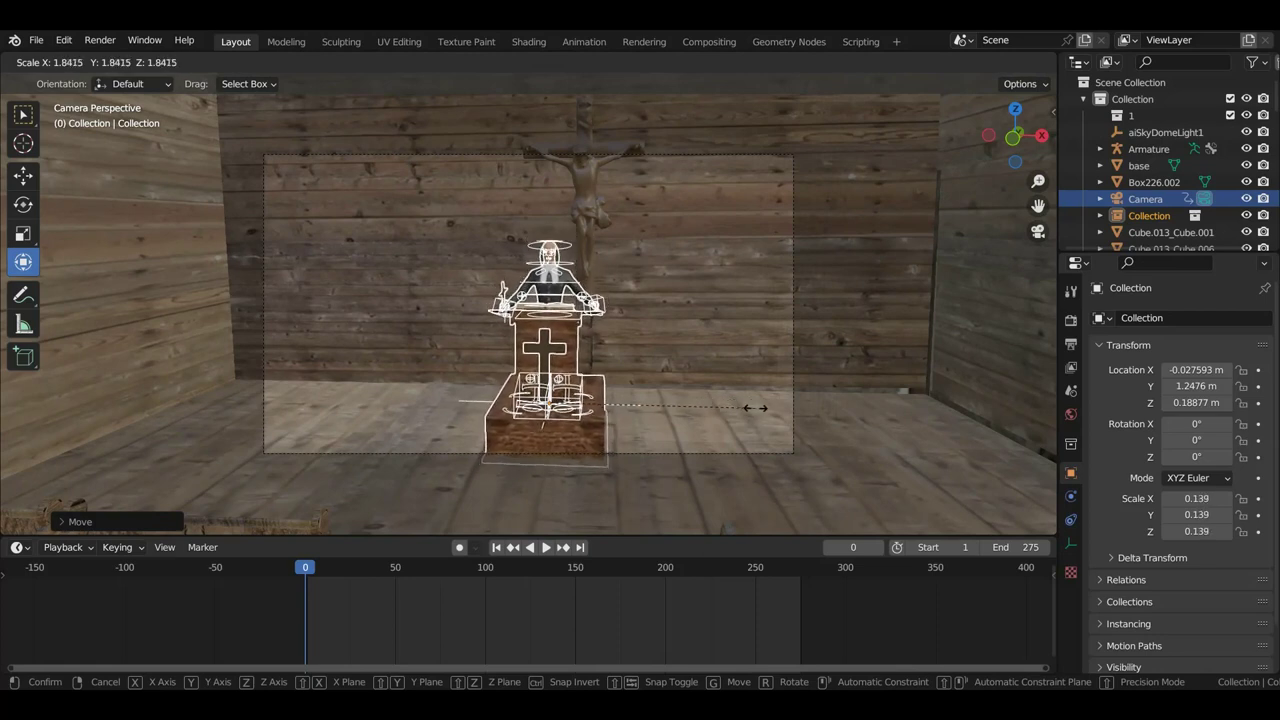
{"action": "left_click", "coordinate": [741, 406]}
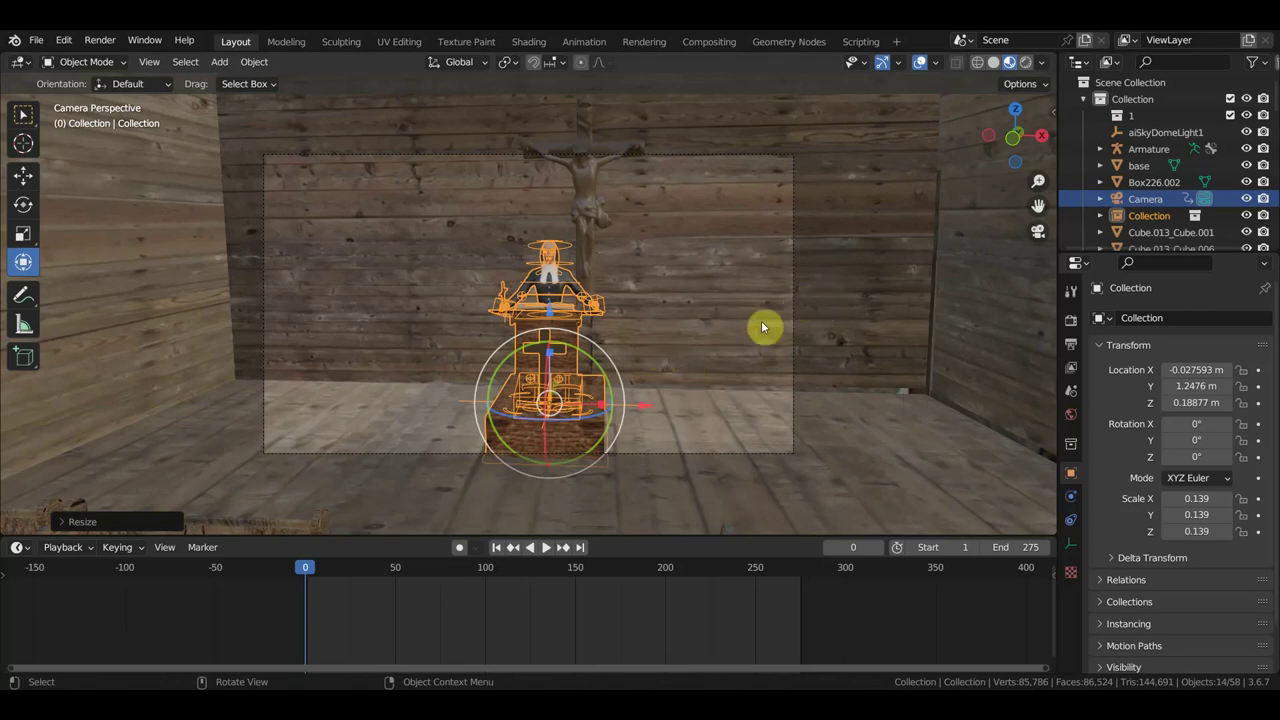
{"action": "key", "text": "shift+grave"}
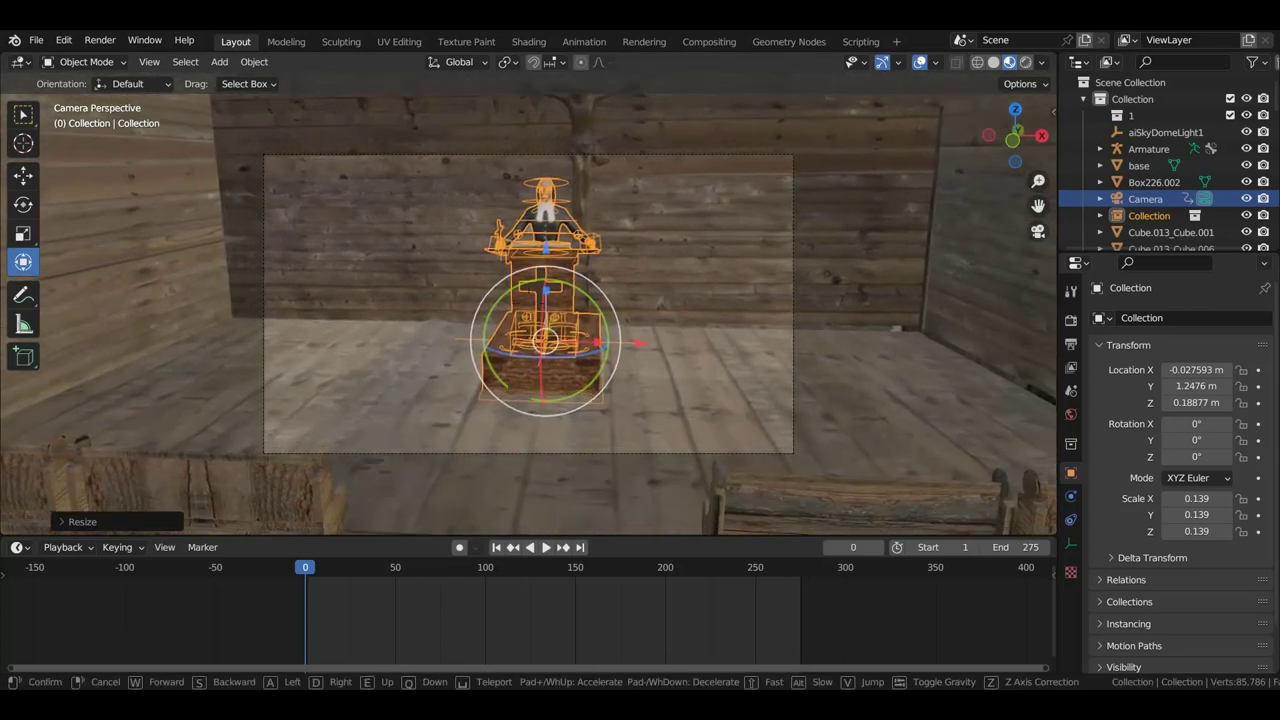
{"action": "left_click", "coordinate": [765, 327]}
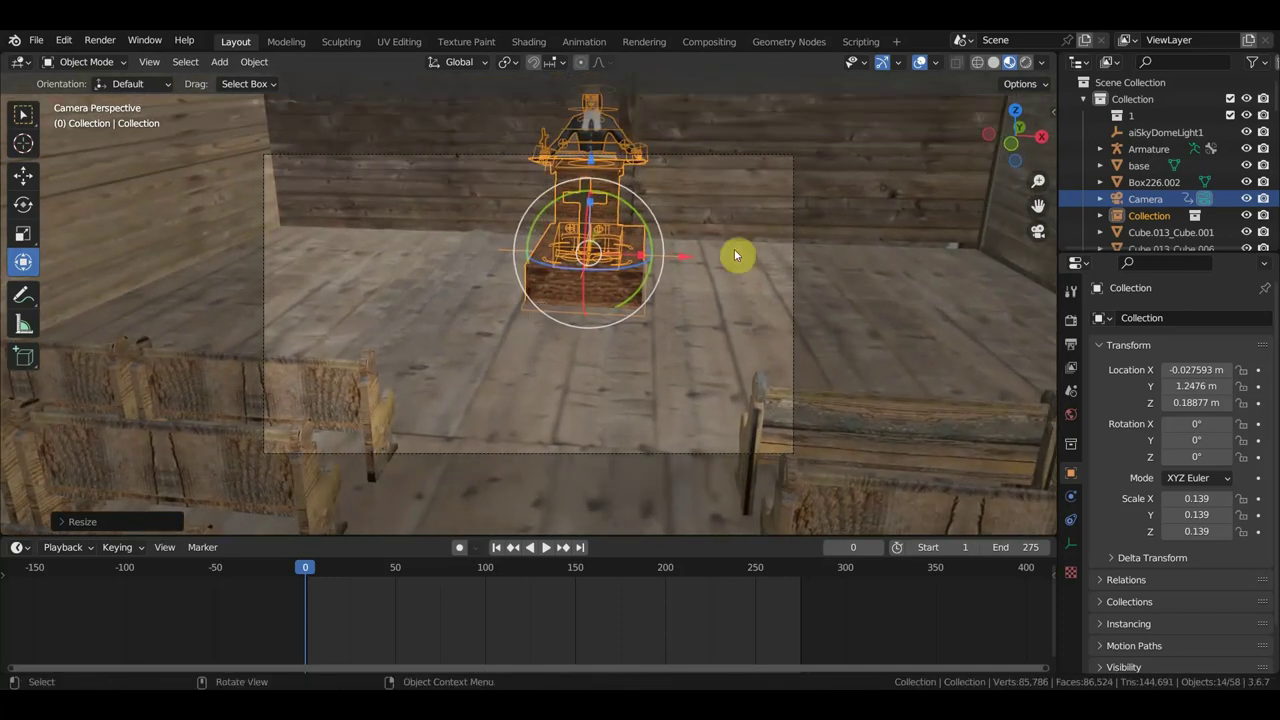
{"action": "left_click_drag", "start_coordinate": [586, 182], "coordinate": [593, 152]}
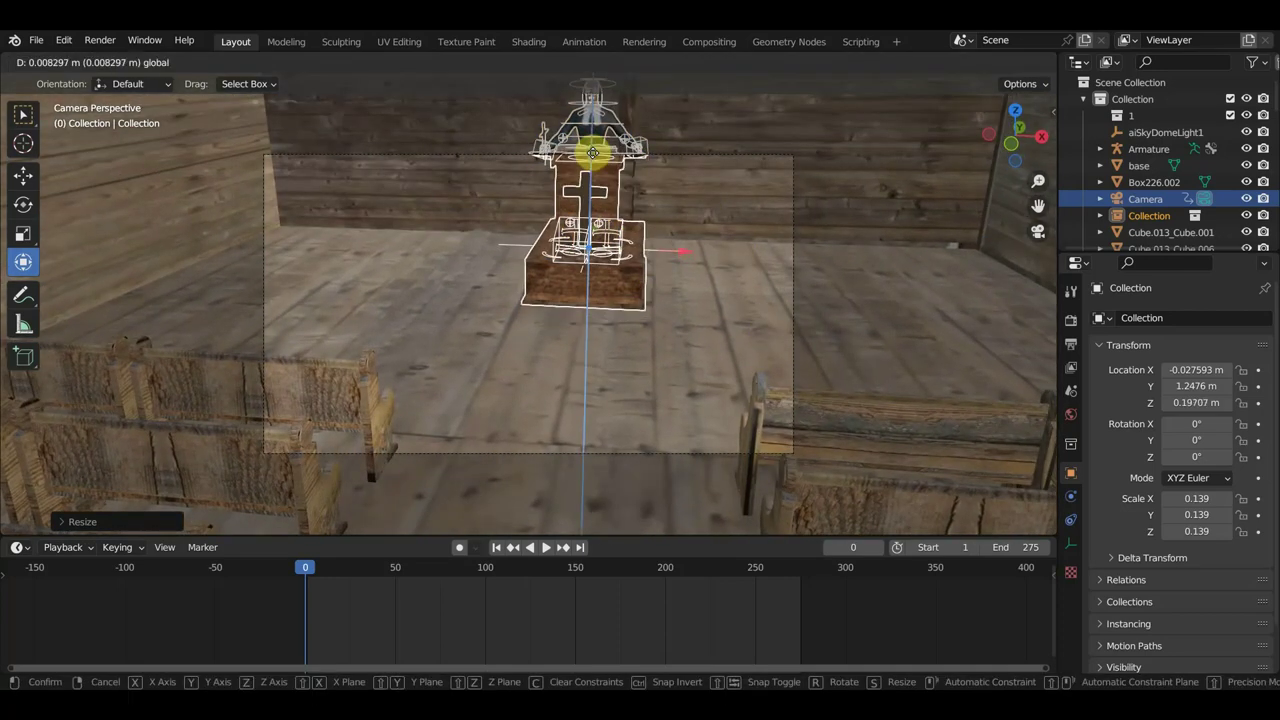
{"action": "left_click", "coordinate": [593, 157]}
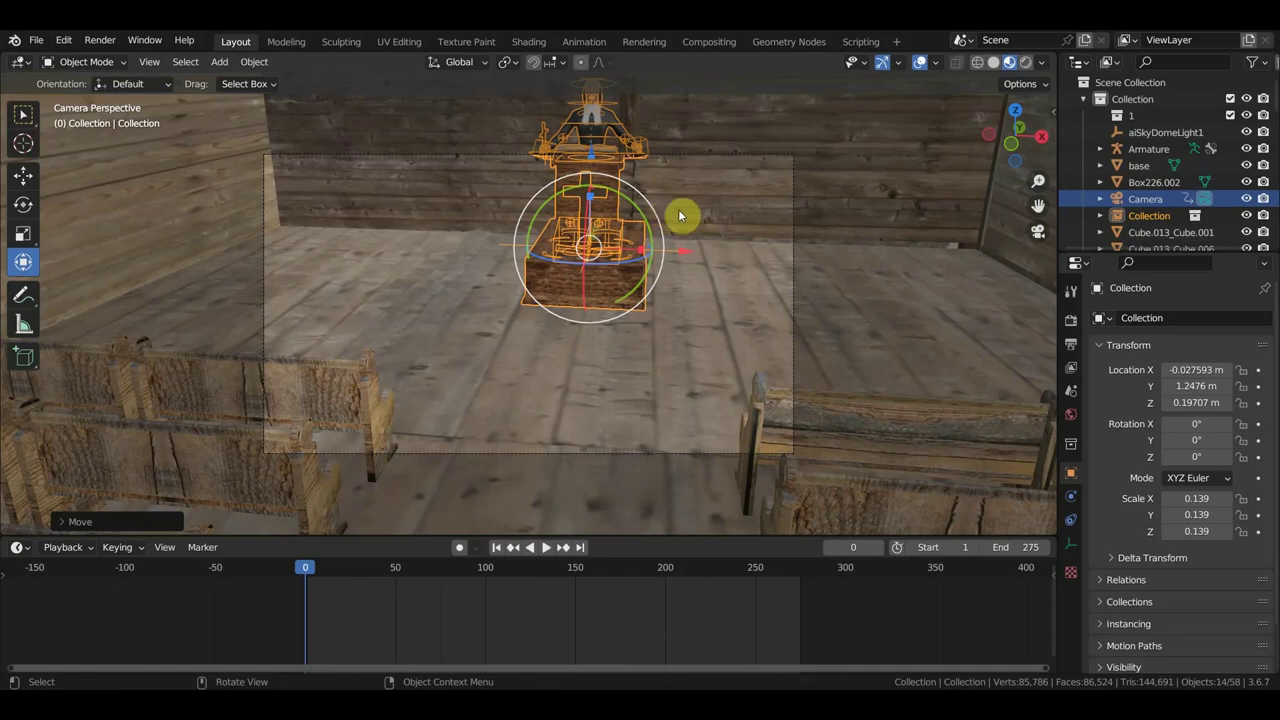
- Shift the pulpit along X to 0.005804 m so it is centred in the camera frame
{"action": "key", "text": "shift+grave"}
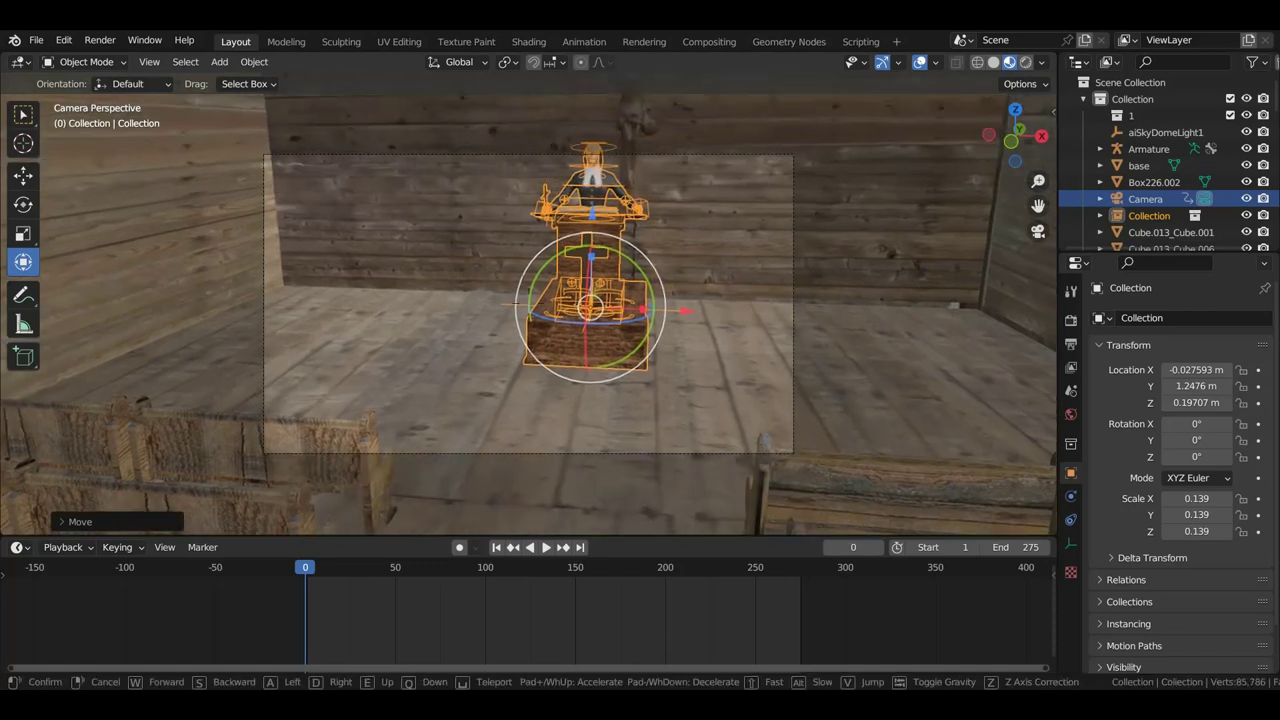
{"action": "left_click", "coordinate": [766, 248]}
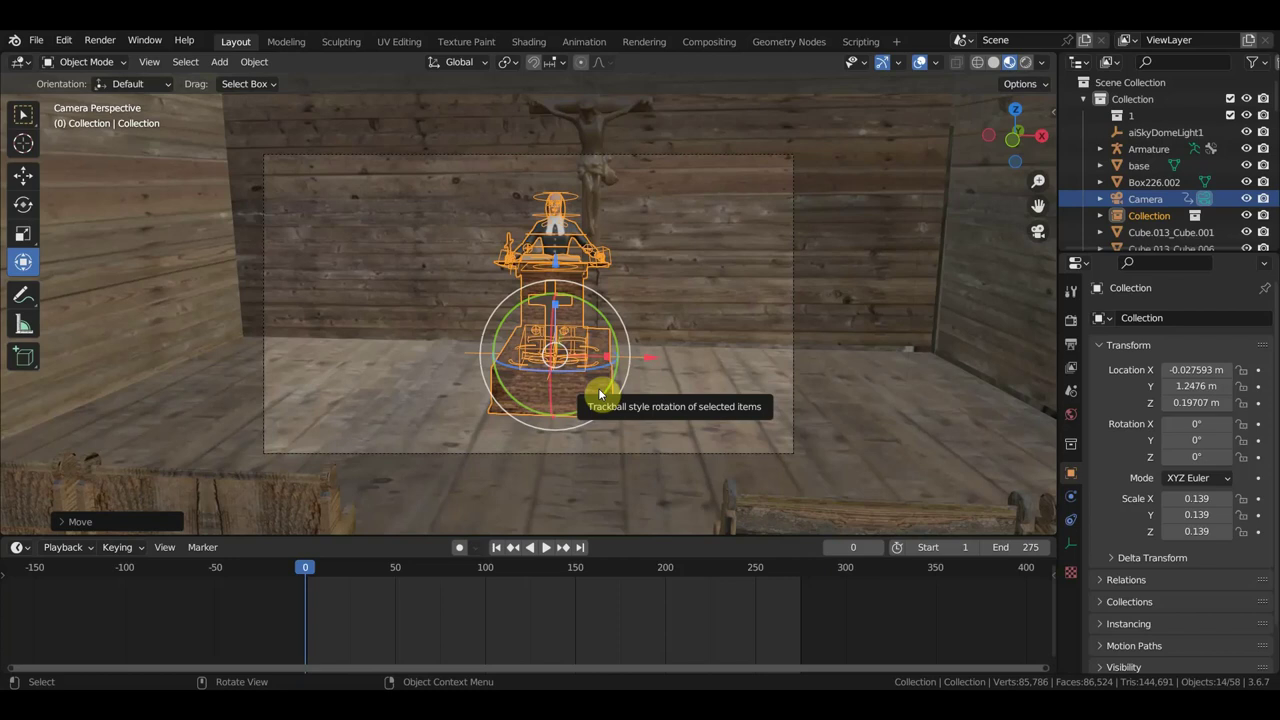
{"action": "left_click", "coordinate": [600, 395]}
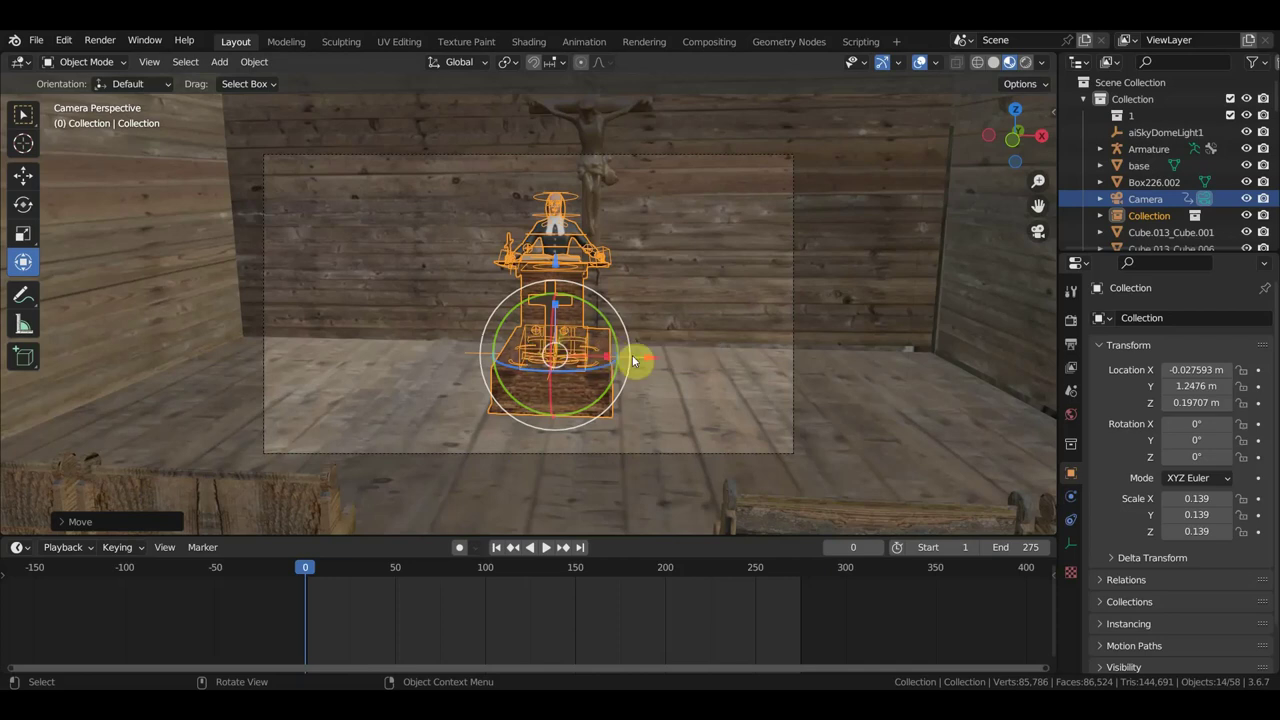
{"action": "left_click_drag", "start_coordinate": [646, 362], "coordinate": [670, 380]}
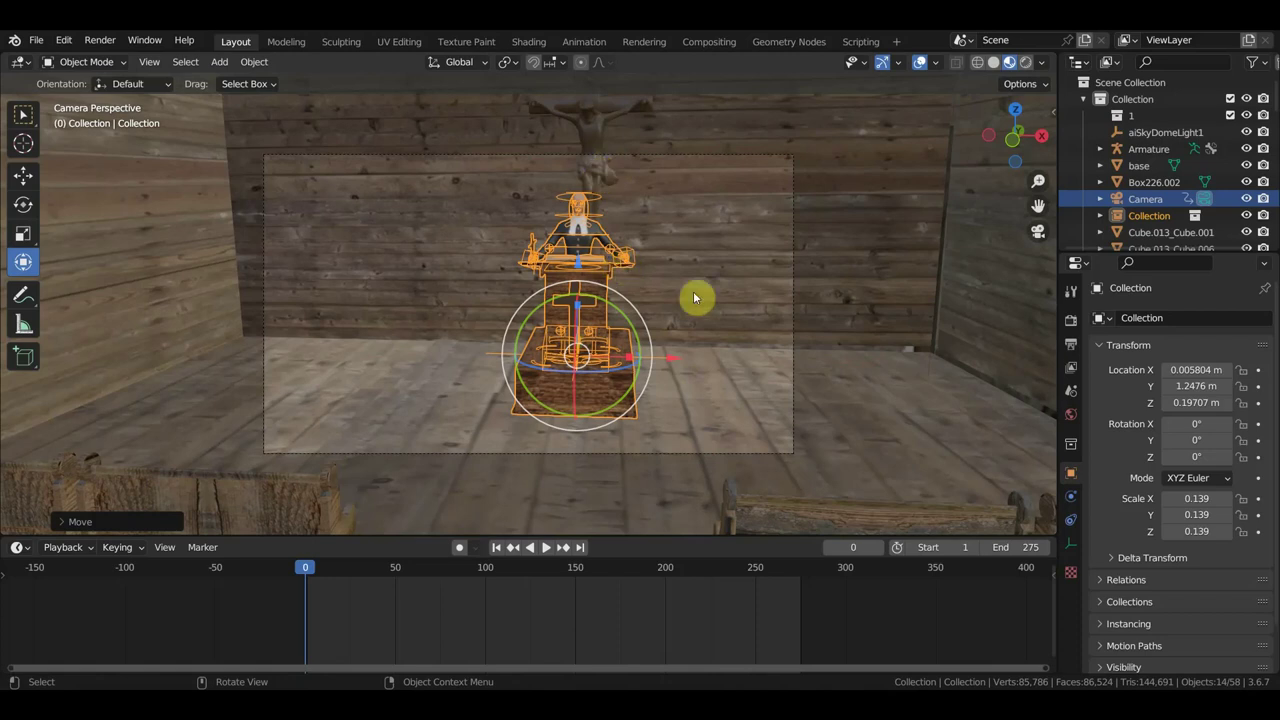
- Walk the camera beside the pulpit so it faces across the pews
{"action": "left_click", "coordinate": [1158, 204]}
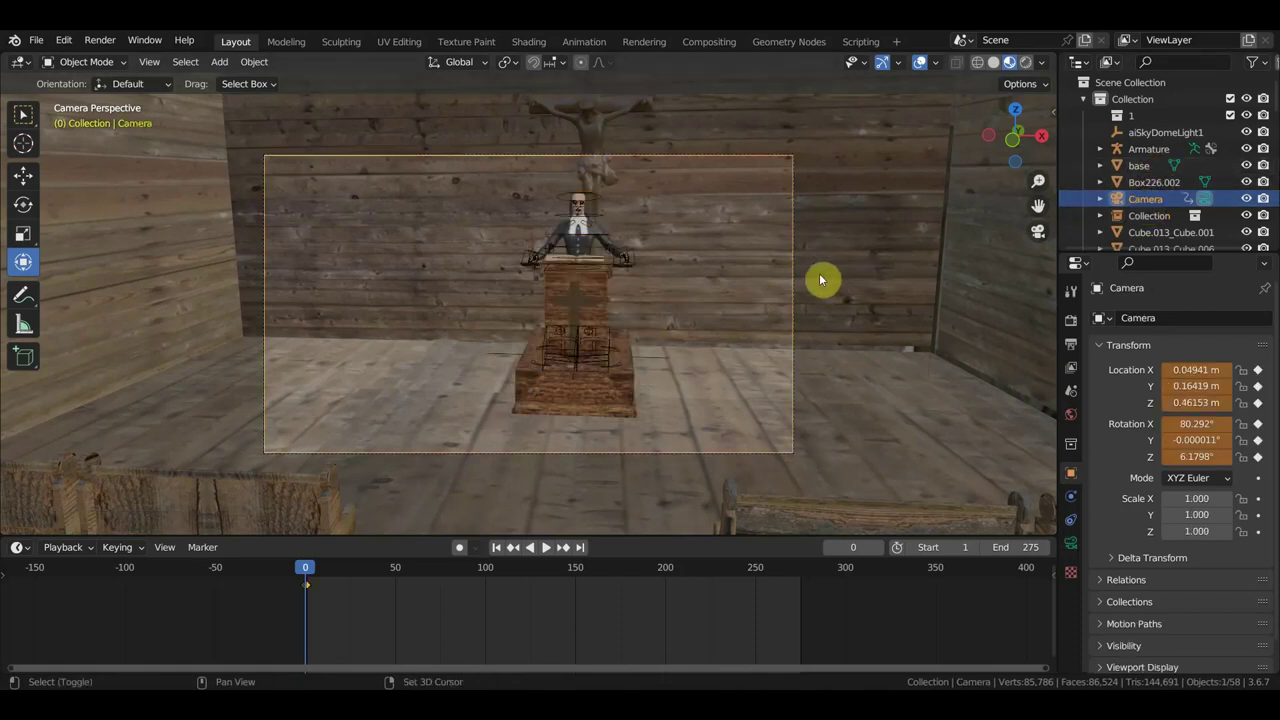
{"action": "key", "text": "shift+grave"}
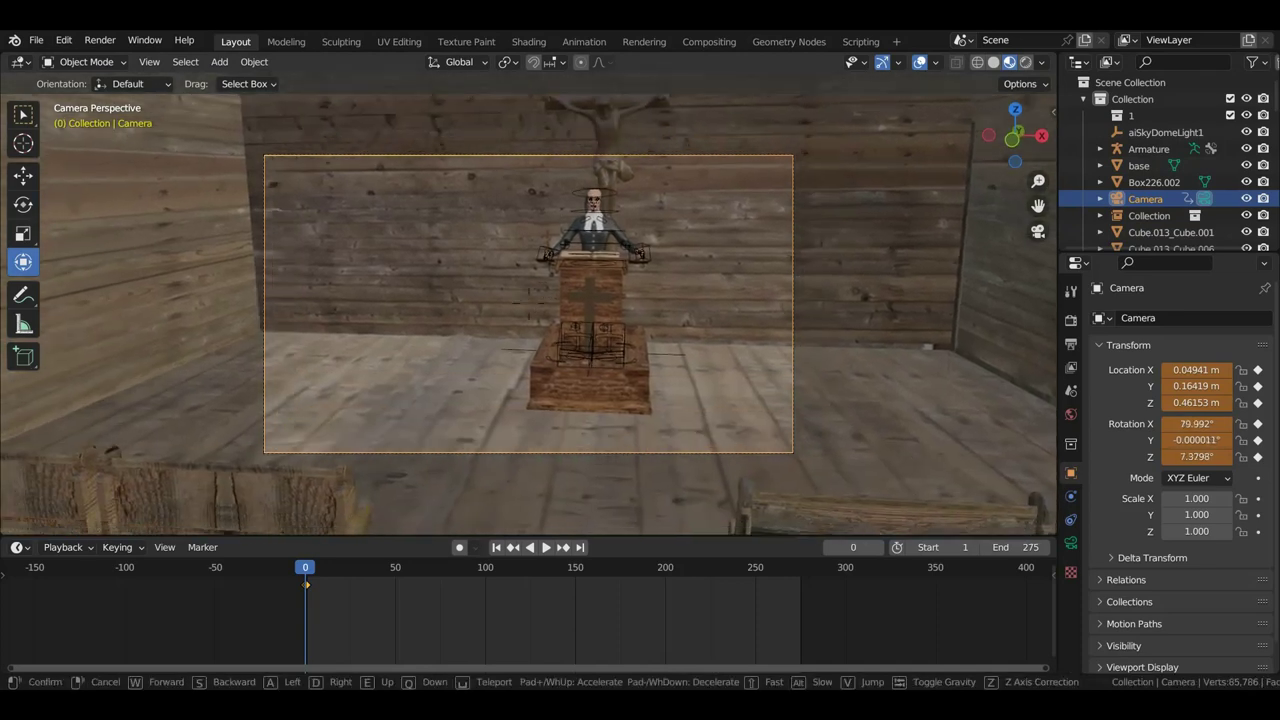
{"action": "key", "text": "w"}
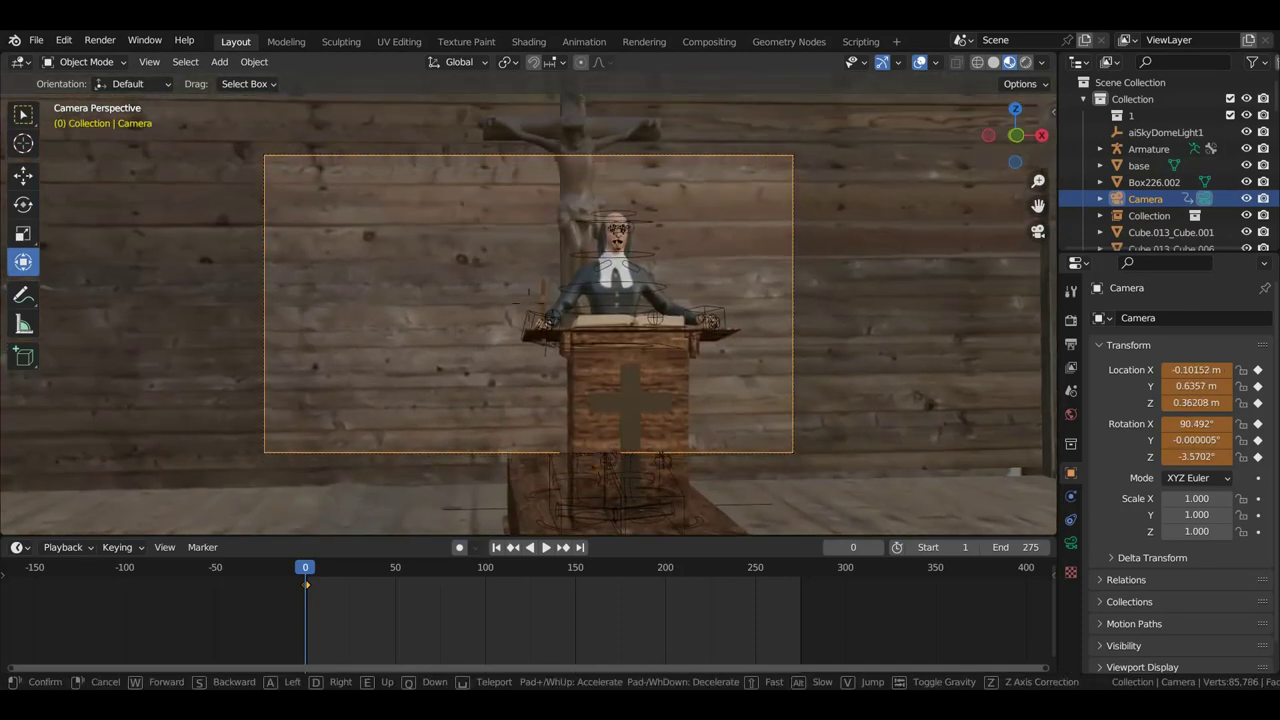
{"action": "key", "text": "s"}
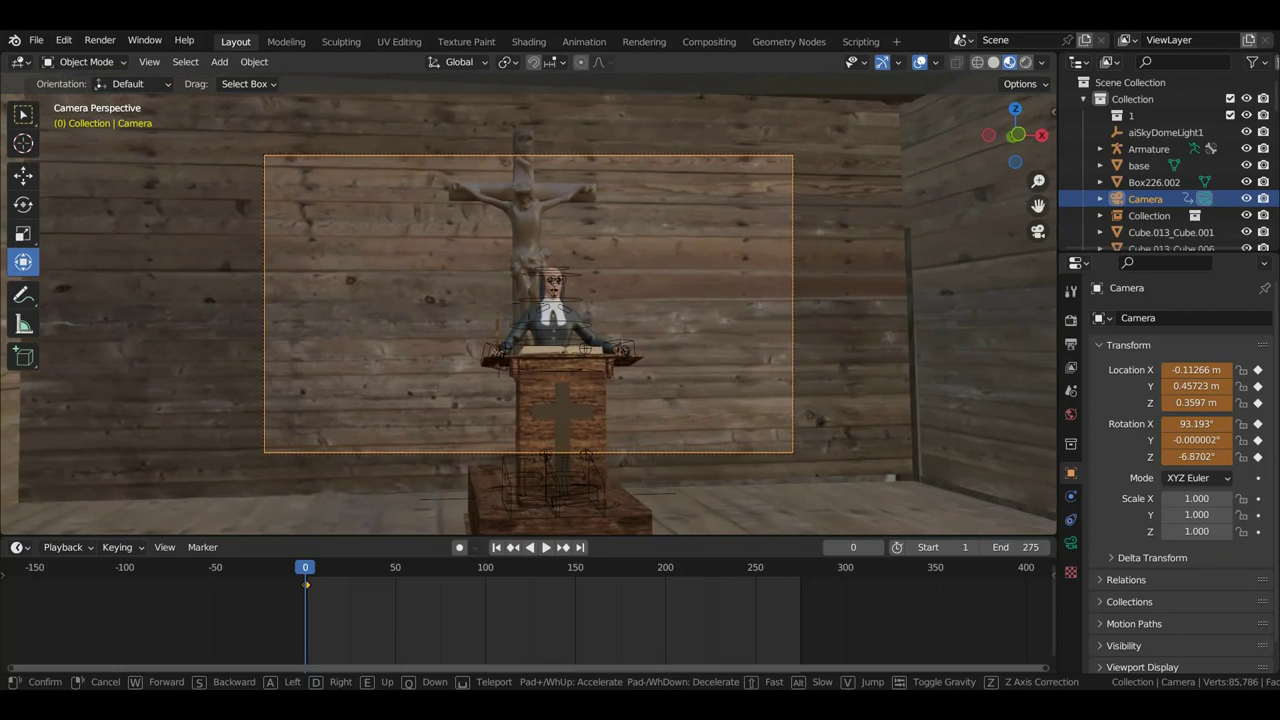
{"action": "key", "text": "w"}
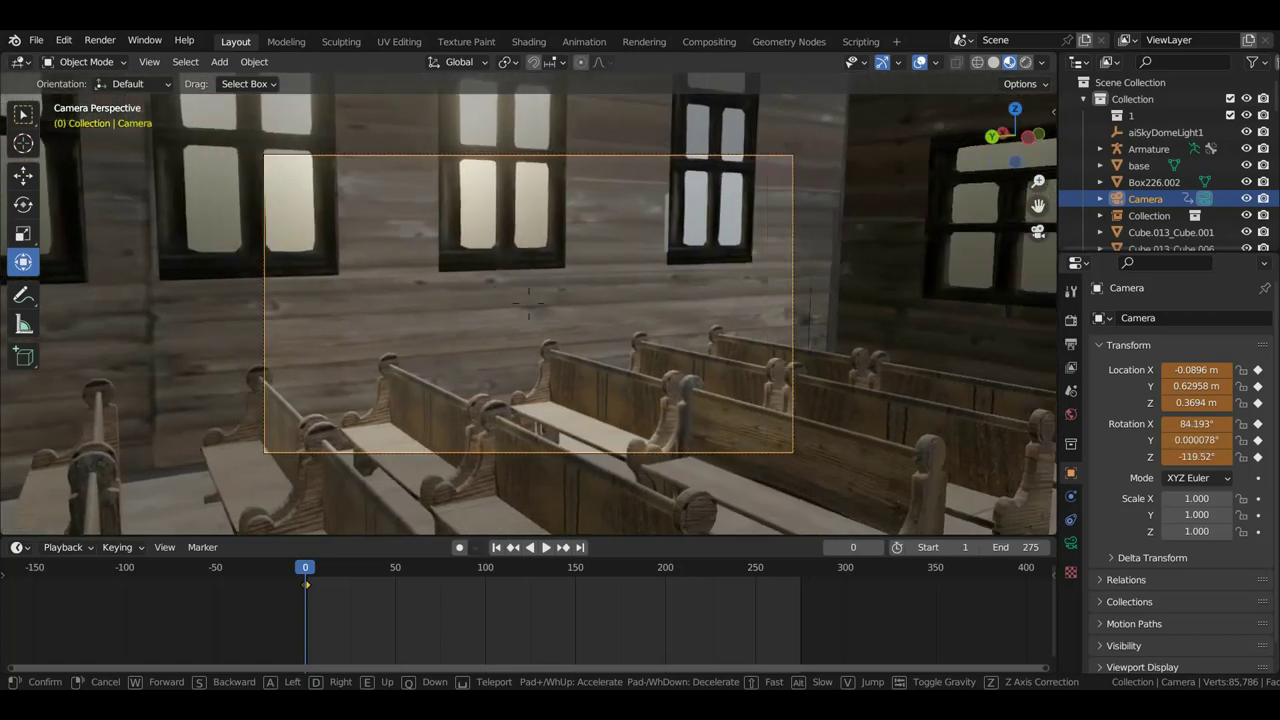
{"action": "left_click", "coordinate": [815, 250]}
- Preview the animation, return to frame 0, and select the right-hand pews
{"action": "key", "text": "space"}
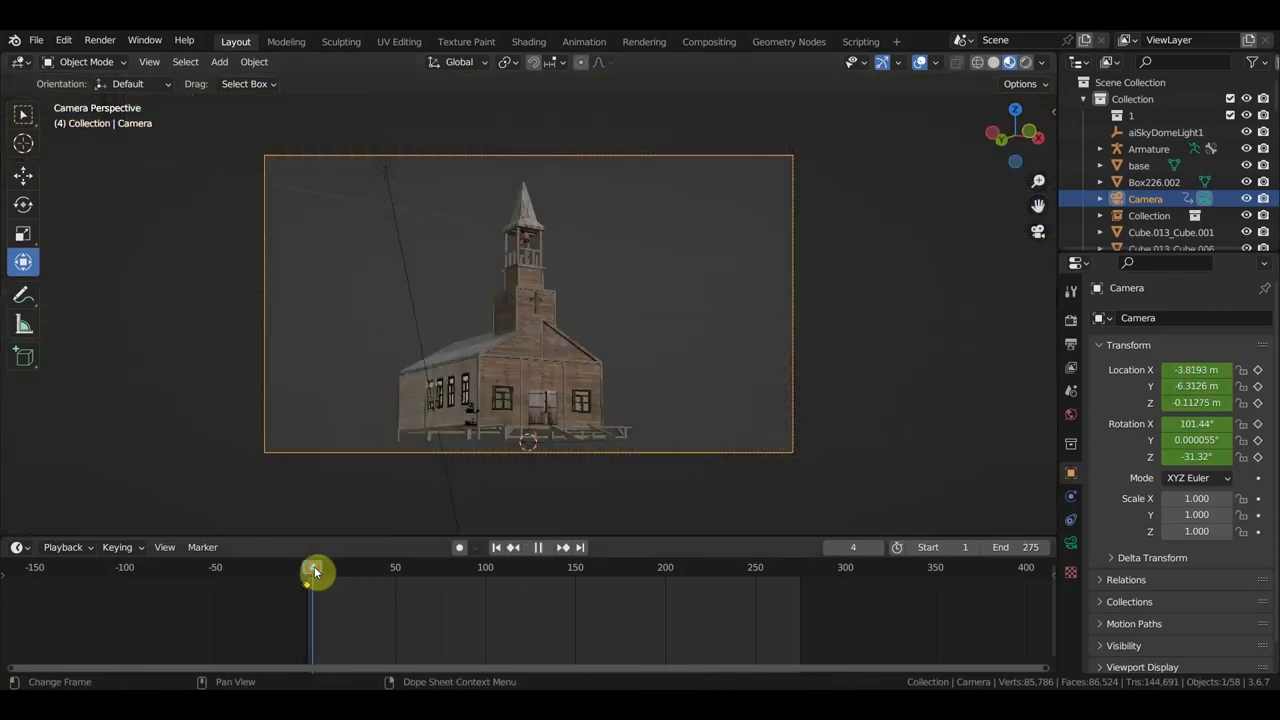
{"action": "left_click_drag", "start_coordinate": [313, 571], "coordinate": [305, 573]}
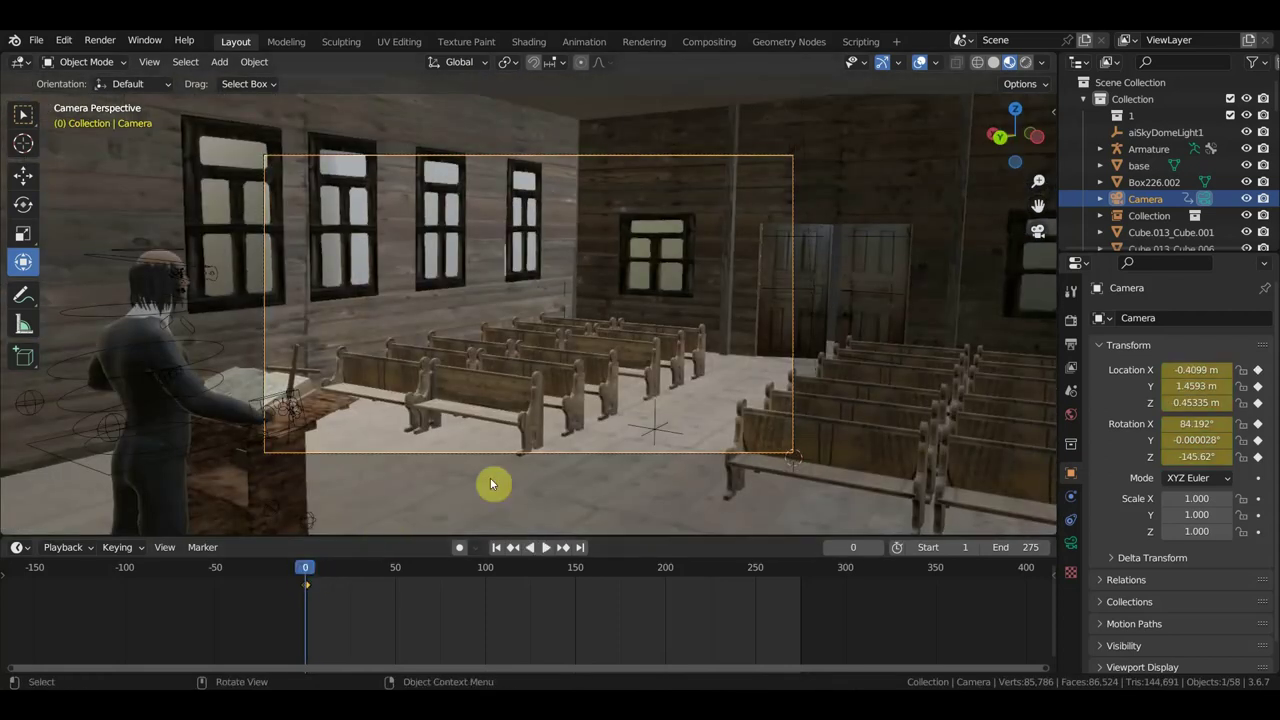
{"action": "left_click", "coordinate": [495, 394]}
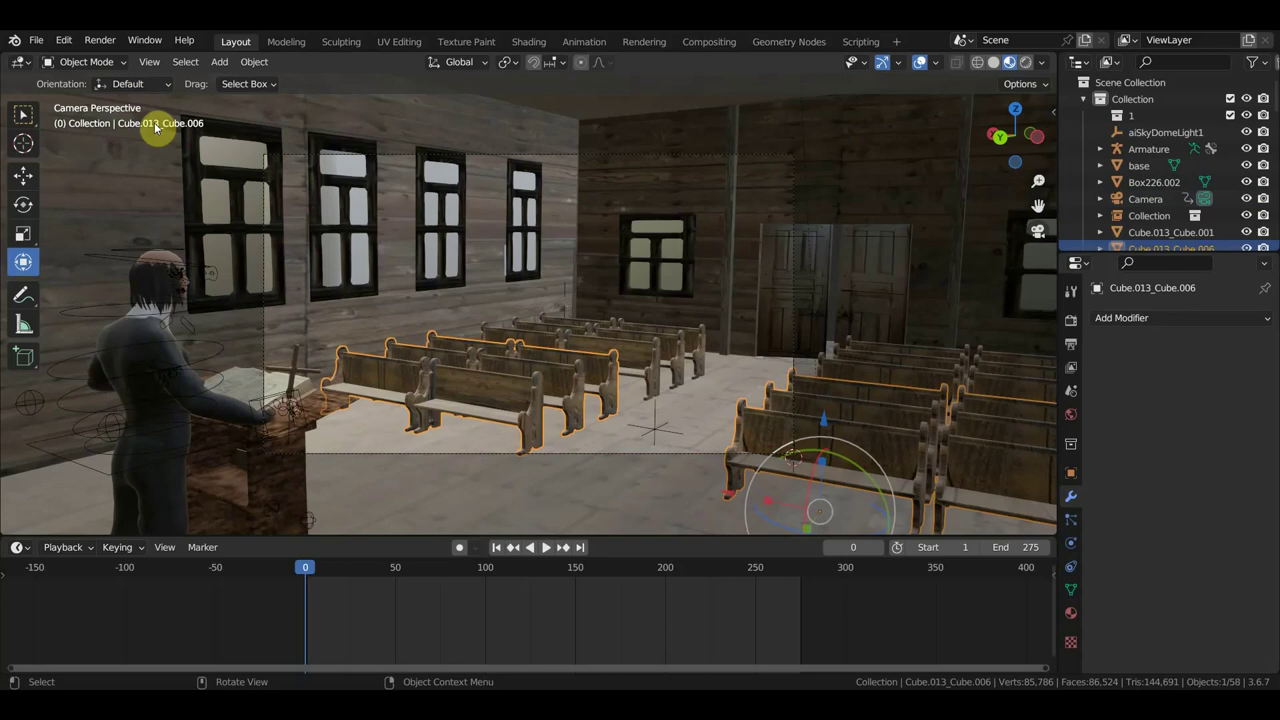
- Link 'Collection' from the sheriff-sitting-in-church .blend in the recent шериф folder
{"action": "left_click", "coordinate": [37, 42]}
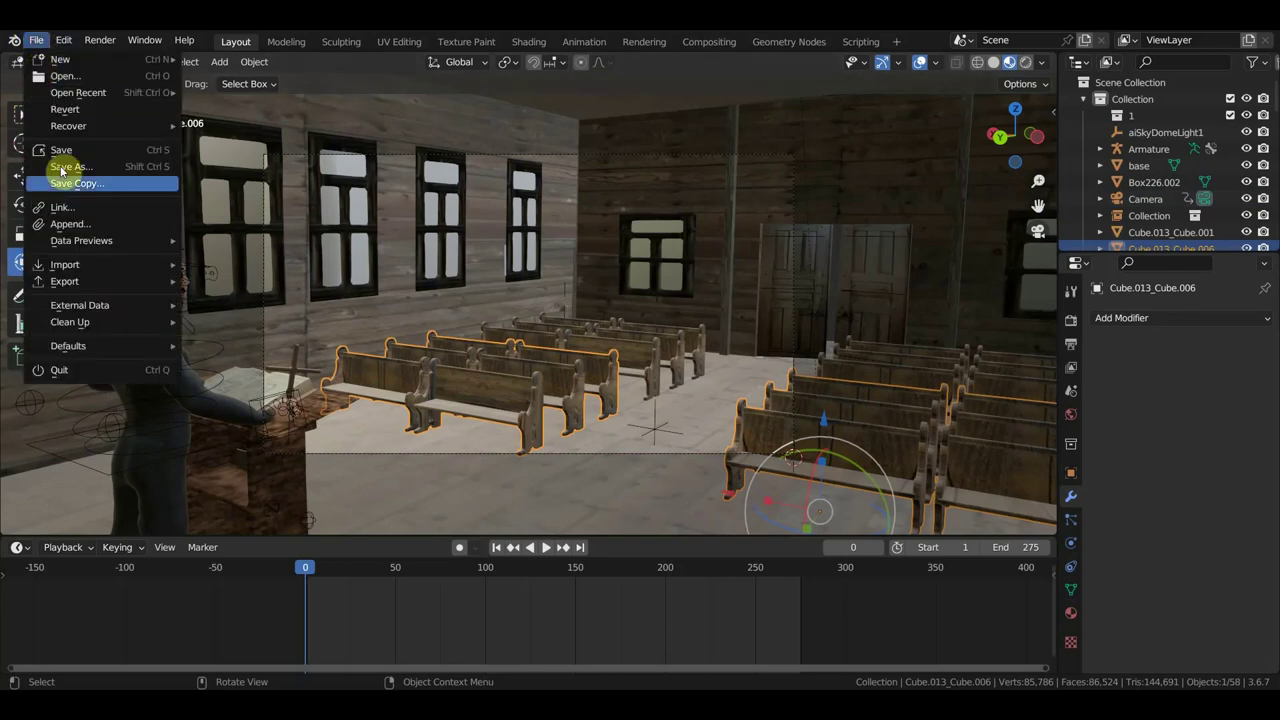
{"action": "left_click", "coordinate": [86, 206]}
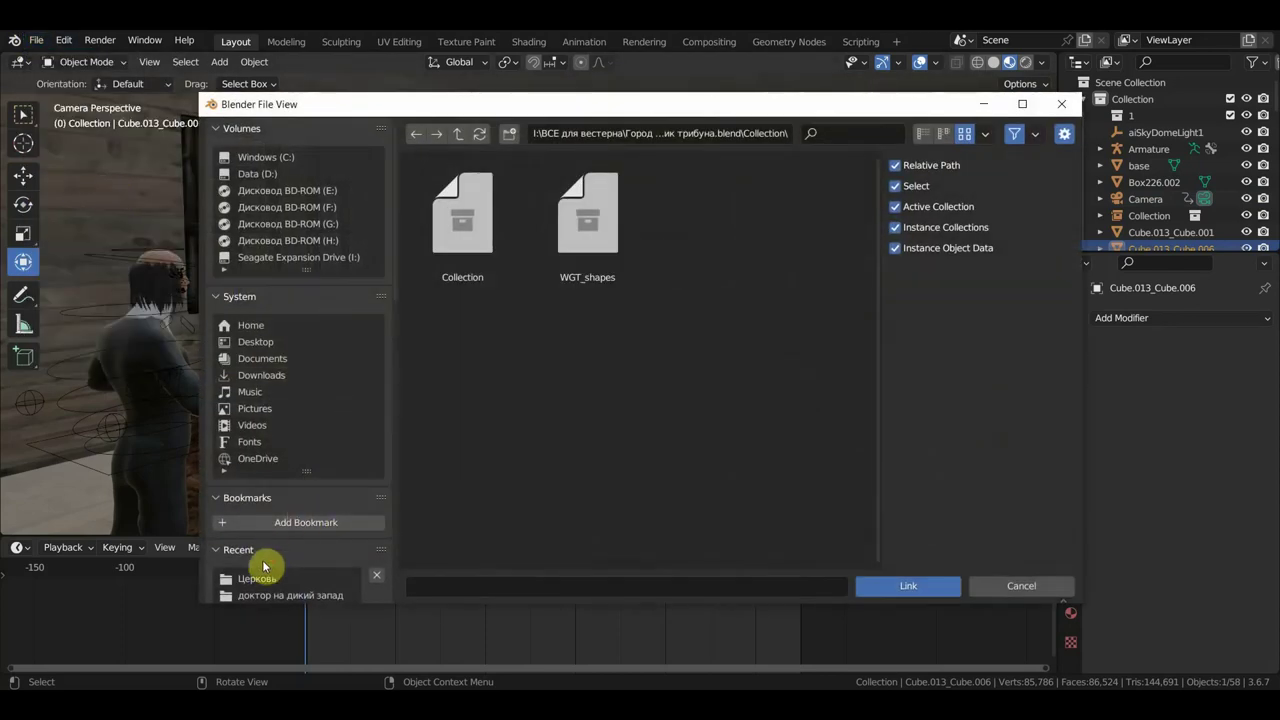
{"action": "scroll", "coordinate": [263, 567], "scroll_direction": "down", "scroll_amount": 3}
{"action": "scroll", "coordinate": [286, 563], "scroll_direction": "down", "scroll_amount": 2}
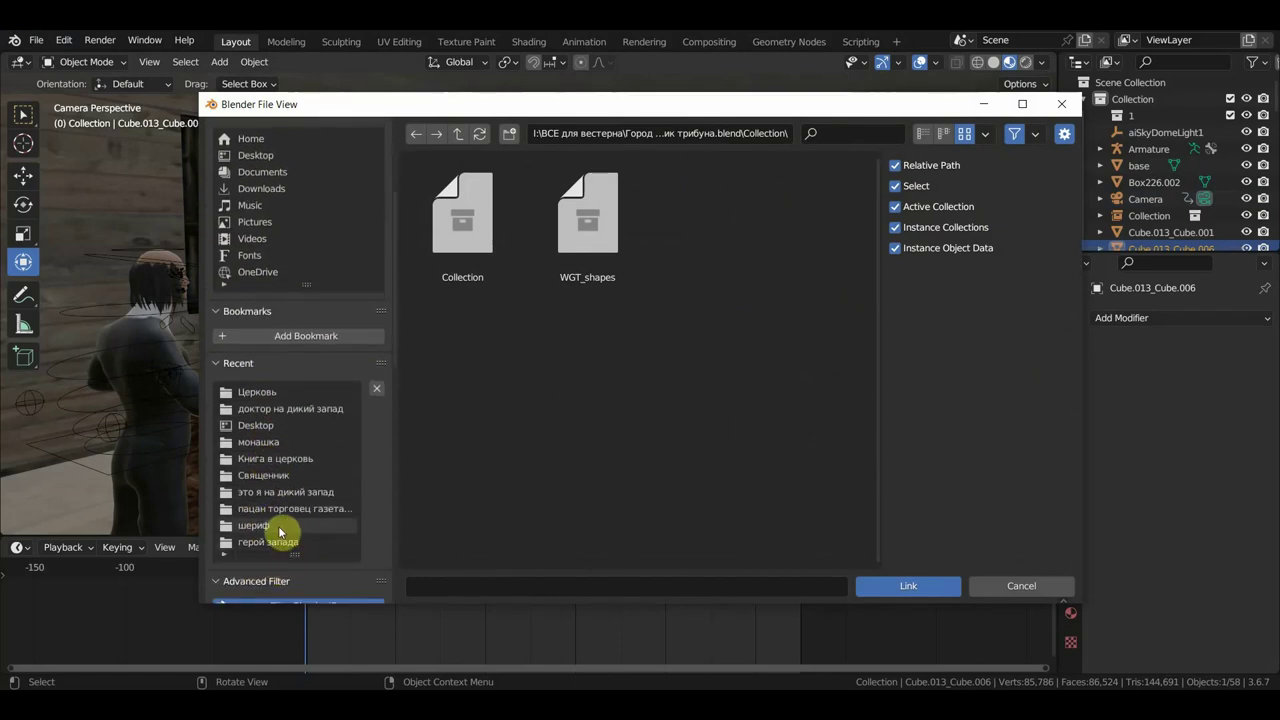
{"action": "left_click", "coordinate": [278, 528]}
{"action": "scroll", "coordinate": [625, 473], "scroll_direction": "down", "scroll_amount": 3}
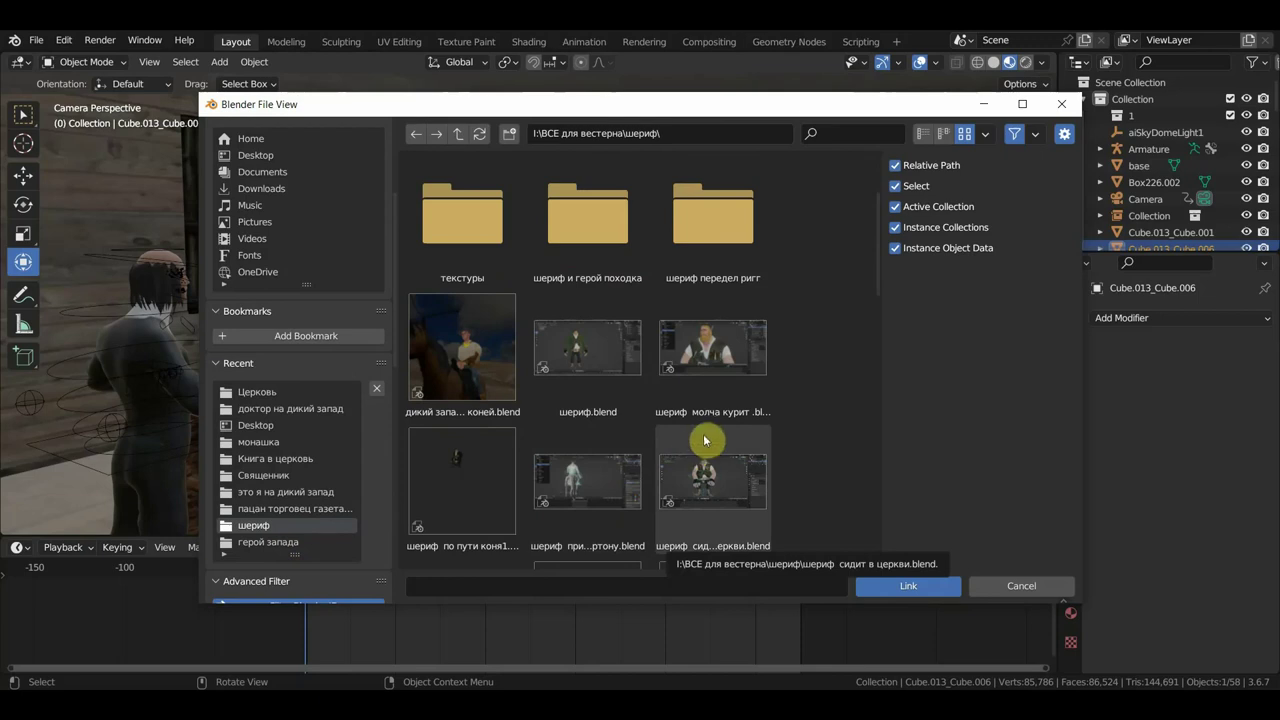
{"action": "scroll", "coordinate": [705, 440], "scroll_direction": "down", "scroll_amount": 3}
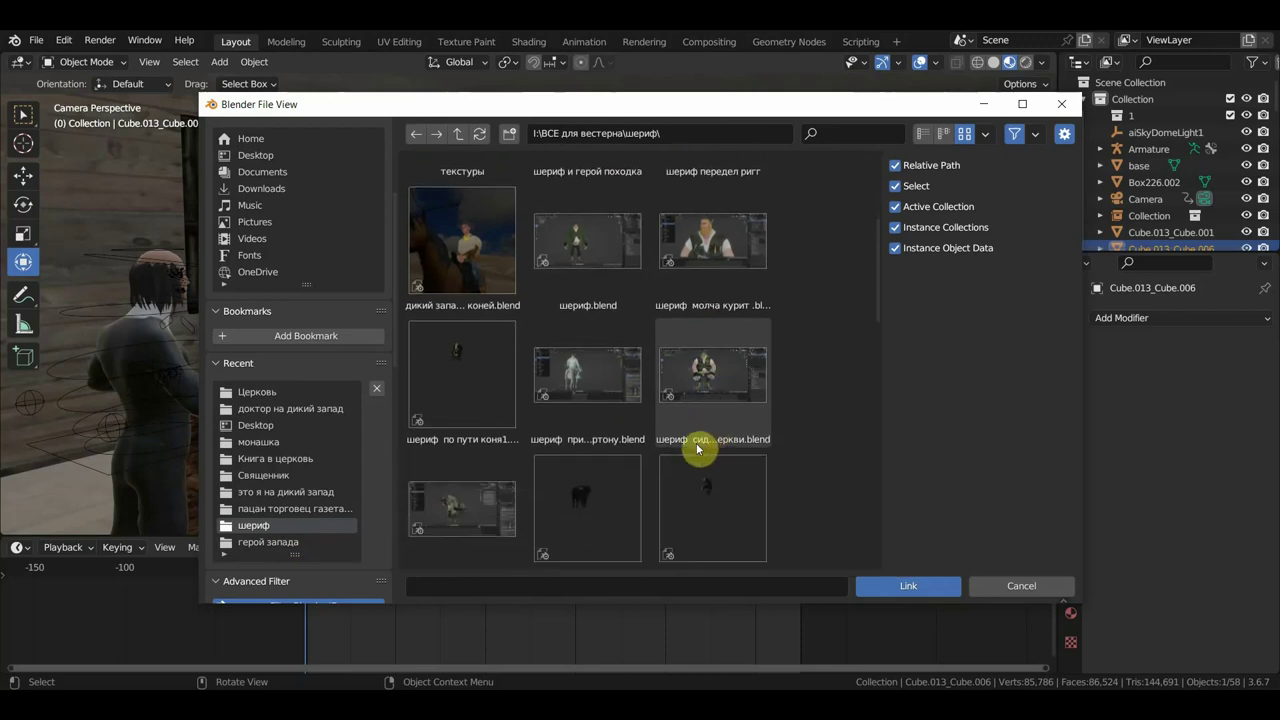
{"action": "left_click", "coordinate": [728, 392]}
{"action": "double_click", "coordinate": [726, 393]}
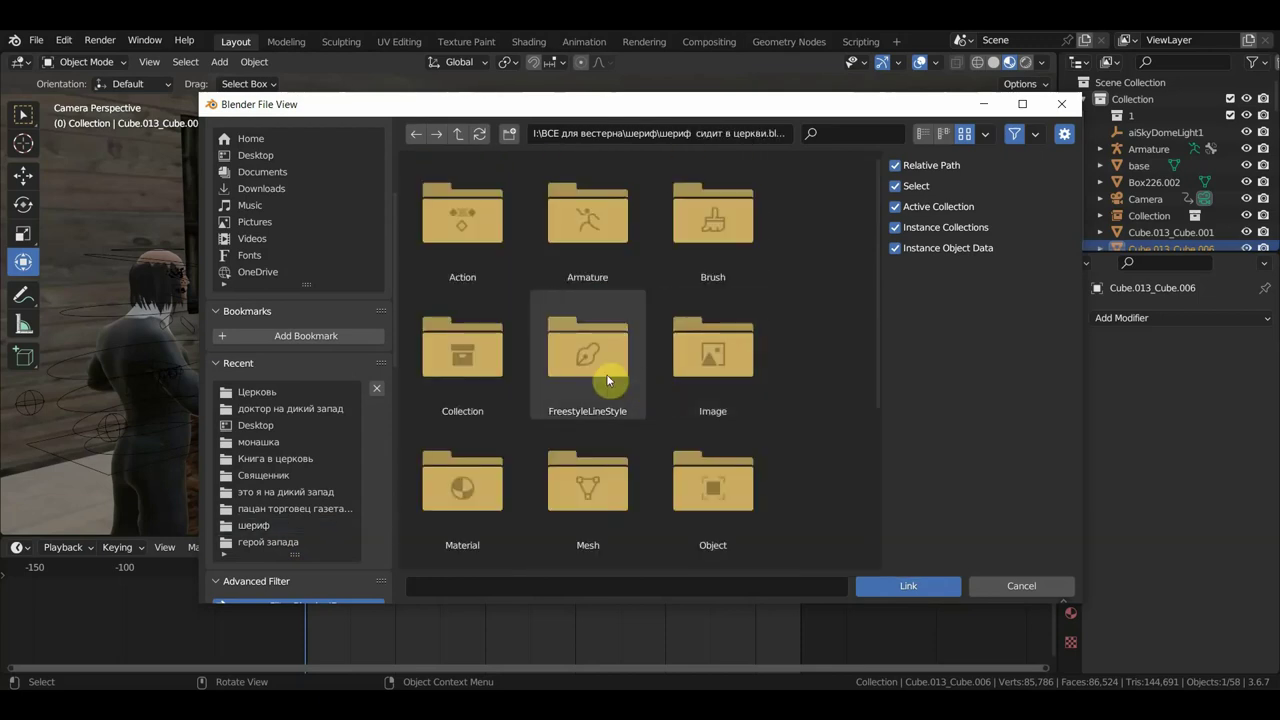
{"action": "double_click", "coordinate": [466, 374]}
{"action": "double_click", "coordinate": [474, 257]}
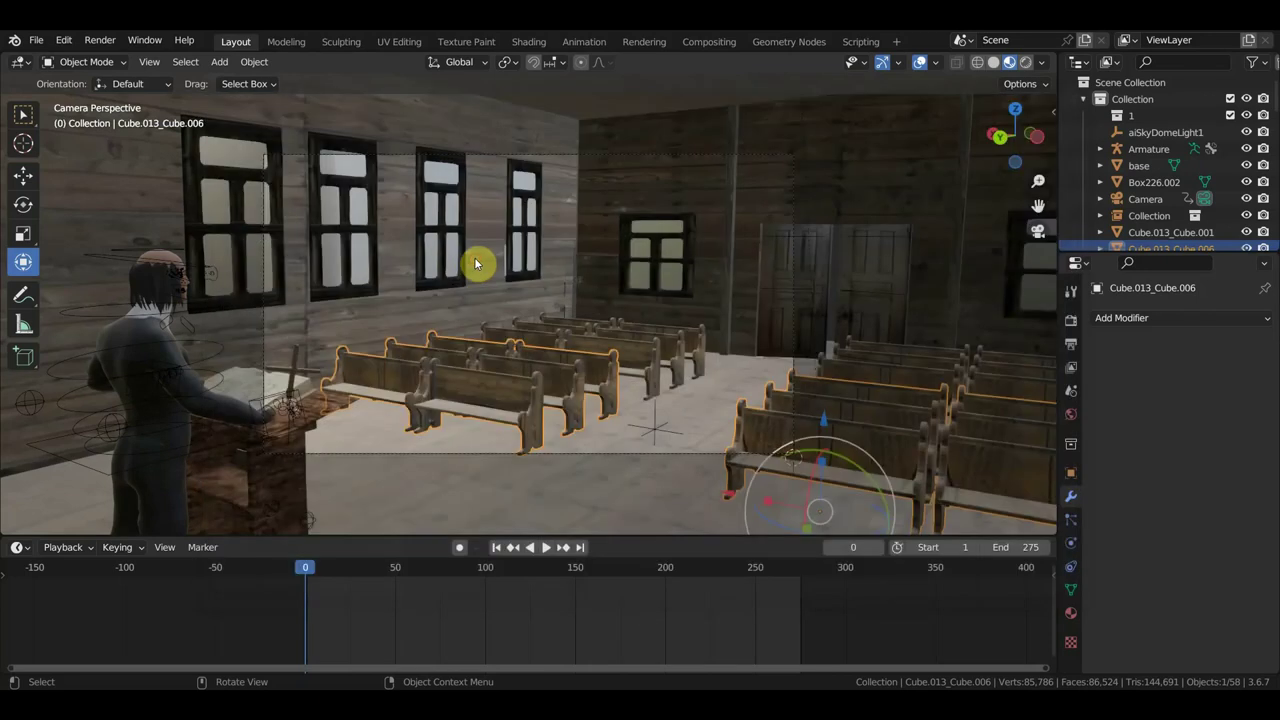
- Shrink the sheriff Collection.001 in repeated passes to 0.246 scale, then view from the front
{"action": "left_click", "coordinate": [707, 380]}
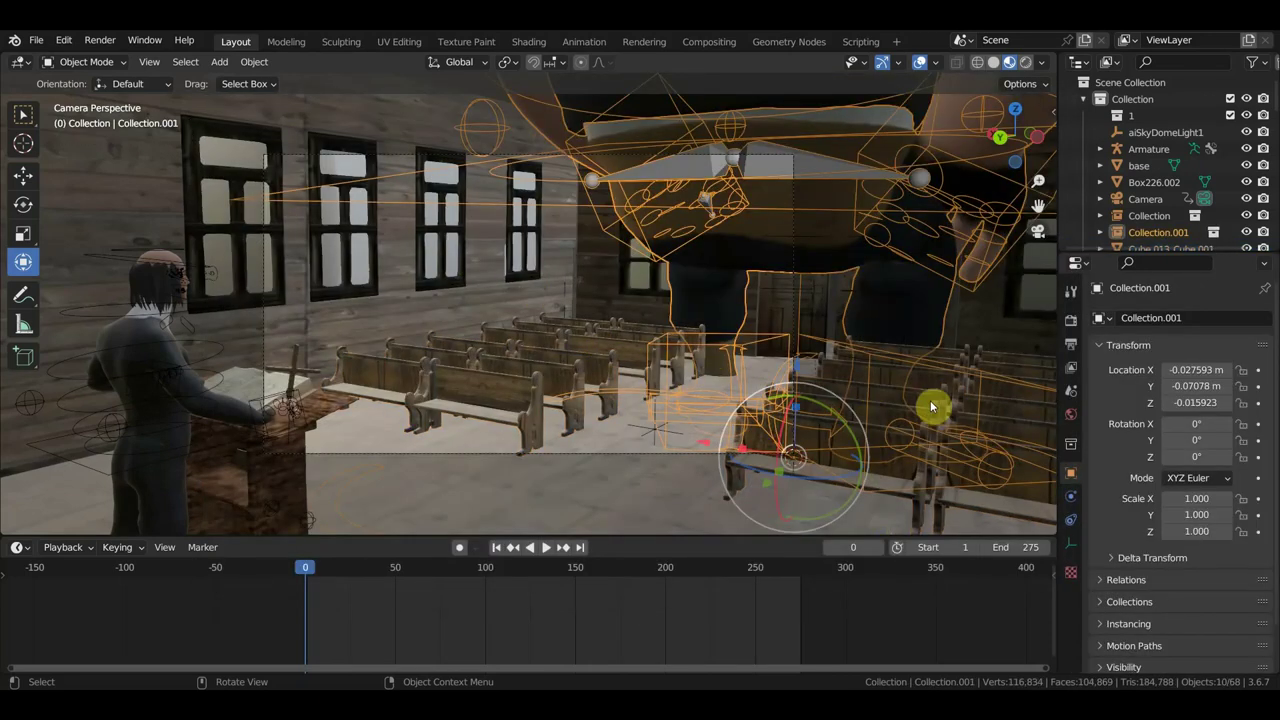
{"action": "key", "text": "s"}
{"action": "left_click", "coordinate": [816, 350]}
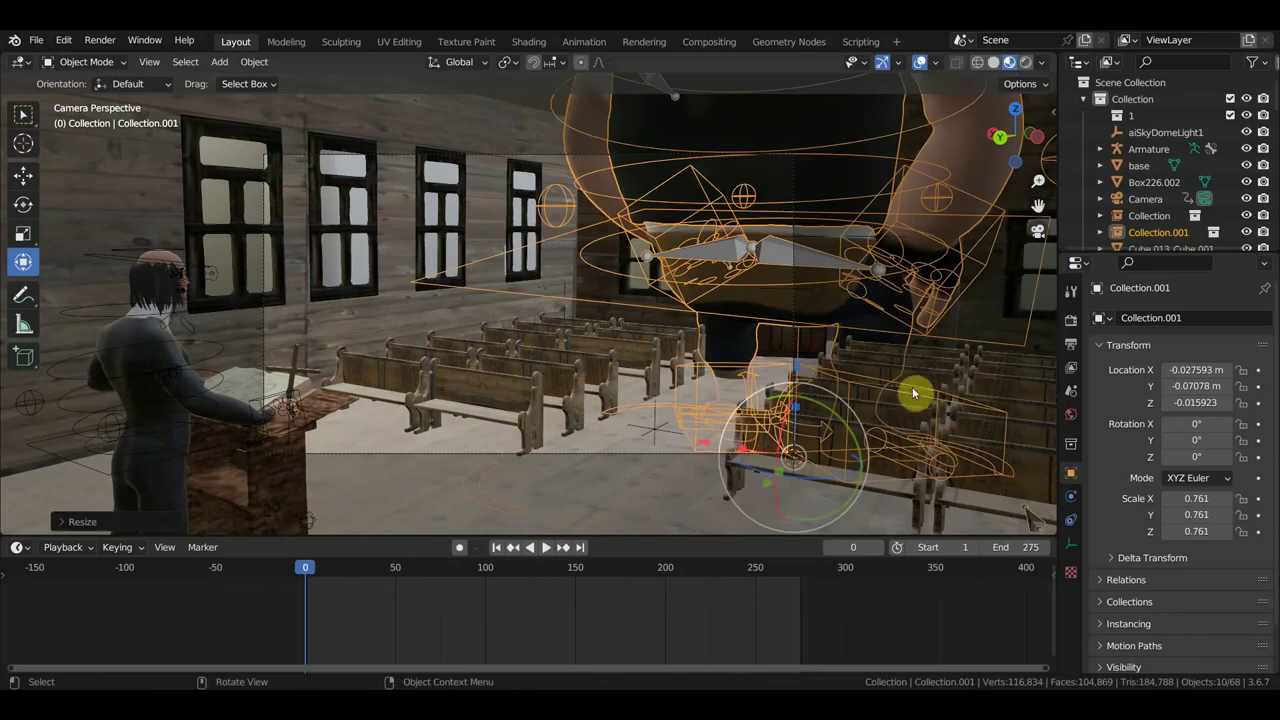
{"action": "key", "text": "s"}
{"action": "left_click", "coordinate": [846, 343]}
{"action": "key", "text": "s"}
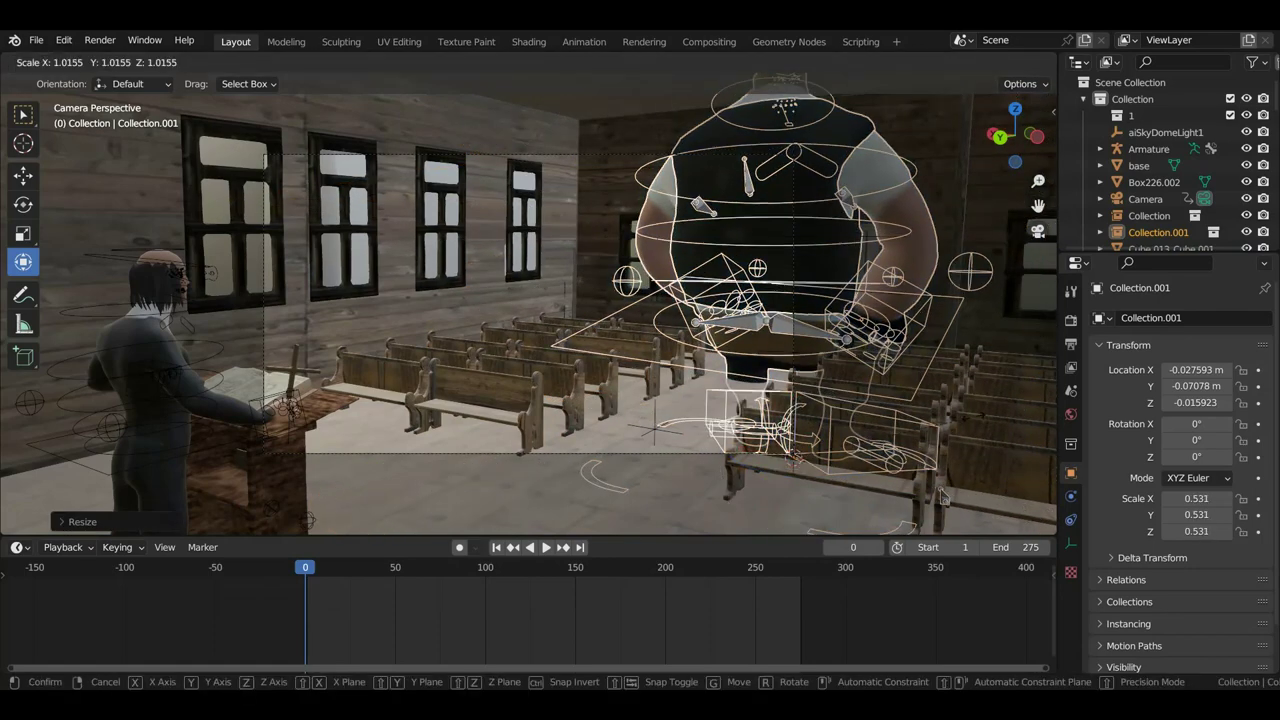
{"action": "left_click", "coordinate": [863, 347]}
{"action": "key", "text": "s"}
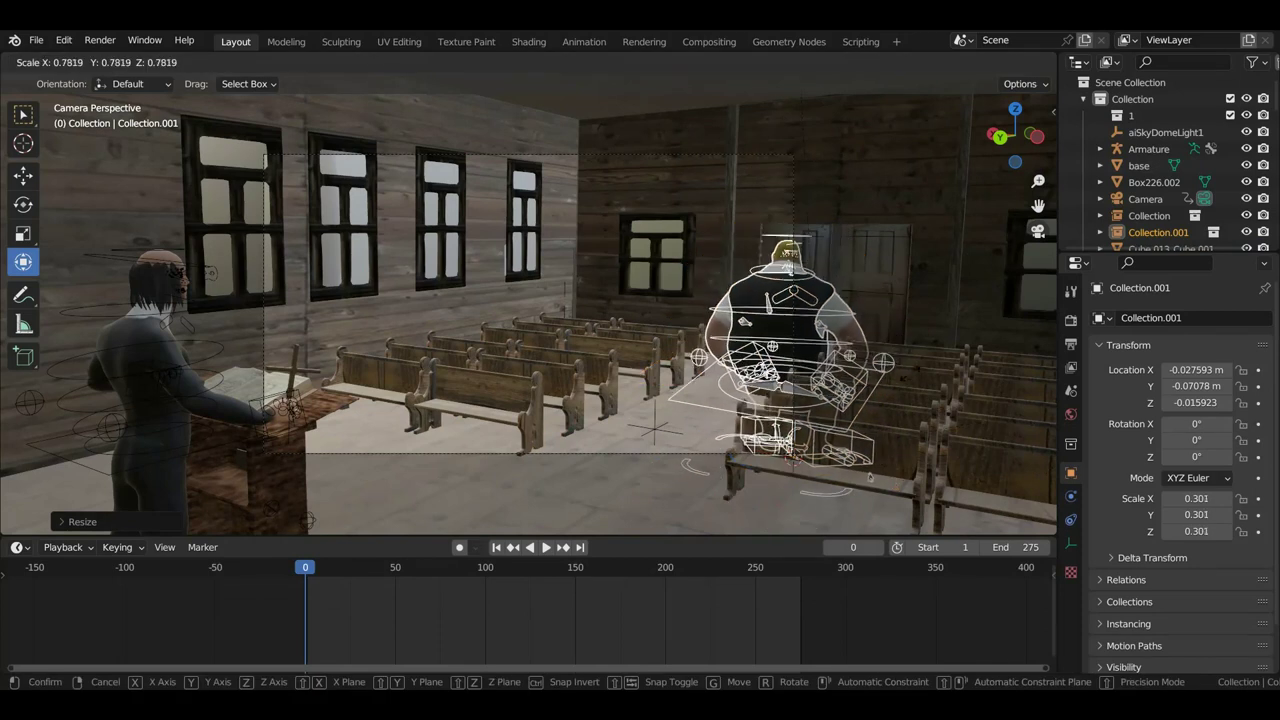
{"action": "left_click", "coordinate": [938, 414]}
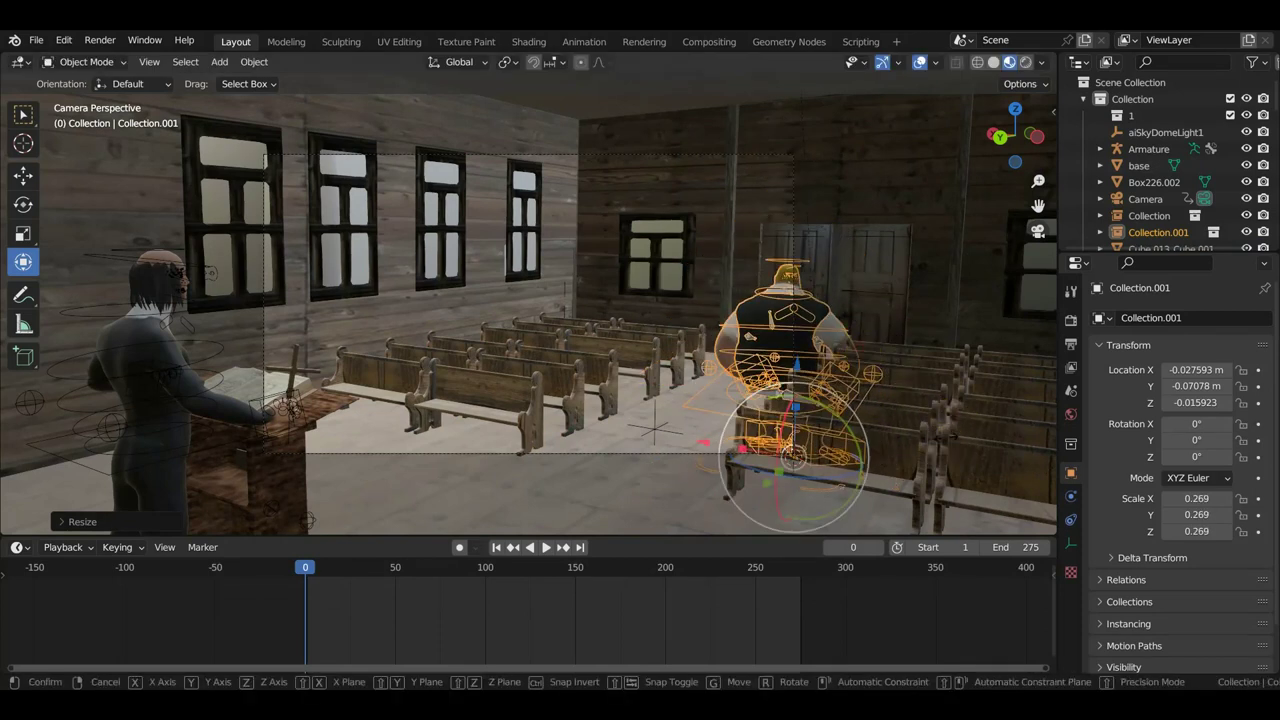
{"action": "key", "text": "s"}
{"action": "left_click", "coordinate": [854, 471]}
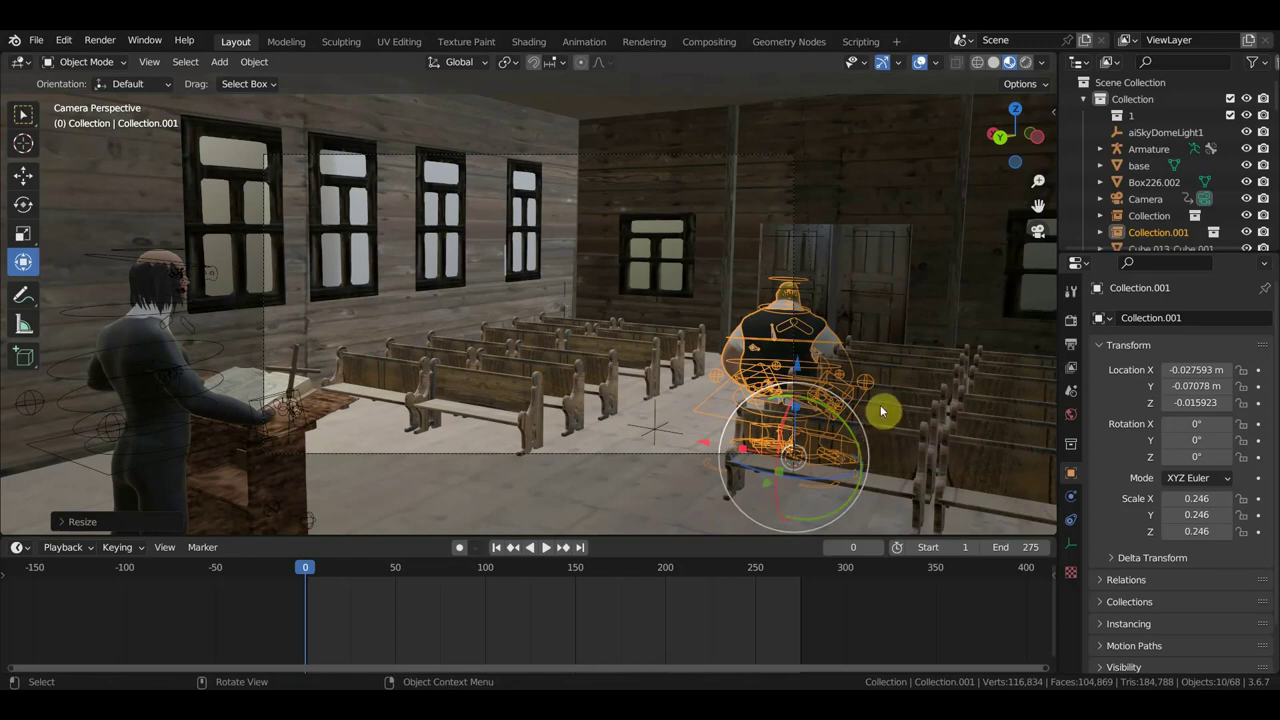
{"action": "key", "text": "KP_1"}
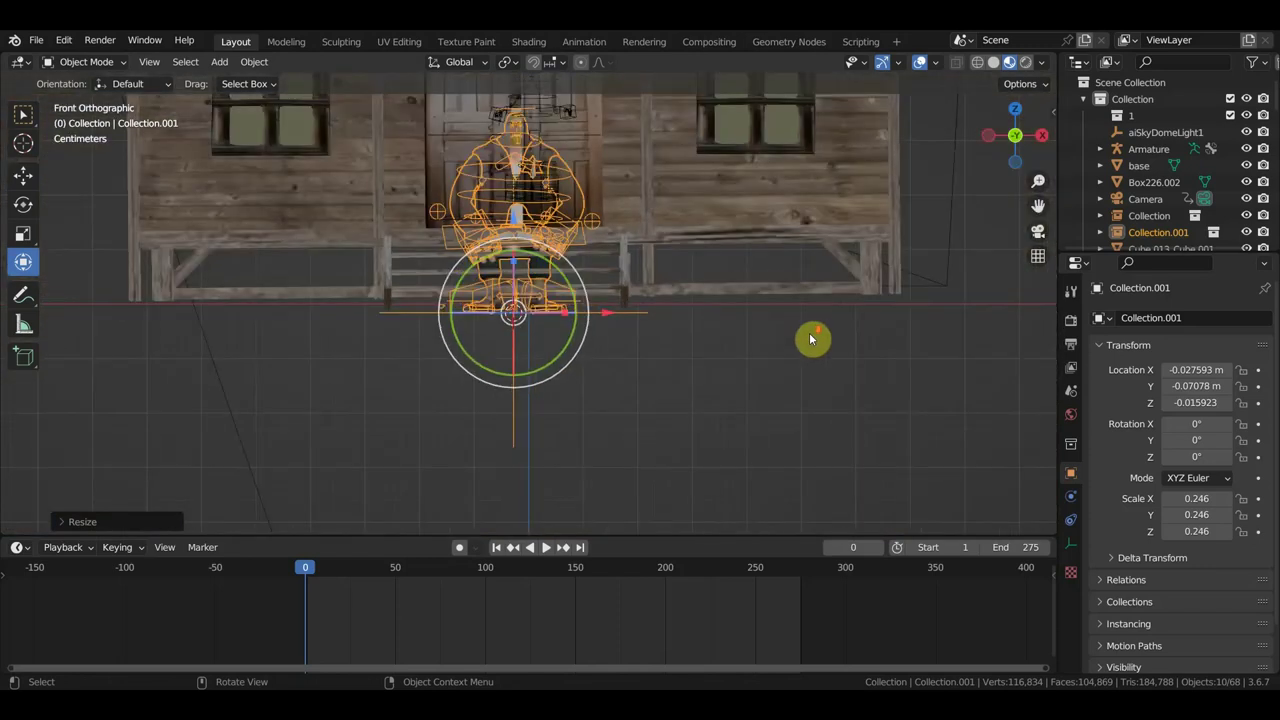
- Delete the church tower and roof to expose the interior
{"action": "left_click", "coordinate": [541, 146]}
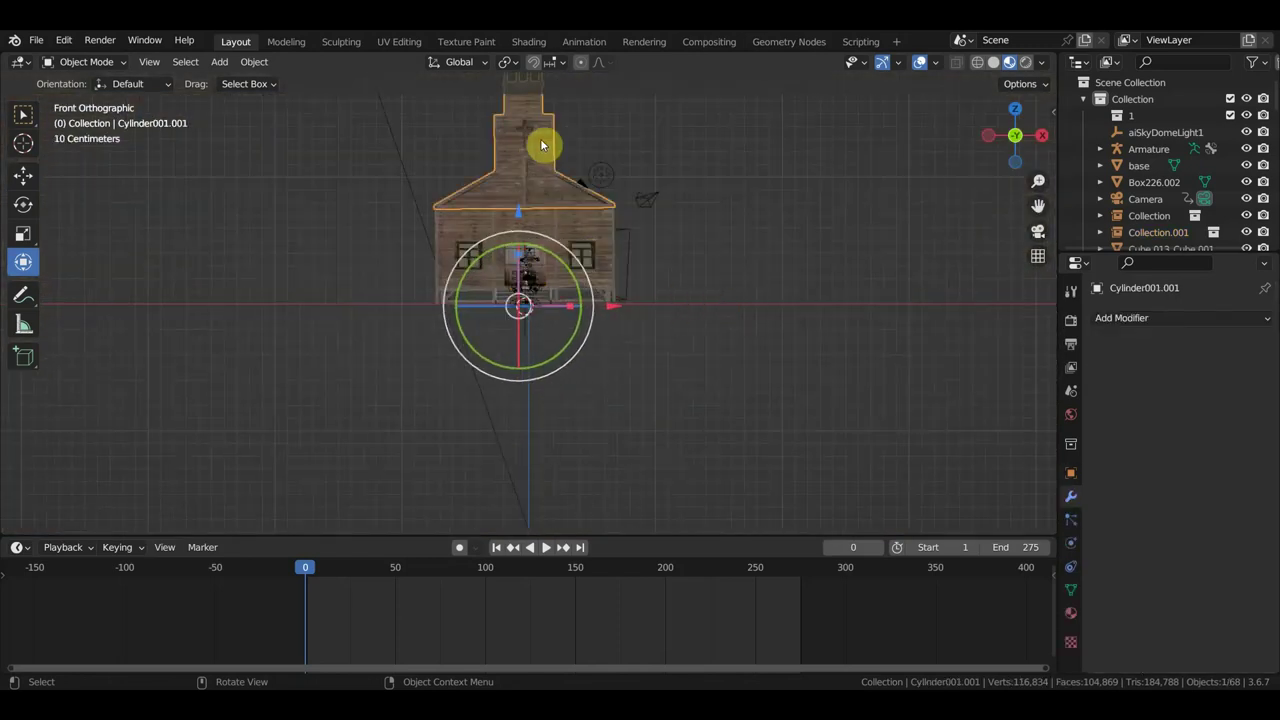
{"action": "key", "text": "Delete"}
{"action": "middle_click_drag", "start_coordinate": [543, 143], "coordinate": [540, 237]}
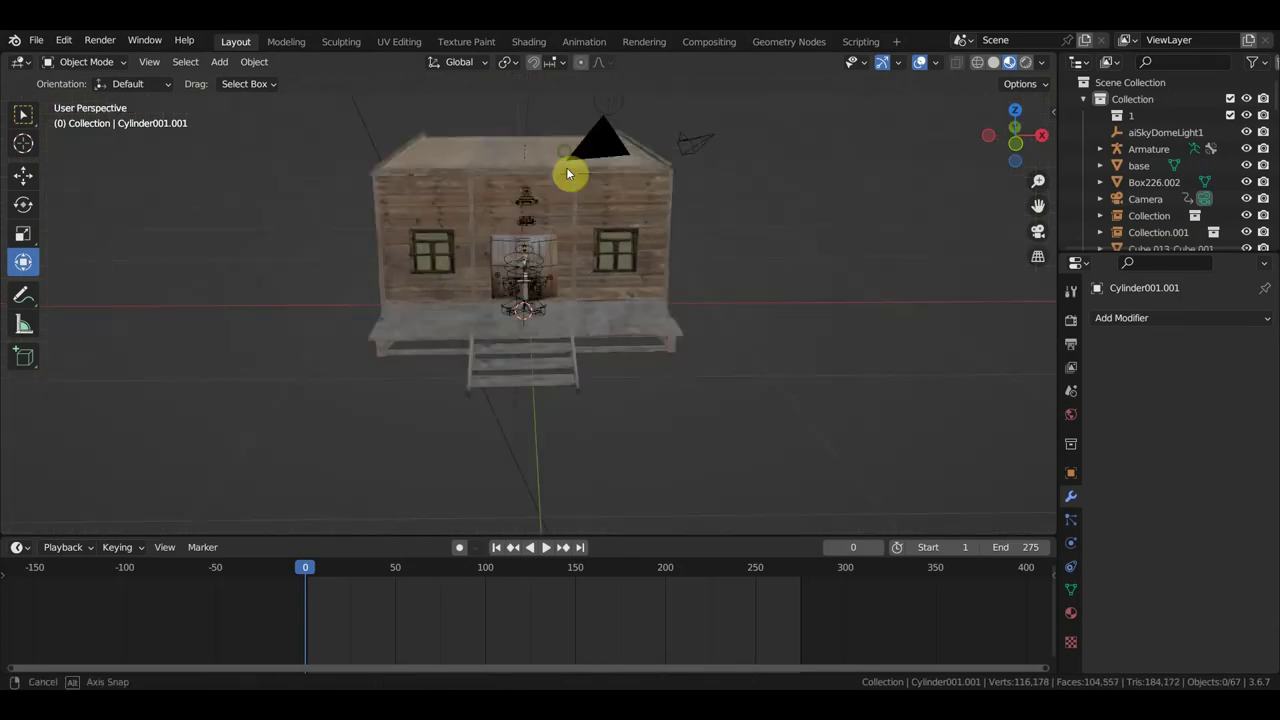
{"action": "left_click", "coordinate": [514, 178]}
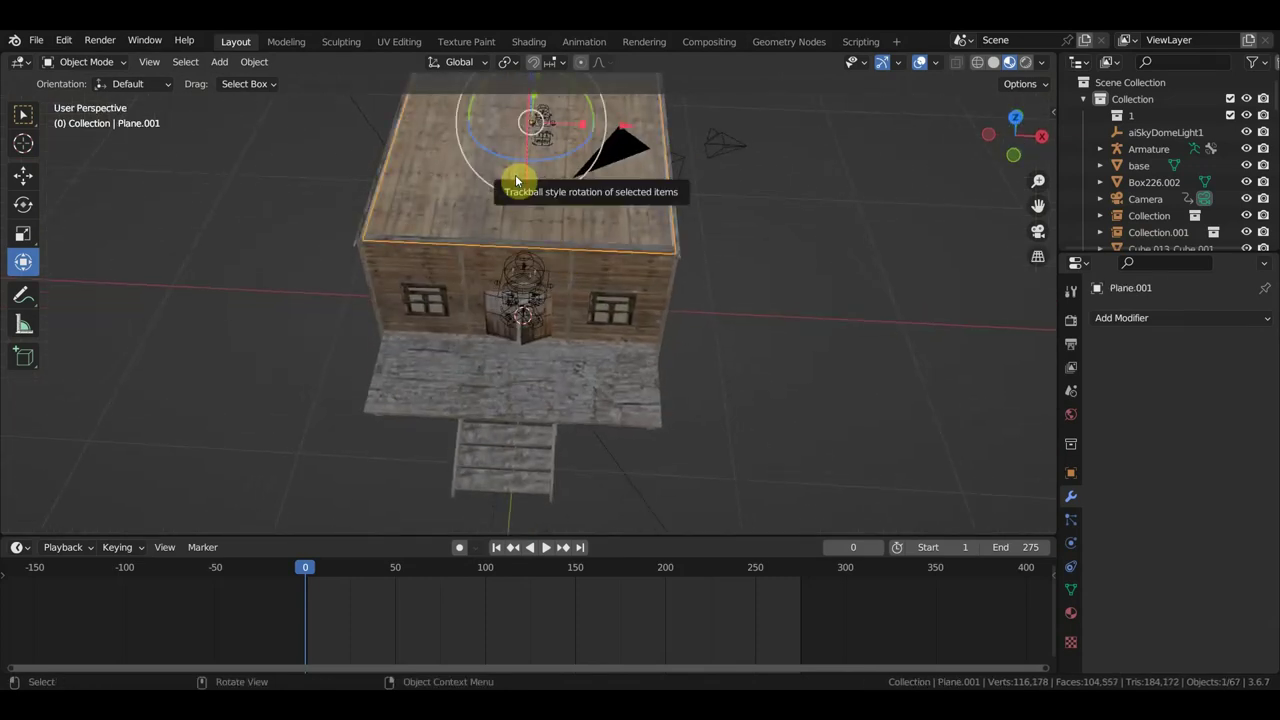
{"action": "key", "text": "Delete"}
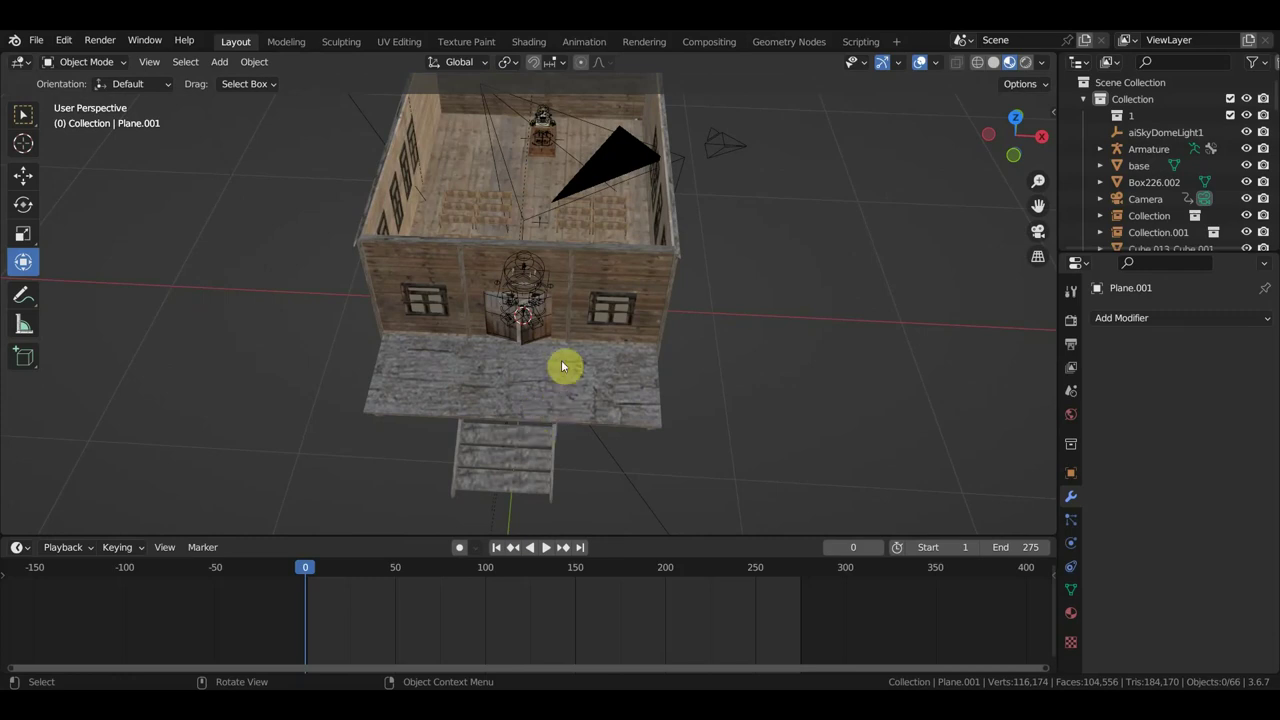
{"action": "scroll", "coordinate": [562, 367], "scroll_direction": "down", "scroll_amount": 3}
- Rotate Collection.001 to 183.07° on Z and move it to X 0.19803, Y 0.7379 m
{"action": "left_click", "coordinate": [530, 308]}
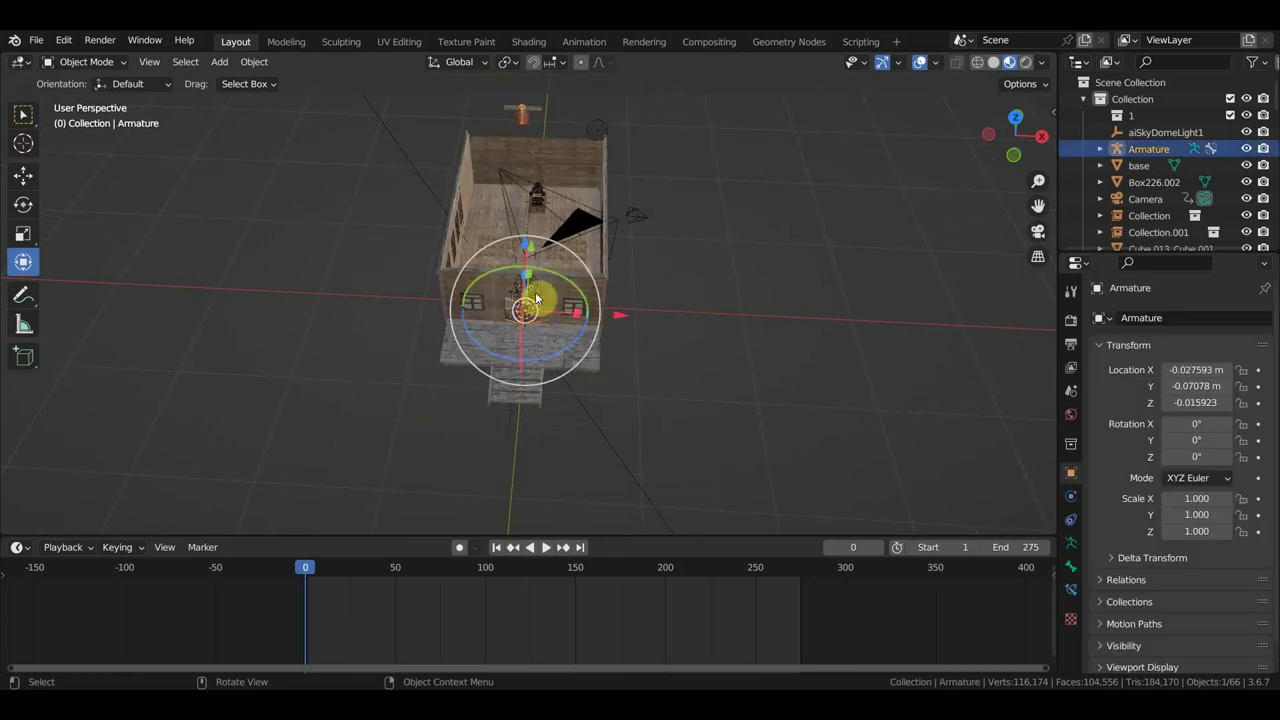
{"action": "left_click", "coordinate": [534, 296]}
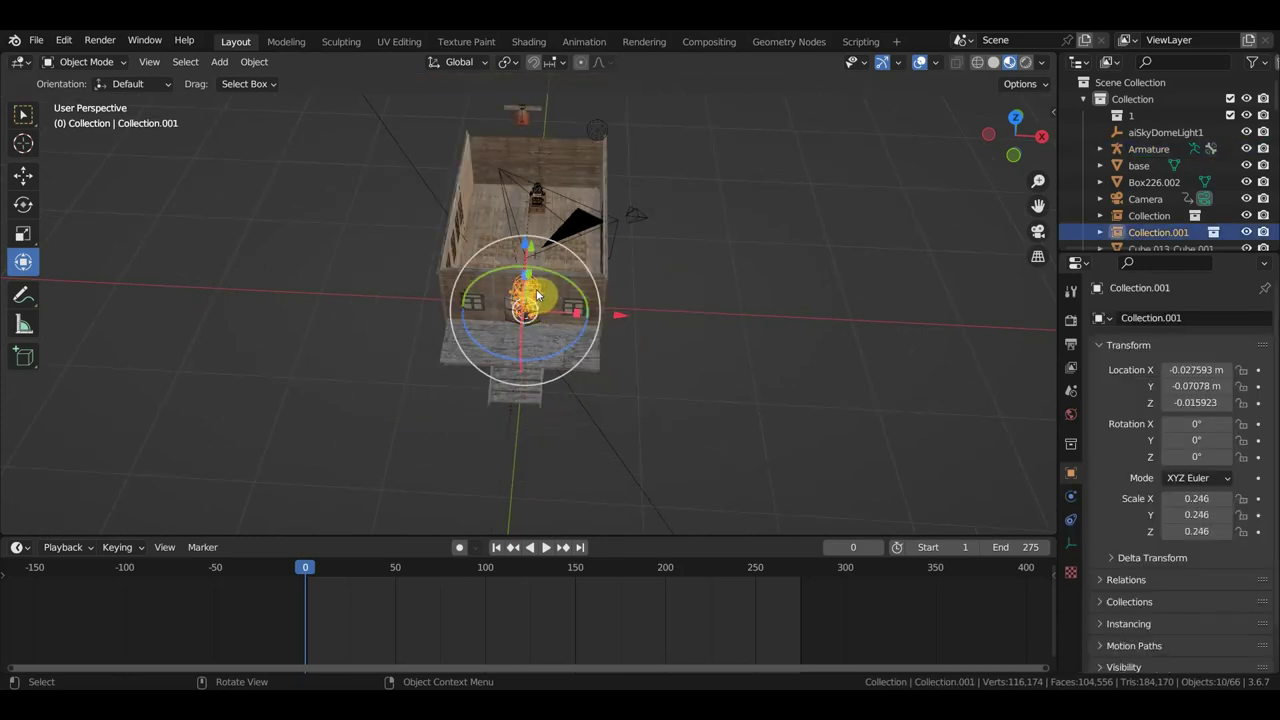
{"action": "key", "text": "KP_7"}
{"action": "scroll", "coordinate": [560, 289], "scroll_direction": "up", "scroll_amount": 4}
{"action": "scroll", "coordinate": [569, 289], "scroll_direction": "up", "scroll_amount": 1}
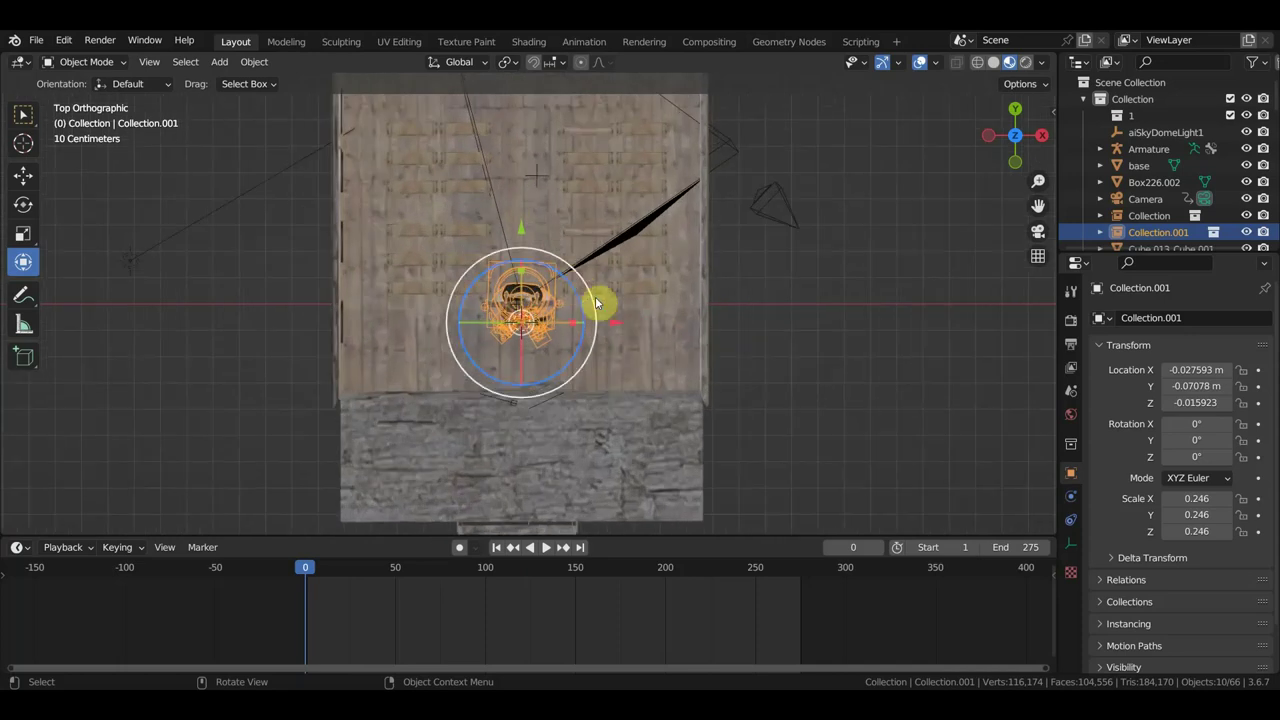
{"action": "mouse_move", "coordinate": [596, 303]}
{"action": "left_mouse_down"}
{"action": "mouse_move", "coordinate": [437, 338]}
{"action": "mouse_move", "coordinate": [450, 347]}
{"action": "left_mouse_up"}
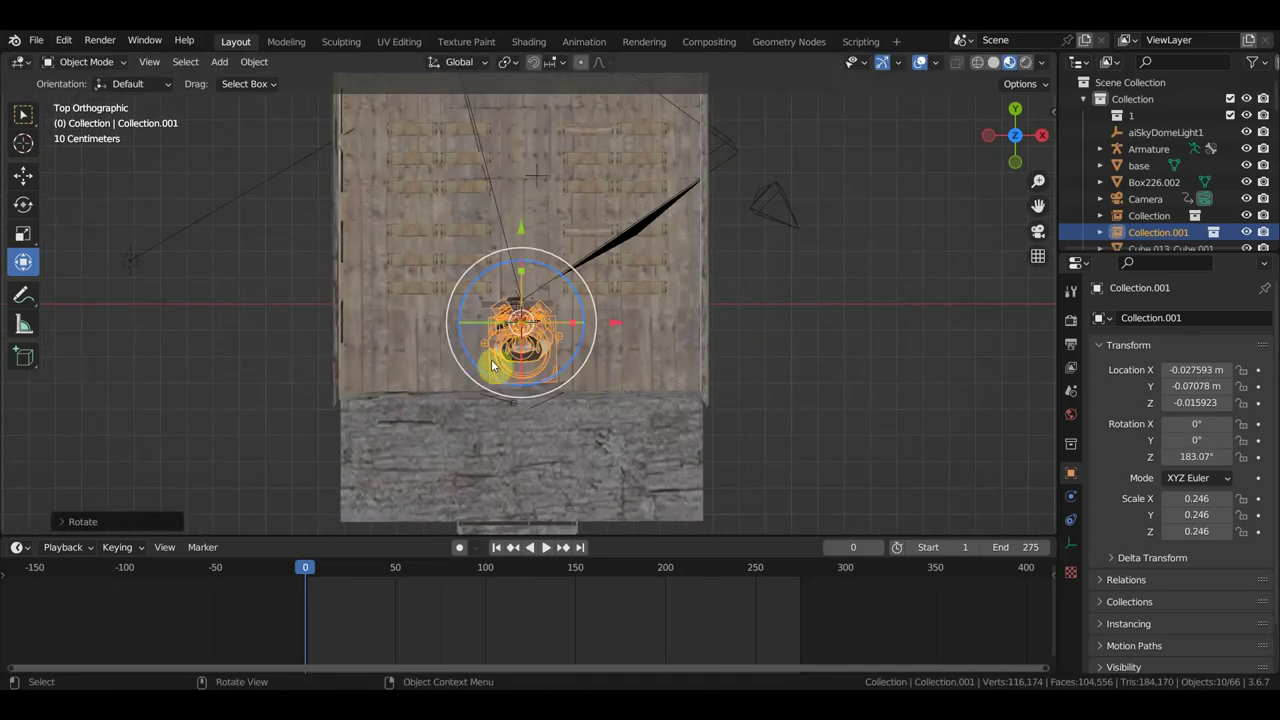
{"action": "key", "text": "g"}
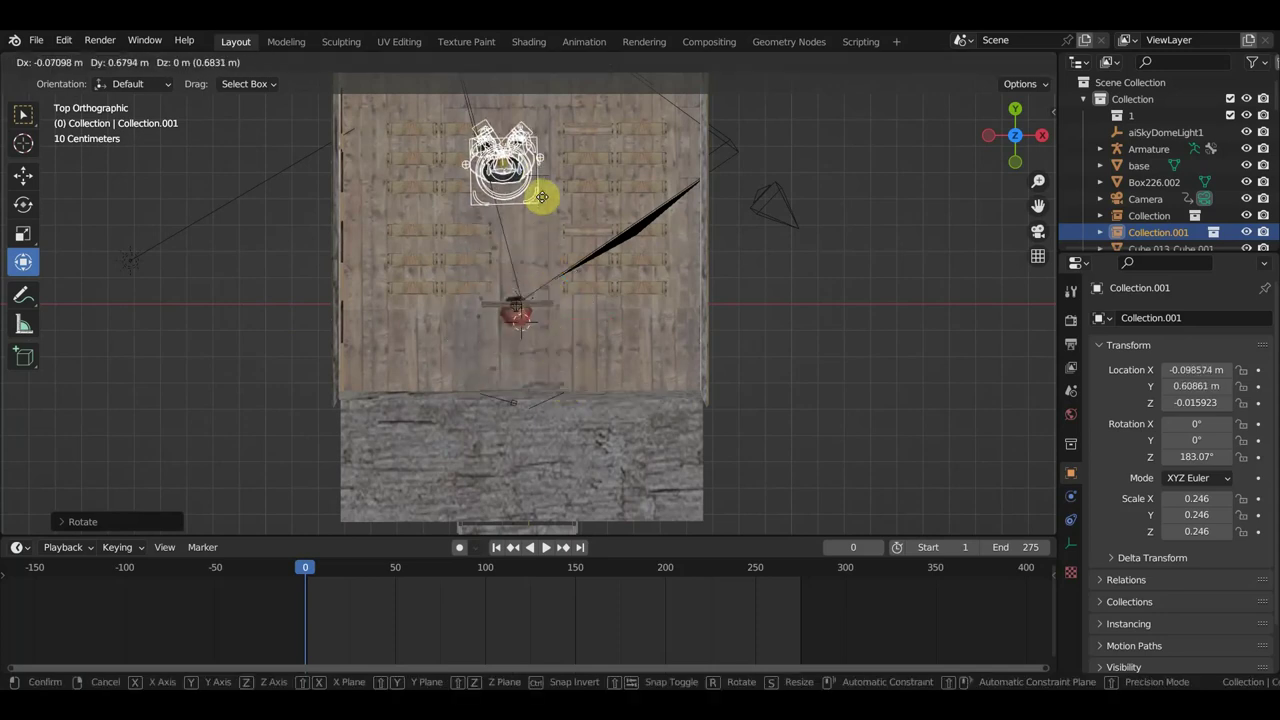
{"action": "left_click", "coordinate": [612, 171]}
{"action": "mouse_move", "coordinate": [623, 171]}
{"action": "middle_mouse_down"}
{"action": "mouse_move", "coordinate": [691, 206]}
{"action": "mouse_move", "coordinate": [786, 114]}
{"action": "mouse_move", "coordinate": [857, 85]}
{"action": "middle_mouse_up"}
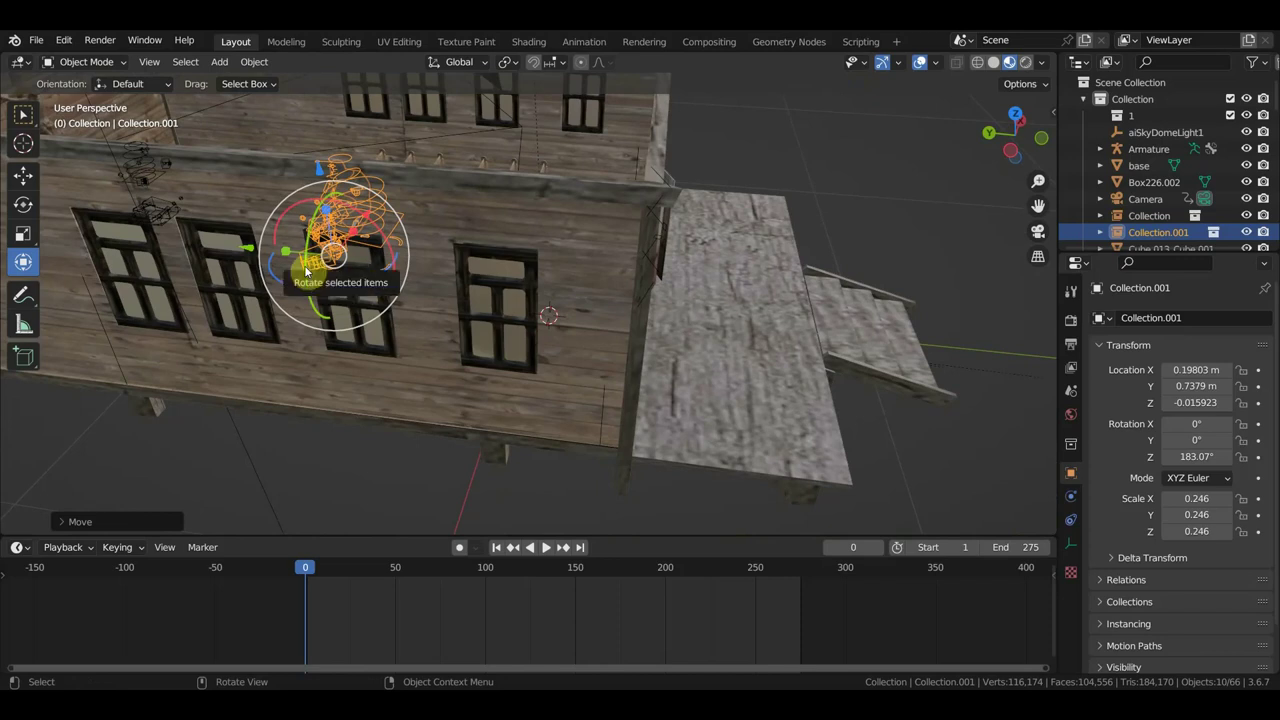
- Shrink the sheriff and place him beside the pews inside the church
{"action": "middle_click_drag", "start_coordinate": [340, 280], "coordinate": [400, 230]}
{"action": "mouse_move", "coordinate": [224, 291]}
{"action": "middle_mouse_down"}
{"action": "mouse_move", "coordinate": [620, 309]}
{"action": "mouse_move", "coordinate": [578, 320]}
{"action": "middle_mouse_up"}
{"action": "key", "text": "s"}
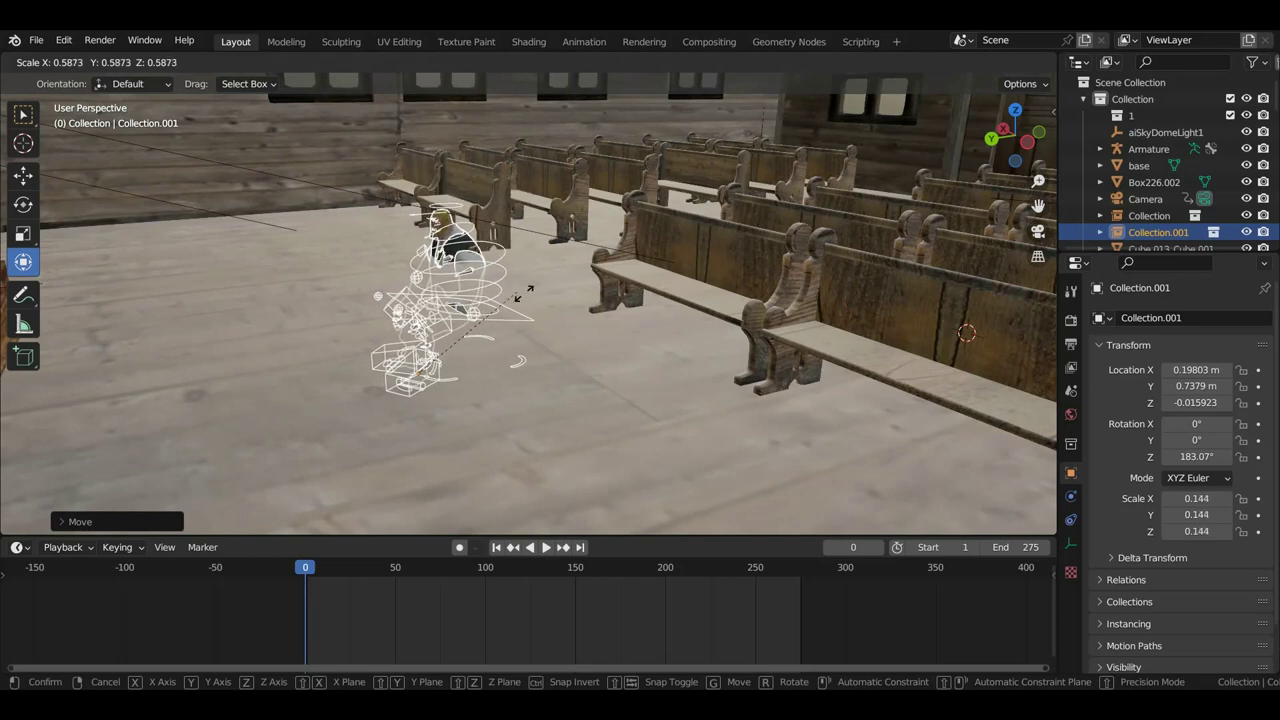
{"action": "left_click", "coordinate": [536, 296]}
{"action": "key", "text": "g"}
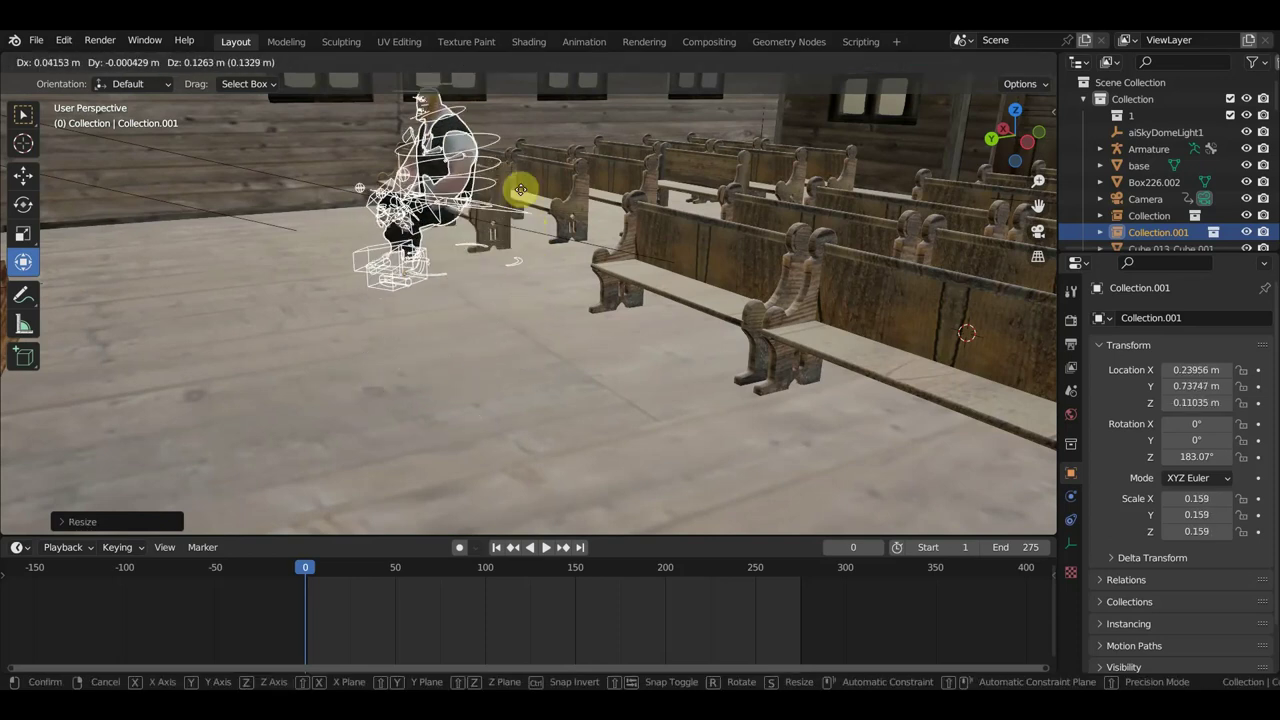
{"action": "left_click", "coordinate": [545, 190]}
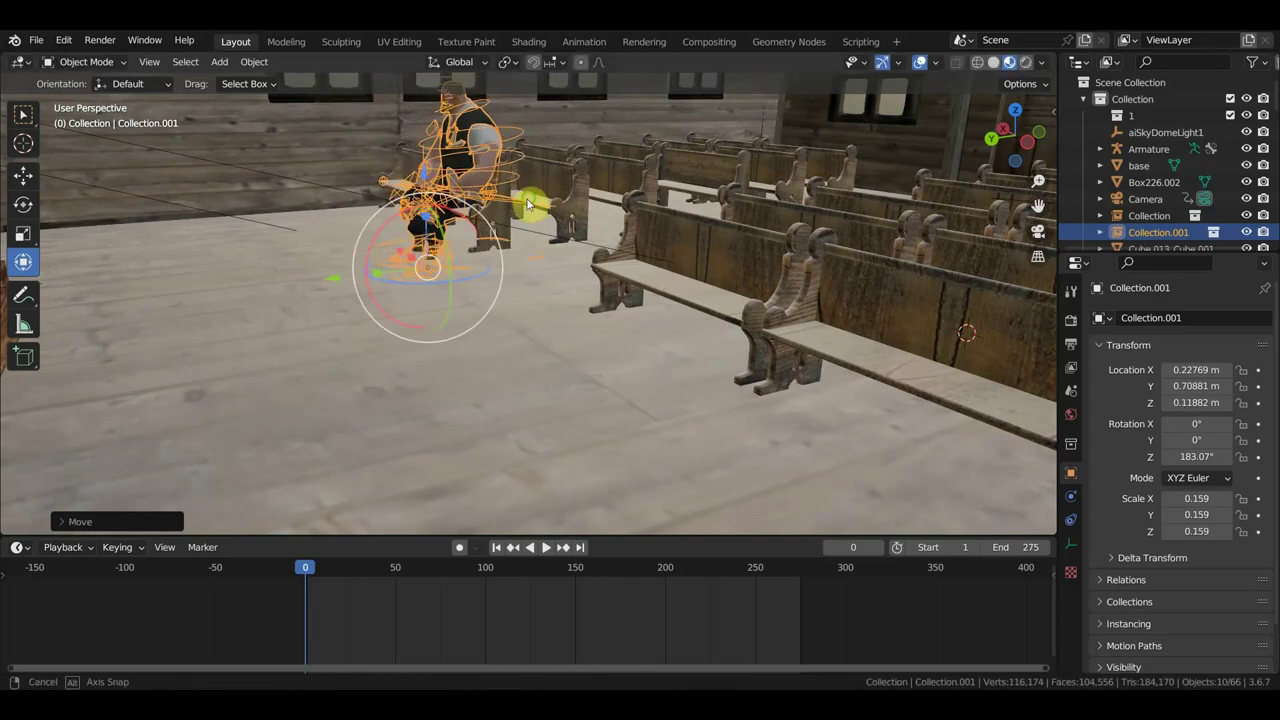
{"action": "scroll", "coordinate": [486, 198], "scroll_direction": "up", "scroll_amount": 3}
{"action": "scroll", "coordinate": [486, 198], "scroll_direction": "up", "scroll_amount": 2}
{"action": "scroll", "coordinate": [486, 198], "scroll_direction": "up", "scroll_amount": 2}
{"action": "scroll", "coordinate": [484, 200], "scroll_direction": "down", "scroll_amount": 2}
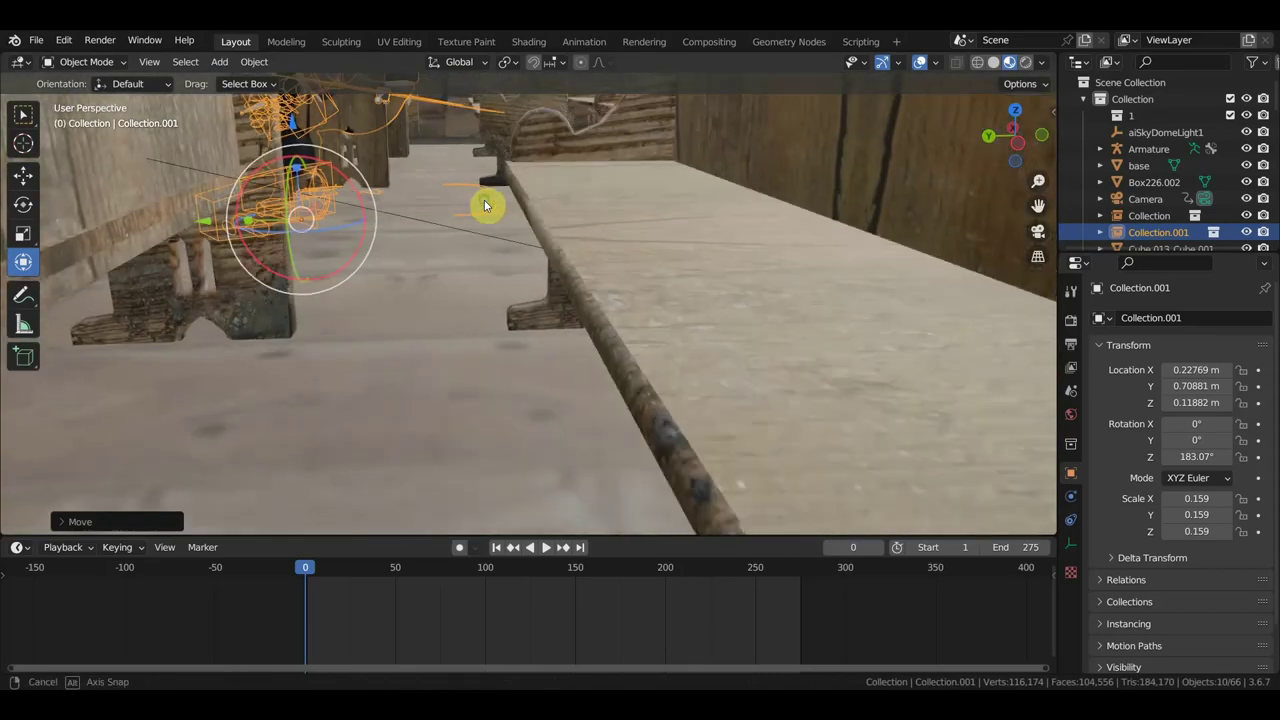
{"action": "scroll", "coordinate": [484, 200], "scroll_direction": "down", "scroll_amount": 3}
{"action": "mouse_move", "coordinate": [481, 208]}
{"action": "middle_mouse_down"}
{"action": "mouse_move", "coordinate": [463, 319]}
{"action": "mouse_move", "coordinate": [389, 305]}
{"action": "mouse_move", "coordinate": [300, 320]}
{"action": "mouse_move", "coordinate": [337, 302]}
{"action": "mouse_move", "coordinate": [430, 313]}
{"action": "mouse_move", "coordinate": [479, 350]}
{"action": "mouse_move", "coordinate": [457, 325]}
{"action": "middle_mouse_up"}
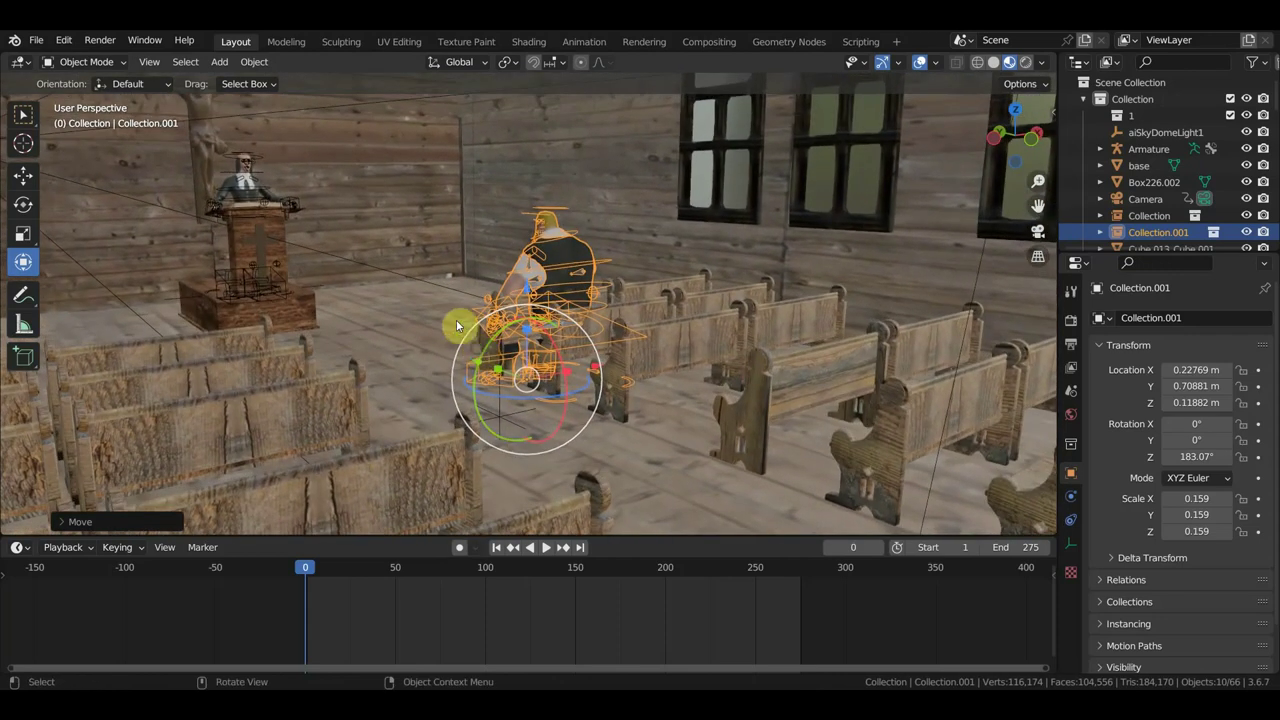
- Scale the sheriff to 0.134 and slide him along Y to sit on the pew
{"action": "key", "text": "s"}
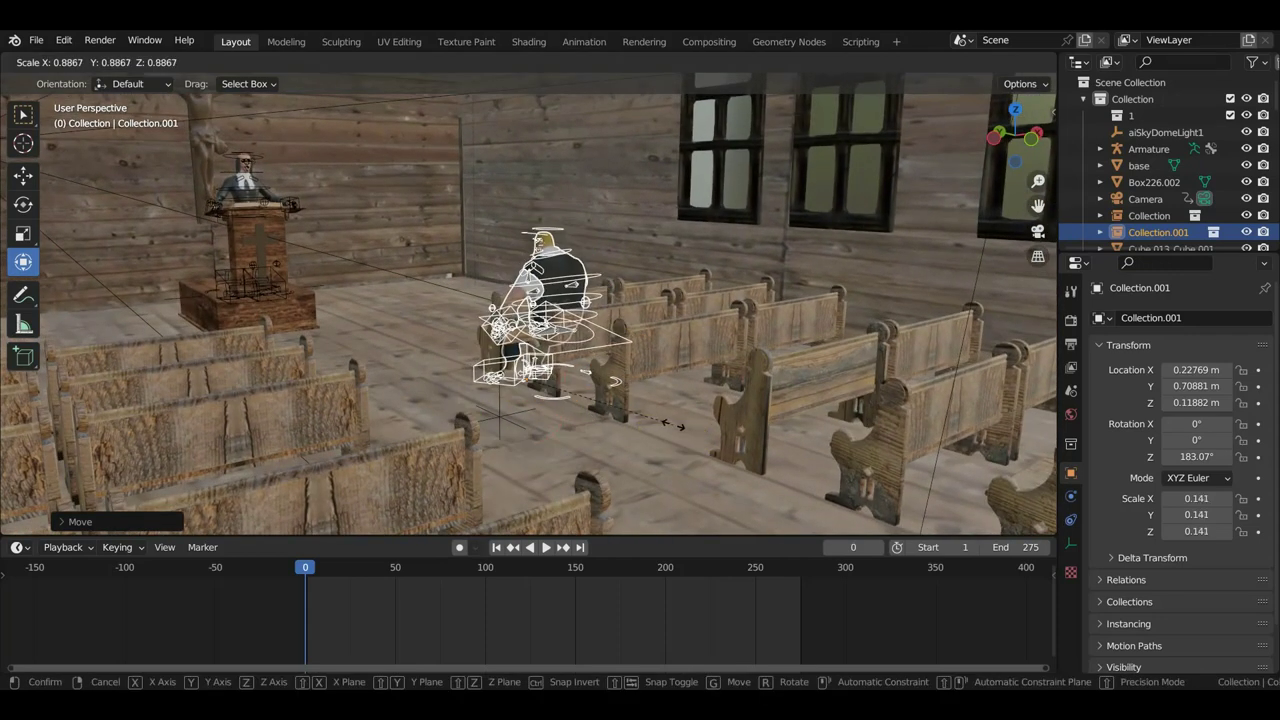
{"action": "left_click", "coordinate": [663, 424]}
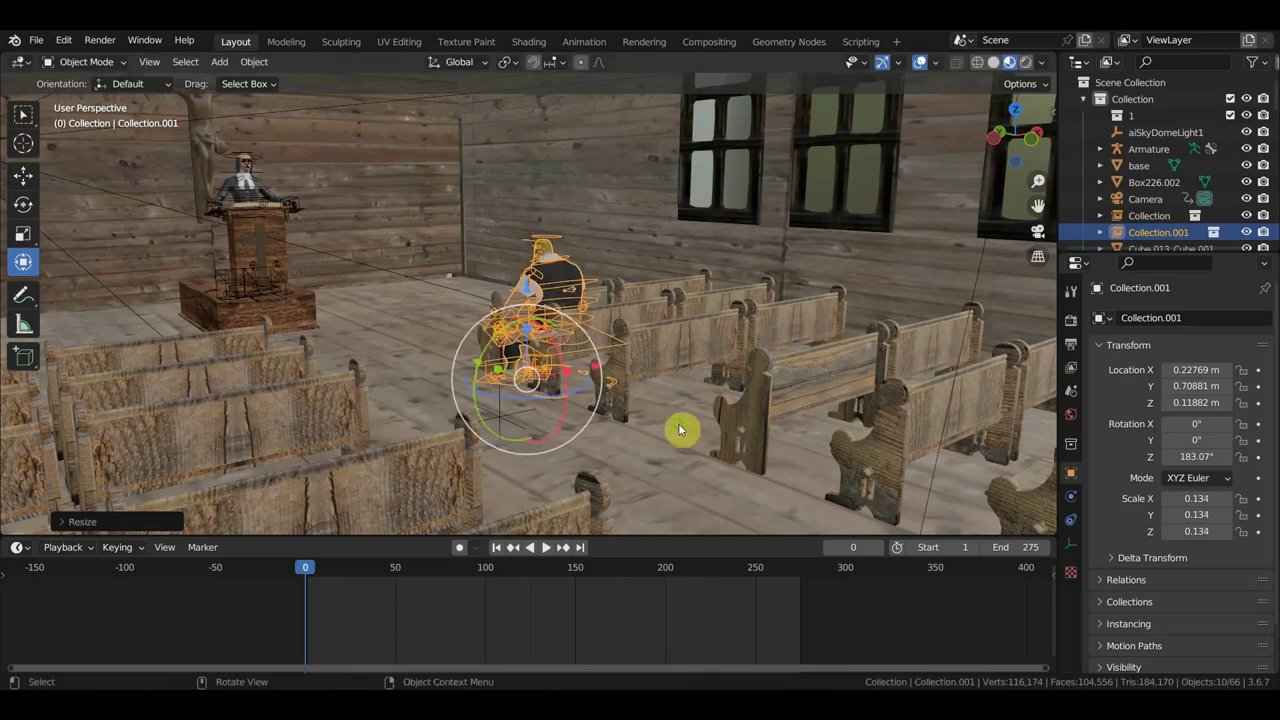
{"action": "mouse_move", "coordinate": [680, 429]}
{"action": "middle_mouse_down"}
{"action": "mouse_move", "coordinate": [752, 427]}
{"action": "mouse_move", "coordinate": [788, 443]}
{"action": "mouse_move", "coordinate": [609, 380]}
{"action": "middle_mouse_up"}
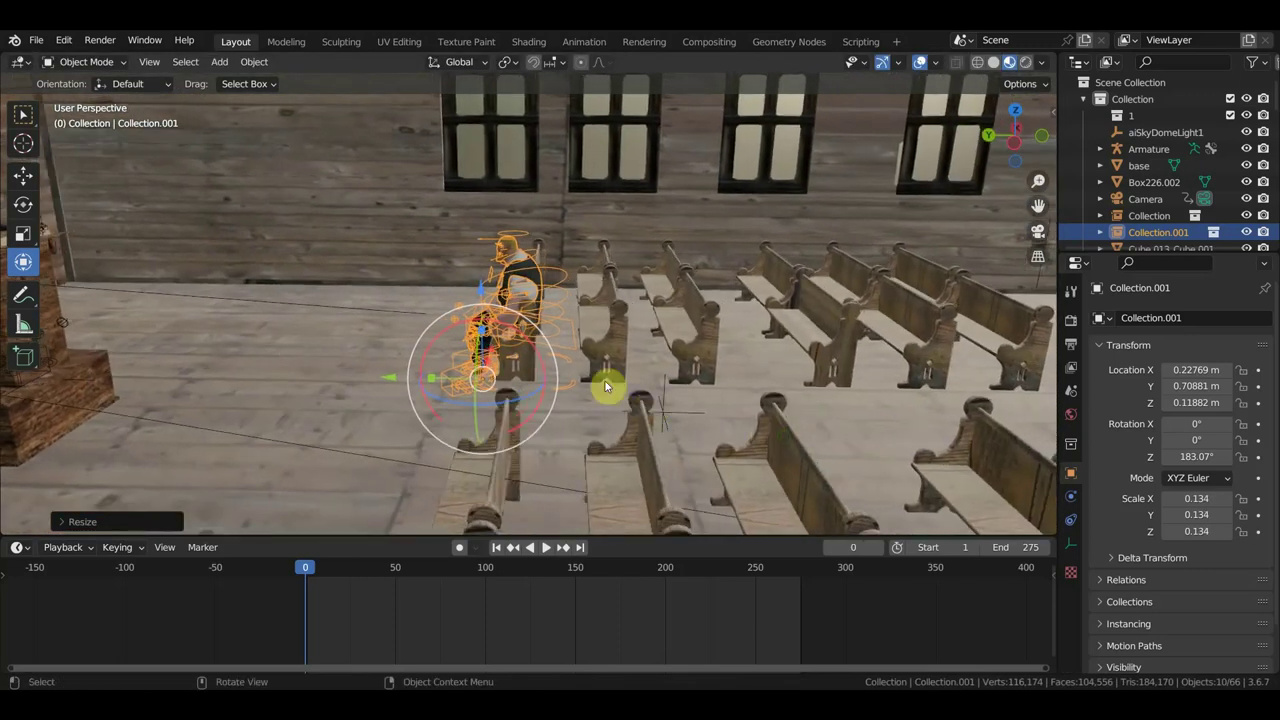
{"action": "scroll", "coordinate": [569, 380], "scroll_direction": "up", "scroll_amount": 2}
{"action": "scroll", "coordinate": [558, 391], "scroll_direction": "up", "scroll_amount": 2}
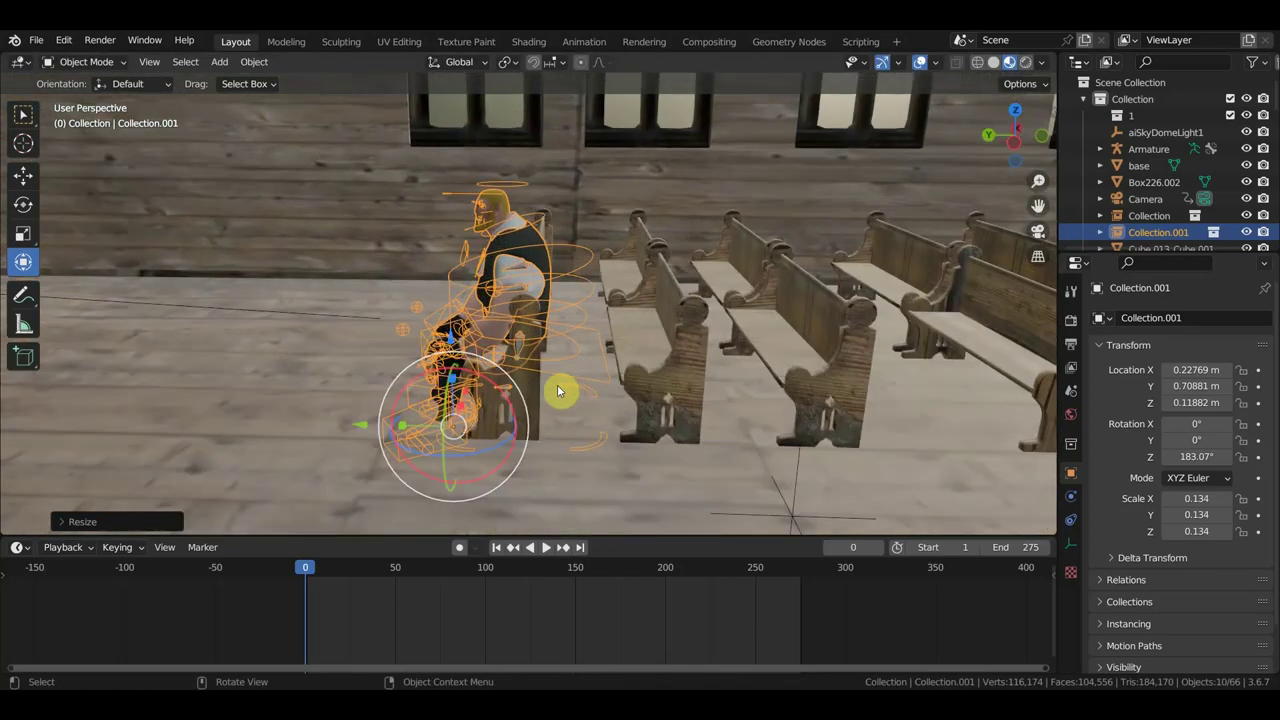
{"action": "key", "text": "g"}
{"action": "key", "text": "y"}
{"action": "left_click", "coordinate": [336, 428]}
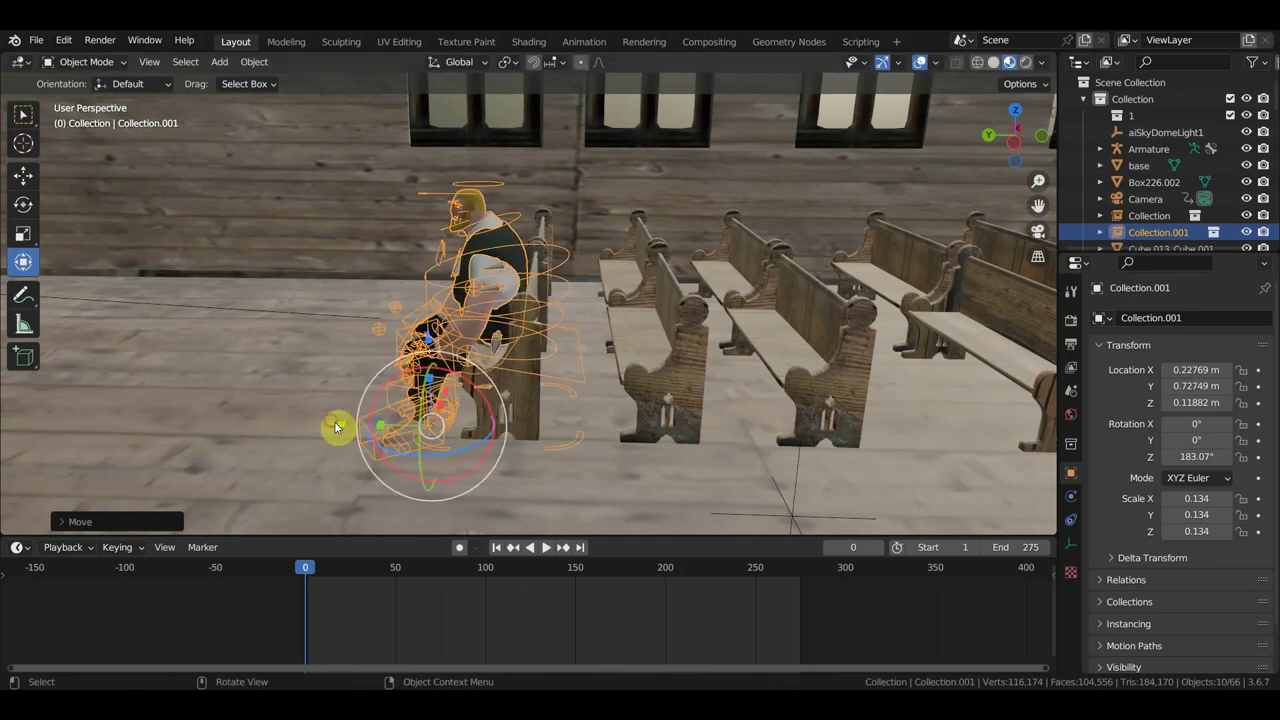
{"action": "left_click", "coordinate": [528, 400]}
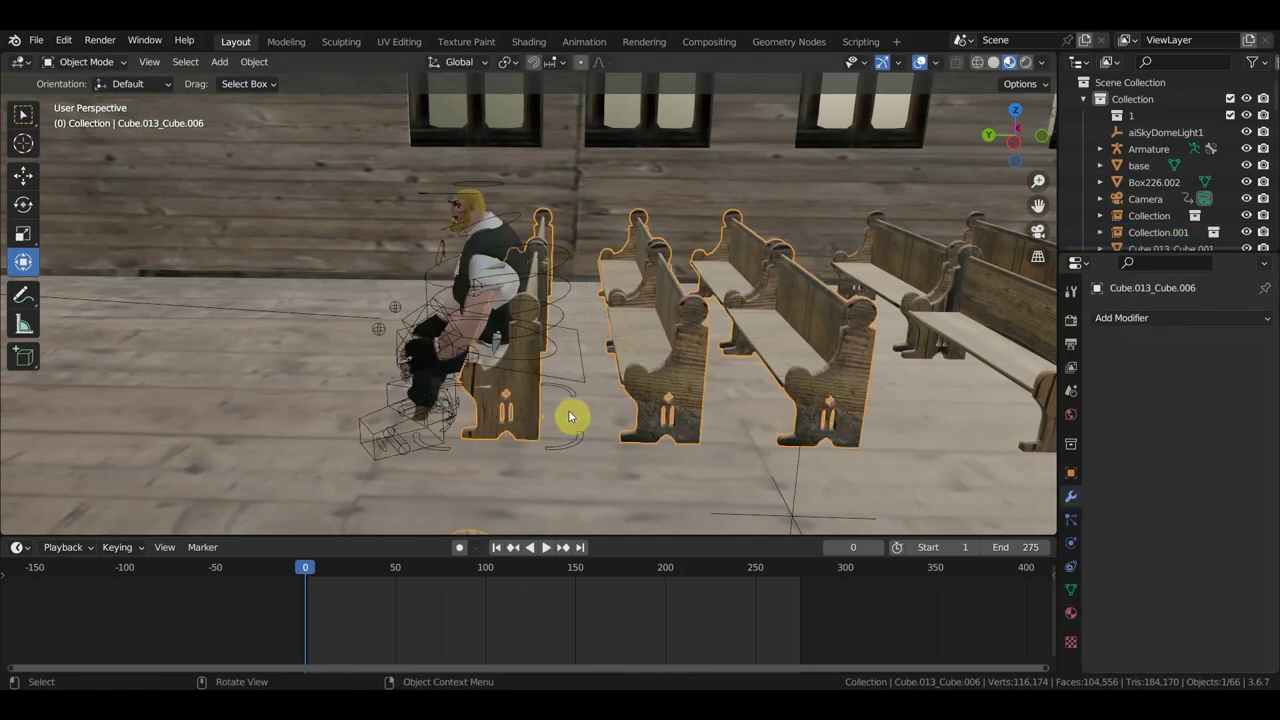
- Set the three pews' origin to geometry, scale them up about 1.29 times, then reselect Collection.001
{"action": "key", "text": "s"}
{"action": "left_click", "coordinate": [562, 437]}
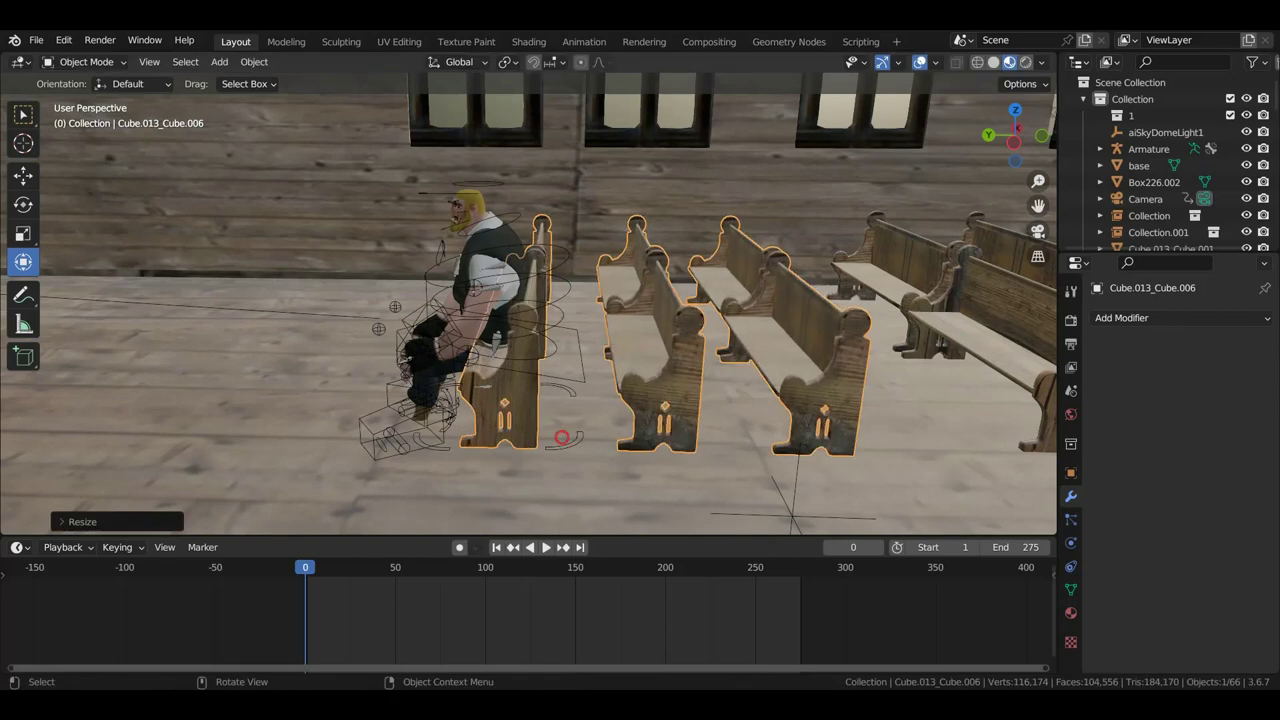
{"action": "left_click", "coordinate": [254, 62]}
{"action": "mouse_move", "coordinate": [283, 98]}
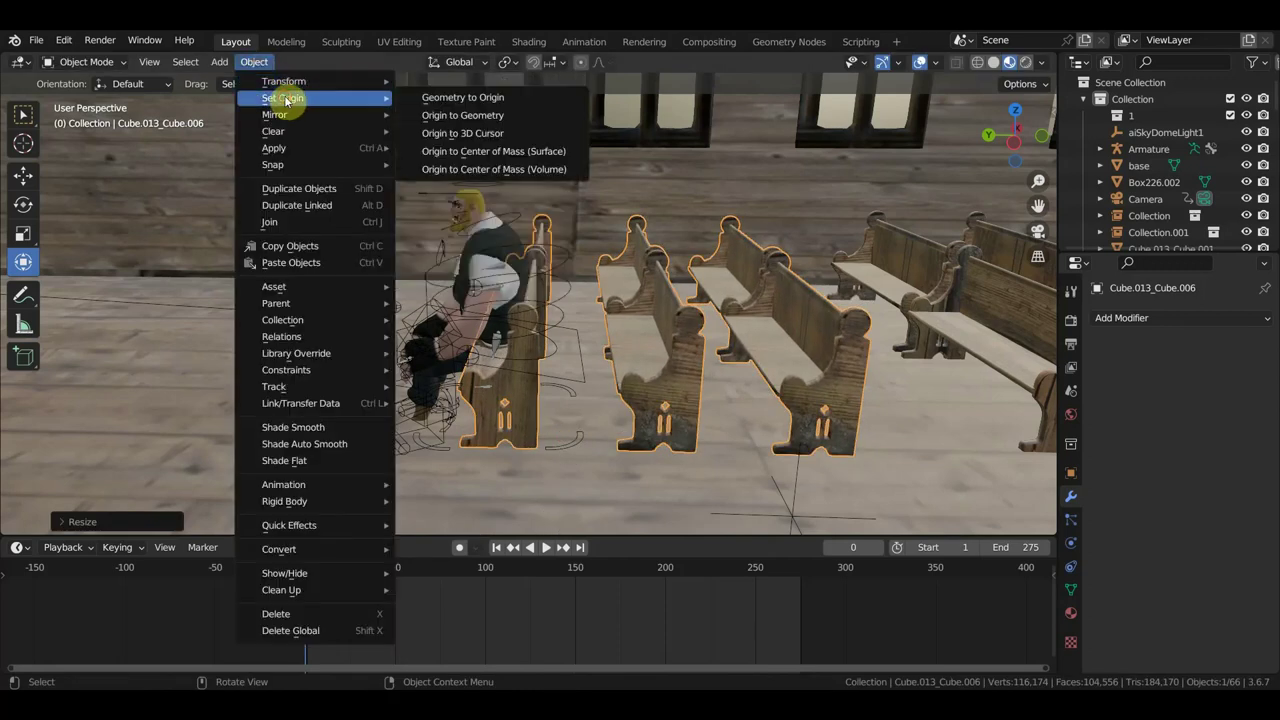
{"action": "left_click", "coordinate": [456, 118]}
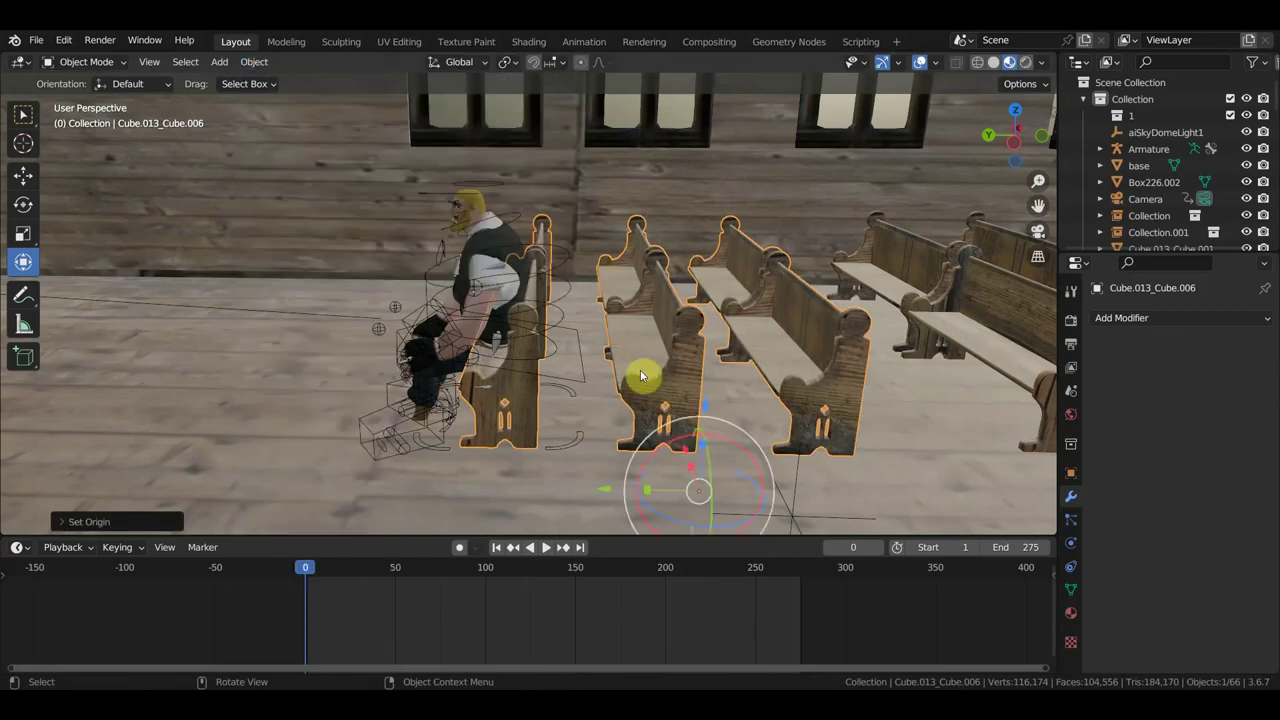
{"action": "key", "text": "s"}
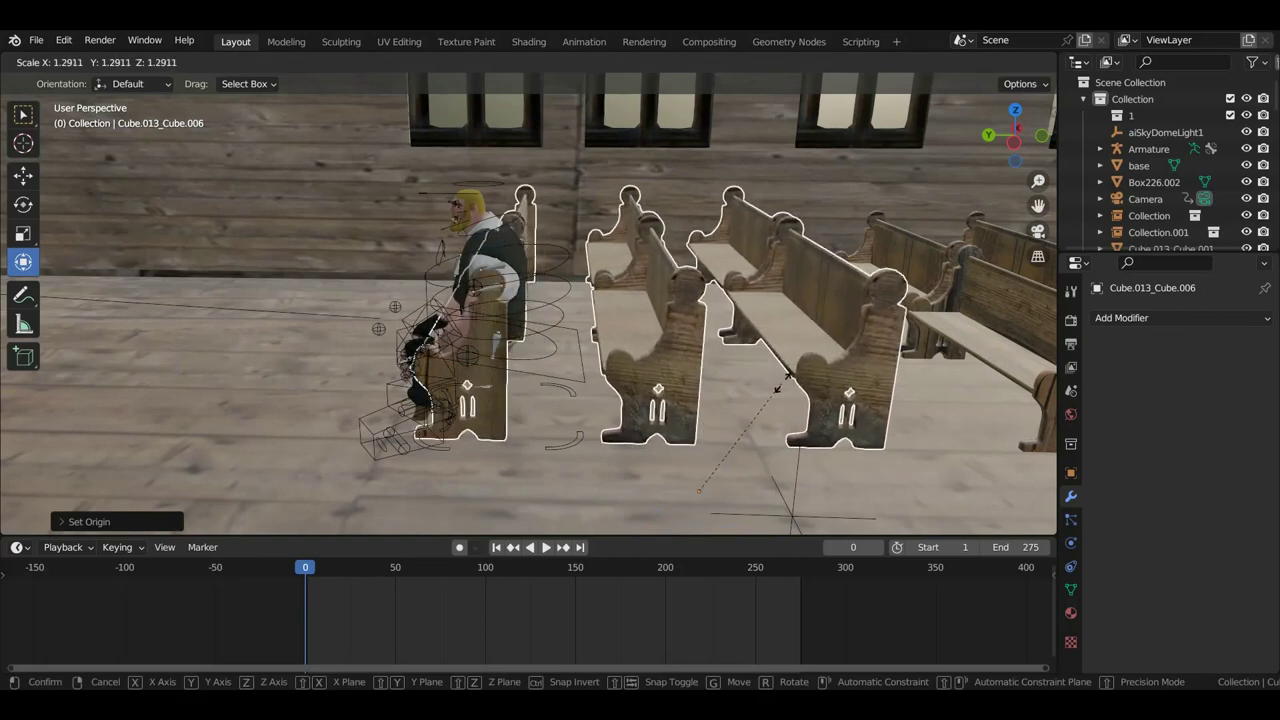
{"action": "left_click", "coordinate": [785, 389]}
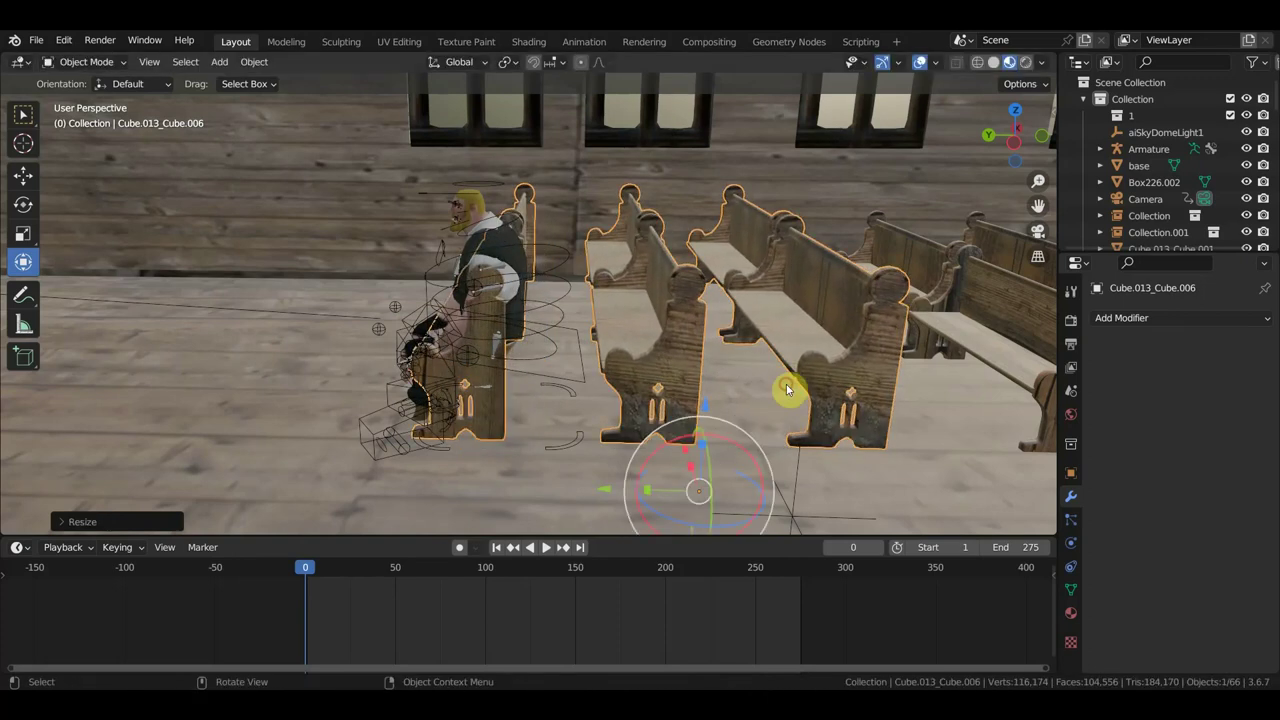
{"action": "left_click", "coordinate": [490, 228]}
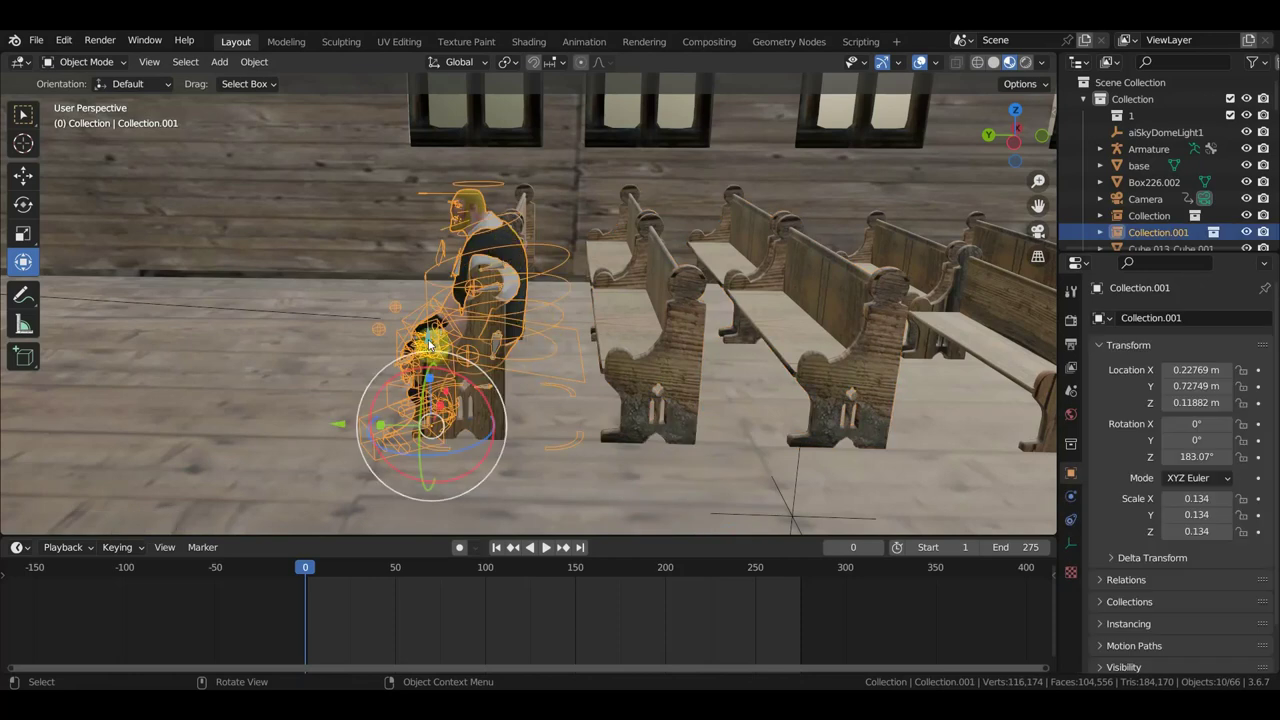
- Move the sheriff Collection.001 onto the front pew at Y 0.7474 m, Z 0.13079 m, then select that pew
{"action": "mouse_move", "coordinate": [451, 389]}
{"action": "left_mouse_down"}
{"action": "mouse_move", "coordinate": [377, 419]}
{"action": "mouse_move", "coordinate": [300, 410]}
{"action": "left_mouse_up"}
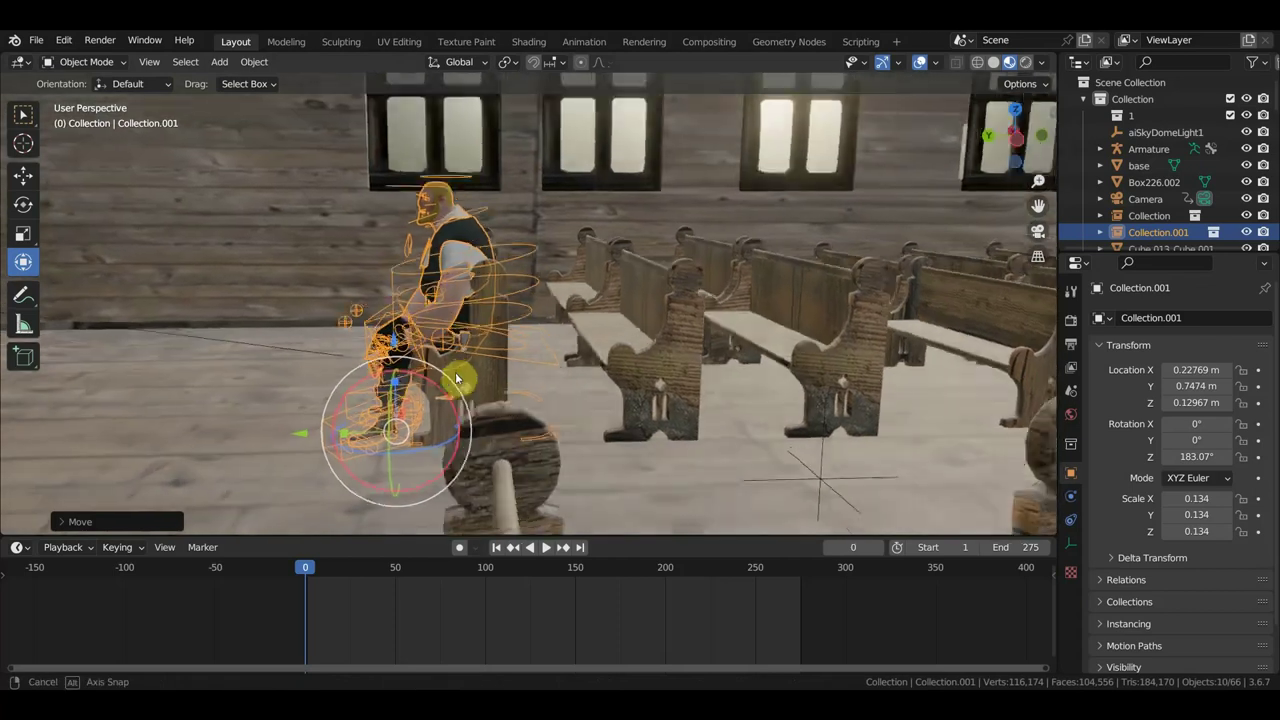
{"action": "middle_click_drag", "start_coordinate": [351, 411], "coordinate": [322, 407]}
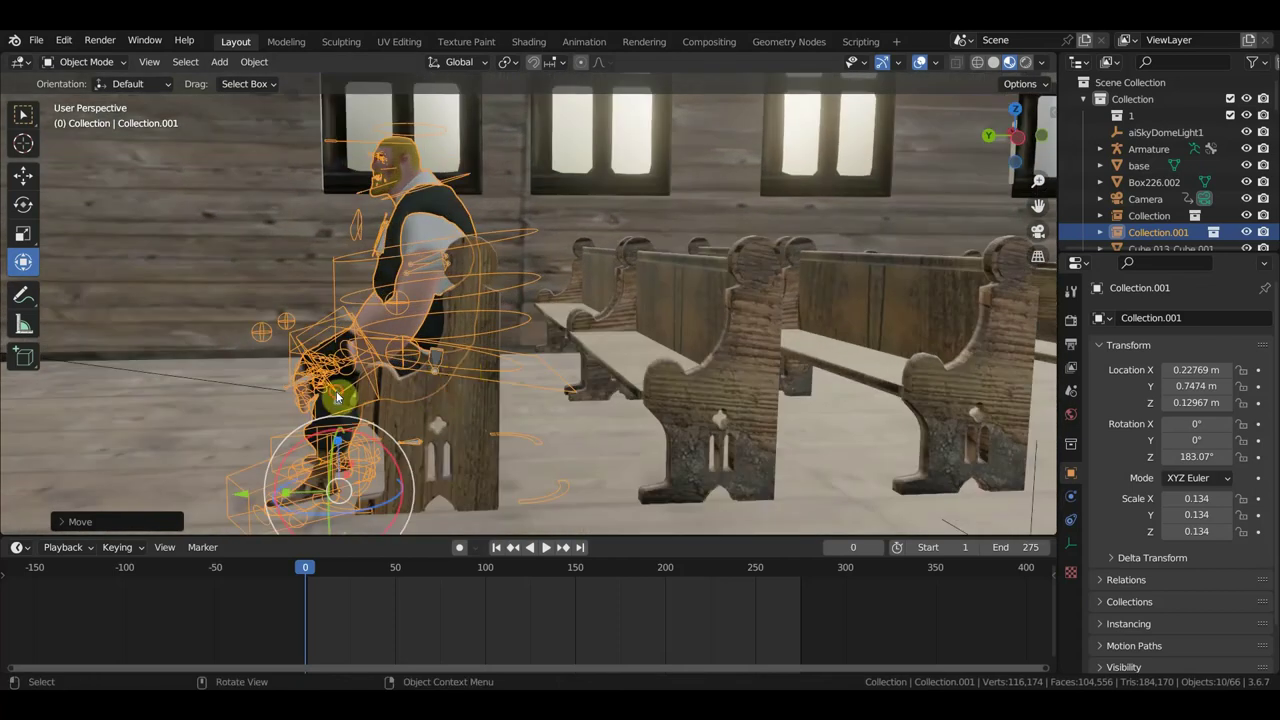
{"action": "left_click_drag", "start_coordinate": [337, 397], "coordinate": [339, 385]}
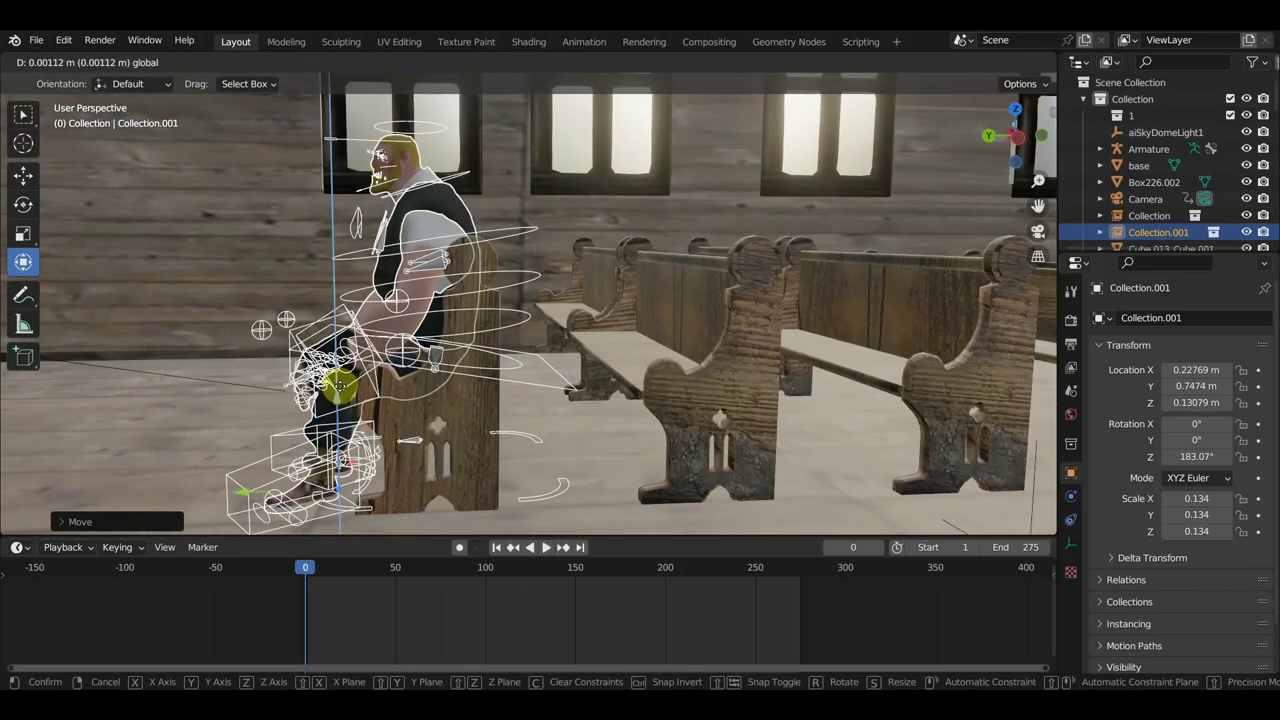
{"action": "middle_click_drag", "start_coordinate": [339, 385], "coordinate": [493, 384]}
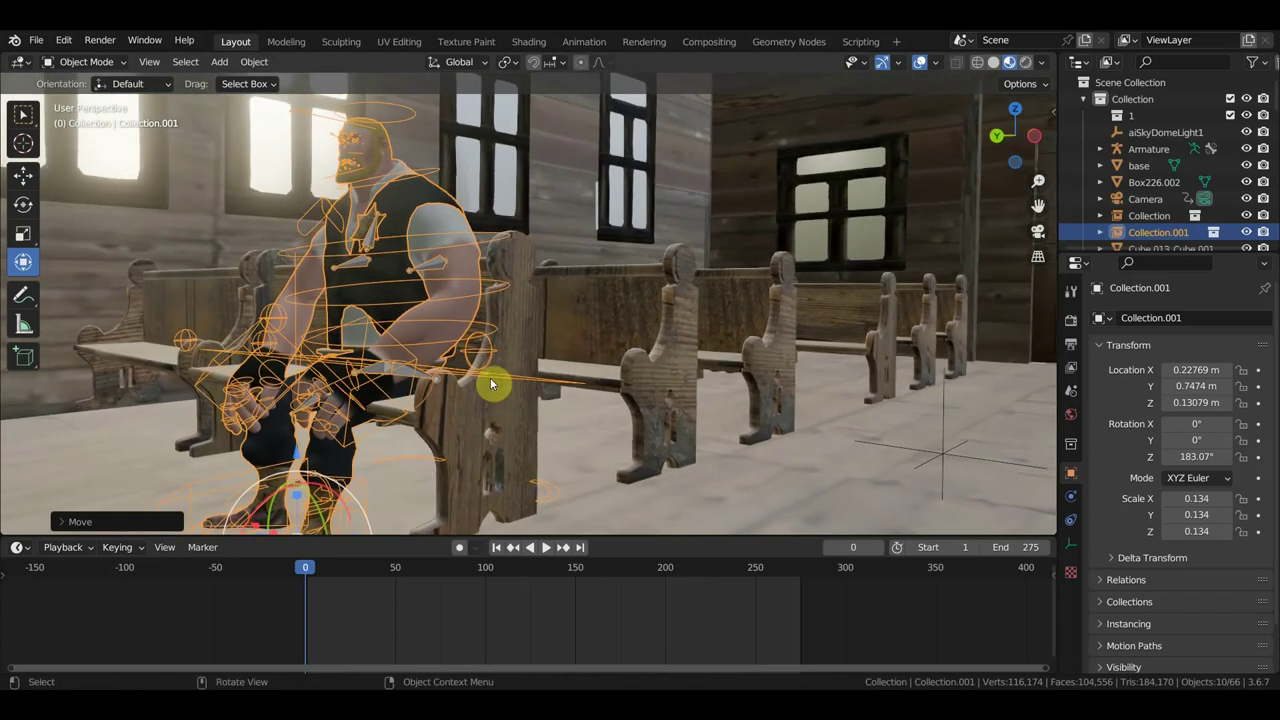
{"action": "middle_click_drag", "start_coordinate": [341, 369], "coordinate": [368, 390]}
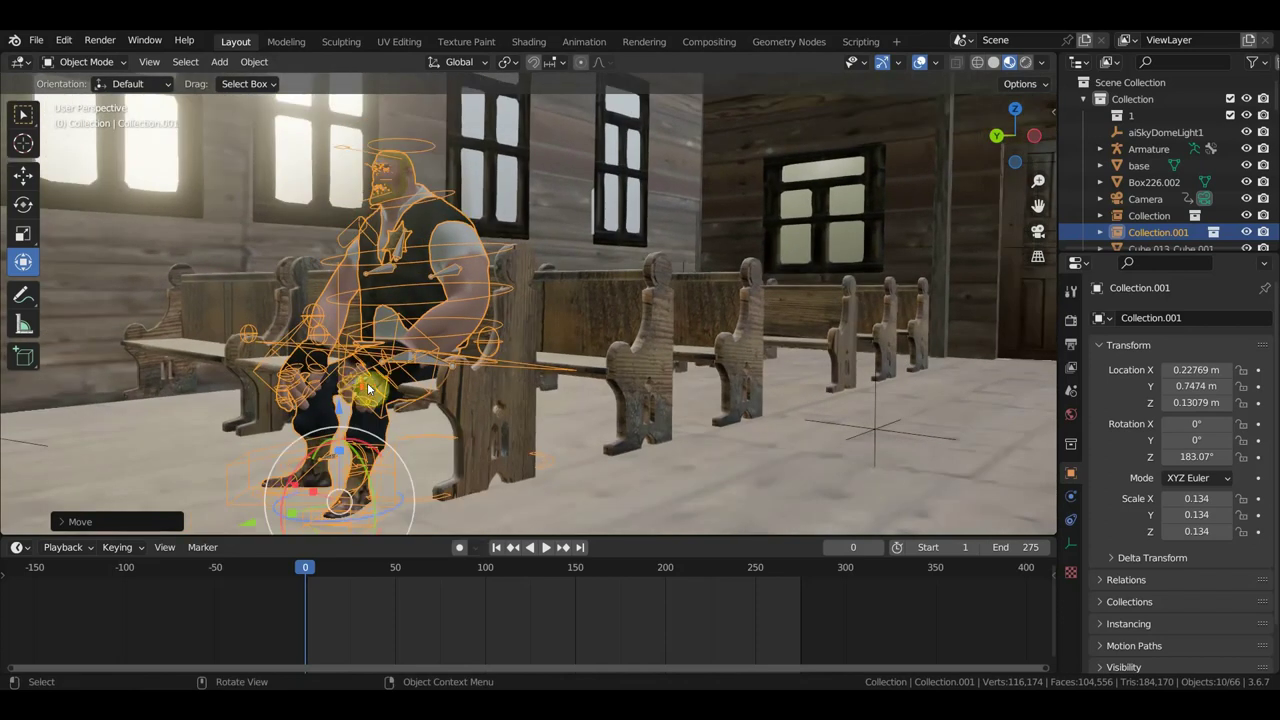
{"action": "left_click", "coordinate": [516, 417]}
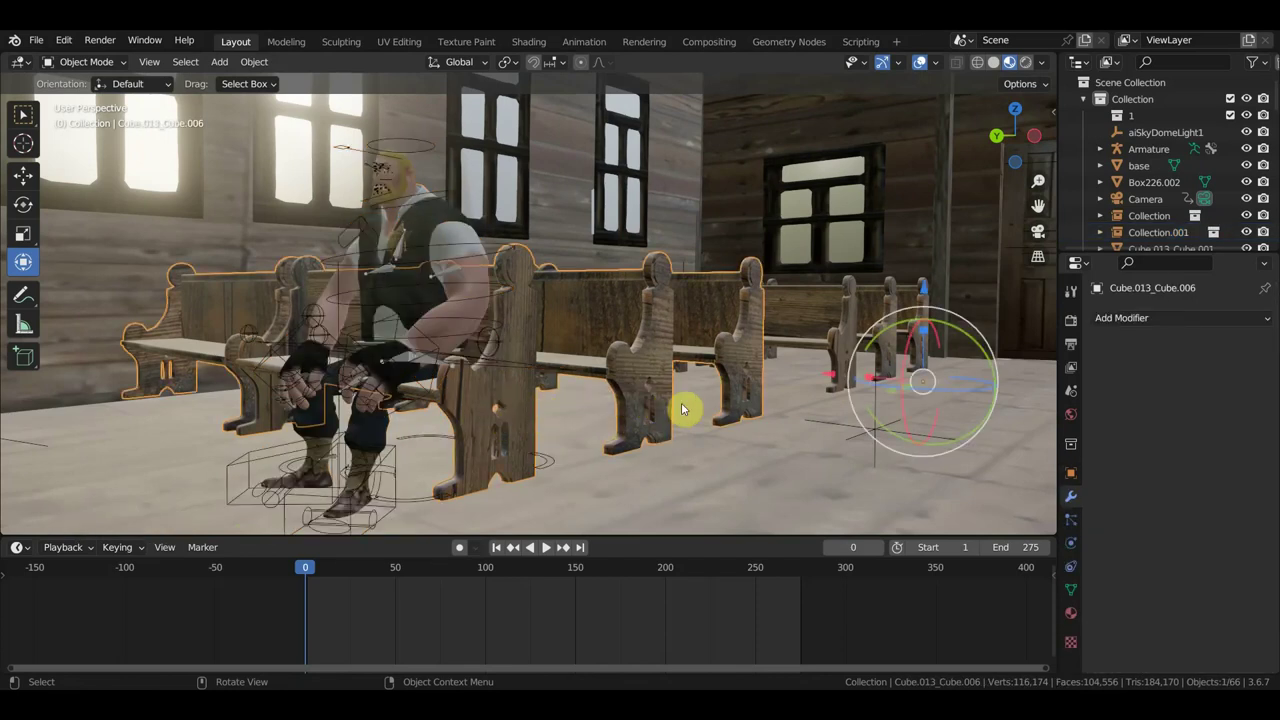
- Scale the pews up and shift them vertically and along Y around the seated sheriff
{"action": "key", "text": "s"}
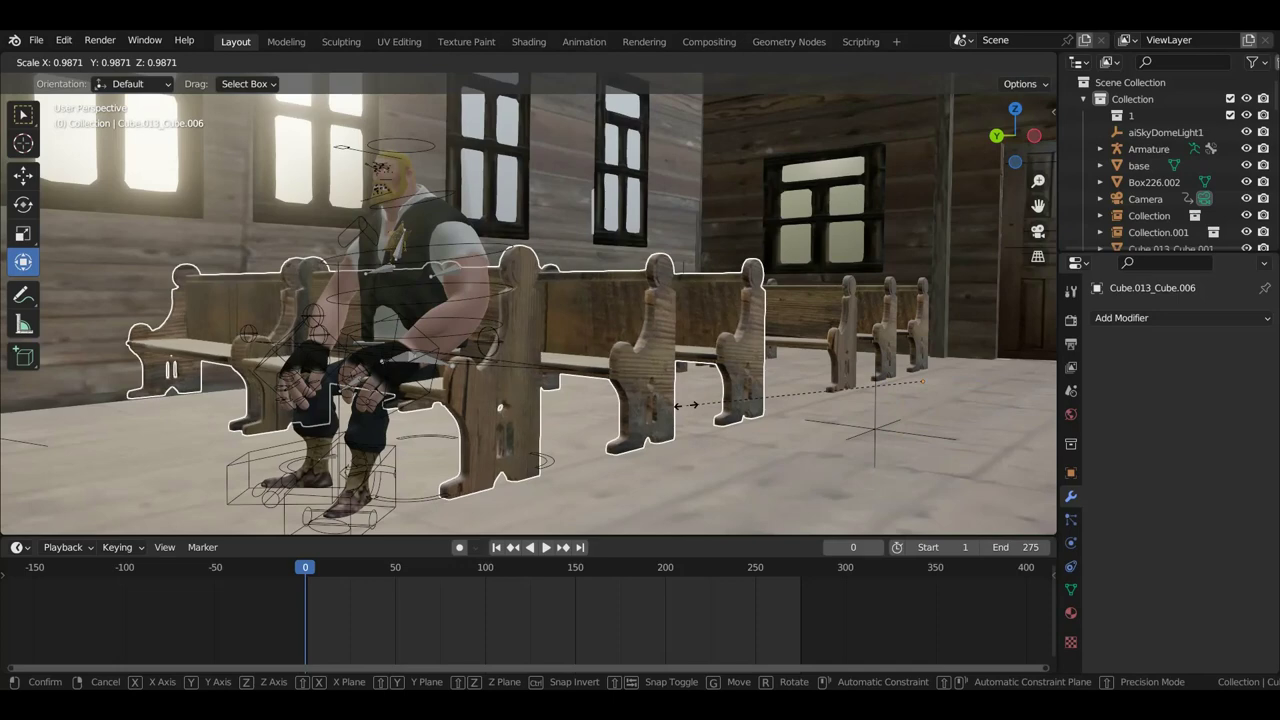
{"action": "left_click", "coordinate": [681, 408]}
{"action": "mouse_move", "coordinate": [686, 414]}
{"action": "middle_mouse_down"}
{"action": "mouse_move", "coordinate": [588, 392]}
{"action": "mouse_move", "coordinate": [640, 411]}
{"action": "middle_mouse_up"}
{"action": "left_click_drag", "start_coordinate": [931, 291], "coordinate": [931, 299]}
{"action": "middle_click_drag", "start_coordinate": [925, 305], "coordinate": [739, 365]}
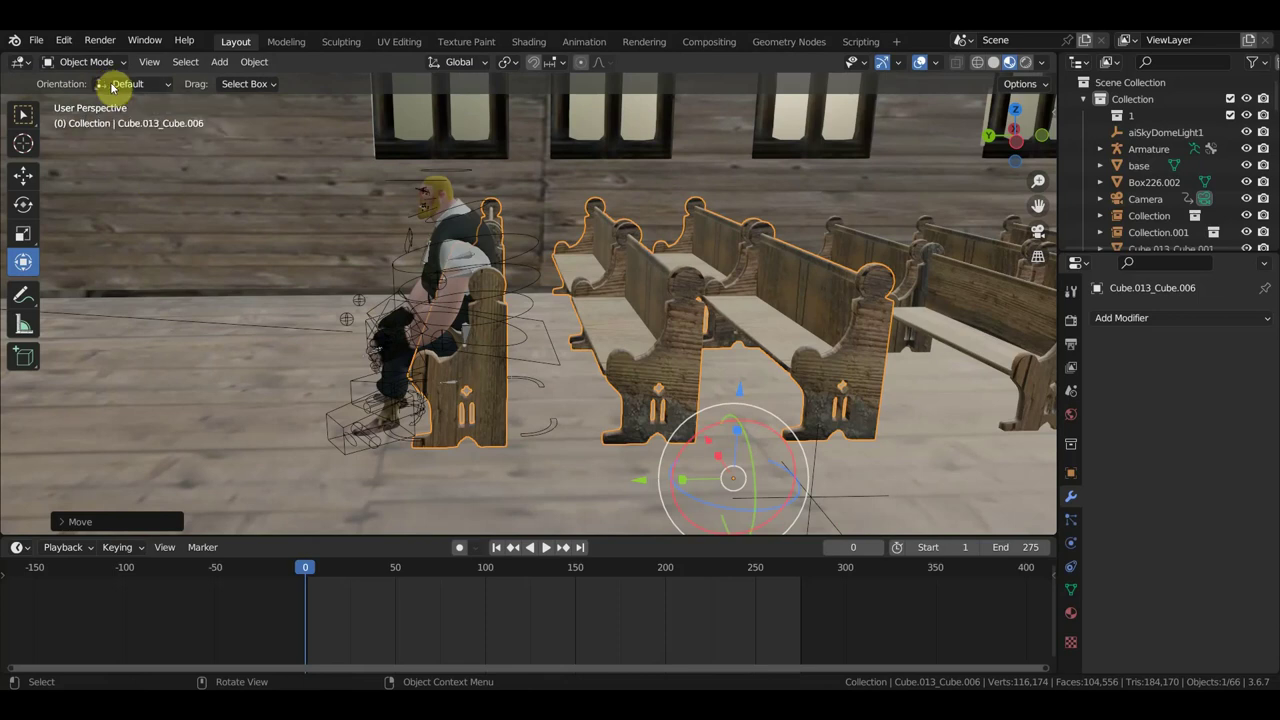
{"action": "mouse_move", "coordinate": [679, 482]}
{"action": "left_mouse_down"}
{"action": "mouse_move", "coordinate": [720, 485]}
{"action": "mouse_move", "coordinate": [673, 491]}
{"action": "left_mouse_up"}
{"action": "mouse_move", "coordinate": [673, 491]}
{"action": "middle_mouse_down"}
{"action": "mouse_move", "coordinate": [595, 478]}
{"action": "mouse_move", "coordinate": [651, 486]}
{"action": "mouse_move", "coordinate": [636, 490]}
{"action": "mouse_move", "coordinate": [617, 481]}
{"action": "mouse_move", "coordinate": [820, 452]}
{"action": "mouse_move", "coordinate": [680, 465]}
{"action": "middle_mouse_up"}
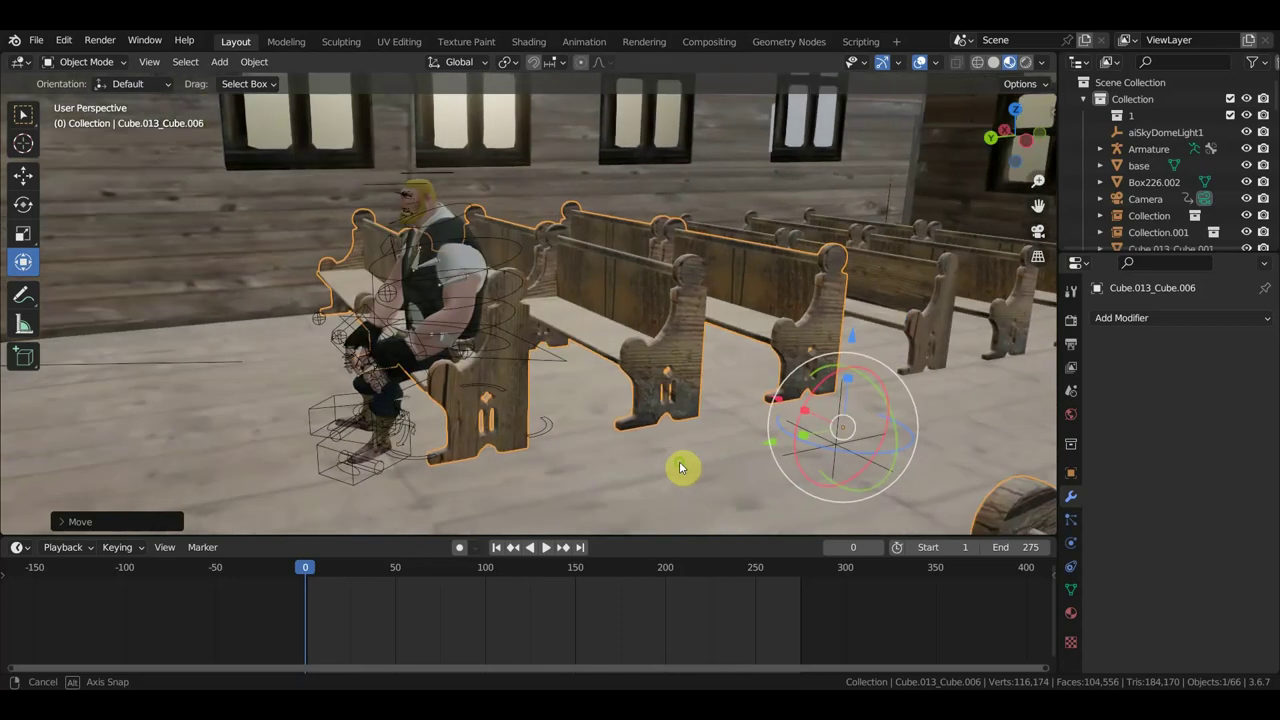
- Delete the extra pew at the back, leaving two pews behind the sheriff
{"action": "left_click", "coordinate": [929, 328]}
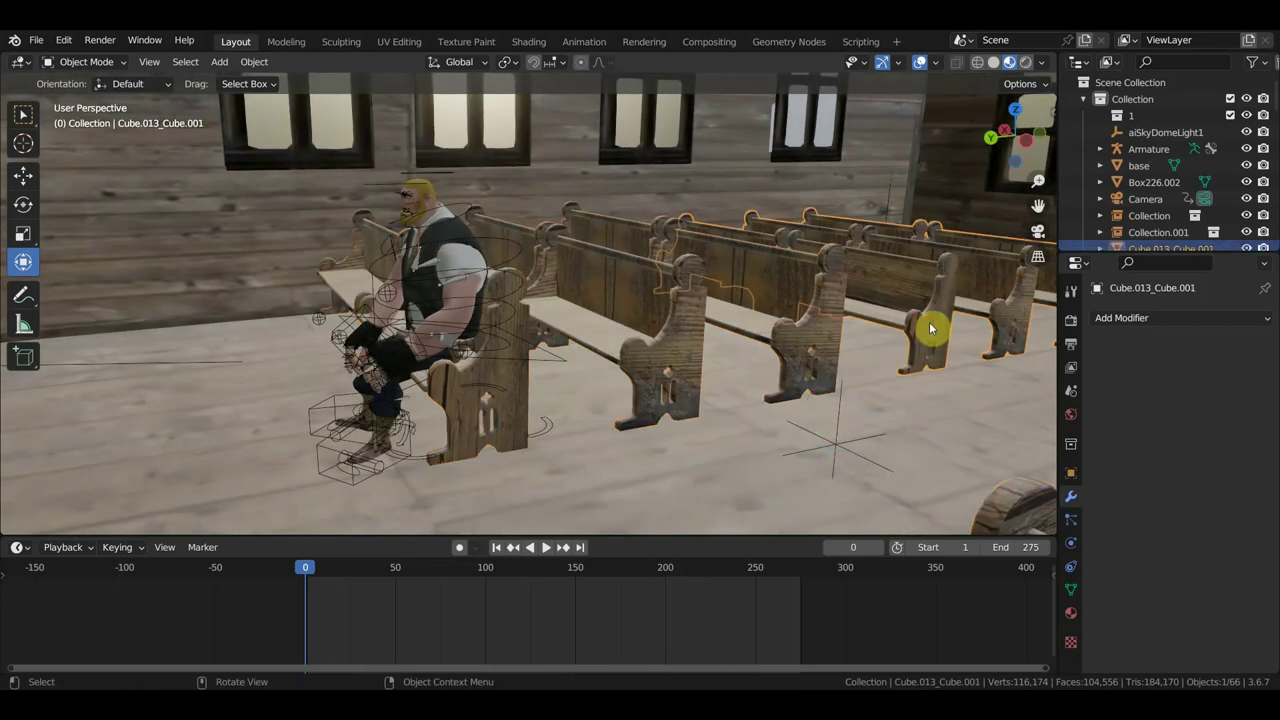
{"action": "key", "text": "Delete"}
{"action": "mouse_move", "coordinate": [943, 343]}
{"action": "middle_mouse_down"}
{"action": "mouse_move", "coordinate": [1037, 343]}
{"action": "mouse_move", "coordinate": [52, 345]}
{"action": "mouse_move", "coordinate": [86, 343]}
{"action": "mouse_move", "coordinate": [29, 331]}
{"action": "mouse_move", "coordinate": [987, 347]}
{"action": "mouse_move", "coordinate": [957, 340]}
{"action": "mouse_move", "coordinate": [988, 333]}
{"action": "middle_mouse_up"}
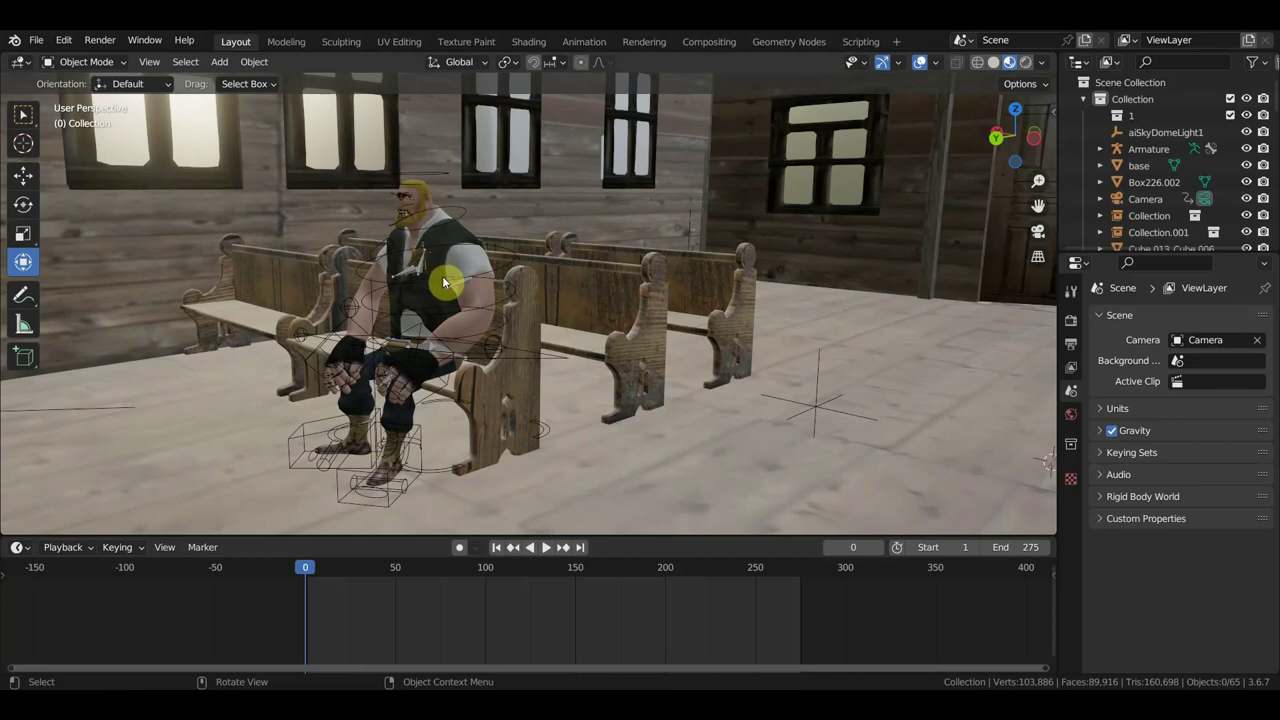
- Link the Collection from the church .blend in the монашка folder, adding it as Collection.002
{"action": "left_click", "coordinate": [36, 40]}
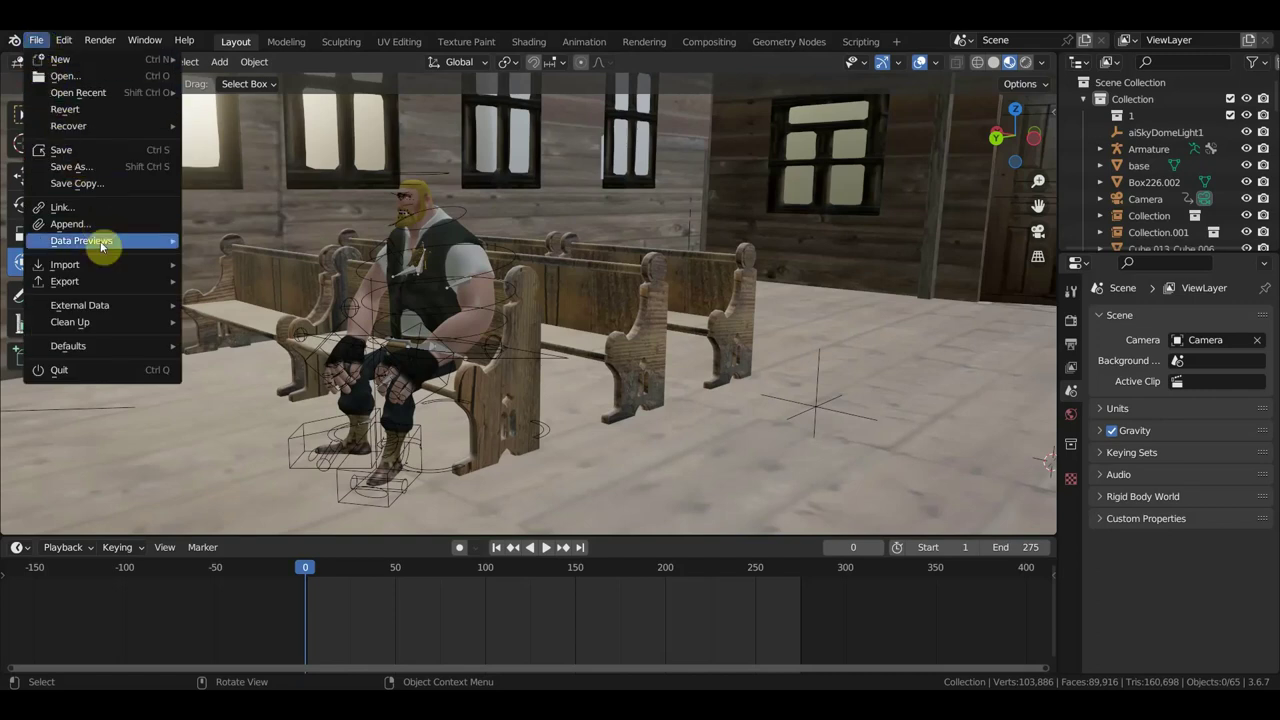
{"action": "left_click", "coordinate": [96, 208]}
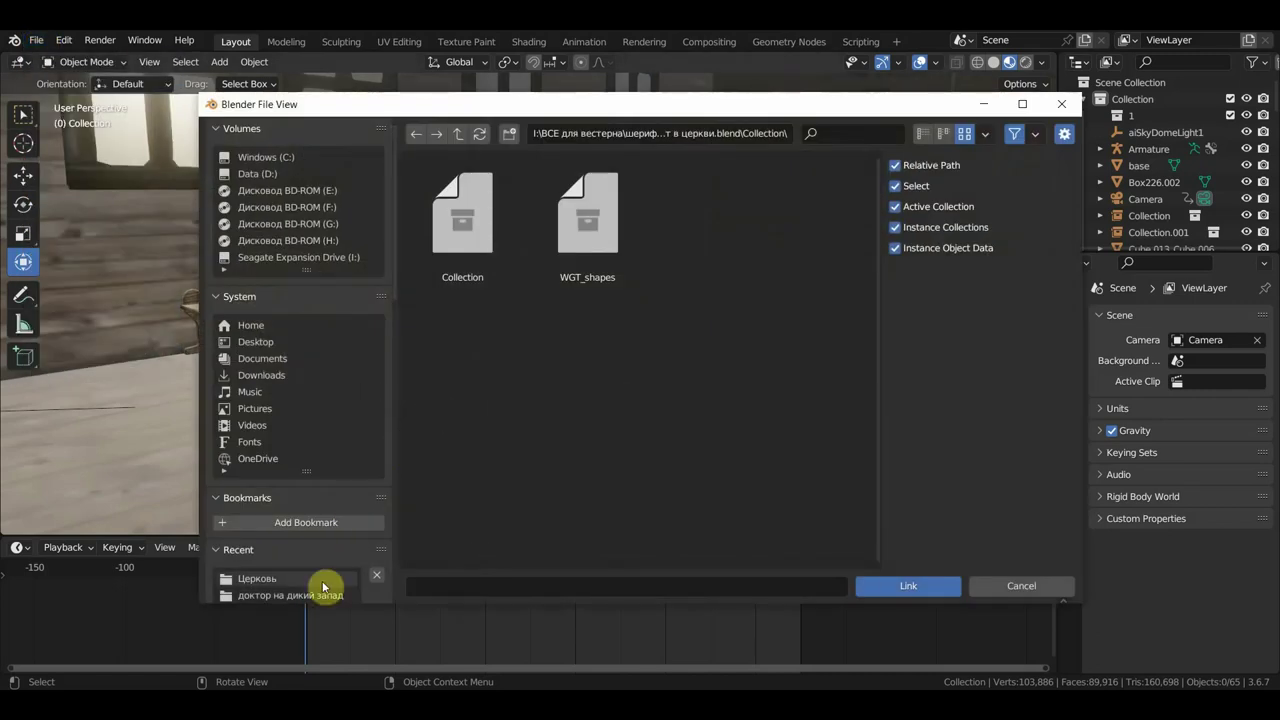
{"action": "scroll", "coordinate": [315, 589], "scroll_direction": "down", "scroll_amount": 3}
{"action": "scroll", "coordinate": [306, 585], "scroll_direction": "down", "scroll_amount": 3}
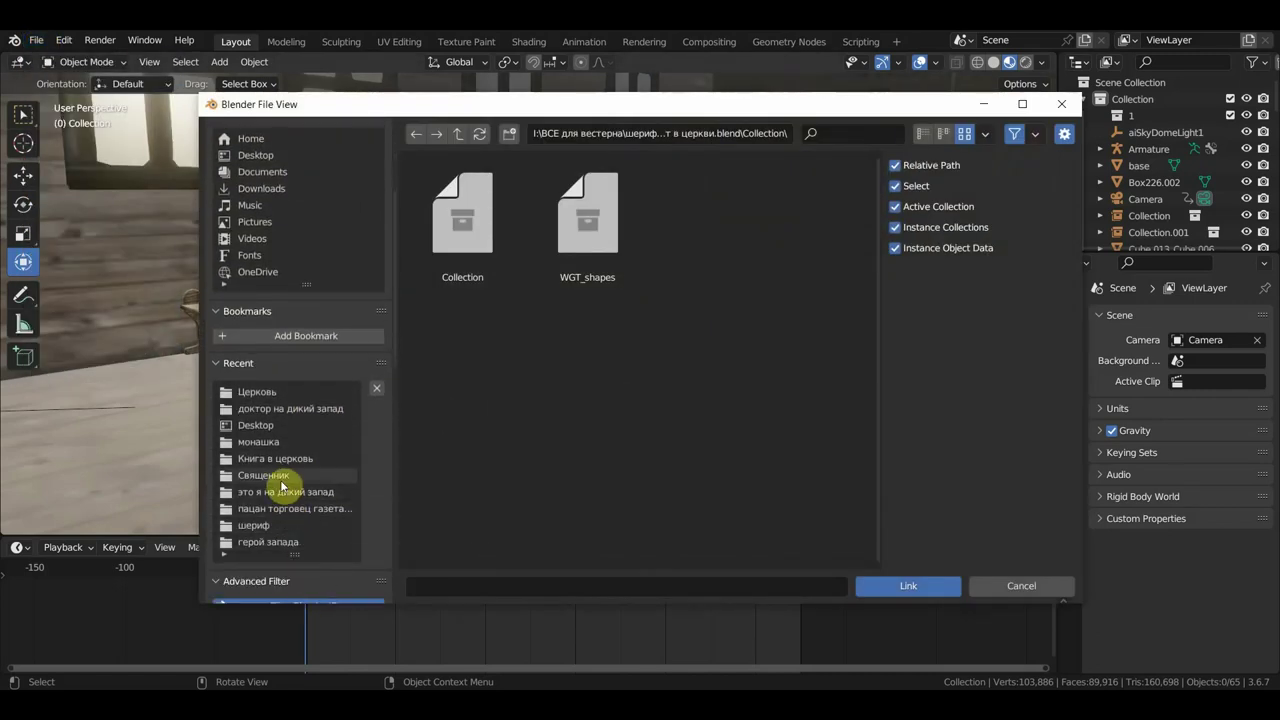
{"action": "left_click", "coordinate": [270, 445]}
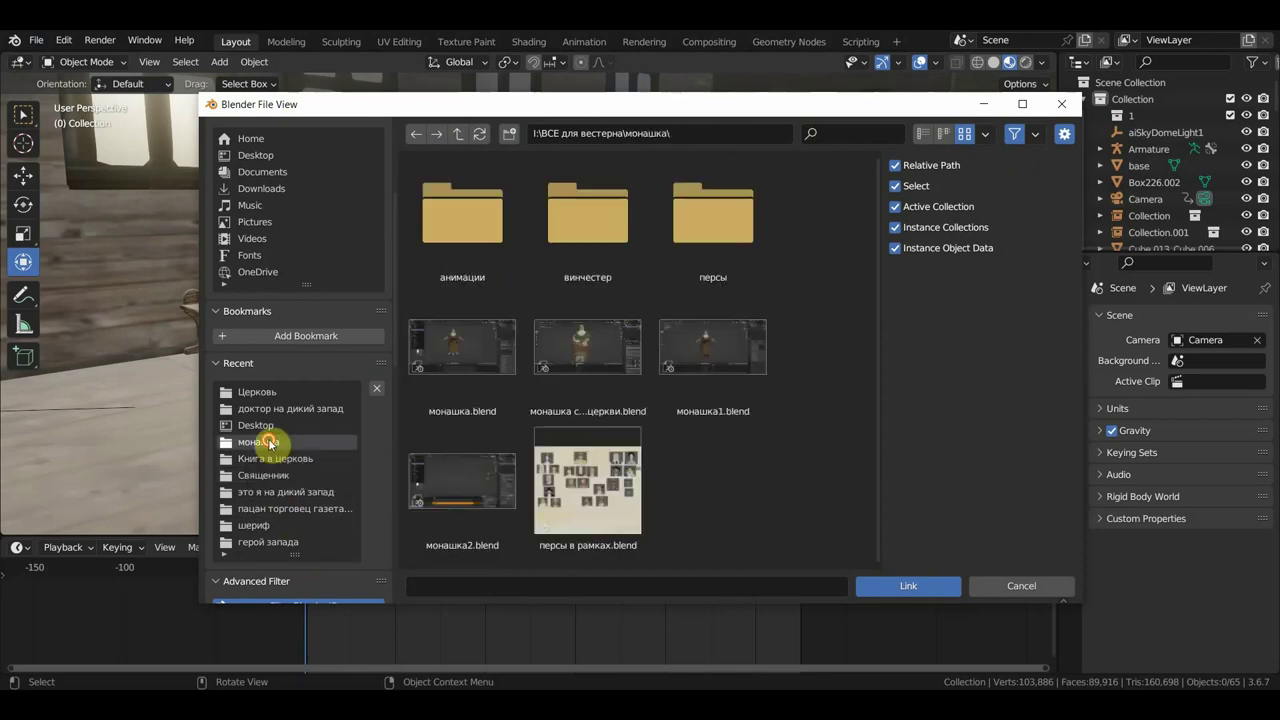
{"action": "double_click", "coordinate": [579, 362]}
{"action": "double_click", "coordinate": [480, 381]}
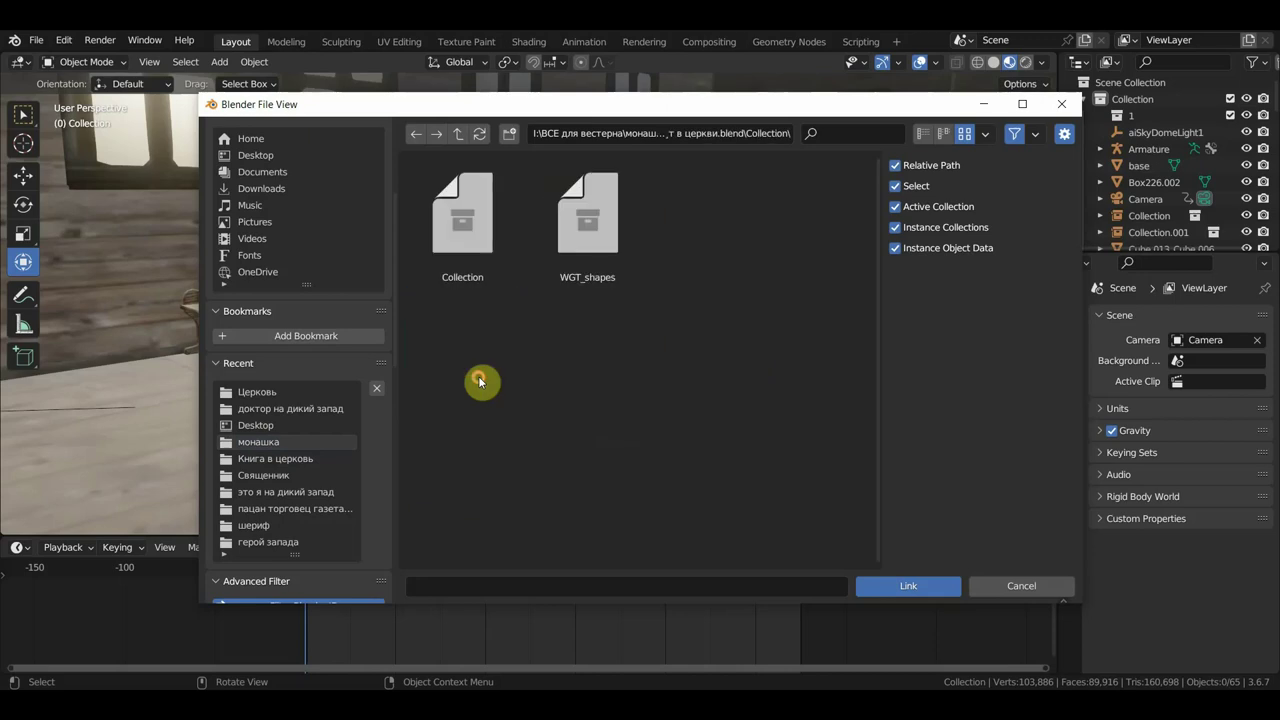
{"action": "double_click", "coordinate": [473, 248]}
- Frame the linked nun and shrink Collection.002 in several passes down to 0.017 scale
{"action": "key", "text": "KP_Decimal"}
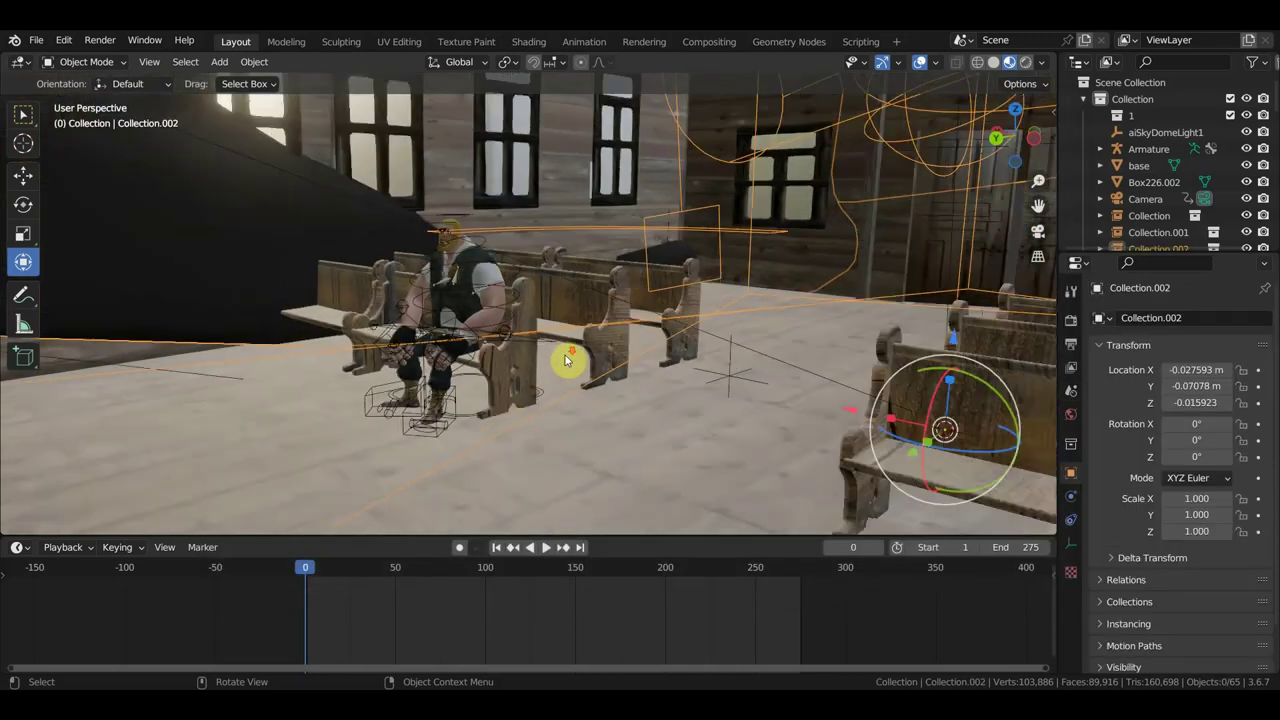
{"action": "scroll", "coordinate": [627, 395], "scroll_direction": "down", "scroll_amount": 5}
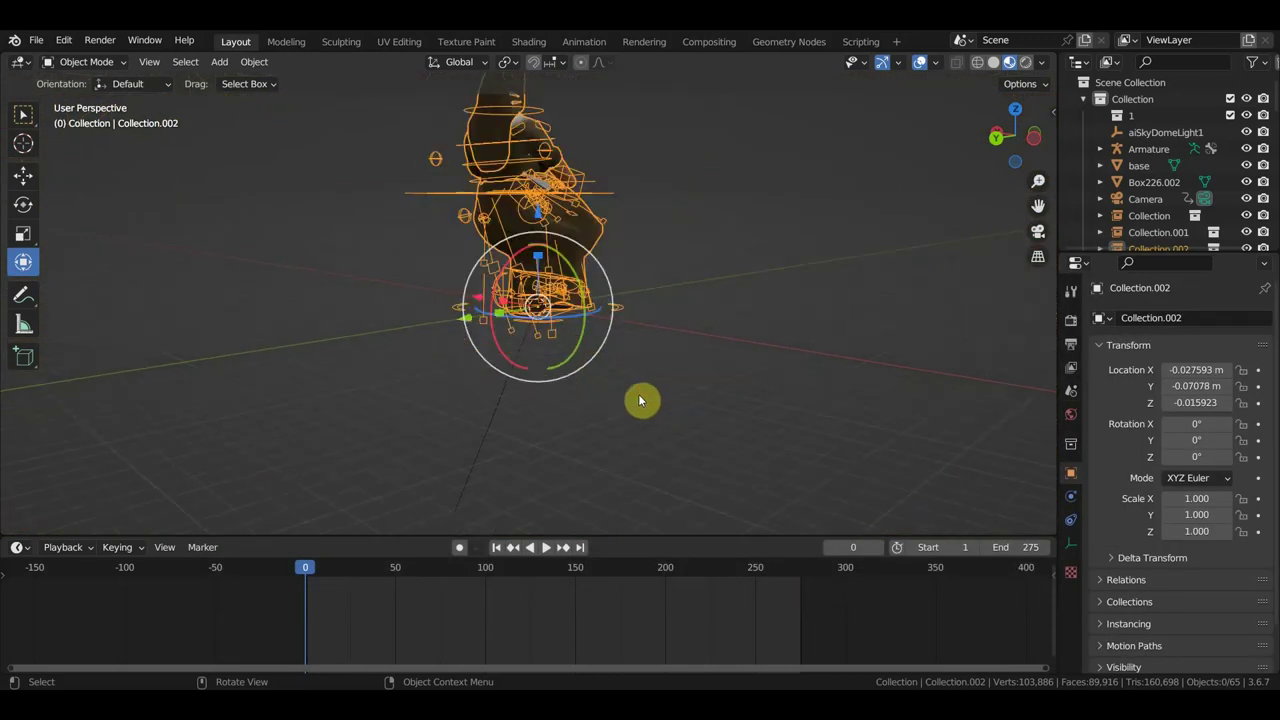
{"action": "key", "text": "s"}
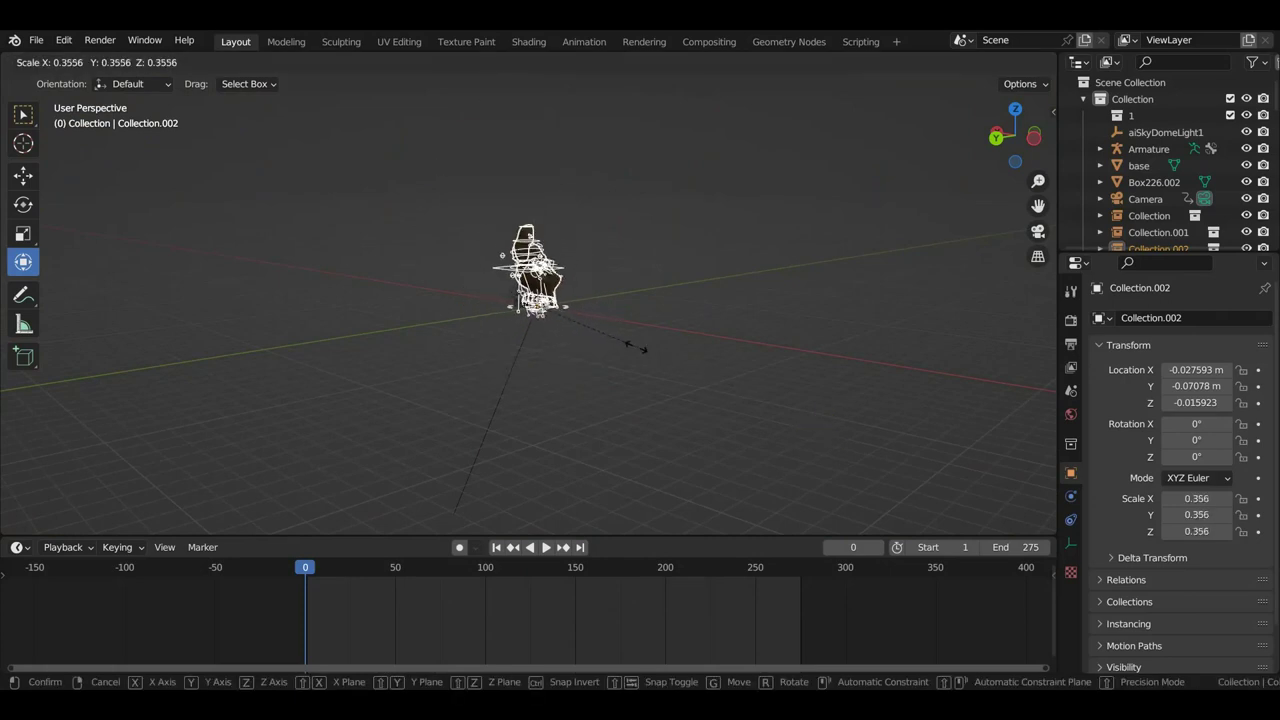
{"action": "left_click", "coordinate": [630, 345]}
{"action": "key", "text": "s"}
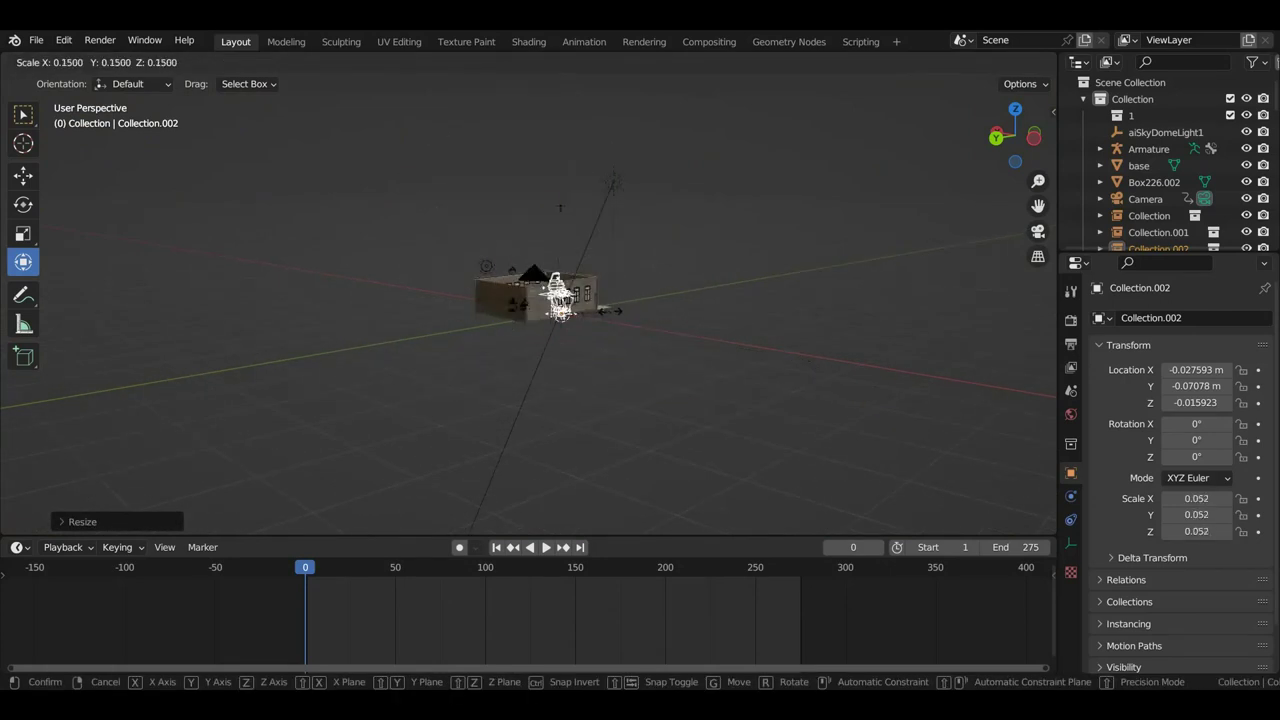
{"action": "left_click", "coordinate": [610, 311]}
{"action": "key", "text": "s"}
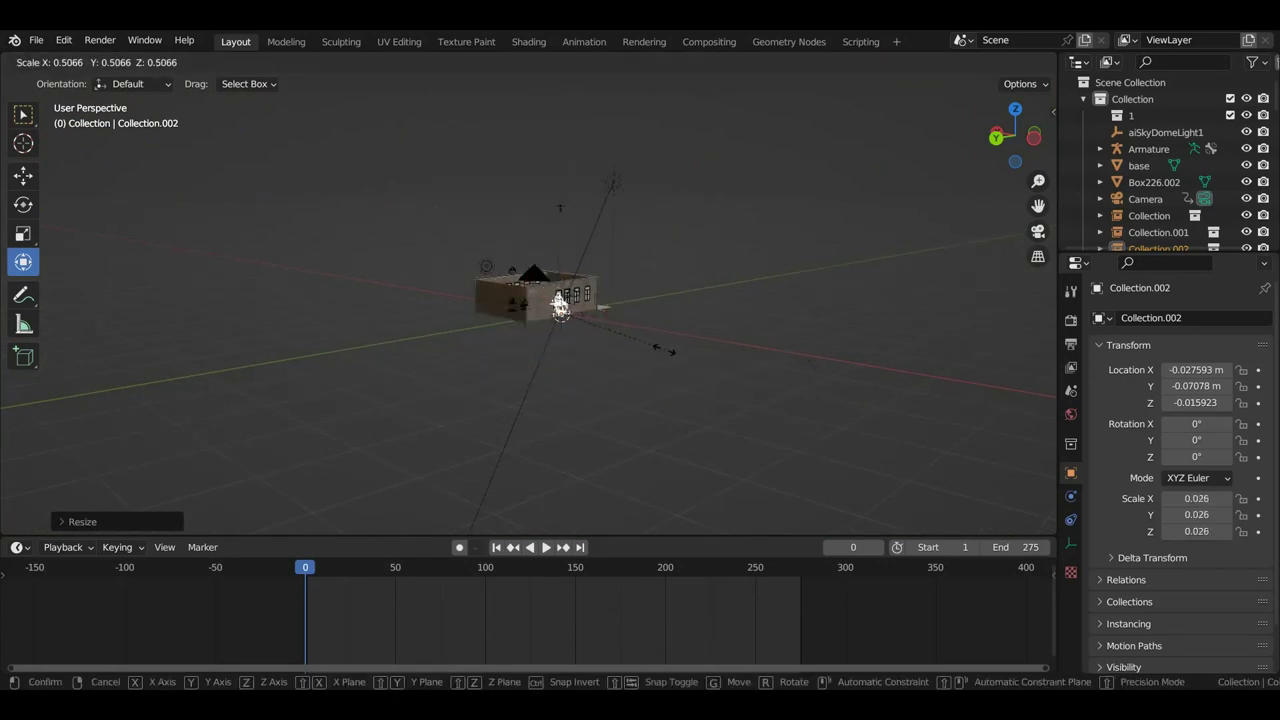
{"action": "left_click", "coordinate": [628, 340]}
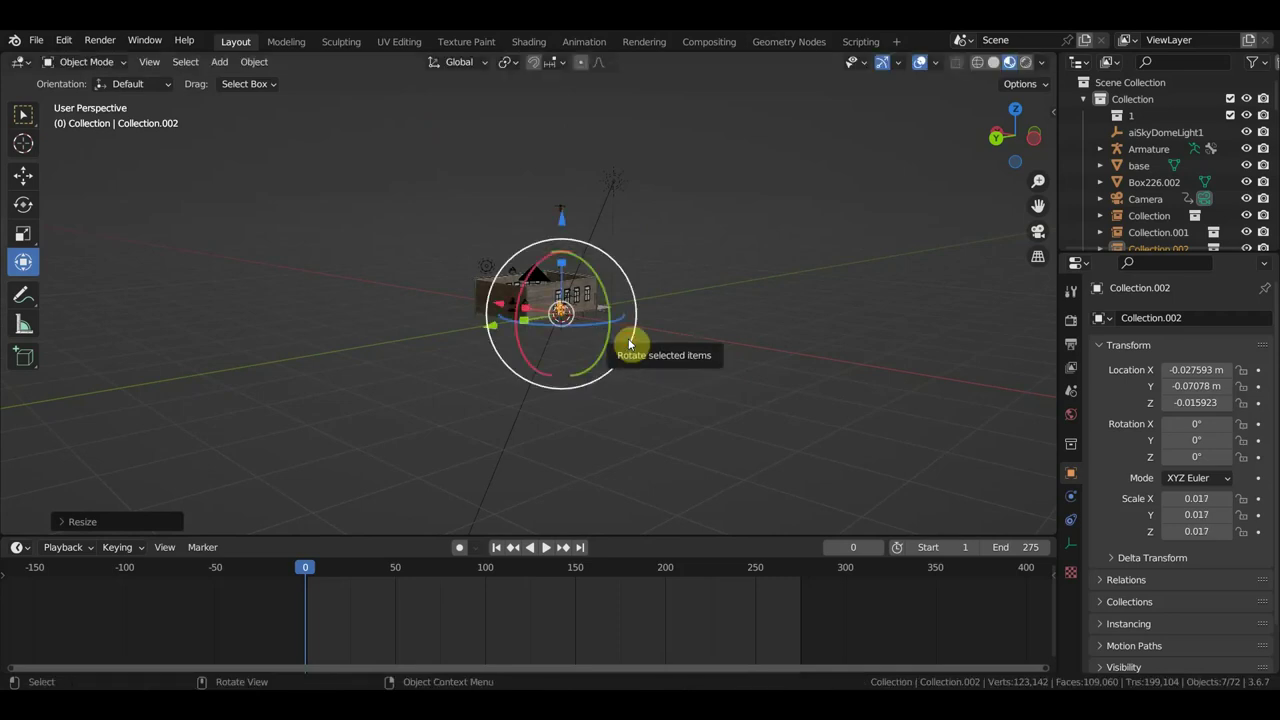
- In top view, move the nun beside the sheriff and rotate her about 173°
{"action": "key", "text": "KP_7"}
{"action": "scroll", "coordinate": [628, 338], "scroll_direction": "up", "scroll_amount": 2}
{"action": "scroll", "coordinate": [563, 373], "scroll_direction": "up", "scroll_amount": 3}
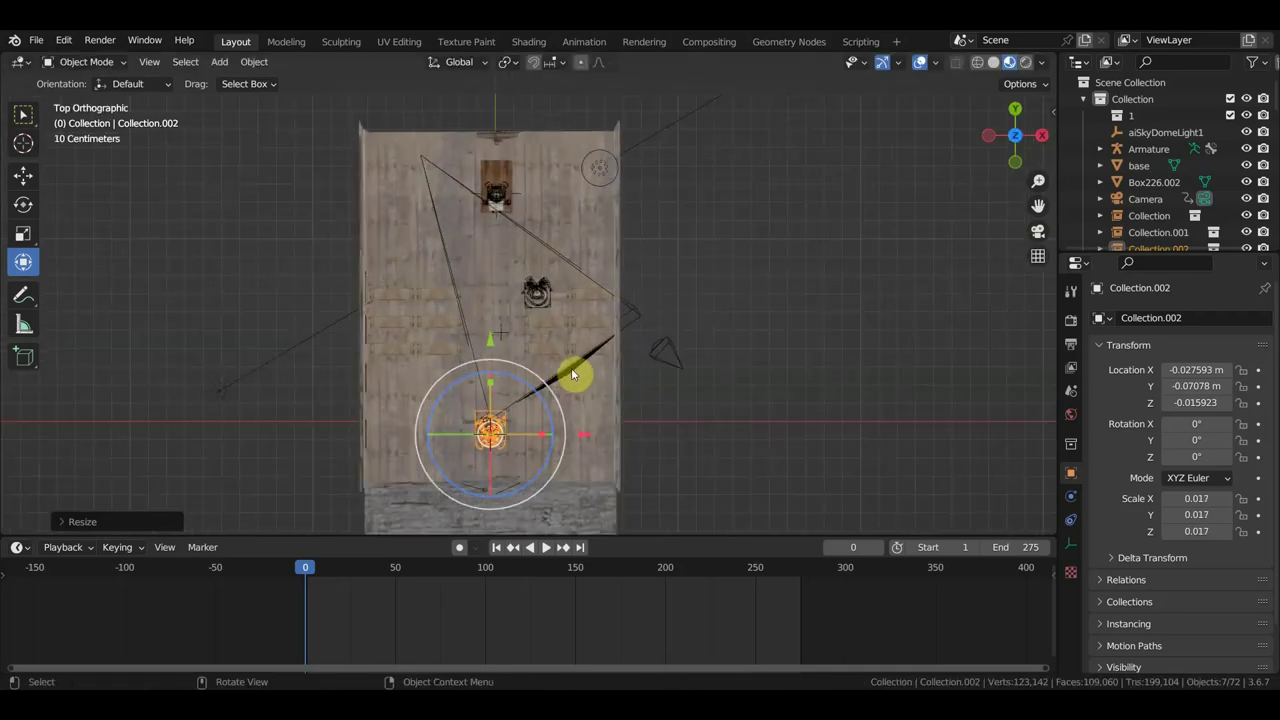
{"action": "key", "text": "g"}
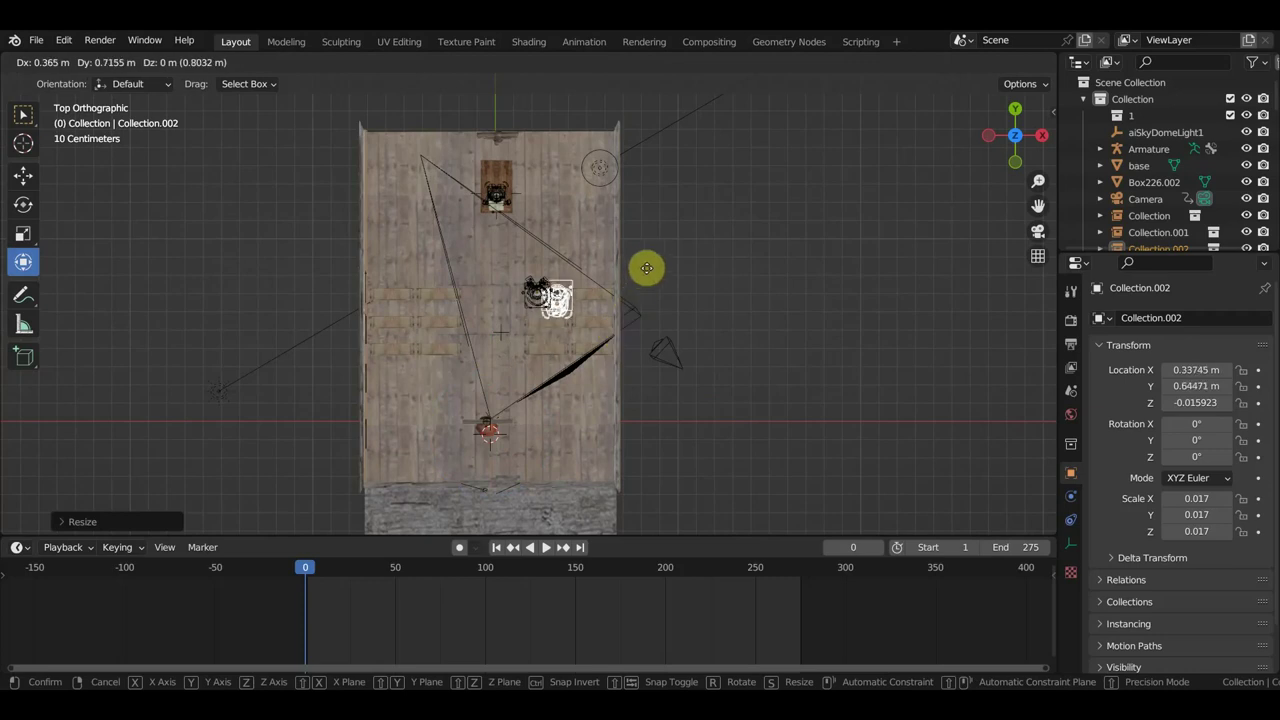
{"action": "left_click", "coordinate": [653, 262]}
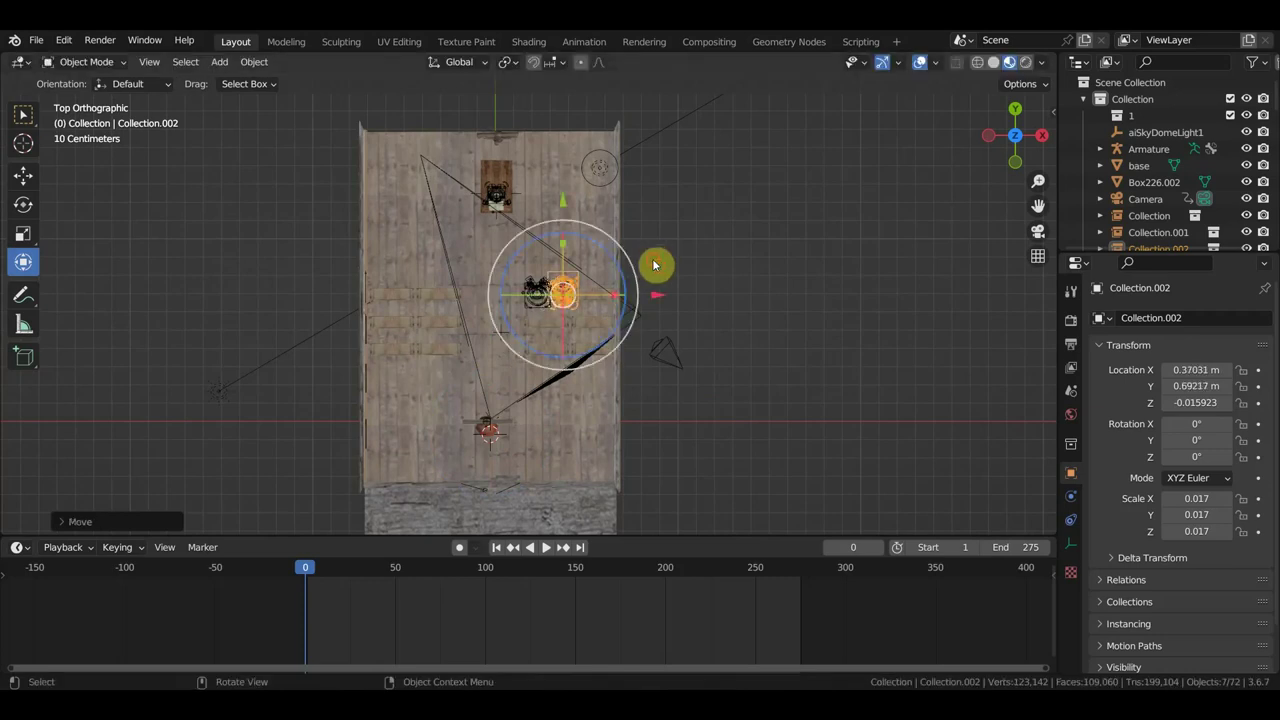
{"action": "key", "text": "r"}
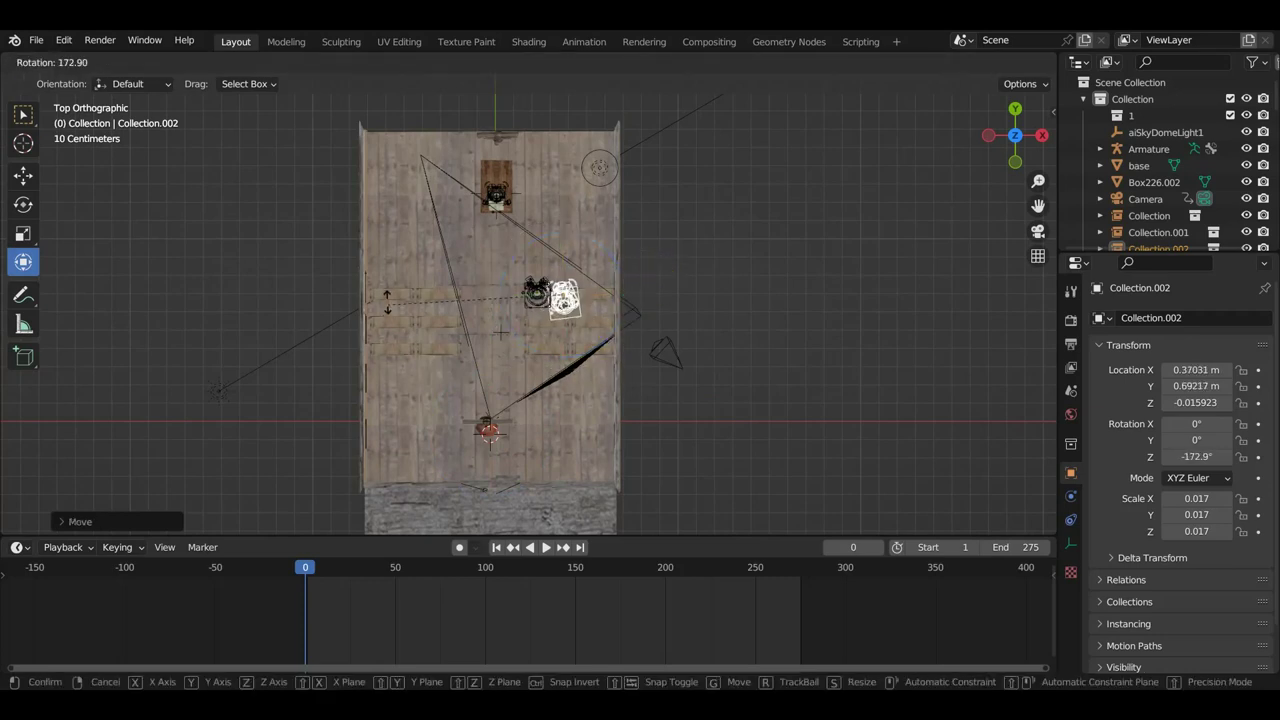
{"action": "left_click", "coordinate": [396, 280]}
- Move the nun, shrink her slightly and seat her on the pew beside the sheriff
{"action": "mouse_move", "coordinate": [434, 294]}
{"action": "middle_mouse_down"}
{"action": "mouse_move", "coordinate": [461, 263]}
{"action": "mouse_move", "coordinate": [414, 223]}
{"action": "mouse_move", "coordinate": [723, 334]}
{"action": "mouse_move", "coordinate": [891, 309]}
{"action": "mouse_move", "coordinate": [951, 271]}
{"action": "middle_mouse_up"}
{"action": "mouse_move", "coordinate": [716, 337]}
{"action": "middle_mouse_down"}
{"action": "mouse_move", "coordinate": [680, 340]}
{"action": "mouse_move", "coordinate": [869, 314]}
{"action": "mouse_move", "coordinate": [710, 326]}
{"action": "mouse_move", "coordinate": [703, 307]}
{"action": "middle_mouse_up"}
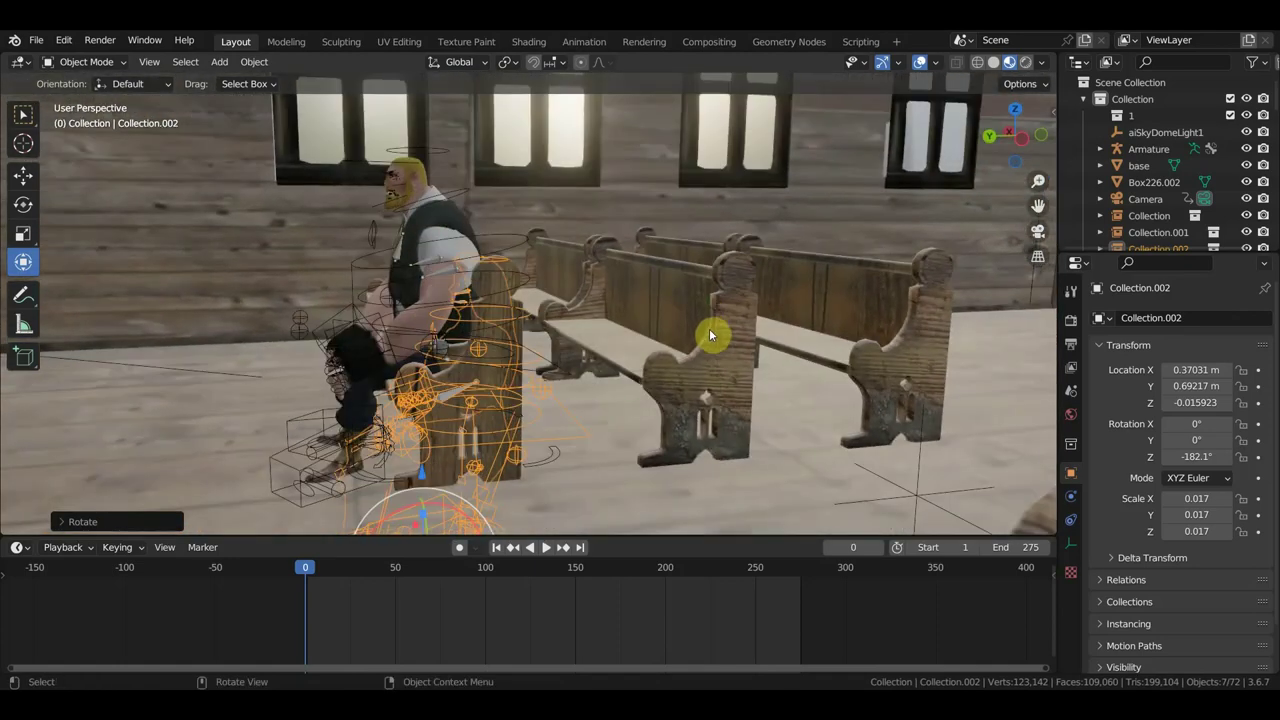
{"action": "key", "text": "g"}
{"action": "left_click", "coordinate": [665, 243]}
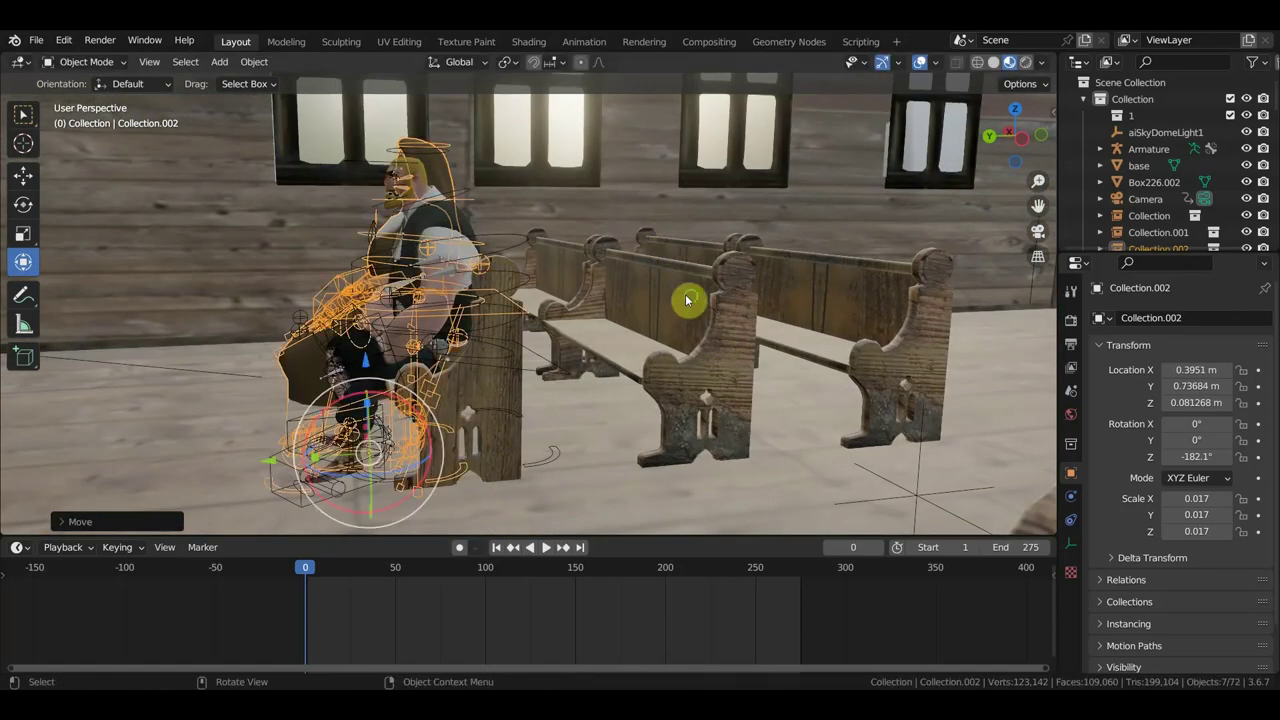
{"action": "middle_click_drag", "start_coordinate": [686, 300], "coordinate": [823, 300]}
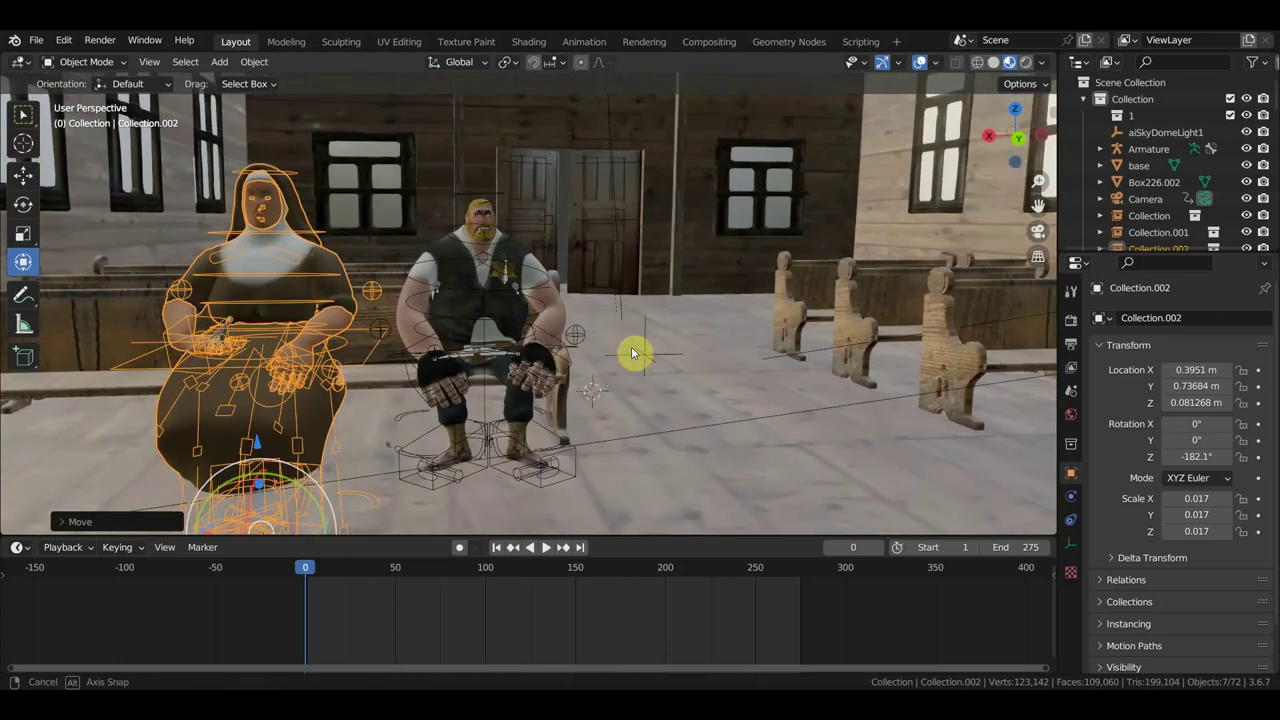
{"action": "key", "text": "s"}
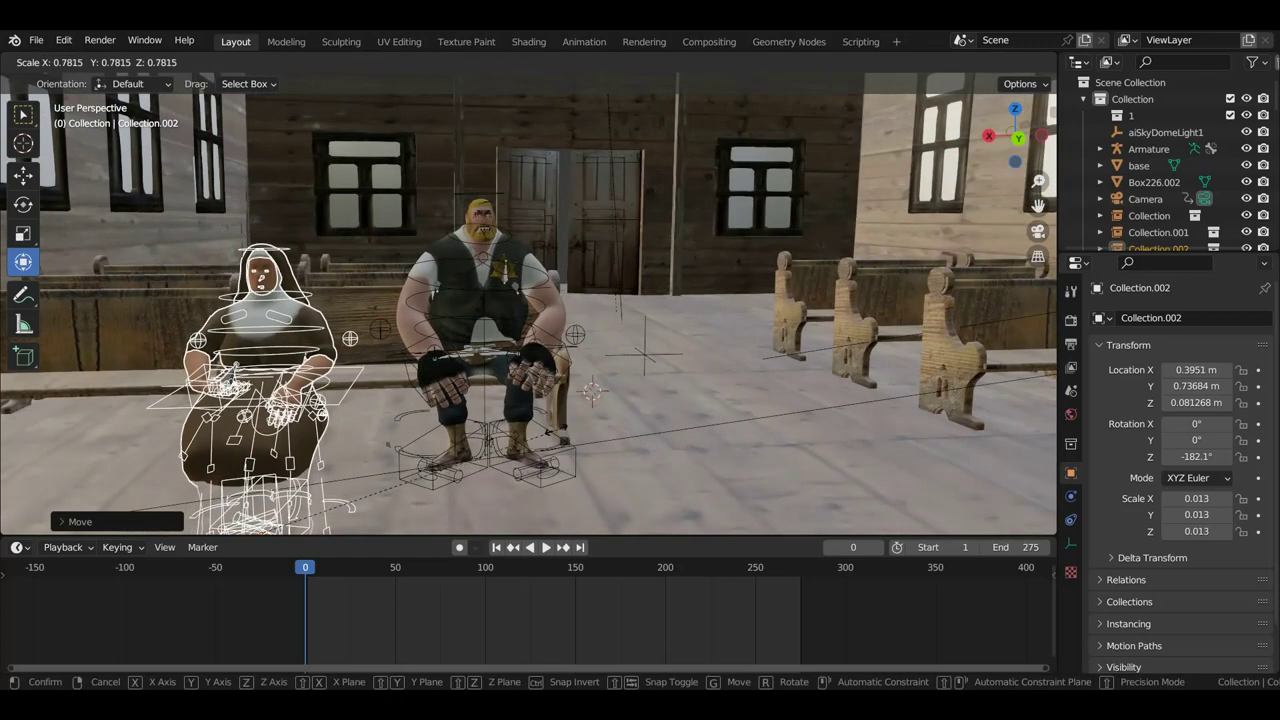
{"action": "left_click", "coordinate": [560, 432]}
{"action": "key", "text": "g"}
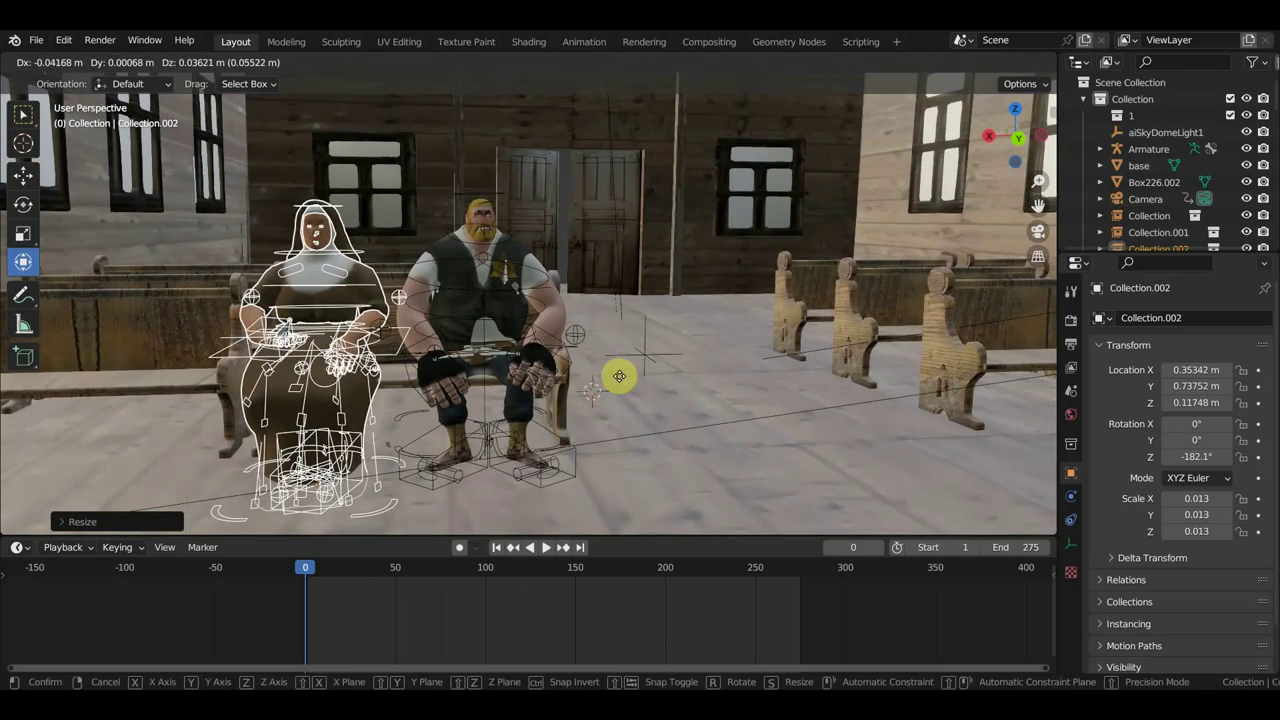
{"action": "left_click", "coordinate": [621, 381]}
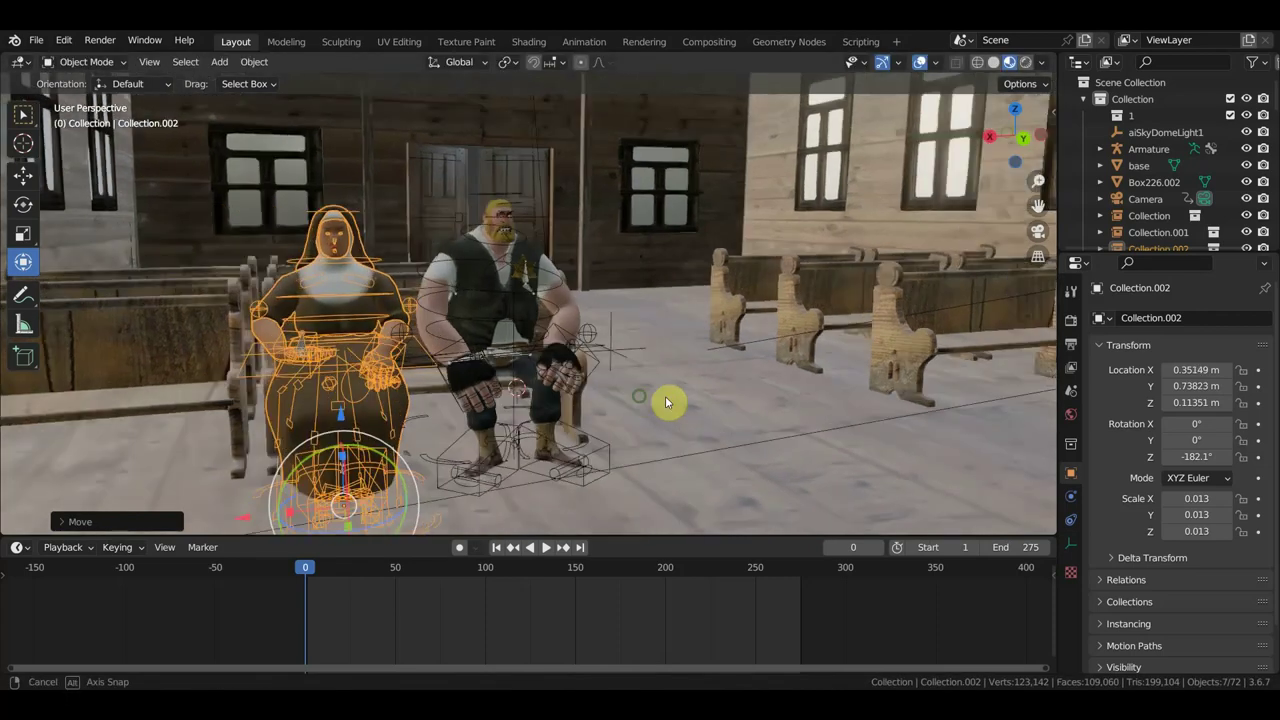
- Shrink the nun to 0.011 and fine-tune her to X 0.34491, Y 0.7311, Z 0.12698 m
{"action": "mouse_move", "coordinate": [666, 400]}
{"action": "middle_mouse_down"}
{"action": "mouse_move", "coordinate": [760, 409]}
{"action": "mouse_move", "coordinate": [747, 416]}
{"action": "middle_mouse_up"}
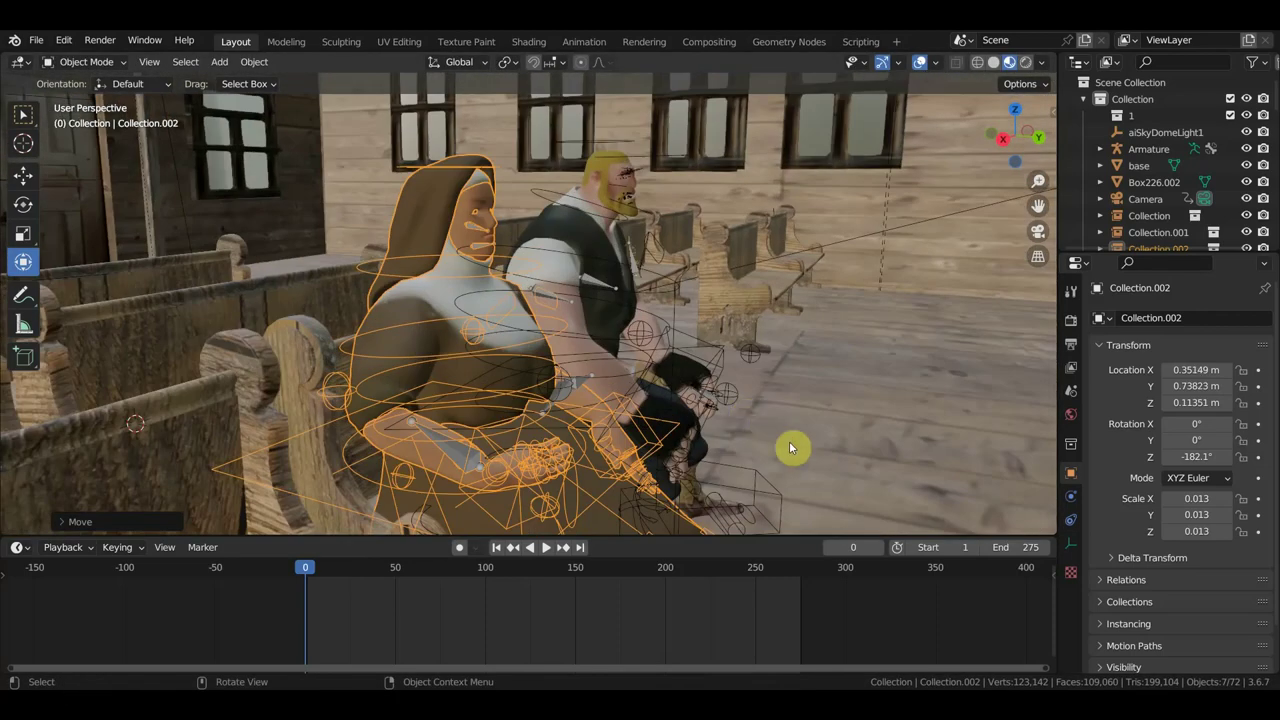
{"action": "key", "text": "s"}
{"action": "key", "text": "Escape"}
{"action": "key", "text": "s"}
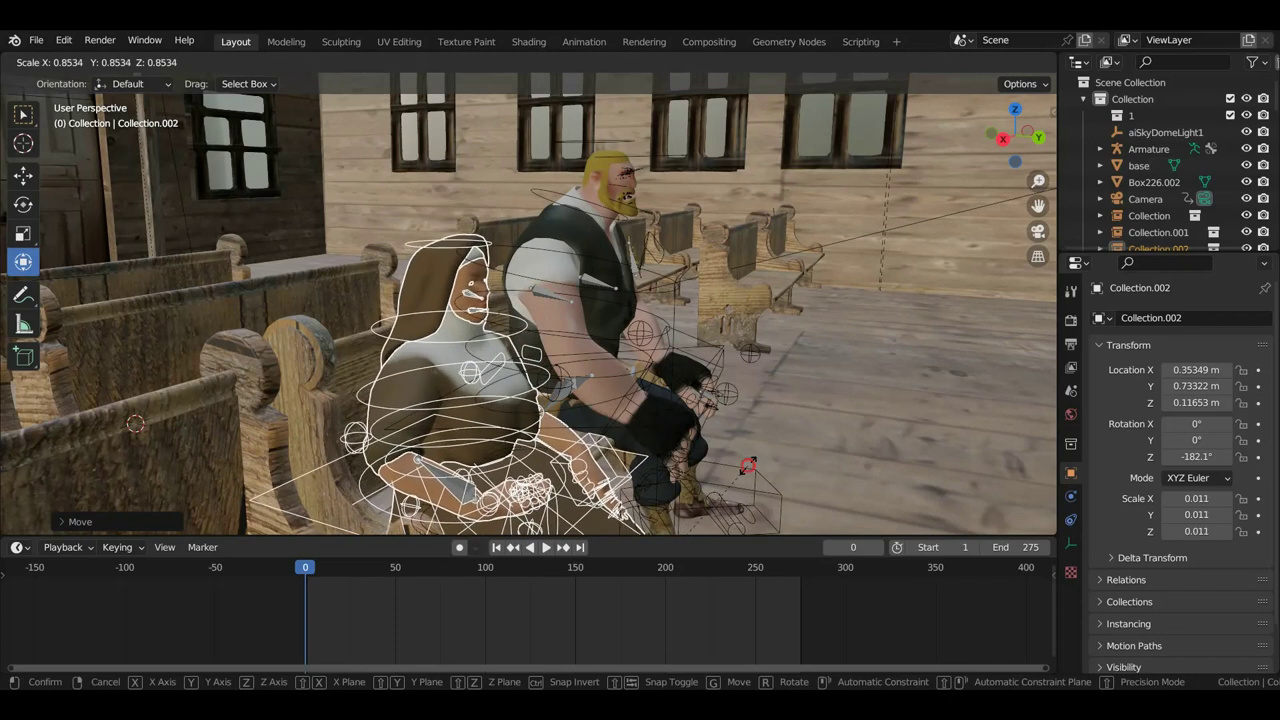
{"action": "left_click", "coordinate": [748, 466]}
{"action": "middle_click_drag", "start_coordinate": [748, 466], "coordinate": [604, 458]}
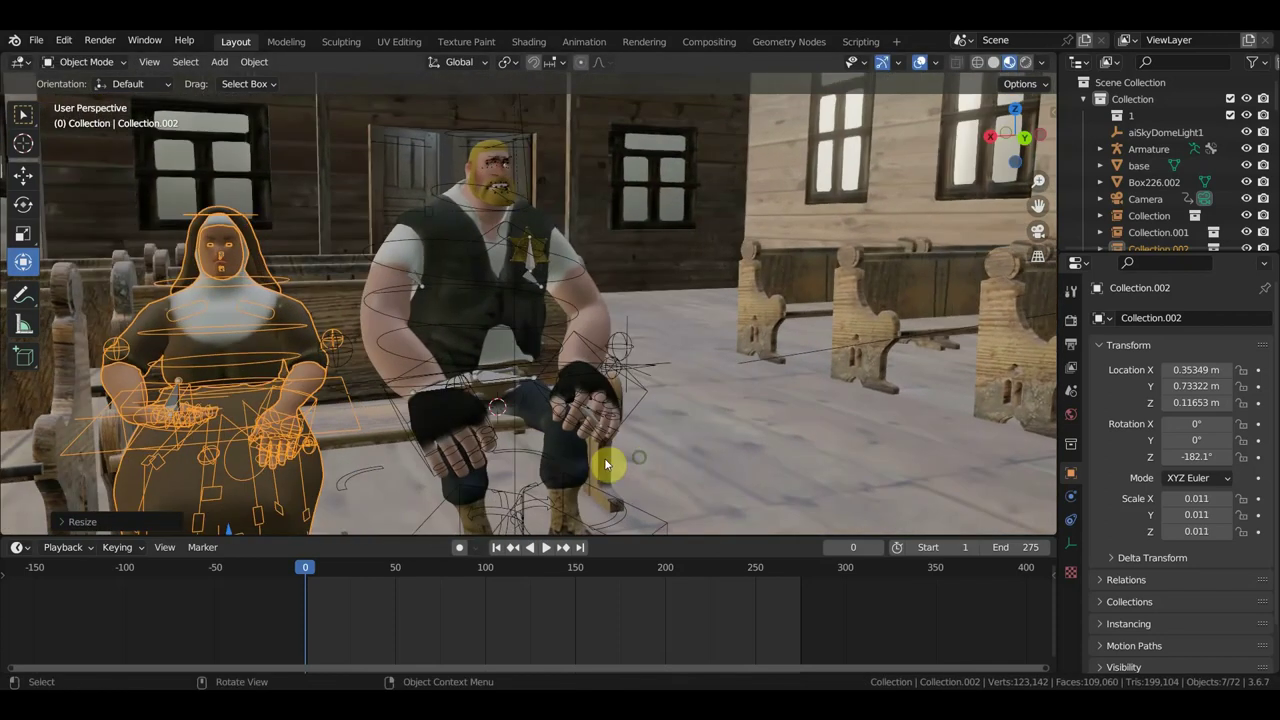
{"action": "key", "text": "g"}
{"action": "left_click", "coordinate": [520, 452]}
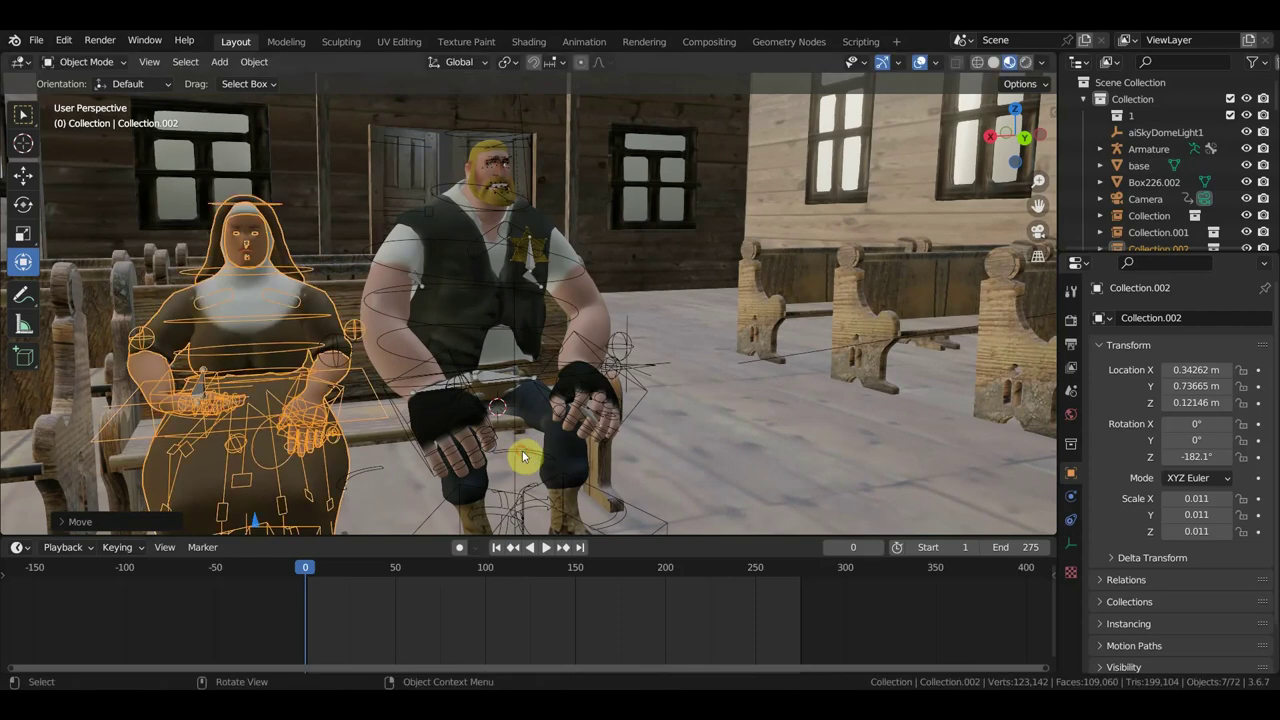
{"action": "middle_click_drag", "start_coordinate": [523, 451], "coordinate": [641, 437]}
{"action": "key", "text": "g"}
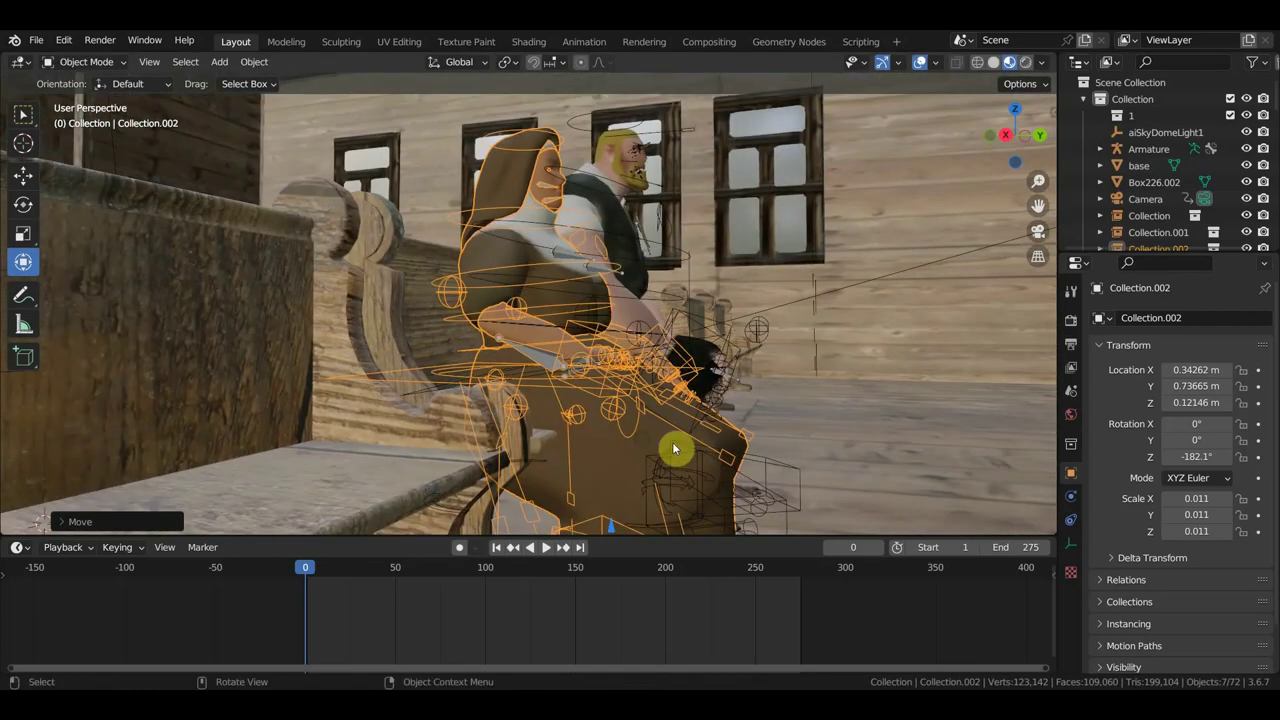
{"action": "left_click", "coordinate": [672, 434]}
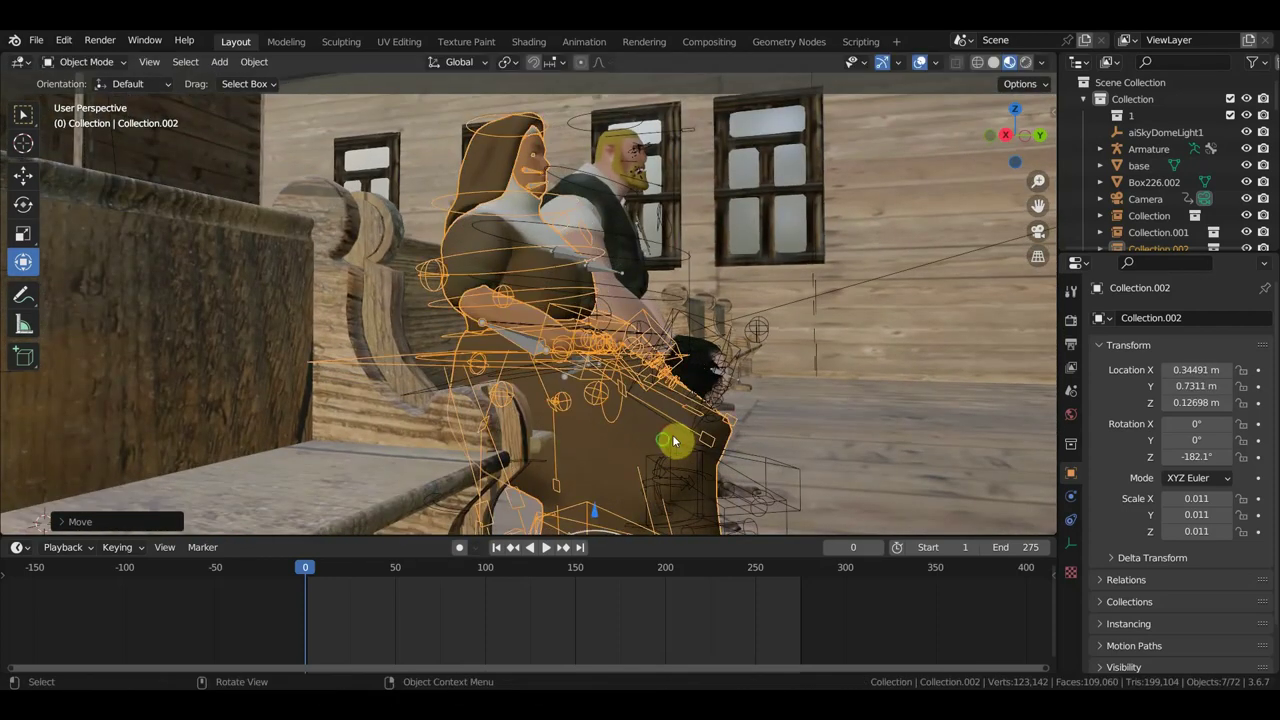
{"action": "mouse_move", "coordinate": [672, 434]}
{"action": "middle_mouse_down"}
{"action": "mouse_move", "coordinate": [540, 465]}
{"action": "mouse_move", "coordinate": [480, 446]}
{"action": "mouse_move", "coordinate": [493, 447]}
{"action": "mouse_move", "coordinate": [446, 450]}
{"action": "mouse_move", "coordinate": [458, 449]}
{"action": "middle_mouse_up"}
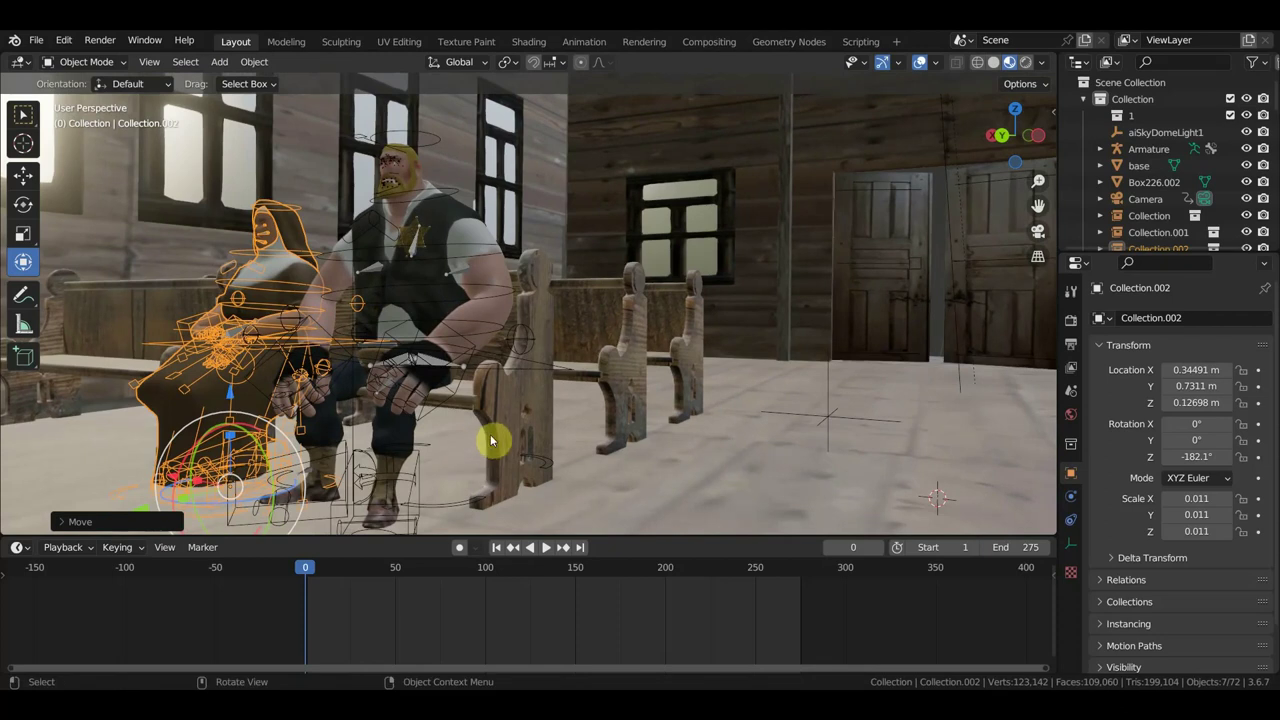
{"action": "scroll", "coordinate": [490, 440], "scroll_direction": "down", "scroll_amount": 2}
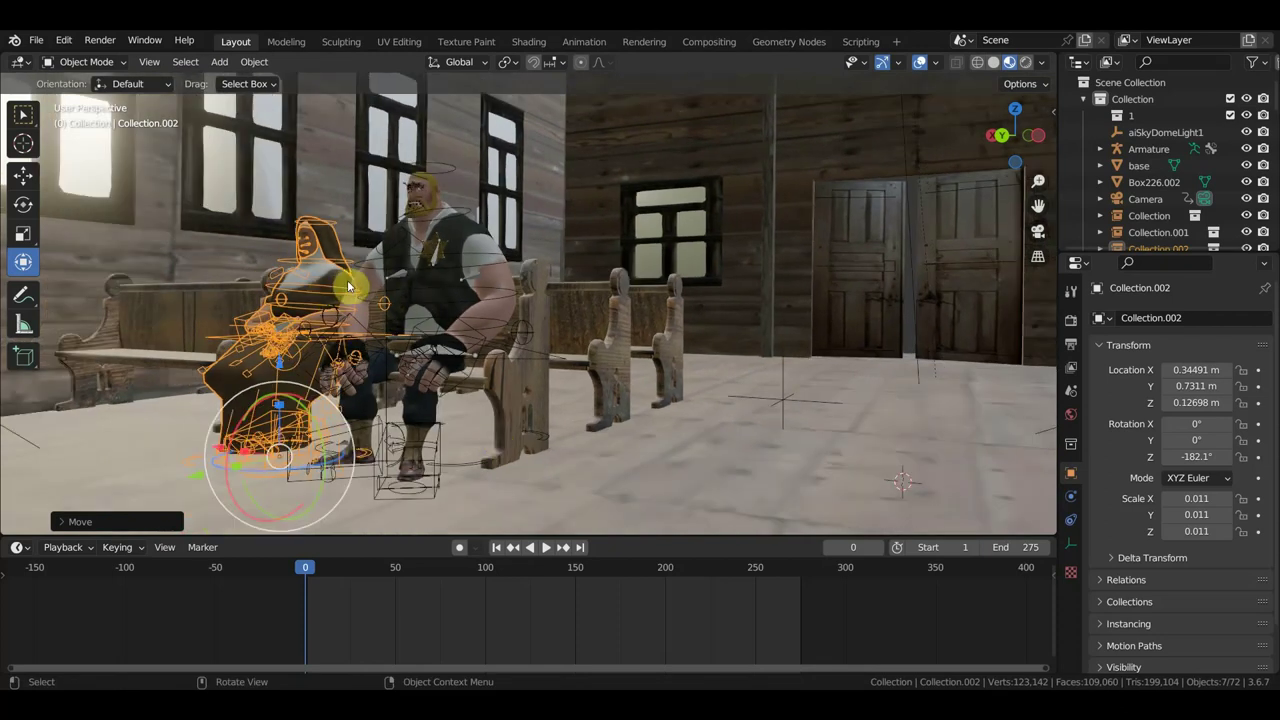
- Raise the nun to Z 0.13761 m and scale her down to 0.010
{"action": "mouse_move", "coordinate": [348, 287]}
{"action": "middle_mouse_down"}
{"action": "mouse_move", "coordinate": [527, 316]}
{"action": "mouse_move", "coordinate": [551, 306]}
{"action": "mouse_move", "coordinate": [500, 314]}
{"action": "mouse_move", "coordinate": [463, 370]}
{"action": "mouse_move", "coordinate": [491, 366]}
{"action": "mouse_move", "coordinate": [443, 329]}
{"action": "mouse_move", "coordinate": [453, 280]}
{"action": "middle_mouse_up"}
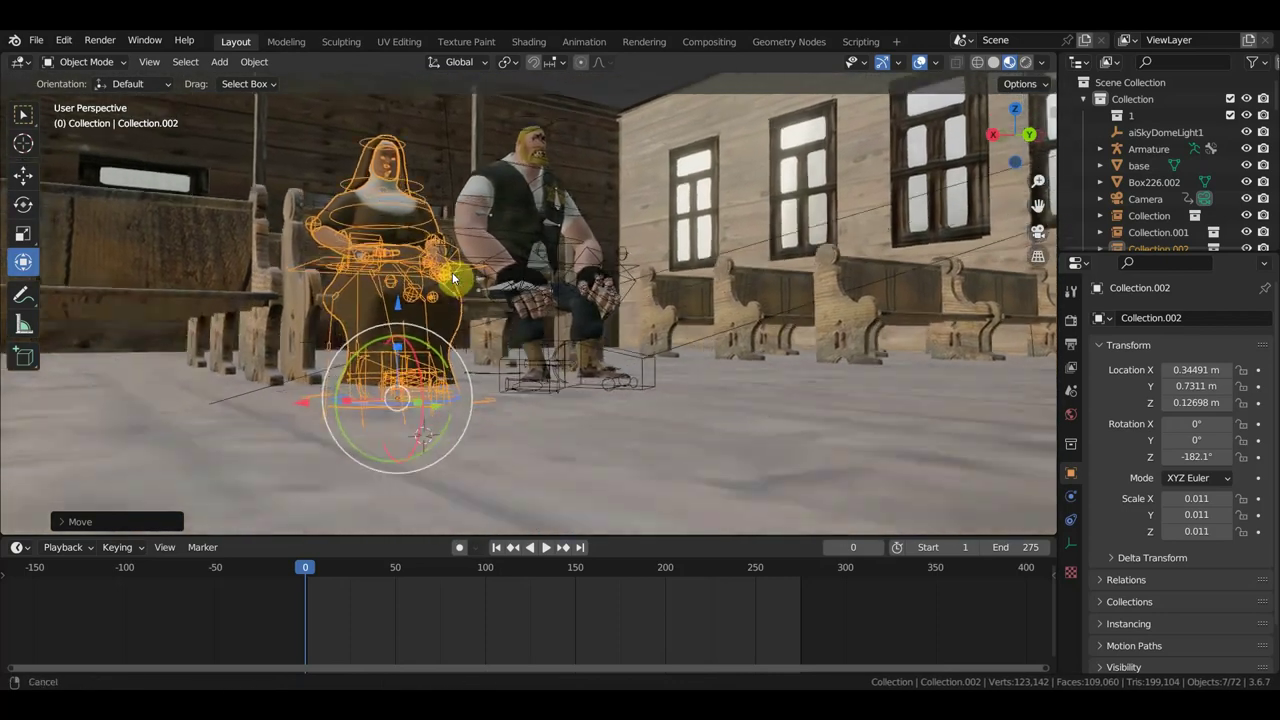
{"action": "scroll", "coordinate": [453, 280], "scroll_direction": "up", "scroll_amount": 3}
{"action": "left_click_drag", "start_coordinate": [308, 337], "coordinate": [329, 277]}
{"action": "scroll", "coordinate": [349, 294], "scroll_direction": "up", "scroll_amount": 3}
{"action": "mouse_move", "coordinate": [349, 294]}
{"action": "middle_mouse_down"}
{"action": "mouse_move", "coordinate": [412, 316]}
{"action": "mouse_move", "coordinate": [366, 343]}
{"action": "mouse_move", "coordinate": [419, 297]}
{"action": "middle_mouse_up"}
{"action": "scroll", "coordinate": [323, 337], "scroll_direction": "down", "scroll_amount": 2}
{"action": "scroll", "coordinate": [323, 331], "scroll_direction": "down", "scroll_amount": 2}
{"action": "scroll", "coordinate": [320, 315], "scroll_direction": "down", "scroll_amount": 2}
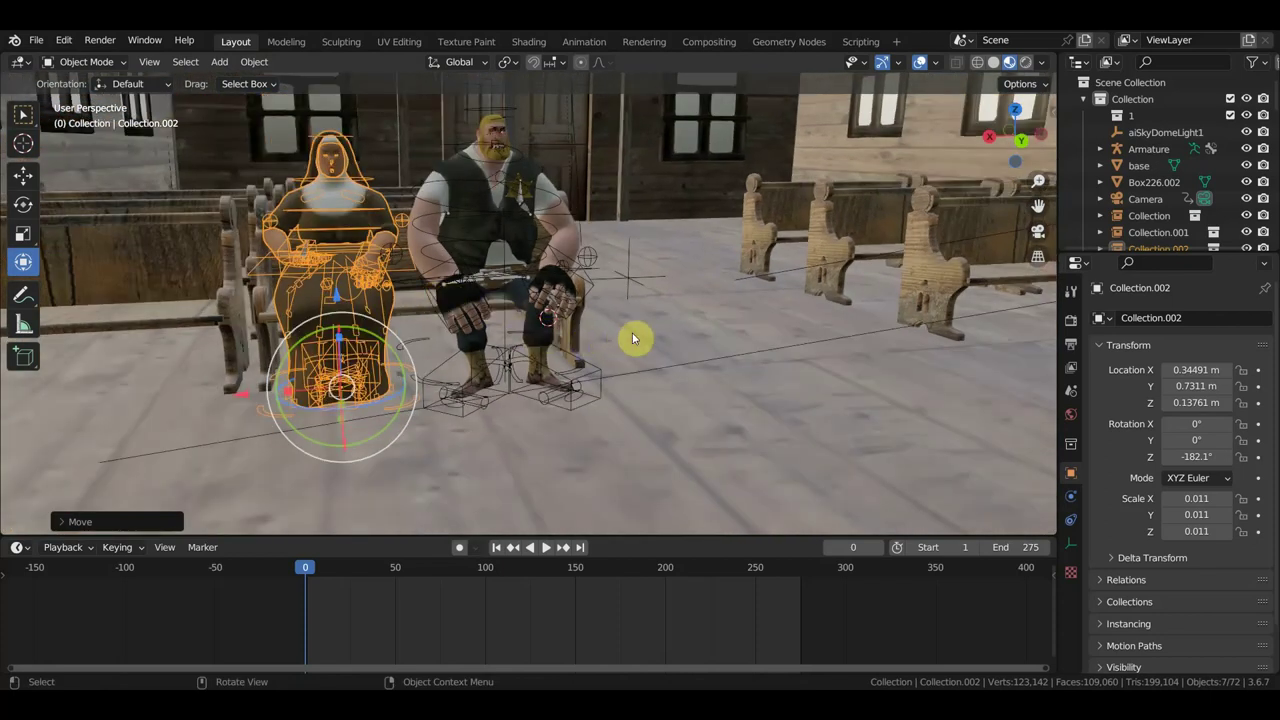
{"action": "key", "text": "s"}
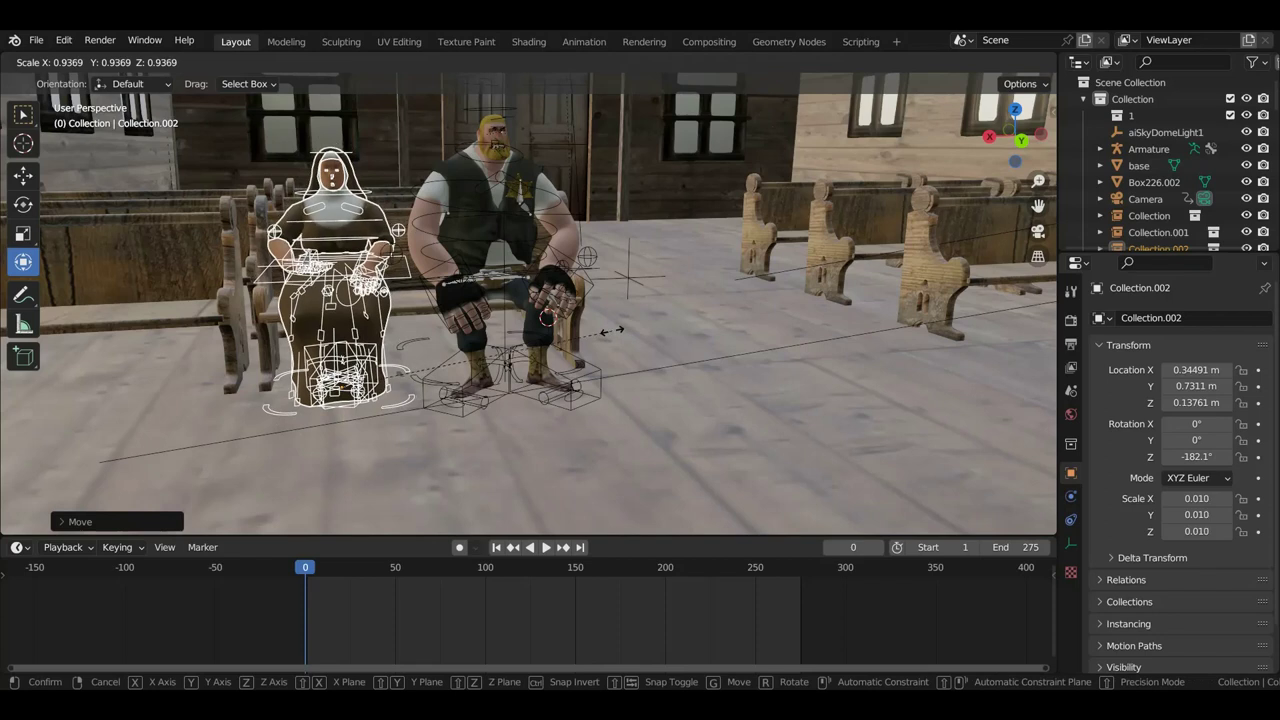
{"action": "left_click", "coordinate": [605, 330]}
{"action": "scroll", "coordinate": [528, 326], "scroll_direction": "up", "scroll_amount": 5}
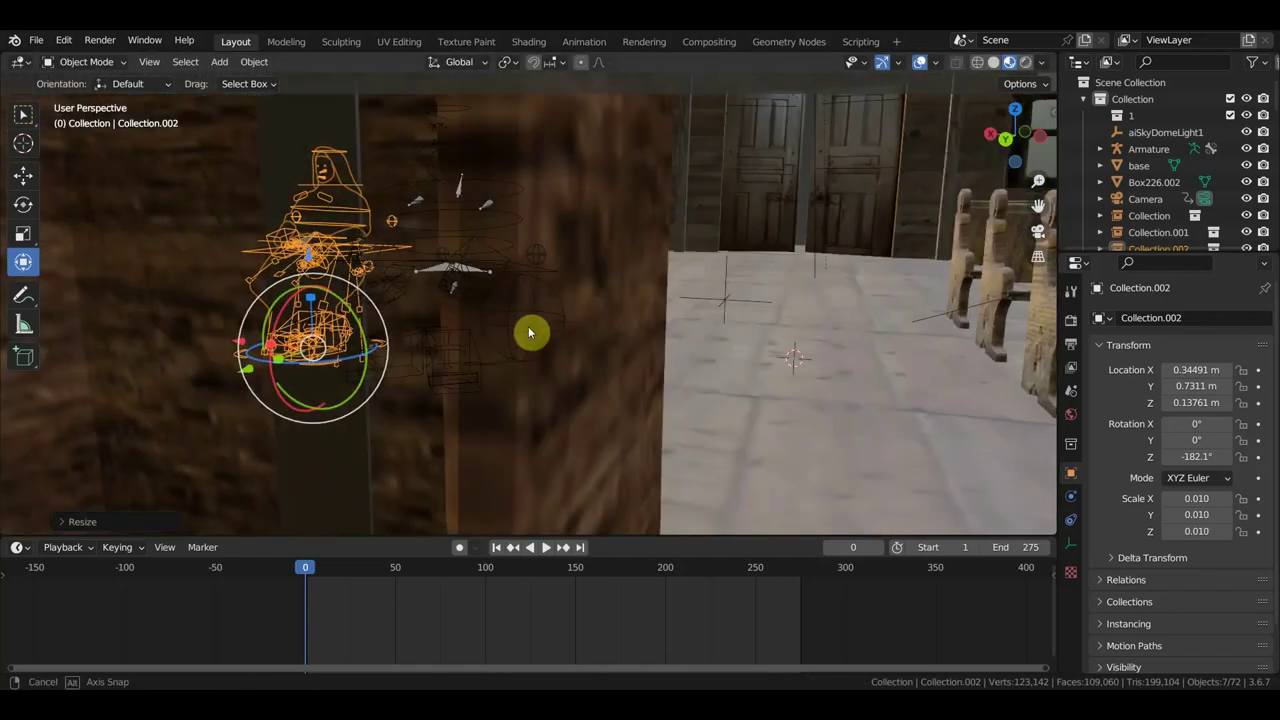
{"action": "scroll", "coordinate": [528, 330], "scroll_direction": "down", "scroll_amount": 2}
{"action": "scroll", "coordinate": [529, 333], "scroll_direction": "down", "scroll_amount": 2}
{"action": "scroll", "coordinate": [509, 323], "scroll_direction": "down", "scroll_amount": 2}
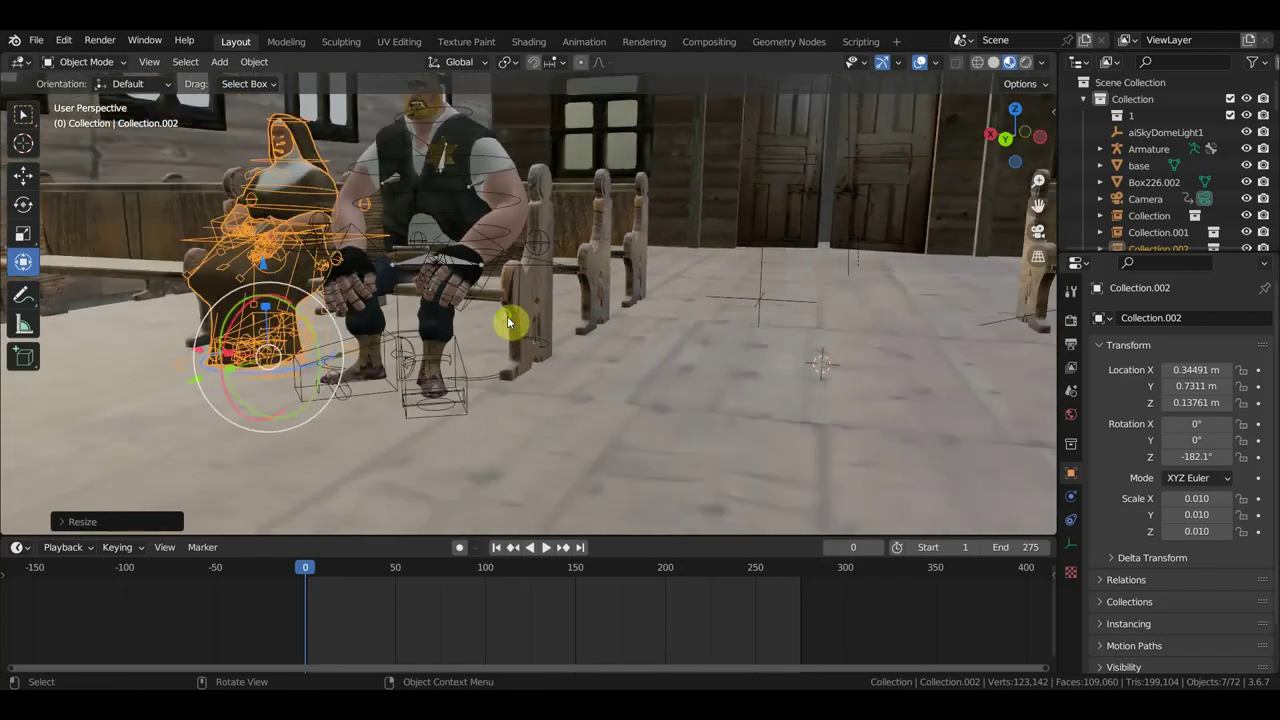
{"action": "scroll", "coordinate": [490, 318], "scroll_direction": "down", "scroll_amount": 2}
- Tilt the nun to -174.08° on Z and nudge her along X to 0.33496 m
{"action": "middle_click_drag", "start_coordinate": [471, 314], "coordinate": [571, 400]}
{"action": "scroll", "coordinate": [580, 398], "scroll_direction": "up", "scroll_amount": 1}
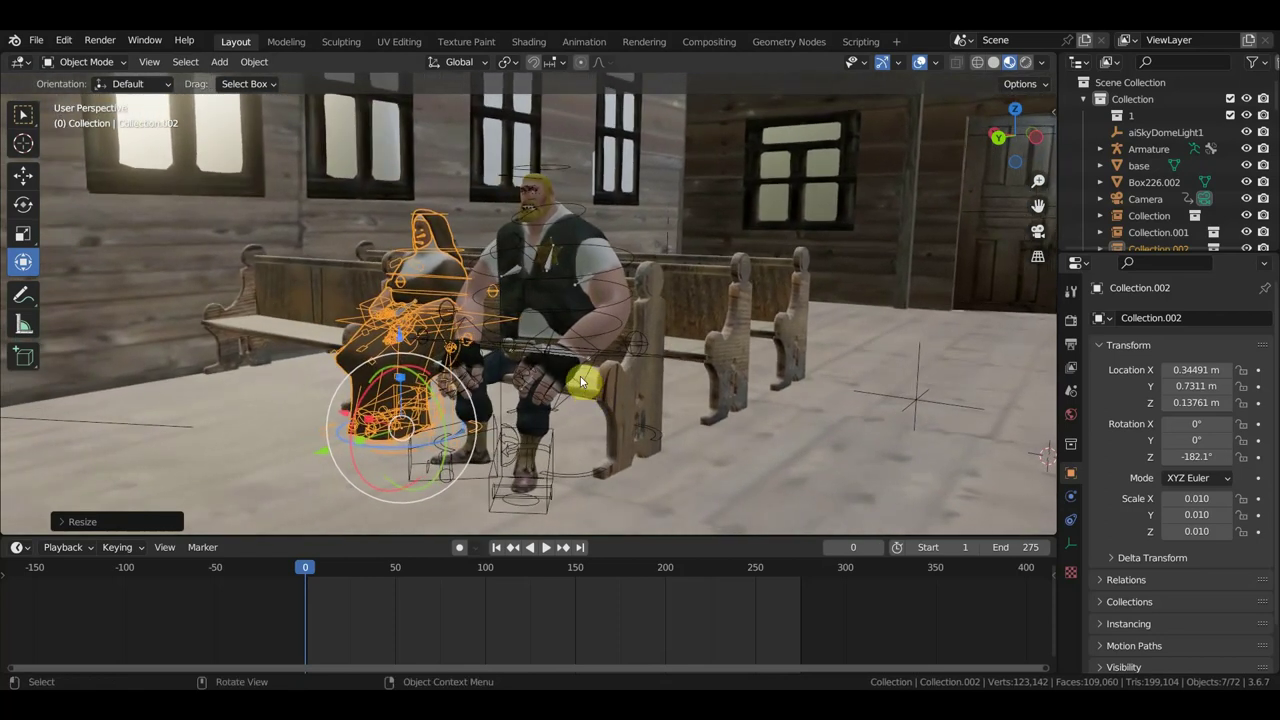
{"action": "middle_click_drag", "start_coordinate": [594, 377], "coordinate": [700, 357]}
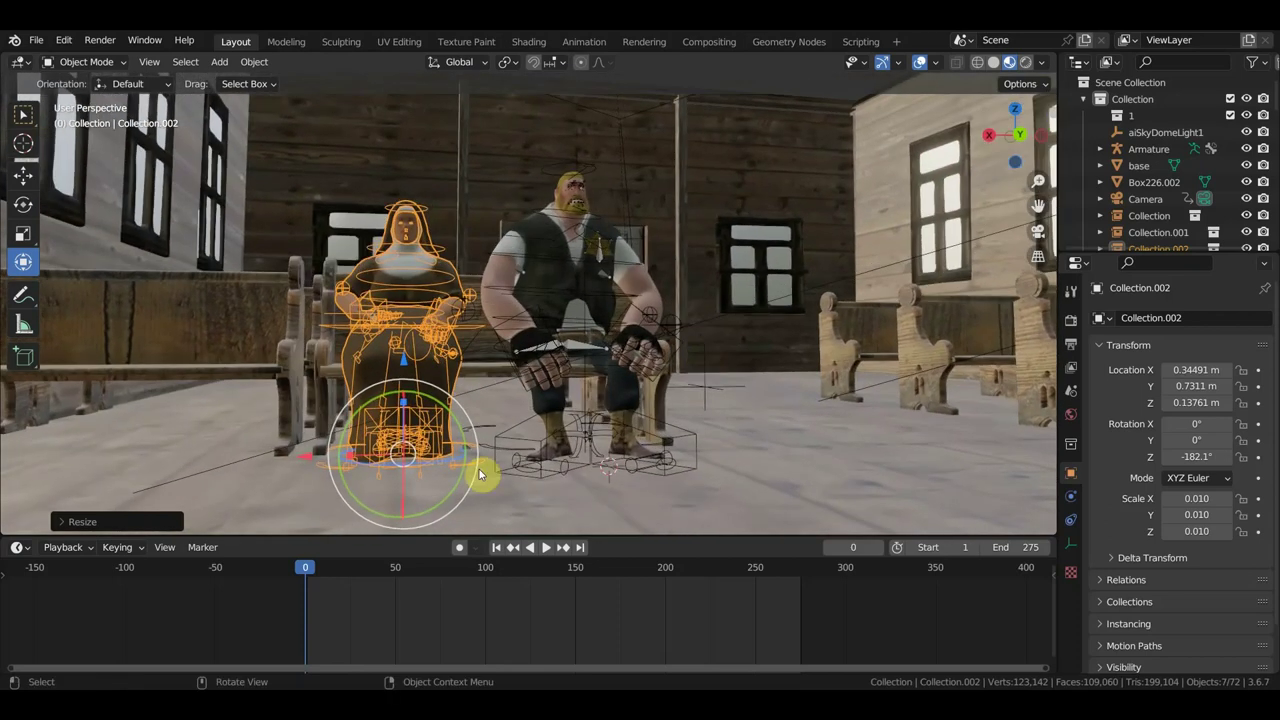
{"action": "left_click_drag", "start_coordinate": [436, 467], "coordinate": [447, 462]}
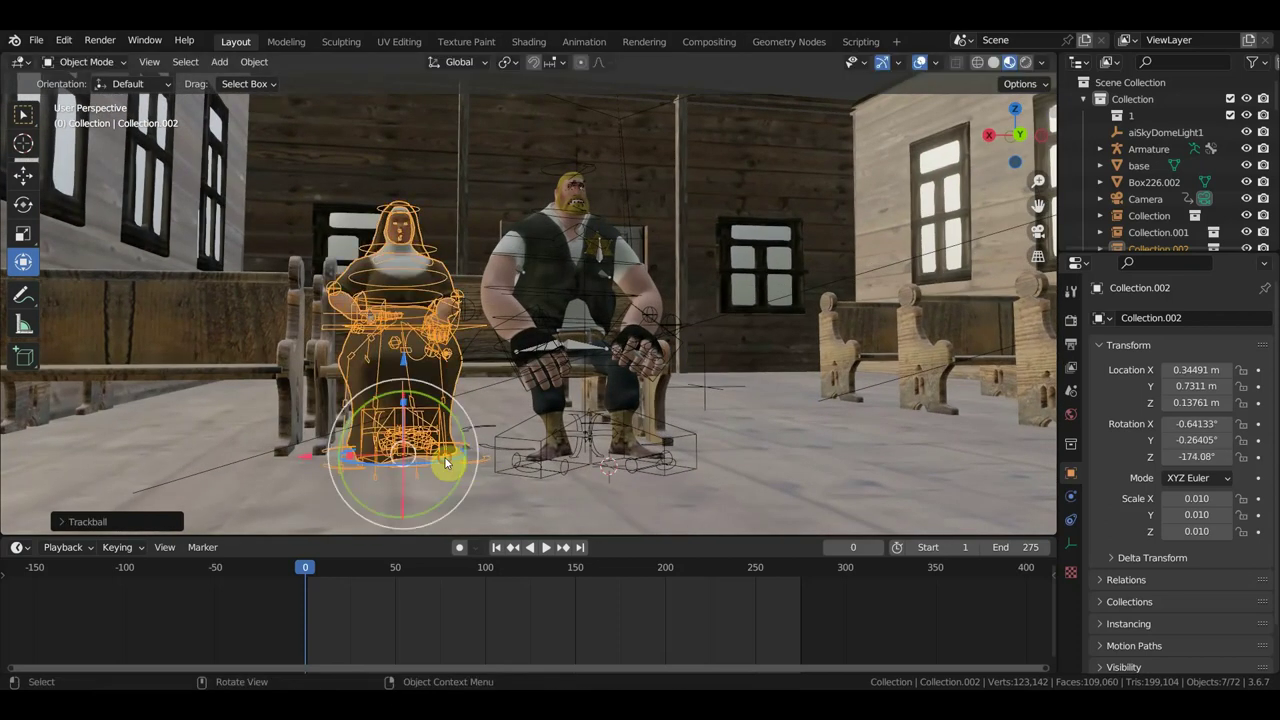
{"action": "key", "text": "g"}
{"action": "key", "text": "x"}
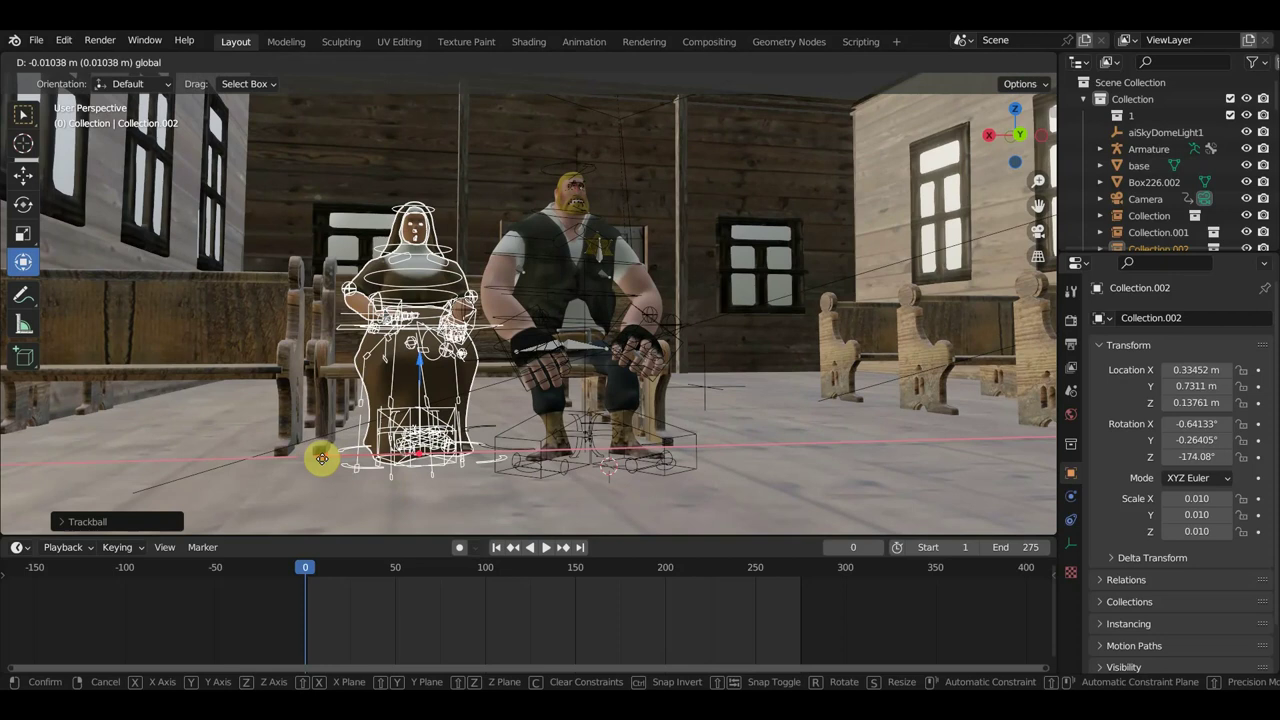
{"action": "left_click", "coordinate": [321, 458]}
- Select the priest and pulpit group and look through the scene camera
{"action": "mouse_move", "coordinate": [586, 429]}
{"action": "middle_mouse_down"}
{"action": "mouse_move", "coordinate": [497, 443]}
{"action": "mouse_move", "coordinate": [536, 432]}
{"action": "middle_mouse_up"}
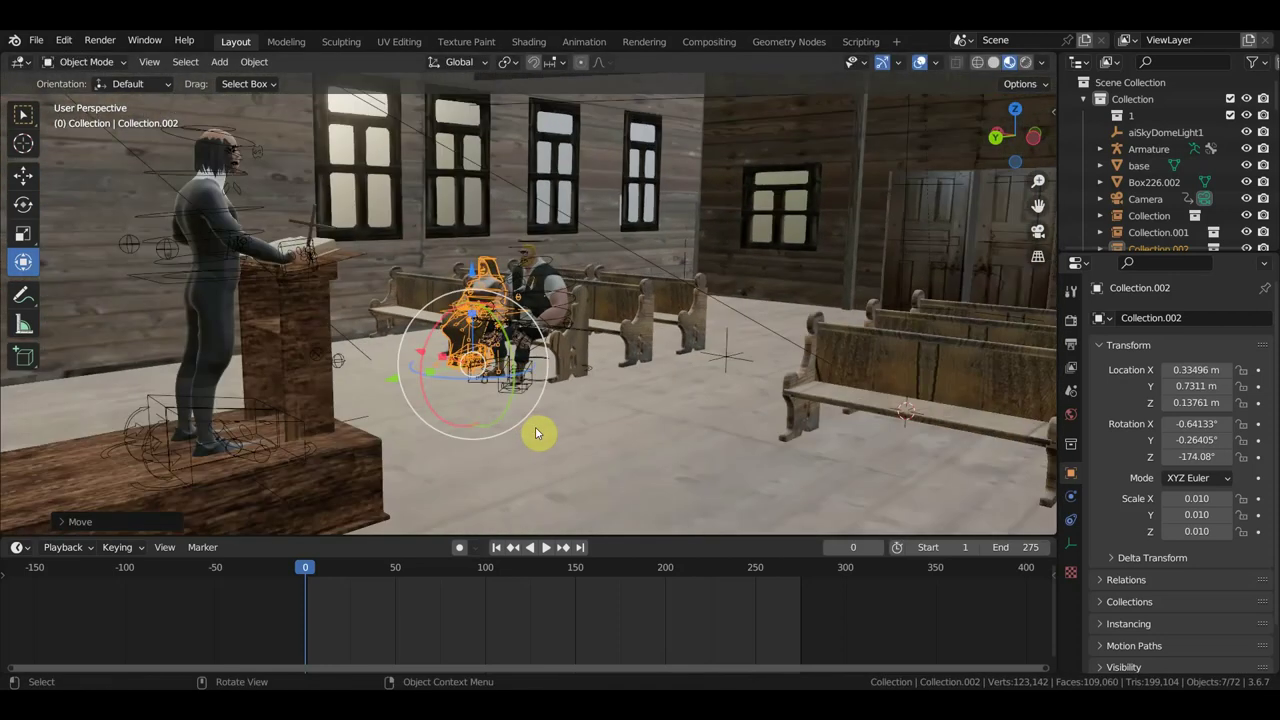
{"action": "left_click", "coordinate": [195, 413]}
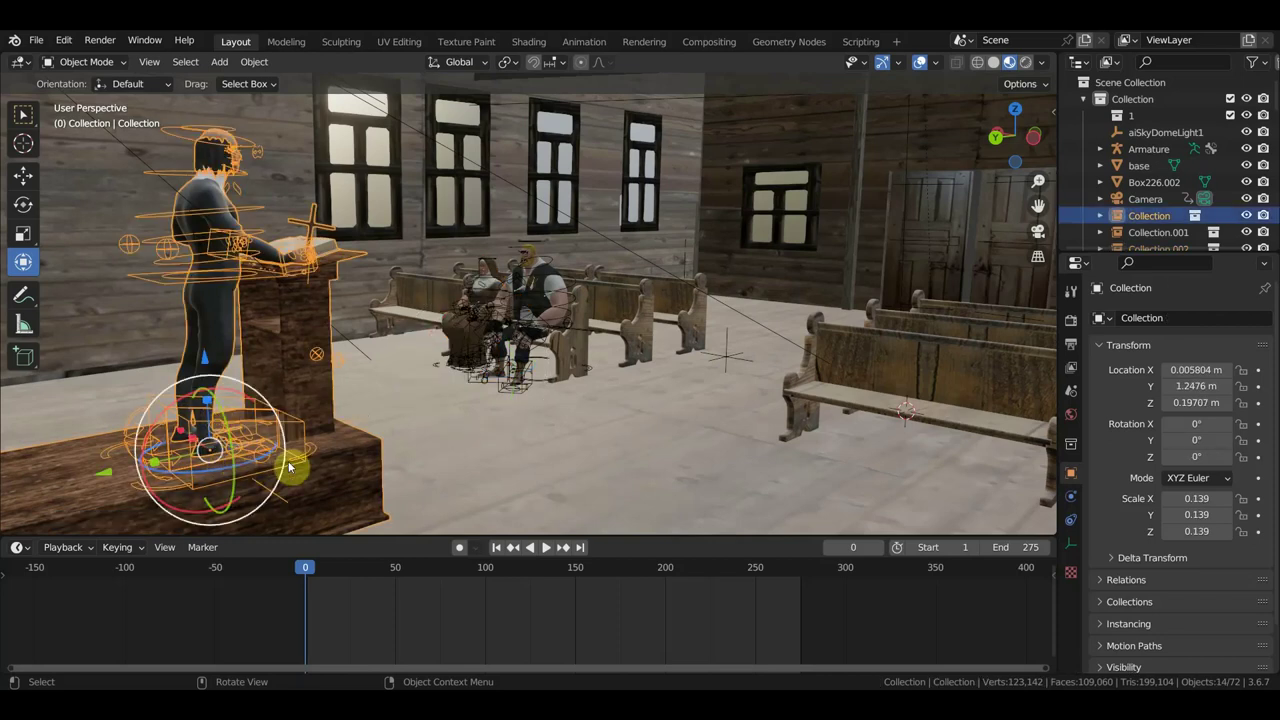
{"action": "mouse_move", "coordinate": [456, 436]}
{"action": "middle_mouse_down"}
{"action": "mouse_move", "coordinate": [477, 434]}
{"action": "mouse_move", "coordinate": [461, 432]}
{"action": "middle_mouse_up"}
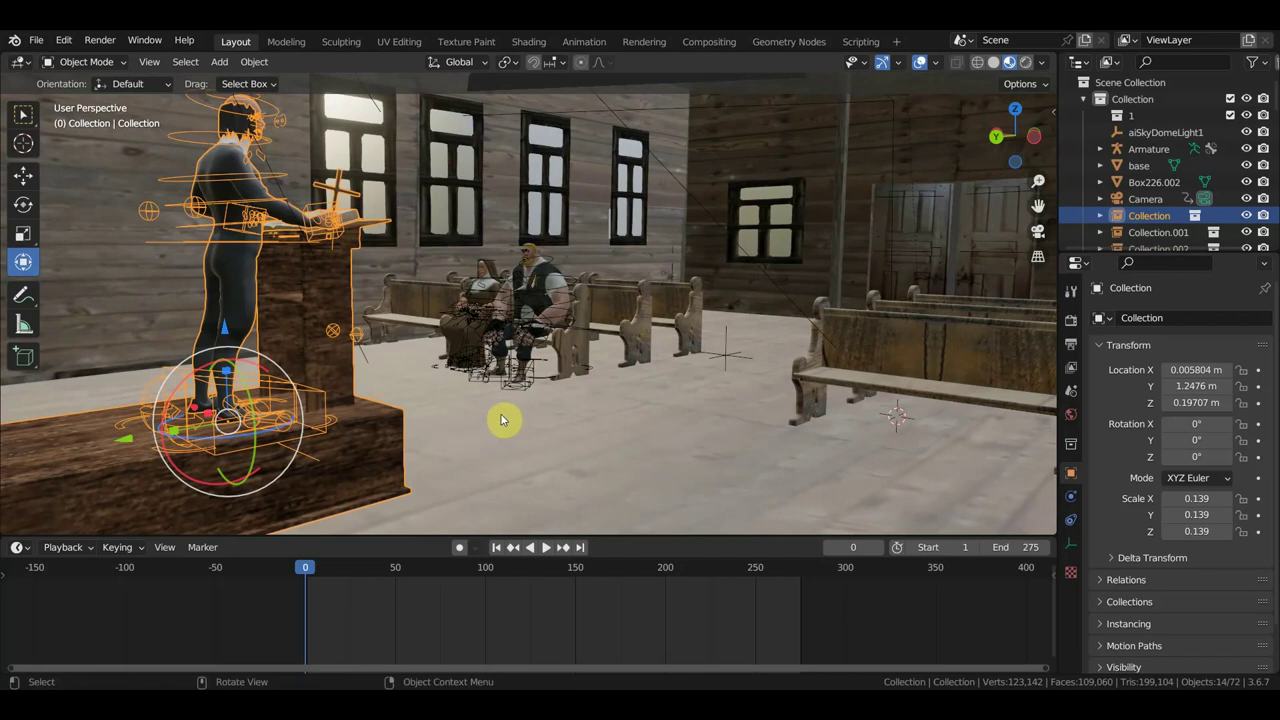
{"action": "key", "text": "KP_0"}
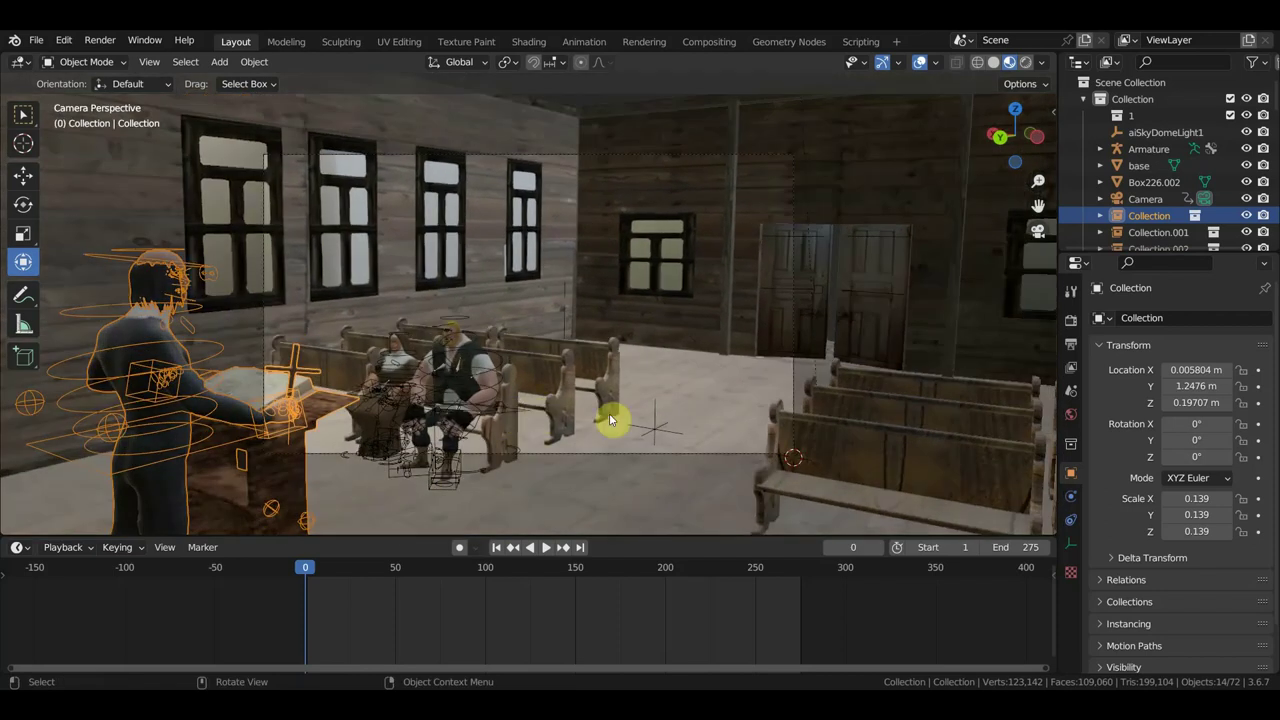
- Select the camera and walk it backward, sideways and forward toward the pews
{"action": "left_click", "coordinate": [795, 325]}
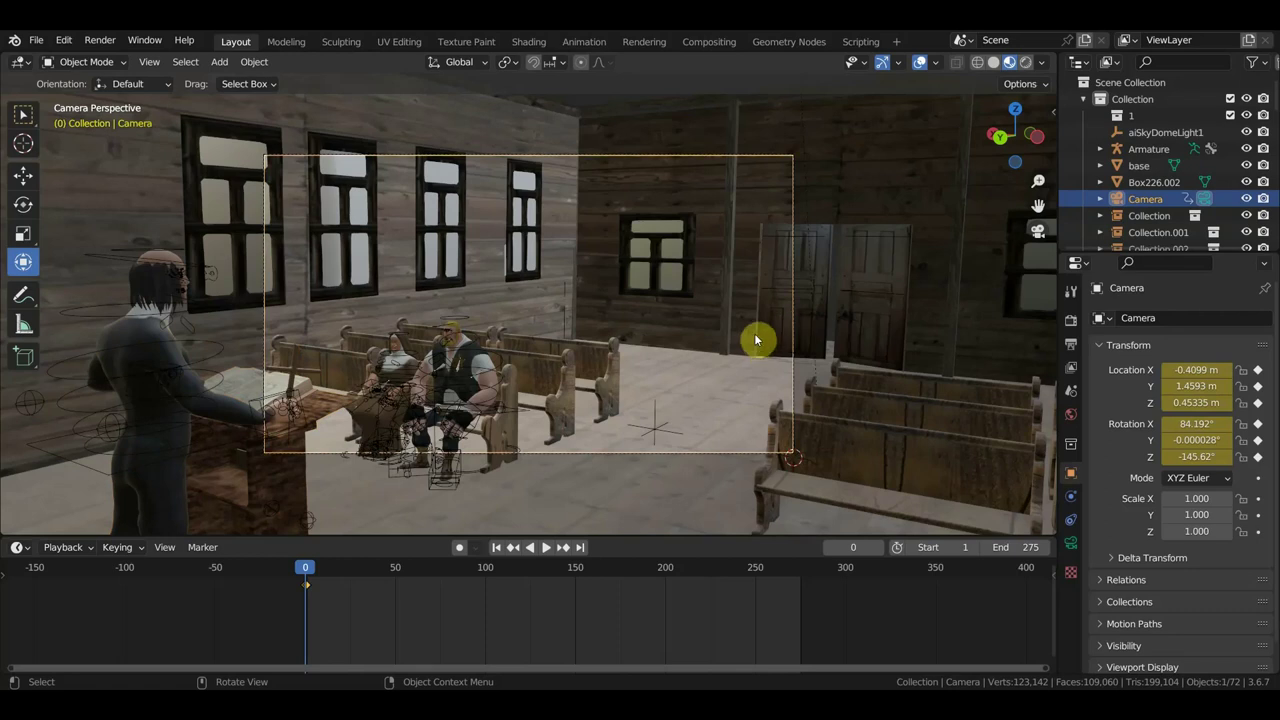
{"action": "key", "text": "shift+grave"}
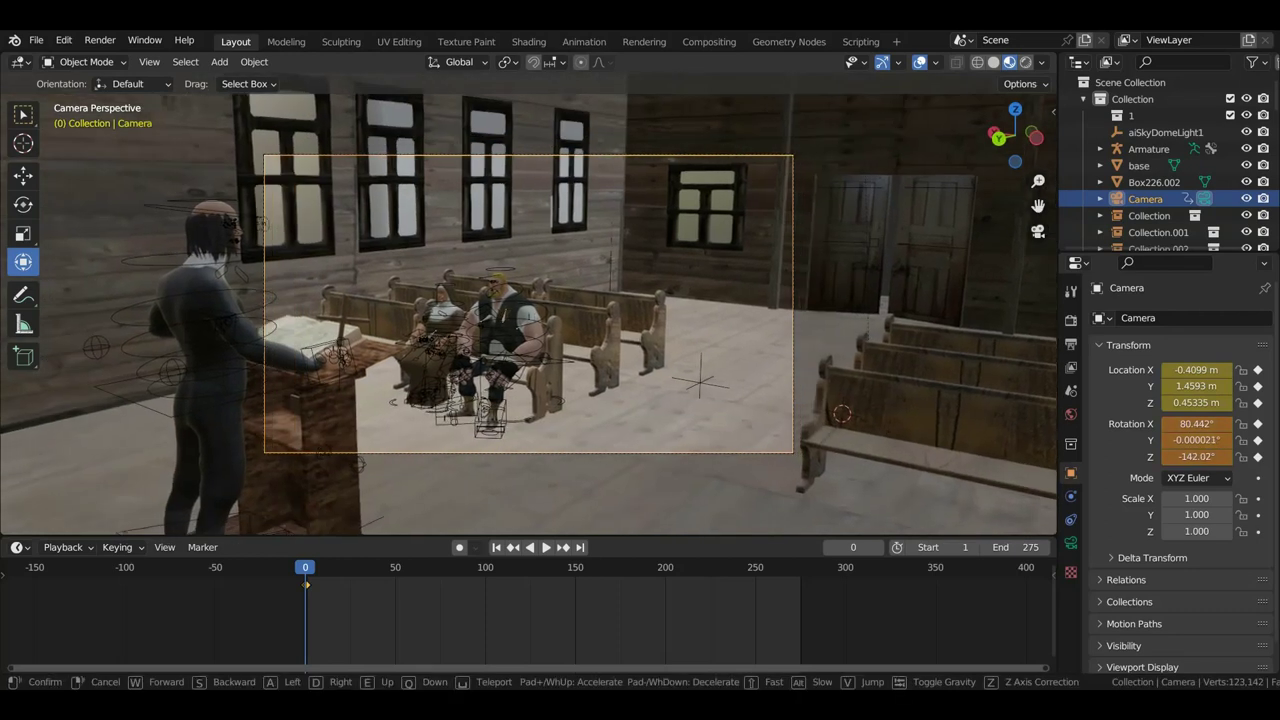
{"action": "key", "text": "s"}
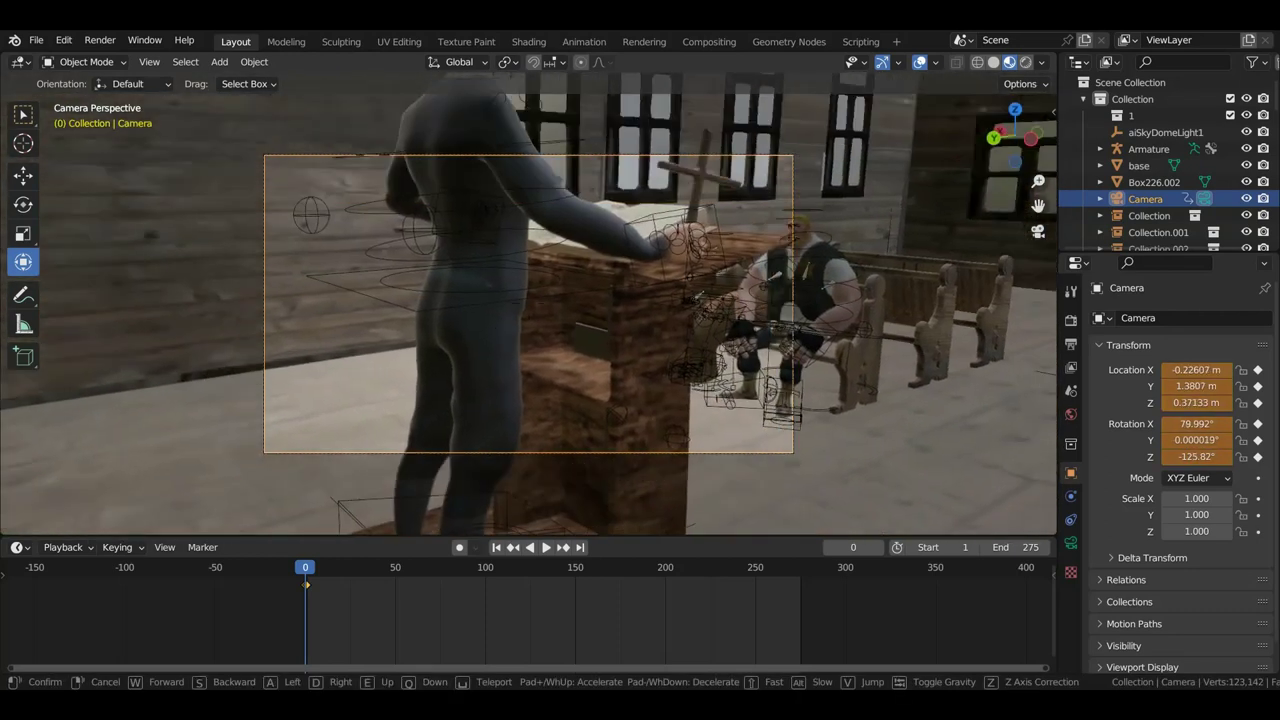
{"action": "key", "text": "d"}
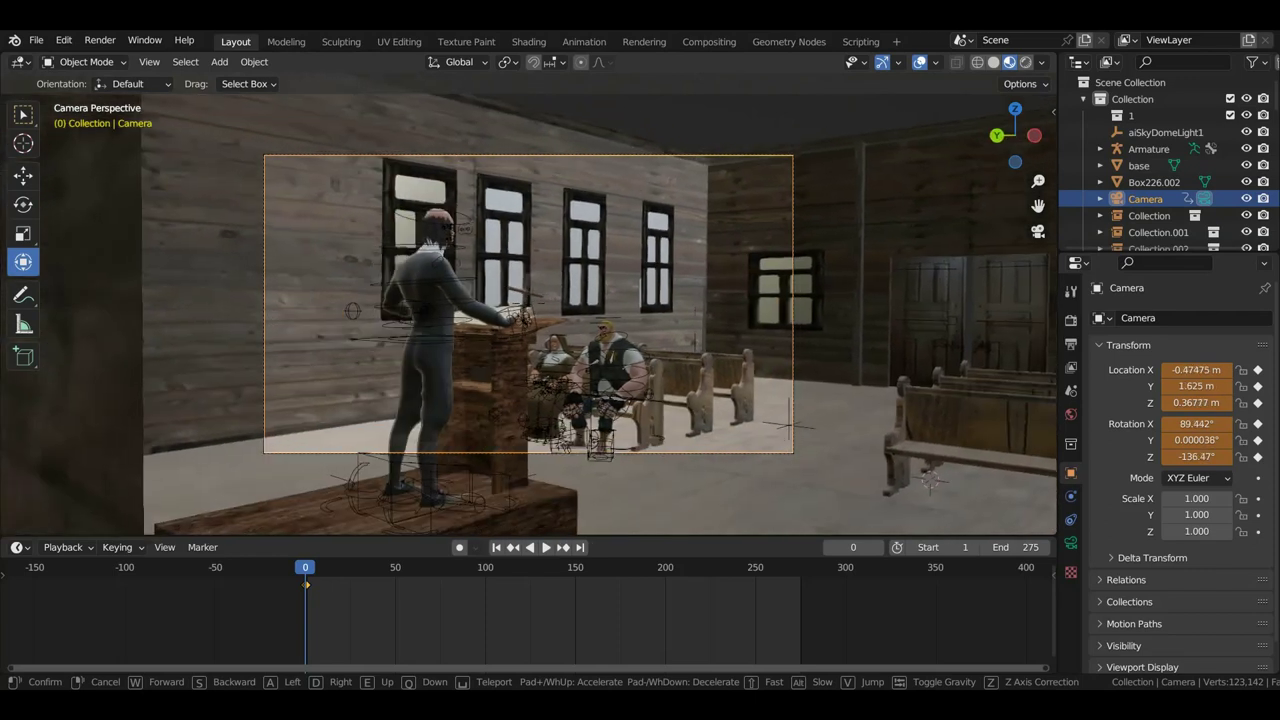
{"action": "key", "text": "w"}
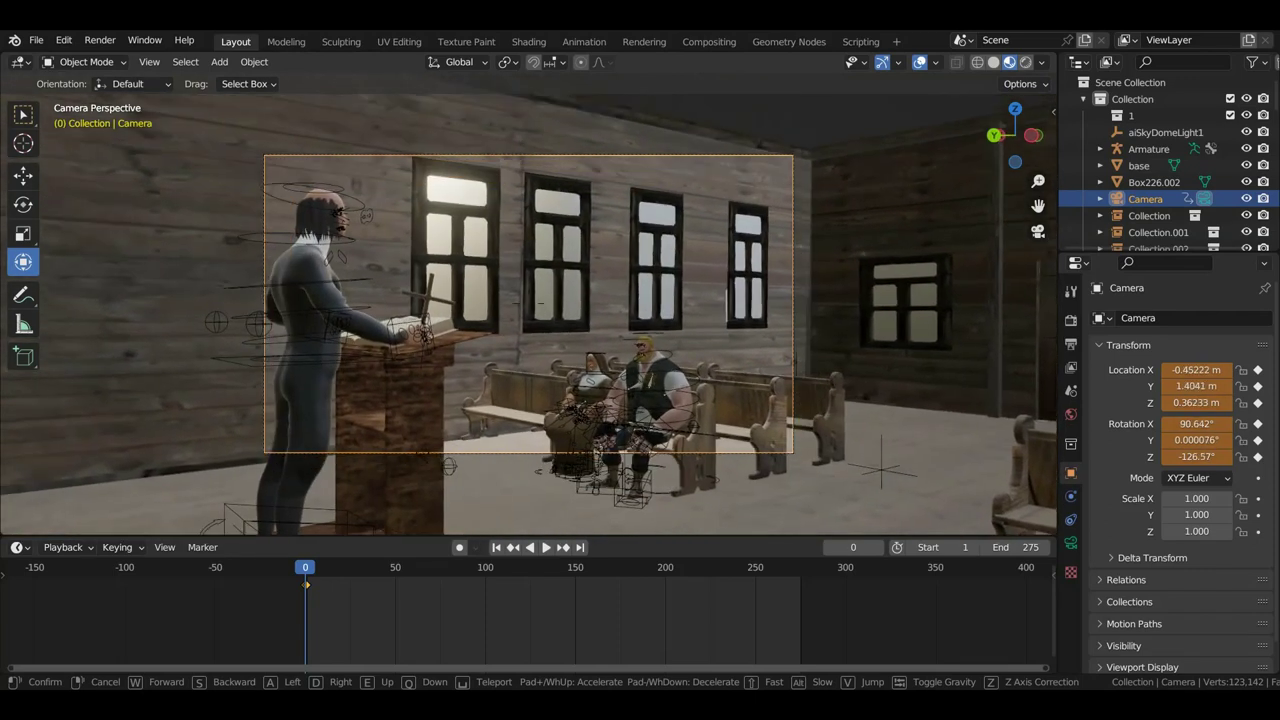
{"action": "left_click", "coordinate": [772, 330]}
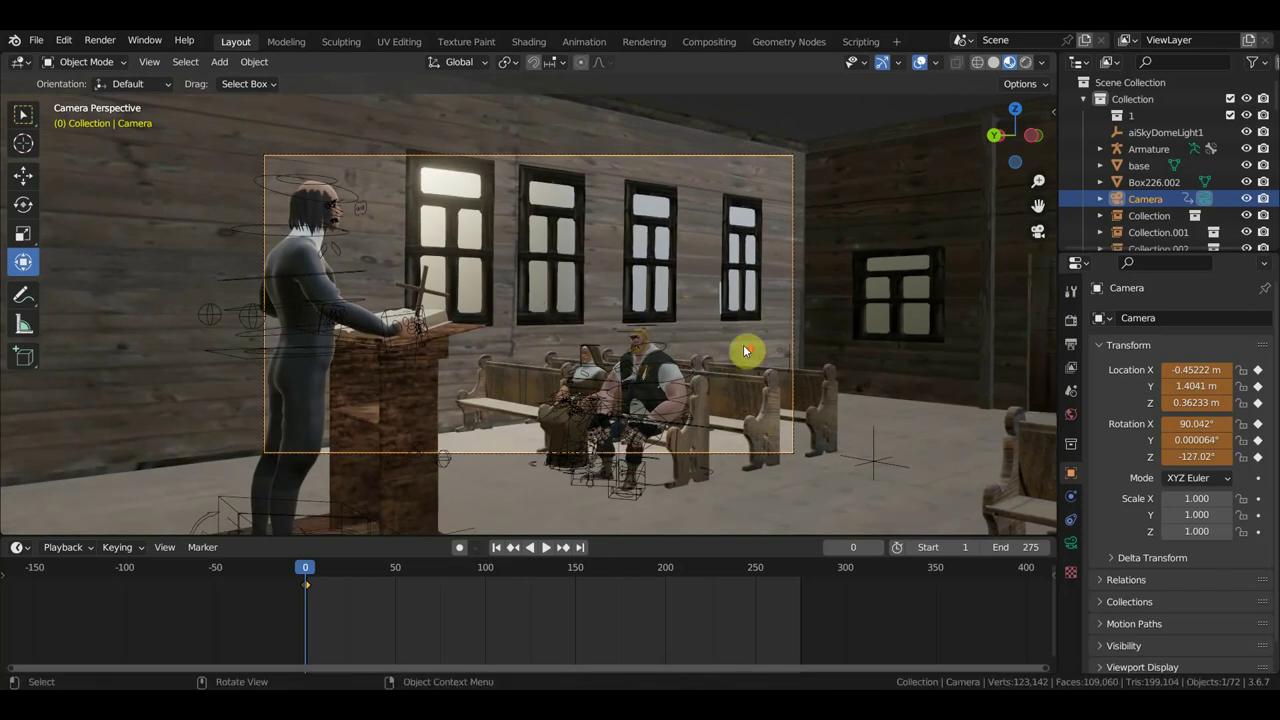
{"action": "scroll", "coordinate": [744, 351], "scroll_direction": "up", "scroll_amount": 1}
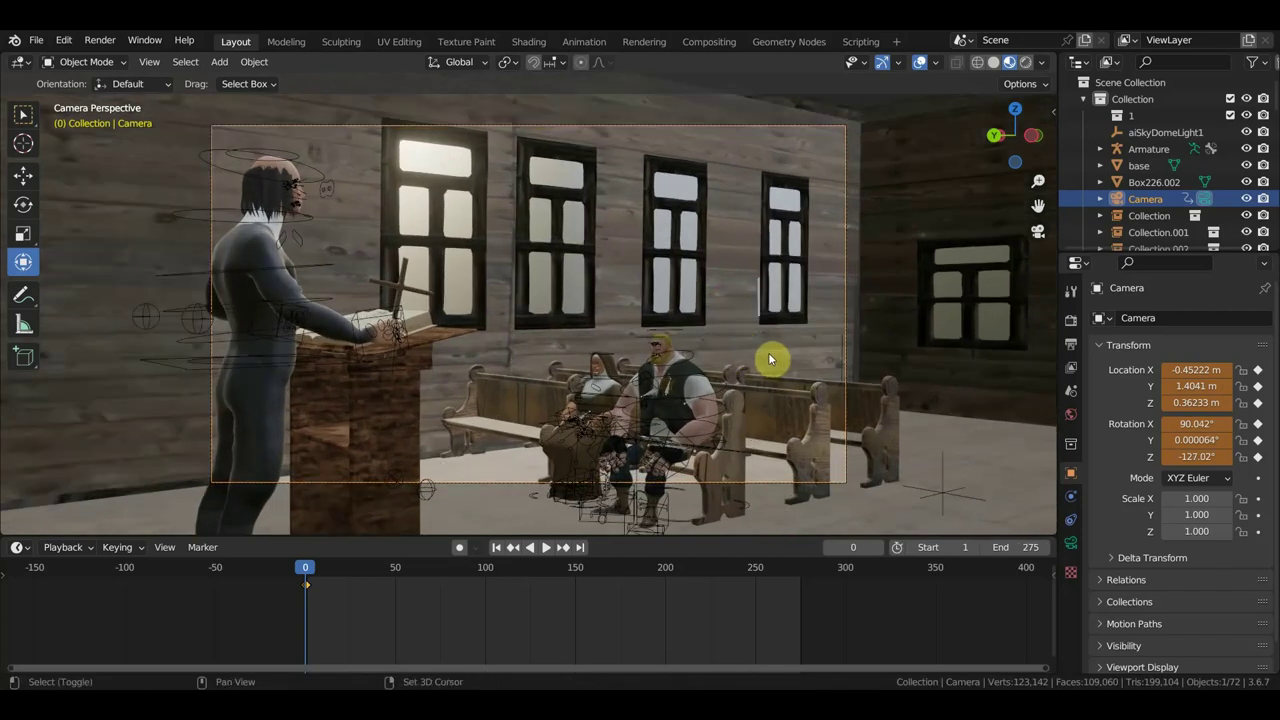
- Walk the camera again until it frames the rear pews and doors, turned -169.77° on Z
{"action": "key", "text": "shift+grave"}
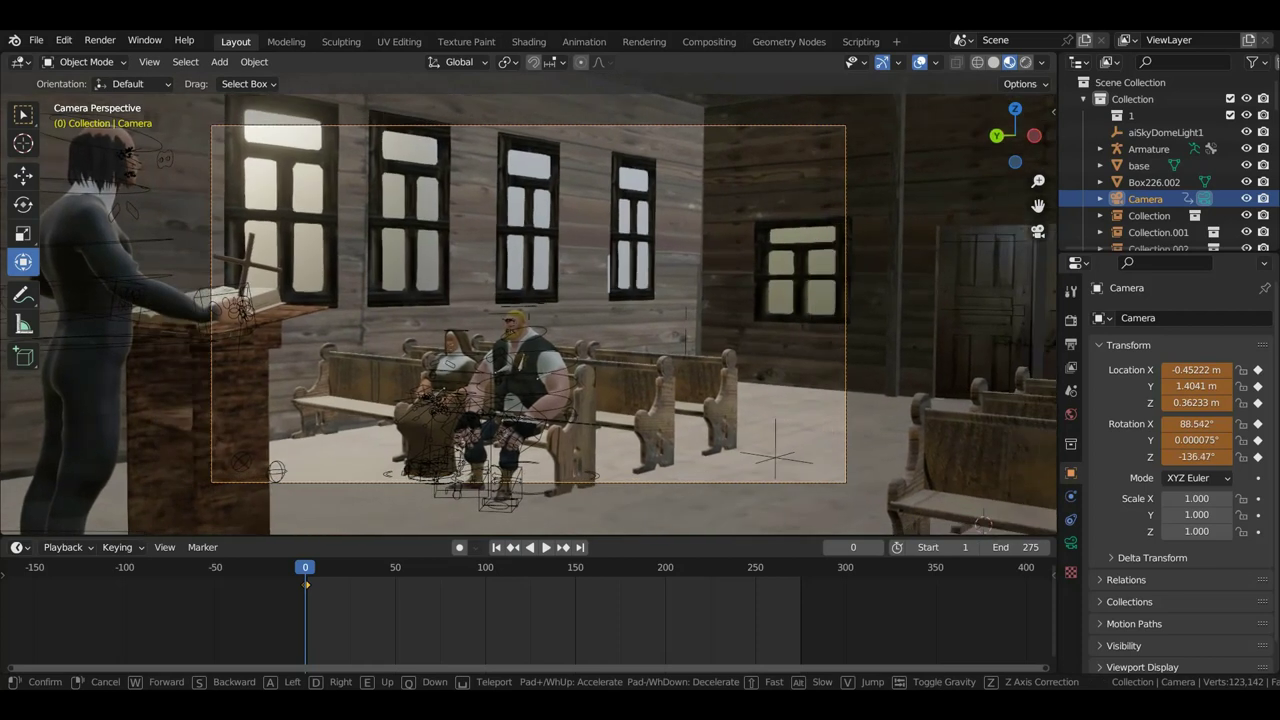
{"action": "key", "text": "s"}
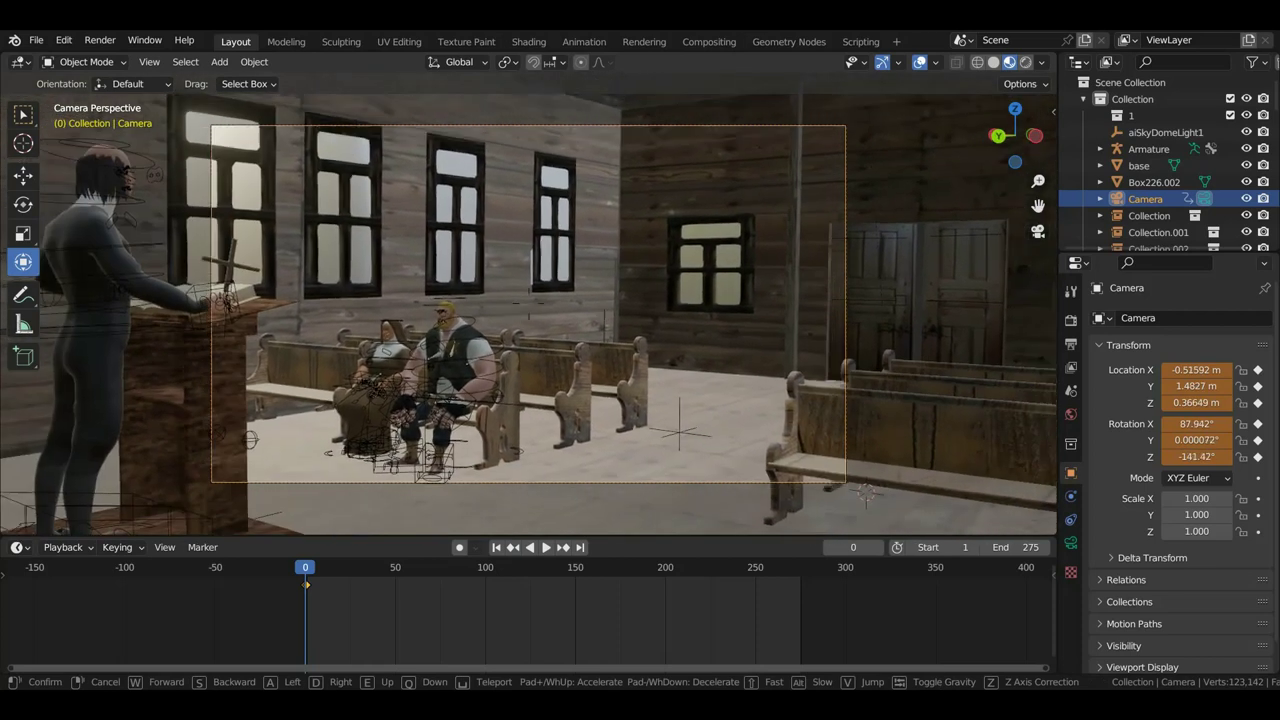
{"action": "key", "text": "s"}
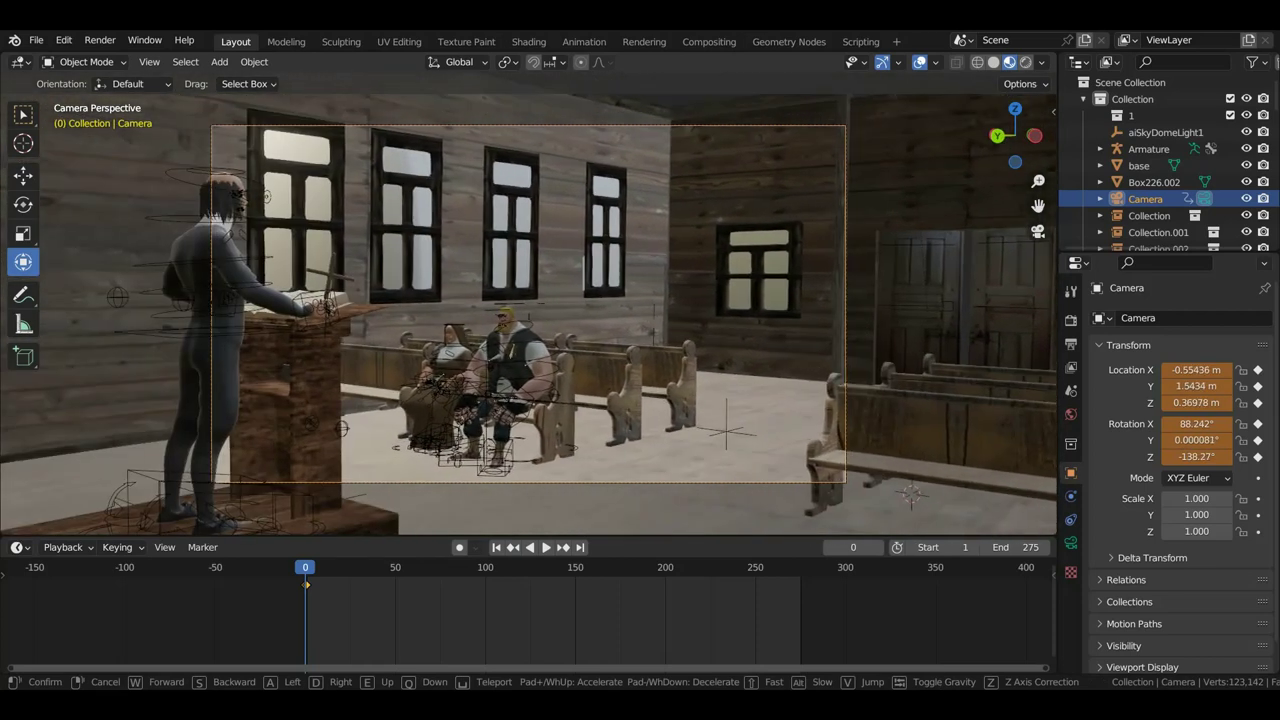
{"action": "key", "text": "a"}
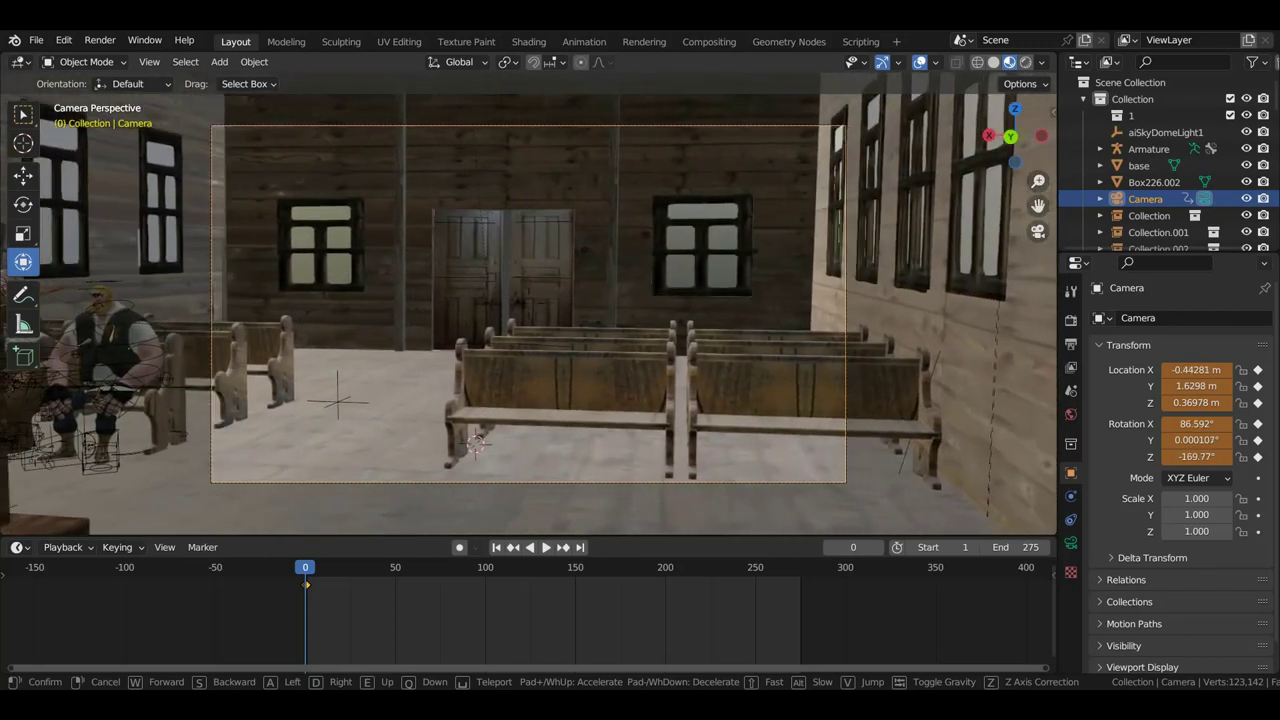
{"action": "left_click", "coordinate": [773, 359]}
- Edit the pew mesh in wireframe and slide the central group of benches to the left
{"action": "left_click", "coordinate": [737, 390]}
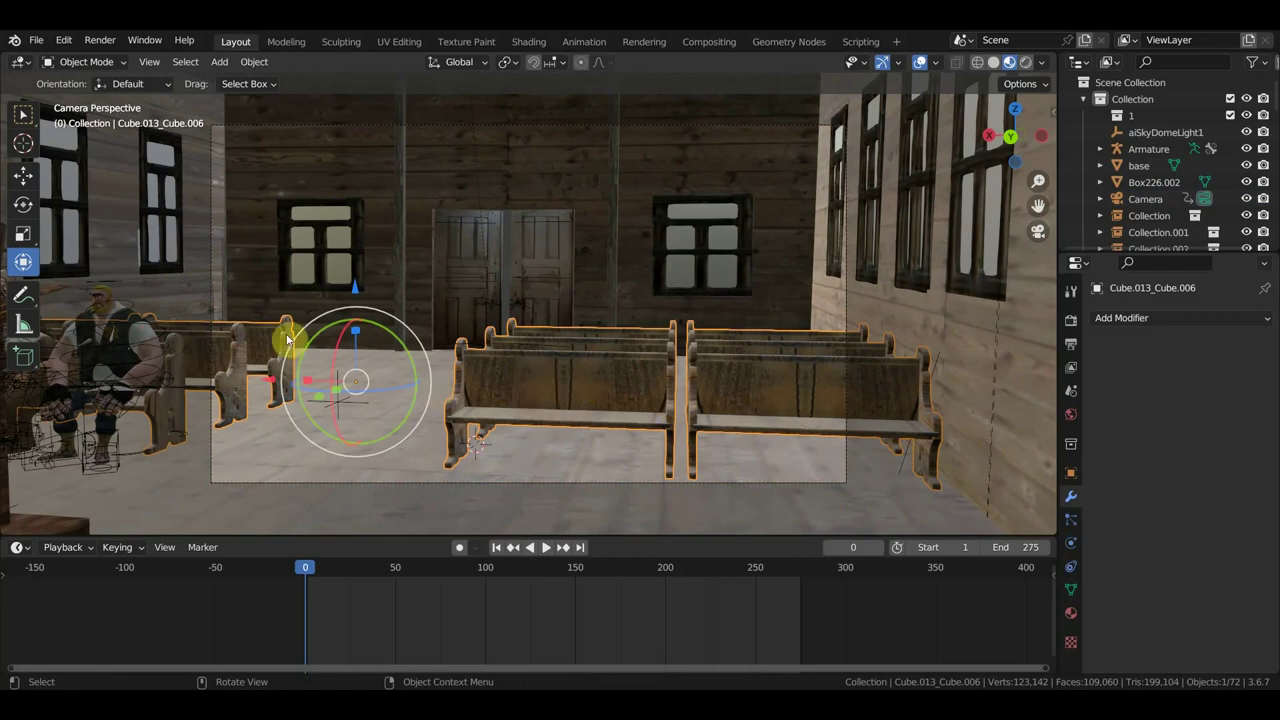
{"action": "left_click", "coordinate": [100, 62]}
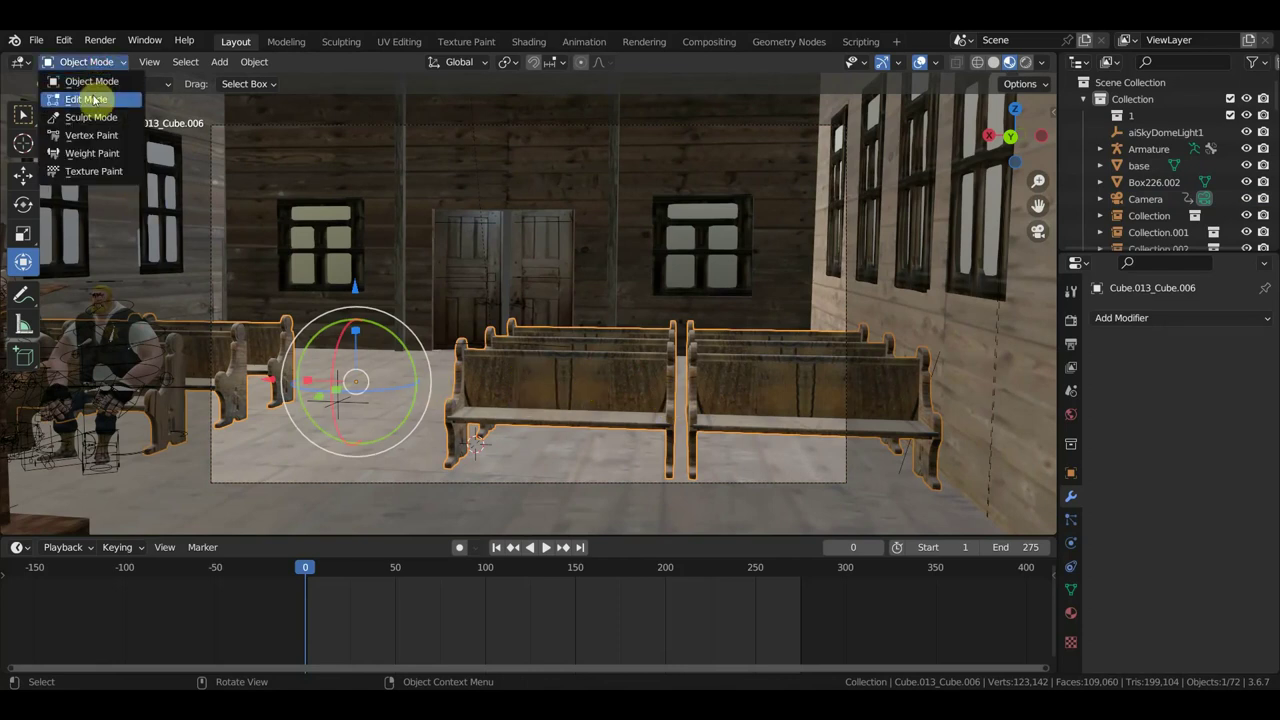
{"action": "left_click", "coordinate": [94, 100]}
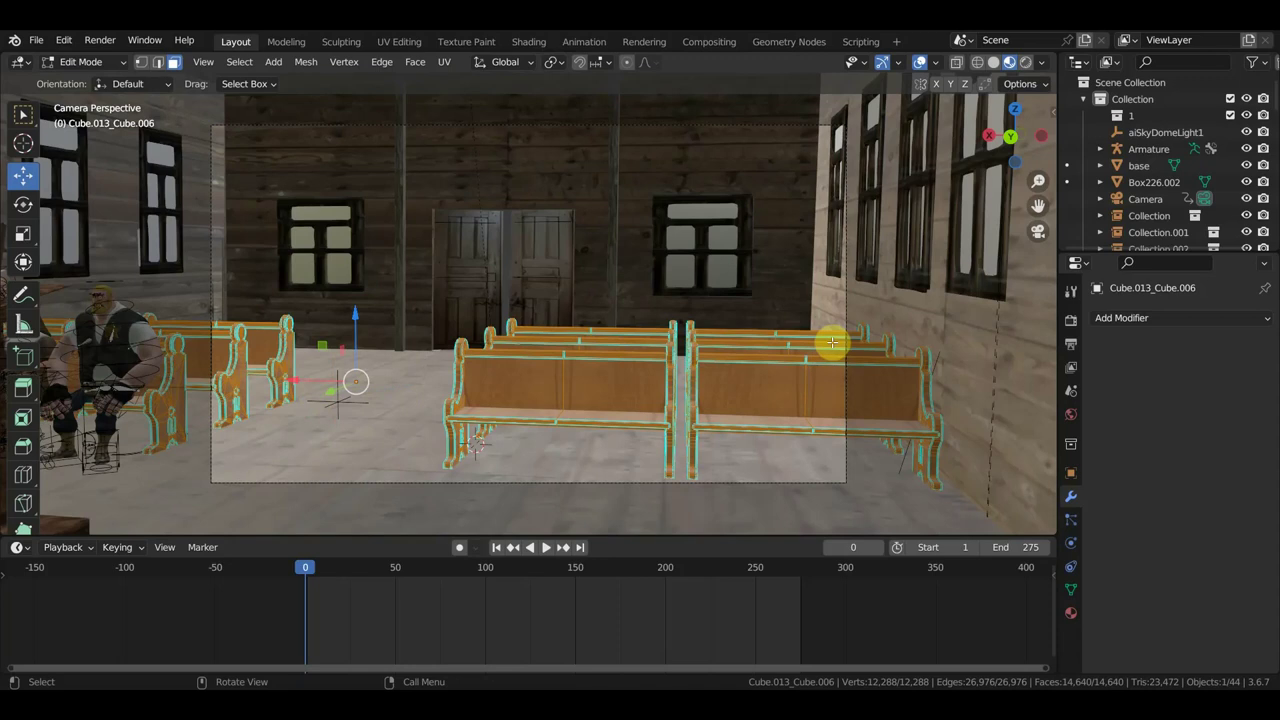
{"action": "left_click", "coordinate": [610, 307]}
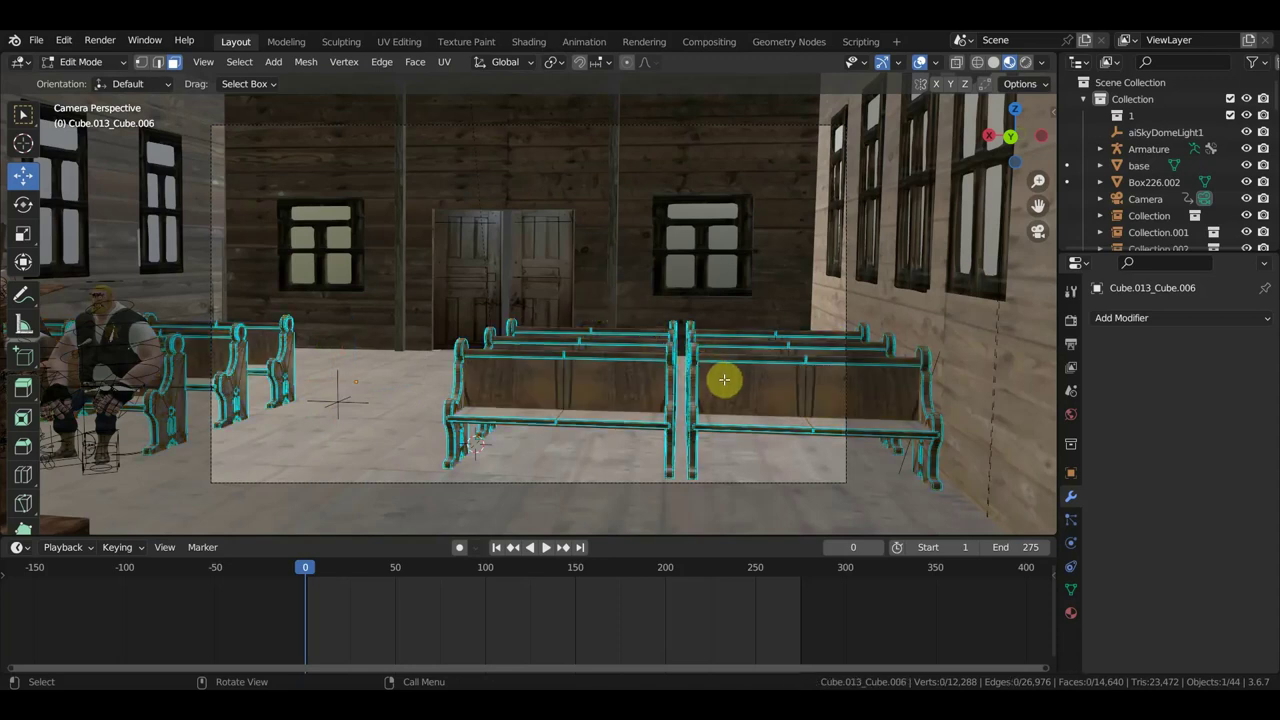
{"action": "left_click", "coordinate": [976, 63]}
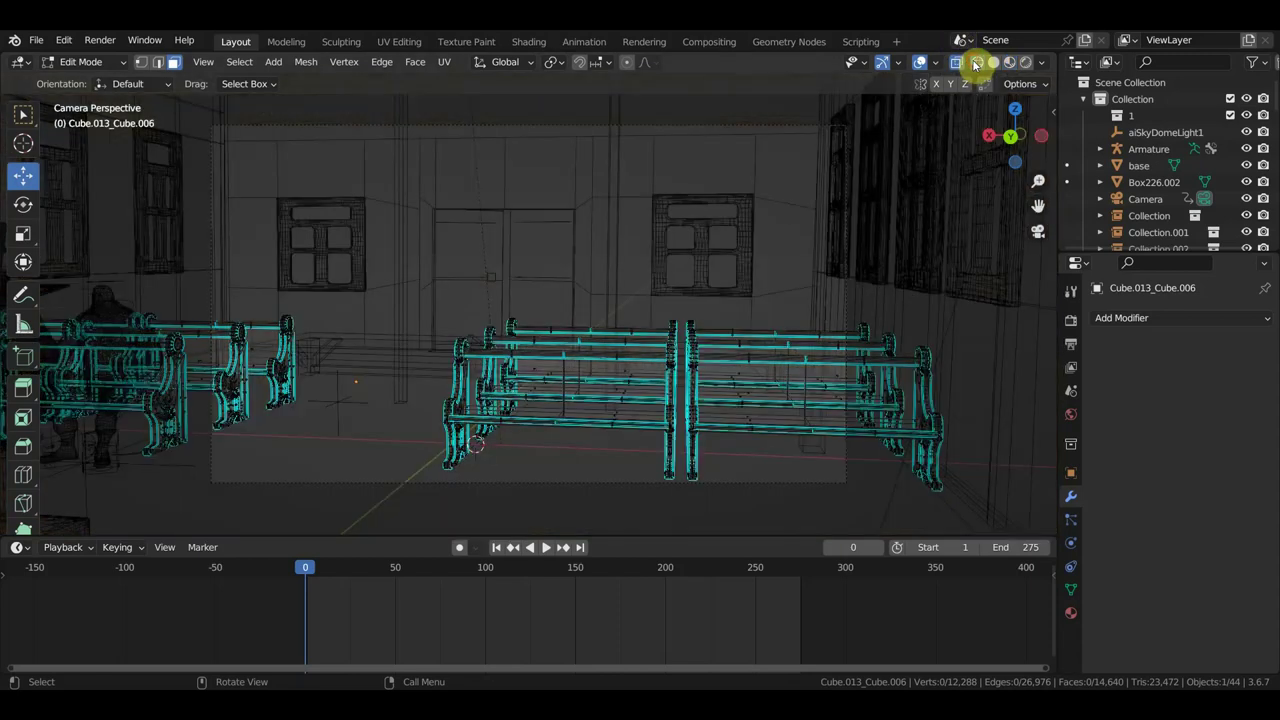
{"action": "left_click_drag", "start_coordinate": [403, 219], "coordinate": [883, 477]}
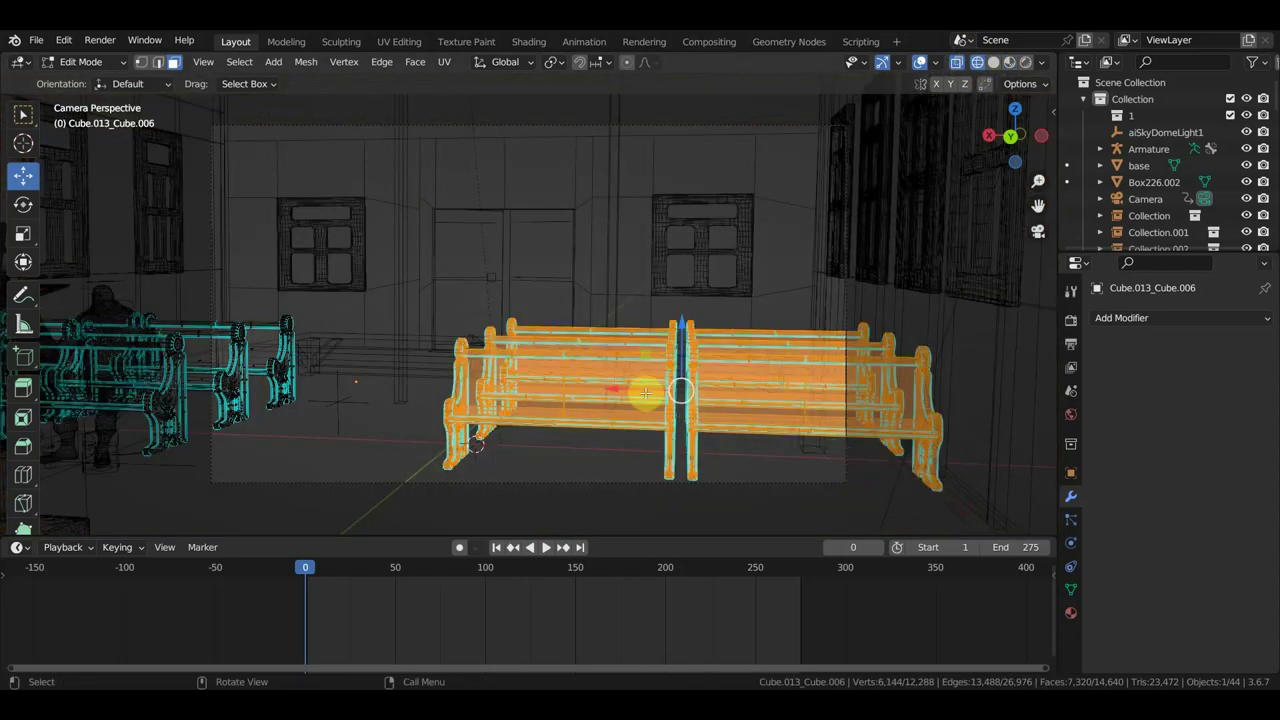
{"action": "key", "text": "g"}
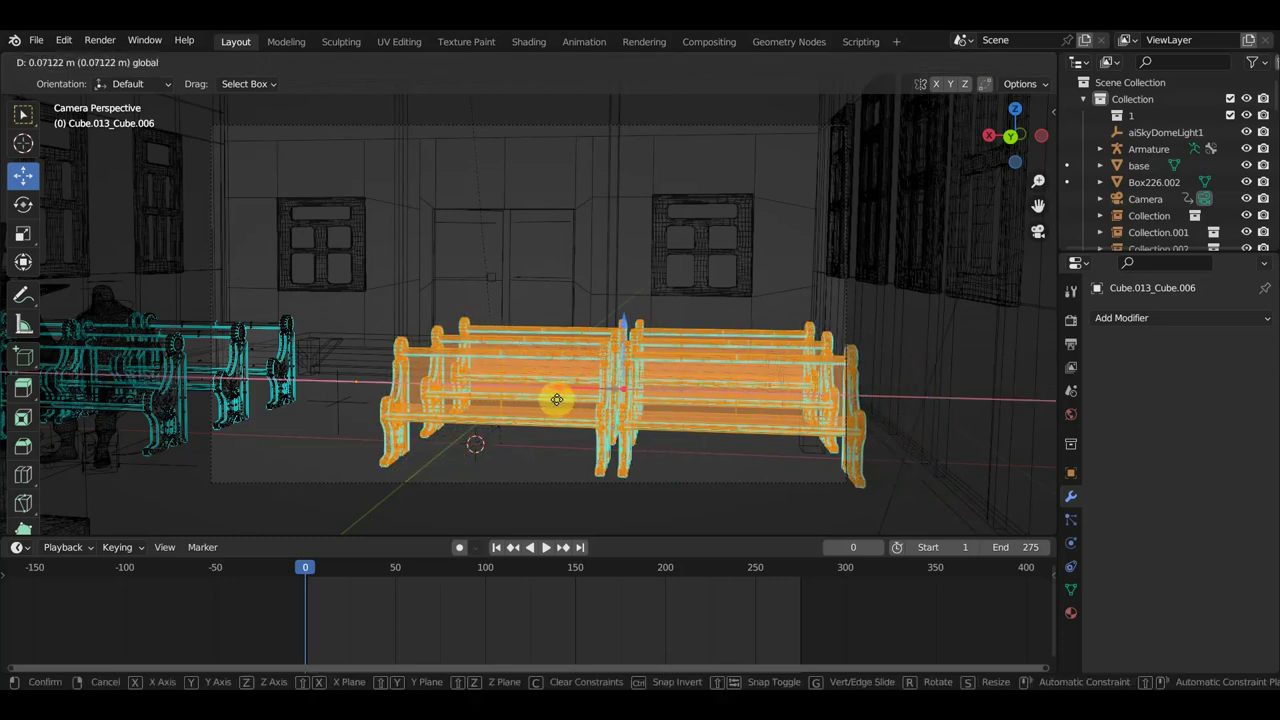
{"action": "left_click", "coordinate": [535, 409]}
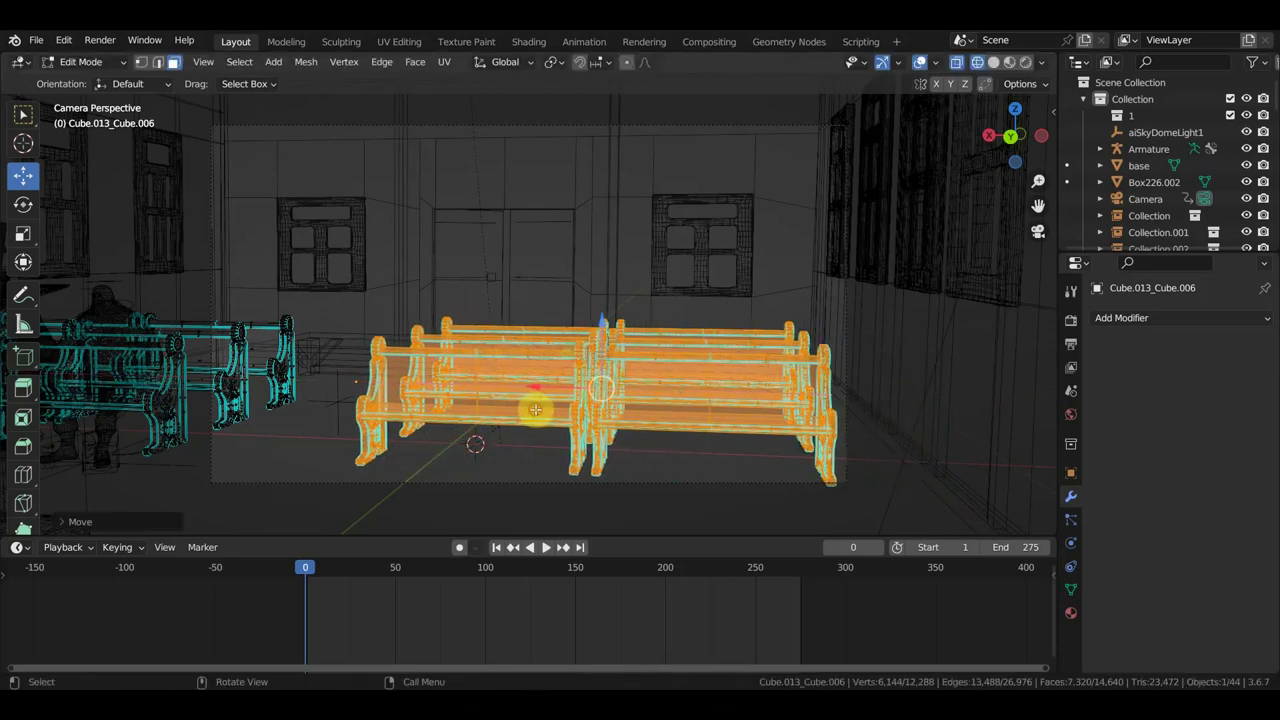
- Box-select the left group of benches and slide them right along X
{"action": "middle_click_drag", "start_coordinate": [515, 413], "coordinate": [2, 396]}
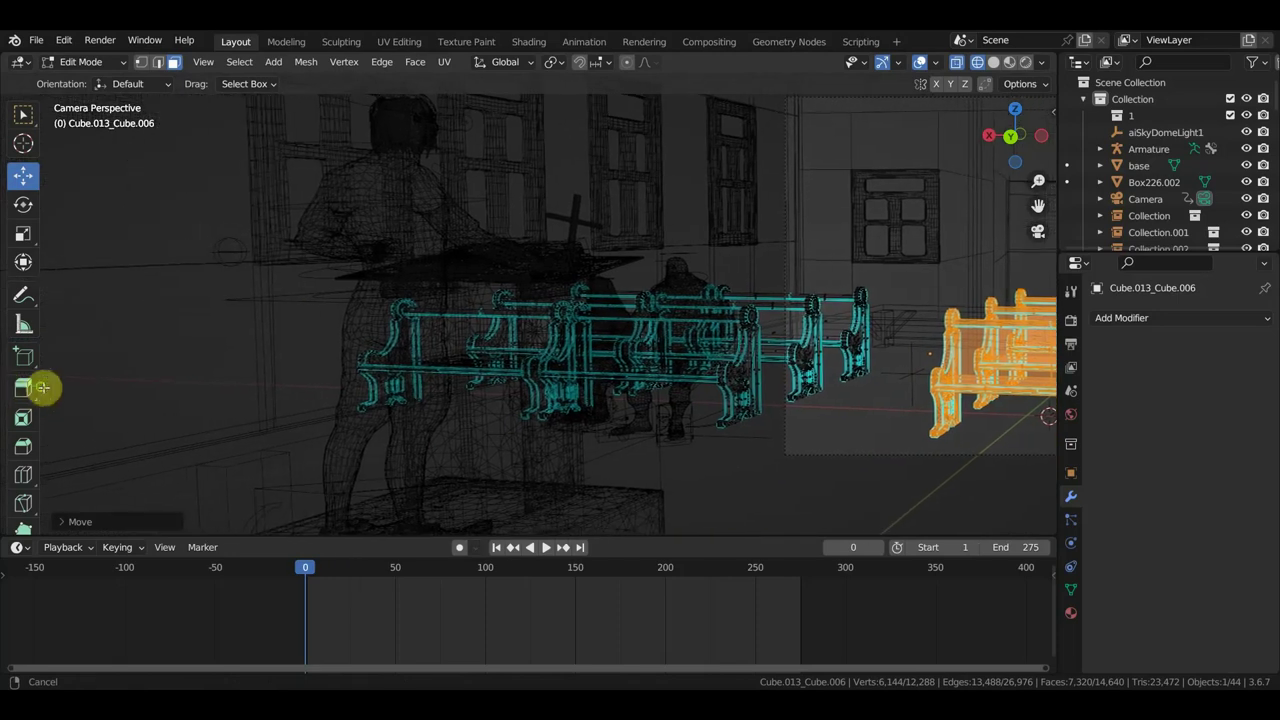
{"action": "middle_click_drag", "start_coordinate": [189, 316], "coordinate": [540, 370]}
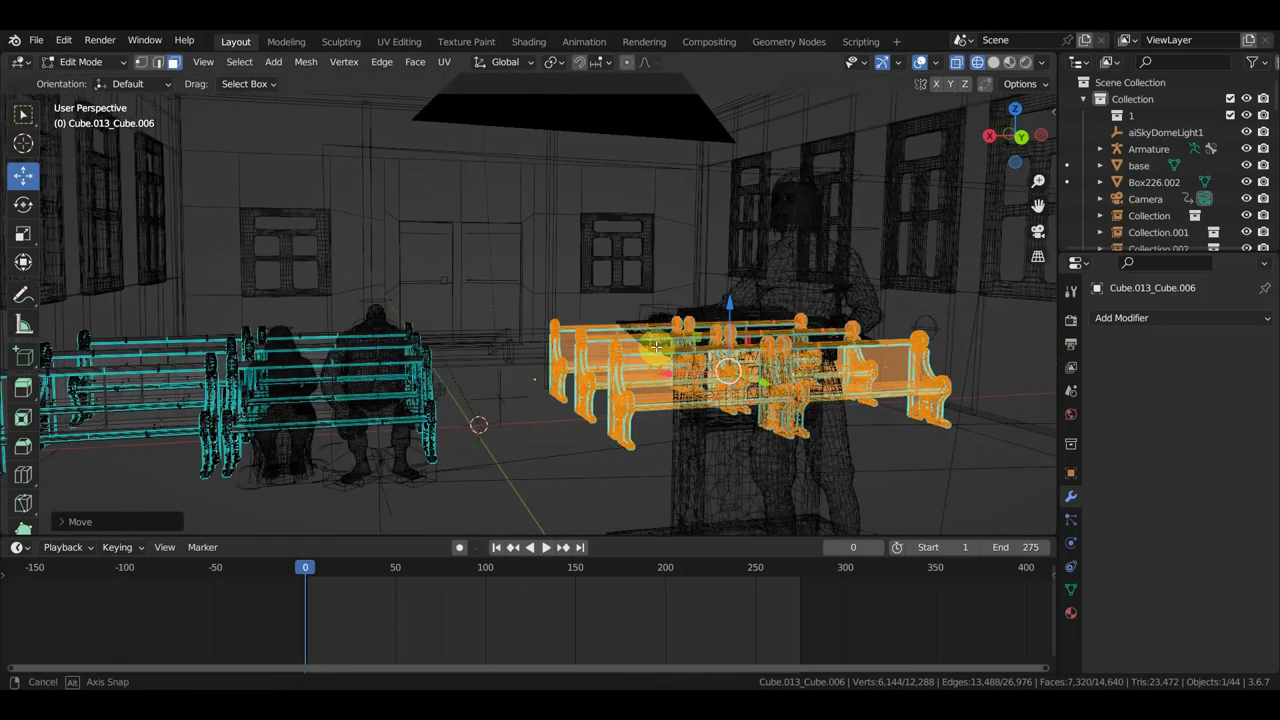
{"action": "left_click_drag", "start_coordinate": [500, 455], "coordinate": [68, 266]}
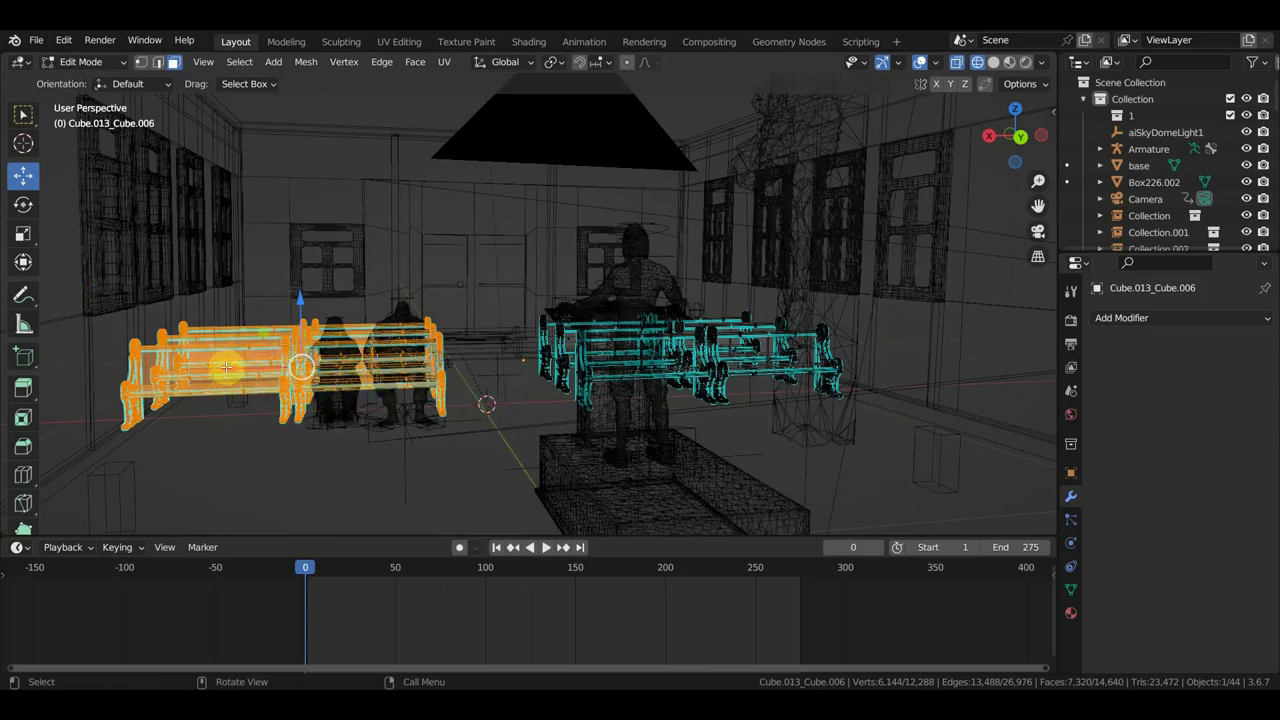
{"action": "key", "text": "g"}
{"action": "key", "text": "x"}
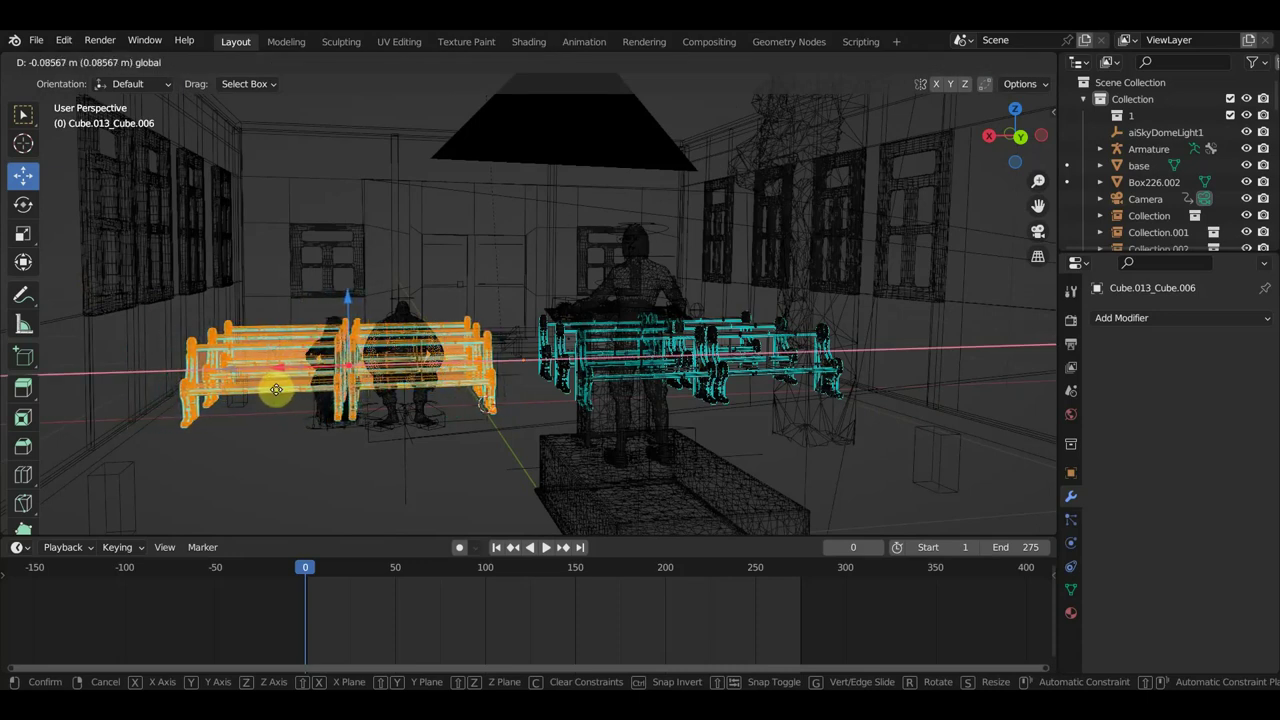
{"action": "left_click", "coordinate": [271, 386]}
{"action": "mouse_move", "coordinate": [271, 386]}
{"action": "middle_mouse_down"}
{"action": "mouse_move", "coordinate": [314, 363]}
{"action": "mouse_move", "coordinate": [253, 378]}
{"action": "mouse_move", "coordinate": [213, 358]}
{"action": "mouse_move", "coordinate": [227, 380]}
{"action": "middle_mouse_up"}
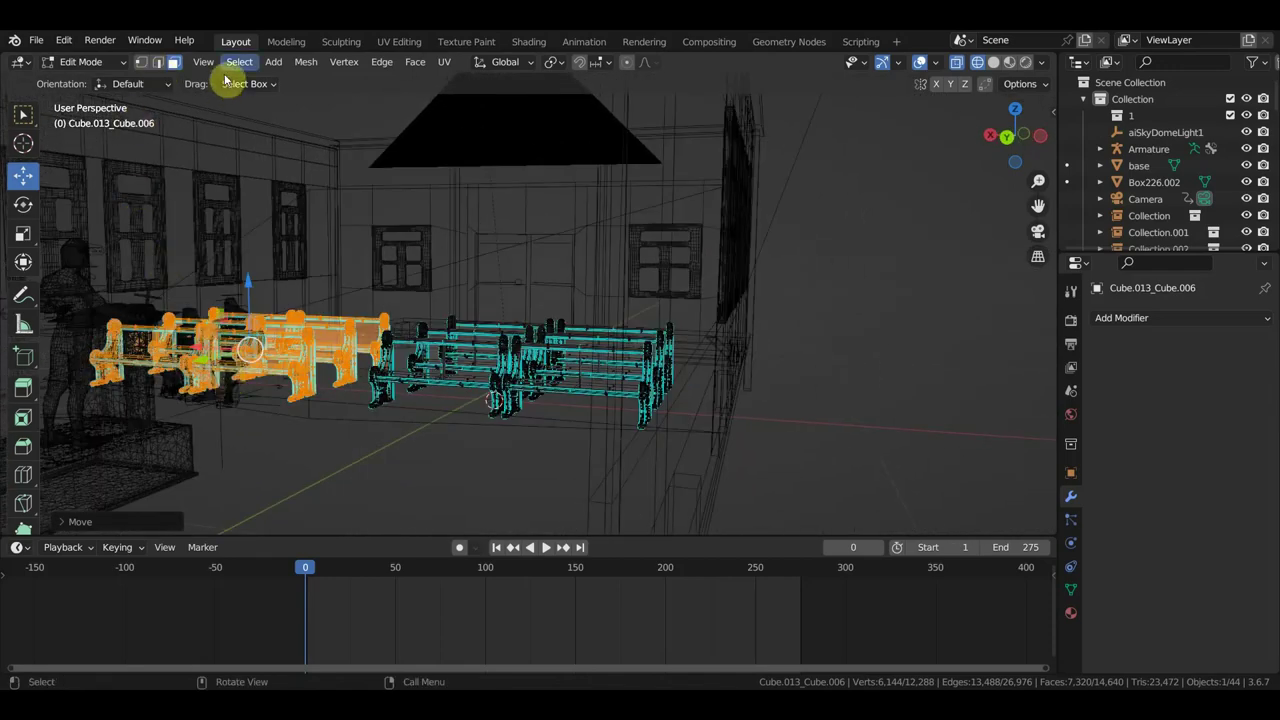
{"action": "left_click", "coordinate": [82, 62]}
- Return to Object Mode and show the church in Material Preview shading
{"action": "left_click", "coordinate": [88, 82]}
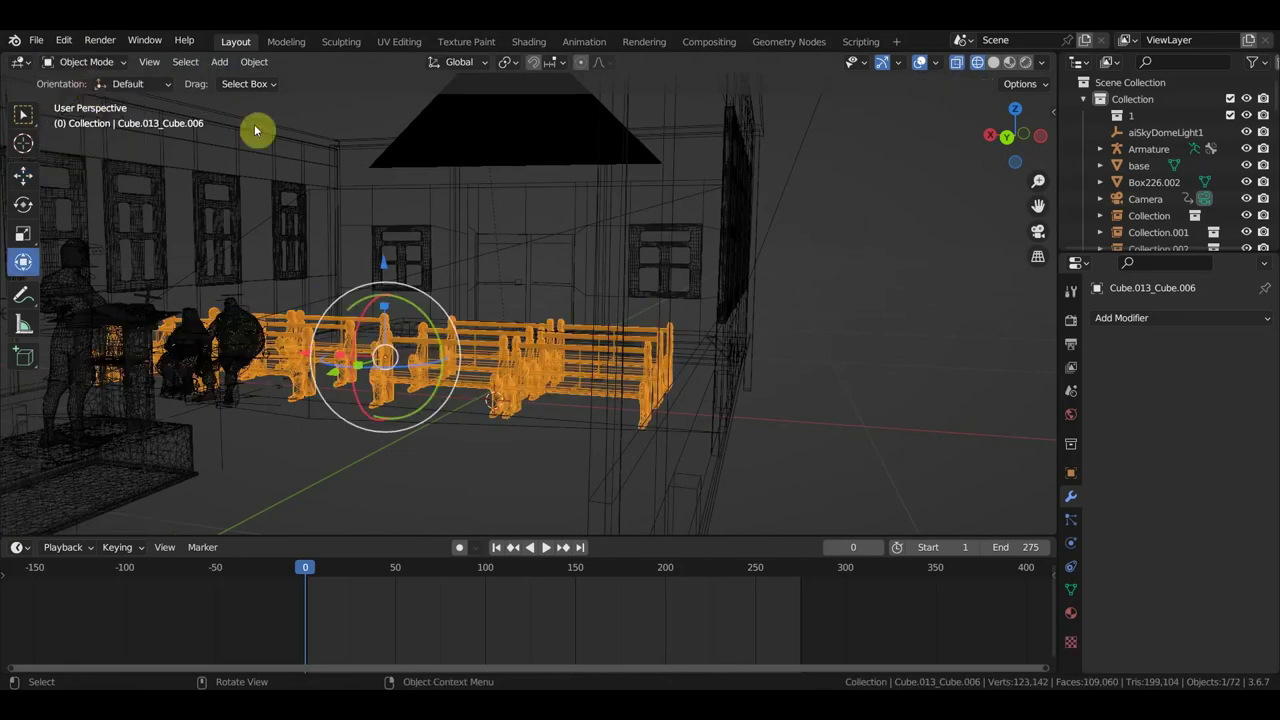
{"action": "left_click", "coordinate": [1011, 62]}
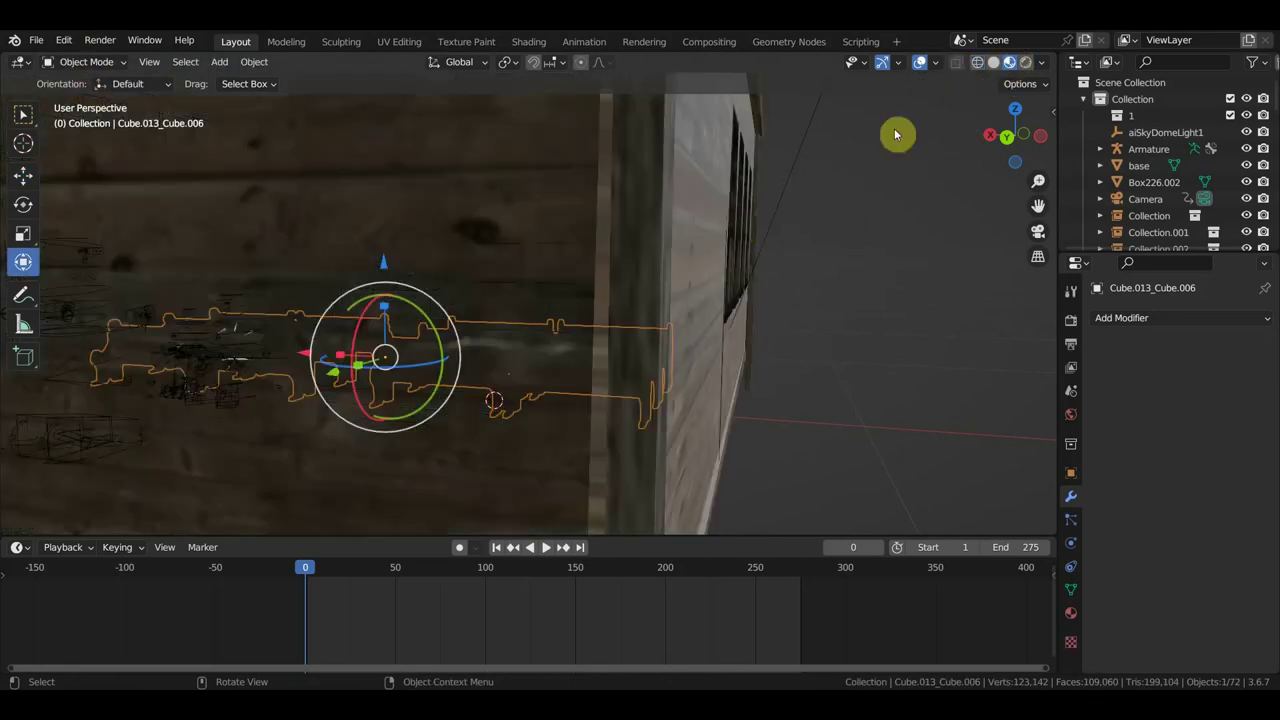
{"action": "scroll", "coordinate": [471, 323], "scroll_direction": "up", "scroll_amount": 3}
{"action": "scroll", "coordinate": [580, 311], "scroll_direction": "up", "scroll_amount": 2}
{"action": "scroll", "coordinate": [626, 271], "scroll_direction": "up", "scroll_amount": 1}
{"action": "scroll", "coordinate": [614, 279], "scroll_direction": "down", "scroll_amount": 1}
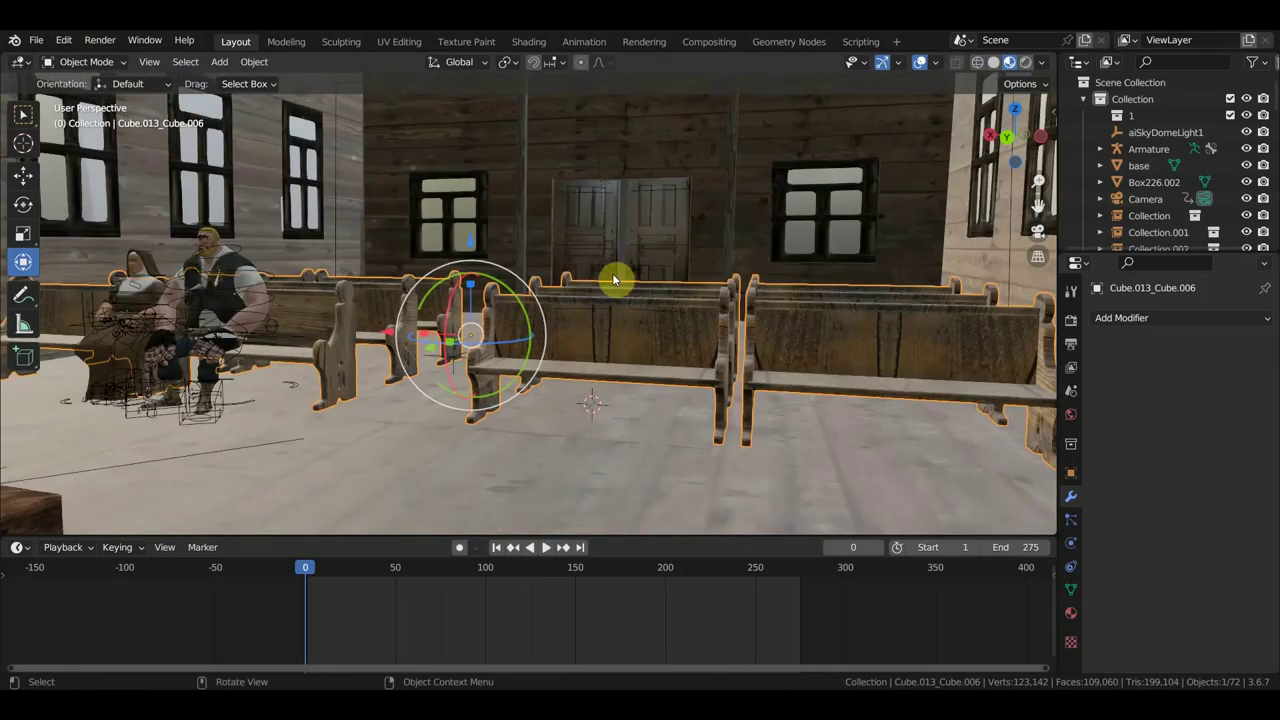
{"action": "mouse_move", "coordinate": [614, 279]}
{"action": "middle_mouse_down"}
{"action": "mouse_move", "coordinate": [593, 288]}
{"action": "mouse_move", "coordinate": [706, 294]}
{"action": "mouse_move", "coordinate": [550, 344]}
{"action": "middle_mouse_up"}
- Shift the seated man and nun together about 0.06 m along X, nun to X 0.26398 m
{"action": "left_click", "coordinate": [531, 362]}
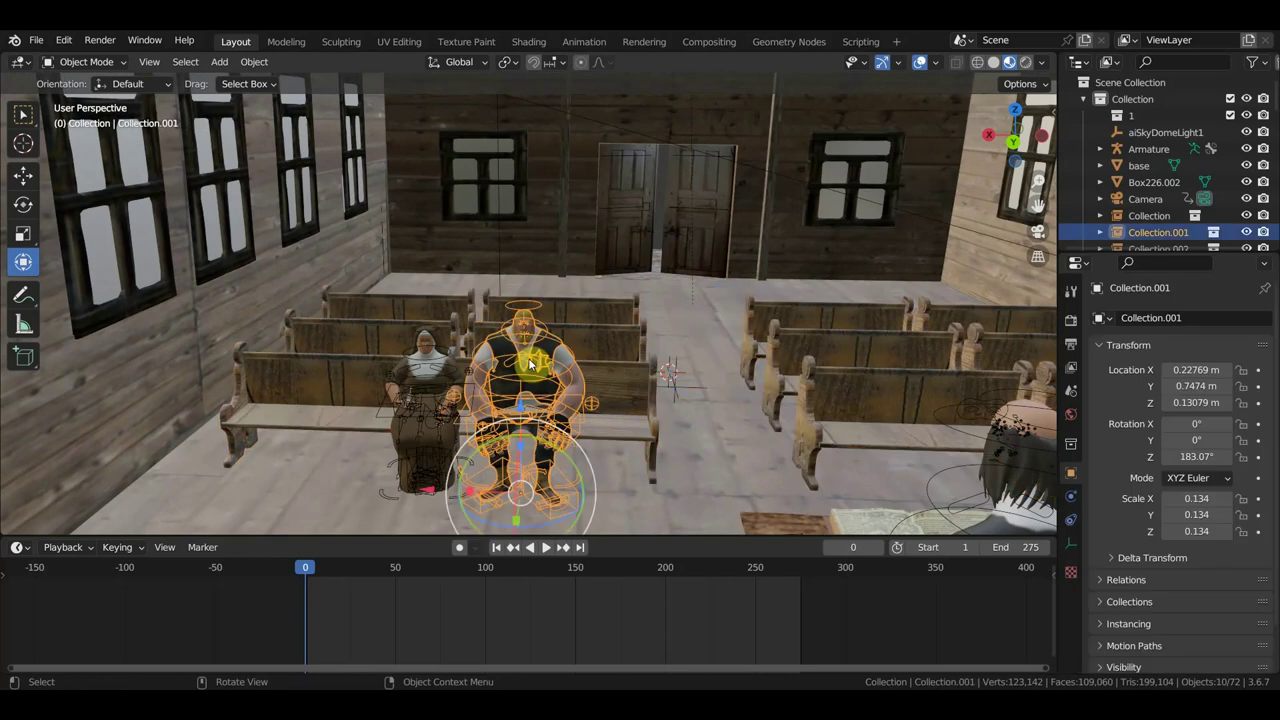
{"action": "left_click", "coordinate": [430, 400], "text": "shift"}
{"action": "left_click_drag", "start_coordinate": [392, 488], "coordinate": [443, 494]}
{"action": "mouse_move", "coordinate": [443, 494]}
{"action": "middle_mouse_down"}
{"action": "mouse_move", "coordinate": [500, 434]}
{"action": "mouse_move", "coordinate": [451, 398]}
{"action": "mouse_move", "coordinate": [461, 370]}
{"action": "middle_mouse_up"}
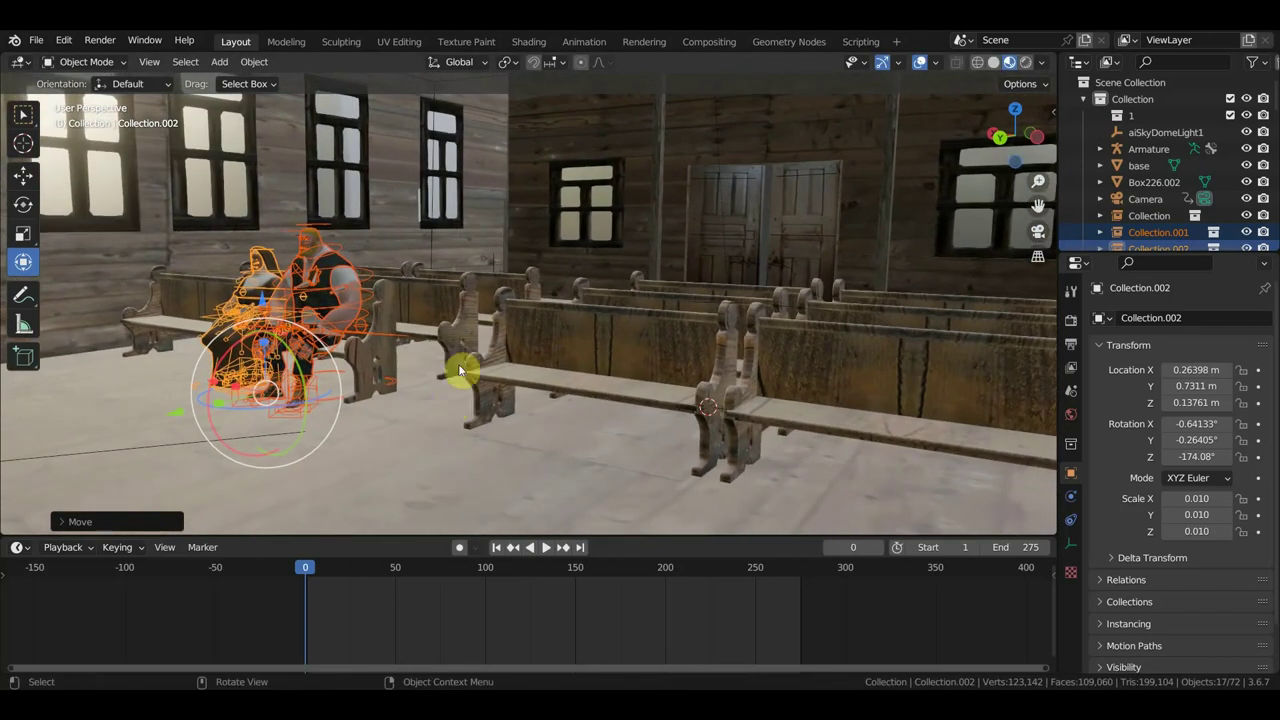
{"action": "left_click", "coordinate": [36, 40]}
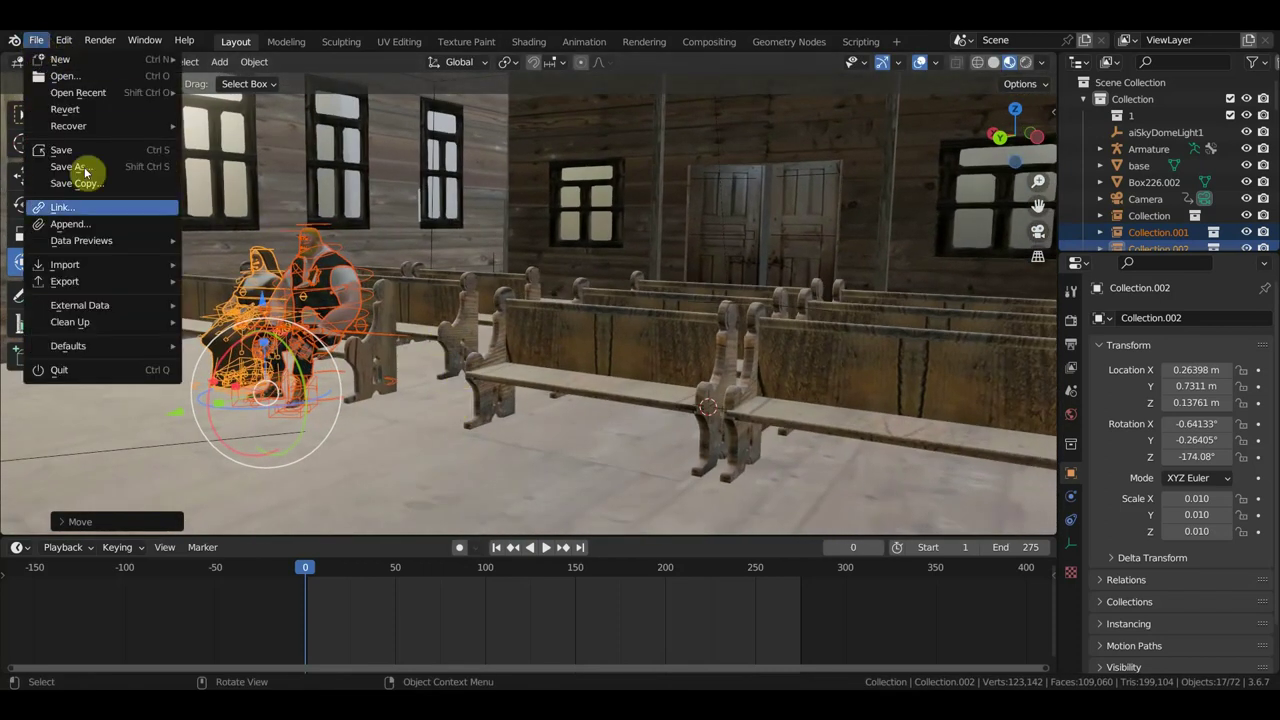
- Start File > Link and find the western hero's church file in the recent 'герой запада' folder
{"action": "left_click", "coordinate": [80, 207]}
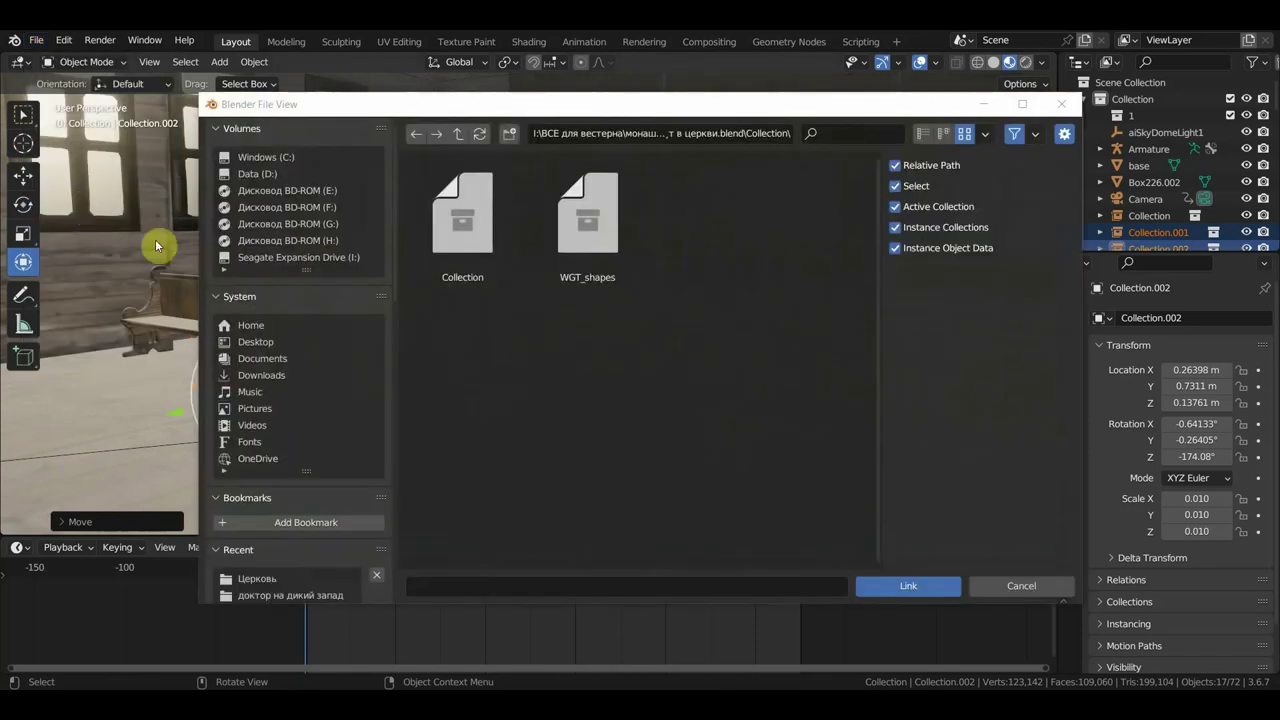
{"action": "scroll", "coordinate": [320, 555], "scroll_direction": "down", "scroll_amount": 3}
{"action": "scroll", "coordinate": [309, 566], "scroll_direction": "down", "scroll_amount": 3}
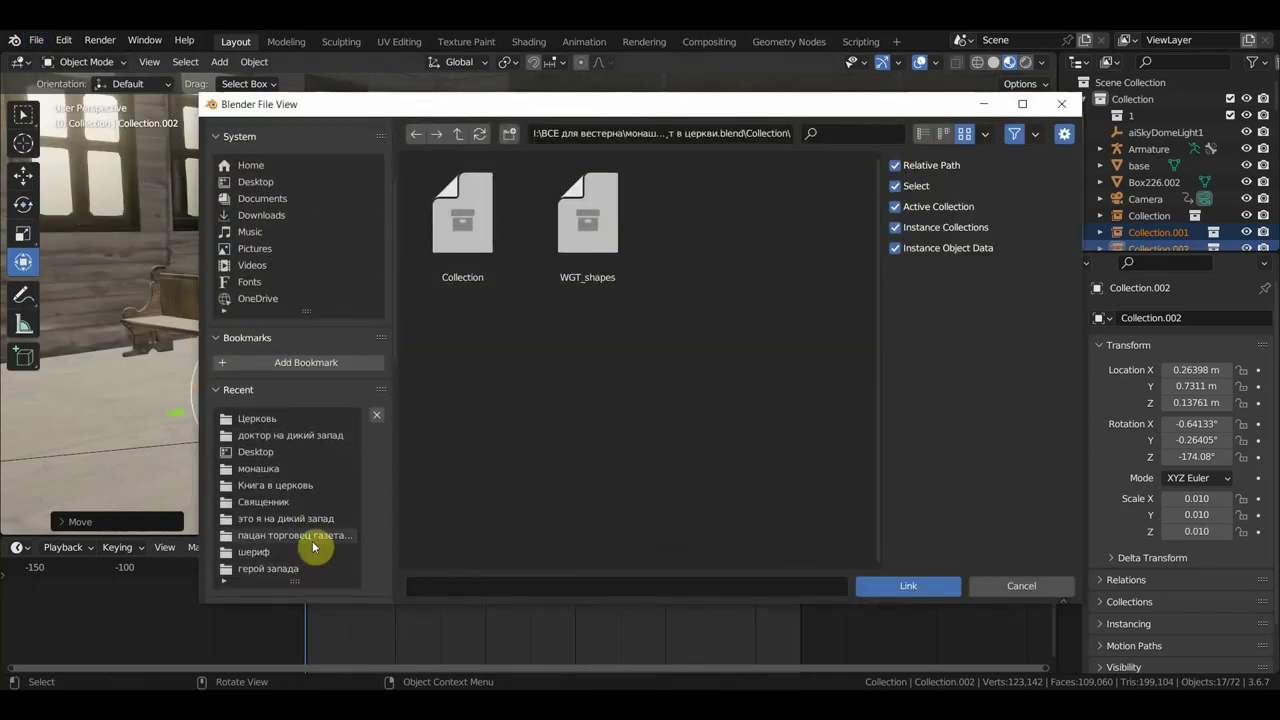
{"action": "left_click", "coordinate": [293, 572]}
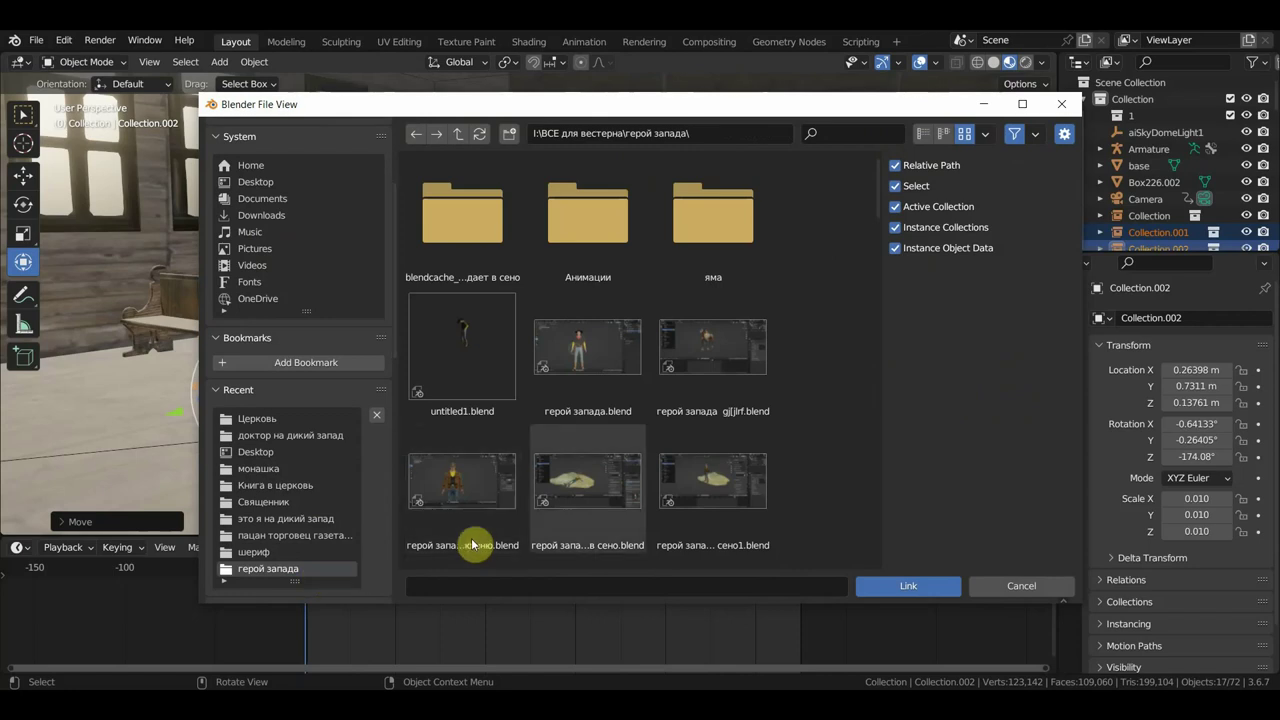
{"action": "scroll", "coordinate": [557, 463], "scroll_direction": "down", "scroll_amount": 2}
{"action": "scroll", "coordinate": [577, 452], "scroll_direction": "down", "scroll_amount": 2}
{"action": "scroll", "coordinate": [580, 450], "scroll_direction": "down", "scroll_amount": 2}
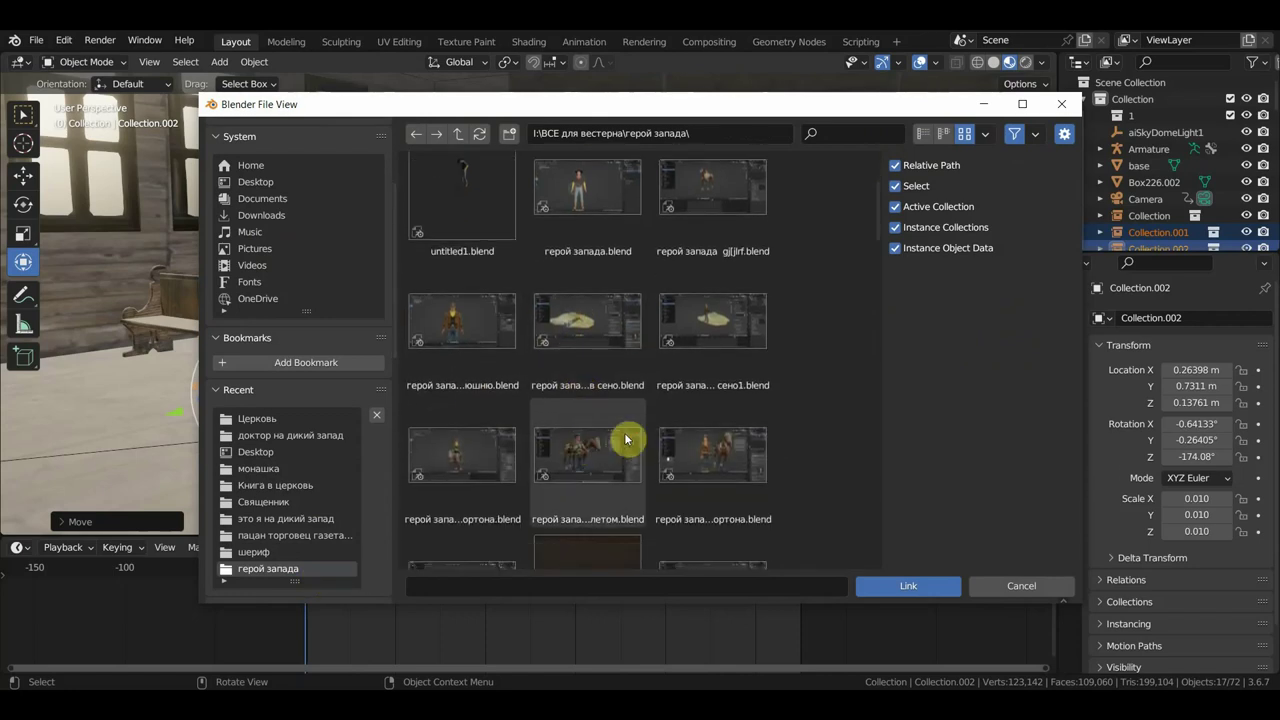
{"action": "scroll", "coordinate": [628, 438], "scroll_direction": "down", "scroll_amount": 2}
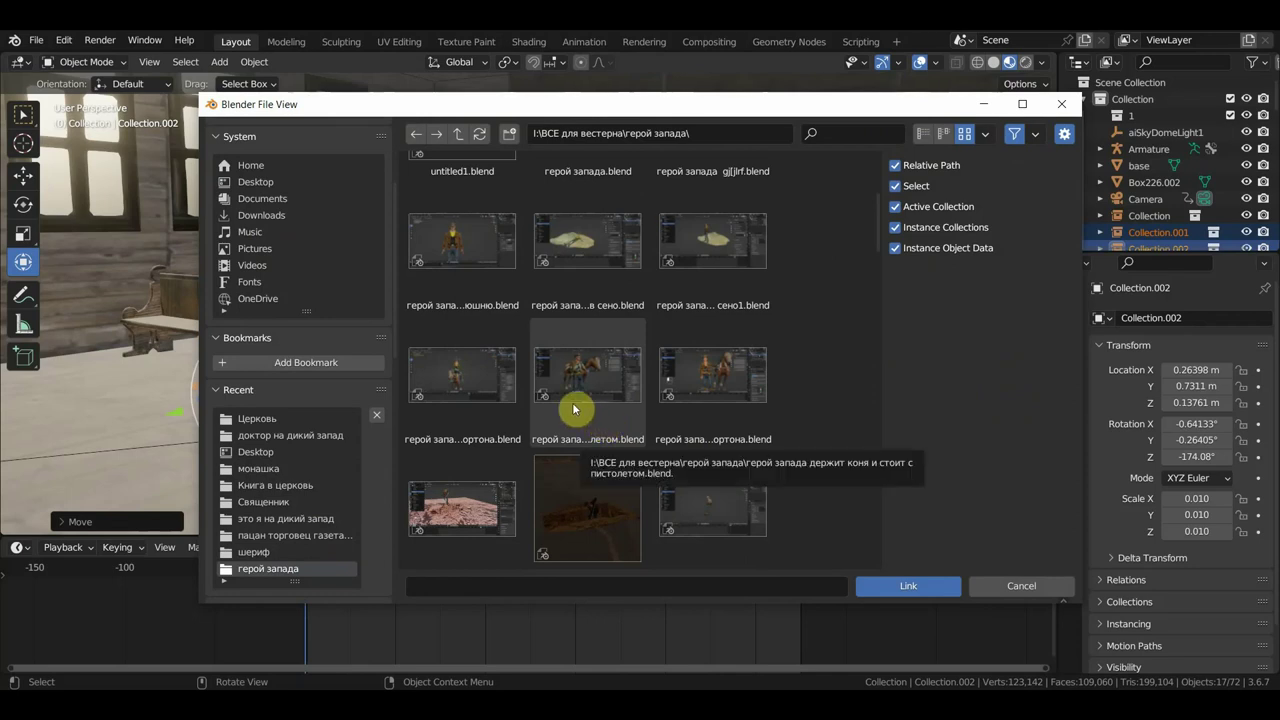
{"action": "scroll", "coordinate": [558, 418], "scroll_direction": "down", "scroll_amount": 2}
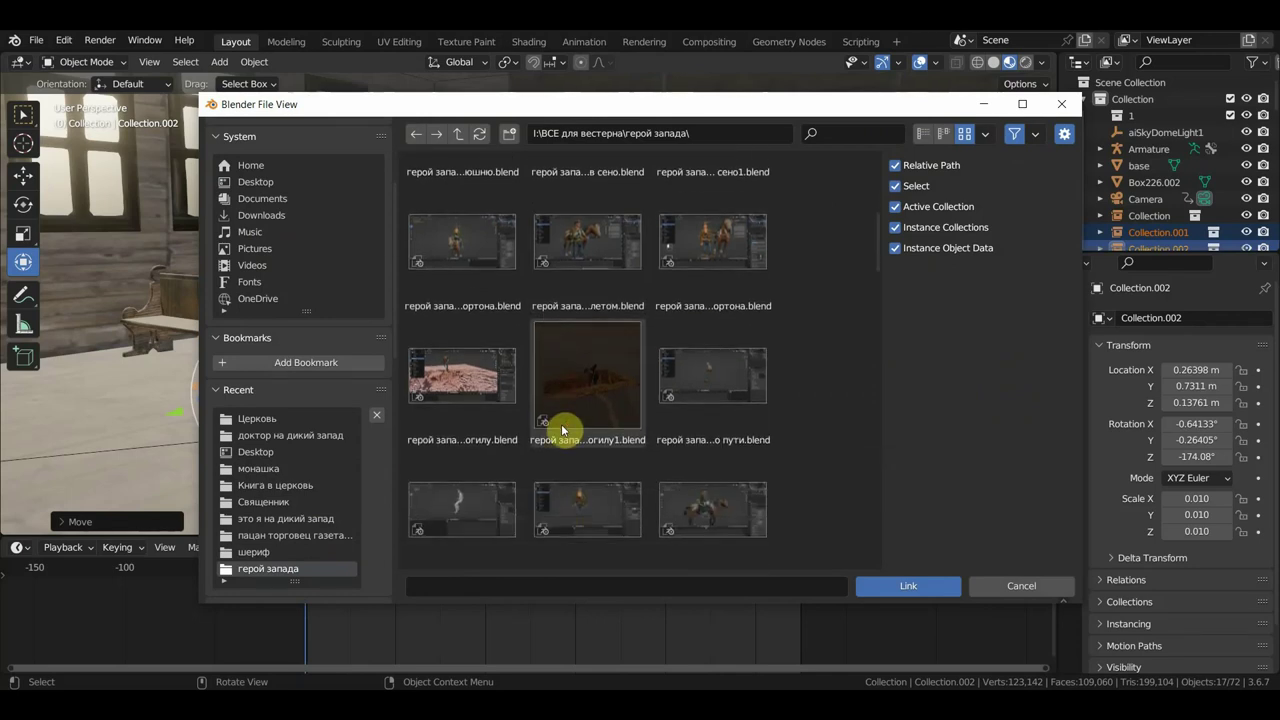
{"action": "scroll", "coordinate": [592, 432], "scroll_direction": "down", "scroll_amount": 1}
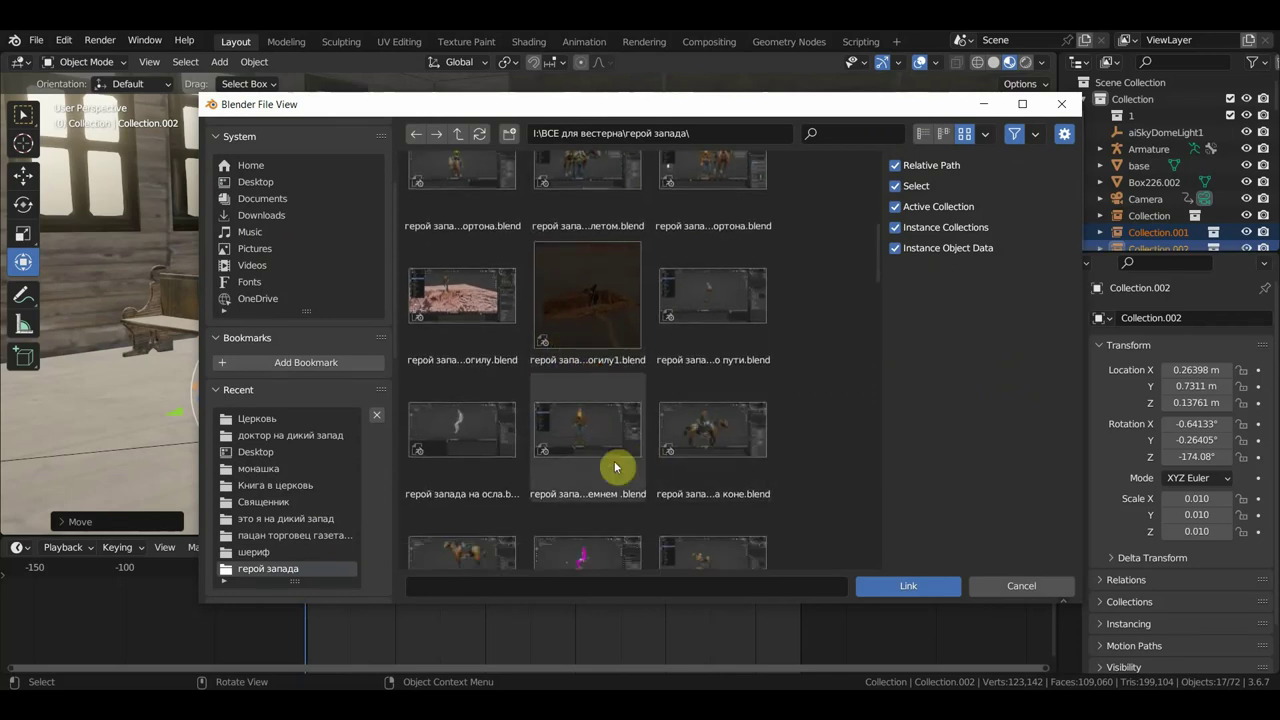
{"action": "scroll", "coordinate": [640, 488], "scroll_direction": "down", "scroll_amount": 1}
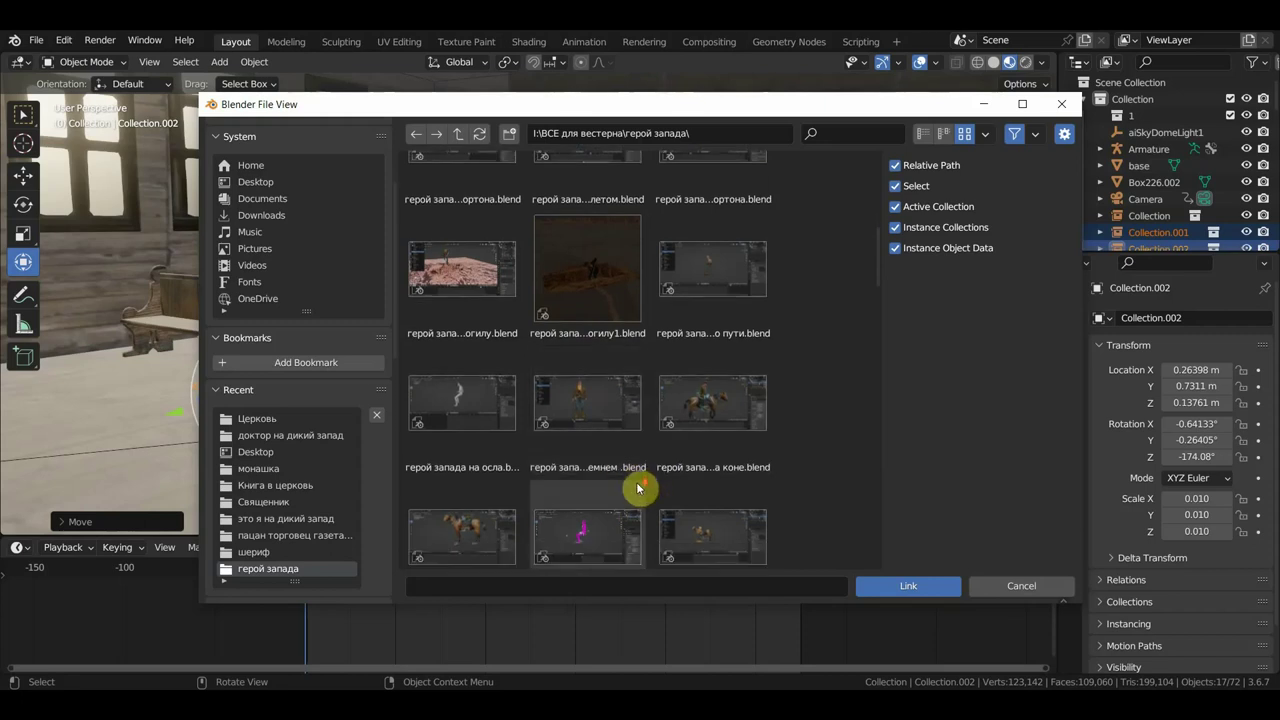
{"action": "scroll", "coordinate": [675, 463], "scroll_direction": "down", "scroll_amount": 1}
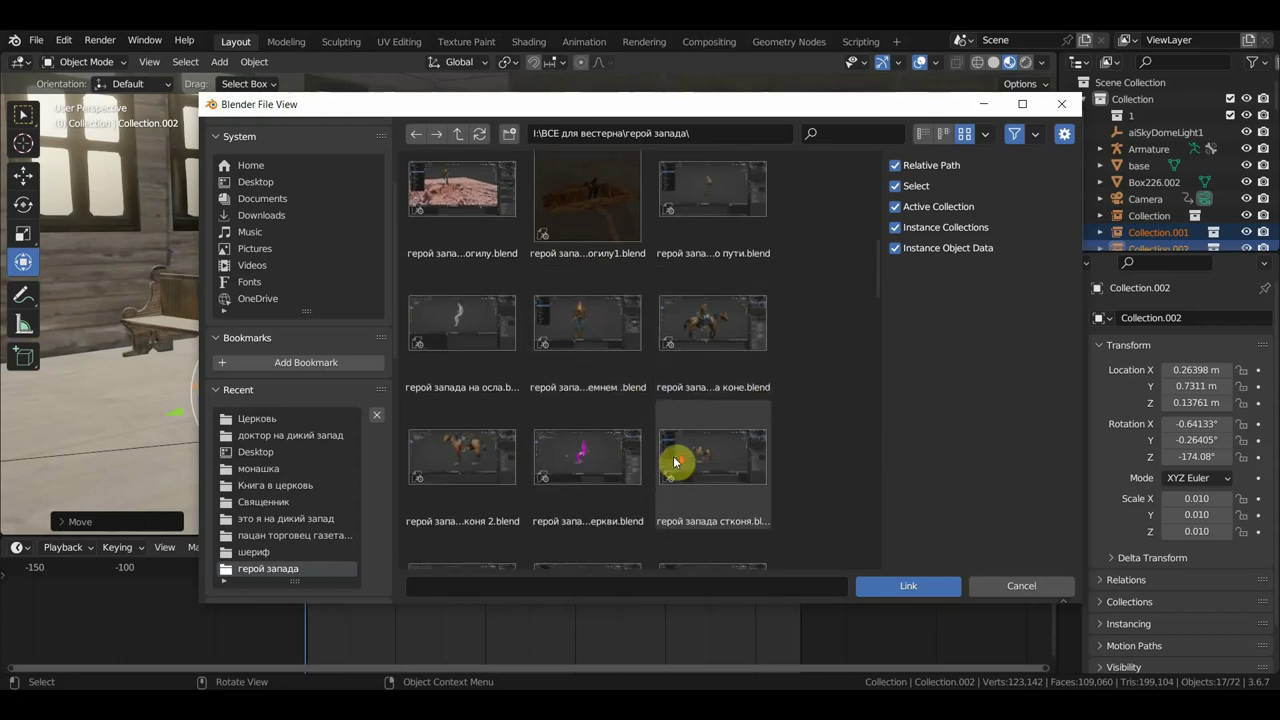
{"action": "scroll", "coordinate": [580, 518], "scroll_direction": "down", "scroll_amount": 2}
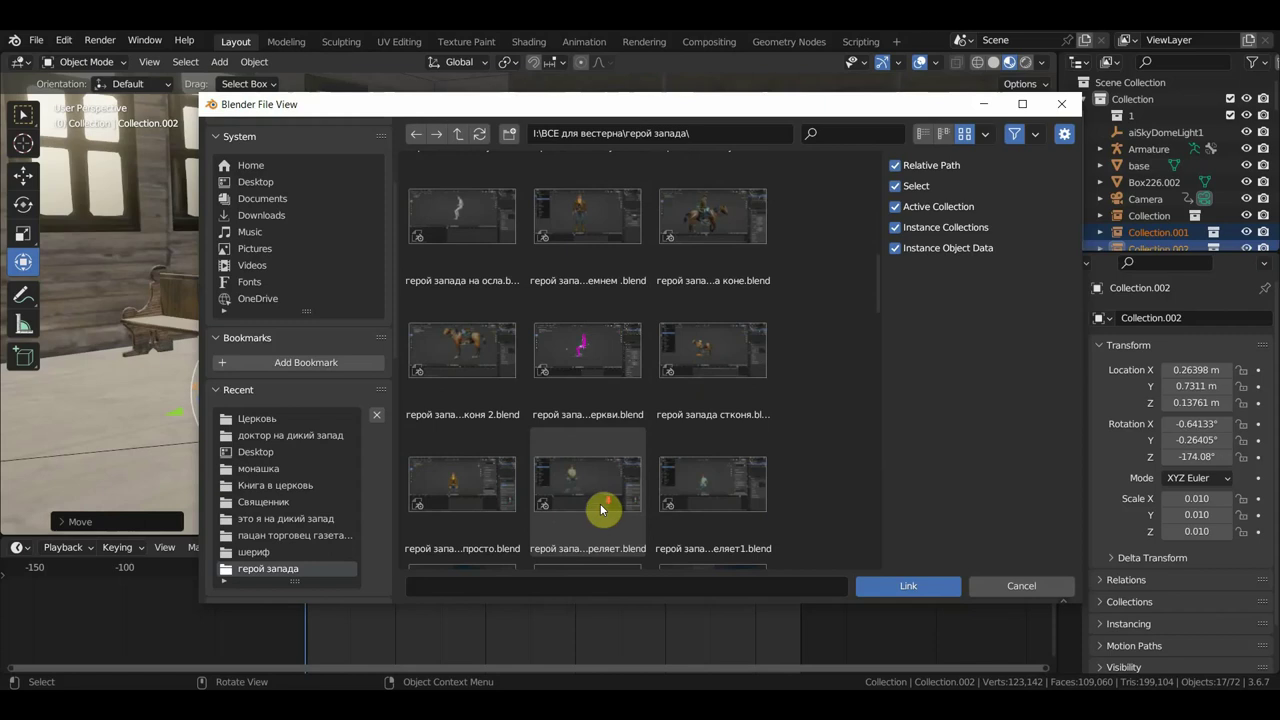
{"action": "scroll", "coordinate": [601, 510], "scroll_direction": "down", "scroll_amount": 1}
{"action": "scroll", "coordinate": [618, 496], "scroll_direction": "down", "scroll_amount": 2}
{"action": "scroll", "coordinate": [640, 485], "scroll_direction": "down", "scroll_amount": 2}
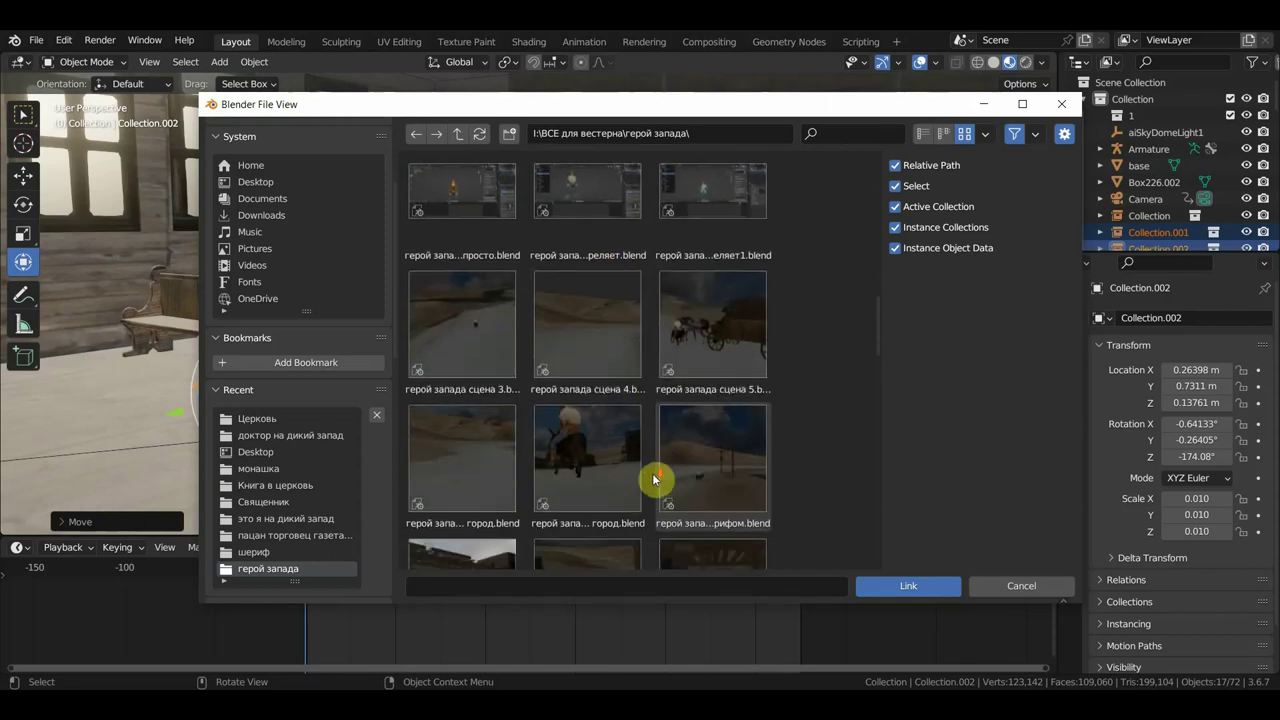
{"action": "scroll", "coordinate": [652, 482], "scroll_direction": "down", "scroll_amount": 2}
{"action": "scroll", "coordinate": [652, 482], "scroll_direction": "down", "scroll_amount": 2}
{"action": "scroll", "coordinate": [654, 485], "scroll_direction": "down", "scroll_amount": 2}
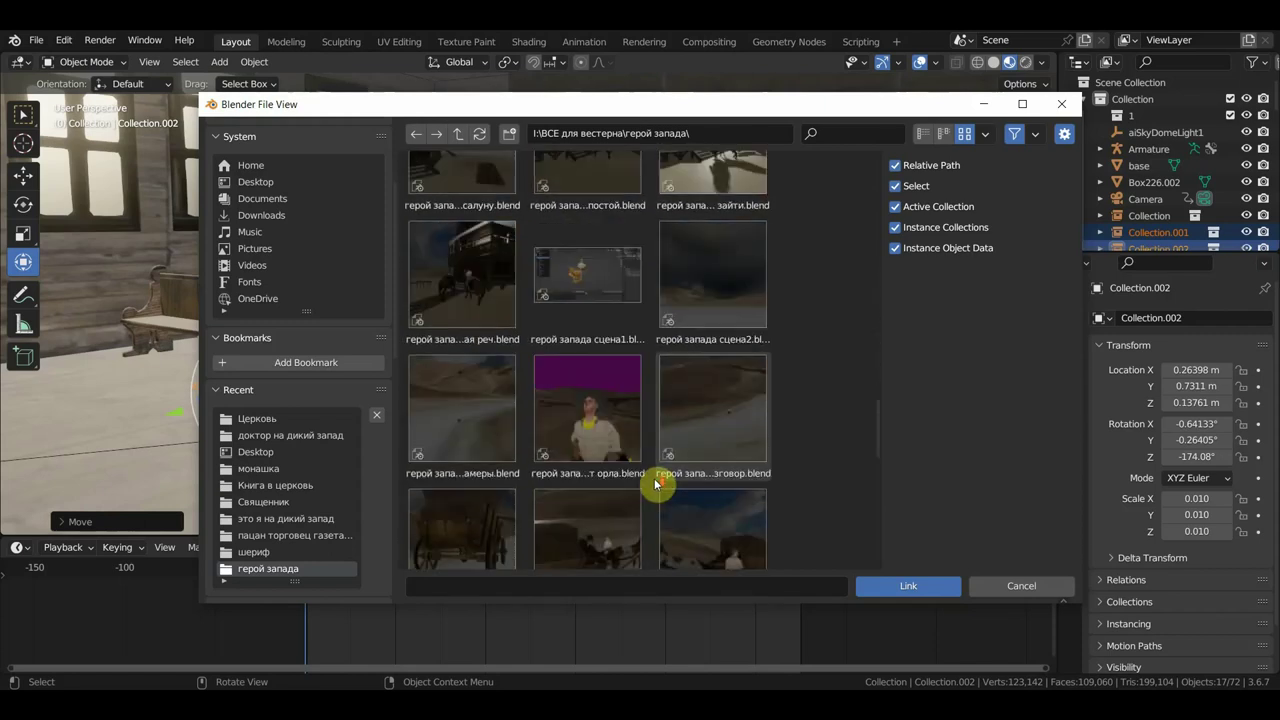
{"action": "scroll", "coordinate": [654, 485], "scroll_direction": "down", "scroll_amount": 2}
{"action": "scroll", "coordinate": [655, 485], "scroll_direction": "down", "scroll_amount": 1}
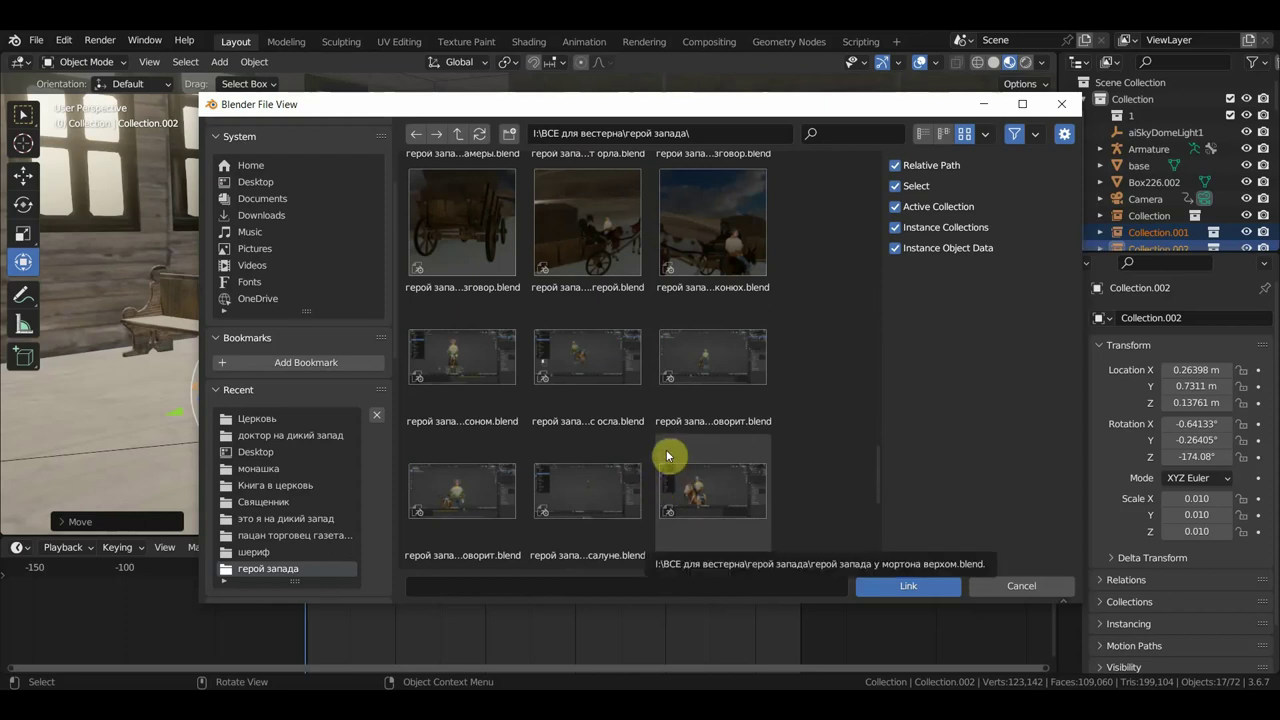
{"action": "scroll", "coordinate": [686, 446], "scroll_direction": "down", "scroll_amount": 1}
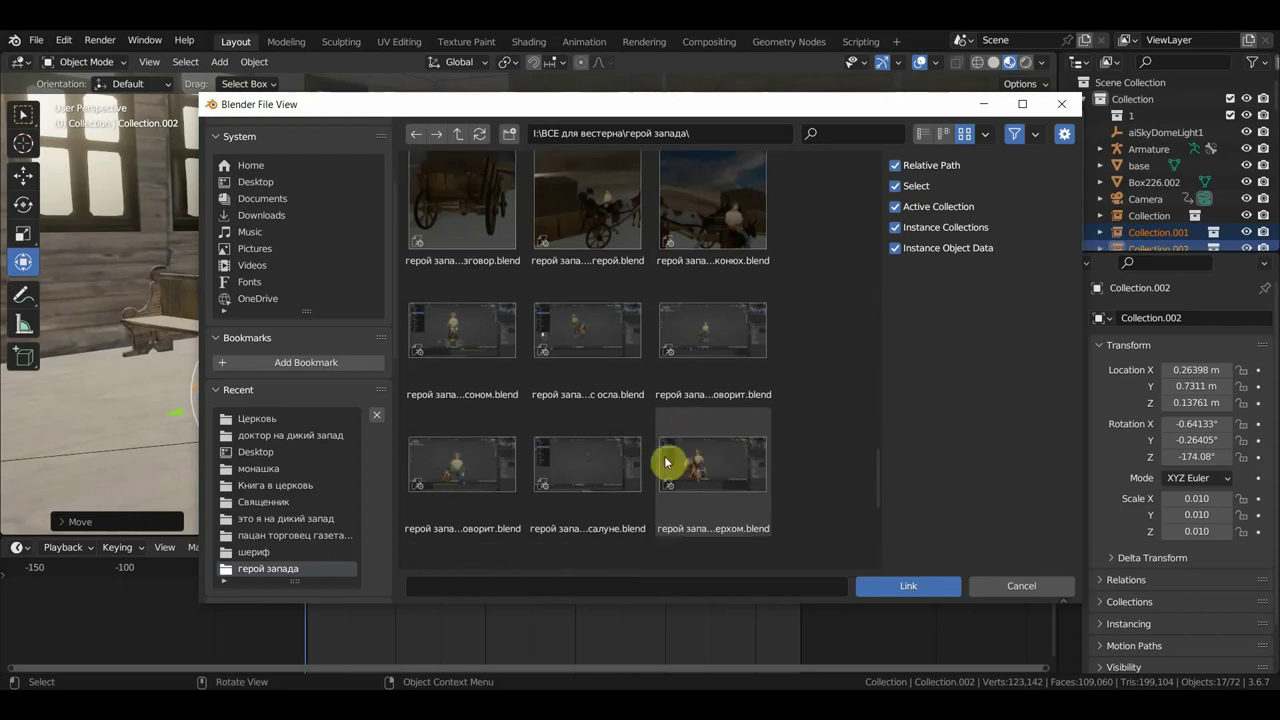
{"action": "scroll", "coordinate": [627, 479], "scroll_direction": "up", "scroll_amount": 1}
{"action": "scroll", "coordinate": [628, 479], "scroll_direction": "up", "scroll_amount": 1}
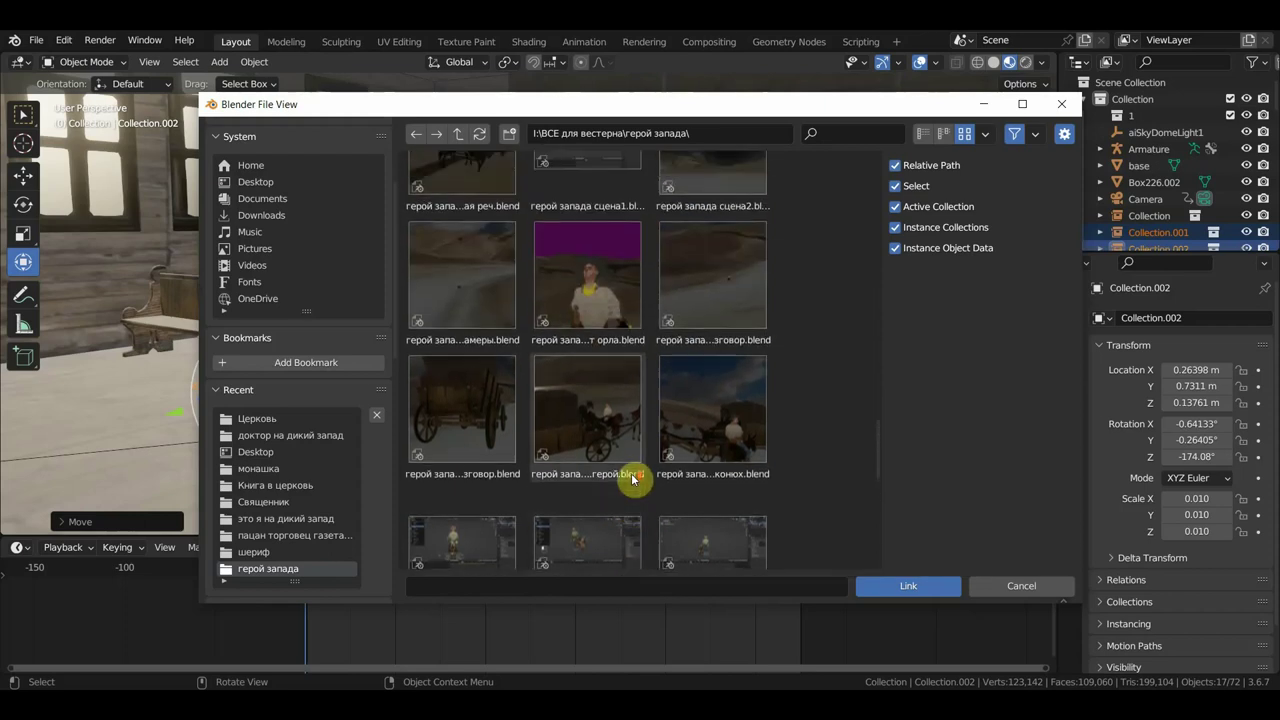
{"action": "scroll", "coordinate": [630, 478], "scroll_direction": "up", "scroll_amount": 1}
{"action": "scroll", "coordinate": [632, 478], "scroll_direction": "up", "scroll_amount": 1}
{"action": "scroll", "coordinate": [632, 478], "scroll_direction": "up", "scroll_amount": 1}
{"action": "scroll", "coordinate": [632, 478], "scroll_direction": "up", "scroll_amount": 1}
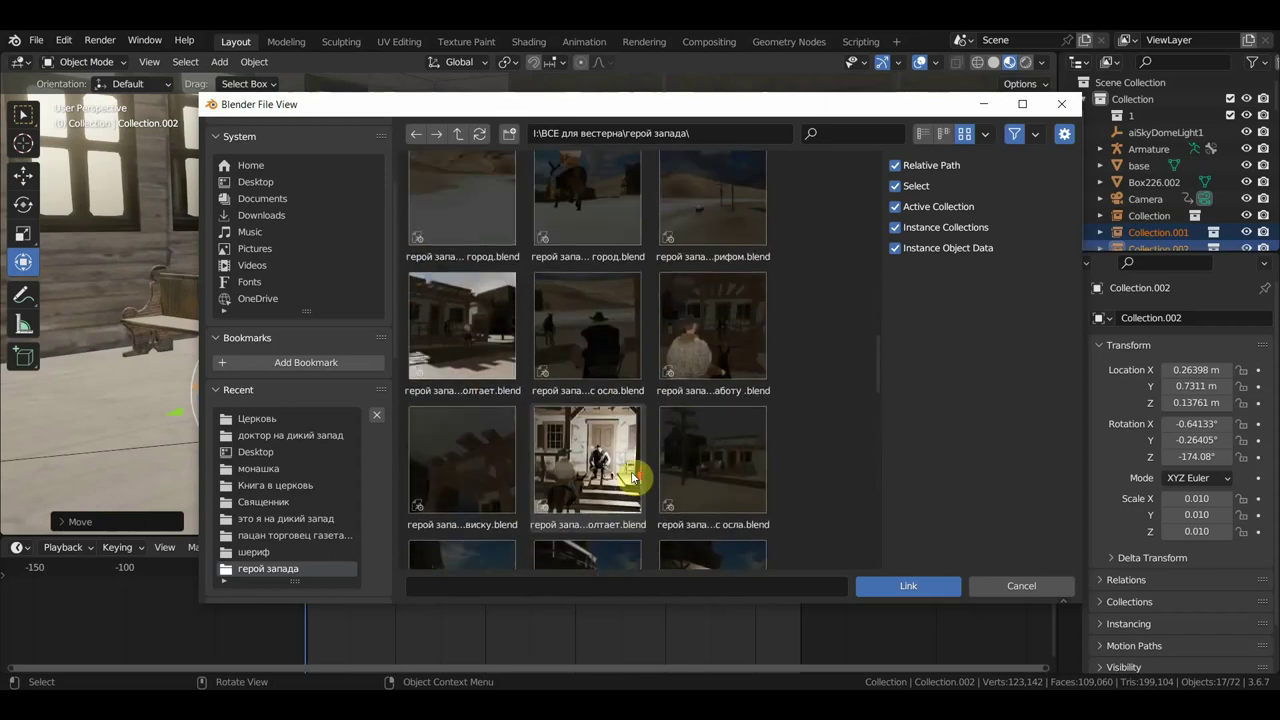
{"action": "scroll", "coordinate": [632, 478], "scroll_direction": "up", "scroll_amount": 1}
{"action": "scroll", "coordinate": [632, 478], "scroll_direction": "up", "scroll_amount": 1}
{"action": "scroll", "coordinate": [632, 478], "scroll_direction": "up", "scroll_amount": 2}
{"action": "scroll", "coordinate": [632, 478], "scroll_direction": "up", "scroll_amount": 1}
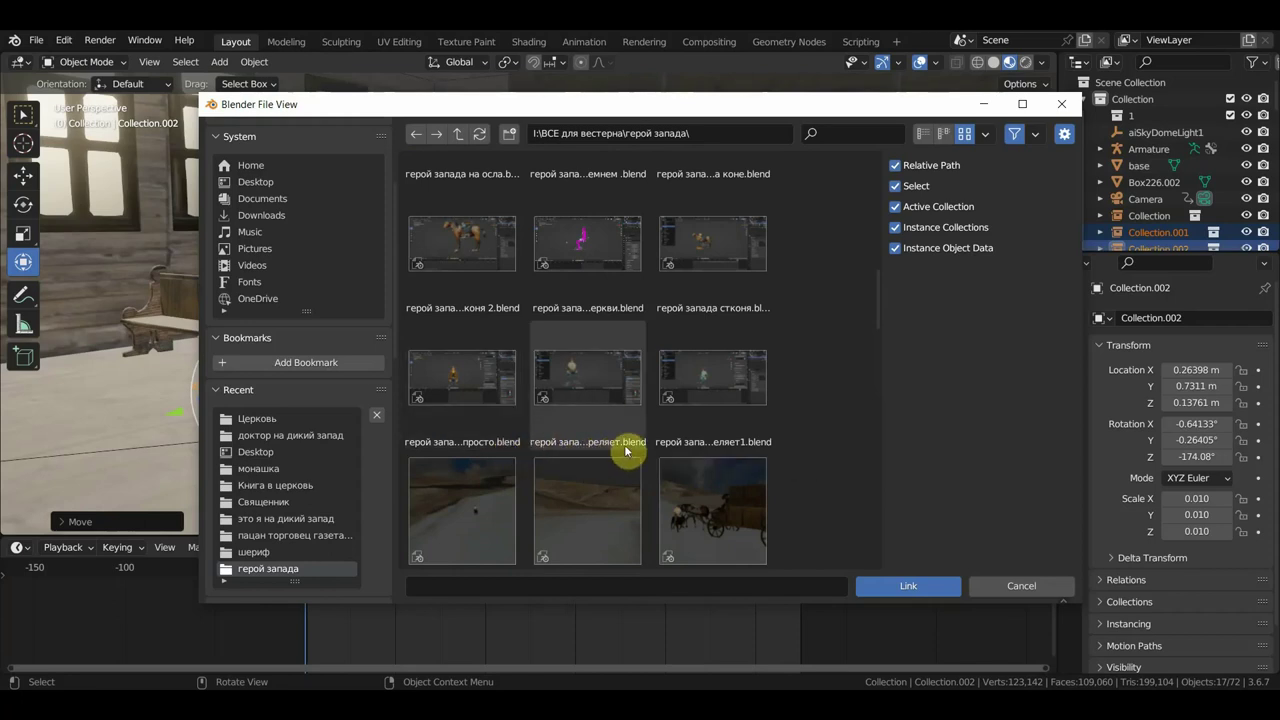
{"action": "scroll", "coordinate": [632, 443], "scroll_direction": "up", "scroll_amount": 1}
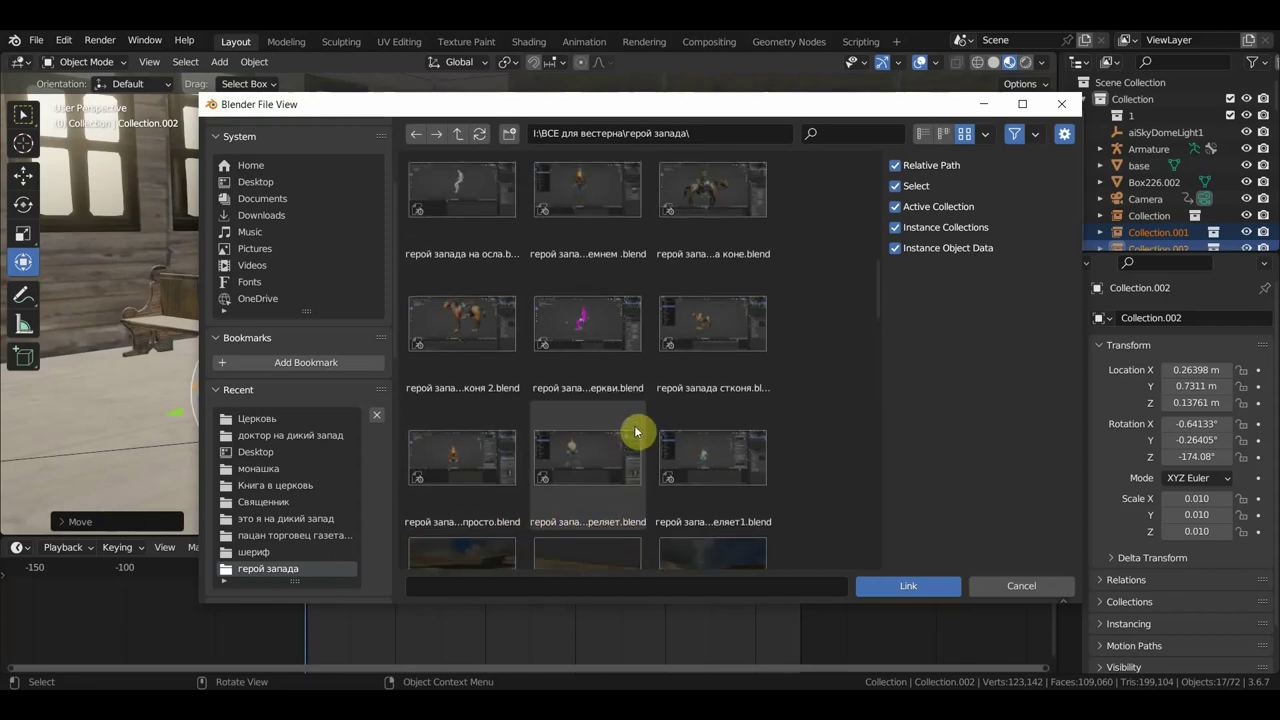
{"action": "scroll", "coordinate": [635, 432], "scroll_direction": "up", "scroll_amount": 1}
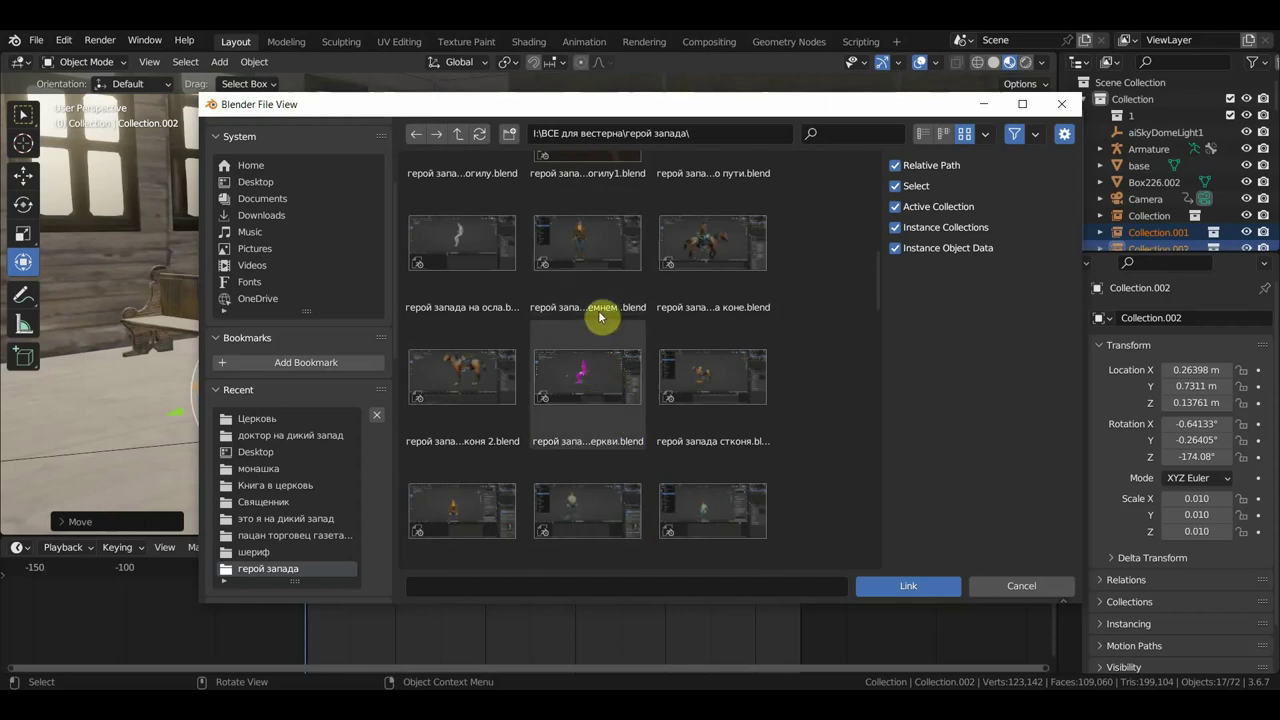
- Link Collection from the hero's church-sitting .blend into the scene as Collection.003
{"action": "double_click", "coordinate": [583, 410]}
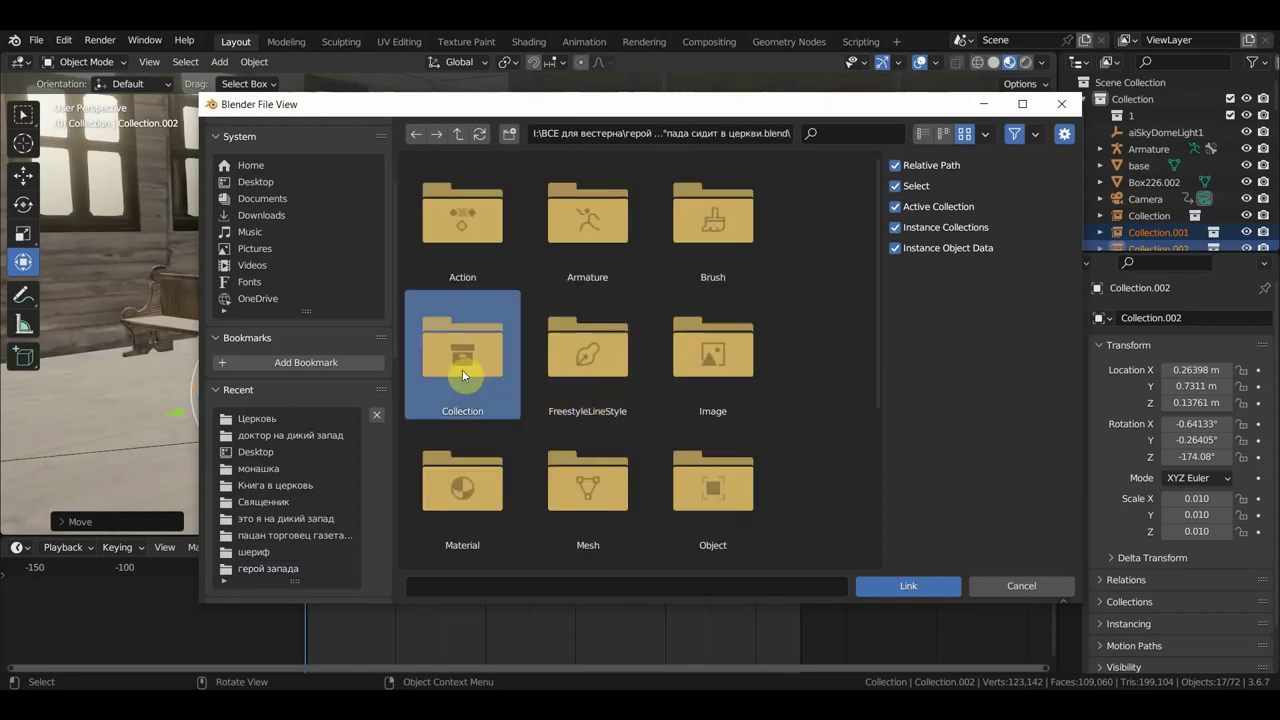
{"action": "double_click", "coordinate": [460, 345]}
{"action": "double_click", "coordinate": [457, 257]}
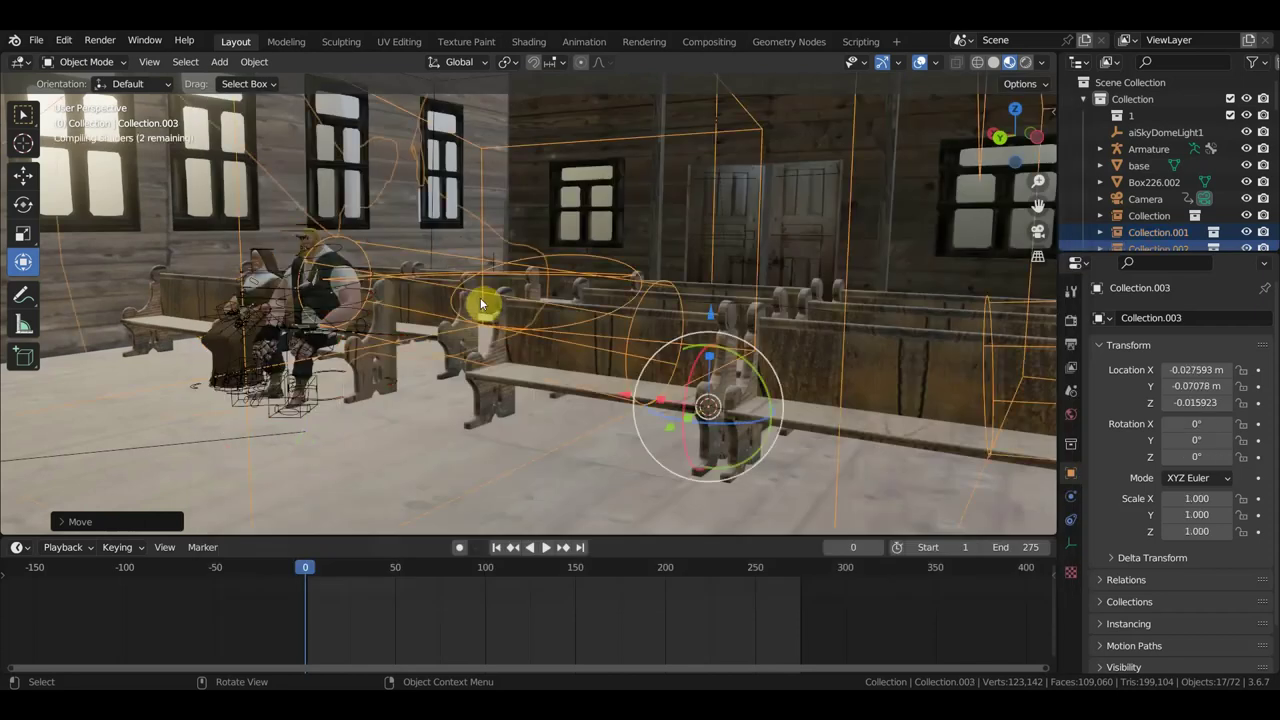
- Frame the huge linked western hero and scale him down to 0.024
{"action": "key", "text": "KP_Decimal"}
{"action": "scroll", "coordinate": [502, 336], "scroll_direction": "down", "scroll_amount": 3}
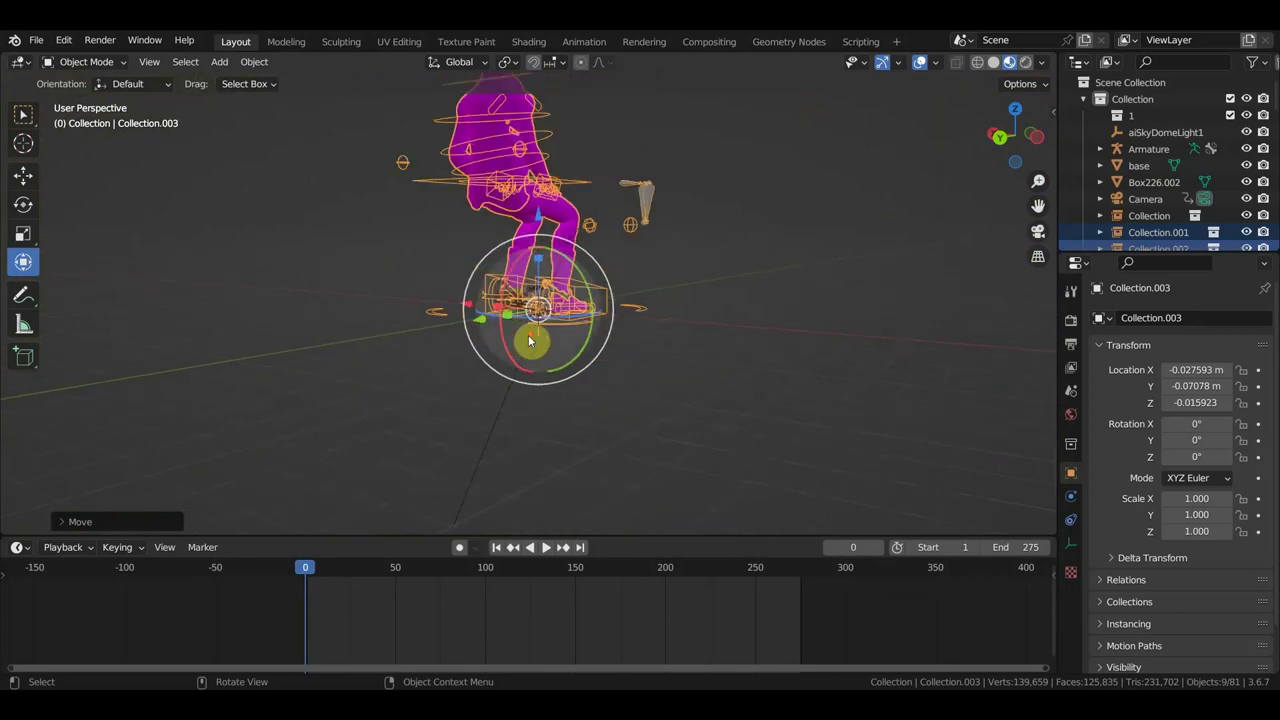
{"action": "key", "text": "s"}
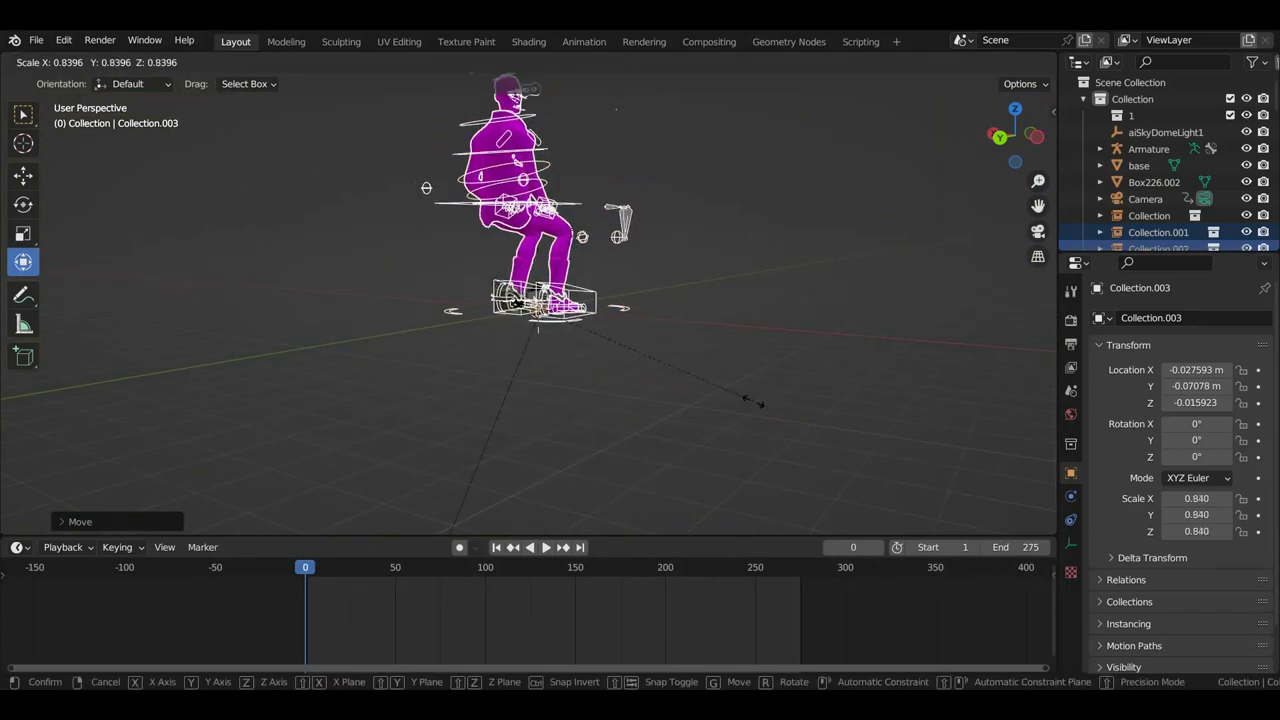
{"action": "left_click", "coordinate": [568, 233]}
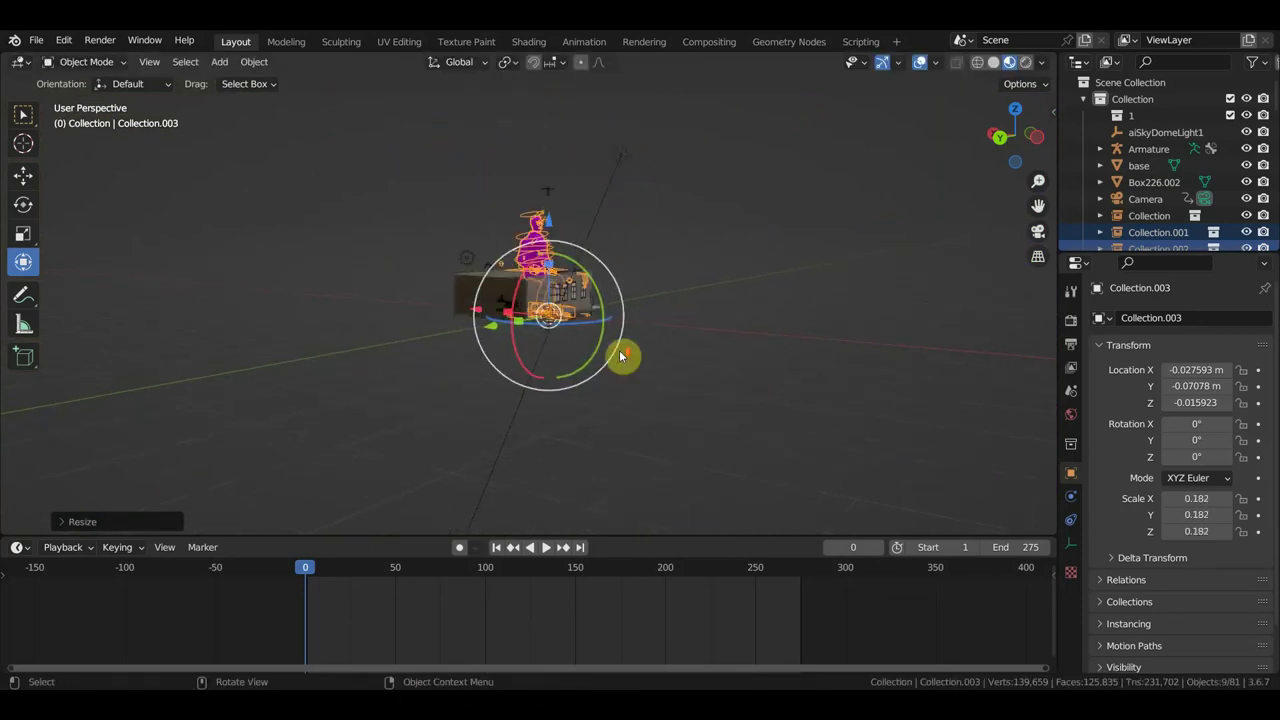
{"action": "key", "text": "s"}
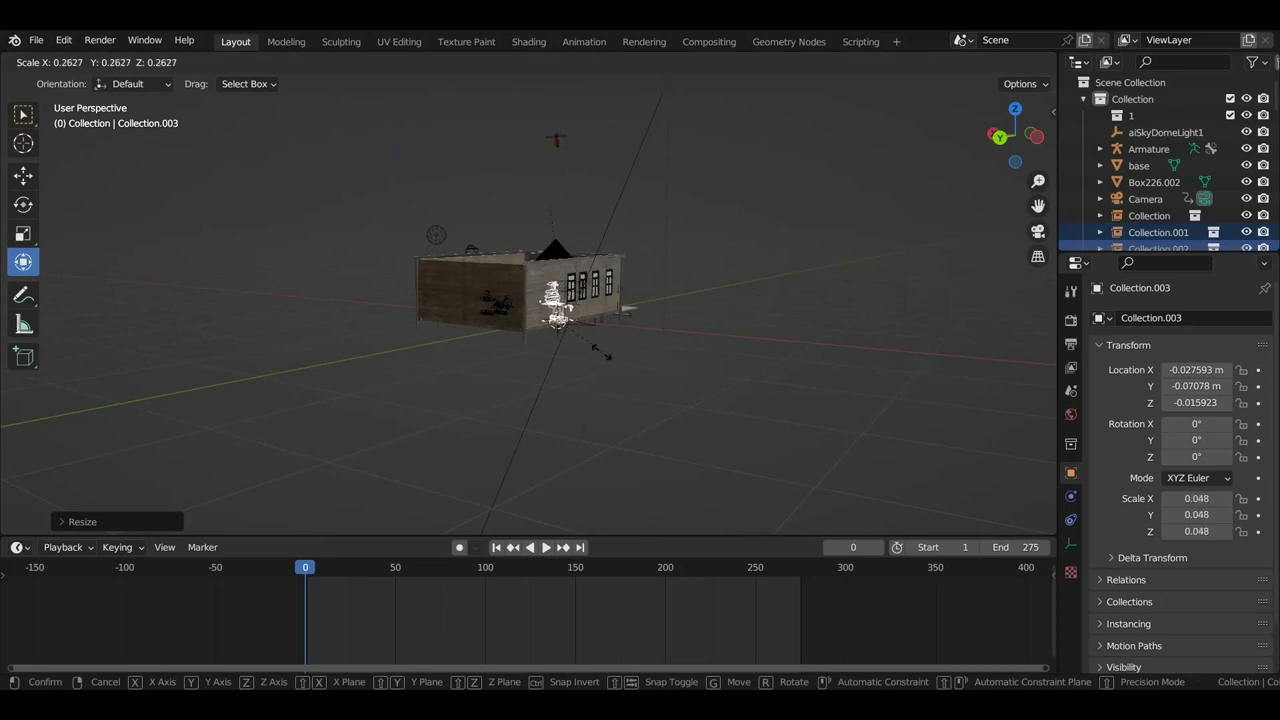
{"action": "left_click", "coordinate": [588, 338]}
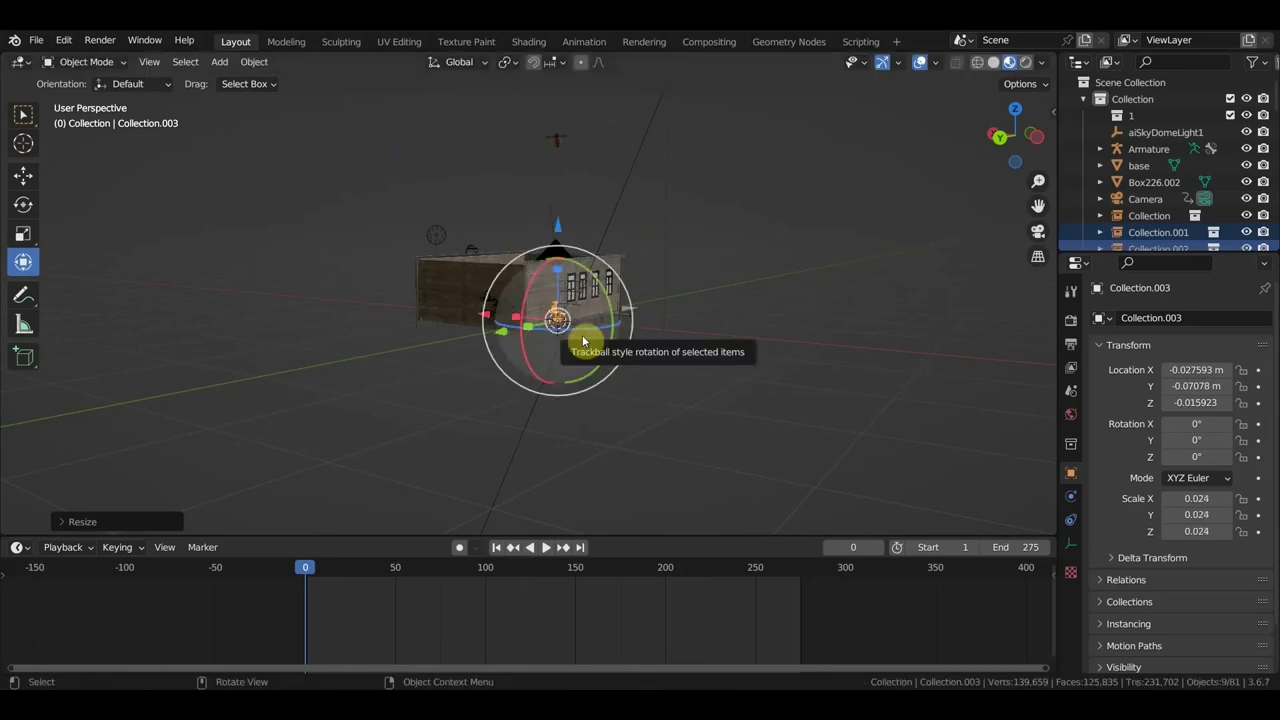
- In top view, turn the hero about 181° and move him among the pews
{"action": "key", "text": "KP_7"}
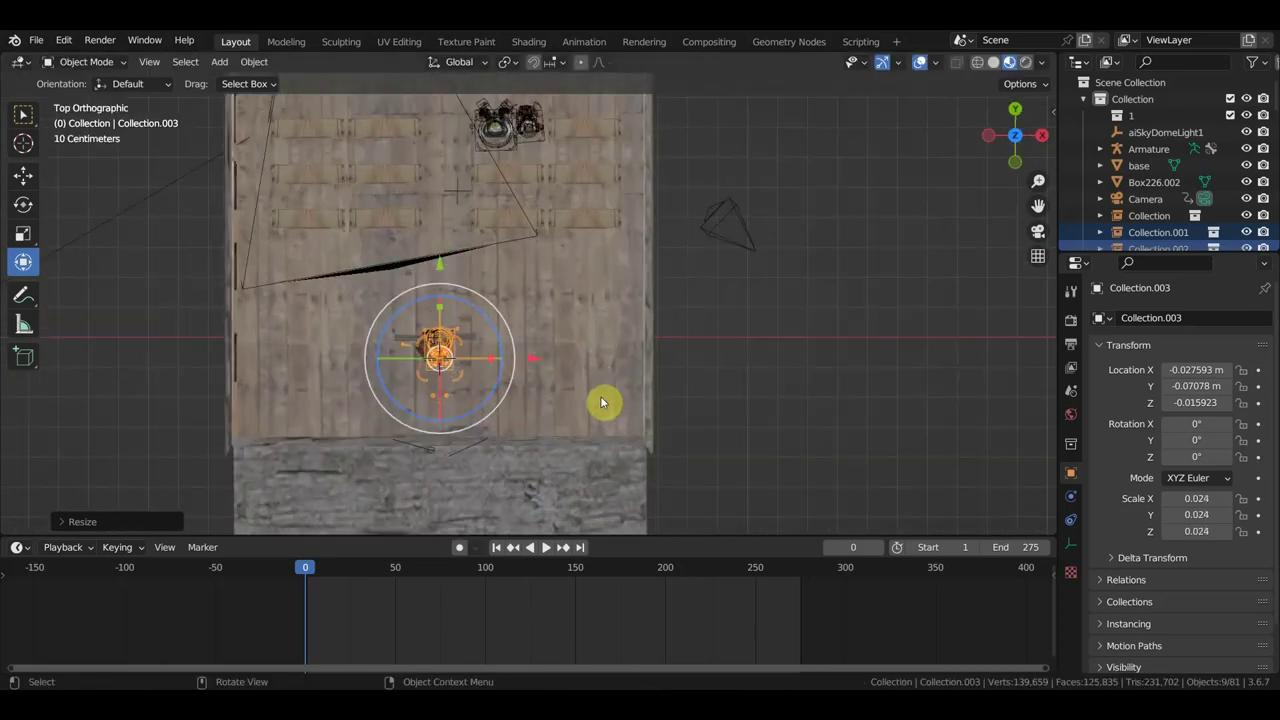
{"action": "key", "text": "r"}
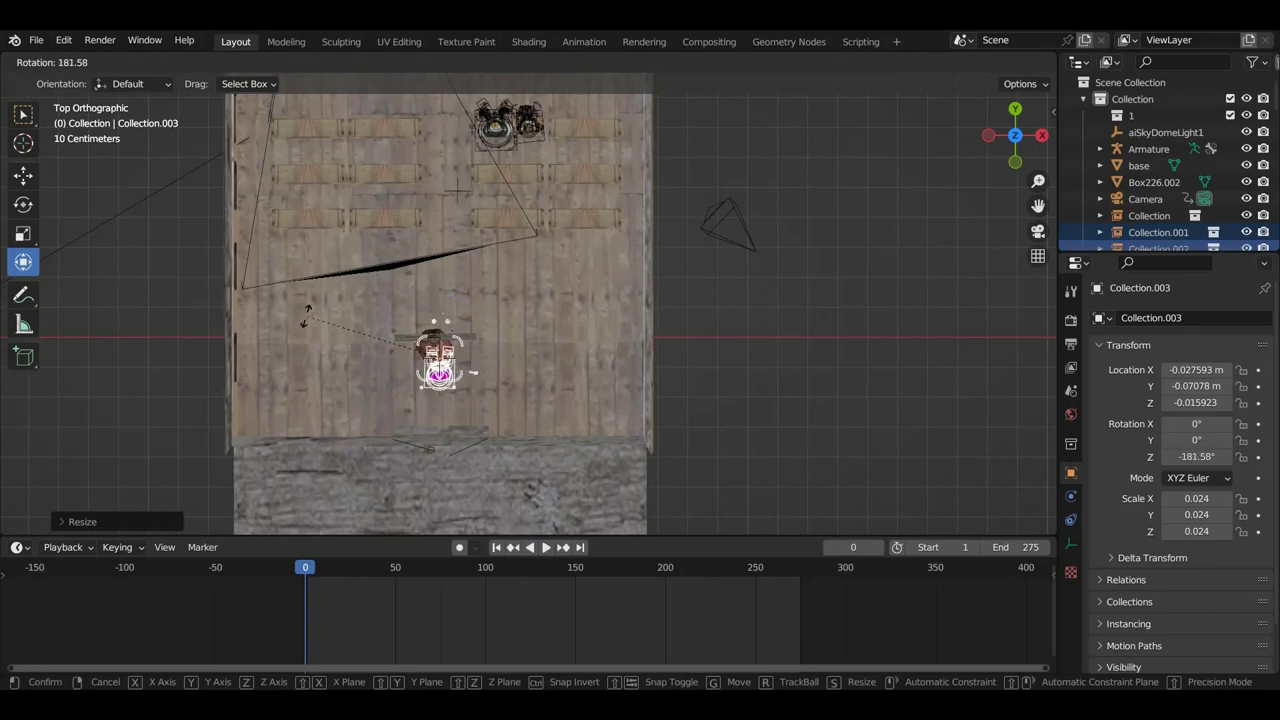
{"action": "left_click", "coordinate": [308, 320]}
{"action": "left_click_drag", "start_coordinate": [437, 417], "coordinate": [410, 176]}
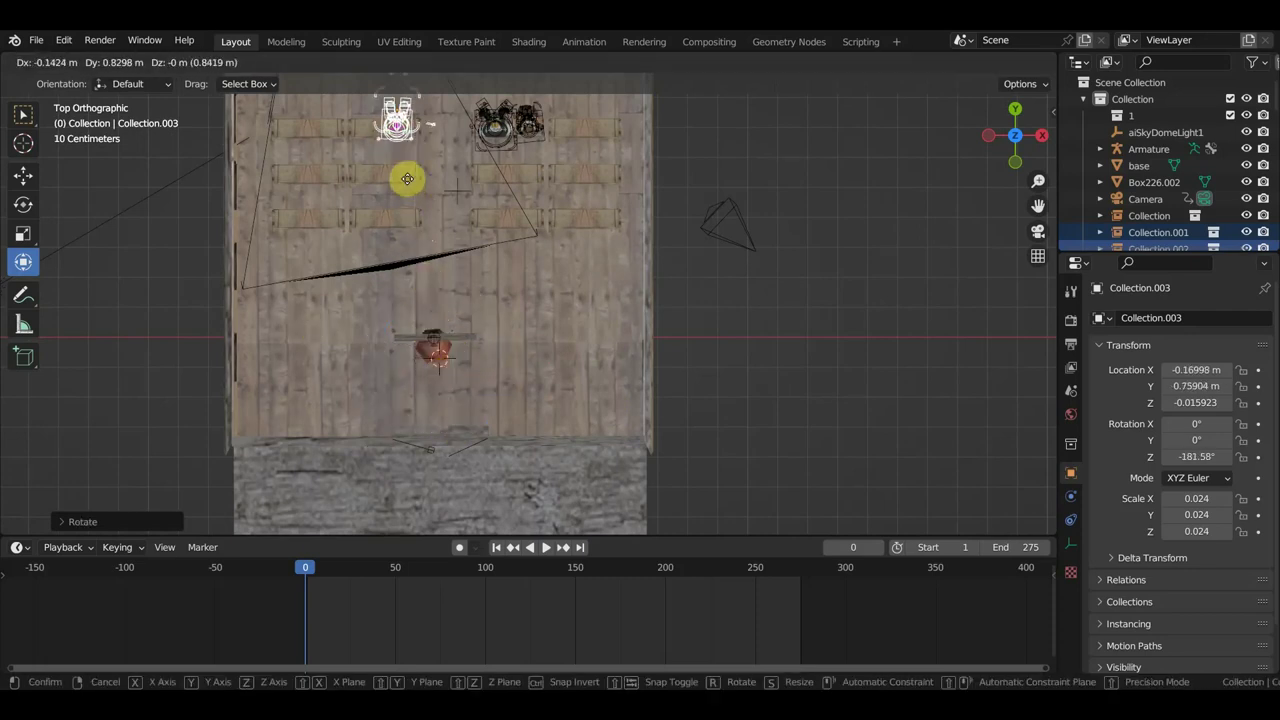
{"action": "middle_click_drag", "start_coordinate": [410, 176], "coordinate": [752, 531]}
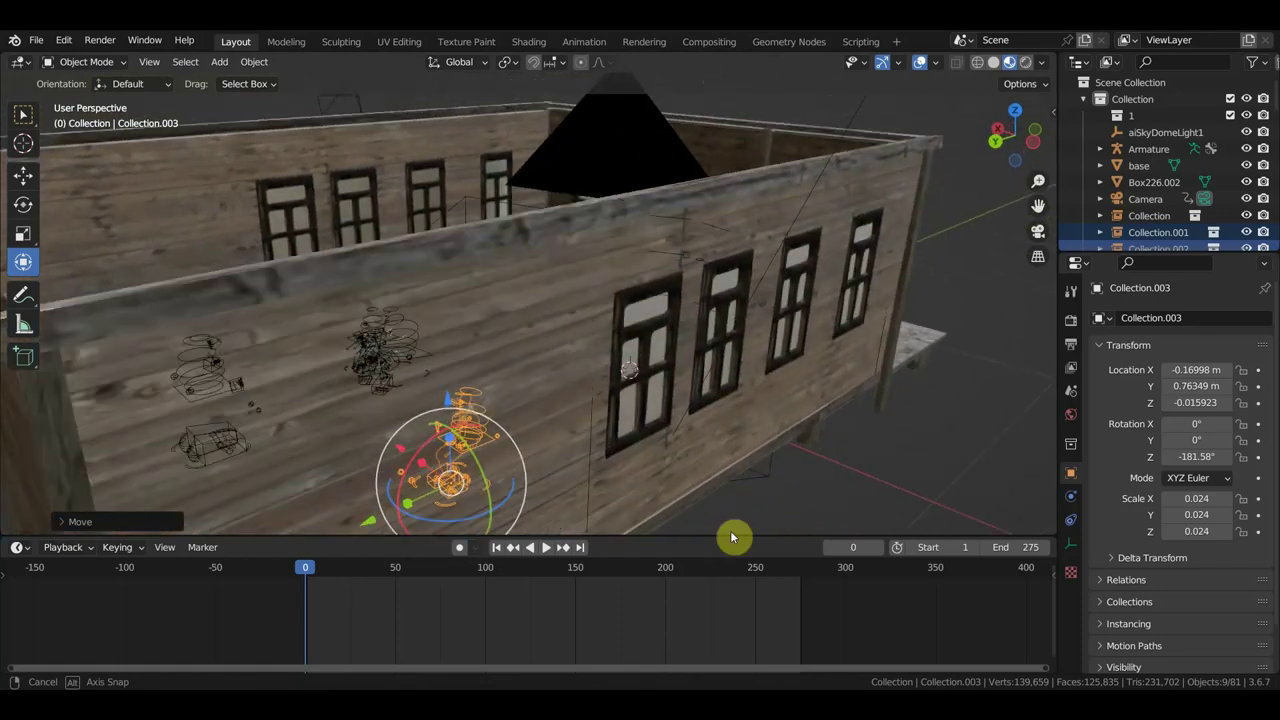
{"action": "scroll", "coordinate": [686, 514], "scroll_direction": "up", "scroll_amount": 5}
{"action": "mouse_move", "coordinate": [686, 514]}
{"action": "middle_mouse_down"}
{"action": "mouse_move", "coordinate": [883, 480]}
{"action": "mouse_move", "coordinate": [838, 489]}
{"action": "mouse_move", "coordinate": [877, 457]}
{"action": "mouse_move", "coordinate": [723, 451]}
{"action": "mouse_move", "coordinate": [766, 466]}
{"action": "mouse_move", "coordinate": [827, 461]}
{"action": "middle_mouse_up"}
- Lift the hero onto the pew across from the nun and sheriff and fine-tune his position
{"action": "key", "text": "g"}
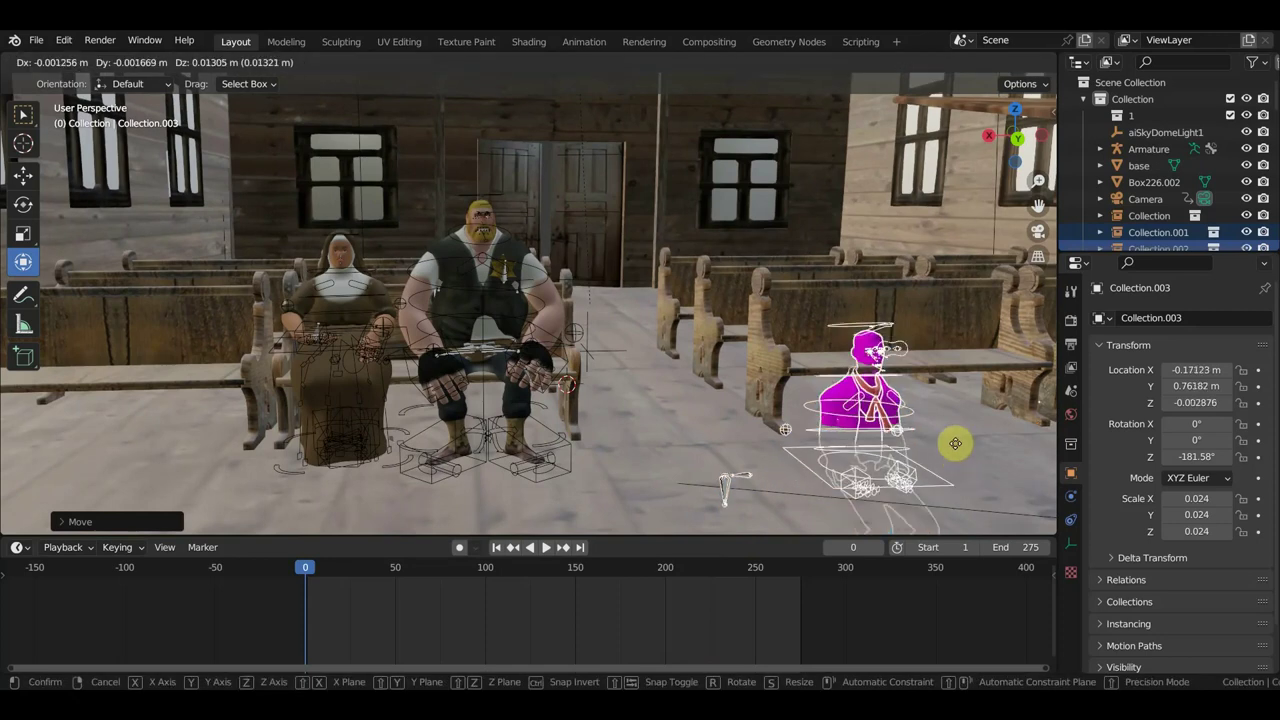
{"action": "left_click", "coordinate": [928, 332]}
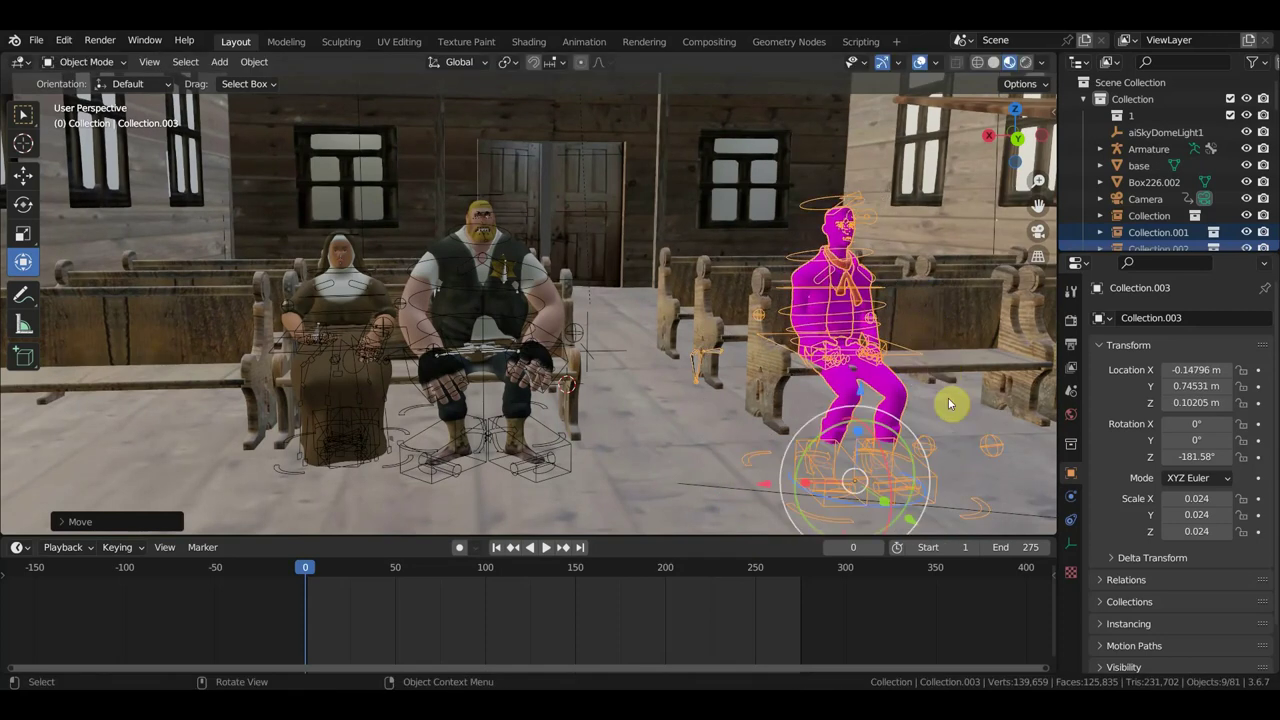
{"action": "key", "text": "s"}
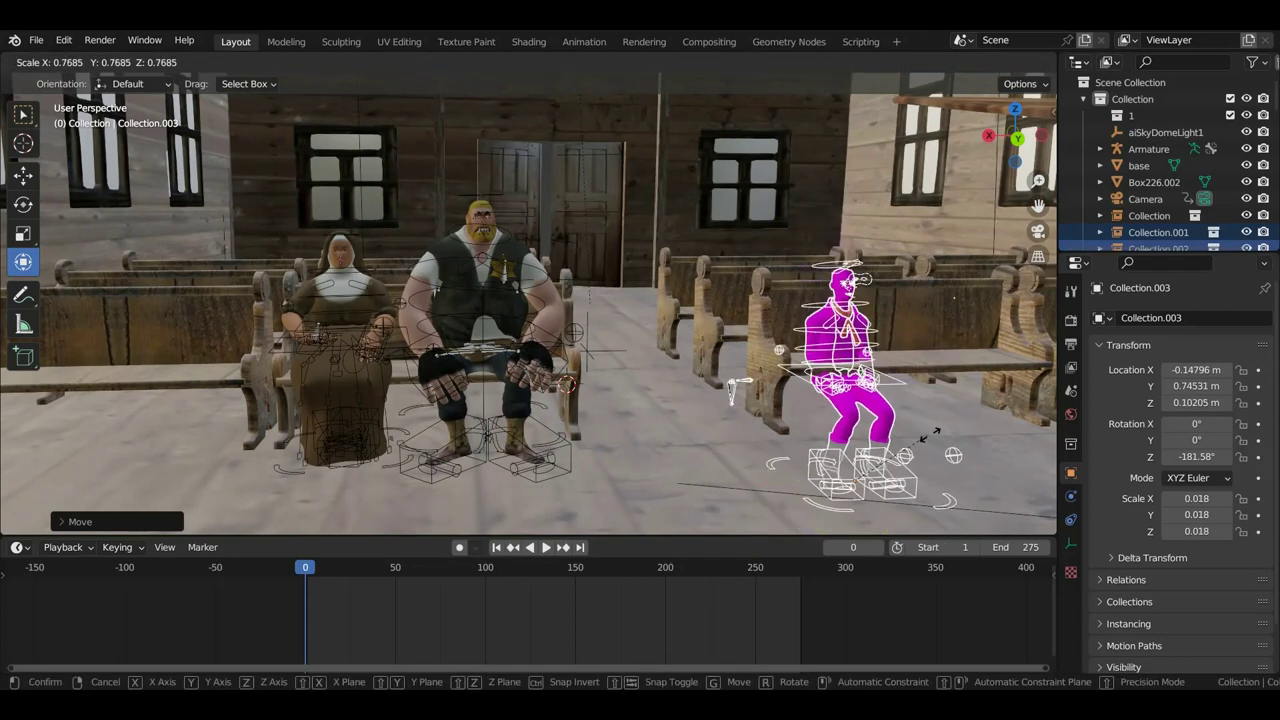
{"action": "left_click", "coordinate": [940, 433]}
{"action": "mouse_move", "coordinate": [940, 433]}
{"action": "middle_mouse_down"}
{"action": "mouse_move", "coordinate": [980, 450]}
{"action": "mouse_move", "coordinate": [988, 440]}
{"action": "middle_mouse_up"}
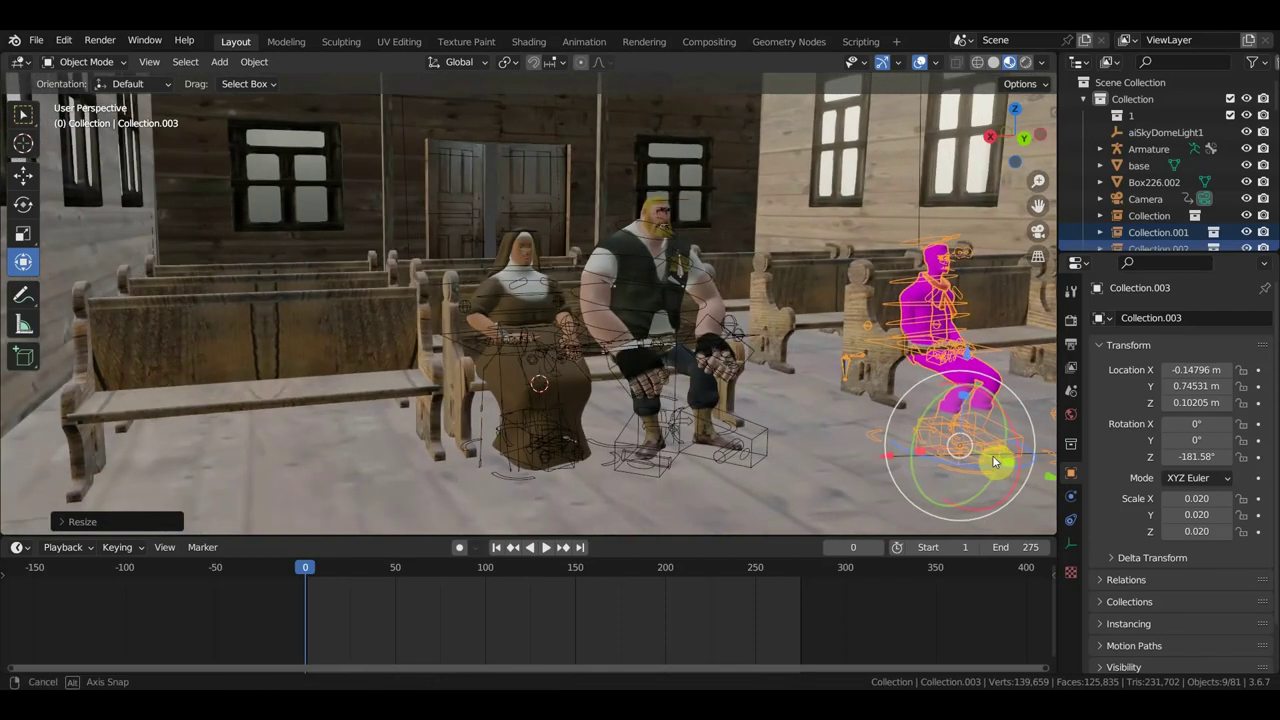
{"action": "mouse_move", "coordinate": [1008, 460]}
{"action": "left_mouse_down"}
{"action": "mouse_move", "coordinate": [1043, 474]}
{"action": "mouse_move", "coordinate": [1017, 457]}
{"action": "left_mouse_up"}
{"action": "left_click_drag", "start_coordinate": [928, 373], "coordinate": [966, 316]}
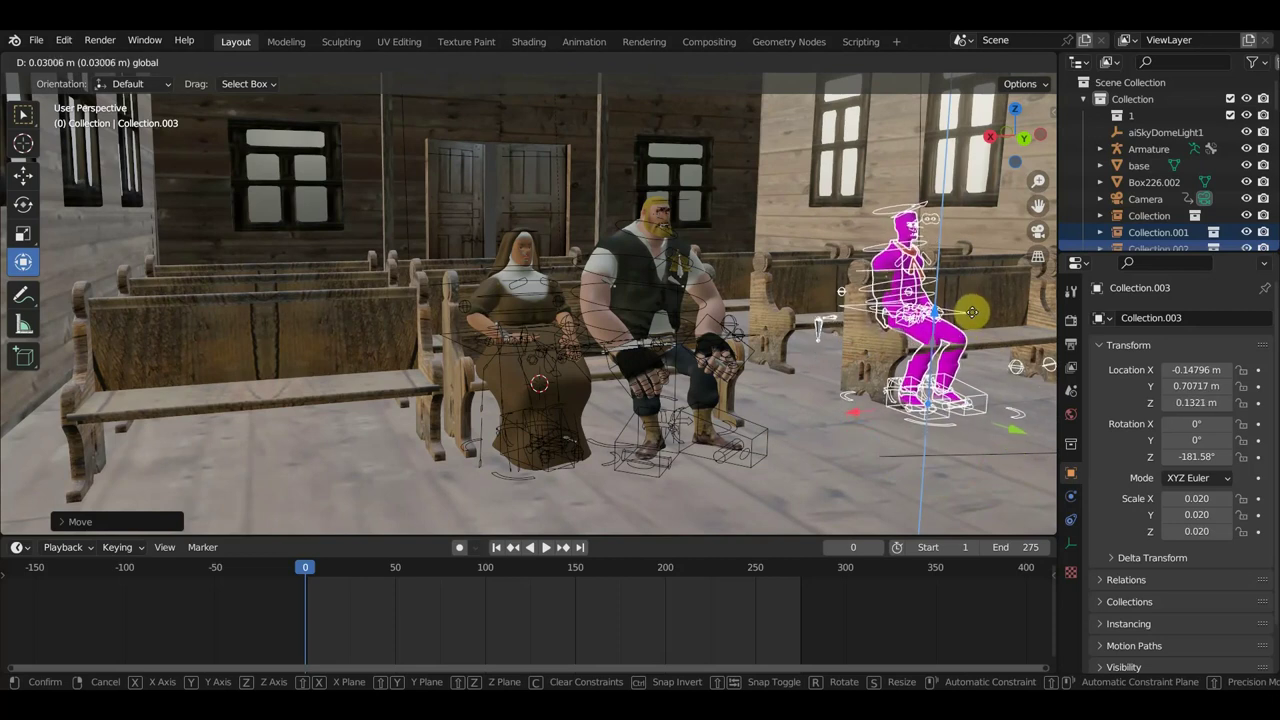
{"action": "left_click_drag", "start_coordinate": [966, 316], "coordinate": [970, 308]}
{"action": "left_click_drag", "start_coordinate": [1010, 440], "coordinate": [1037, 453]}
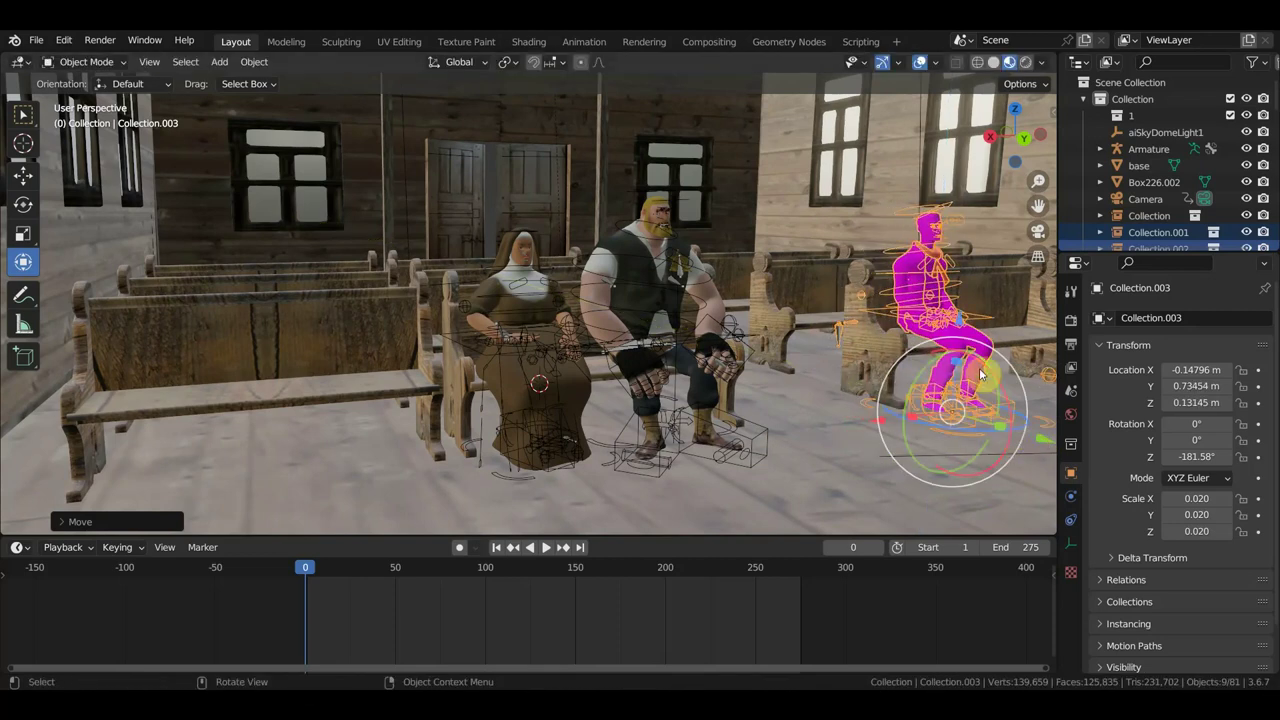
{"action": "left_click_drag", "start_coordinate": [960, 326], "coordinate": [968, 315]}
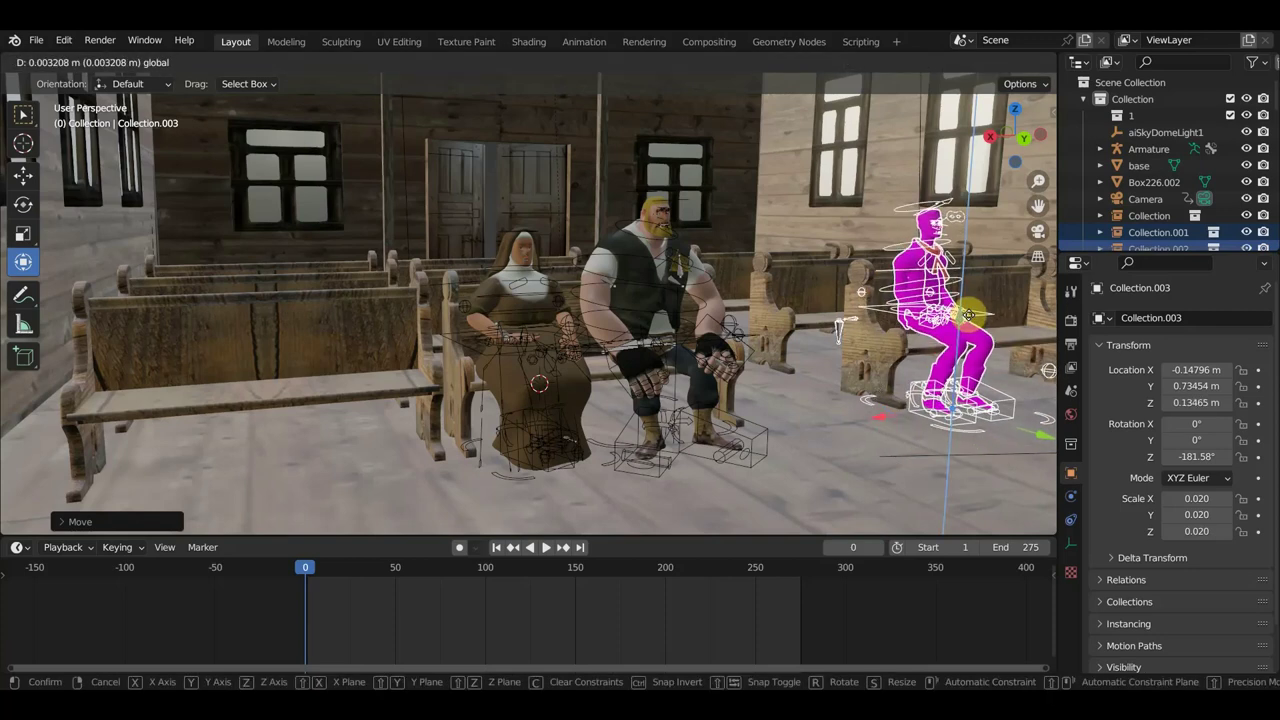
{"action": "left_click_drag", "start_coordinate": [968, 315], "coordinate": [970, 318]}
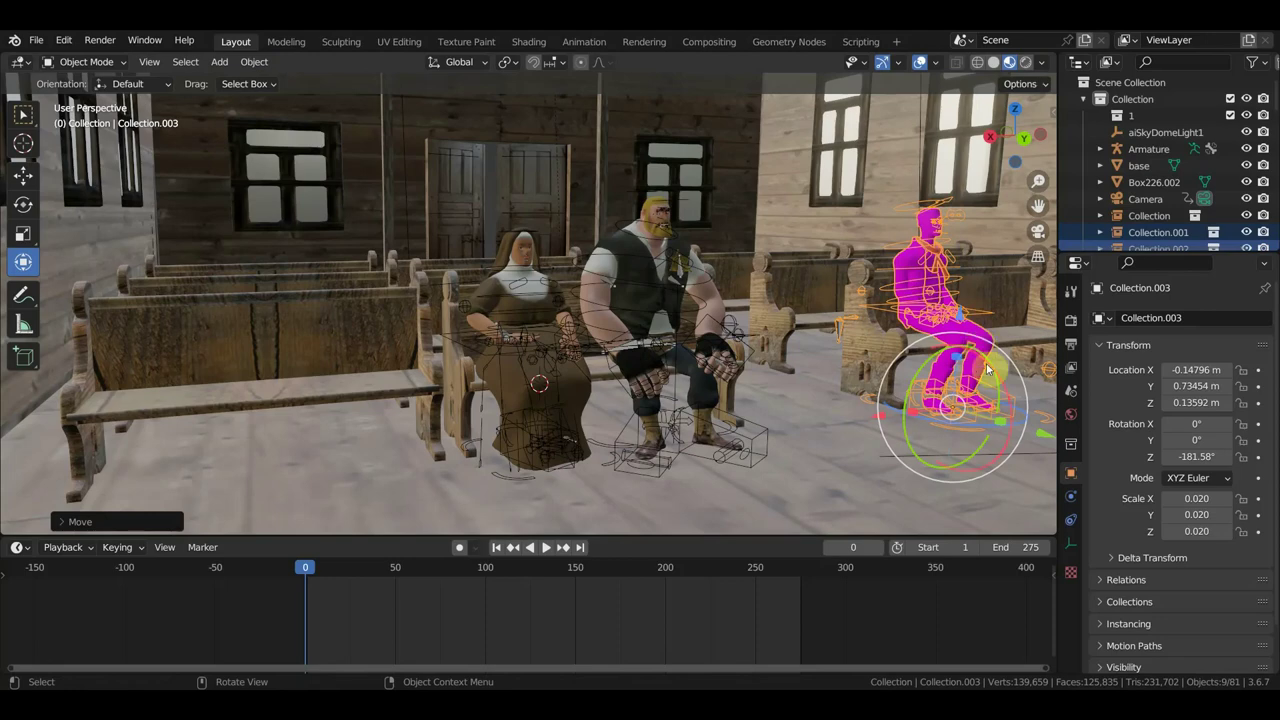
{"action": "middle_click_drag", "start_coordinate": [1000, 400], "coordinate": [793, 418]}
{"action": "mouse_move", "coordinate": [483, 447]}
{"action": "middle_mouse_down"}
{"action": "mouse_move", "coordinate": [572, 456]}
{"action": "mouse_move", "coordinate": [514, 443]}
{"action": "mouse_move", "coordinate": [563, 449]}
{"action": "mouse_move", "coordinate": [549, 447]}
{"action": "middle_mouse_up"}
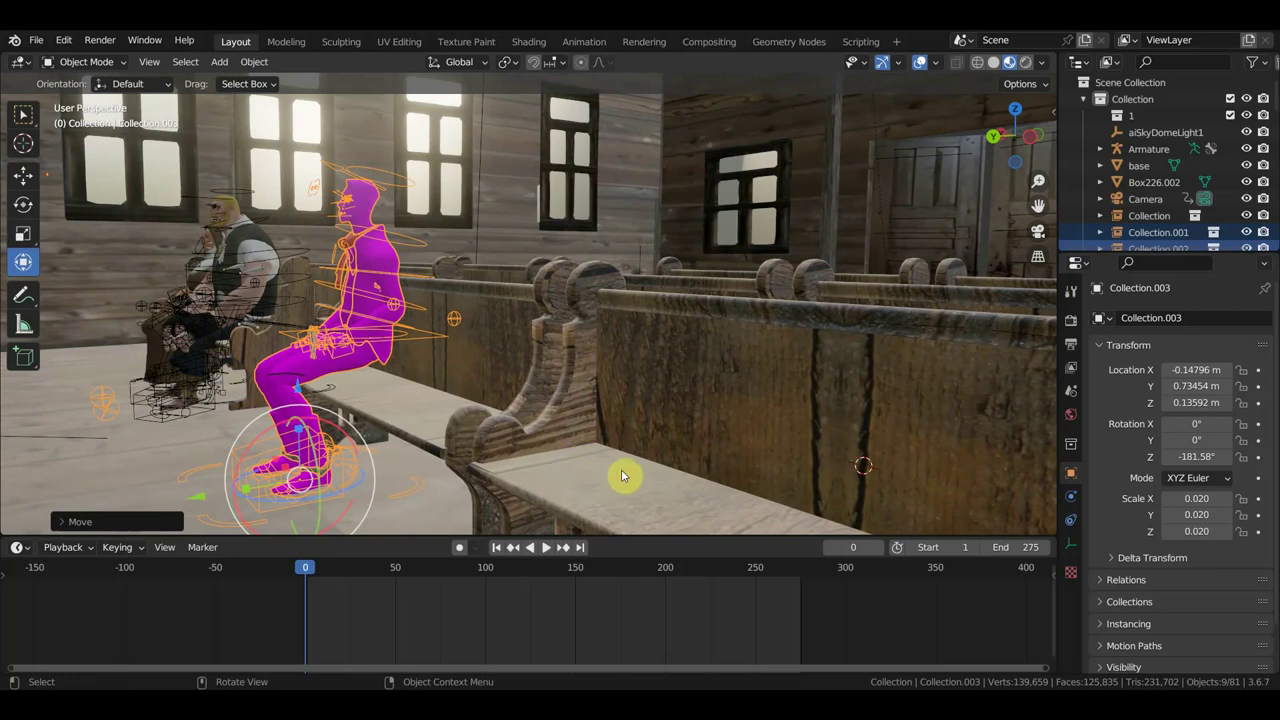
- Shrink the seated hero to 0.018 scale and check him from several angles
{"action": "key", "text": "s"}
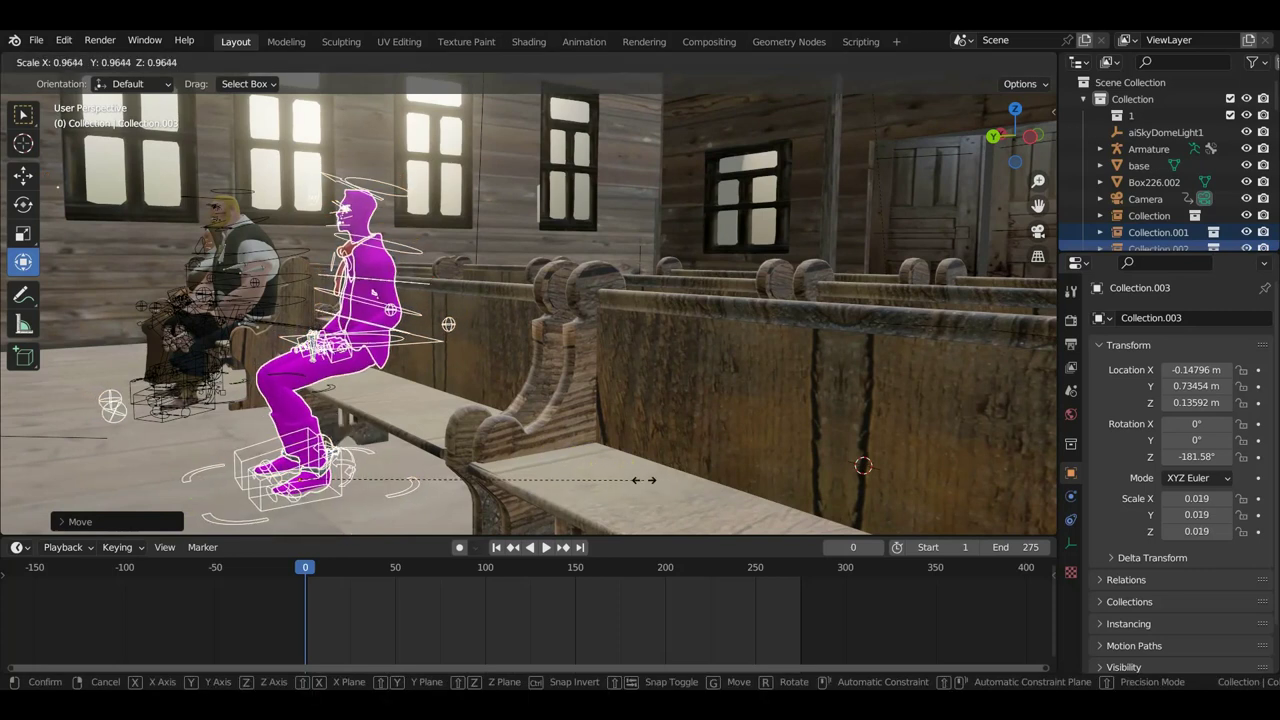
{"action": "left_click", "coordinate": [620, 484]}
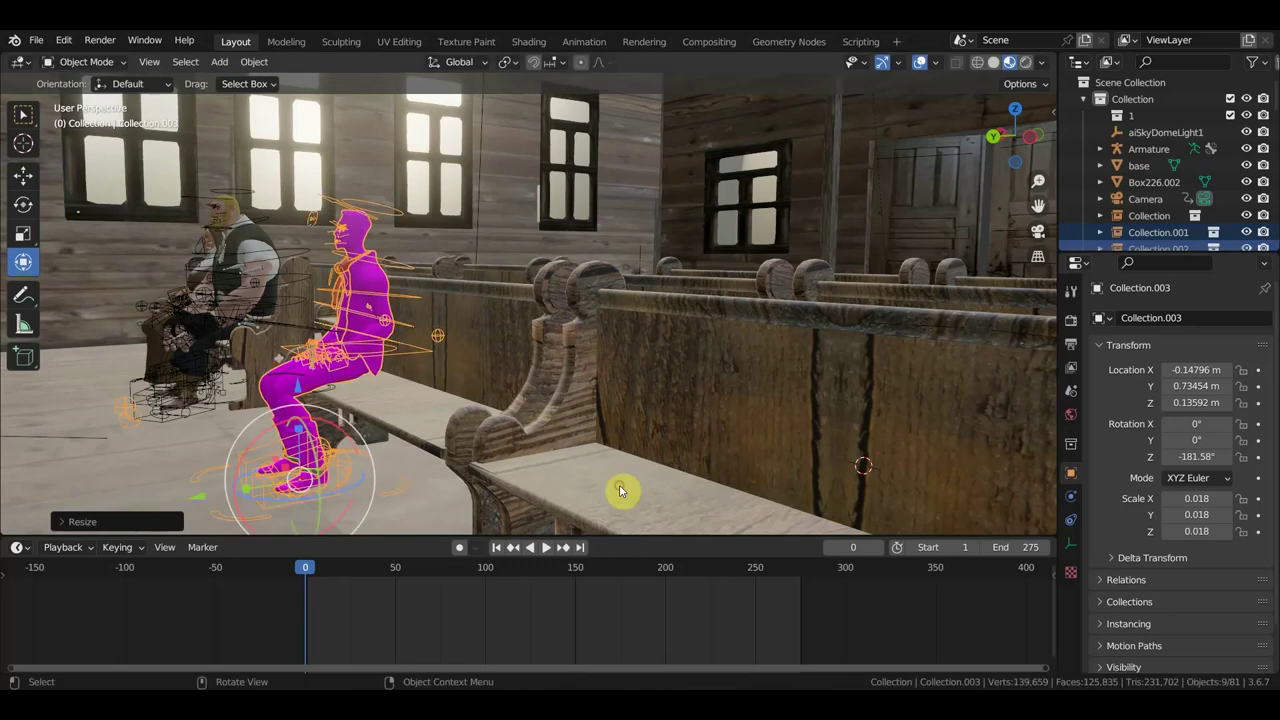
{"action": "middle_click_drag", "start_coordinate": [620, 484], "coordinate": [677, 493]}
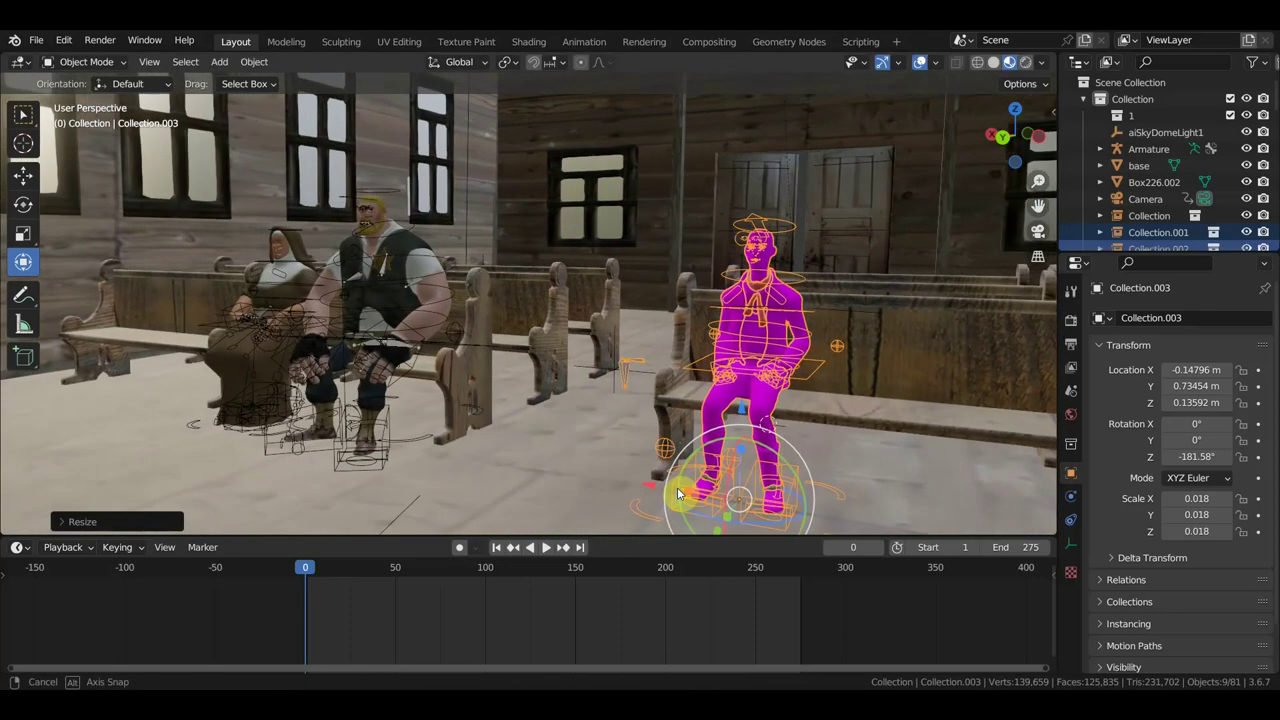
{"action": "mouse_move", "coordinate": [784, 467]}
{"action": "middle_mouse_down"}
{"action": "mouse_move", "coordinate": [820, 462]}
{"action": "mouse_move", "coordinate": [799, 461]}
{"action": "middle_mouse_up"}
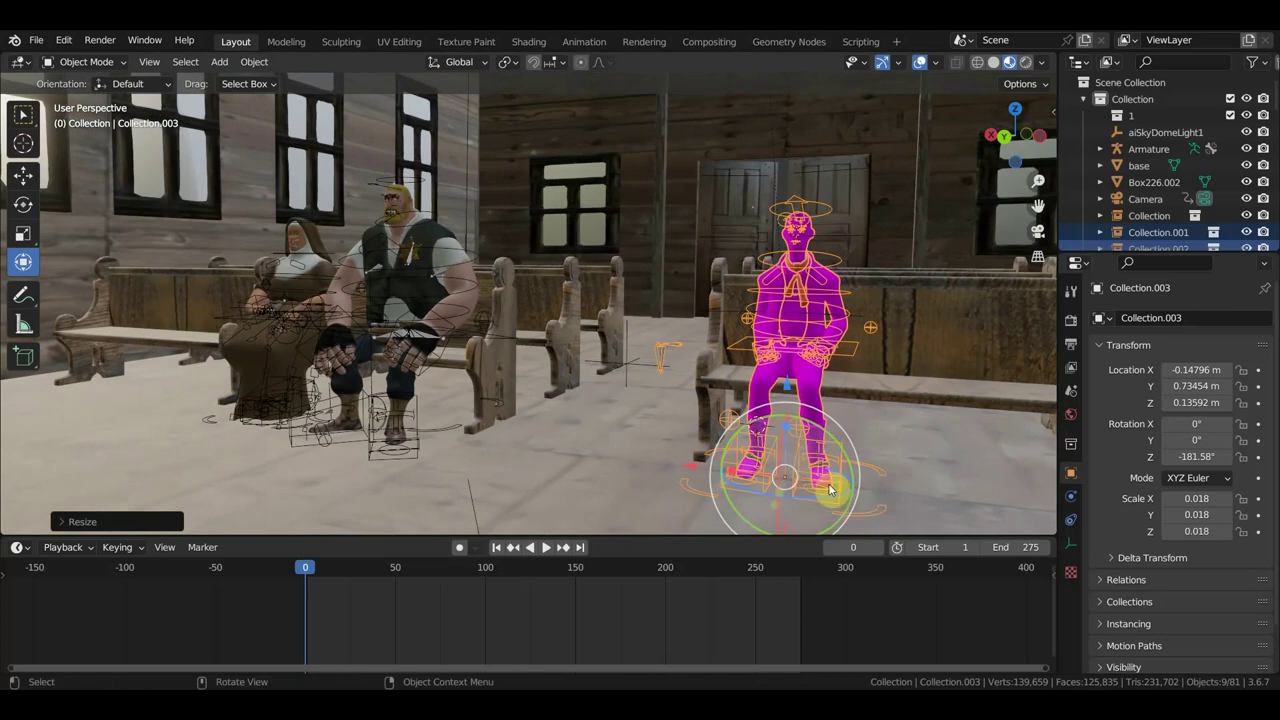
{"action": "mouse_move", "coordinate": [340, 230]}
{"action": "middle_mouse_down"}
{"action": "mouse_move", "coordinate": [323, 286]}
{"action": "mouse_move", "coordinate": [286, 286]}
{"action": "mouse_move", "coordinate": [313, 288]}
{"action": "middle_mouse_up"}
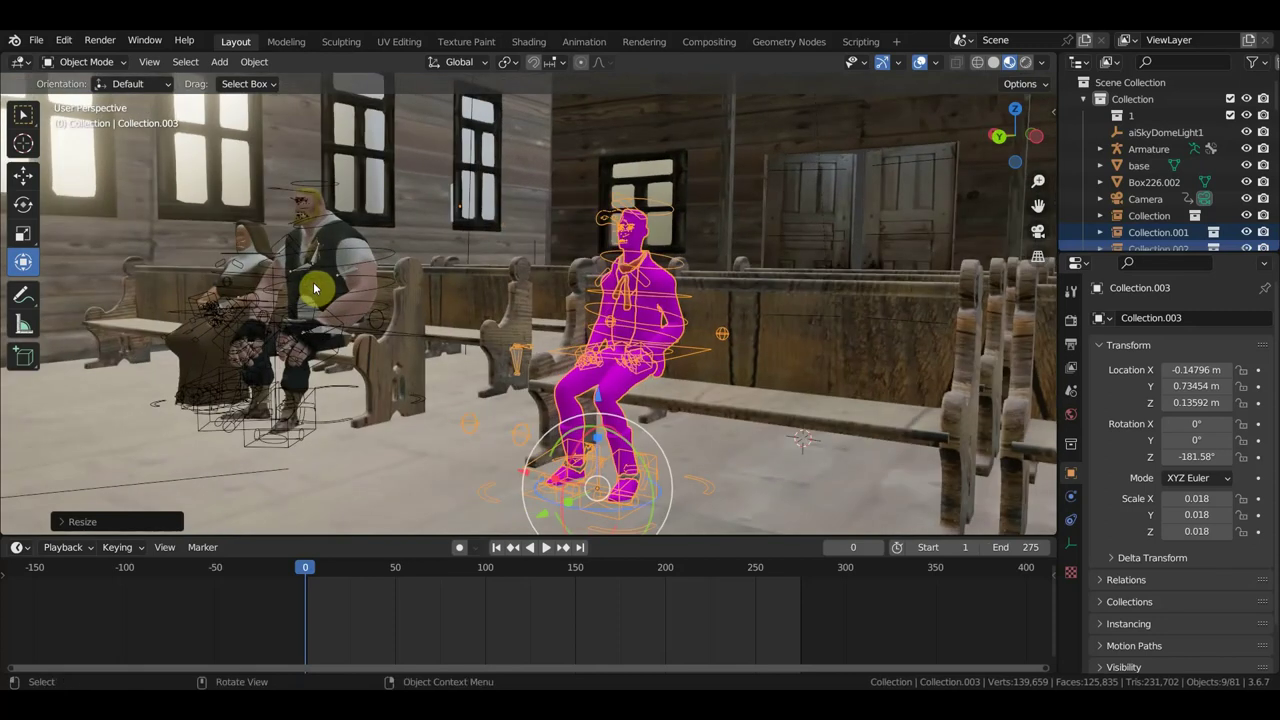
{"action": "left_click", "coordinate": [37, 40]}
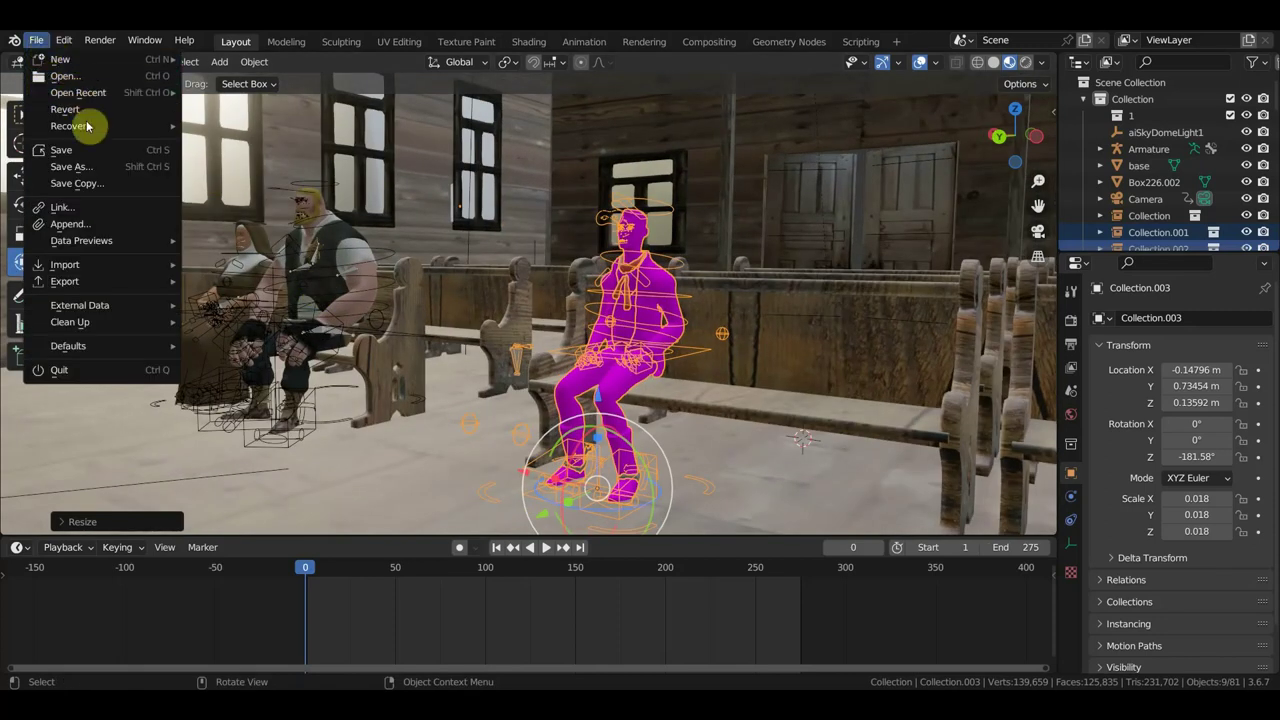
- Link Collection from the newspaper boy's church .blend in the recent newspaper boy folder
{"action": "left_click", "coordinate": [78, 208]}
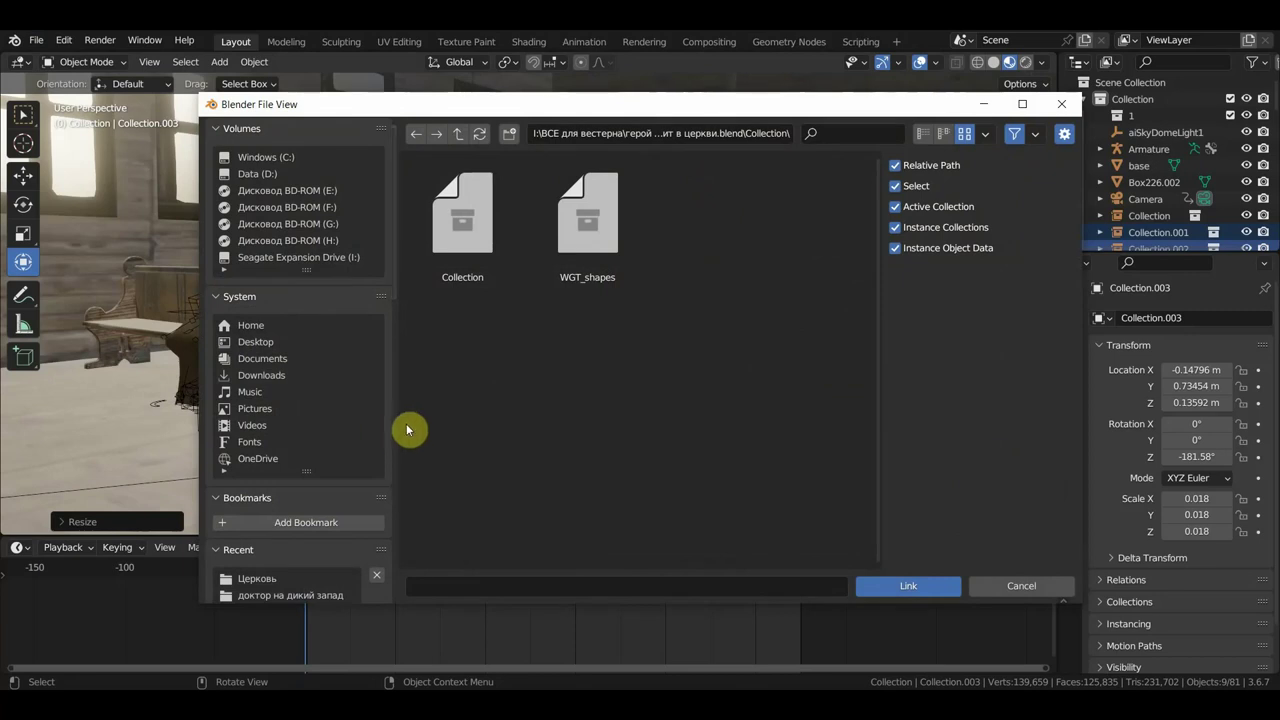
{"action": "scroll", "coordinate": [310, 570], "scroll_direction": "down", "scroll_amount": 3}
{"action": "scroll", "coordinate": [318, 570], "scroll_direction": "down", "scroll_amount": 2}
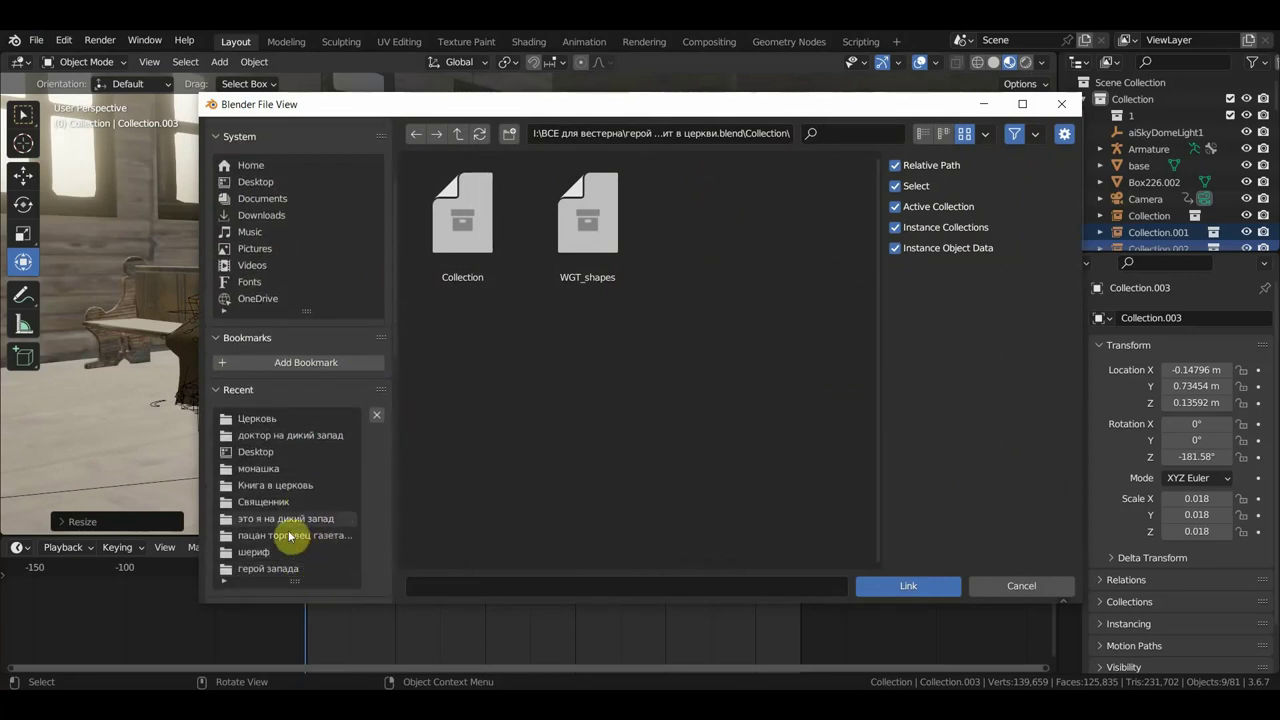
{"action": "left_click", "coordinate": [287, 538]}
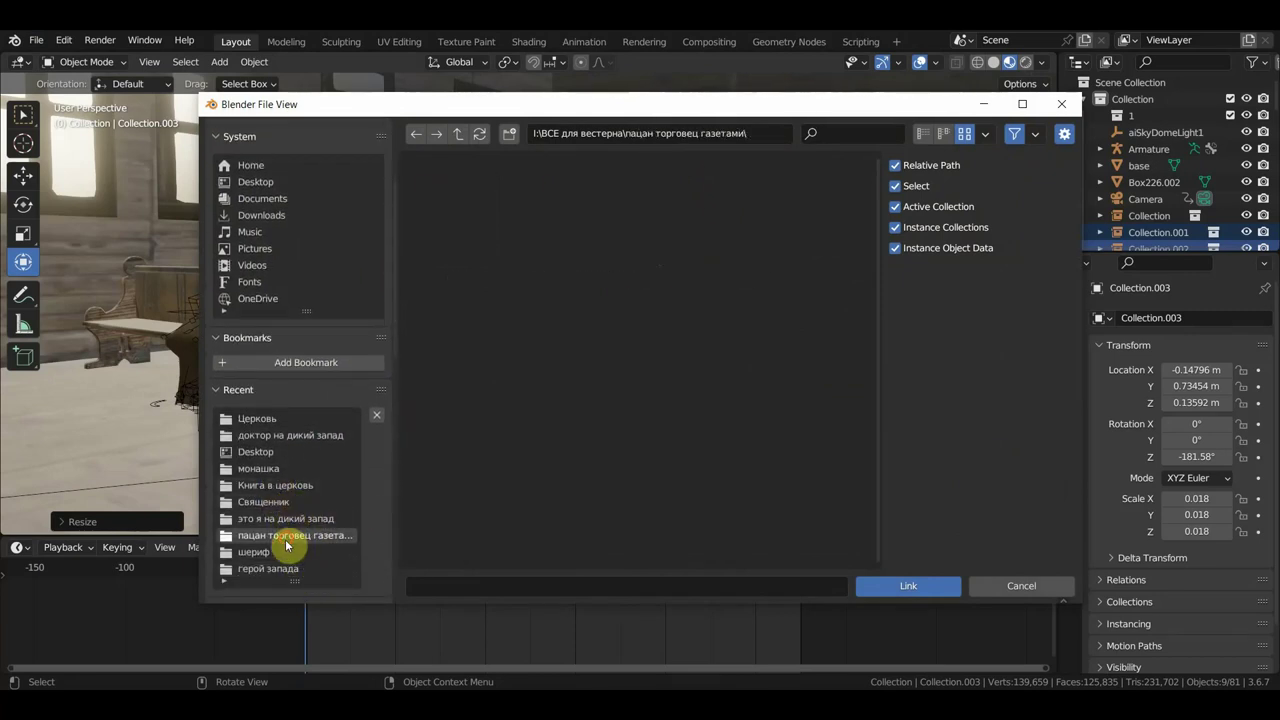
{"action": "left_click", "coordinate": [696, 232]}
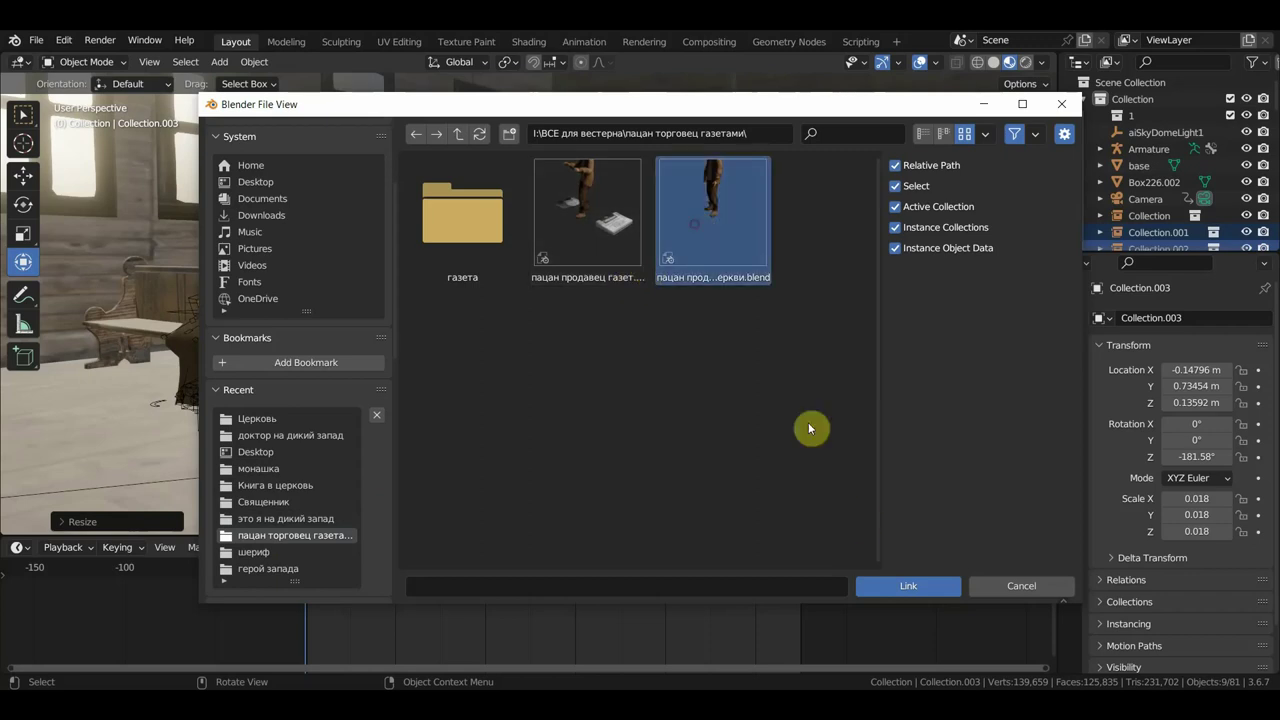
{"action": "left_click", "coordinate": [903, 584]}
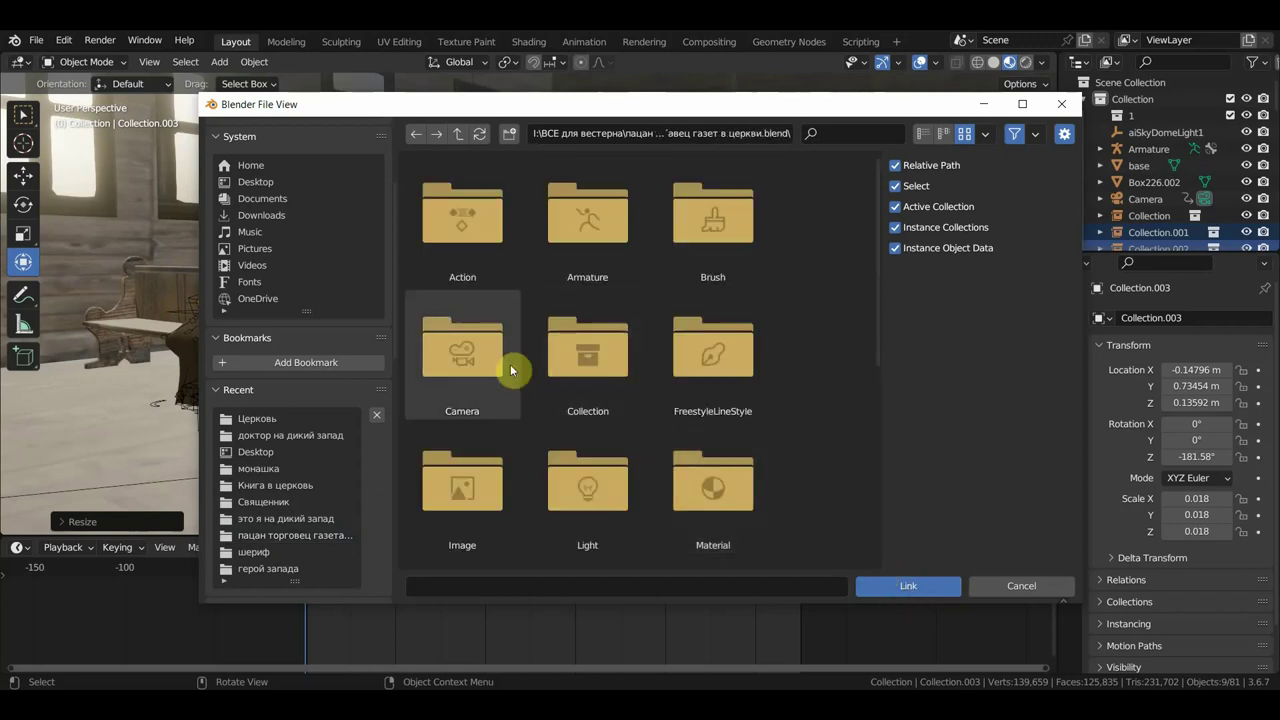
{"action": "double_click", "coordinate": [582, 376]}
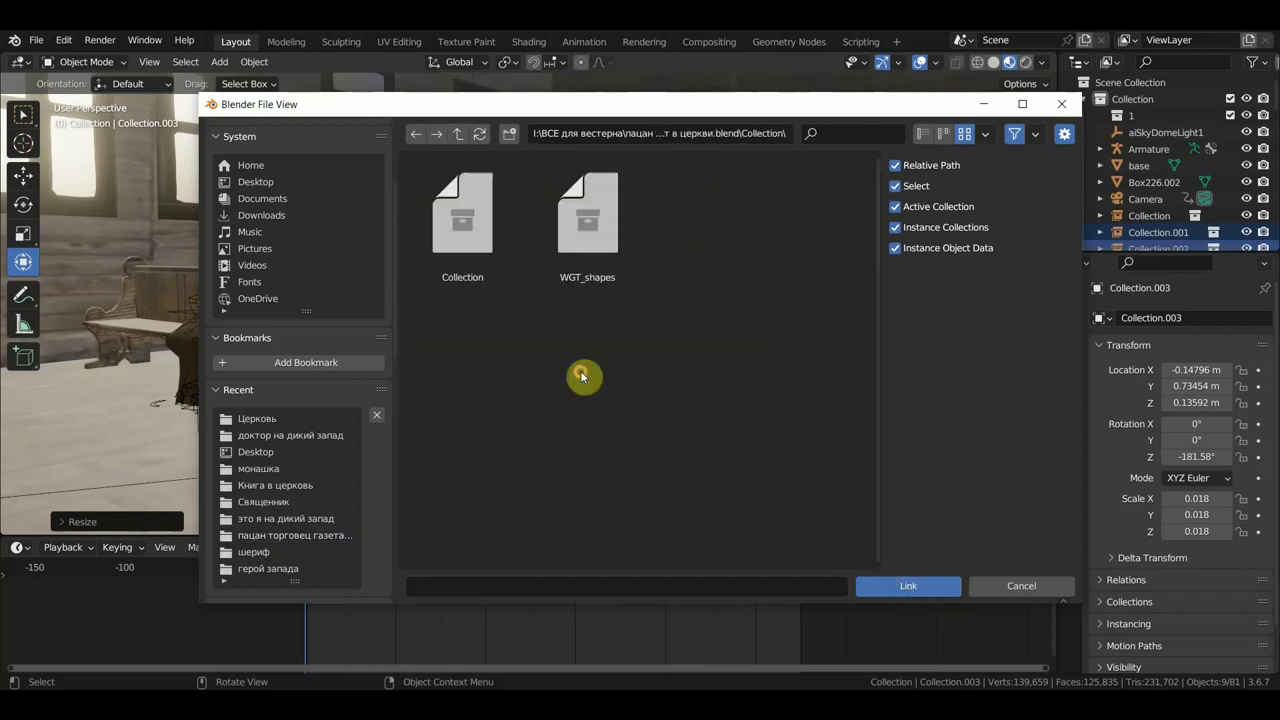
{"action": "double_click", "coordinate": [518, 280]}
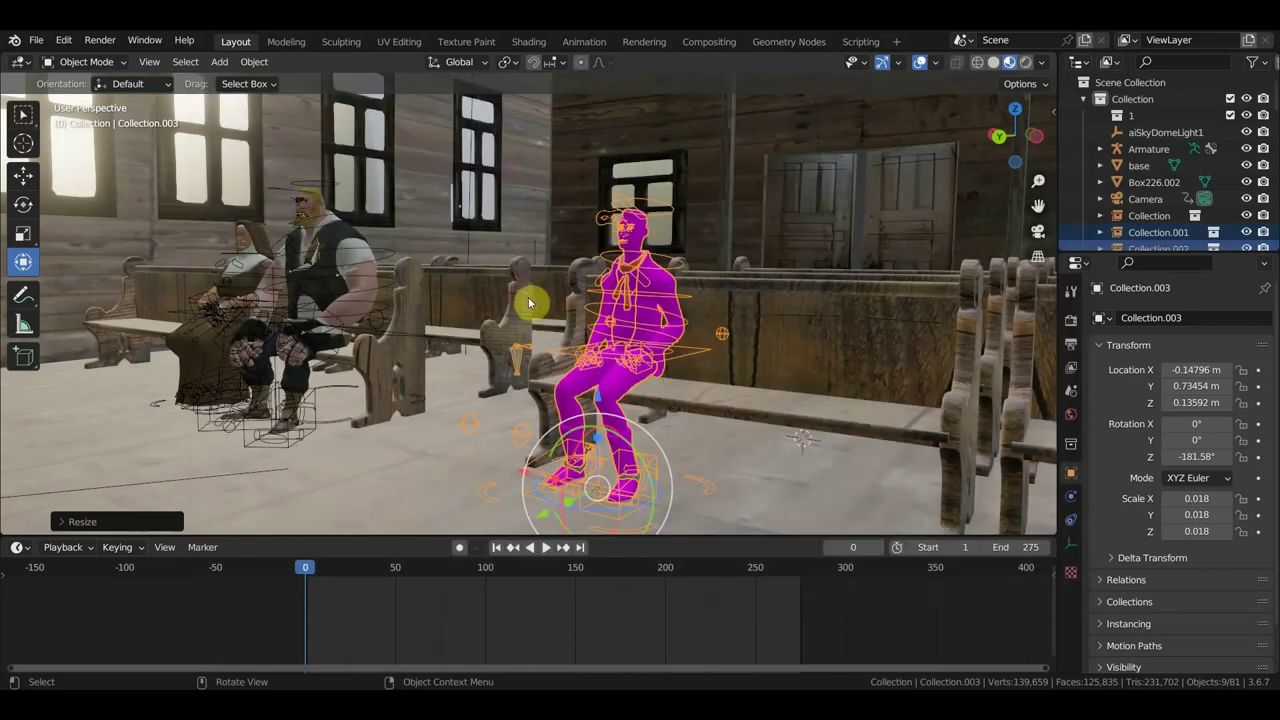
- Select Collection.004, scale it down to 0.034 and raise it to floor level
{"action": "left_click", "coordinate": [560, 300]}
{"action": "scroll", "coordinate": [466, 328], "scroll_direction": "up", "scroll_amount": 5}
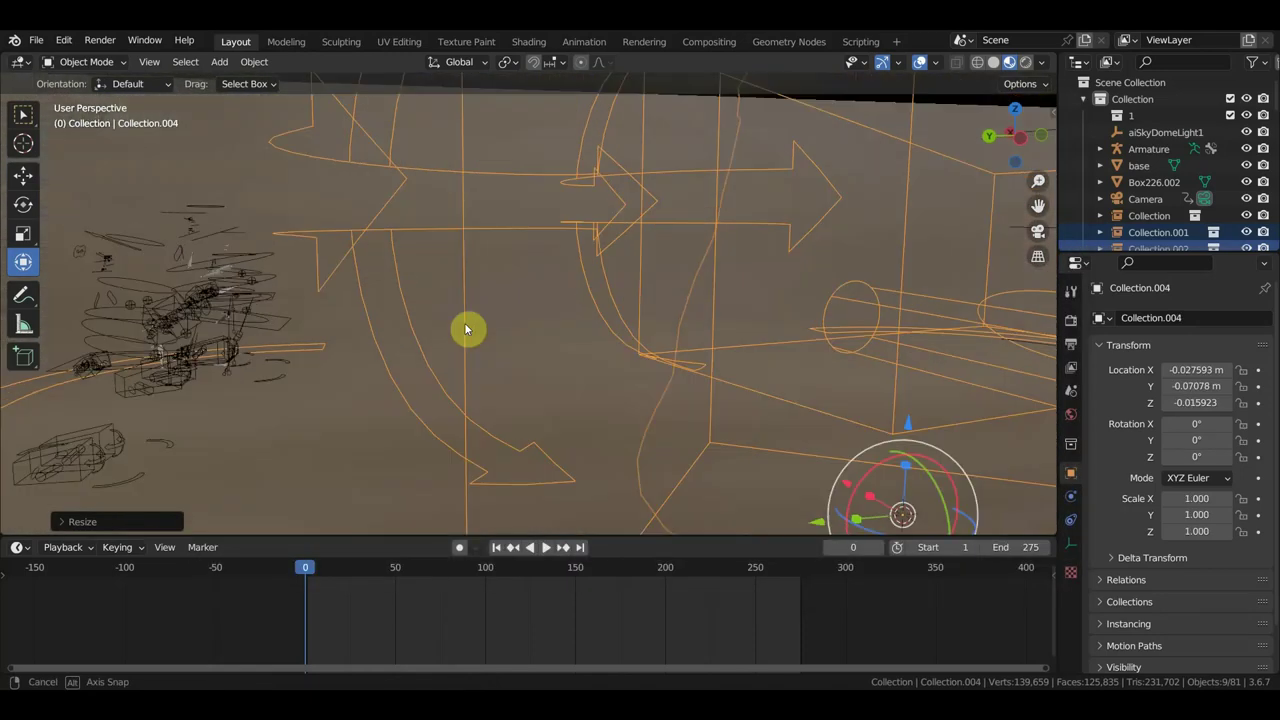
{"action": "scroll", "coordinate": [600, 360], "scroll_direction": "down", "scroll_amount": 6}
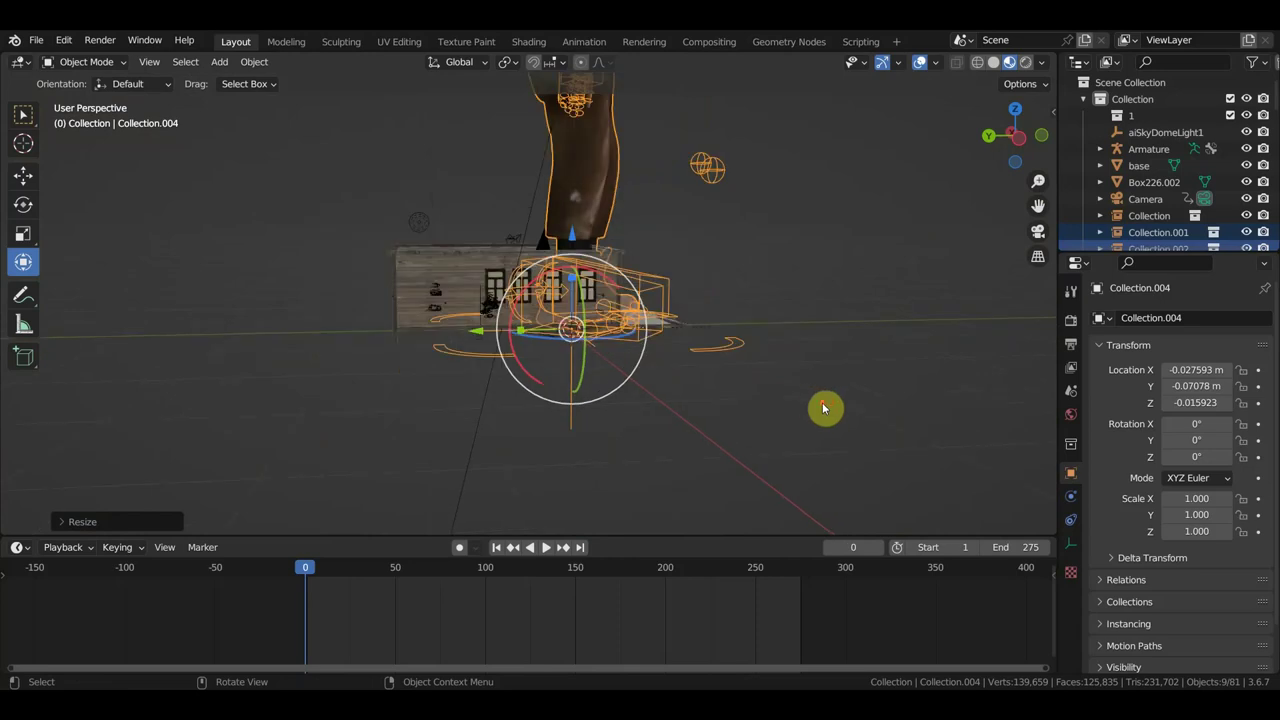
{"action": "key", "text": "s"}
{"action": "left_click", "coordinate": [649, 379]}
{"action": "type", "text": "s0.4"}
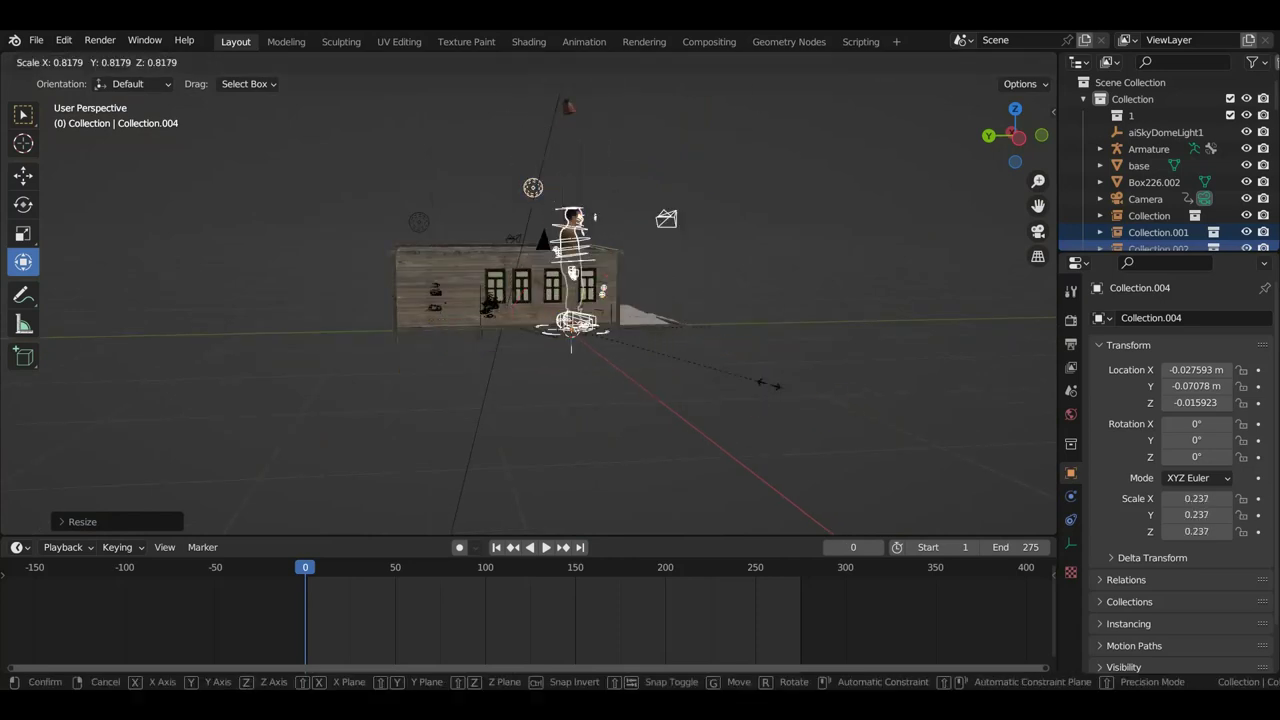
{"action": "left_click", "coordinate": [600, 351]}
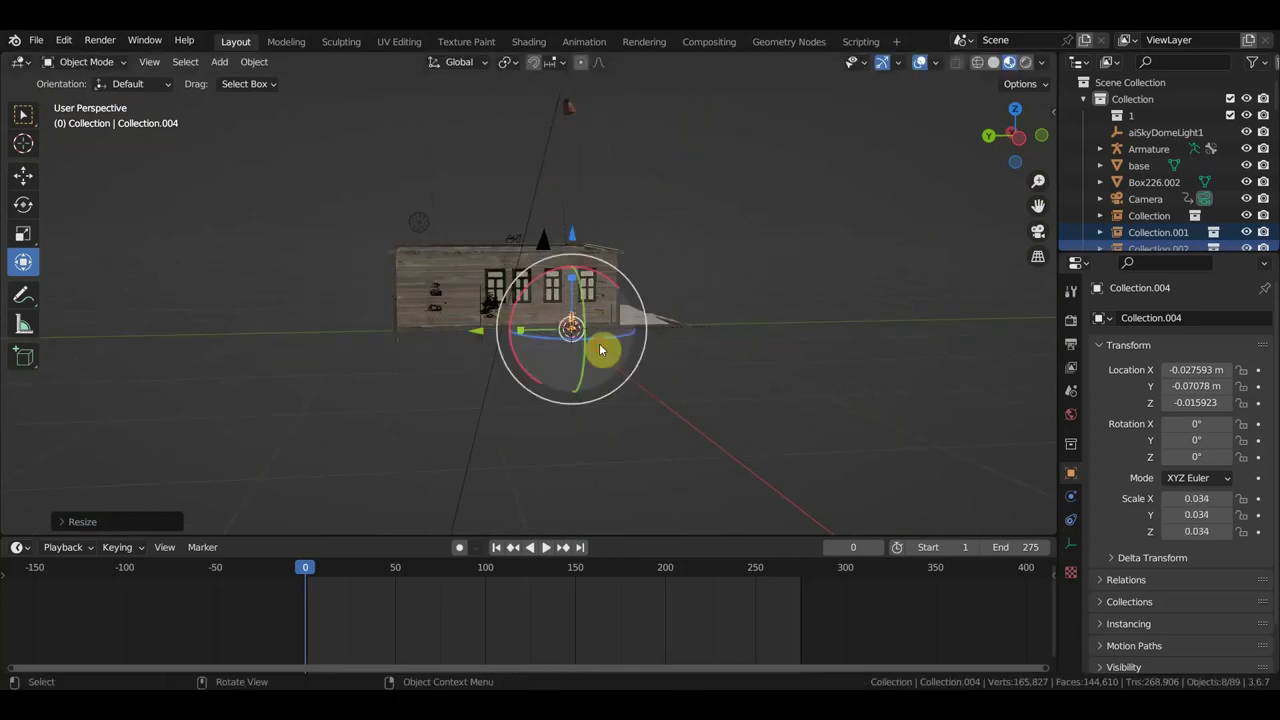
{"action": "middle_click_drag", "start_coordinate": [603, 357], "coordinate": [441, 378]}
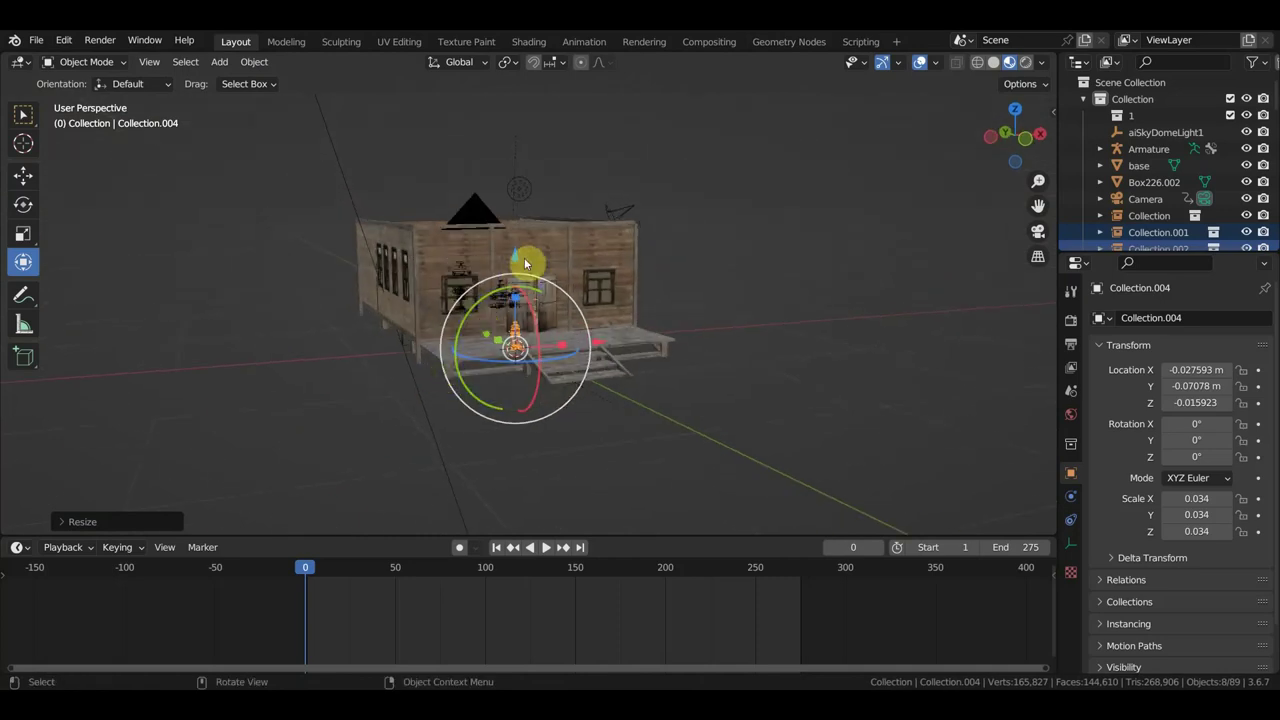
{"action": "left_click_drag", "start_coordinate": [518, 257], "coordinate": [514, 237]}
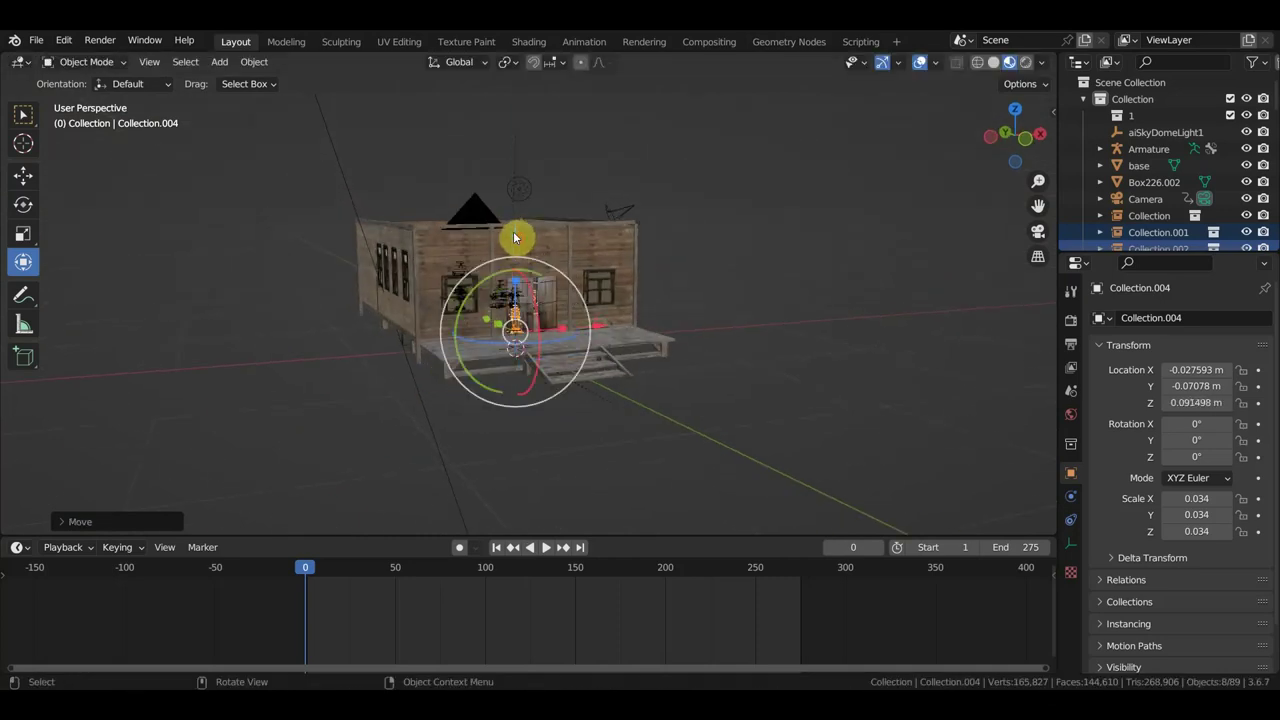
- In top view, turn the newspaper boy around and move him between the pews
{"action": "key", "text": "KP_7"}
{"action": "scroll", "coordinate": [556, 350], "scroll_direction": "up", "scroll_amount": 1}
{"action": "scroll", "coordinate": [551, 365], "scroll_direction": "up", "scroll_amount": 2}
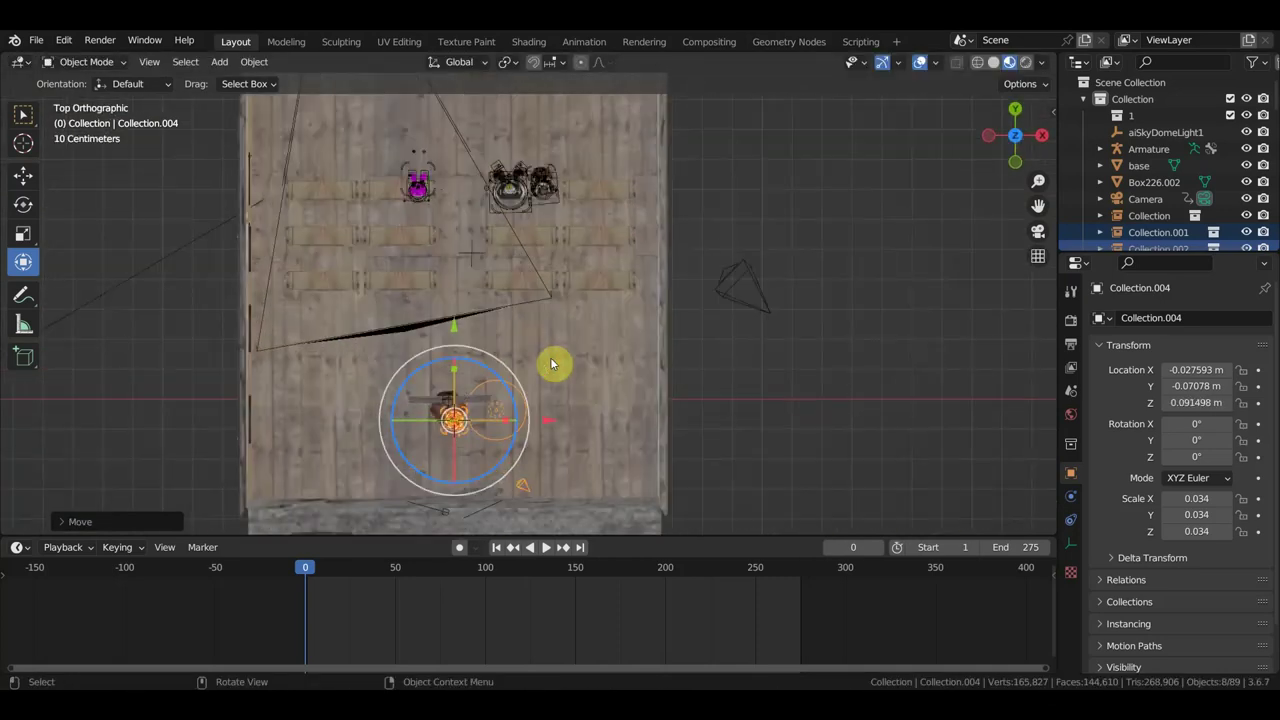
{"action": "key", "text": "r"}
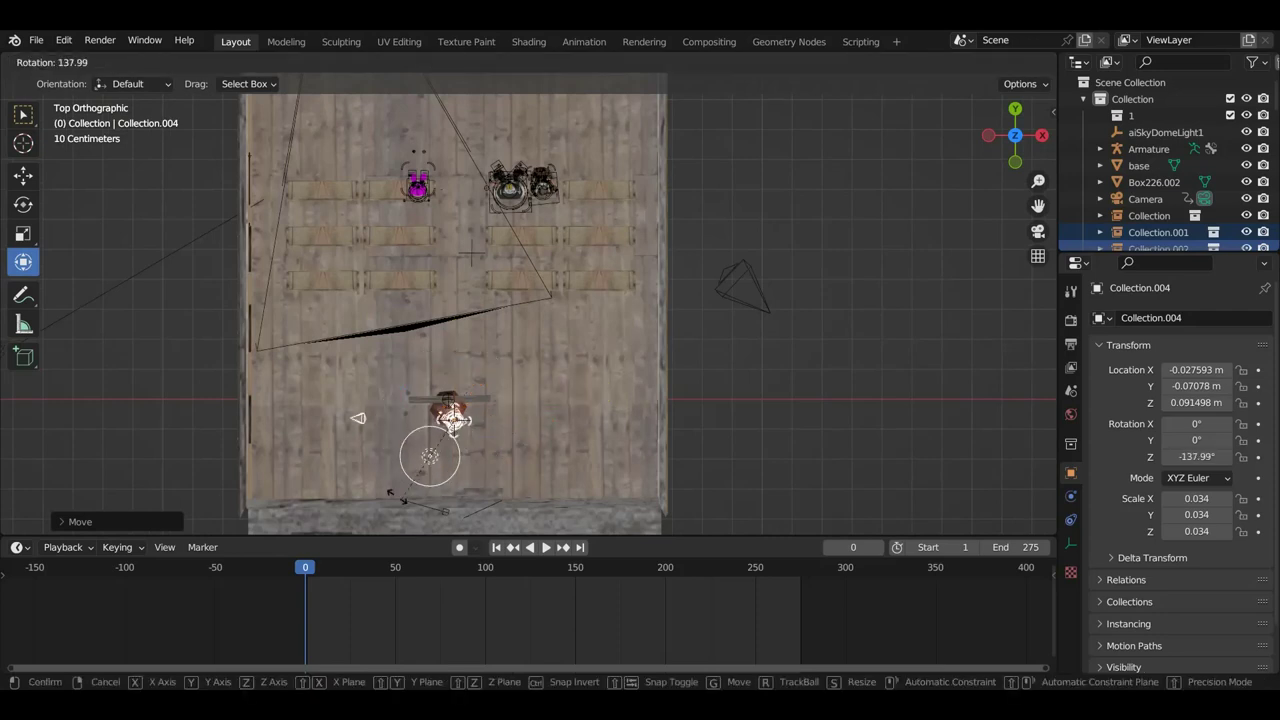
{"action": "left_click", "coordinate": [375, 450]}
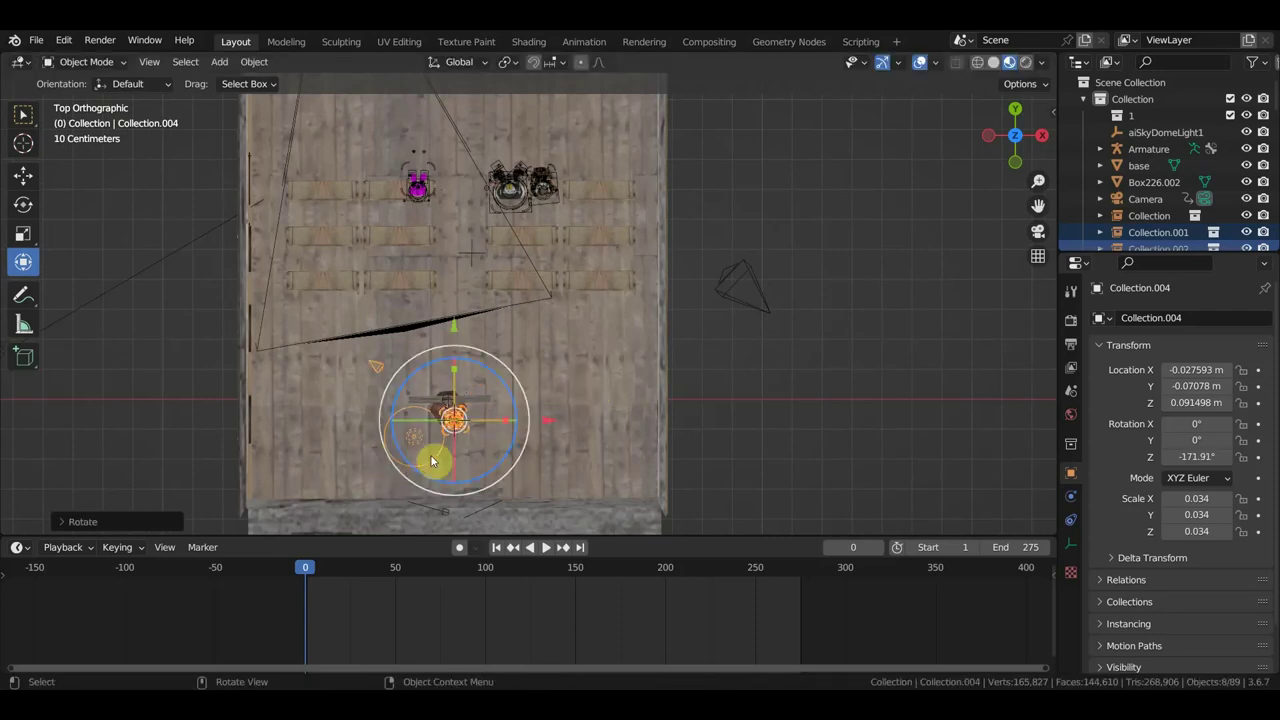
{"action": "key", "text": "g"}
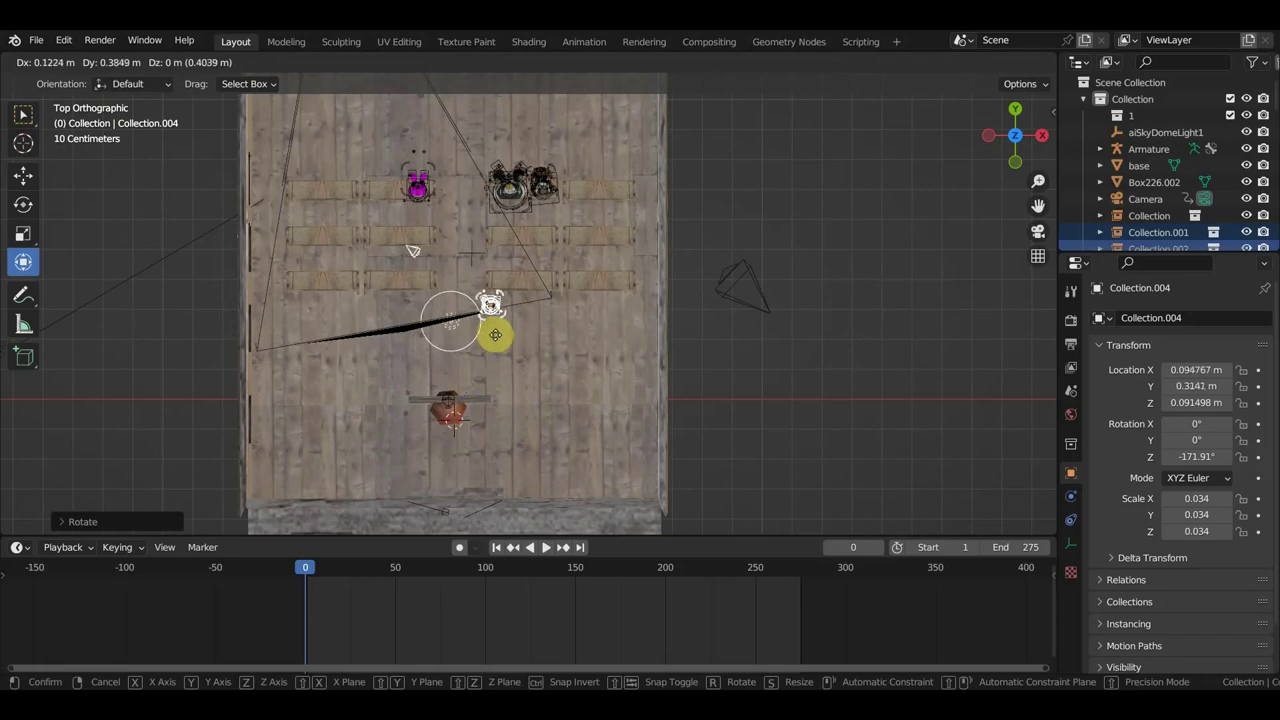
{"action": "left_click", "coordinate": [491, 338]}
{"action": "scroll", "coordinate": [505, 352], "scroll_direction": "up", "scroll_amount": 2}
{"action": "mouse_move", "coordinate": [507, 355]}
{"action": "middle_mouse_down"}
{"action": "mouse_move", "coordinate": [866, 185]}
{"action": "mouse_move", "coordinate": [716, 274]}
{"action": "mouse_move", "coordinate": [722, 265]}
{"action": "mouse_move", "coordinate": [730, 291]}
{"action": "mouse_move", "coordinate": [671, 347]}
{"action": "mouse_move", "coordinate": [632, 347]}
{"action": "middle_mouse_up"}
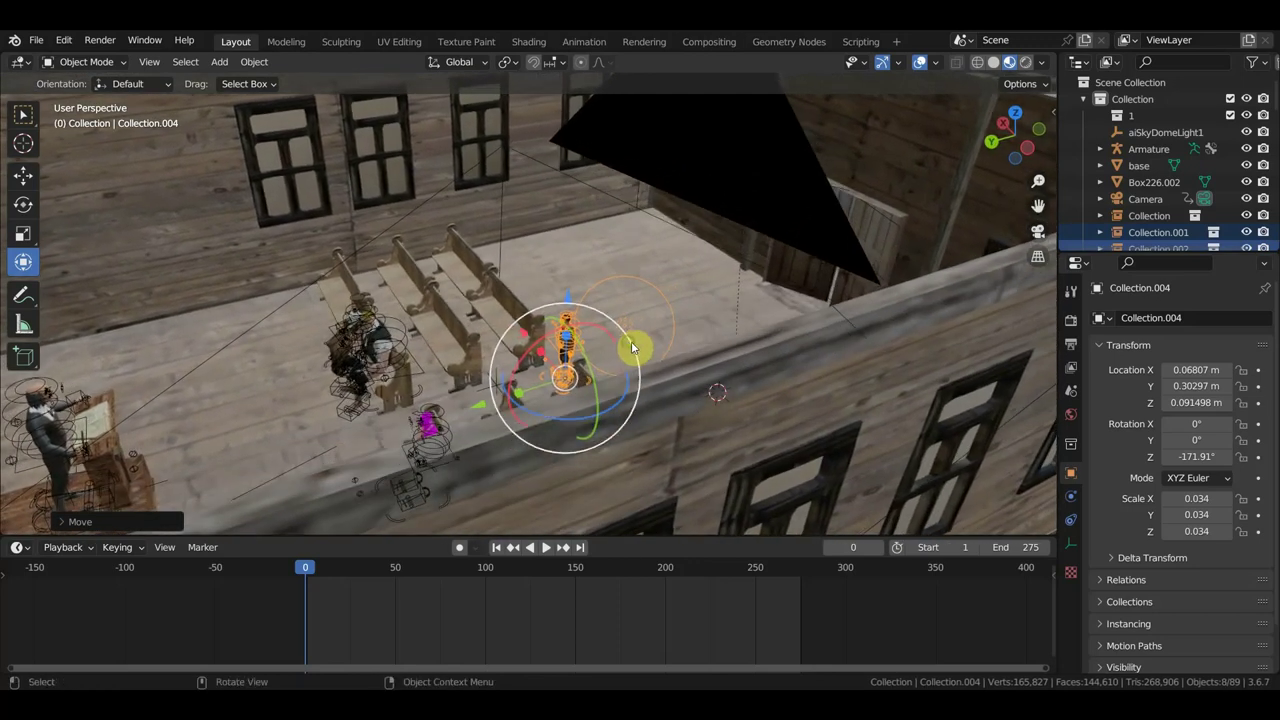
- Re-rotate him to -133.65° on Z and stand him at the end of the front pews
{"action": "key", "text": "g"}
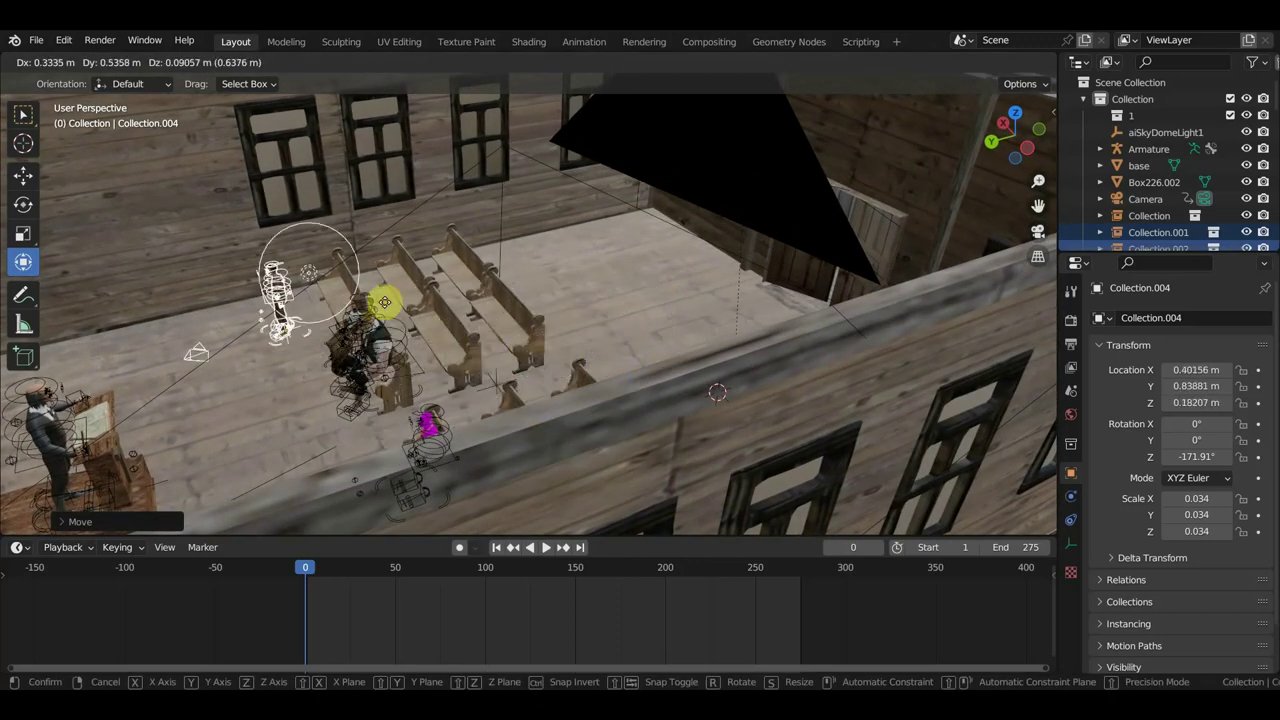
{"action": "left_click", "coordinate": [420, 301]}
{"action": "mouse_move", "coordinate": [416, 298]}
{"action": "middle_mouse_down"}
{"action": "mouse_move", "coordinate": [554, 280]}
{"action": "mouse_move", "coordinate": [540, 303]}
{"action": "middle_mouse_up"}
{"action": "key", "text": "KP_7"}
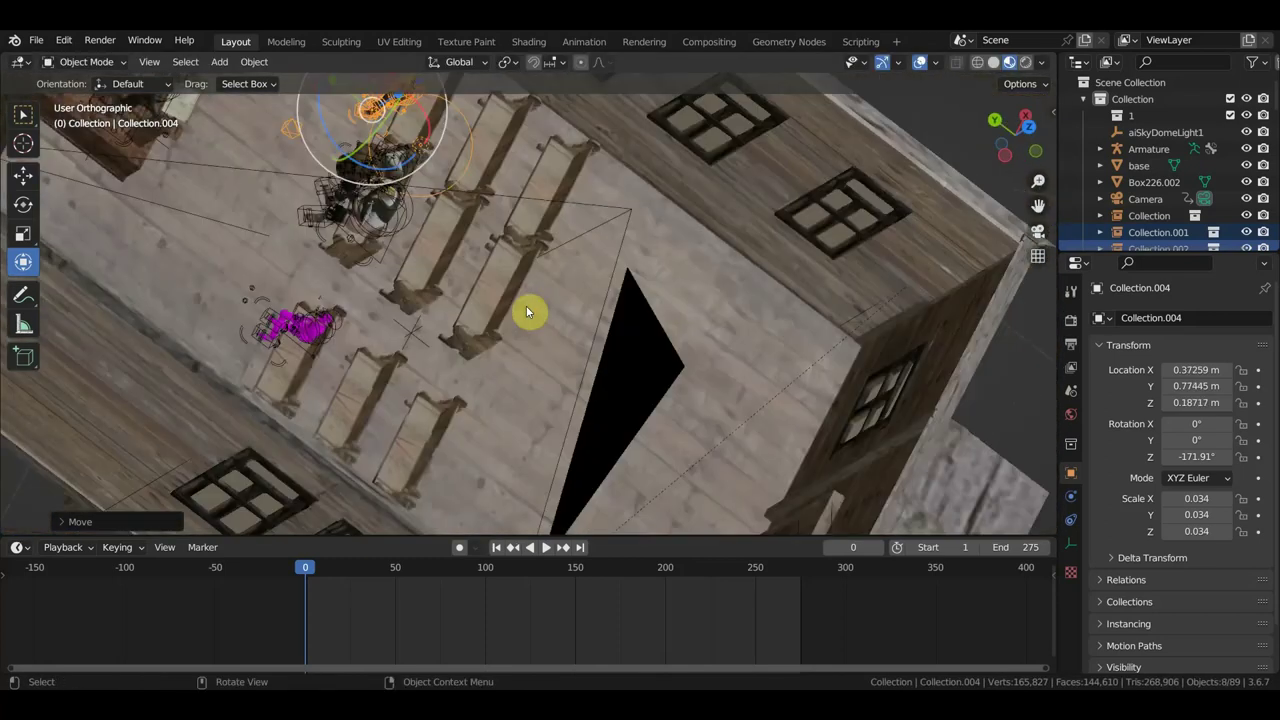
{"action": "scroll", "coordinate": [522, 300], "scroll_direction": "down", "scroll_amount": 1}
{"action": "scroll", "coordinate": [545, 283], "scroll_direction": "down", "scroll_amount": 2}
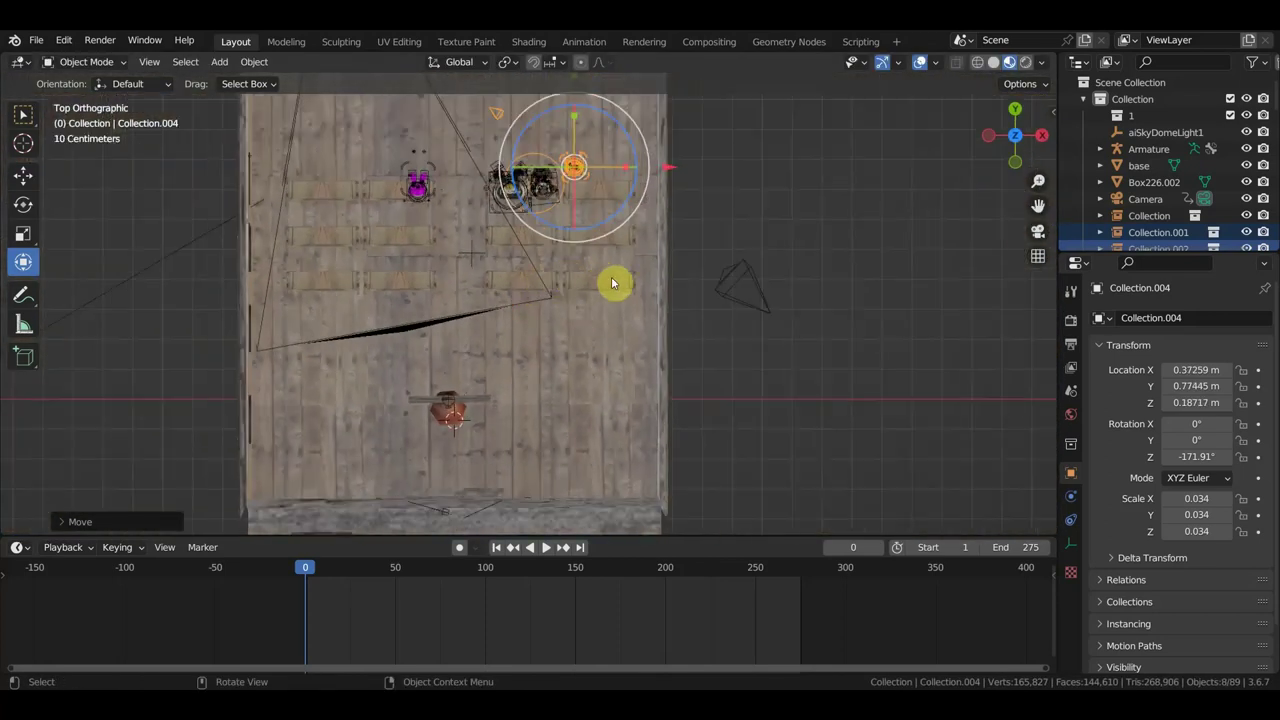
{"action": "key", "text": "r"}
{"action": "left_click", "coordinate": [634, 243]}
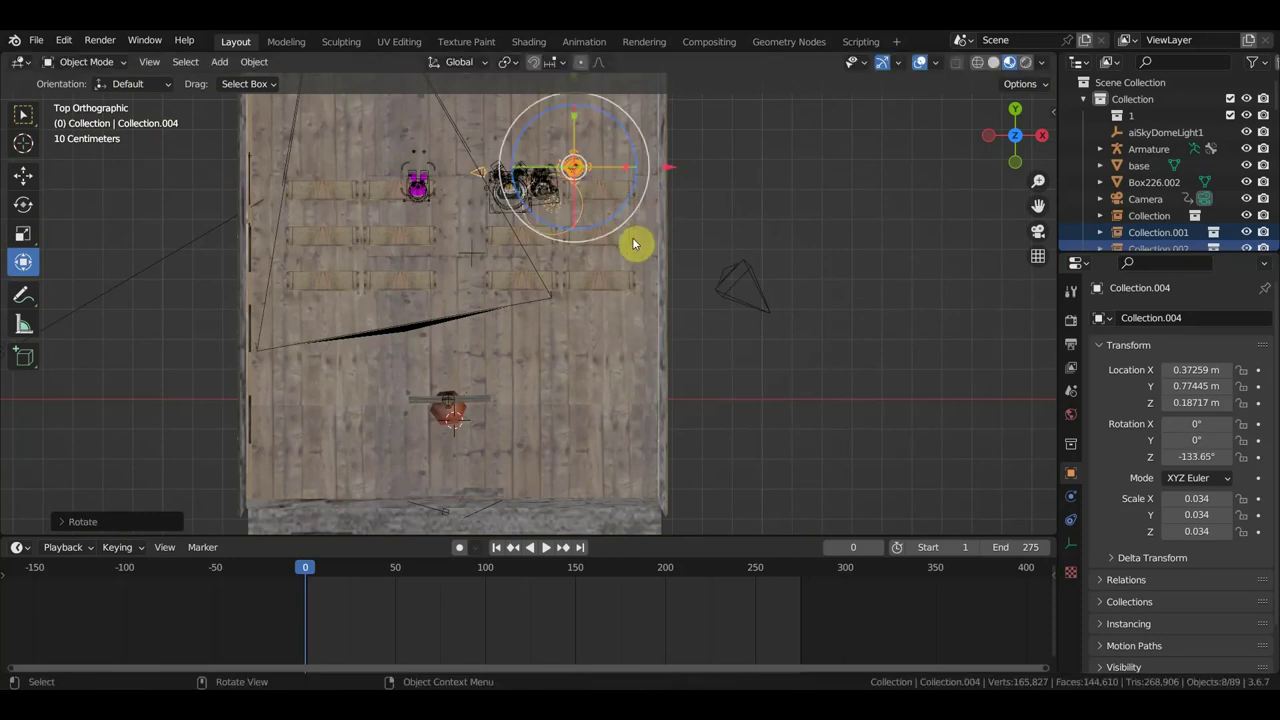
{"action": "key", "text": "g"}
{"action": "left_click", "coordinate": [675, 238]}
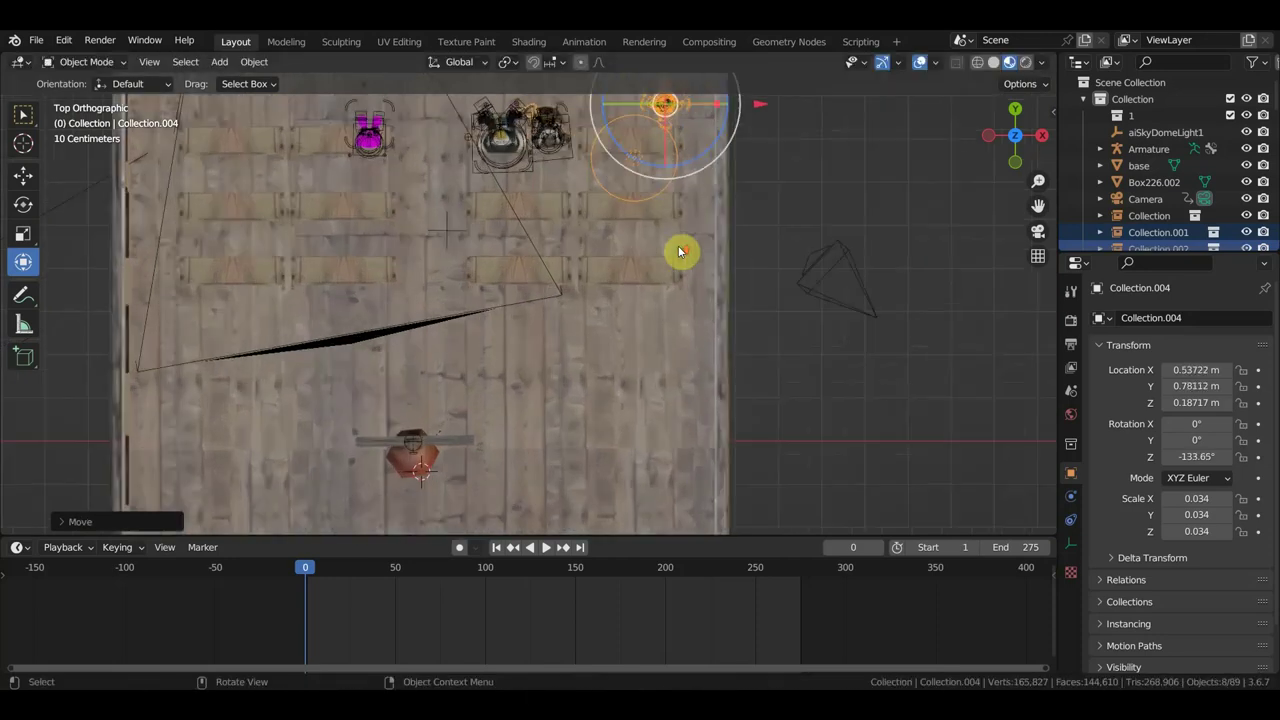
- Nudge the newspaper boy to his final spot at 0.51159, 0.77005, 0.1405 m
{"action": "middle_click_drag", "start_coordinate": [680, 251], "coordinate": [930, 95]}
{"action": "scroll", "coordinate": [930, 95], "scroll_direction": "down", "scroll_amount": 5}
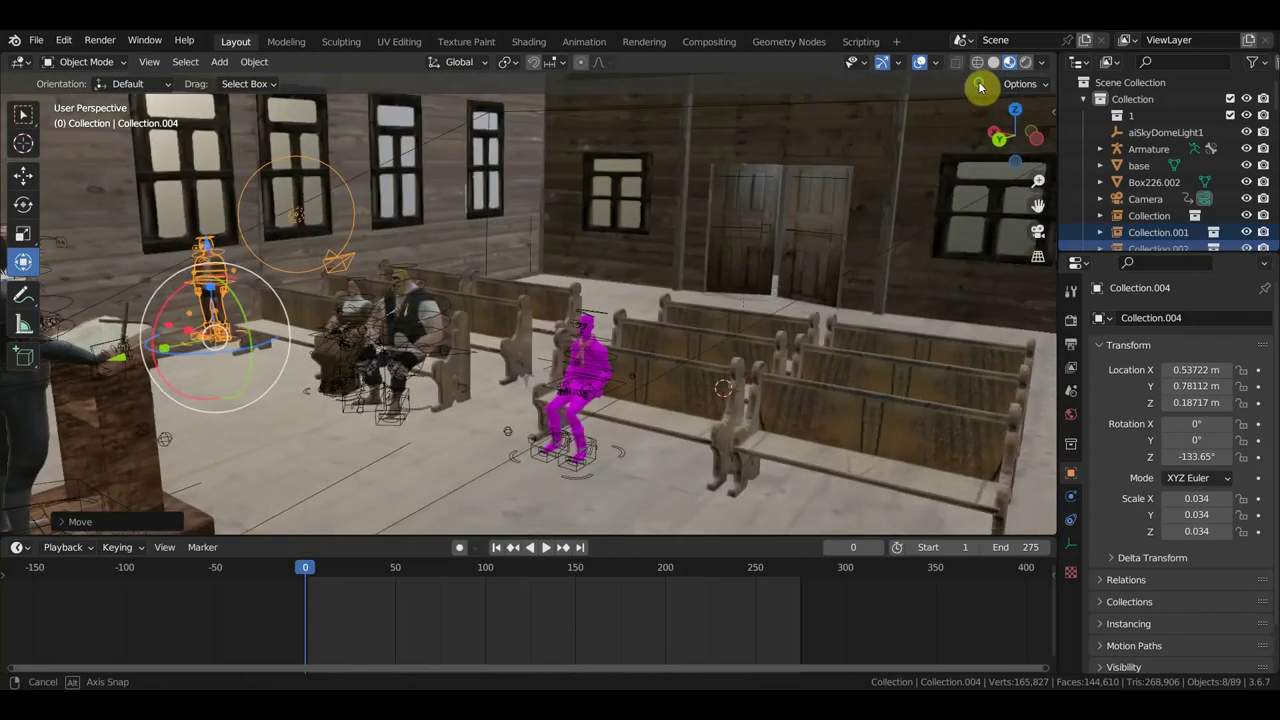
{"action": "scroll", "coordinate": [443, 320], "scroll_direction": "up", "scroll_amount": 3}
{"action": "scroll", "coordinate": [343, 371], "scroll_direction": "up", "scroll_amount": 2}
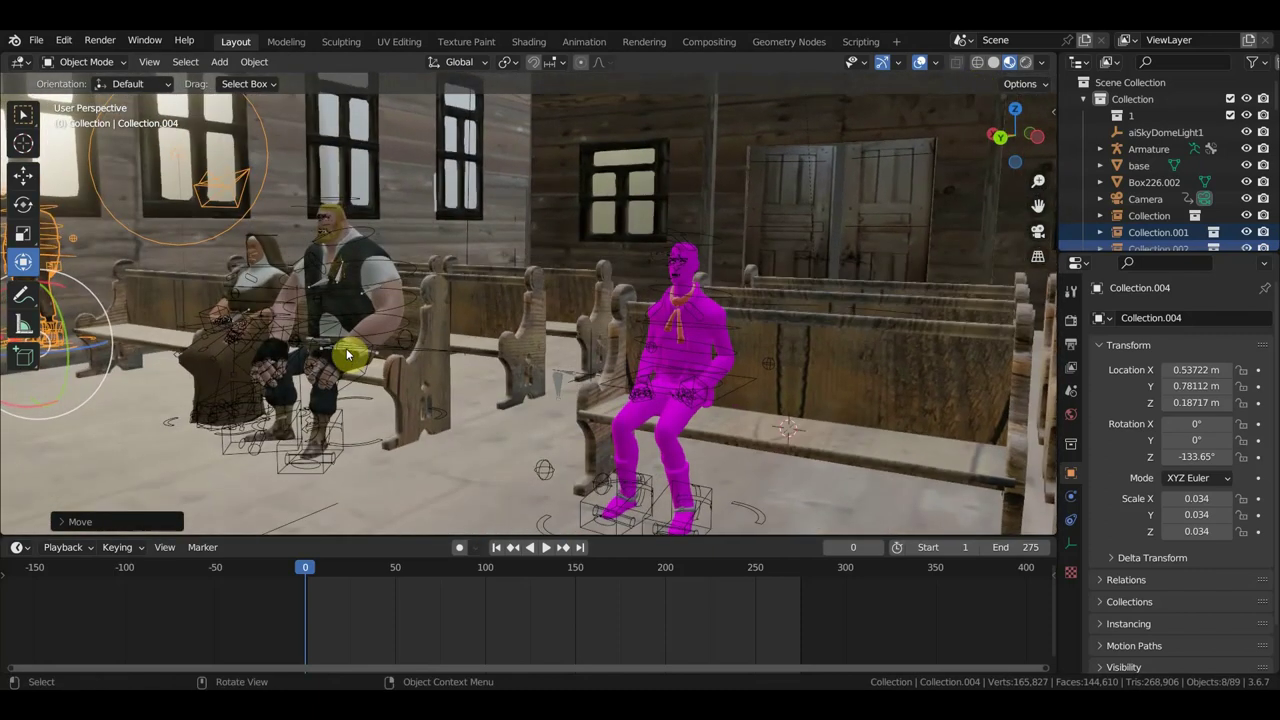
{"action": "middle_click_drag", "start_coordinate": [340, 347], "coordinate": [347, 356]}
{"action": "key", "text": "g"}
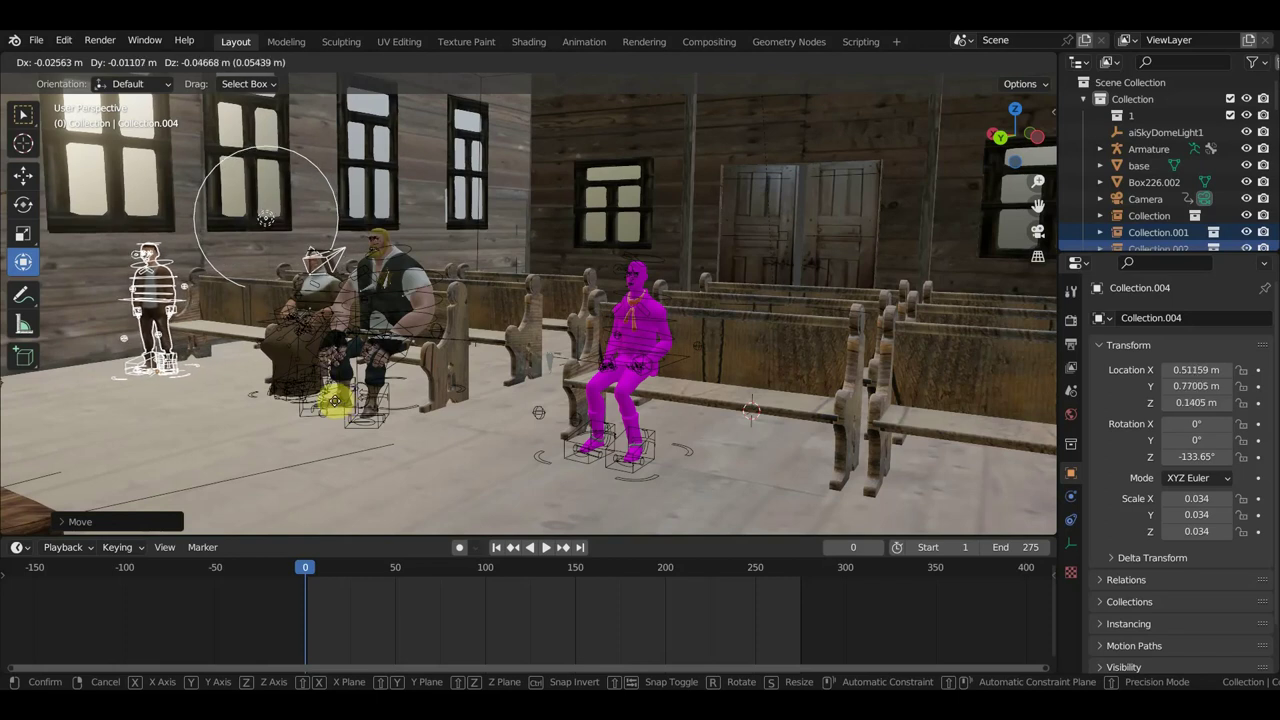
{"action": "left_click", "coordinate": [337, 405]}
{"action": "mouse_move", "coordinate": [278, 432]}
{"action": "middle_mouse_down"}
{"action": "mouse_move", "coordinate": [361, 397]}
{"action": "mouse_move", "coordinate": [320, 391]}
{"action": "mouse_move", "coordinate": [337, 363]}
{"action": "mouse_move", "coordinate": [517, 331]}
{"action": "mouse_move", "coordinate": [487, 343]}
{"action": "middle_mouse_up"}
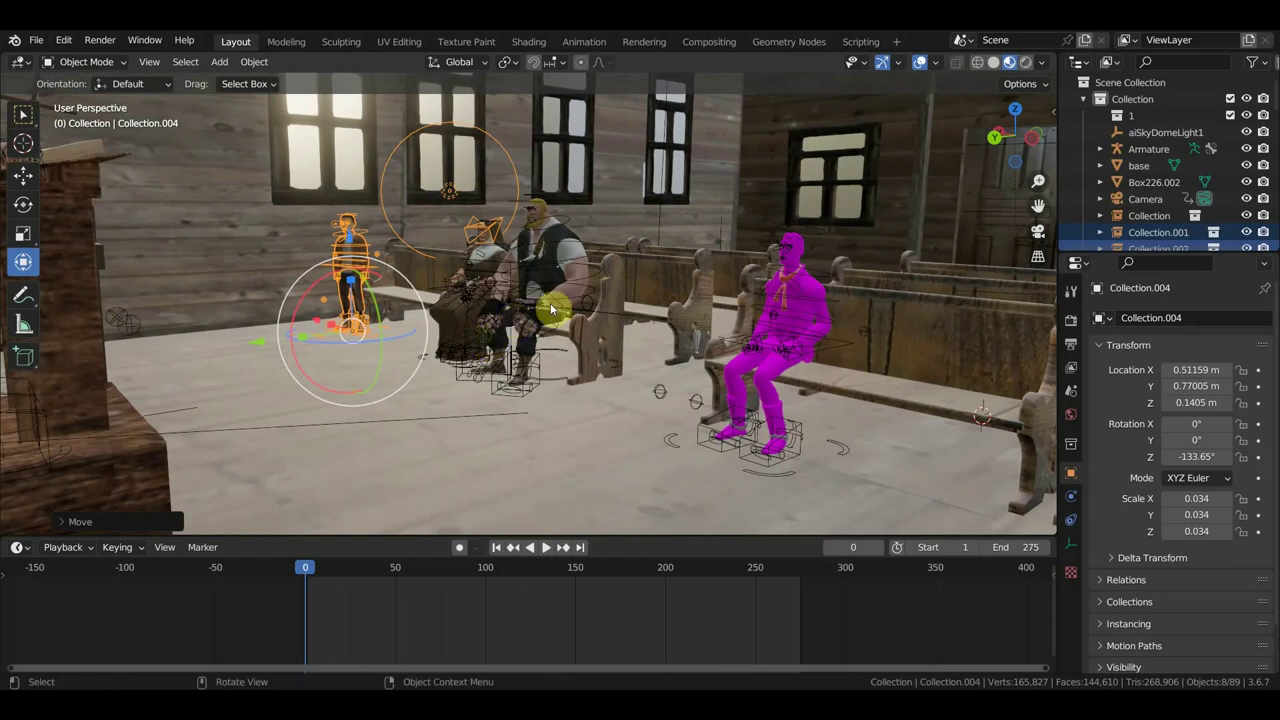
{"action": "left_click", "coordinate": [568, 430]}
{"action": "middle_click_drag", "start_coordinate": [570, 432], "coordinate": [574, 437]}
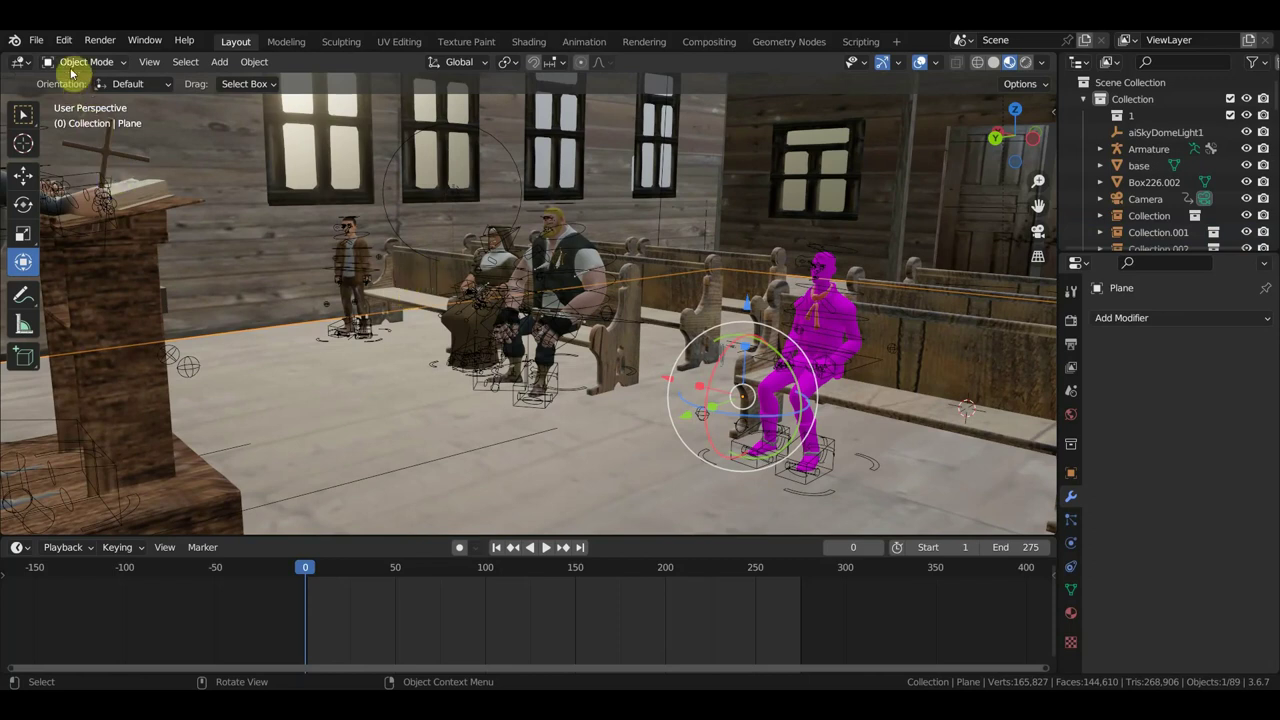
- Start File > Link and browse from drive I: into the 'ВСЕ для вестерна' folder in list view
{"action": "left_click", "coordinate": [46, 46]}
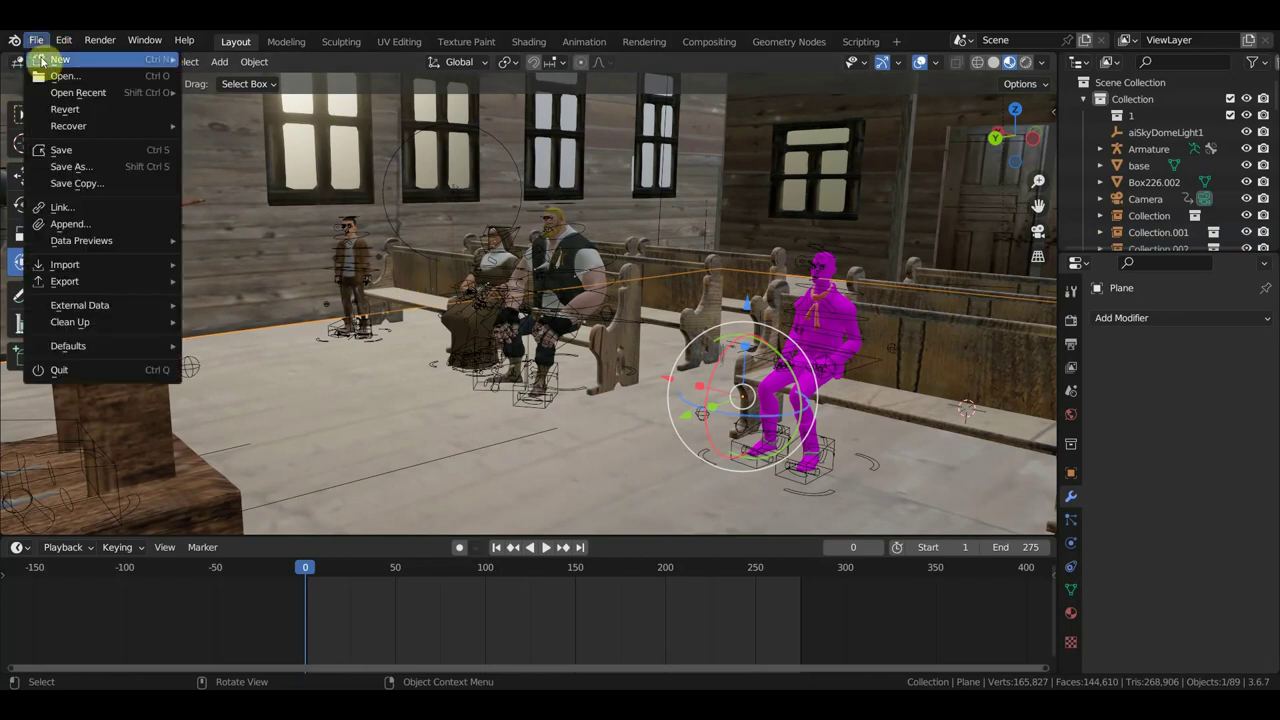
{"action": "left_click", "coordinate": [76, 206]}
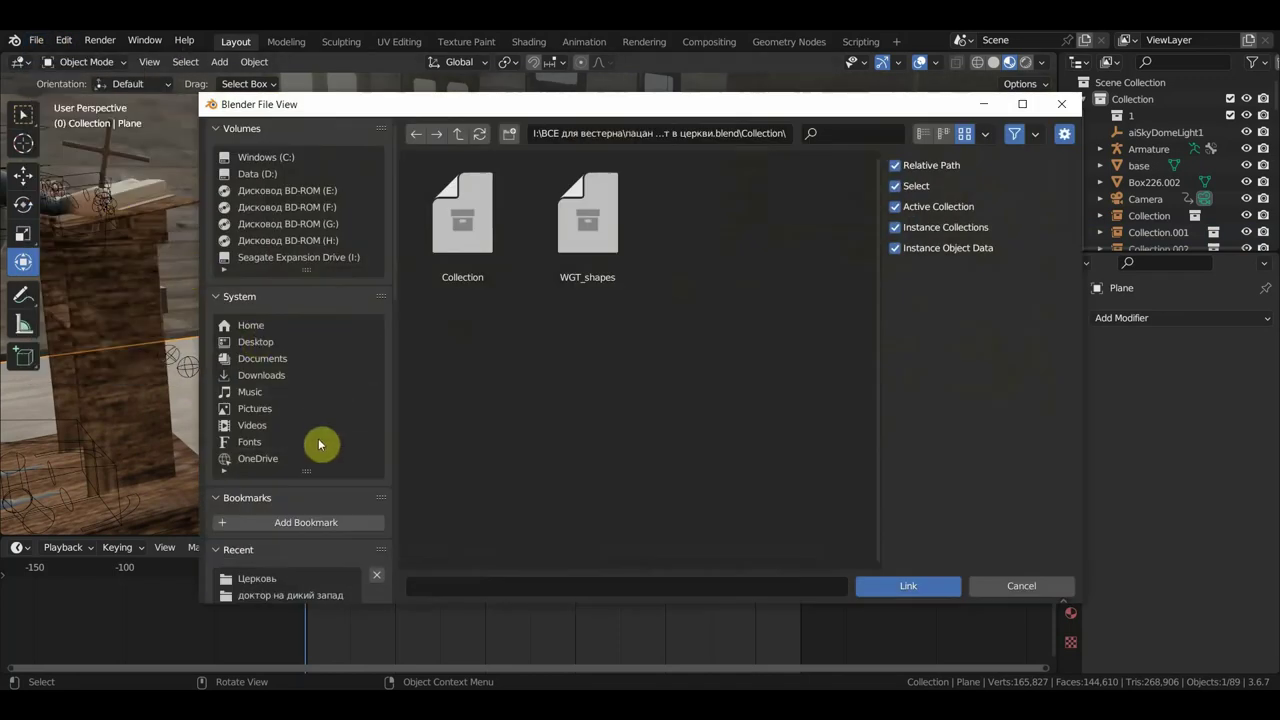
{"action": "scroll", "coordinate": [300, 450], "scroll_direction": "down", "scroll_amount": 5}
{"action": "scroll", "coordinate": [295, 320], "scroll_direction": "up", "scroll_amount": 4}
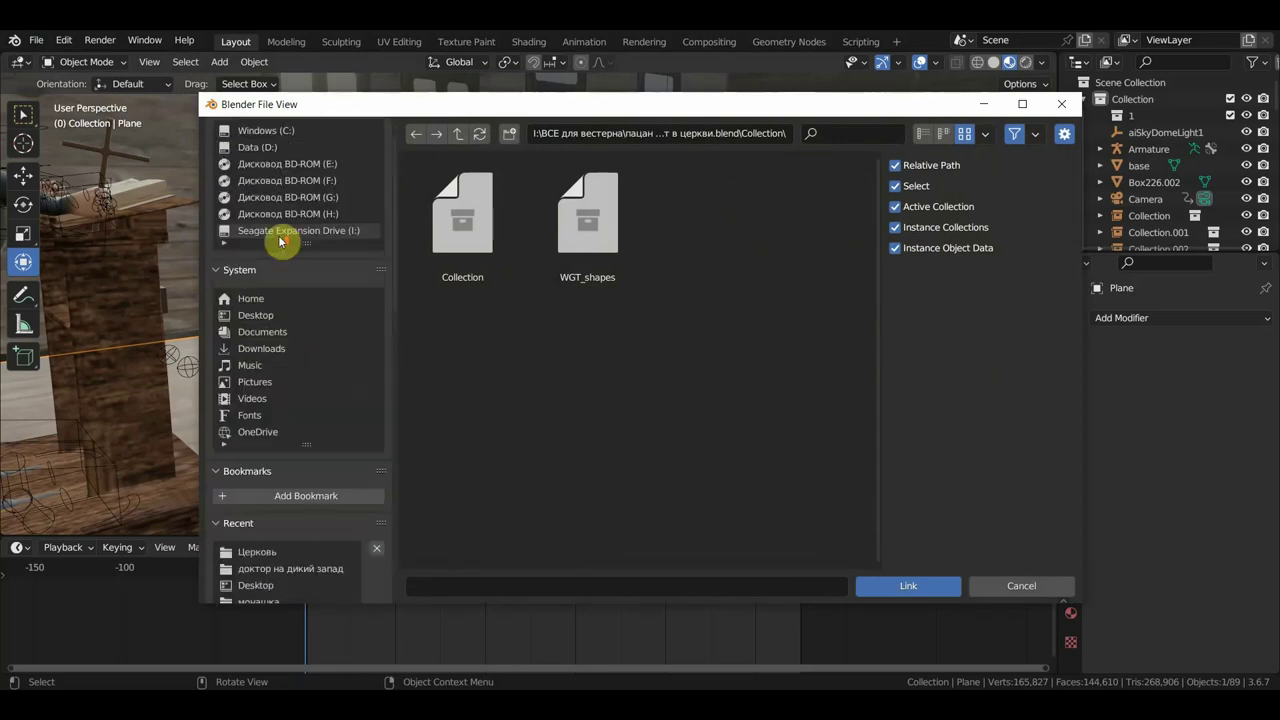
{"action": "scroll", "coordinate": [284, 262], "scroll_direction": "up", "scroll_amount": 1}
{"action": "left_click", "coordinate": [284, 260]}
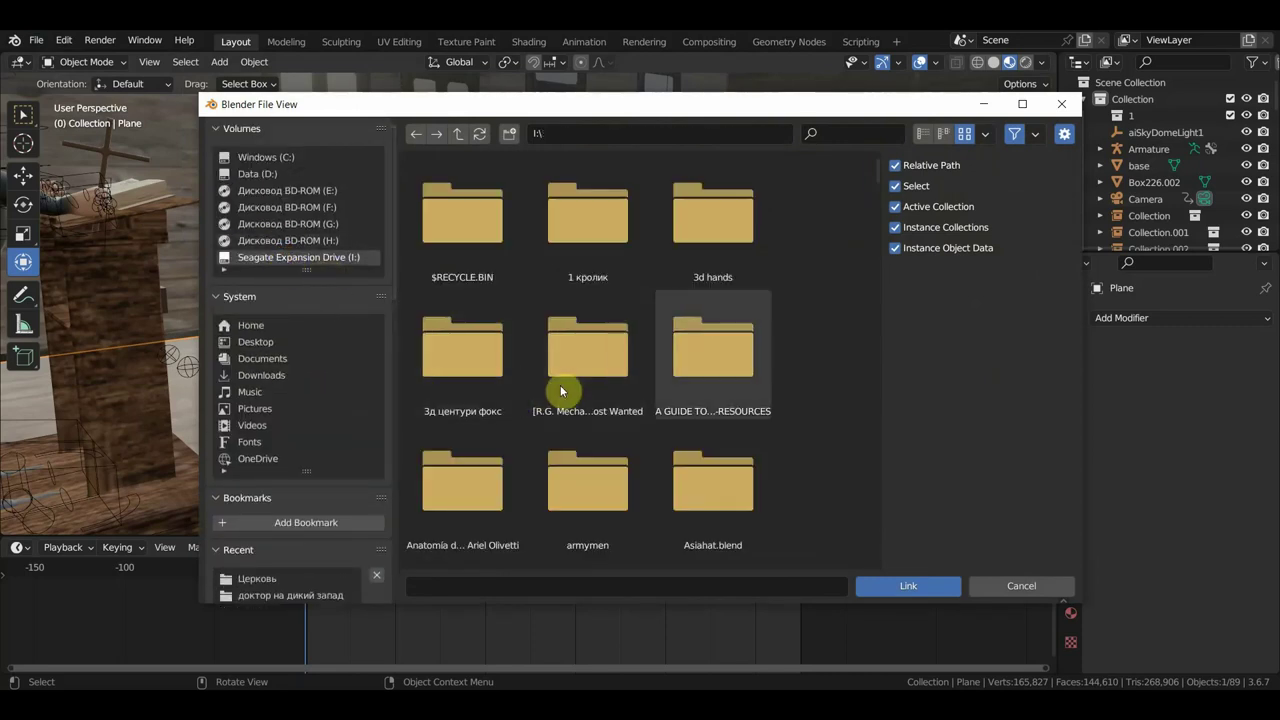
{"action": "left_click", "coordinate": [923, 134]}
{"action": "scroll", "coordinate": [370, 585], "scroll_direction": "down", "scroll_amount": 1}
{"action": "scroll", "coordinate": [528, 491], "scroll_direction": "down", "scroll_amount": 5}
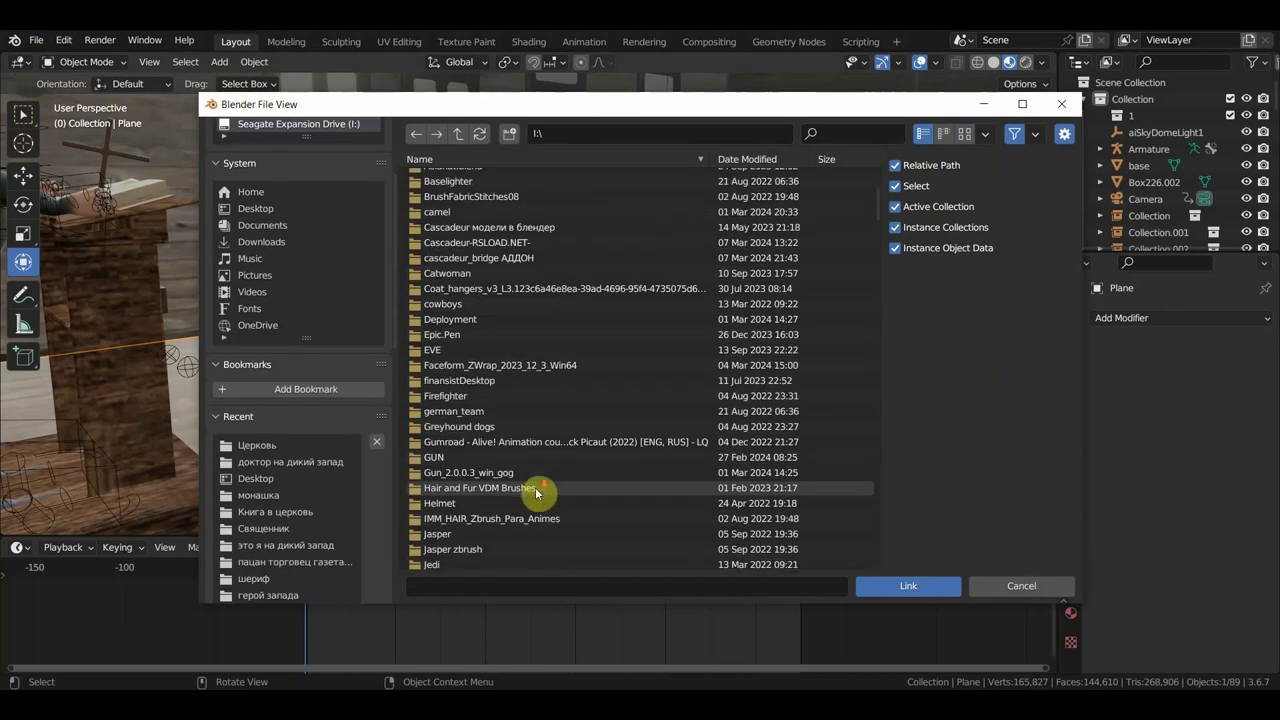
{"action": "scroll", "coordinate": [528, 491], "scroll_direction": "down", "scroll_amount": 5}
{"action": "scroll", "coordinate": [535, 485], "scroll_direction": "down", "scroll_amount": 5}
{"action": "scroll", "coordinate": [542, 476], "scroll_direction": "down", "scroll_amount": 5}
- Link Collection from 'баба дикий запад.разговор салун.blend' in the 'баба на дикий запад' folder
{"action": "scroll", "coordinate": [542, 476], "scroll_direction": "down", "scroll_amount": 5}
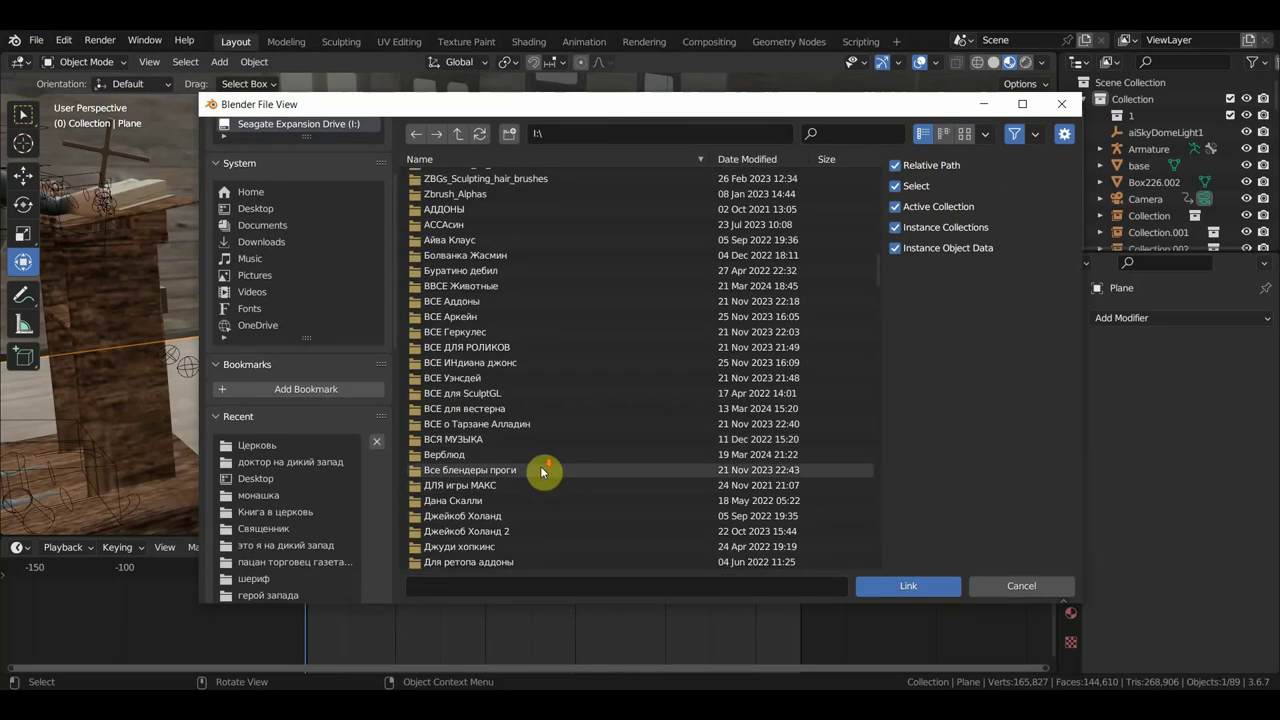
{"action": "double_click", "coordinate": [491, 408]}
{"action": "scroll", "coordinate": [500, 440], "scroll_direction": "down", "scroll_amount": 5}
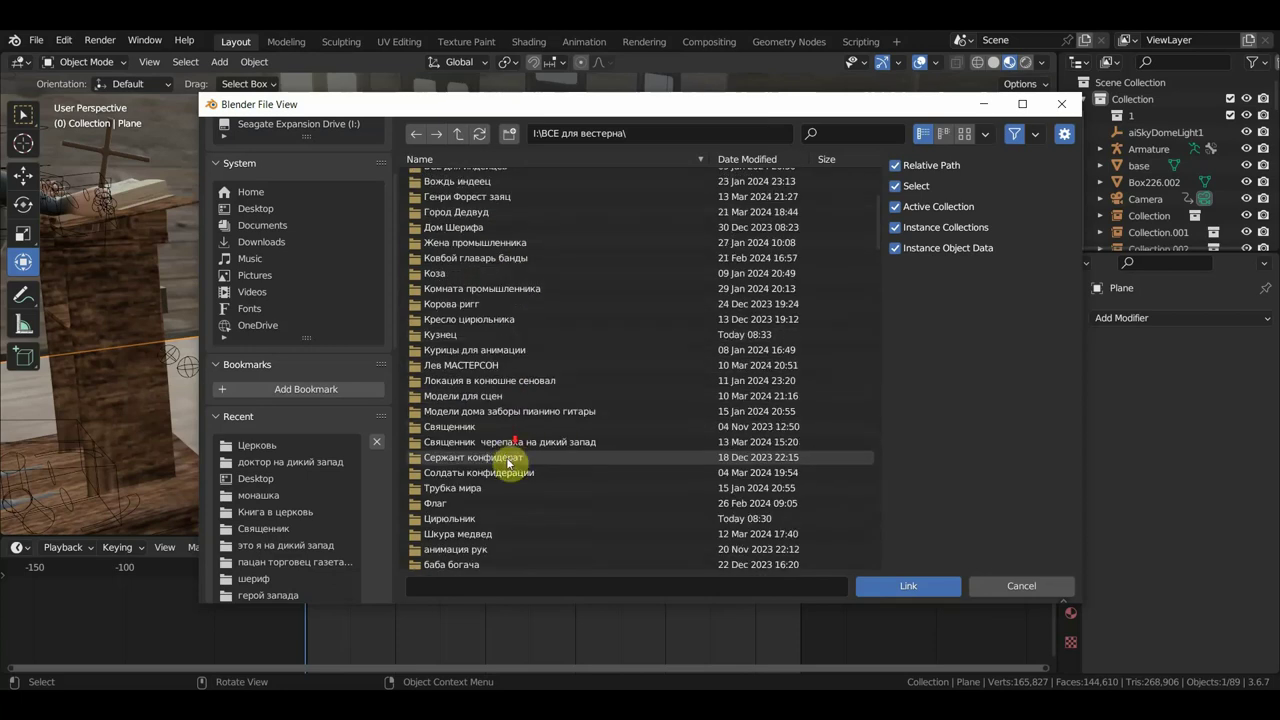
{"action": "scroll", "coordinate": [506, 457], "scroll_direction": "down", "scroll_amount": 5}
{"action": "double_click", "coordinate": [468, 424]}
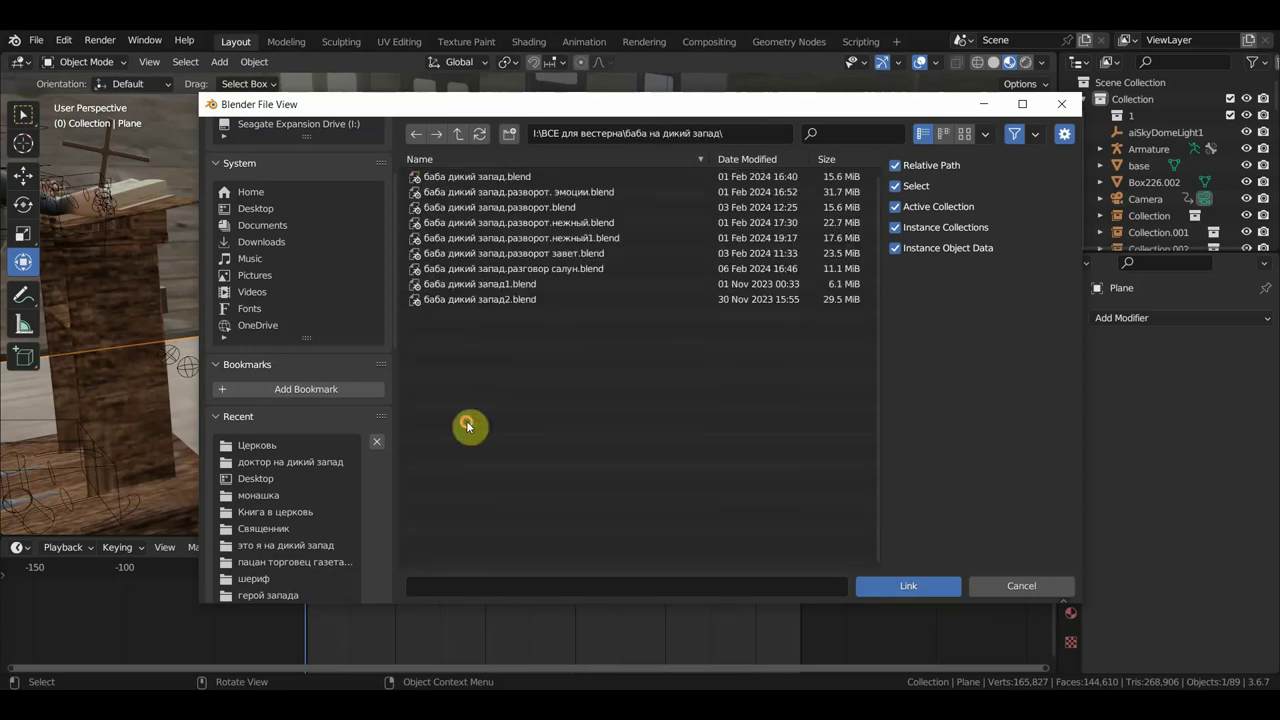
{"action": "left_click", "coordinate": [966, 134]}
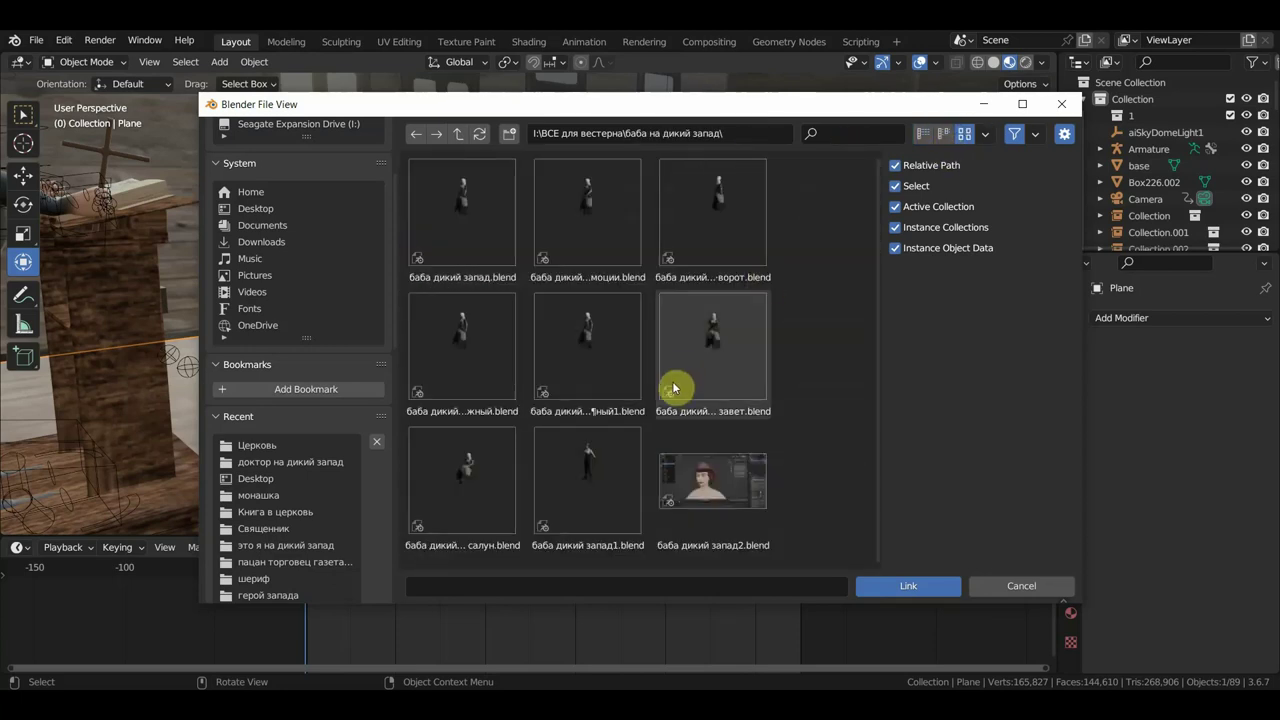
{"action": "left_click", "coordinate": [469, 472]}
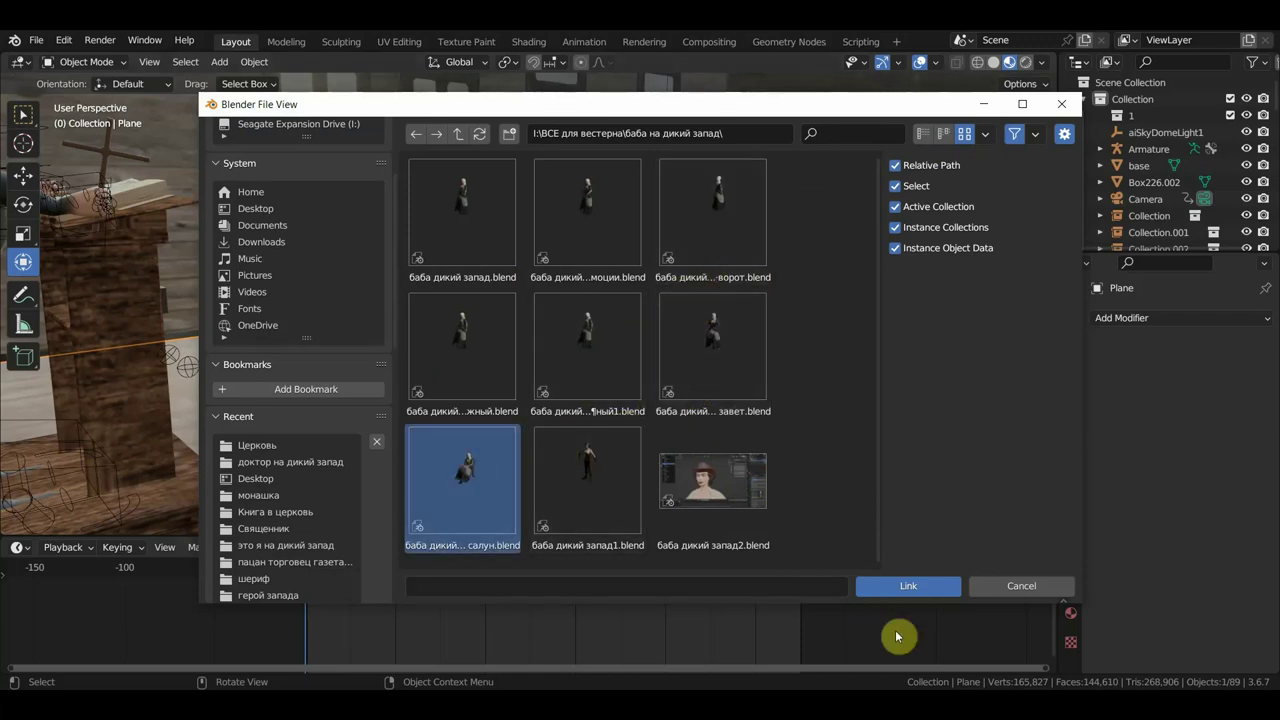
{"action": "left_click", "coordinate": [915, 587]}
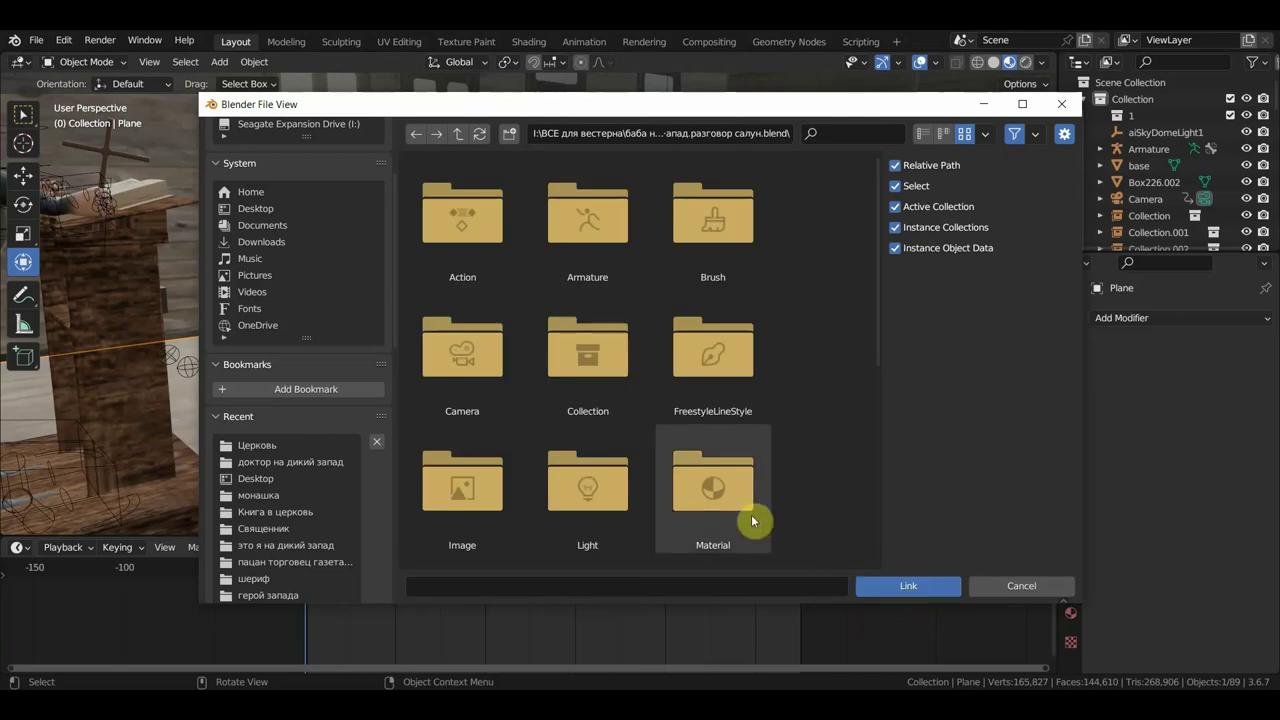
{"action": "double_click", "coordinate": [597, 392]}
{"action": "left_click", "coordinate": [486, 271]}
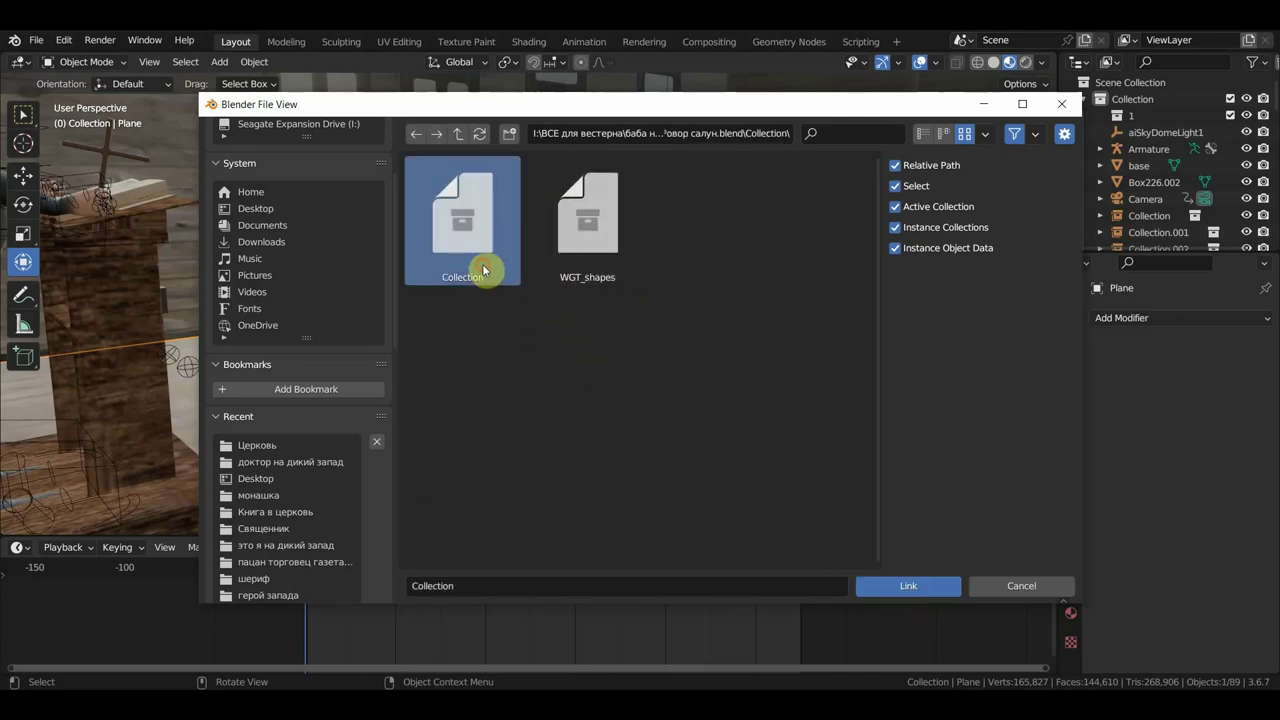
{"action": "double_click", "coordinate": [483, 270]}
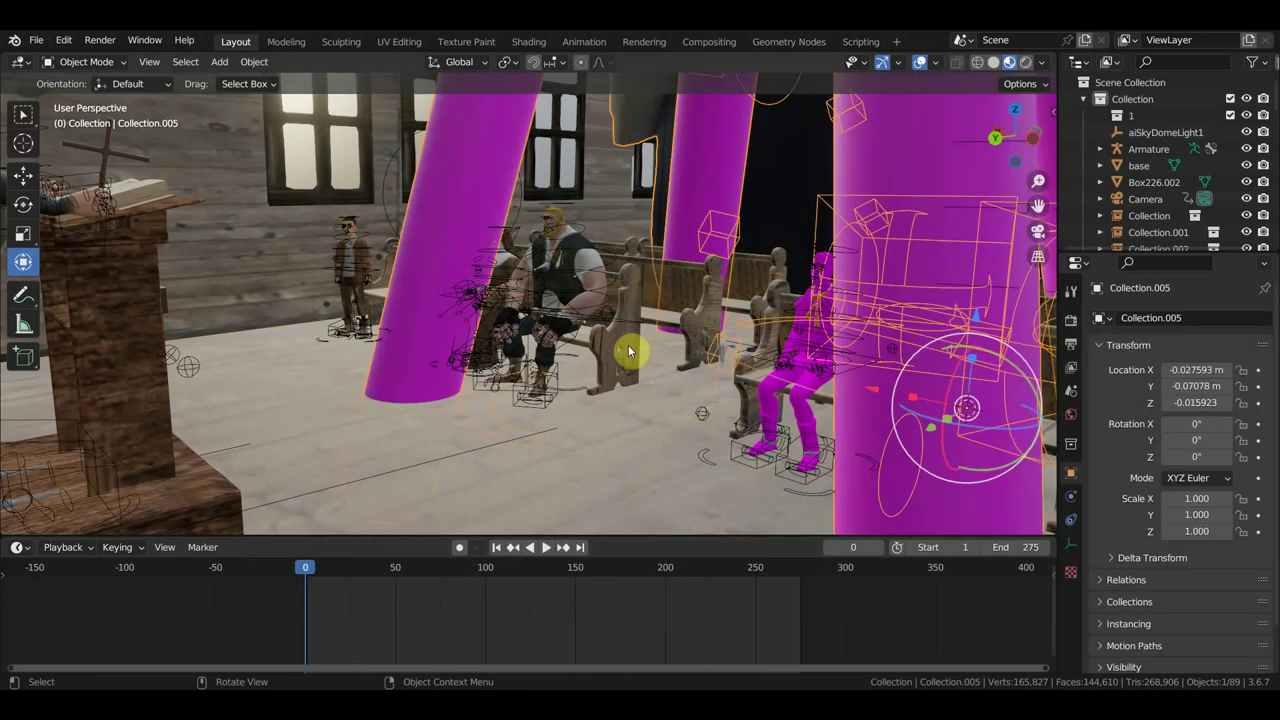
- Shrink the linked woman collection to 0.126 scale
{"action": "scroll", "coordinate": [749, 349], "scroll_direction": "down", "scroll_amount": 5}
{"action": "scroll", "coordinate": [749, 349], "scroll_direction": "down", "scroll_amount": 4}
{"action": "scroll", "coordinate": [749, 349], "scroll_direction": "down", "scroll_amount": 3}
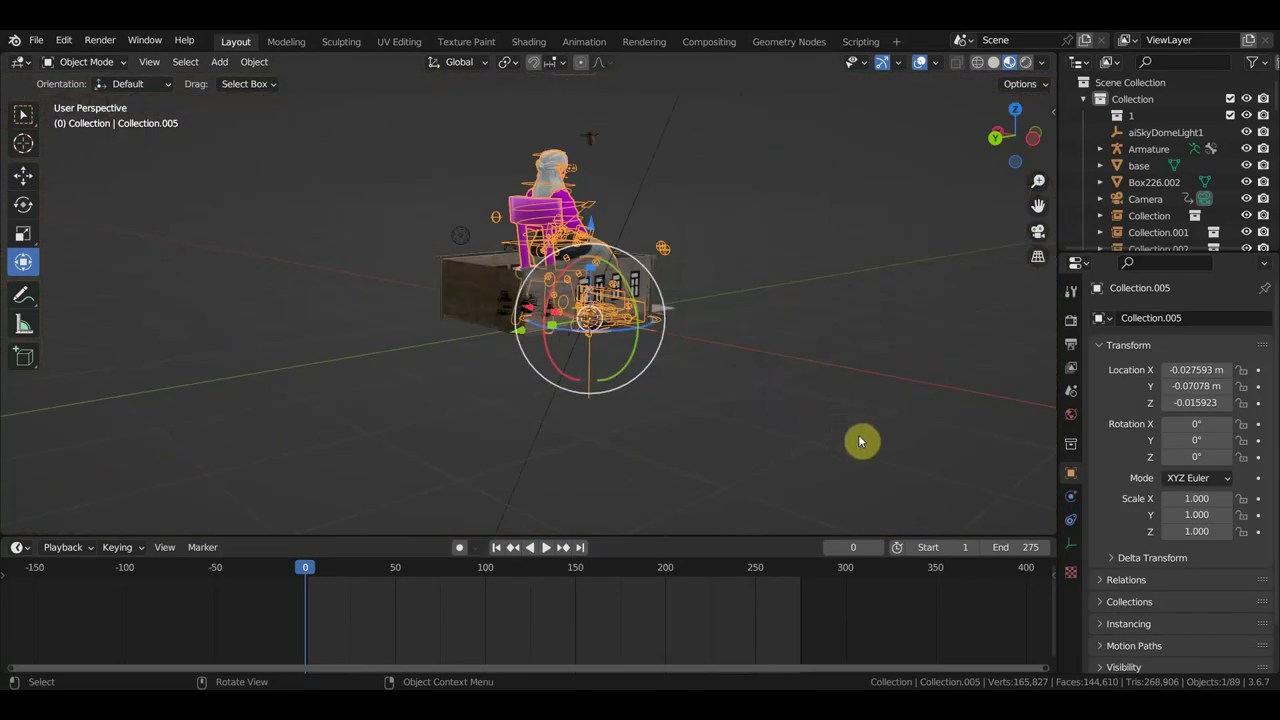
{"action": "key", "text": "s"}
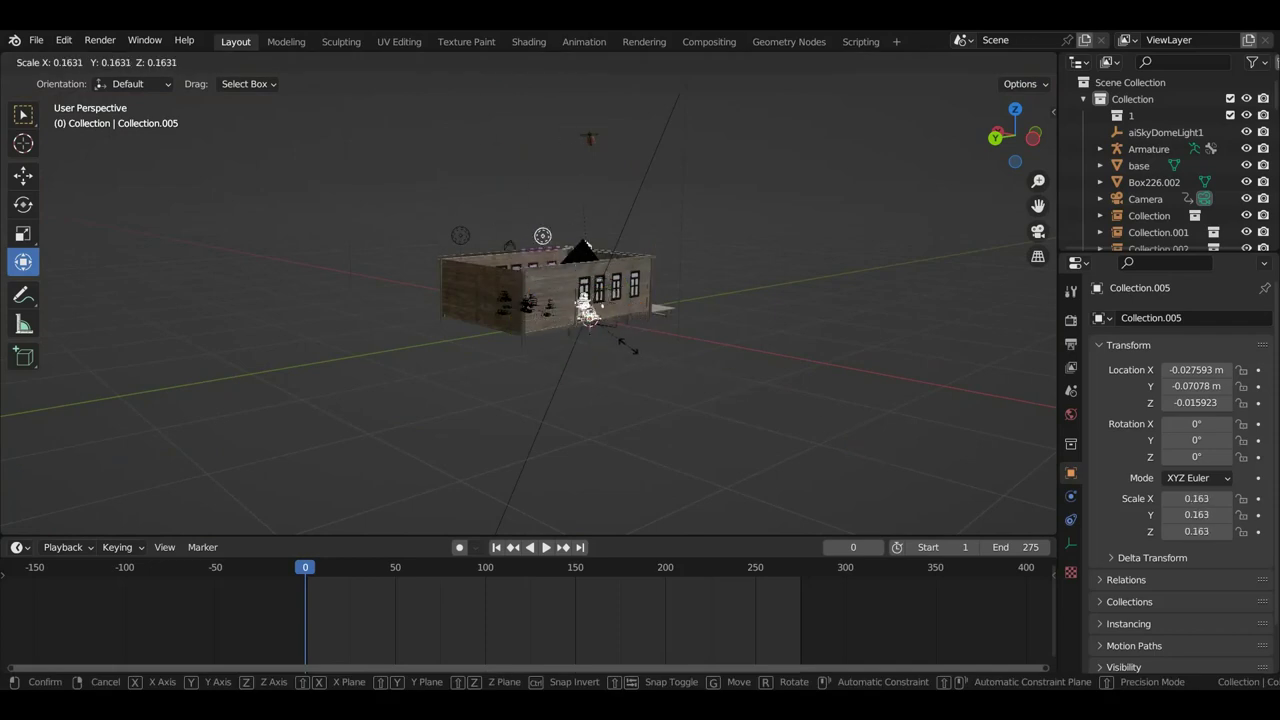
{"action": "left_click", "coordinate": [620, 340]}
- From top view, turn the woman about -158.7° and move her into the church interior
{"action": "key", "text": "KP_7"}
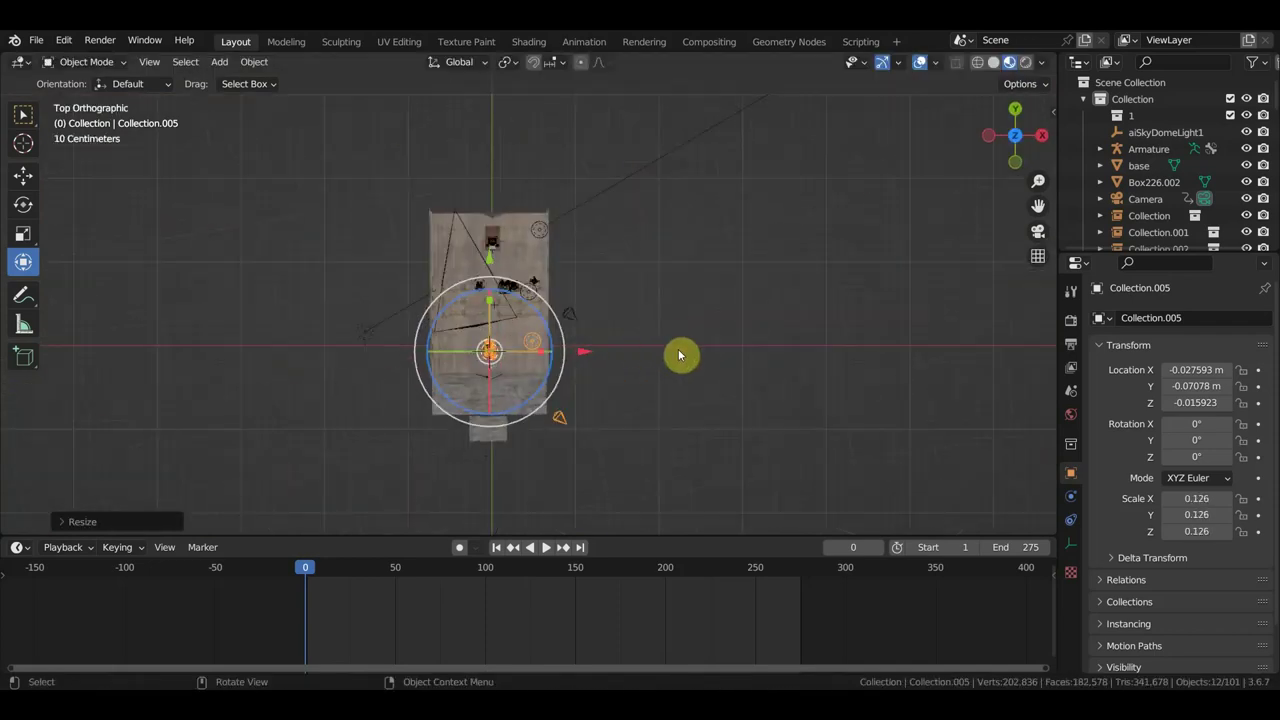
{"action": "key", "text": "r"}
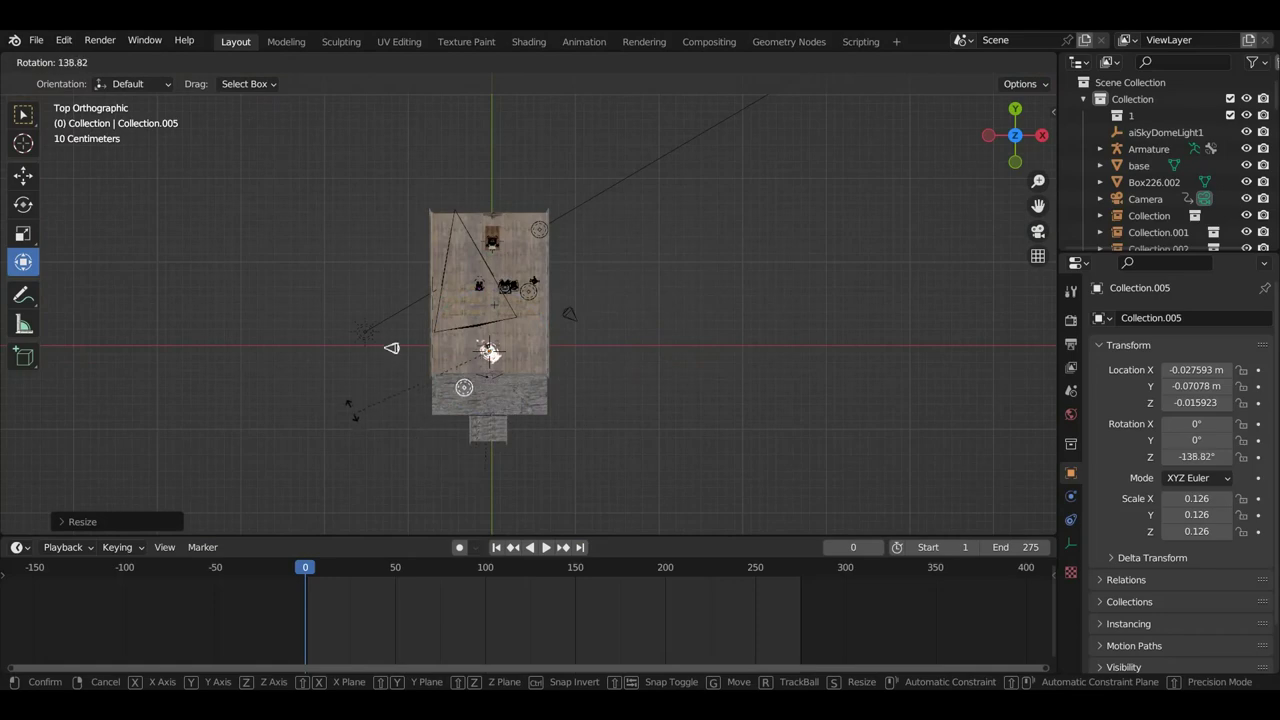
{"action": "left_click", "coordinate": [486, 371]}
{"action": "left_click_drag", "start_coordinate": [423, 371], "coordinate": [460, 296]}
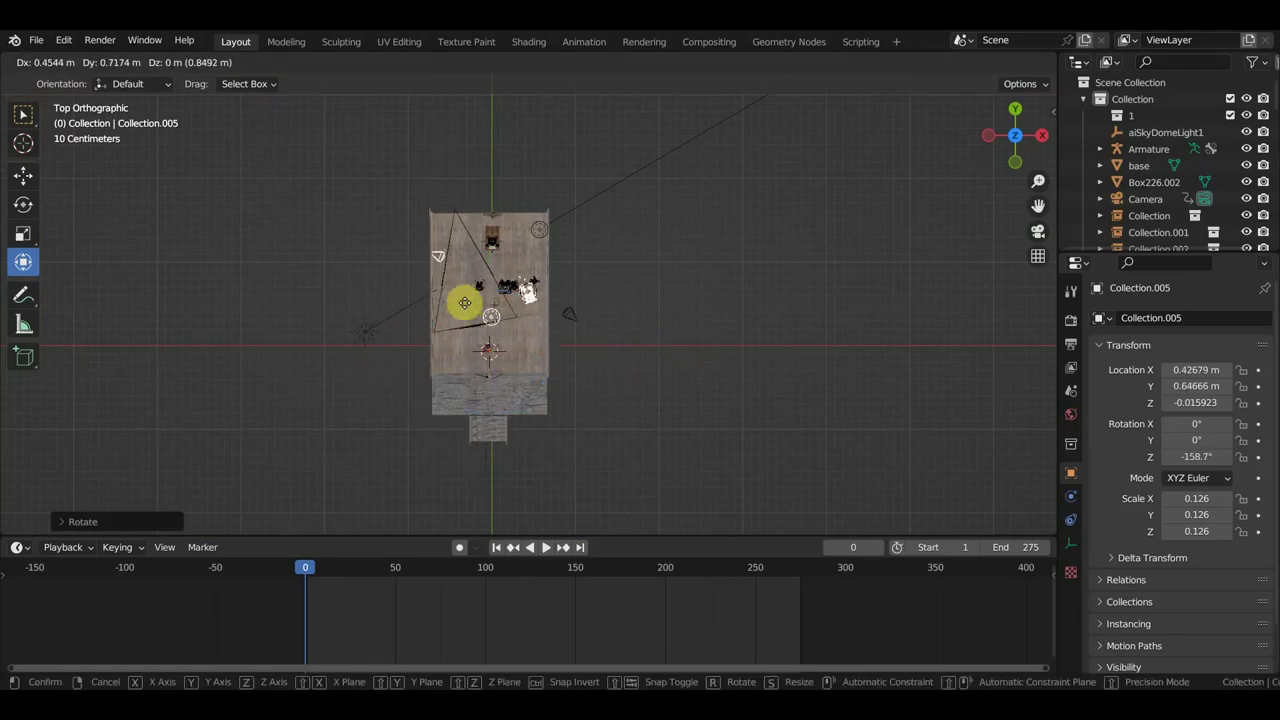
{"action": "scroll", "coordinate": [460, 296], "scroll_direction": "up", "scroll_amount": 4}
{"action": "scroll", "coordinate": [500, 320], "scroll_direction": "up", "scroll_amount": 3}
{"action": "mouse_move", "coordinate": [523, 323]}
{"action": "middle_mouse_down"}
{"action": "mouse_move", "coordinate": [626, 291]}
{"action": "mouse_move", "coordinate": [765, 200]}
{"action": "mouse_move", "coordinate": [751, 191]}
{"action": "mouse_move", "coordinate": [657, 257]}
{"action": "mouse_move", "coordinate": [691, 246]}
{"action": "mouse_move", "coordinate": [680, 238]}
{"action": "mouse_move", "coordinate": [668, 261]}
{"action": "middle_mouse_up"}
- Move the woman beside the pews and resize her to 0.081
{"action": "key", "text": "g"}
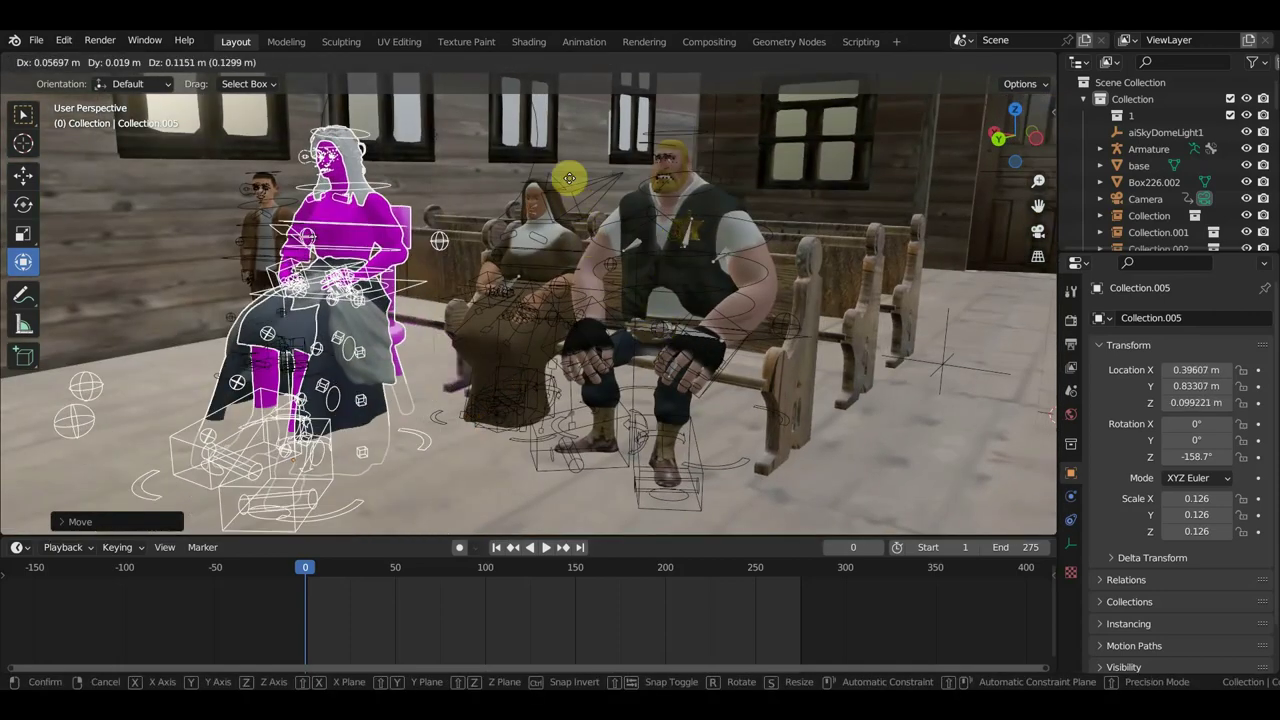
{"action": "left_click", "coordinate": [570, 168]}
{"action": "key", "text": "s"}
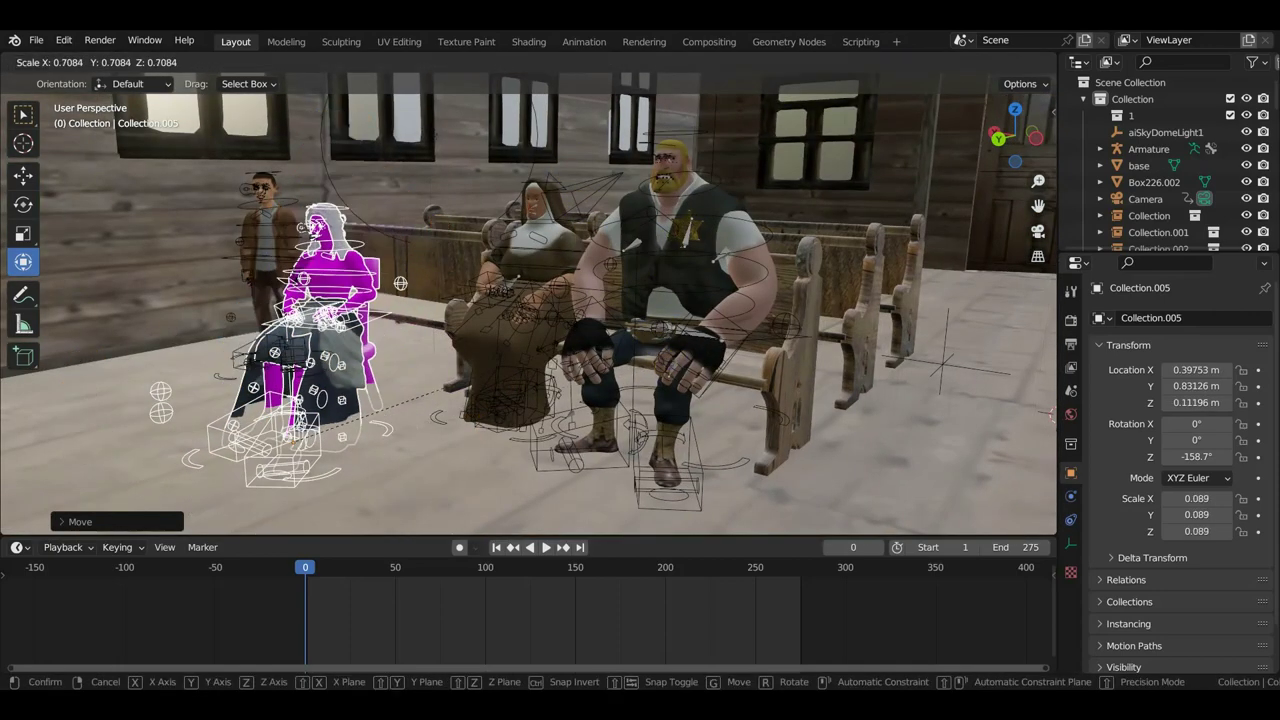
{"action": "left_click", "coordinate": [486, 363]}
{"action": "key", "text": "g"}
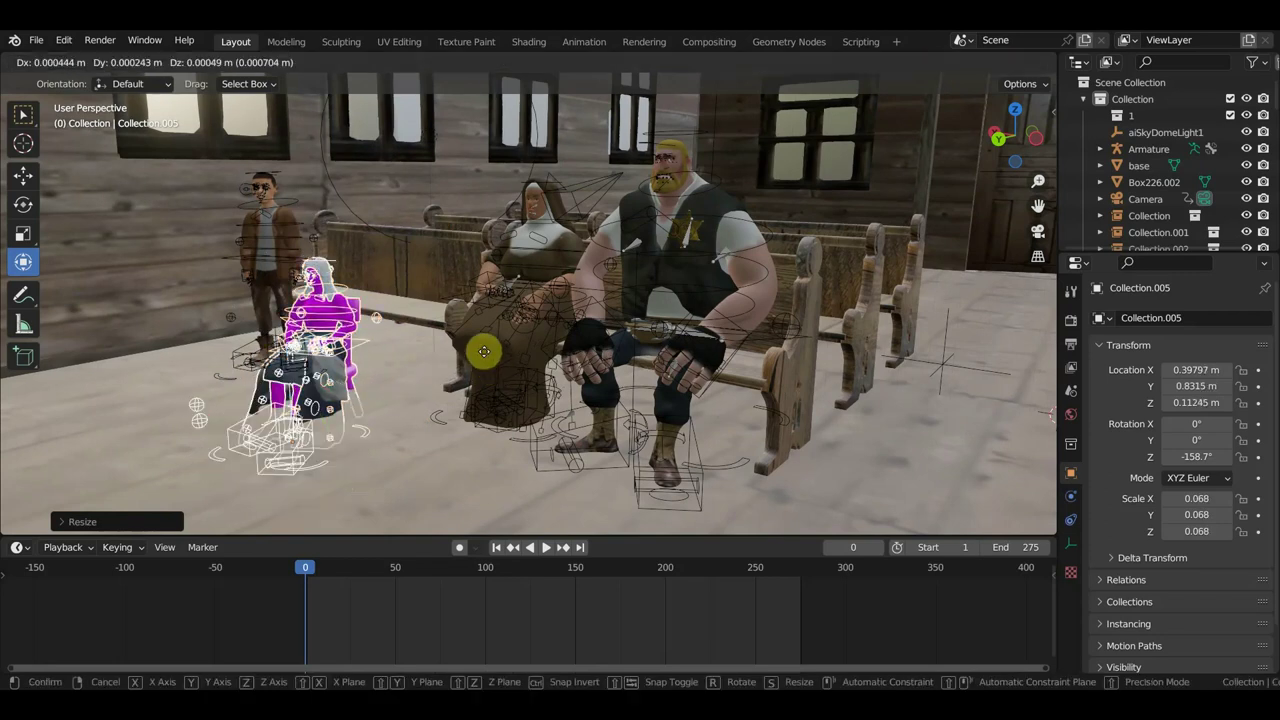
{"action": "left_click", "coordinate": [504, 313]}
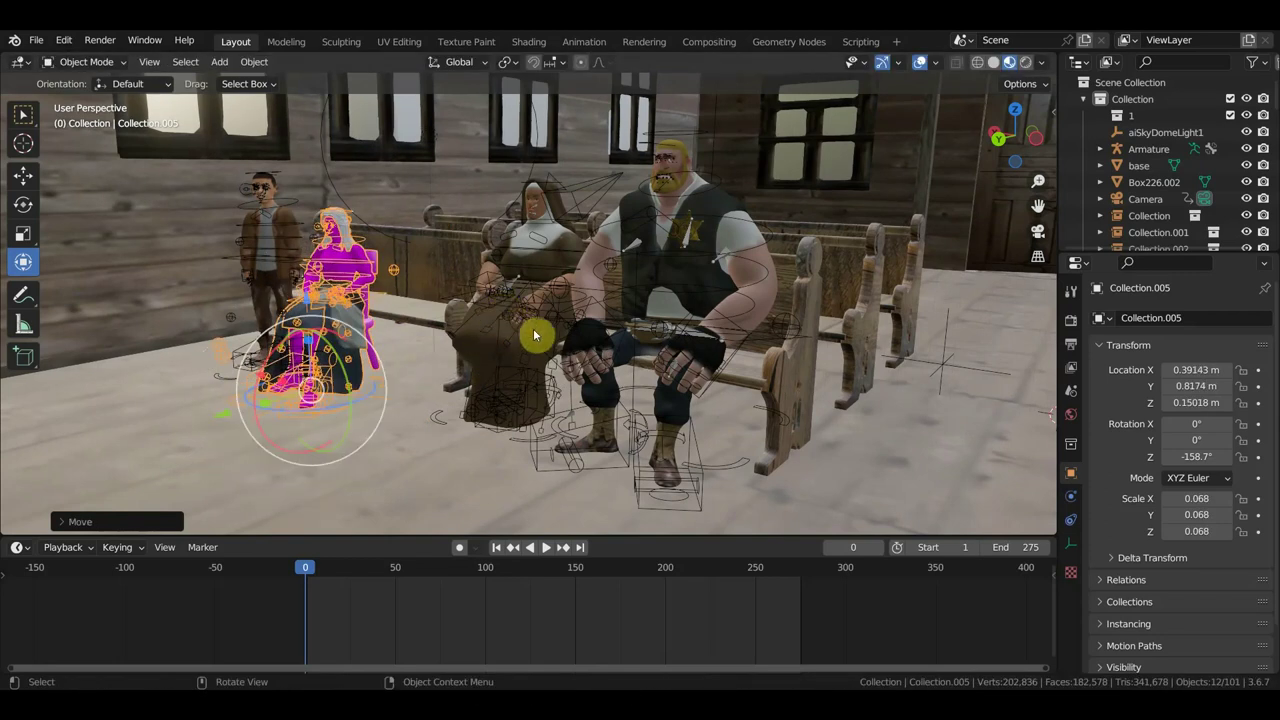
{"action": "key", "text": "s"}
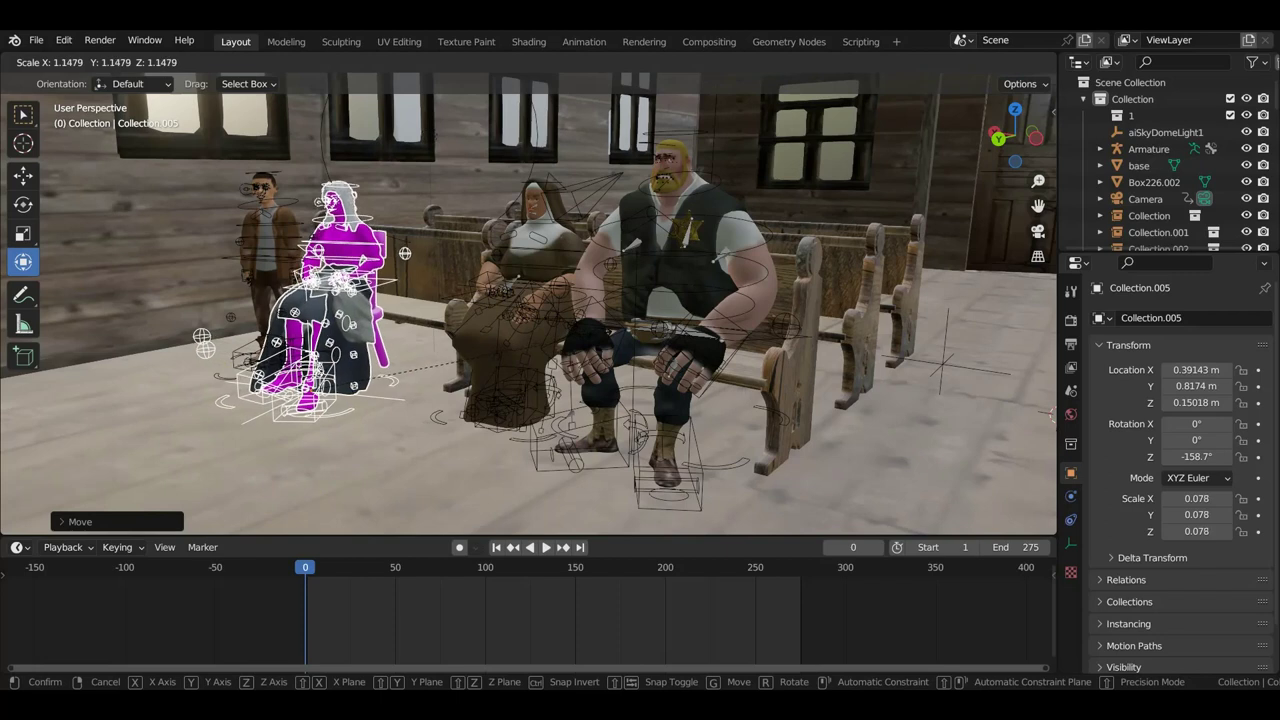
{"action": "left_click", "coordinate": [614, 346]}
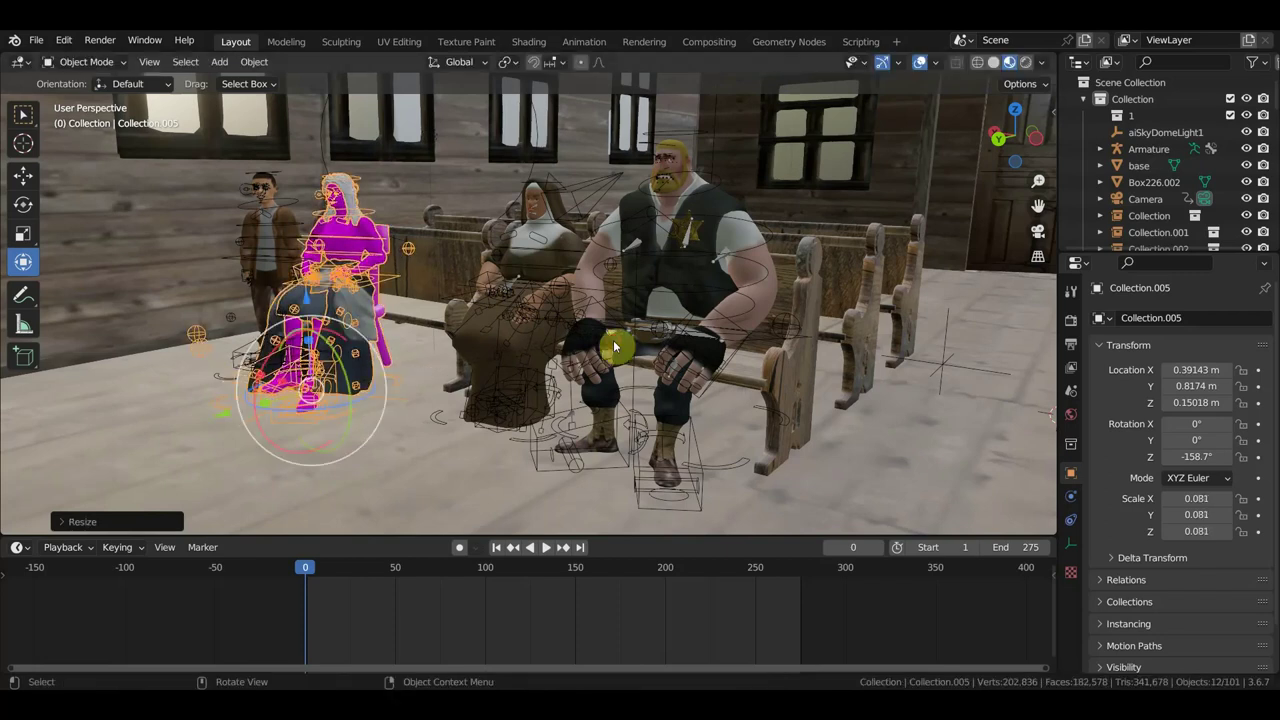
{"action": "middle_click_drag", "start_coordinate": [614, 346], "coordinate": [496, 355]}
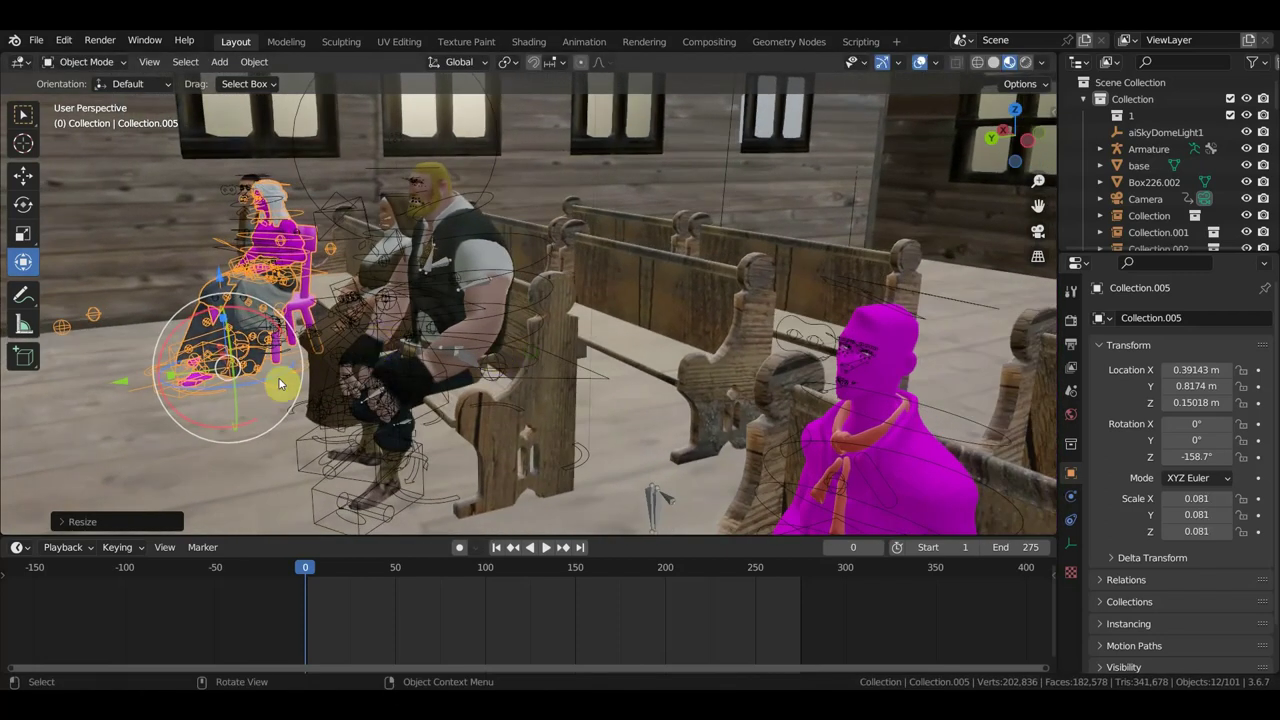
- Turn the woman to -176.47° and slide her along Y onto the pew next to the nun
{"action": "key", "text": "r"}
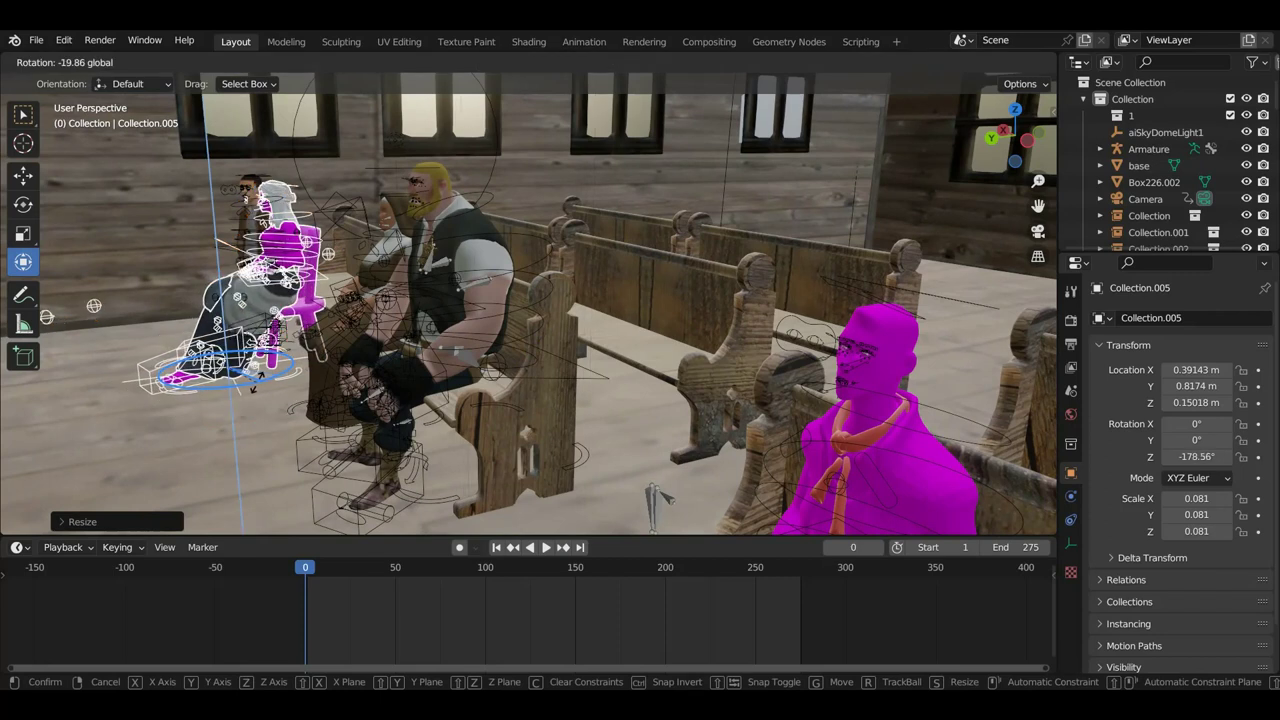
{"action": "left_click", "coordinate": [246, 390]}
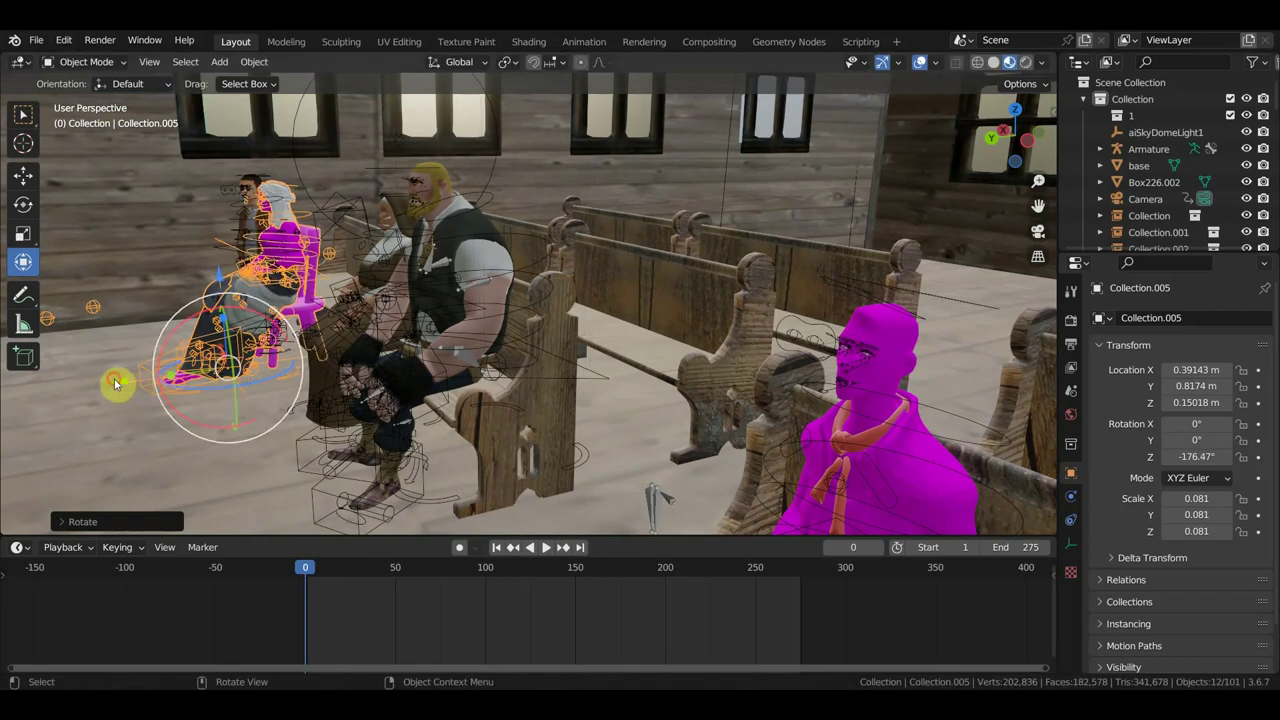
{"action": "key", "text": "g"}
{"action": "key", "text": "y"}
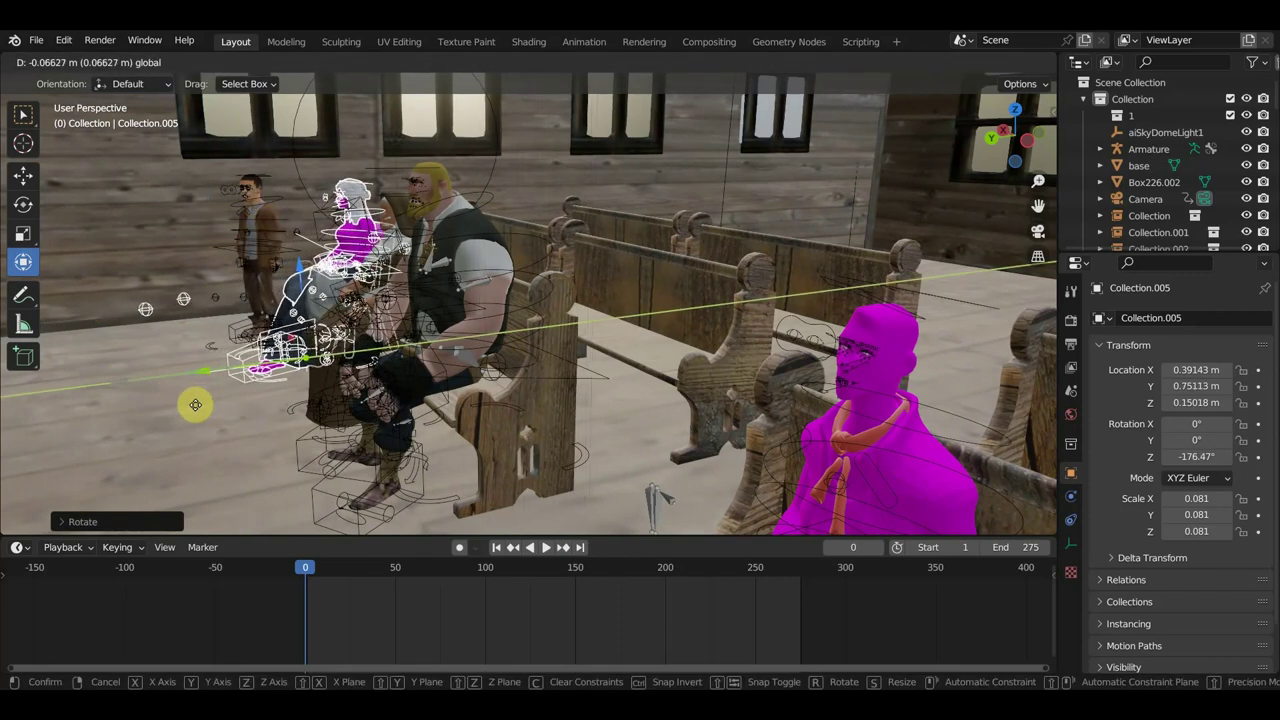
{"action": "left_click", "coordinate": [195, 404]}
{"action": "mouse_move", "coordinate": [409, 400]}
{"action": "middle_mouse_down"}
{"action": "mouse_move", "coordinate": [449, 437]}
{"action": "mouse_move", "coordinate": [505, 385]}
{"action": "middle_mouse_up"}
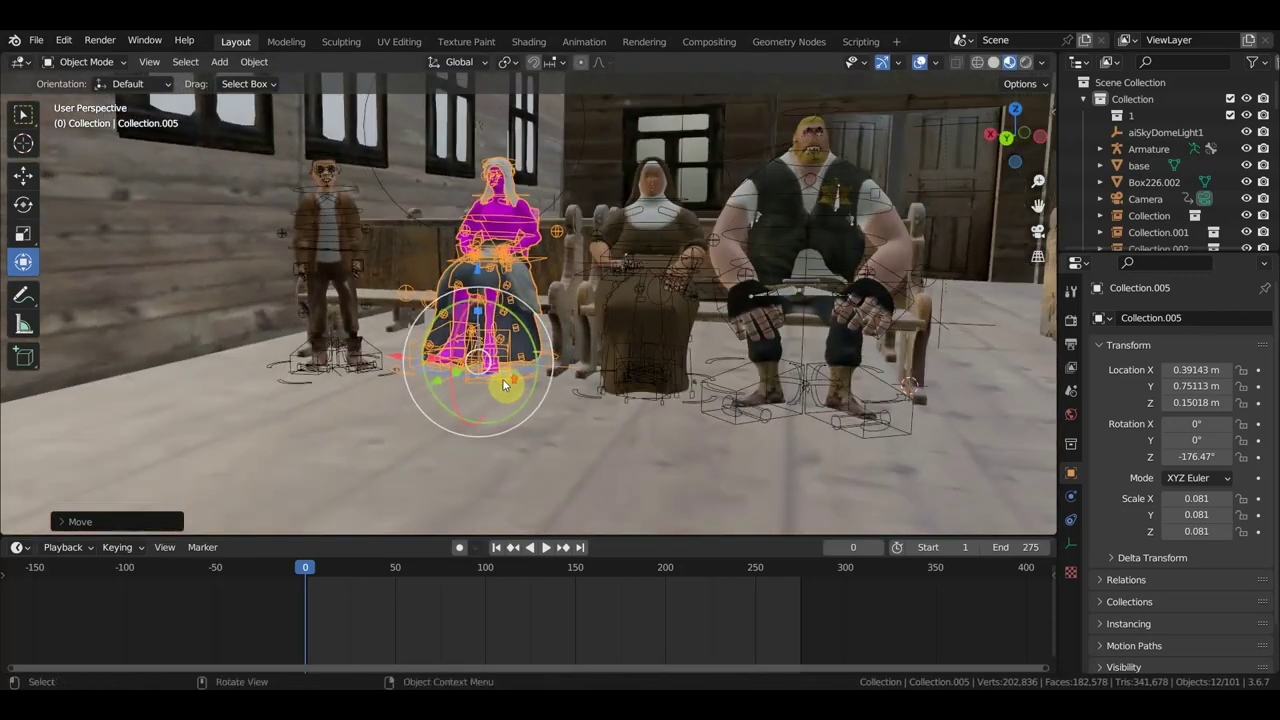
{"action": "scroll", "coordinate": [505, 385], "scroll_direction": "up", "scroll_amount": 2}
{"action": "scroll", "coordinate": [507, 375], "scroll_direction": "up", "scroll_amount": 3}
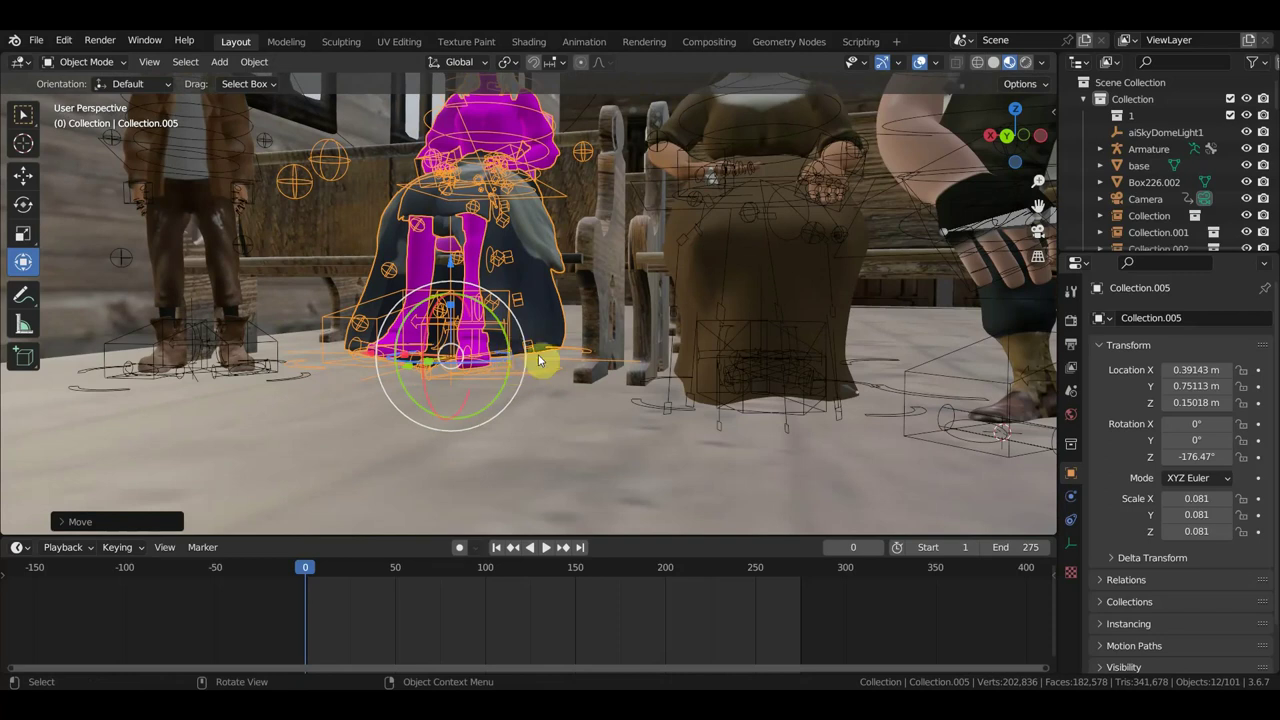
- Enlarge the woman to 0.086, lower her onto the pew seat, then delete her
{"action": "key", "text": "s"}
{"action": "left_click", "coordinate": [587, 381]}
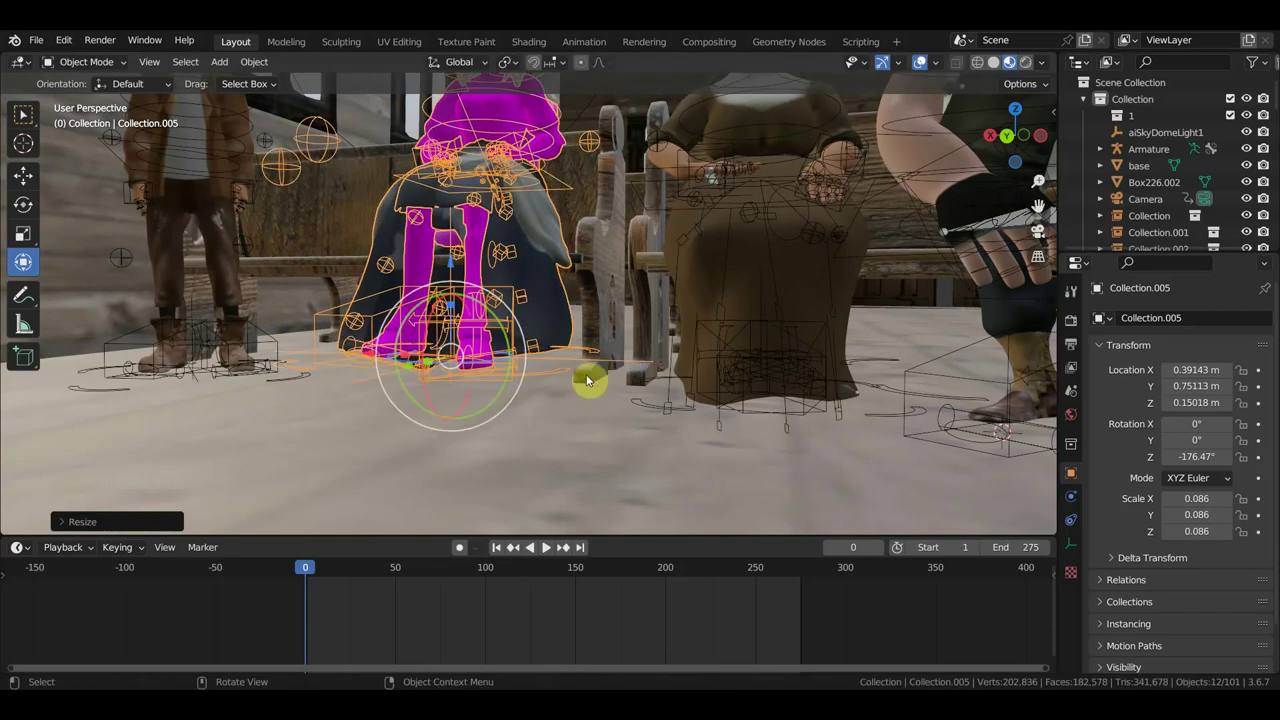
{"action": "left_click_drag", "start_coordinate": [461, 276], "coordinate": [462, 302]}
{"action": "mouse_move", "coordinate": [462, 302]}
{"action": "middle_mouse_down"}
{"action": "mouse_move", "coordinate": [424, 327]}
{"action": "mouse_move", "coordinate": [336, 348]}
{"action": "mouse_move", "coordinate": [445, 334]}
{"action": "middle_mouse_up"}
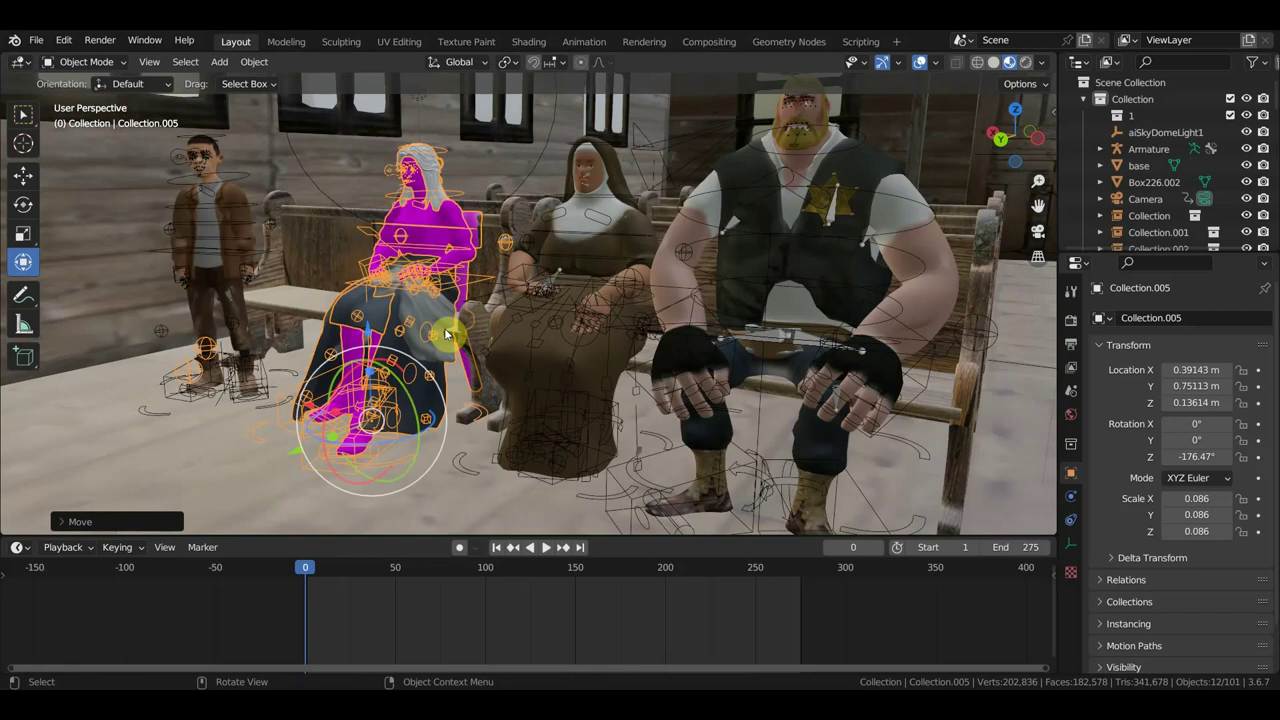
{"action": "key", "text": "Delete"}
- Save the scene to 'Церковь Дедвуд для мессы.blend', then reopen the File menu for recent files
{"action": "left_click", "coordinate": [36, 40]}
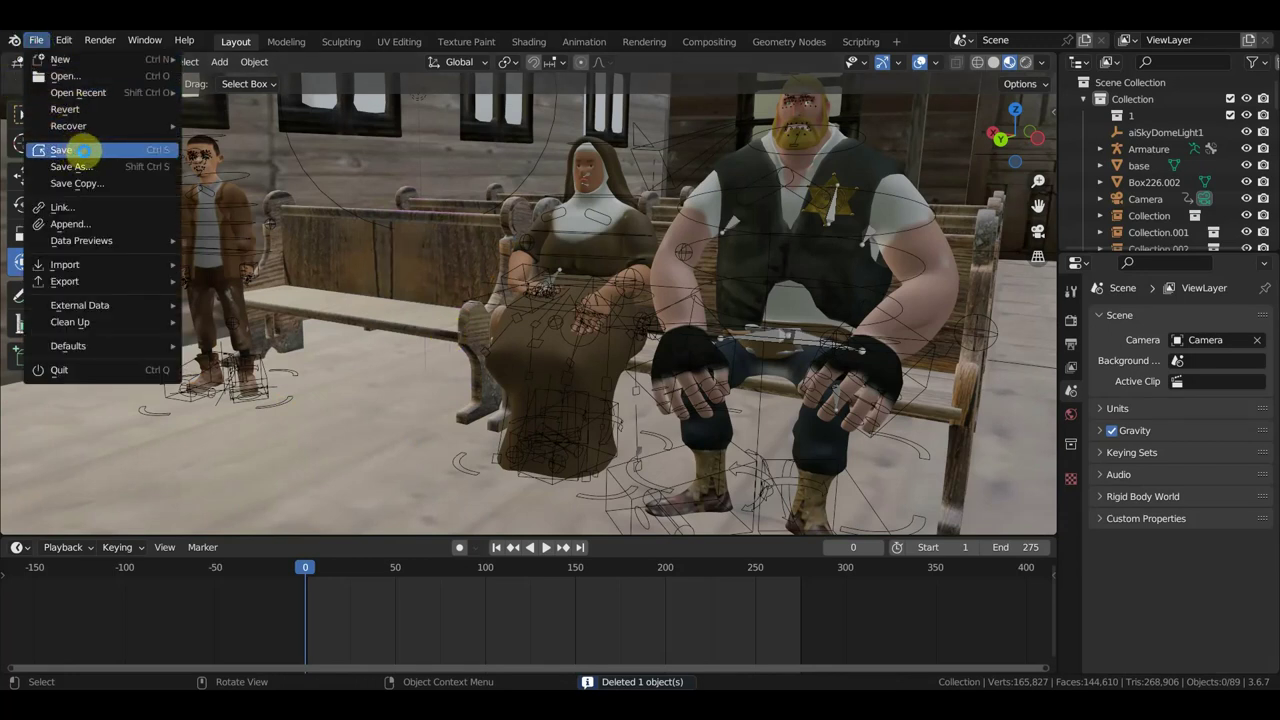
{"action": "left_click", "coordinate": [84, 150]}
{"action": "left_click", "coordinate": [36, 40]}
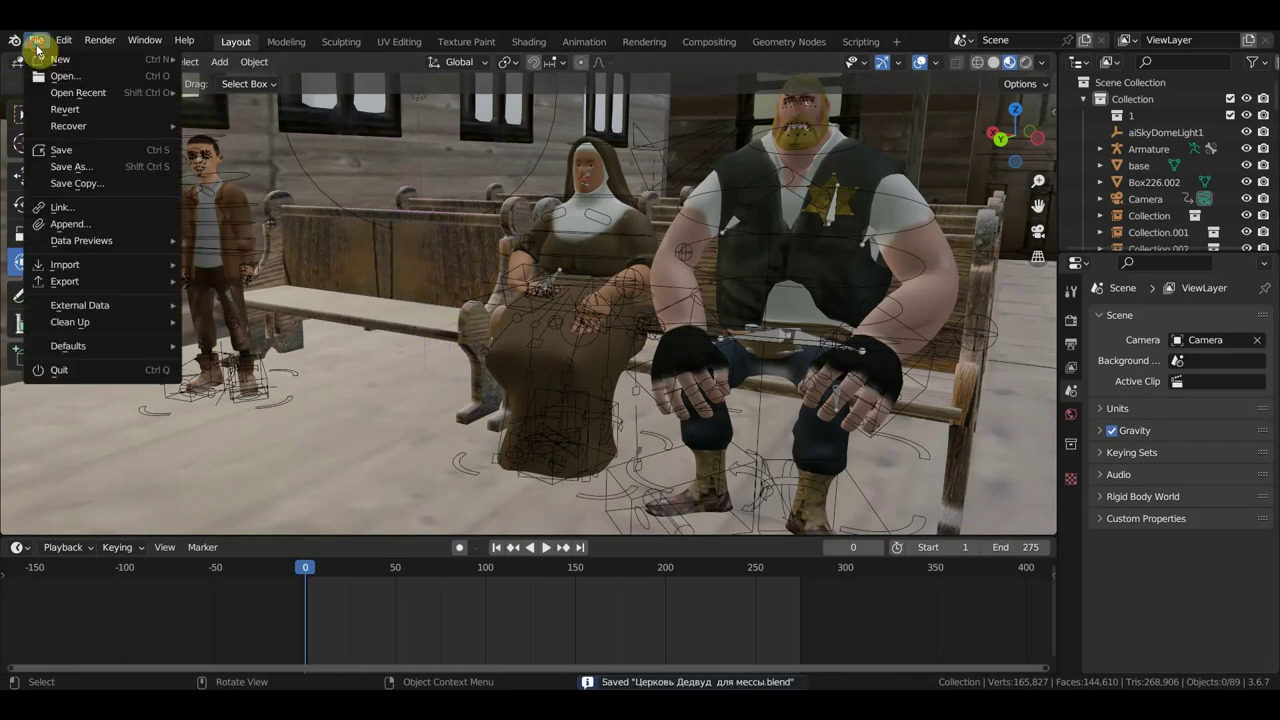
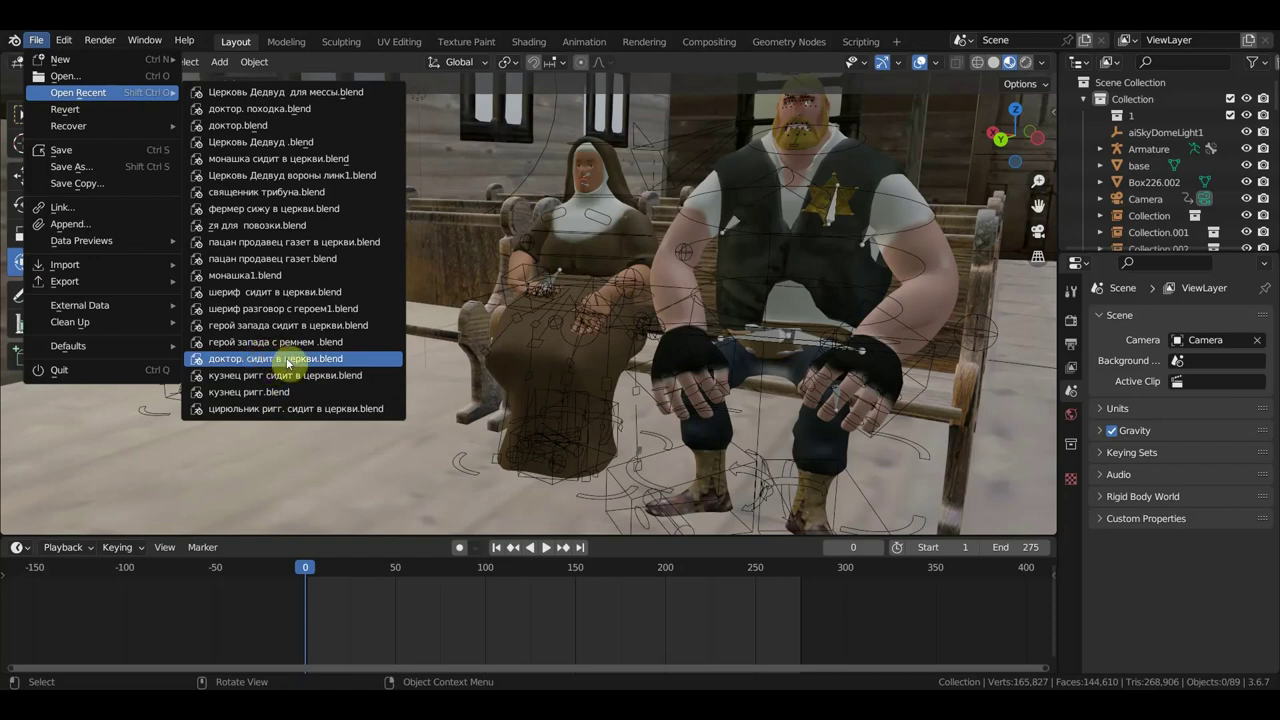
- Load the recent seated-character scene, view it from the front, then return to the recent files list
{"action": "left_click", "coordinate": [297, 359]}
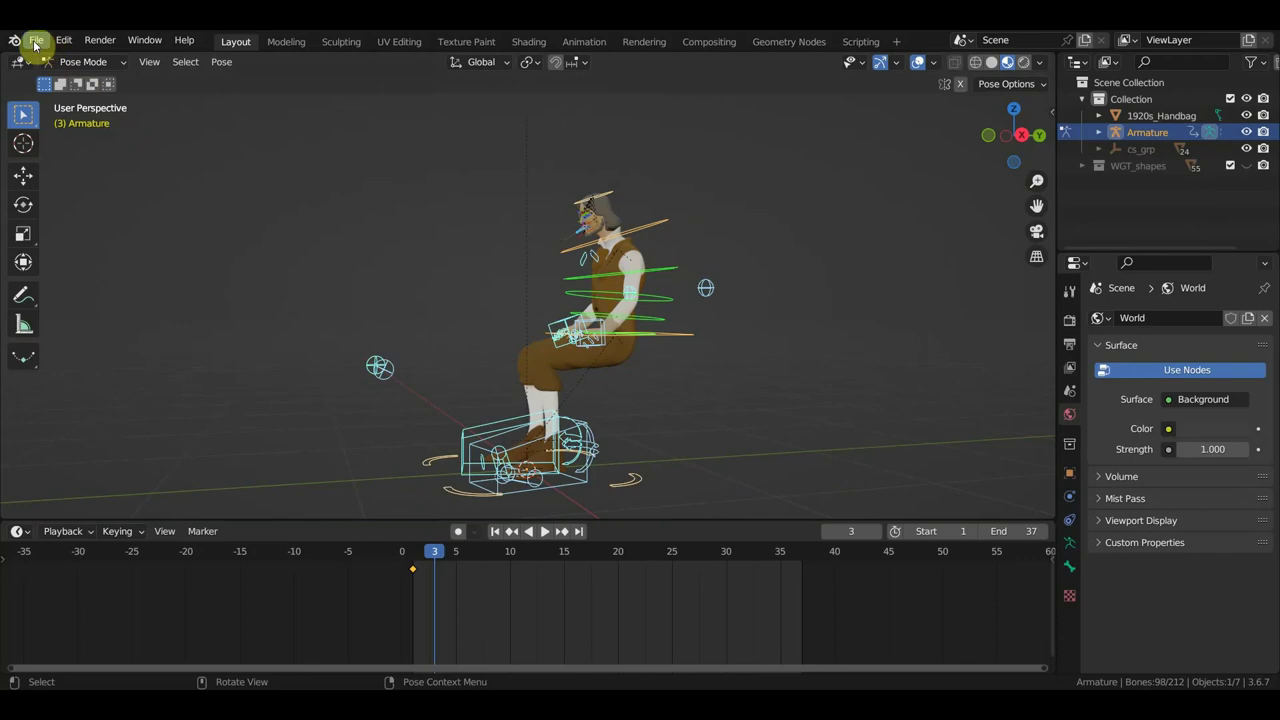
{"action": "middle_click_drag", "start_coordinate": [367, 243], "coordinate": [303, 200]}
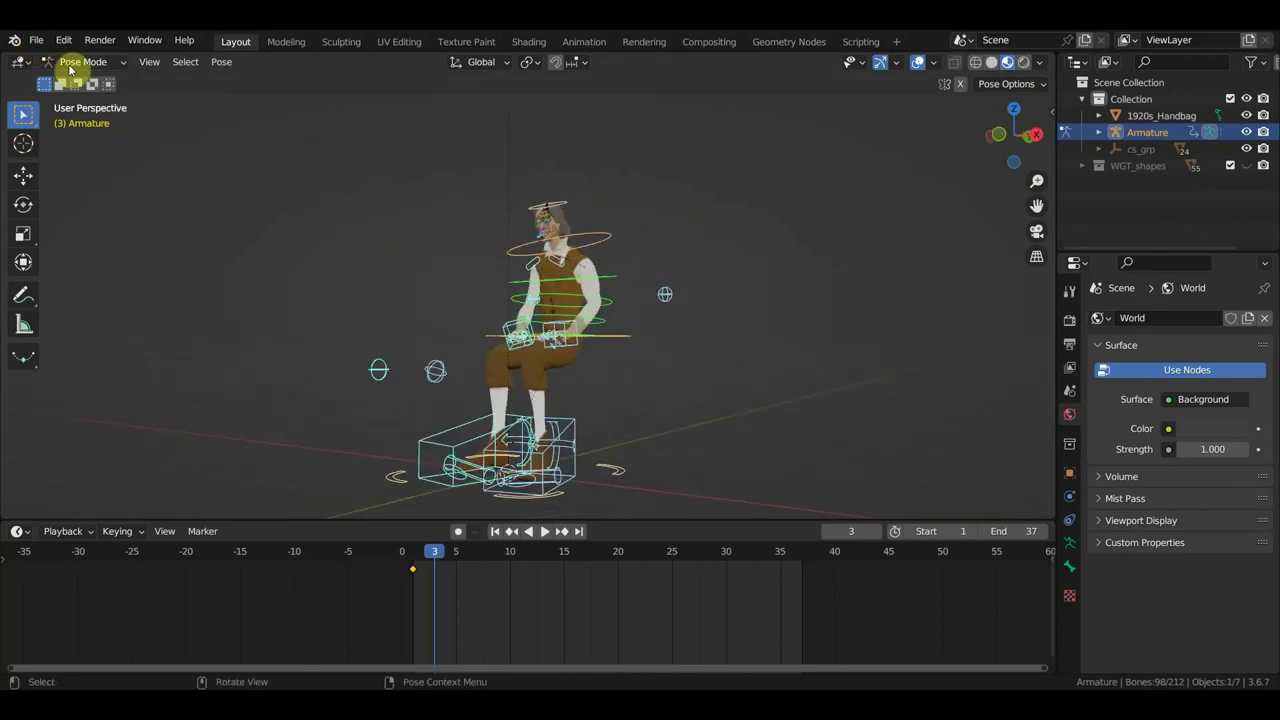
{"action": "left_click", "coordinate": [36, 40]}
{"action": "mouse_move", "coordinate": [113, 108]}
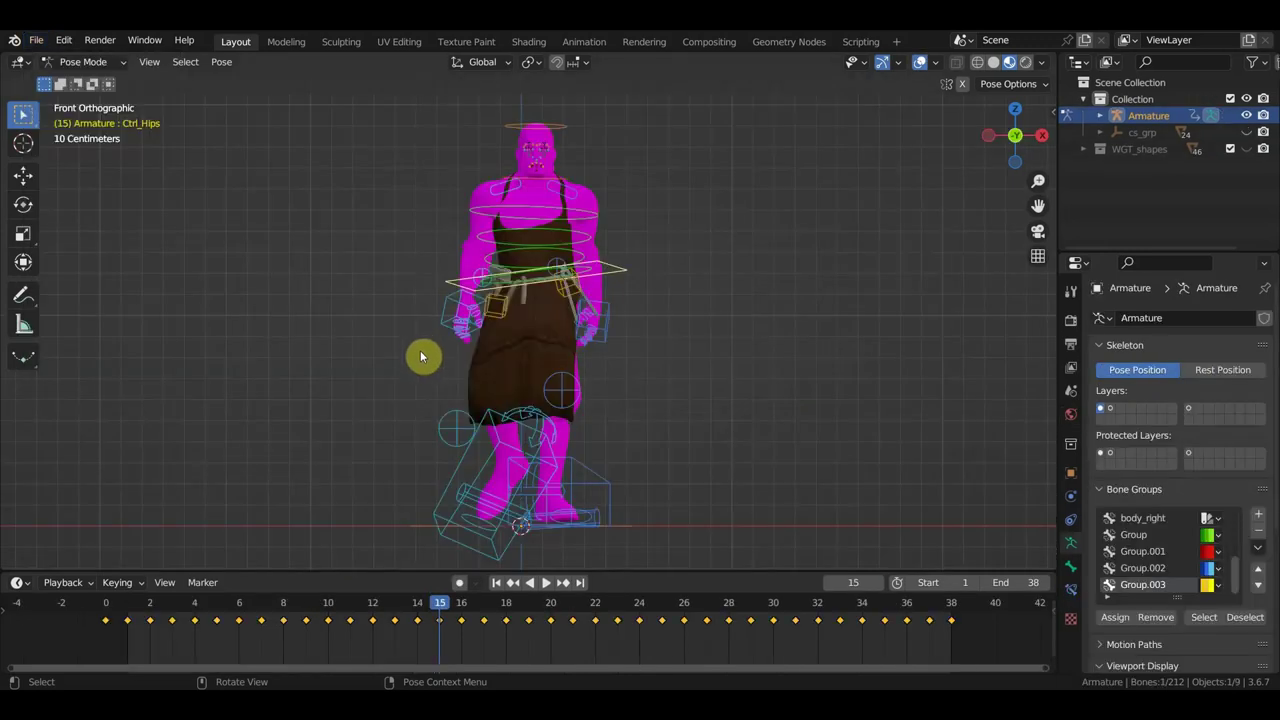
- Start opening a file and browse the I: drive, listing its folders as a detailed list
{"action": "left_click", "coordinate": [34, 40]}
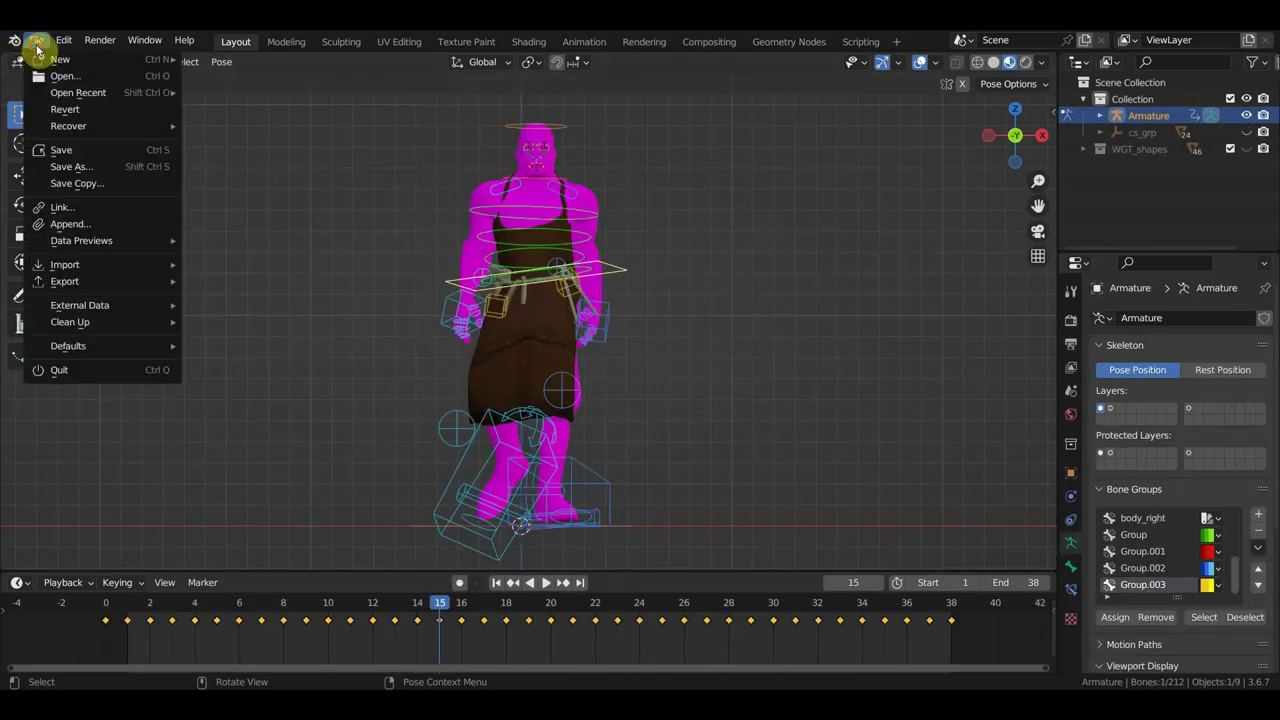
{"action": "left_click", "coordinate": [61, 80]}
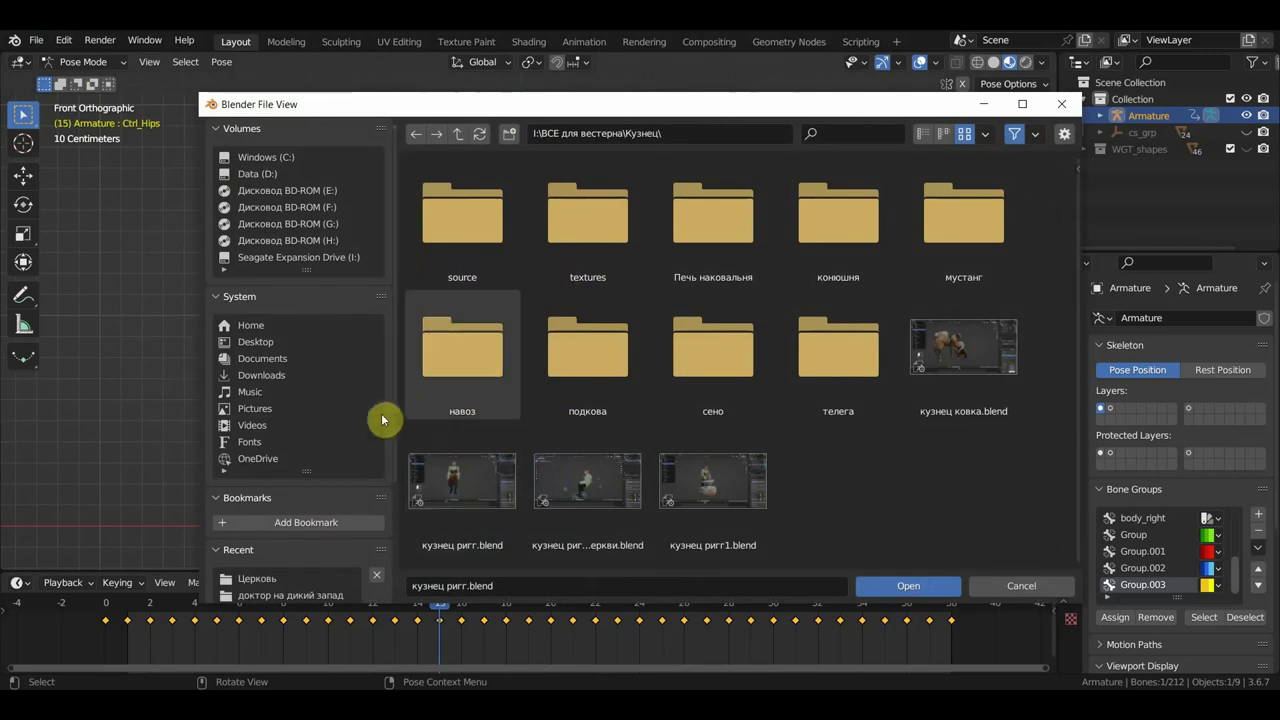
{"action": "scroll", "coordinate": [297, 578], "scroll_direction": "down", "scroll_amount": 1}
{"action": "scroll", "coordinate": [297, 578], "scroll_direction": "down", "scroll_amount": 1}
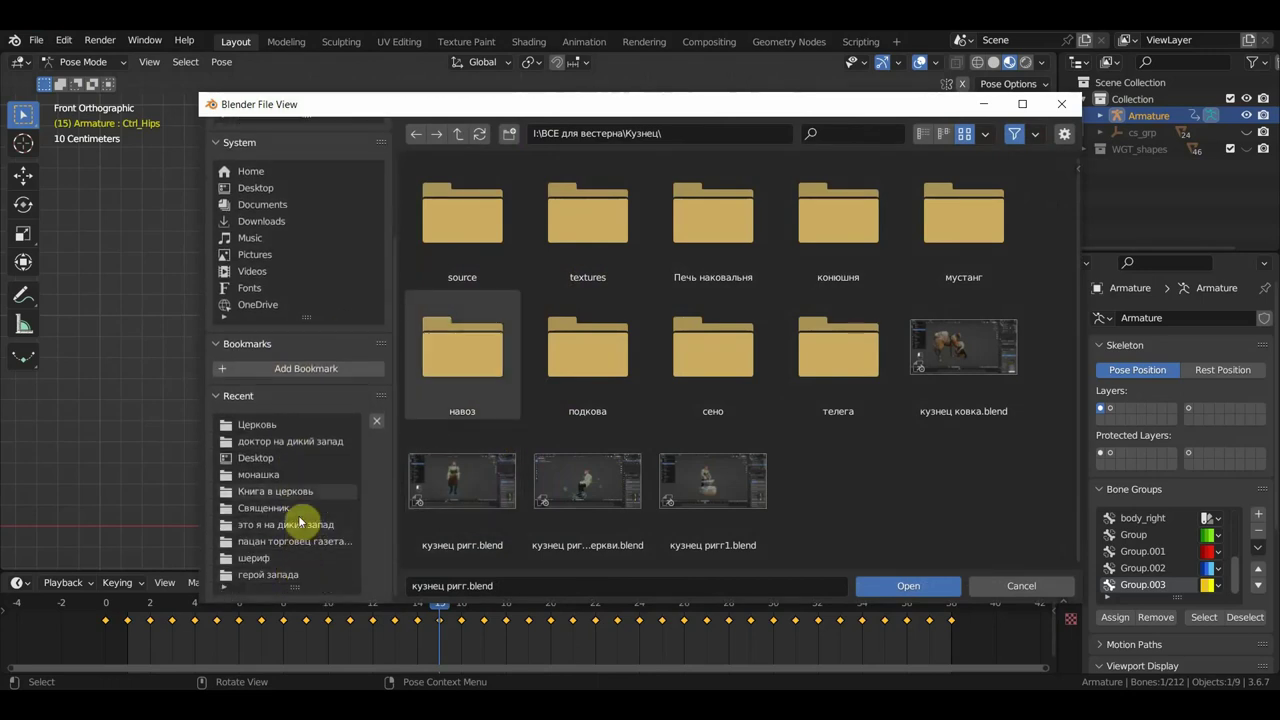
{"action": "scroll", "coordinate": [300, 290], "scroll_direction": "up", "scroll_amount": 5}
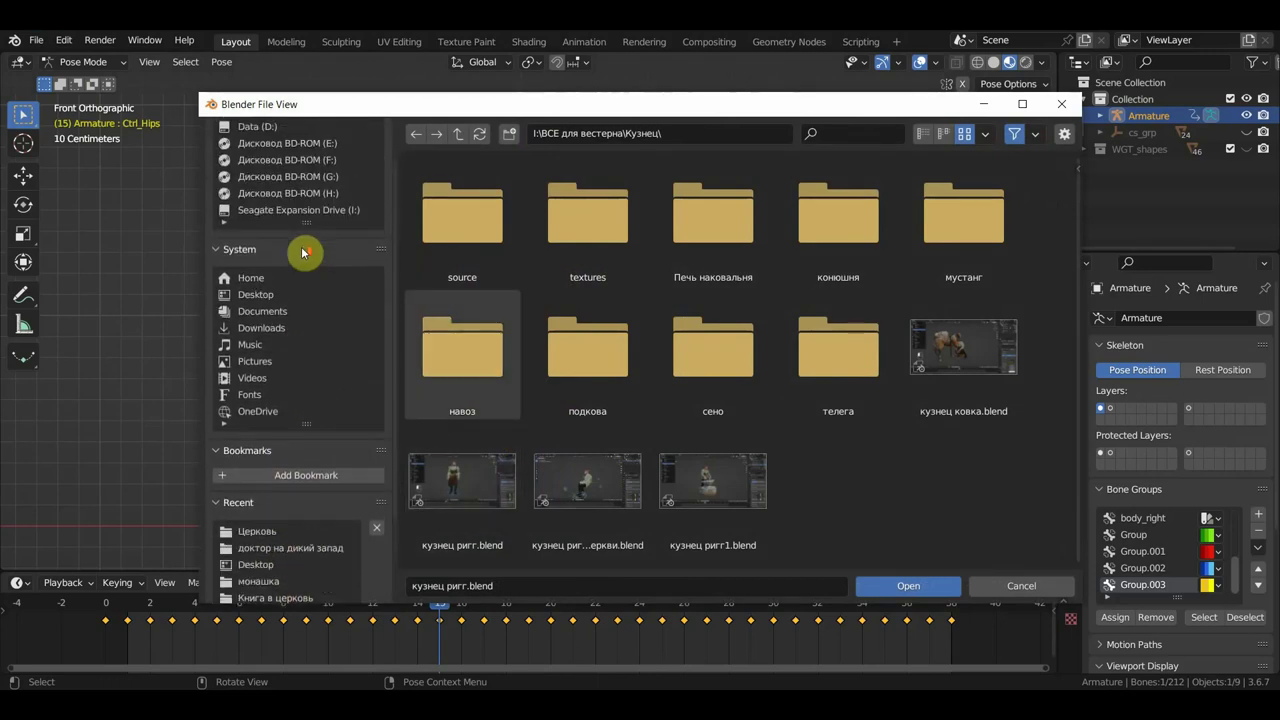
{"action": "left_click", "coordinate": [298, 236]}
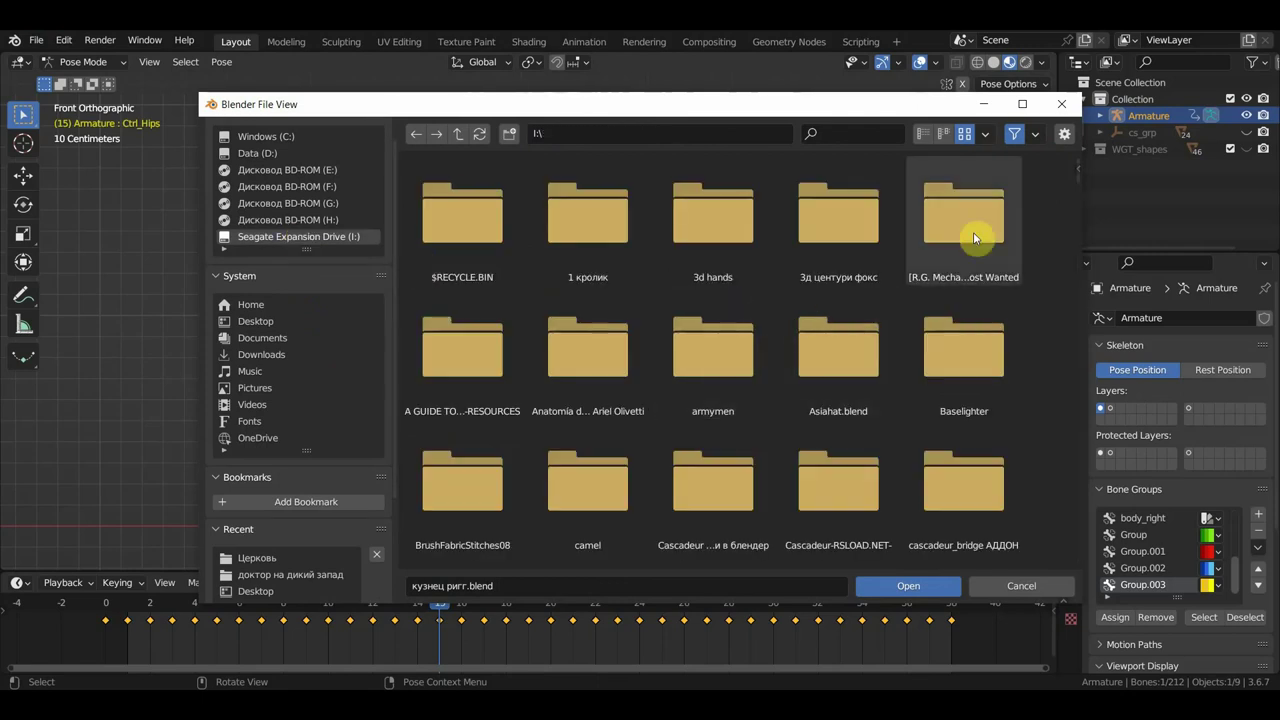
{"action": "left_click", "coordinate": [922, 134]}
{"action": "scroll", "coordinate": [557, 449], "scroll_direction": "down", "scroll_amount": 3}
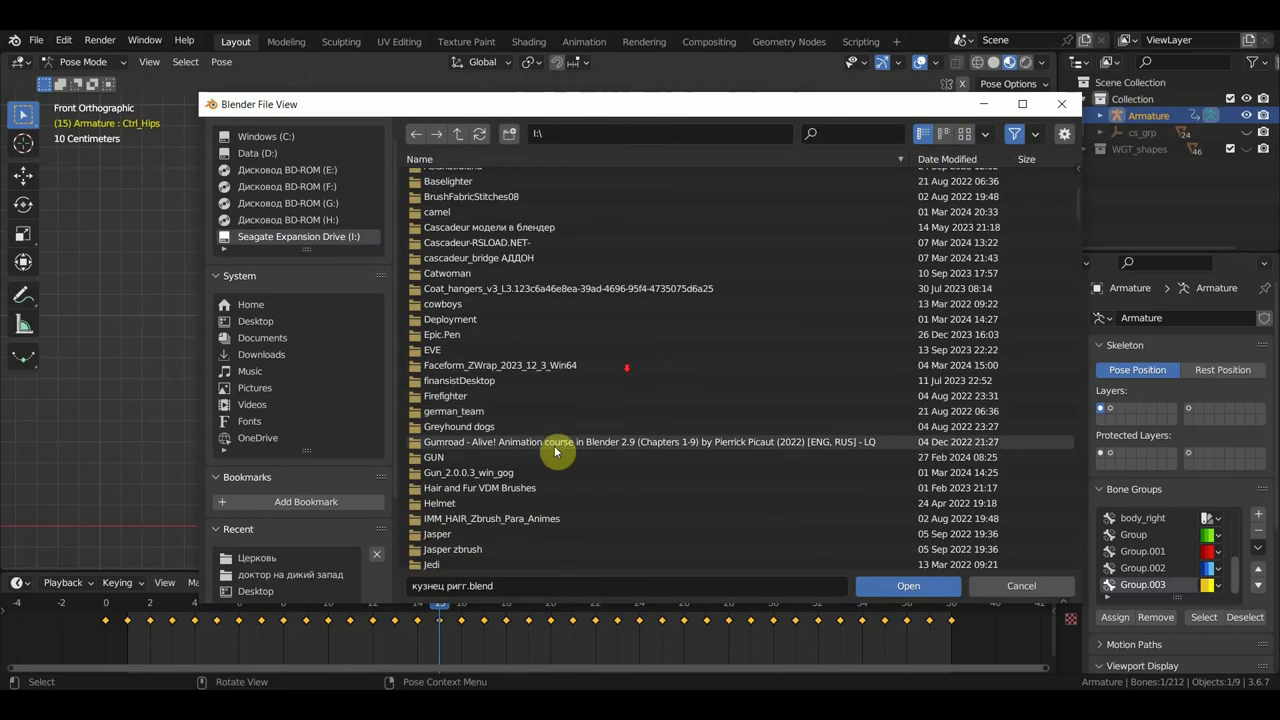
{"action": "scroll", "coordinate": [543, 457], "scroll_direction": "down", "scroll_amount": 5}
{"action": "scroll", "coordinate": [543, 457], "scroll_direction": "down", "scroll_amount": 2}
{"action": "scroll", "coordinate": [543, 457], "scroll_direction": "down", "scroll_amount": 3}
{"action": "scroll", "coordinate": [538, 457], "scroll_direction": "down", "scroll_amount": 3}
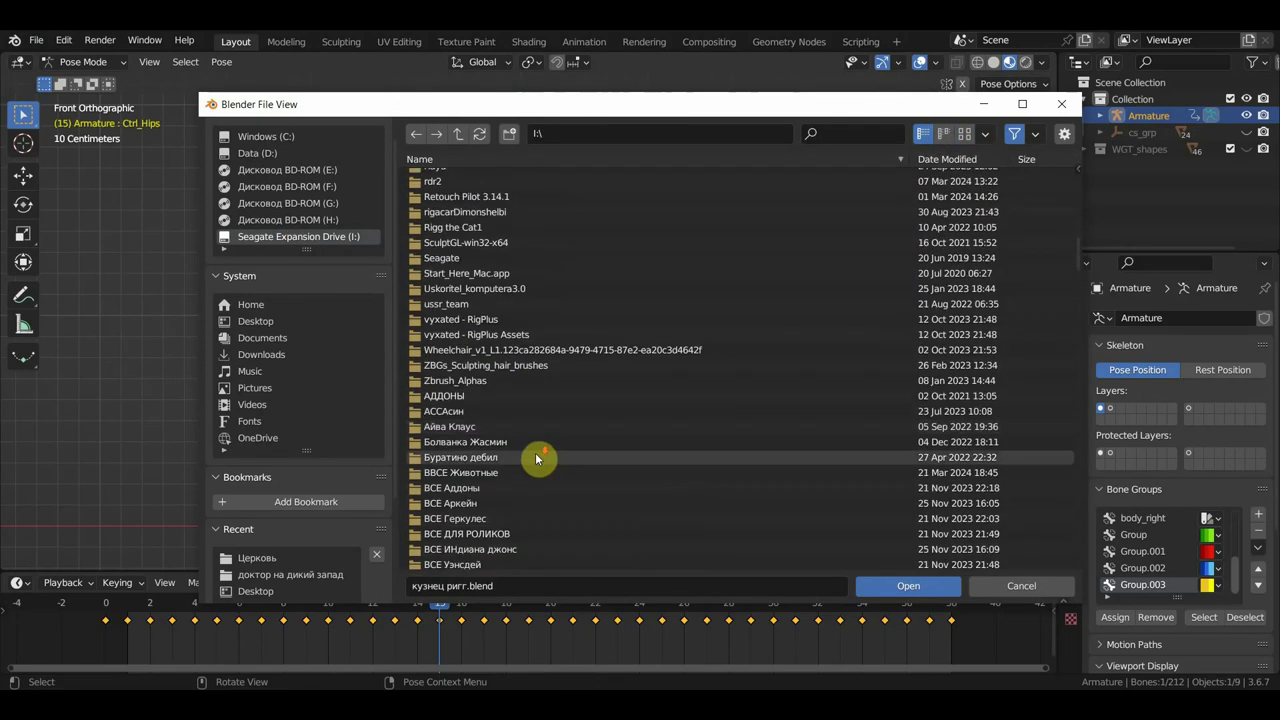
{"action": "scroll", "coordinate": [534, 457], "scroll_direction": "down", "scroll_amount": 8}
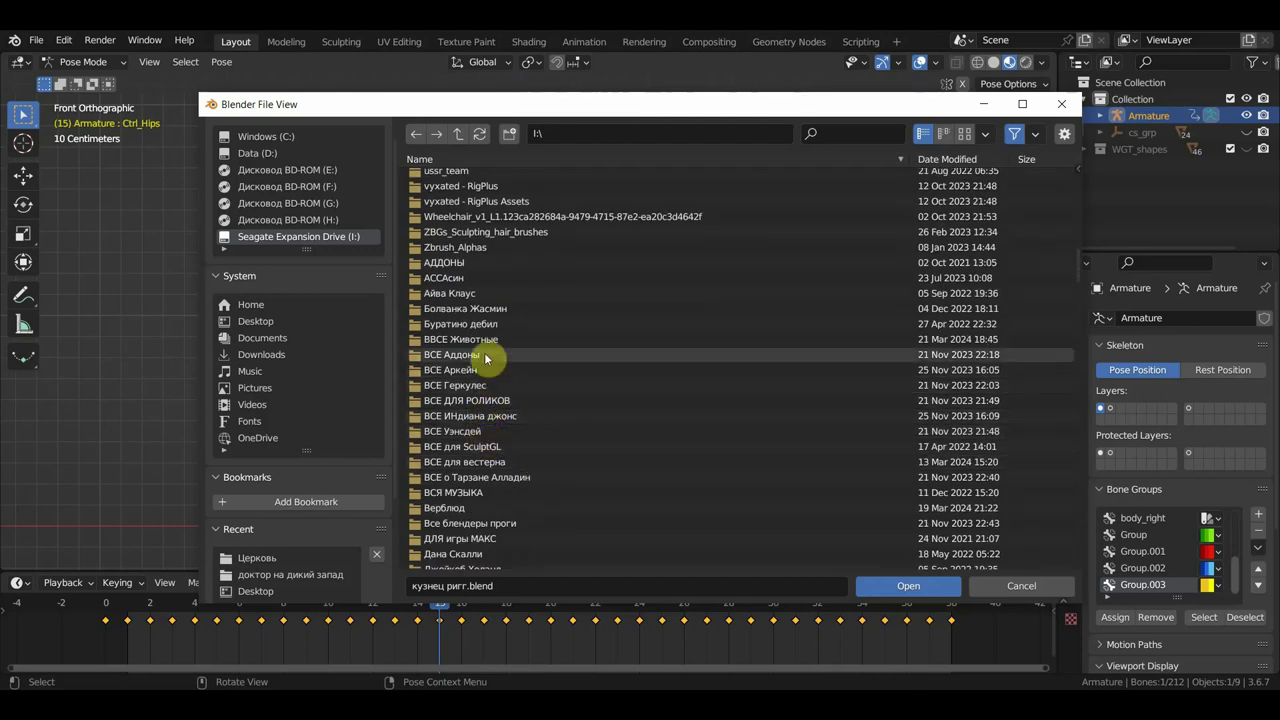
- Go into ВСЕ для вестерна > баба на дикий запад and load the салун .blend file from thumbnails
{"action": "double_click", "coordinate": [490, 461]}
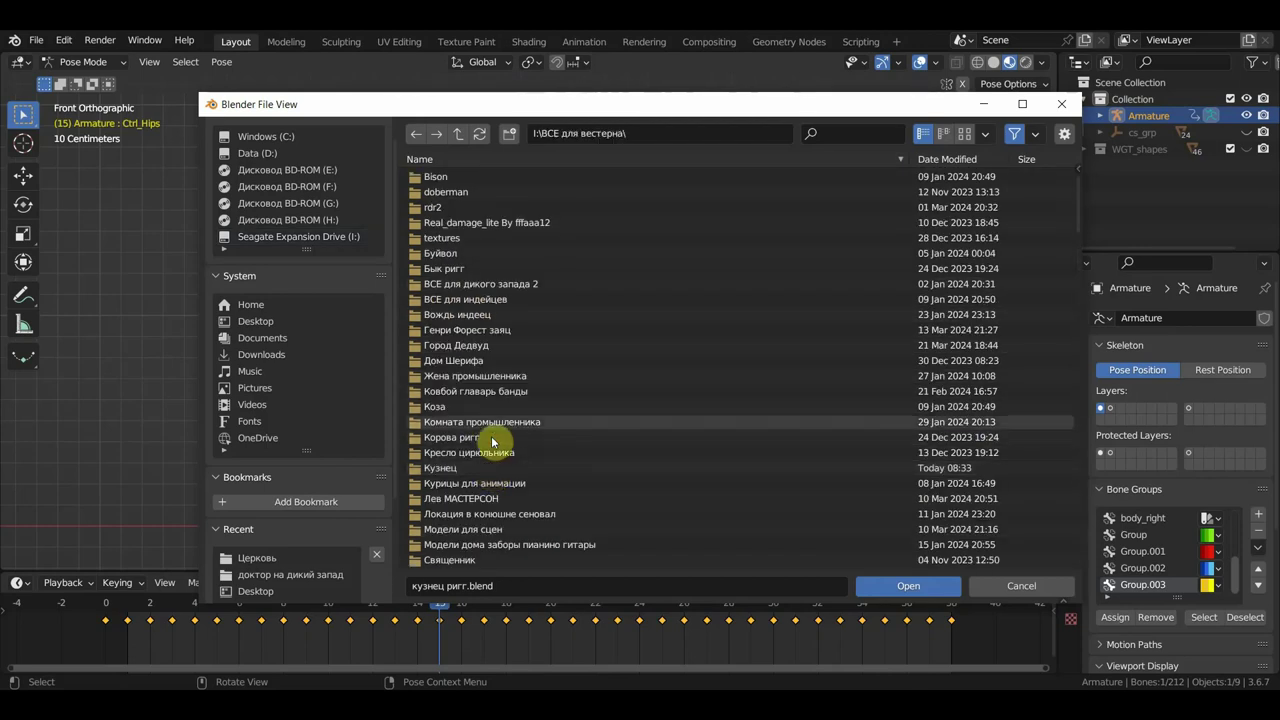
{"action": "scroll", "coordinate": [485, 446], "scroll_direction": "down", "scroll_amount": 3}
{"action": "scroll", "coordinate": [485, 443], "scroll_direction": "down", "scroll_amount": 2}
{"action": "scroll", "coordinate": [485, 443], "scroll_direction": "down", "scroll_amount": 2}
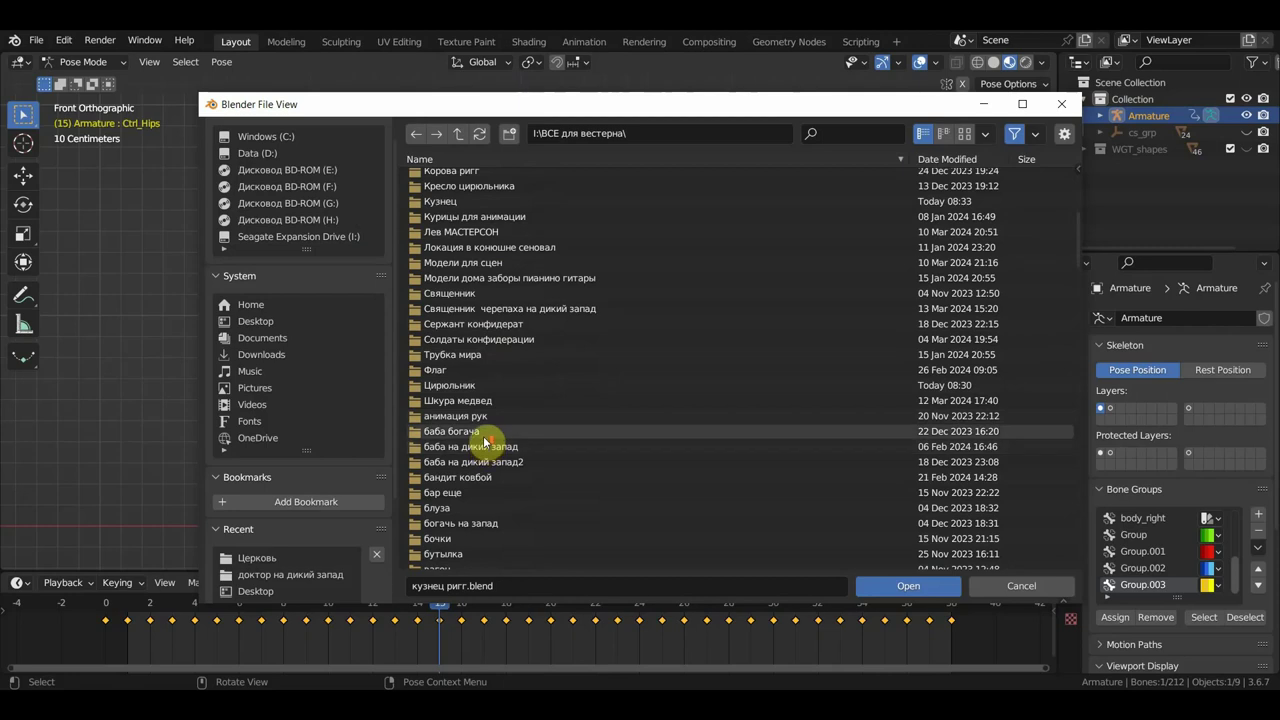
{"action": "scroll", "coordinate": [485, 443], "scroll_direction": "up", "scroll_amount": 4}
{"action": "scroll", "coordinate": [486, 437], "scroll_direction": "down", "scroll_amount": 3}
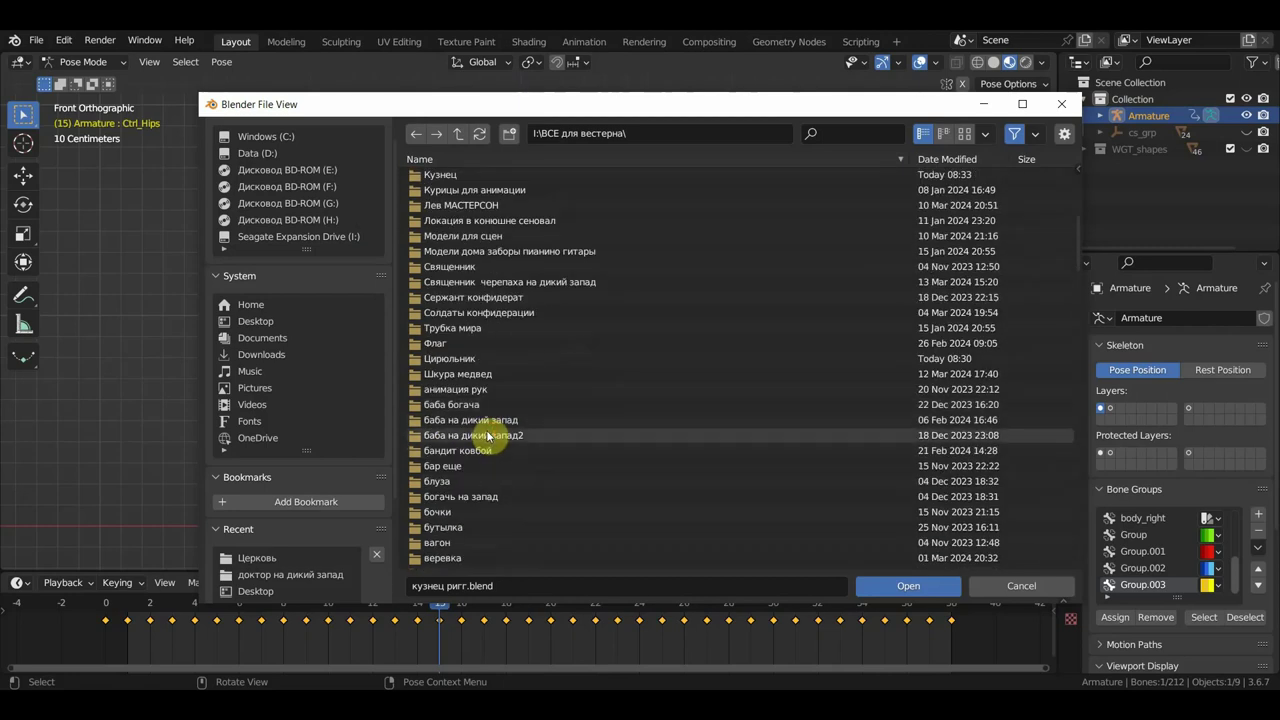
{"action": "scroll", "coordinate": [488, 437], "scroll_direction": "down", "scroll_amount": 3}
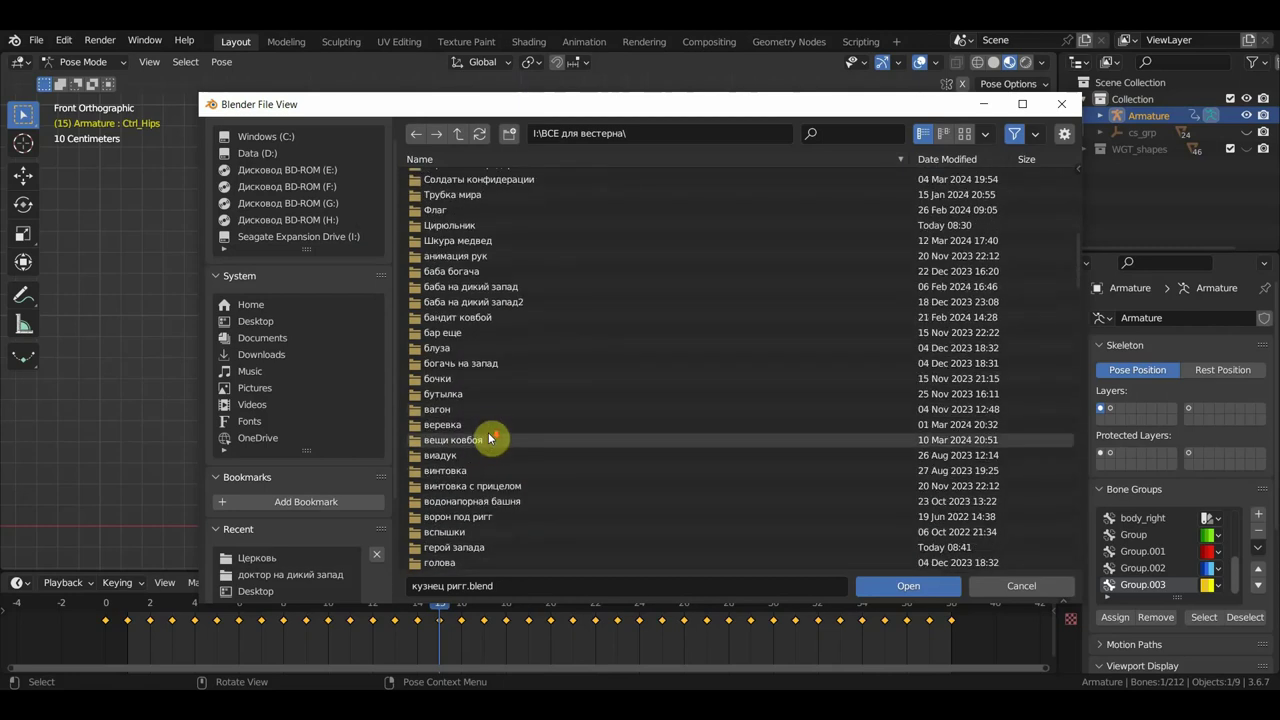
{"action": "double_click", "coordinate": [470, 290]}
{"action": "left_click", "coordinate": [965, 134]}
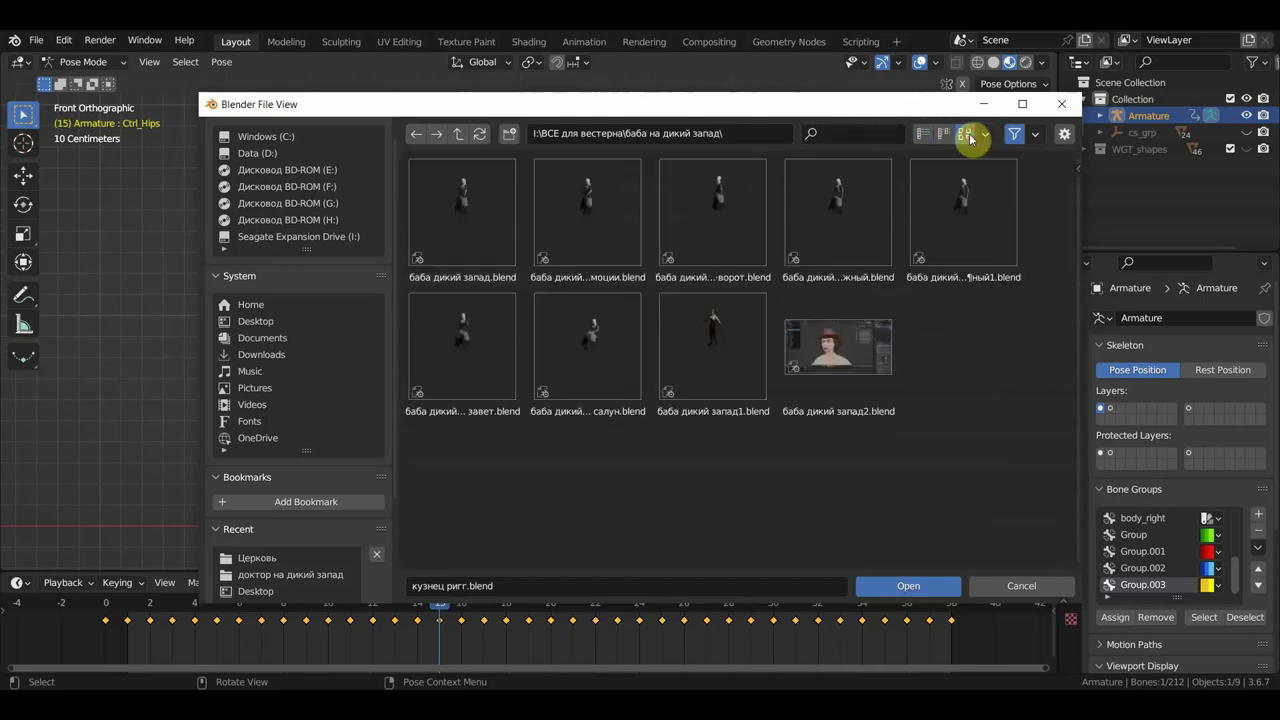
{"action": "double_click", "coordinate": [577, 365]}
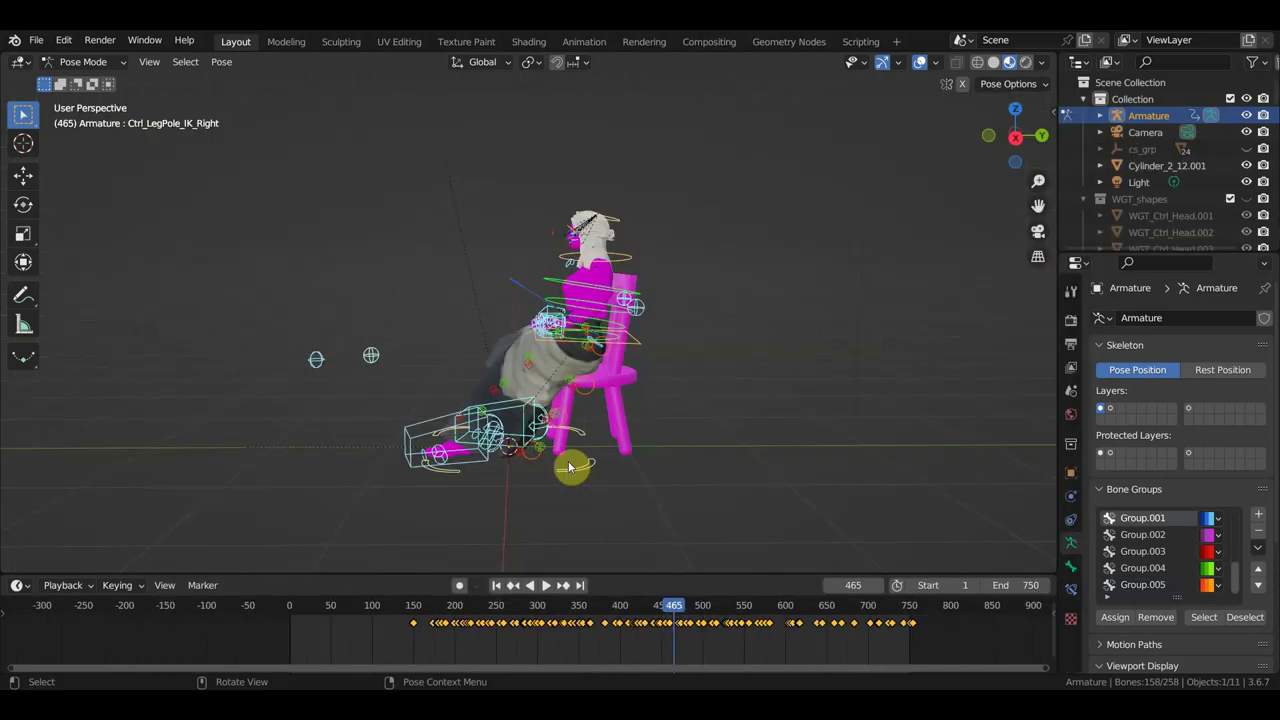
- Deselect the bones, switch to Object Mode, and delete the pink chair Cylinder_2_12.001
{"action": "left_click", "coordinate": [613, 397]}
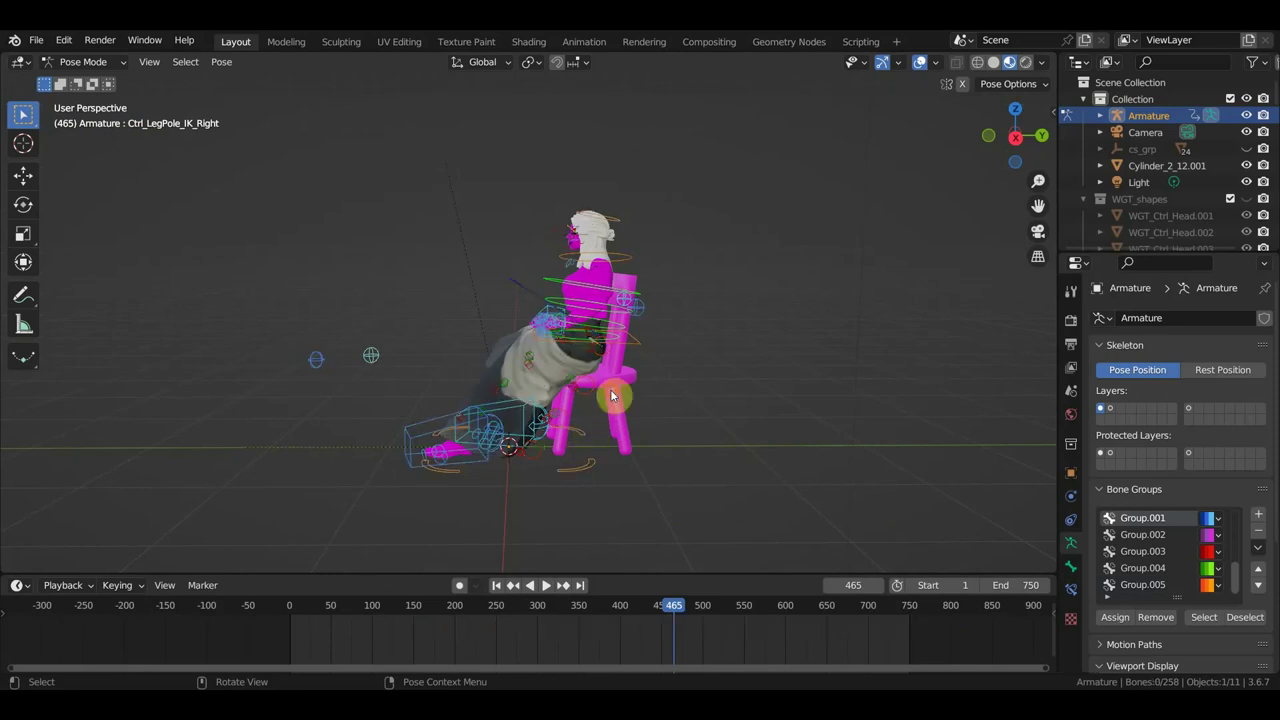
{"action": "left_click", "coordinate": [86, 63]}
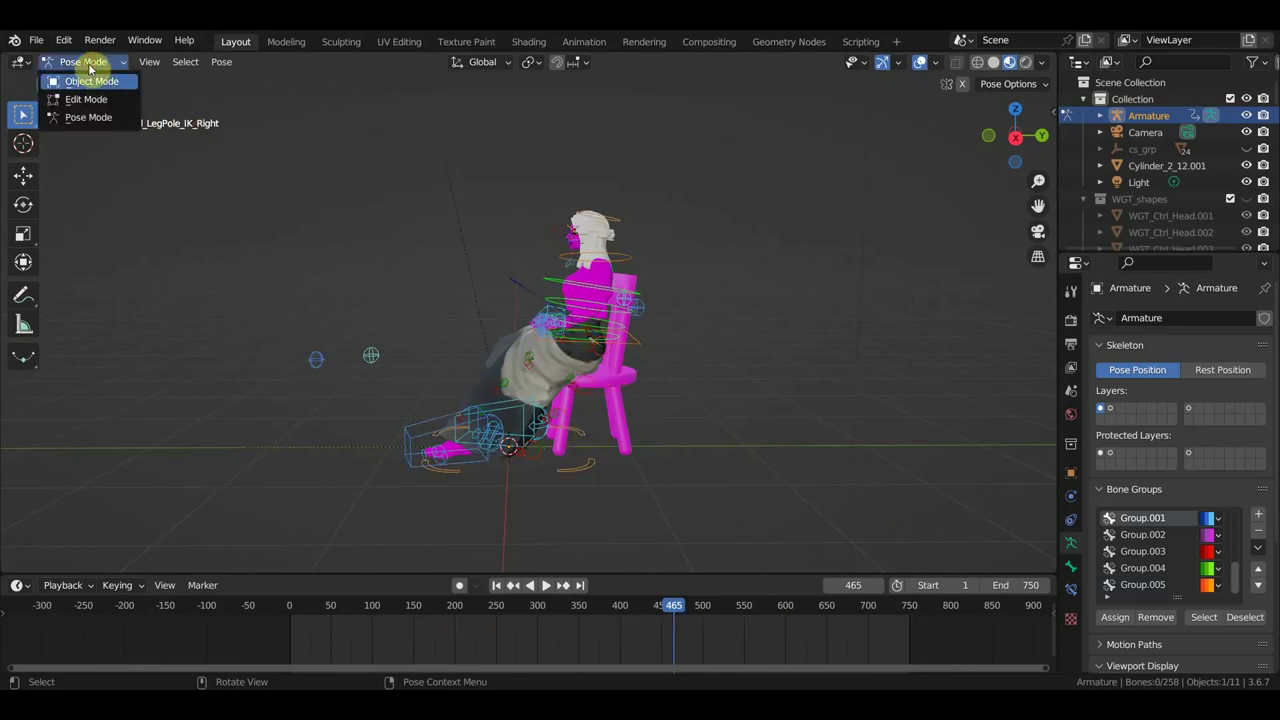
{"action": "left_click", "coordinate": [92, 81]}
{"action": "left_click", "coordinate": [611, 392]}
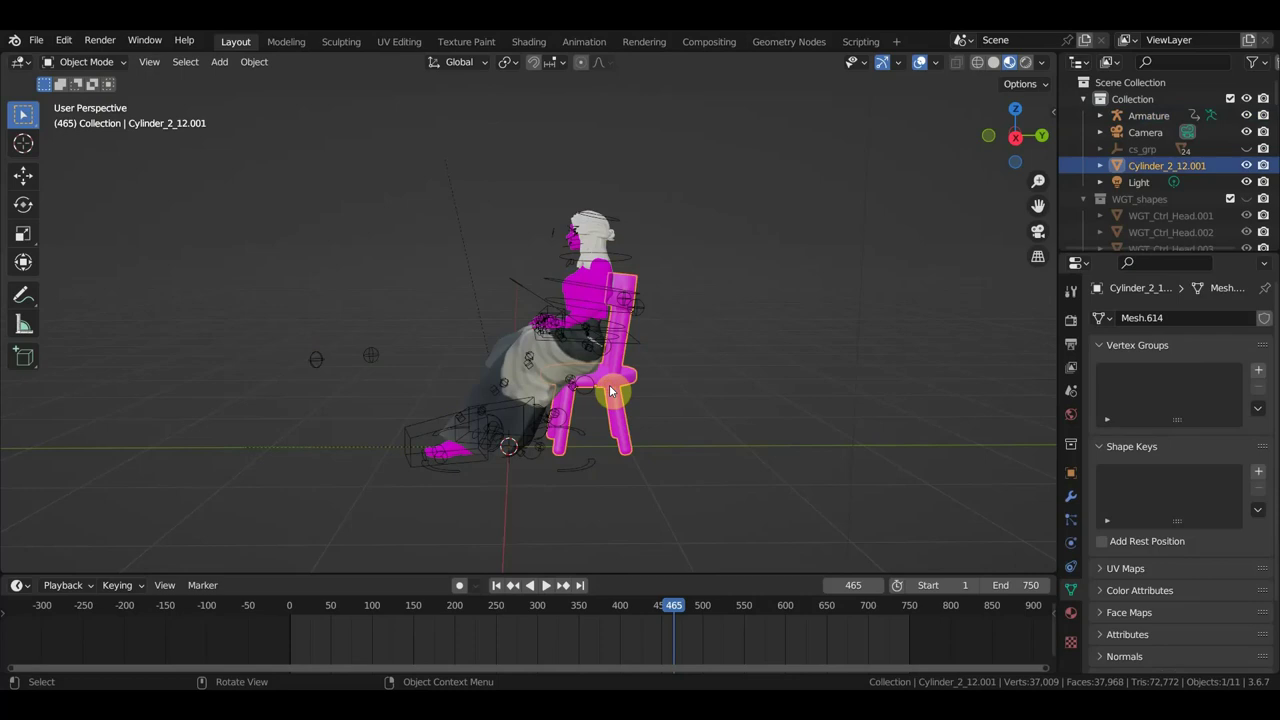
{"action": "key", "text": "Delete"}
{"action": "left_click", "coordinate": [38, 42]}
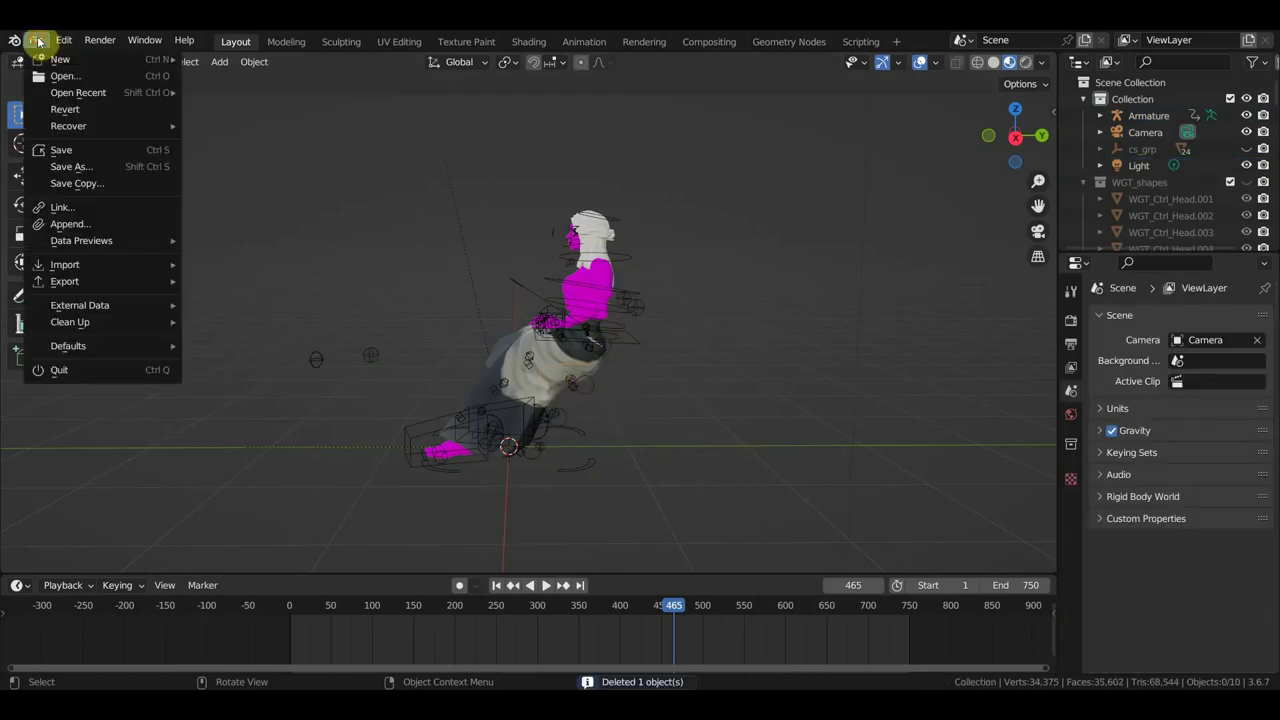
{"action": "mouse_move", "coordinate": [80, 305]}
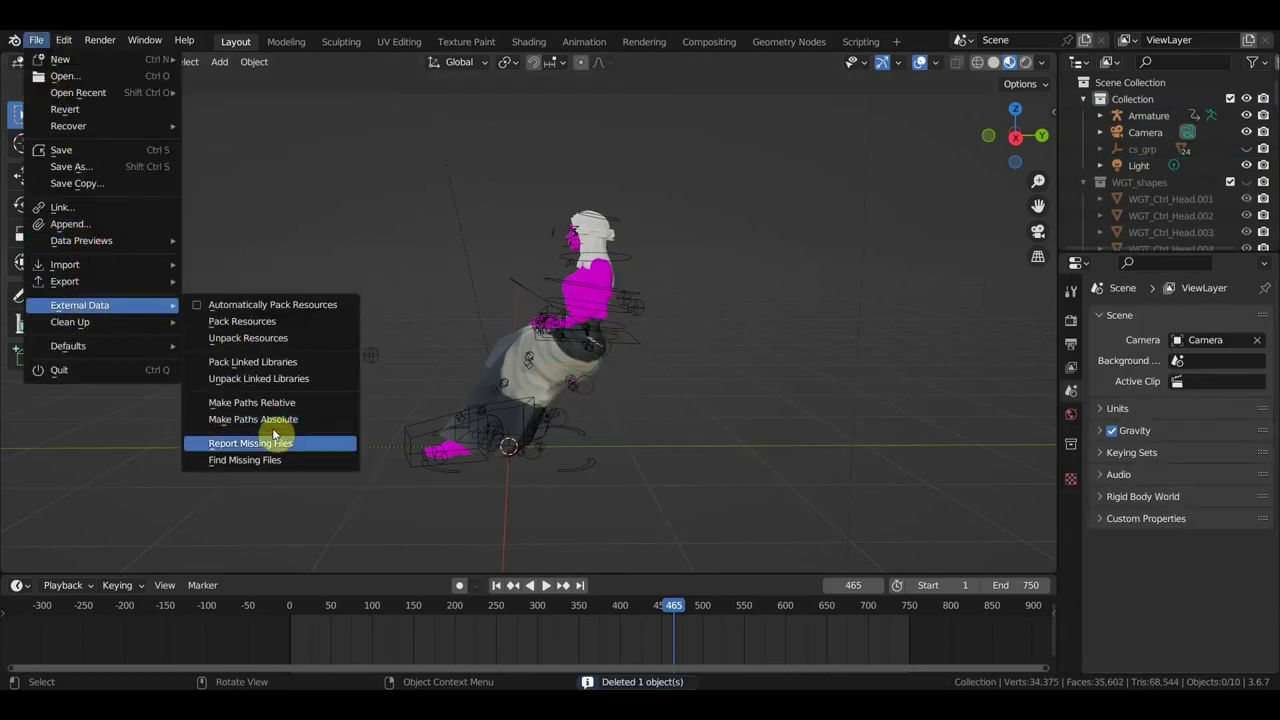
- Relink missing textures from the current folder, then save a copy as баба дикий запад.d wthrdb.blend
{"action": "left_click", "coordinate": [262, 460]}
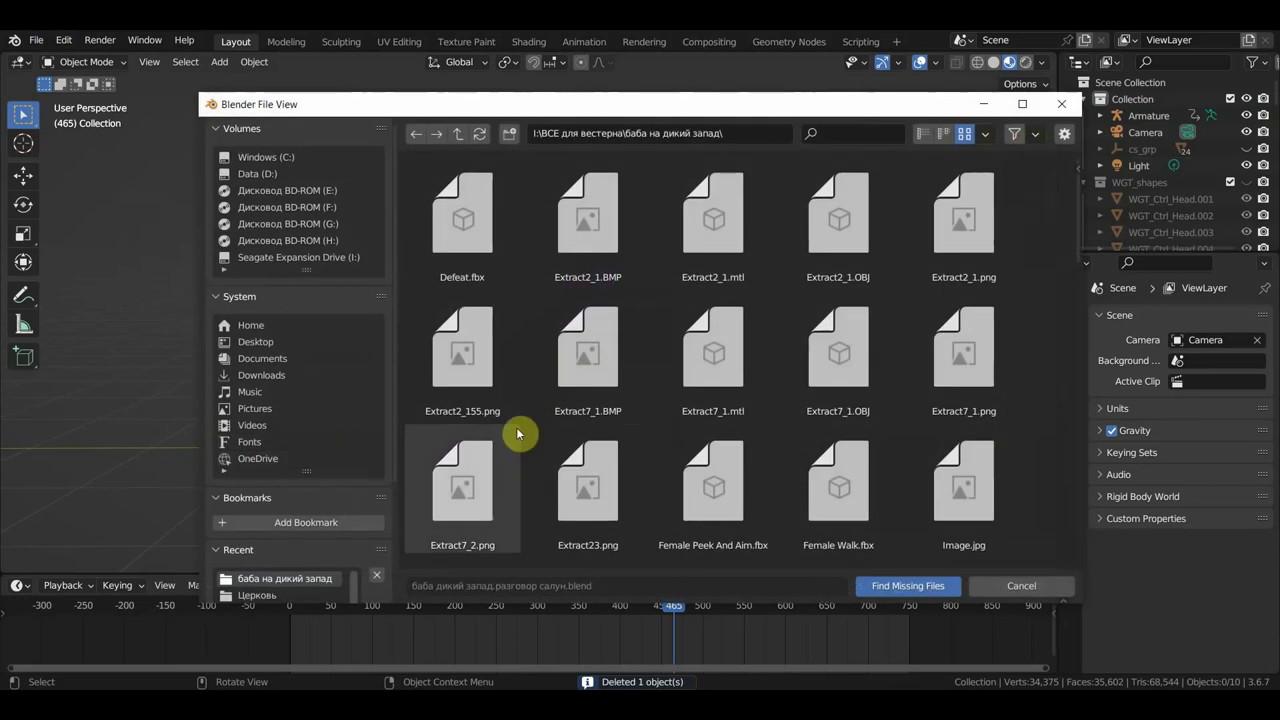
{"action": "left_click", "coordinate": [946, 596]}
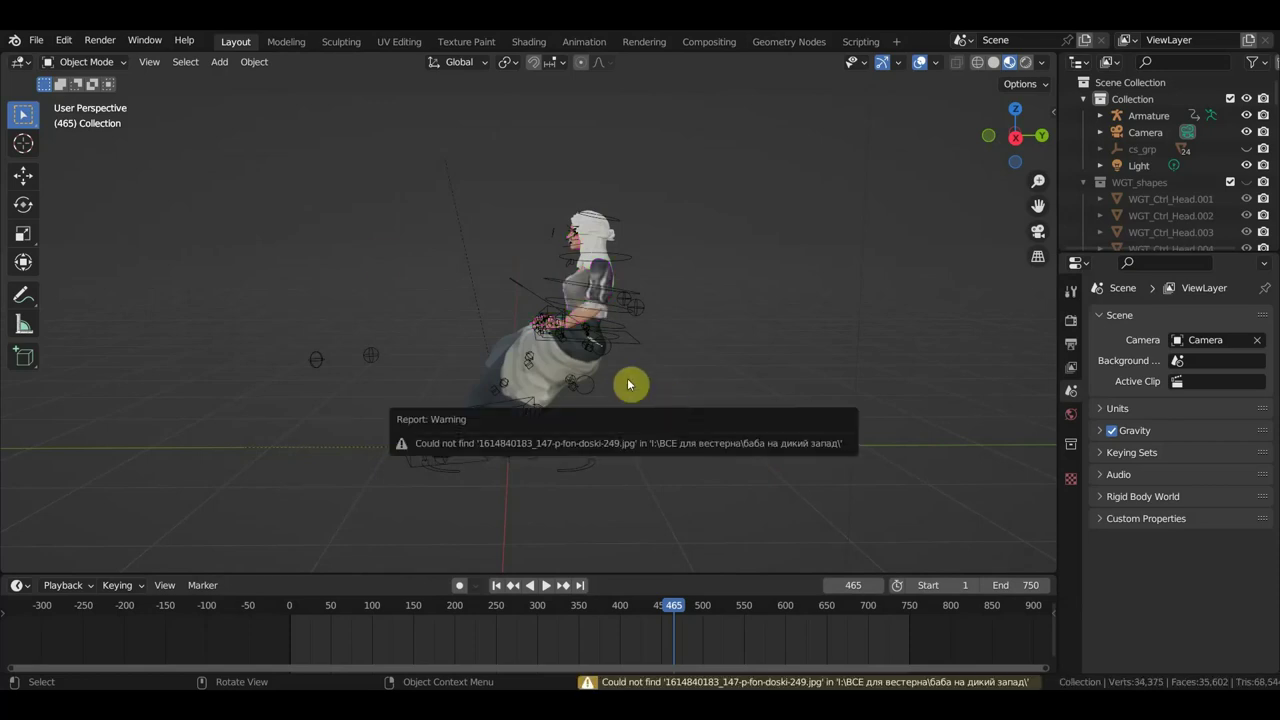
{"action": "left_click", "coordinate": [38, 41]}
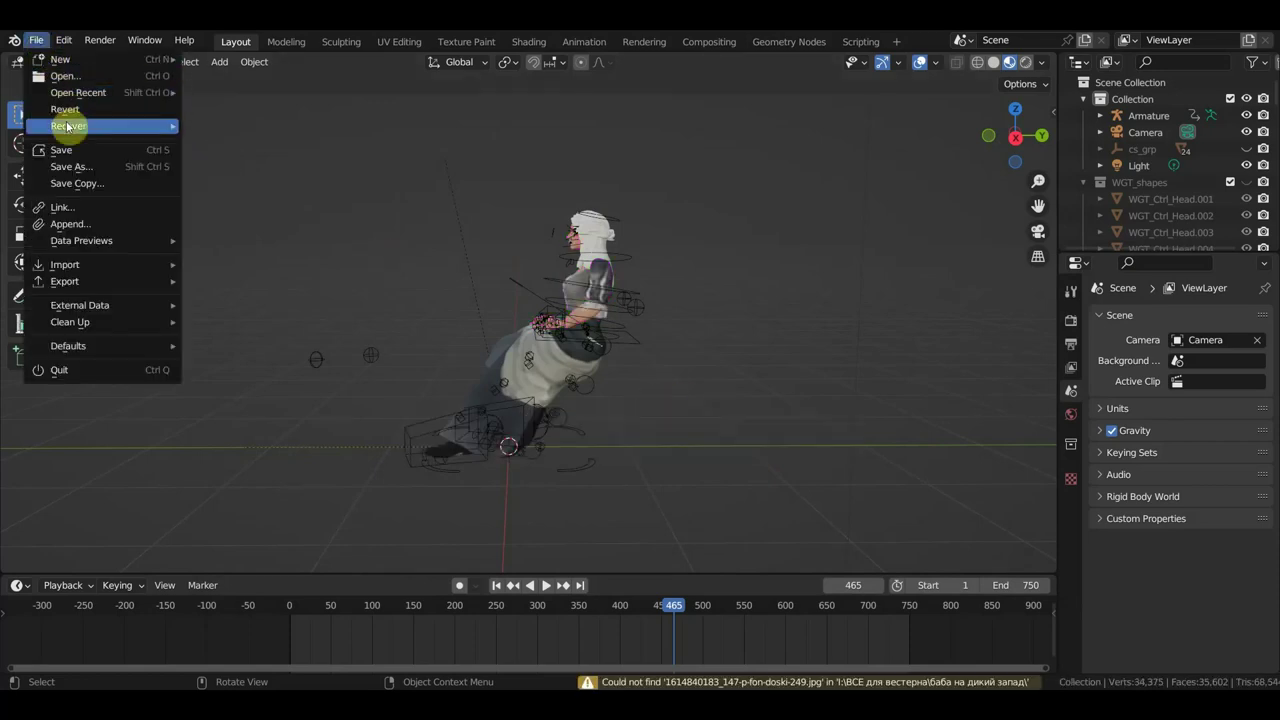
{"action": "left_click", "coordinate": [72, 166]}
{"action": "left_click", "coordinate": [608, 585]}
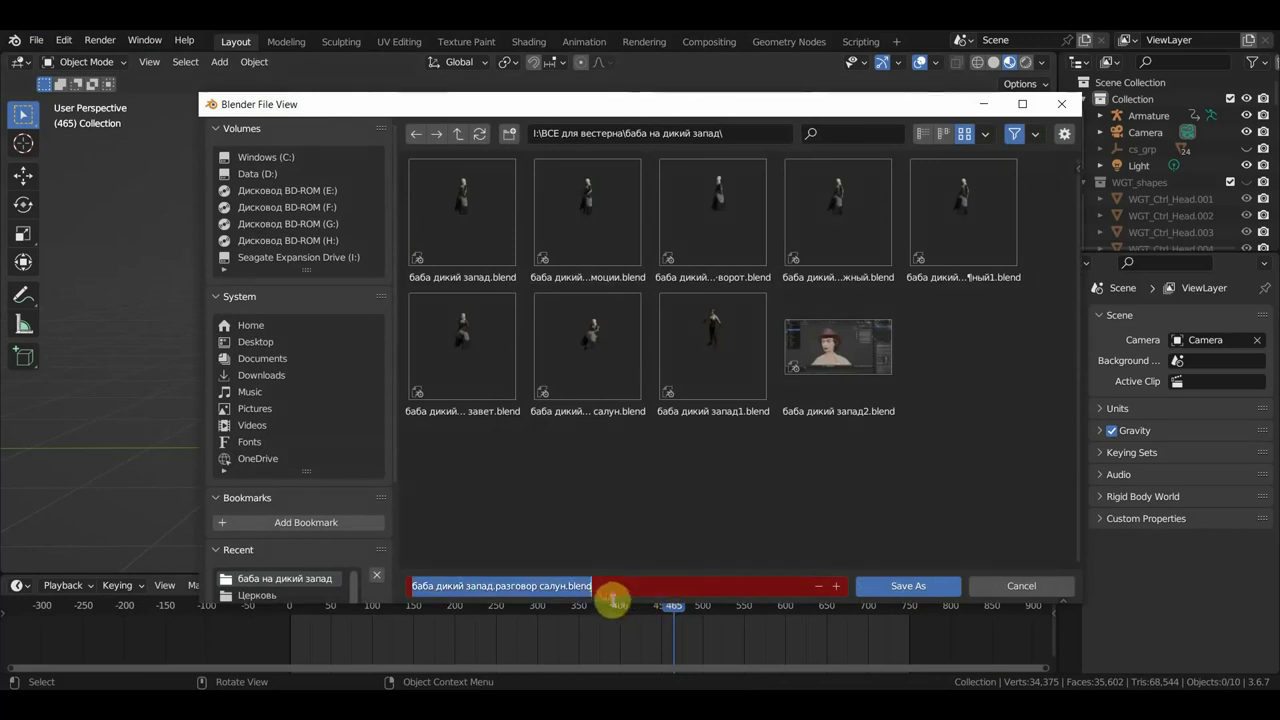
{"action": "left_click", "coordinate": [607, 585]}
{"action": "left_click_drag", "start_coordinate": [607, 585], "coordinate": [553, 585]}
{"action": "type", "text": "wthrd"}
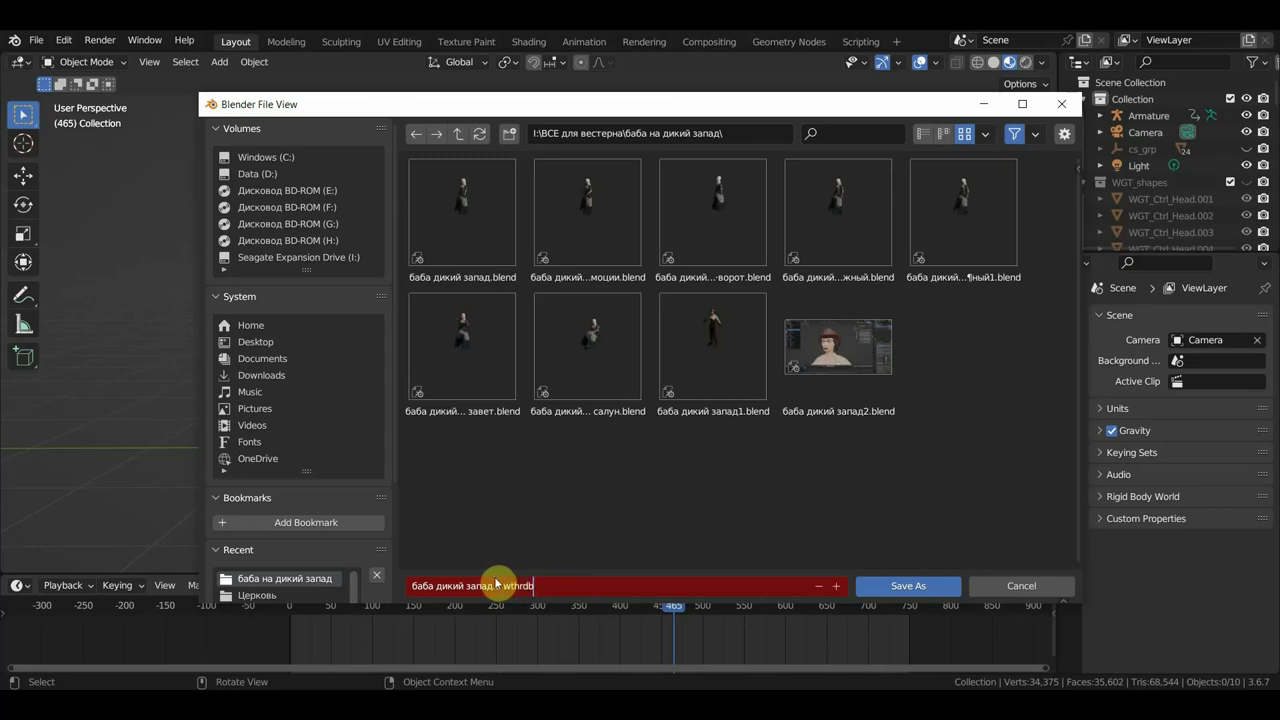
{"action": "key", "text": "Return"}
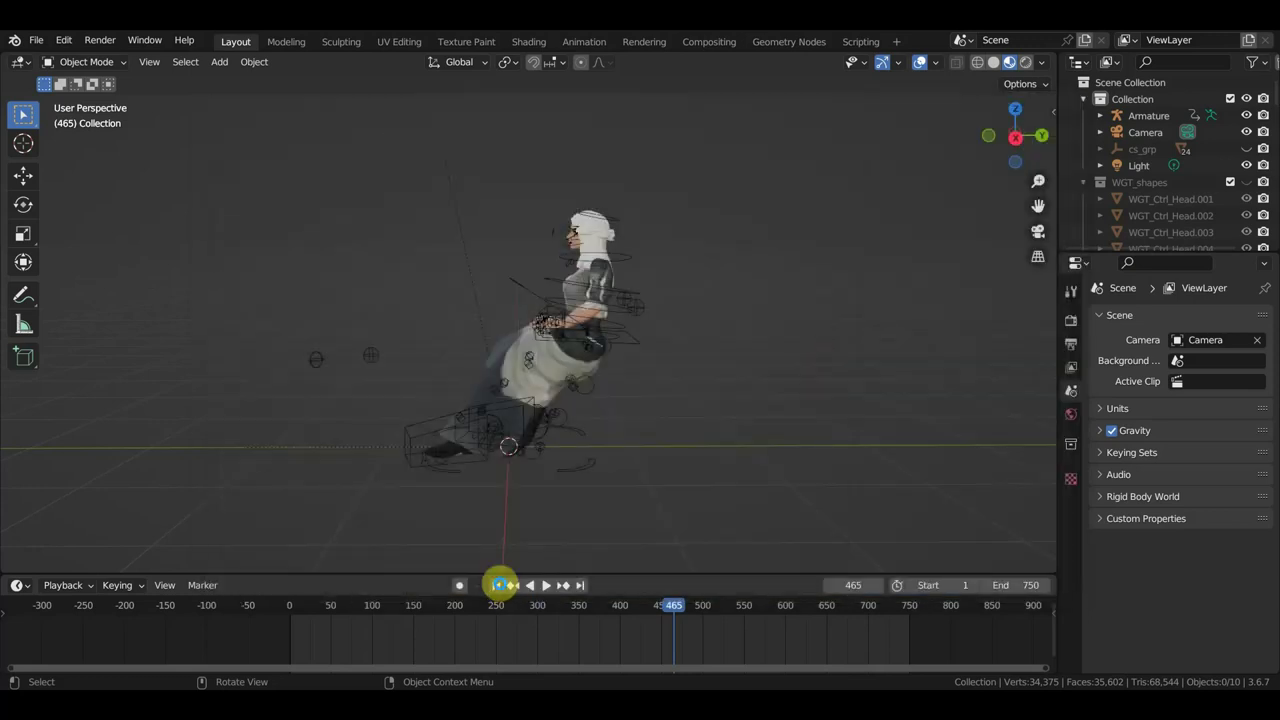
{"action": "key", "text": "alt+shift"}
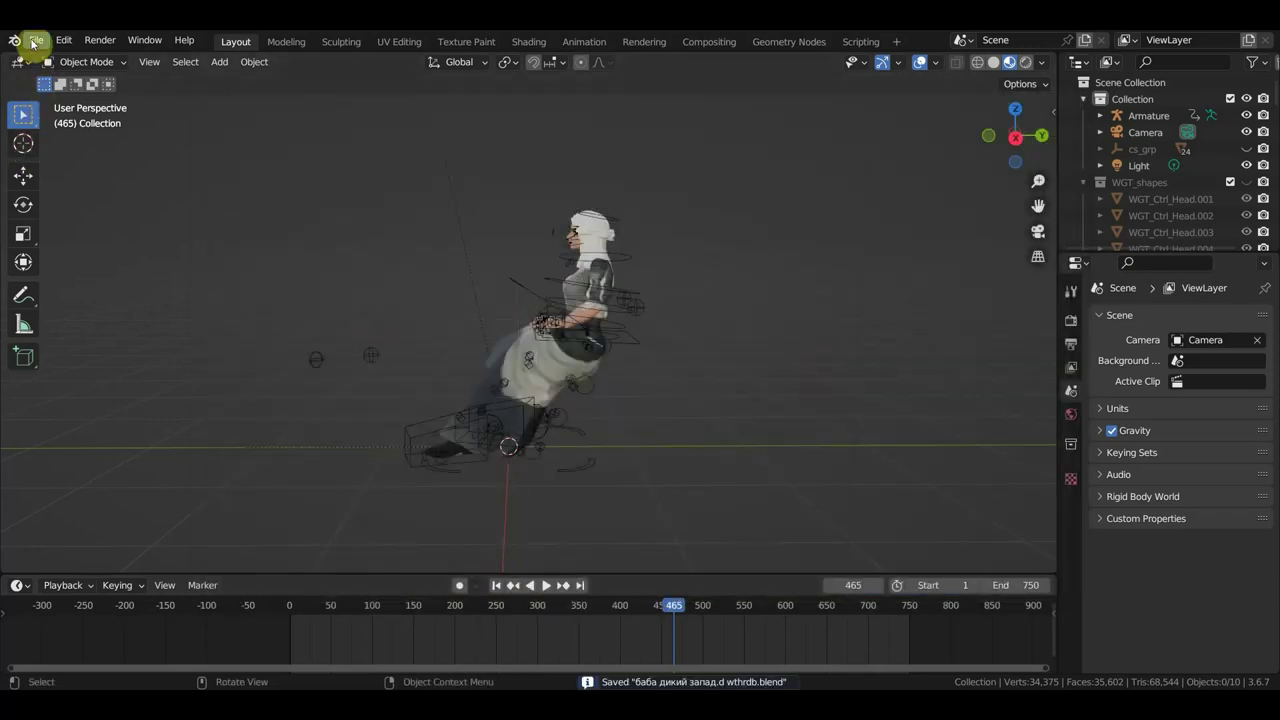
- Reload the church scene Церковь Дедвуд для мессы.blend and orbit around its interior
{"action": "left_click", "coordinate": [38, 41]}
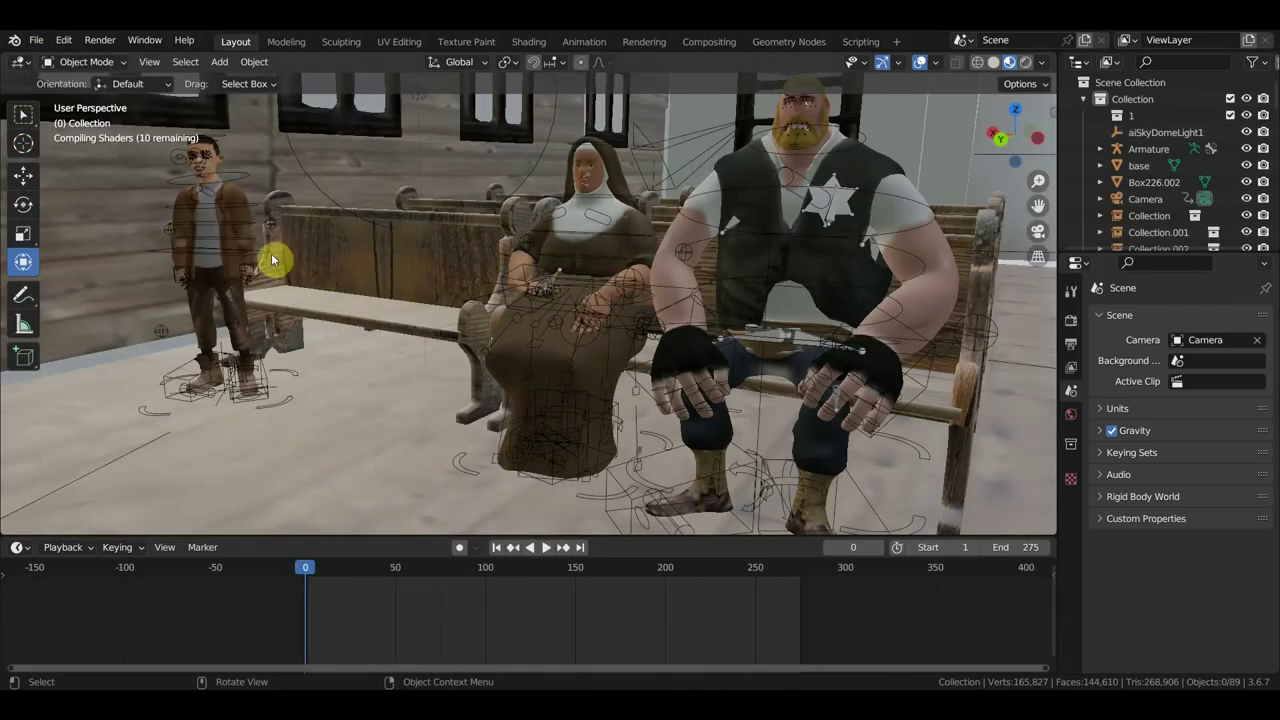
{"action": "mouse_move", "coordinate": [157, 140]}
{"action": "middle_mouse_down"}
{"action": "mouse_move", "coordinate": [372, 254]}
{"action": "mouse_move", "coordinate": [357, 251]}
{"action": "mouse_move", "coordinate": [335, 184]}
{"action": "middle_mouse_up"}
{"action": "left_click", "coordinate": [36, 40]}
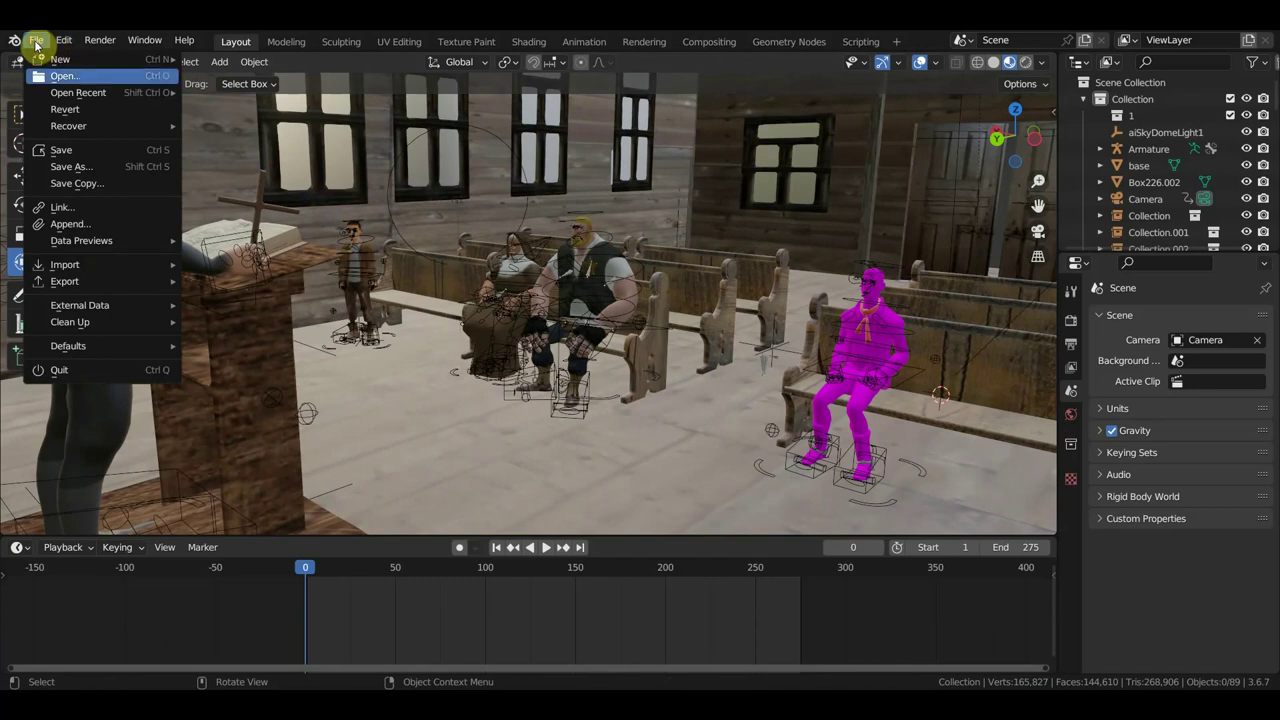
{"action": "mouse_move", "coordinate": [78, 92]}
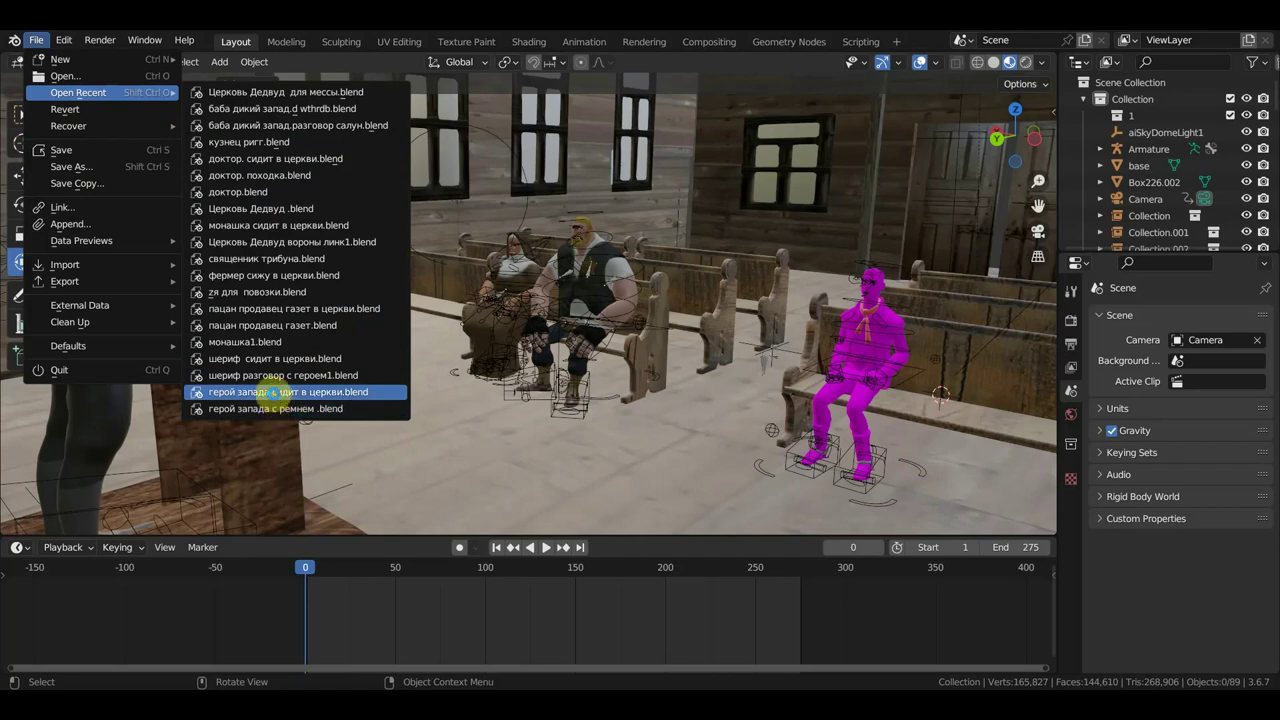
- Load the recent герой запада сидит в церкви.blend and switch its armature to Object Mode
{"action": "left_click", "coordinate": [298, 382]}
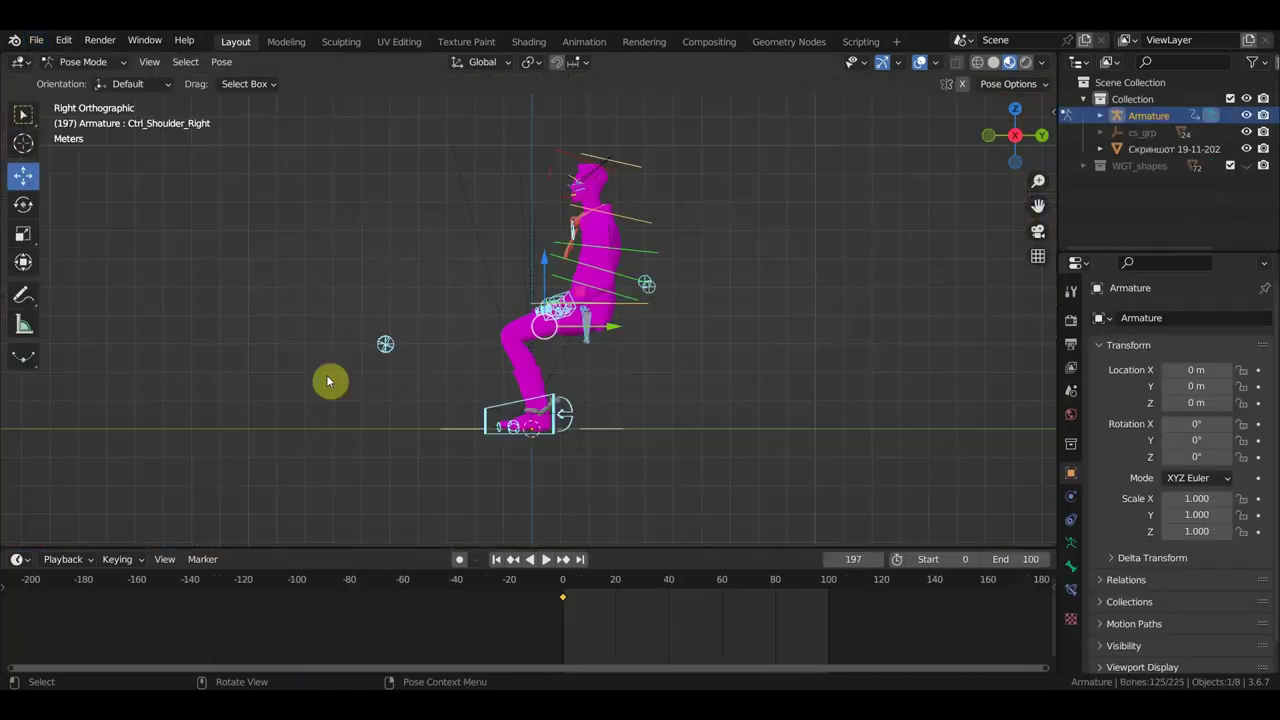
{"action": "left_click", "coordinate": [55, 62]}
{"action": "left_click", "coordinate": [83, 83]}
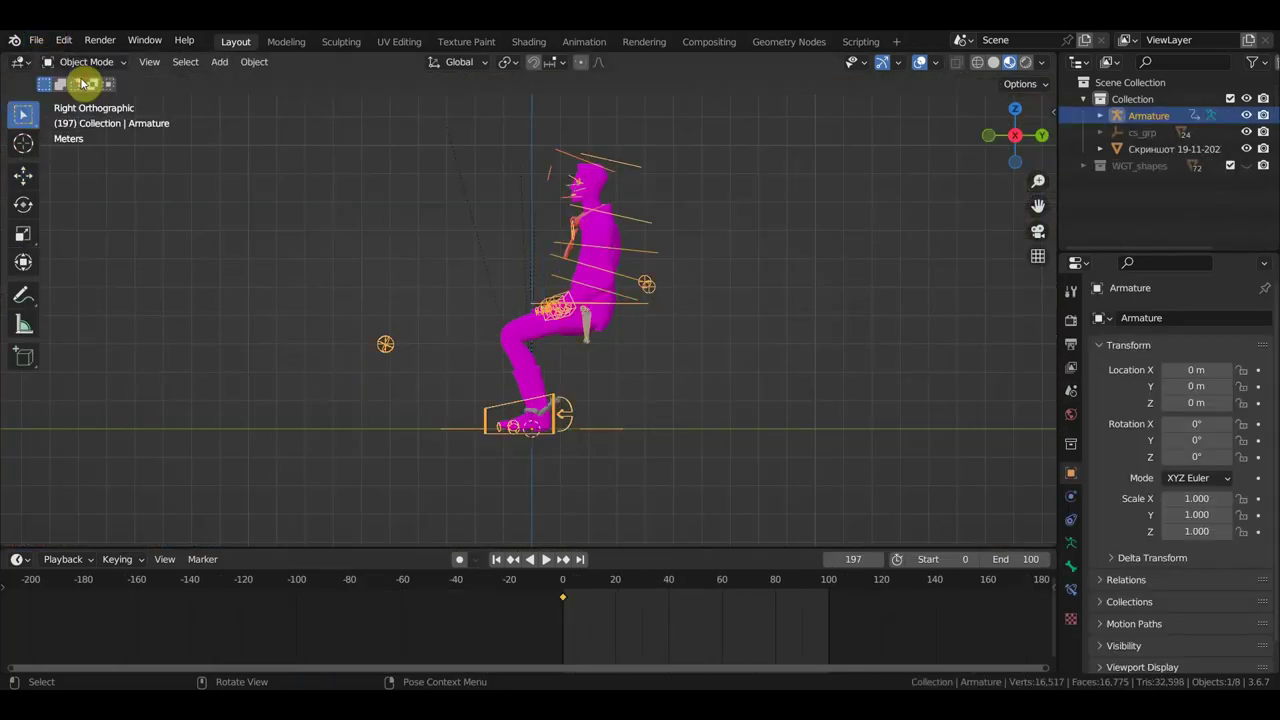
- Find the hero's missing textures in his folder and save the file
{"action": "left_click", "coordinate": [37, 41]}
{"action": "mouse_move", "coordinate": [64, 281]}
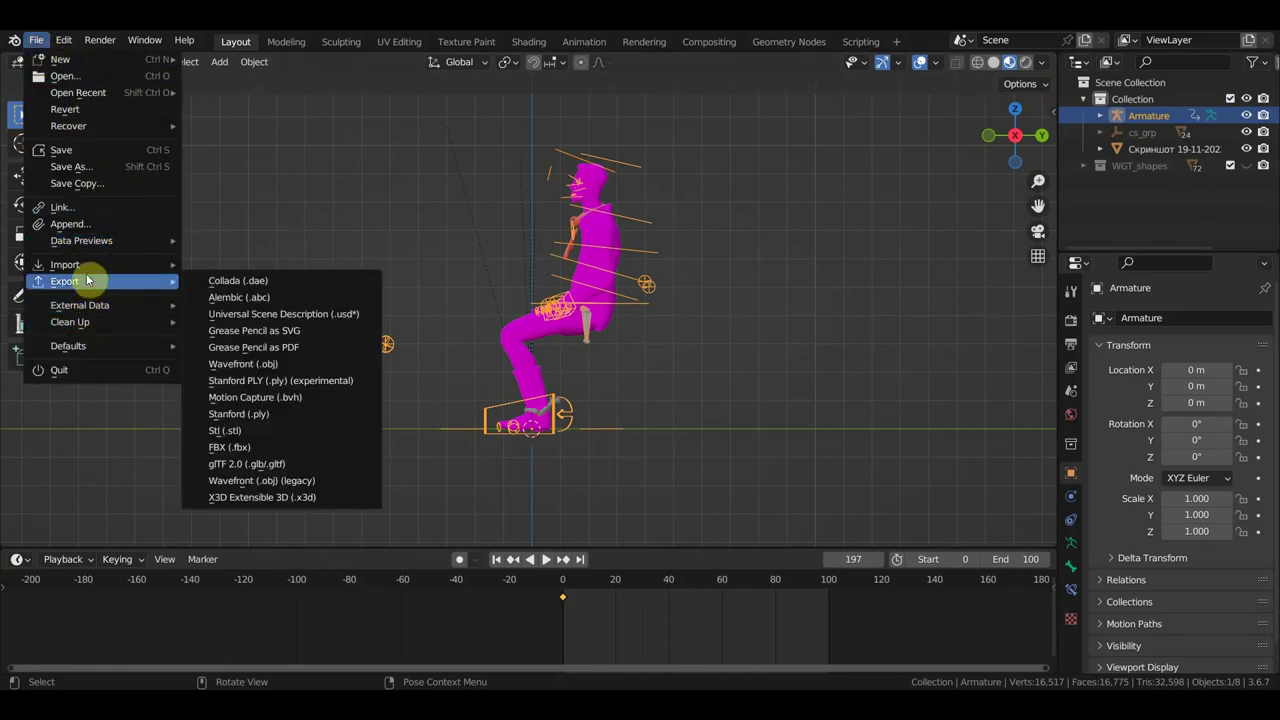
{"action": "left_click", "coordinate": [251, 465]}
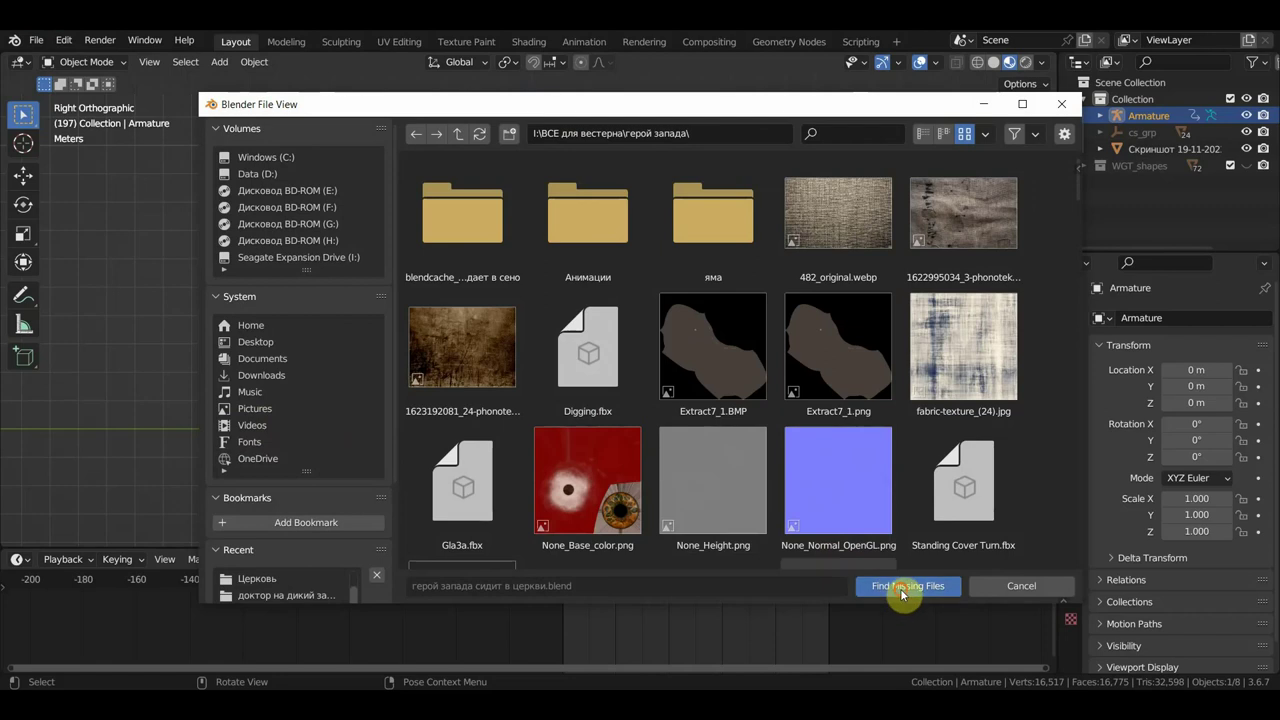
{"action": "left_click", "coordinate": [903, 590]}
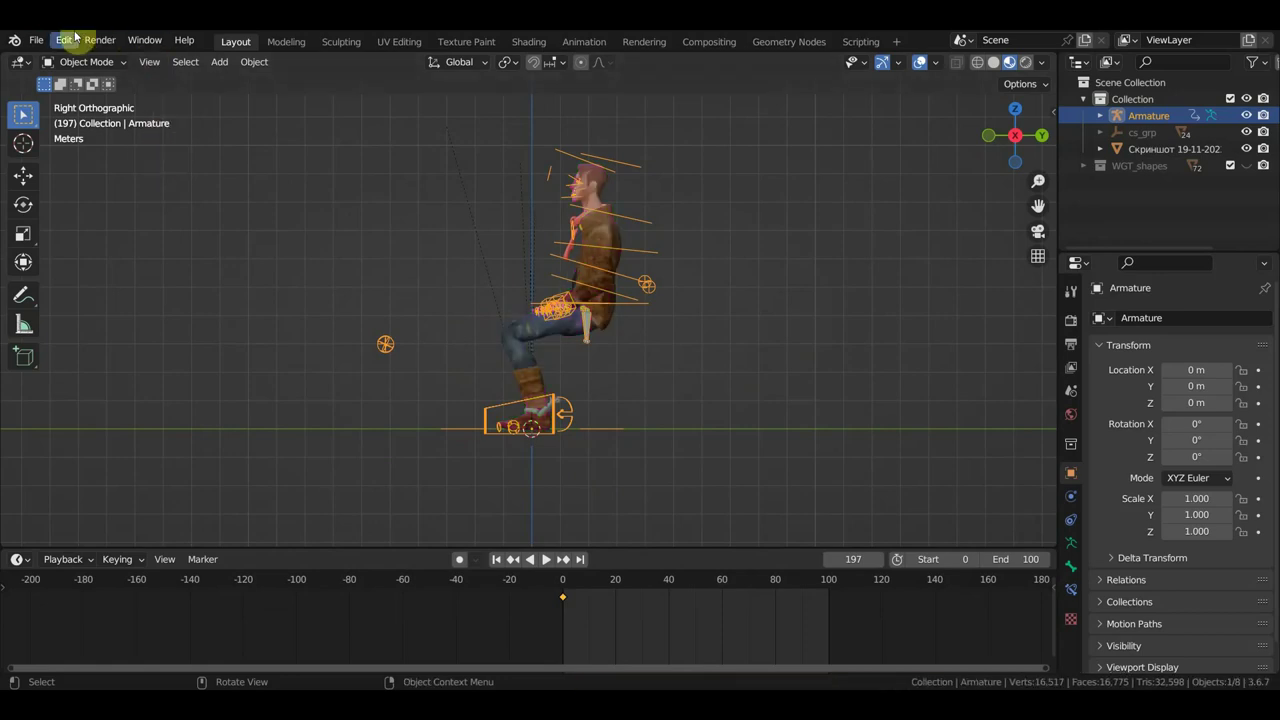
{"action": "left_click", "coordinate": [36, 40]}
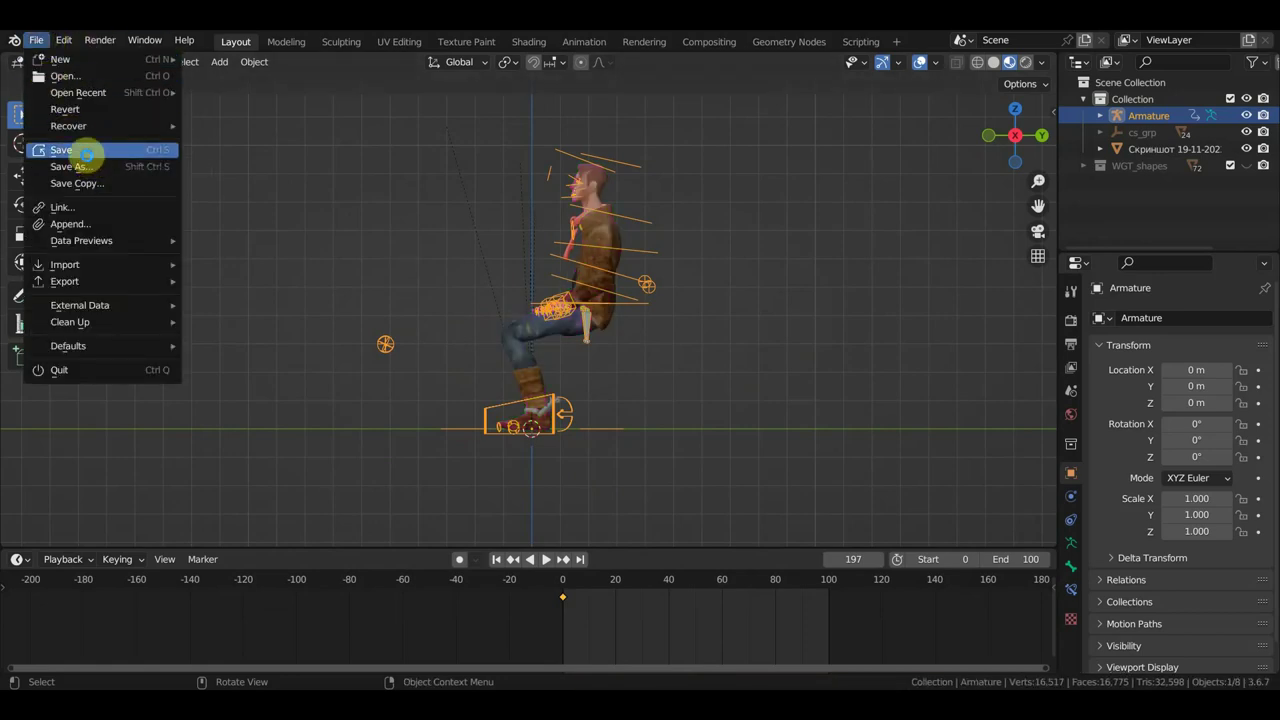
{"action": "left_click", "coordinate": [87, 150]}
{"action": "left_click", "coordinate": [36, 40]}
{"action": "mouse_move", "coordinate": [78, 92]}
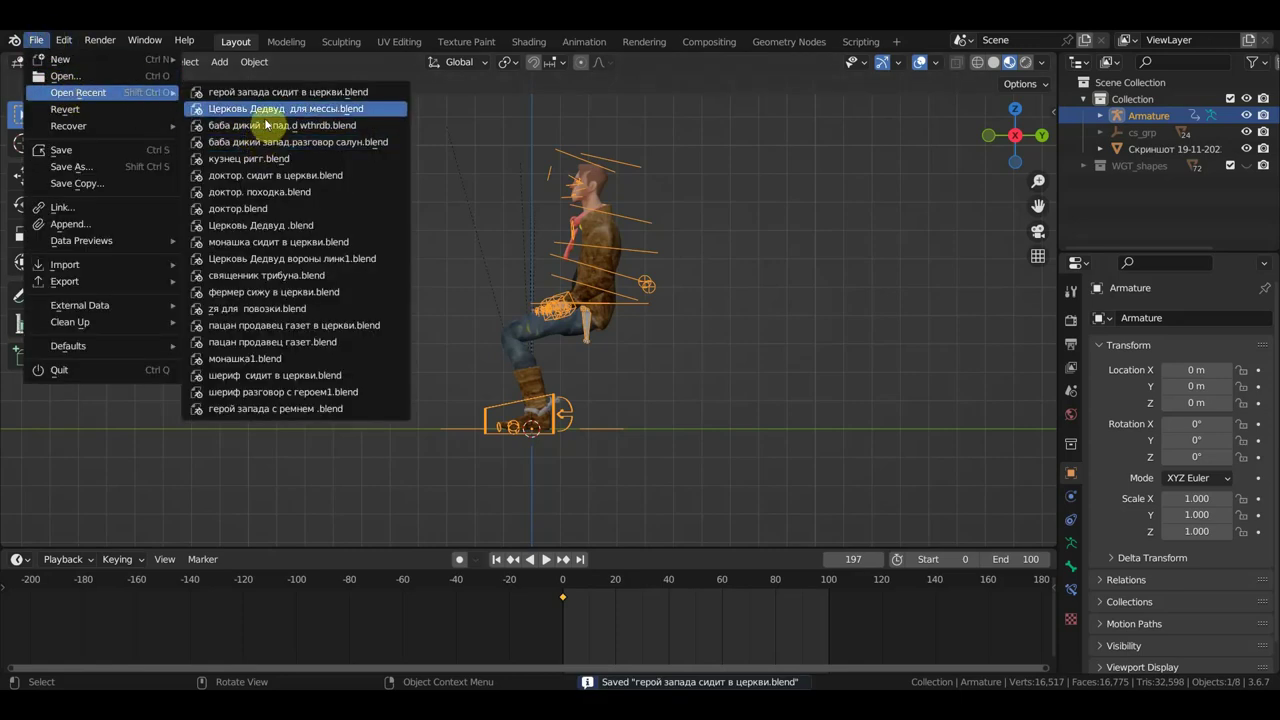
- Load Церковь Дедвуд для мессы.blend and orbit to inspect the characters seated on the pews
{"action": "left_click", "coordinate": [427, 200]}
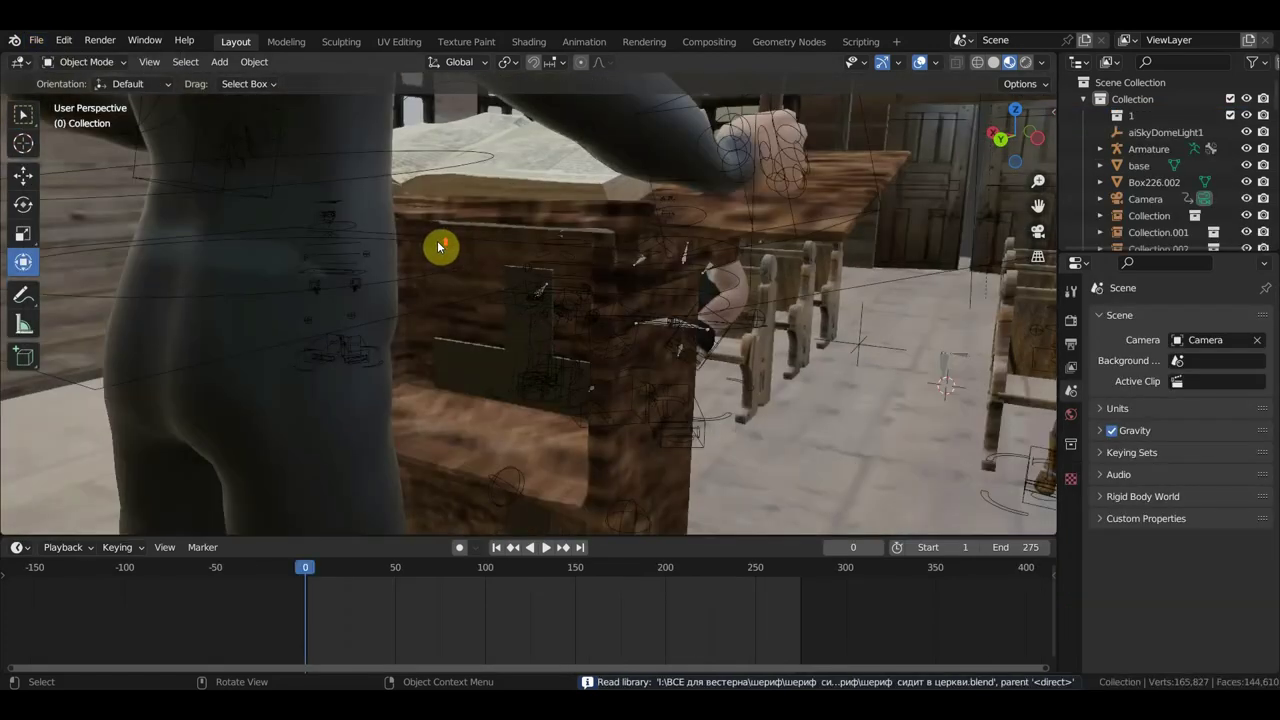
{"action": "middle_click_drag", "start_coordinate": [437, 240], "coordinate": [390, 238]}
{"action": "middle_click_drag", "start_coordinate": [630, 279], "coordinate": [638, 302]}
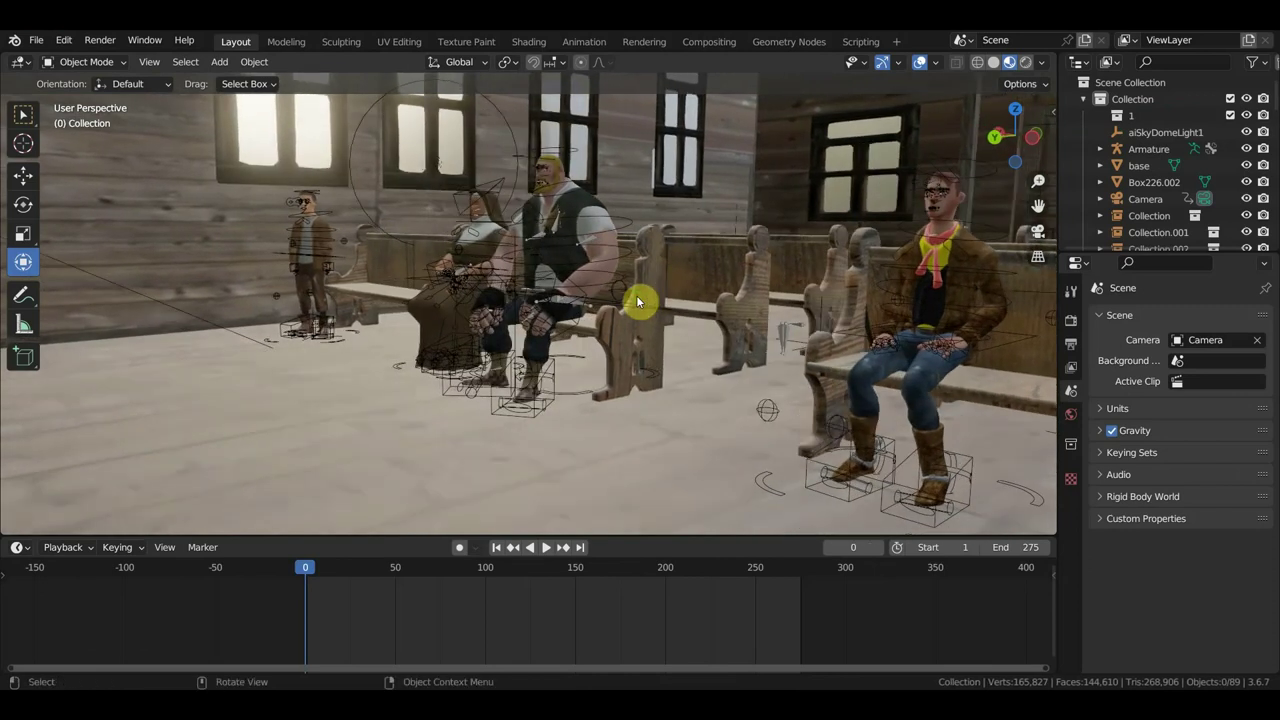
{"action": "left_click", "coordinate": [40, 41]}
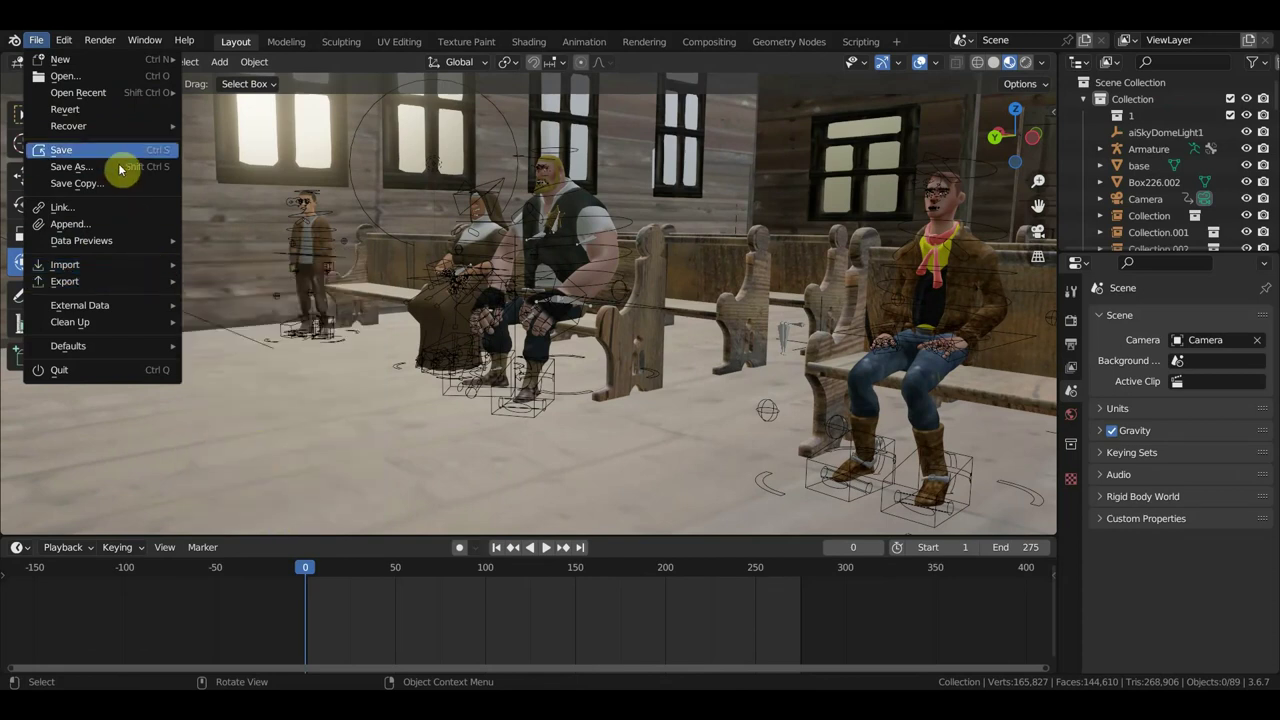
- Link the Collection from the old woman's .blend file in her character folder
{"action": "left_click", "coordinate": [96, 204]}
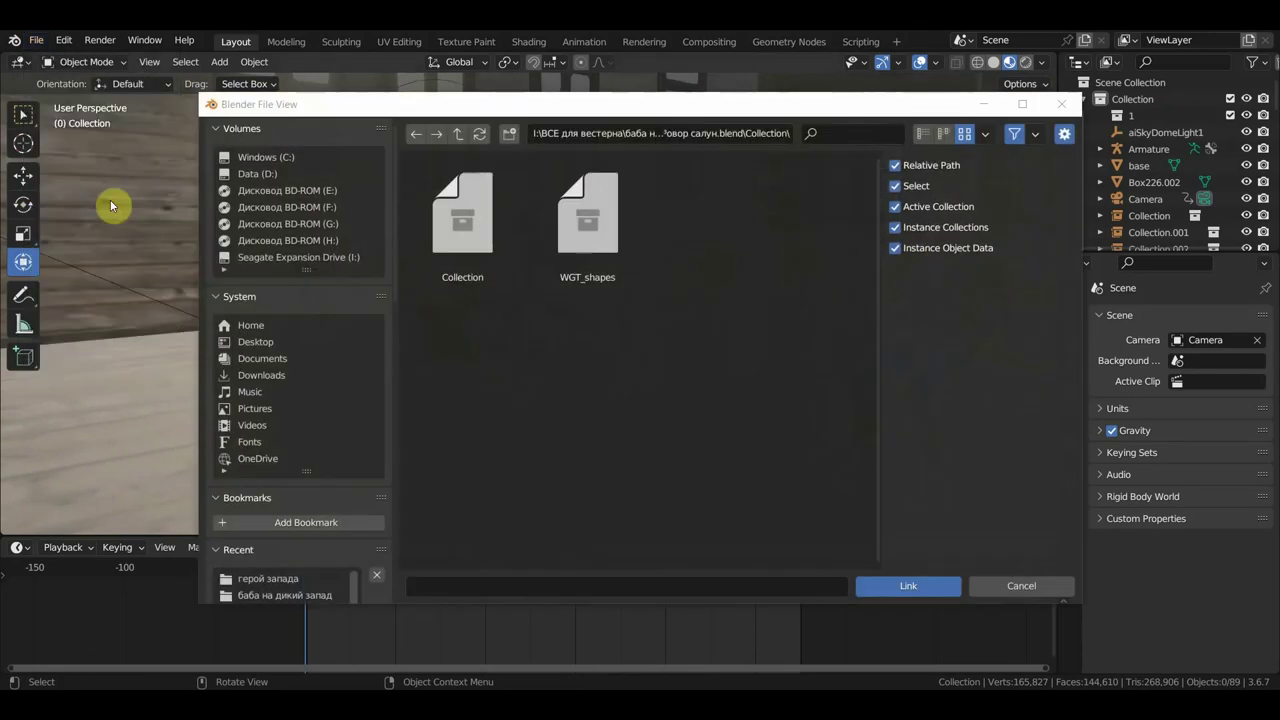
{"action": "left_click", "coordinate": [303, 597]}
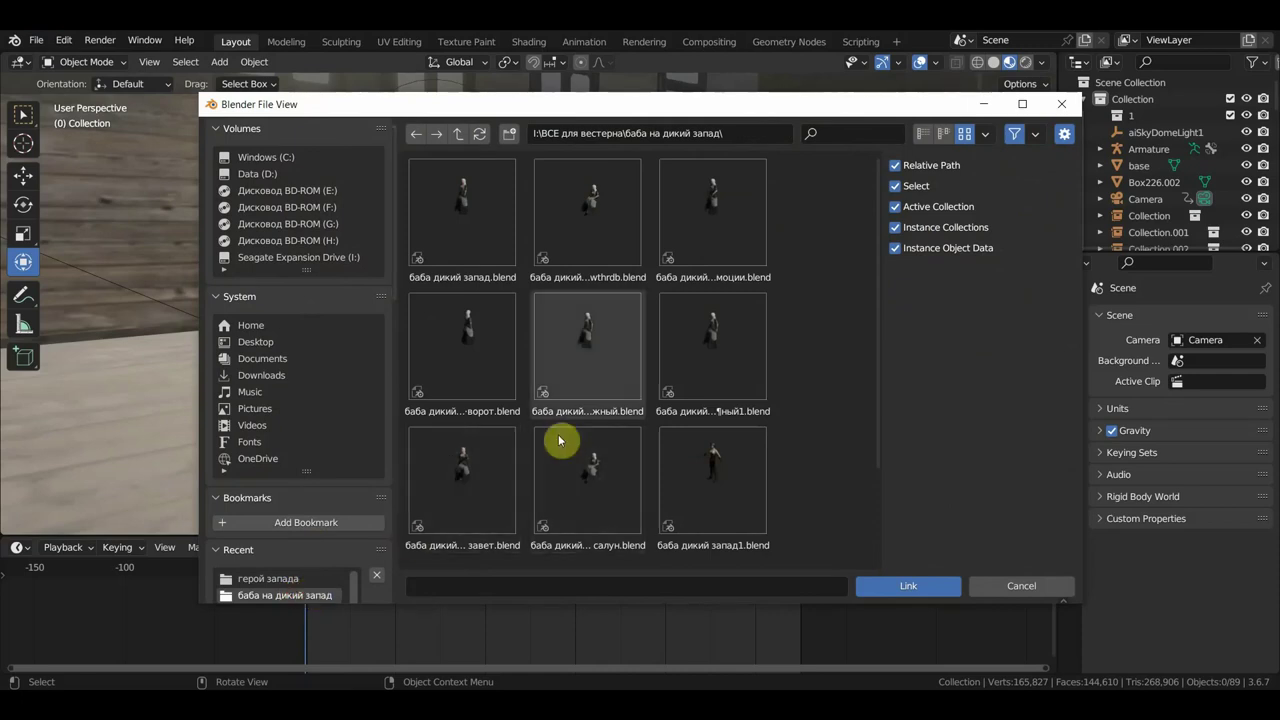
{"action": "scroll", "coordinate": [650, 440], "scroll_direction": "down", "scroll_amount": 3}
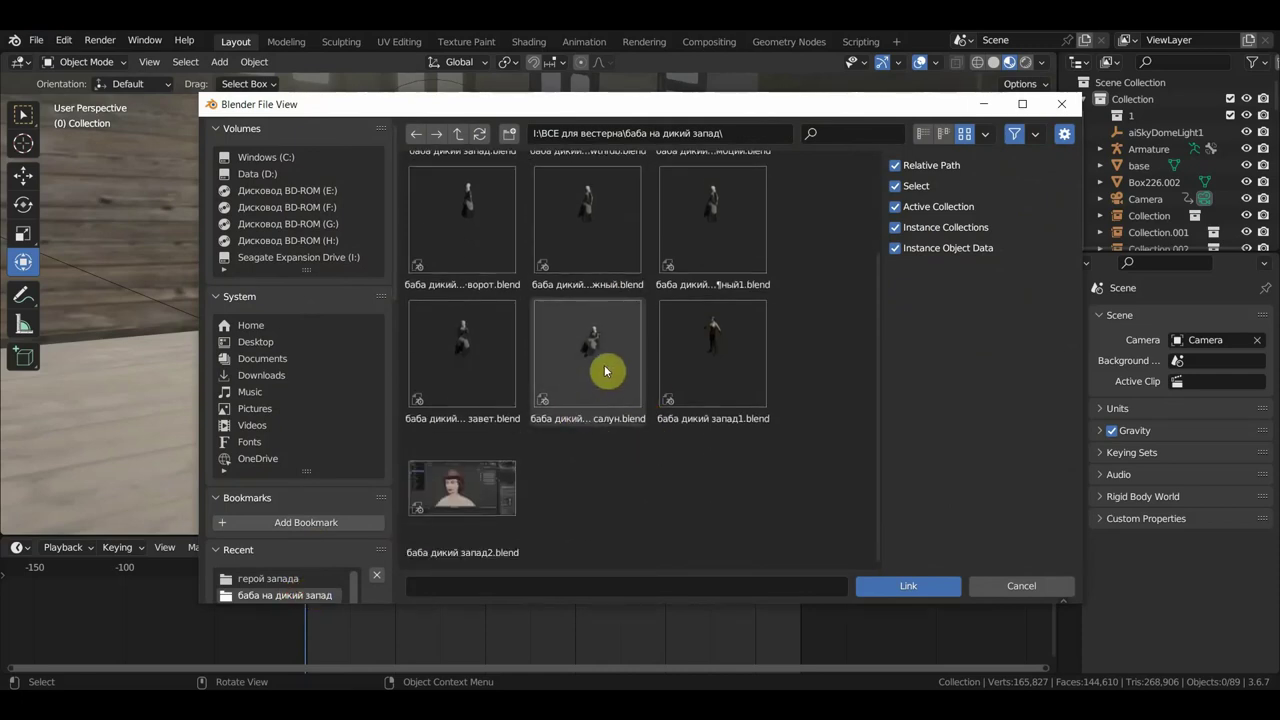
{"action": "scroll", "coordinate": [627, 307], "scroll_direction": "up", "scroll_amount": 2}
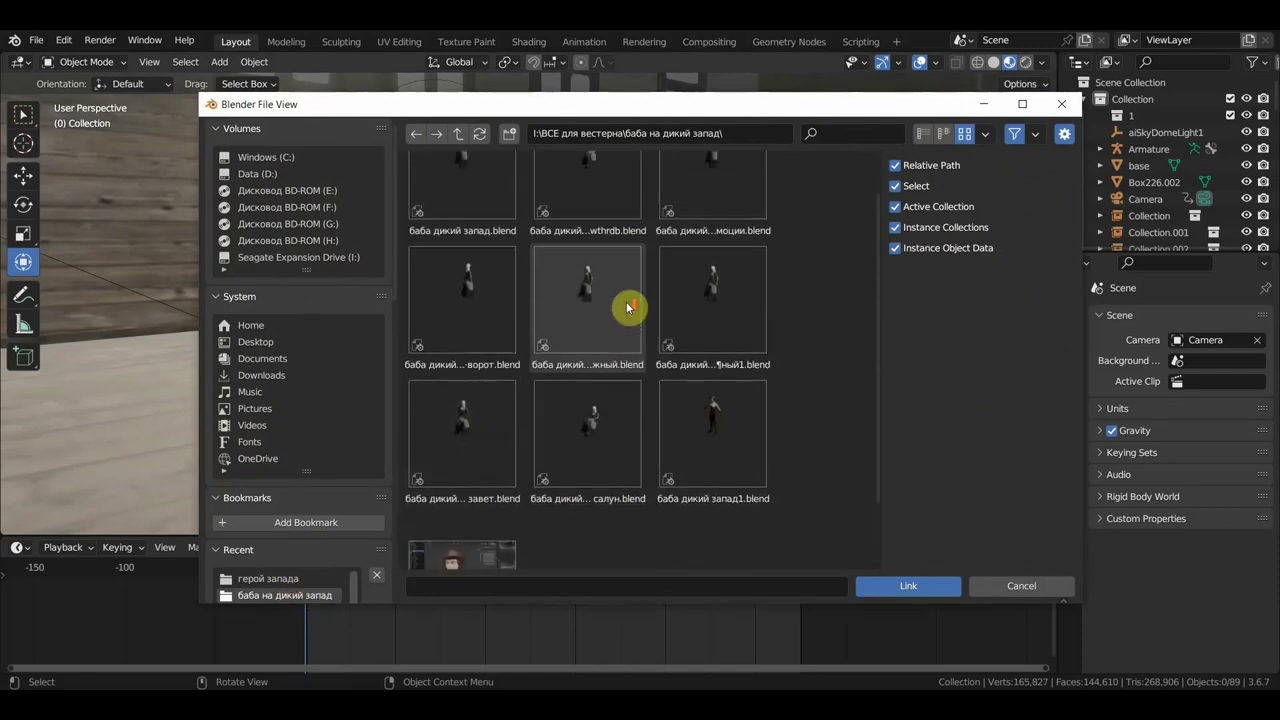
{"action": "scroll", "coordinate": [627, 307], "scroll_direction": "up", "scroll_amount": 1}
{"action": "double_click", "coordinate": [604, 228]}
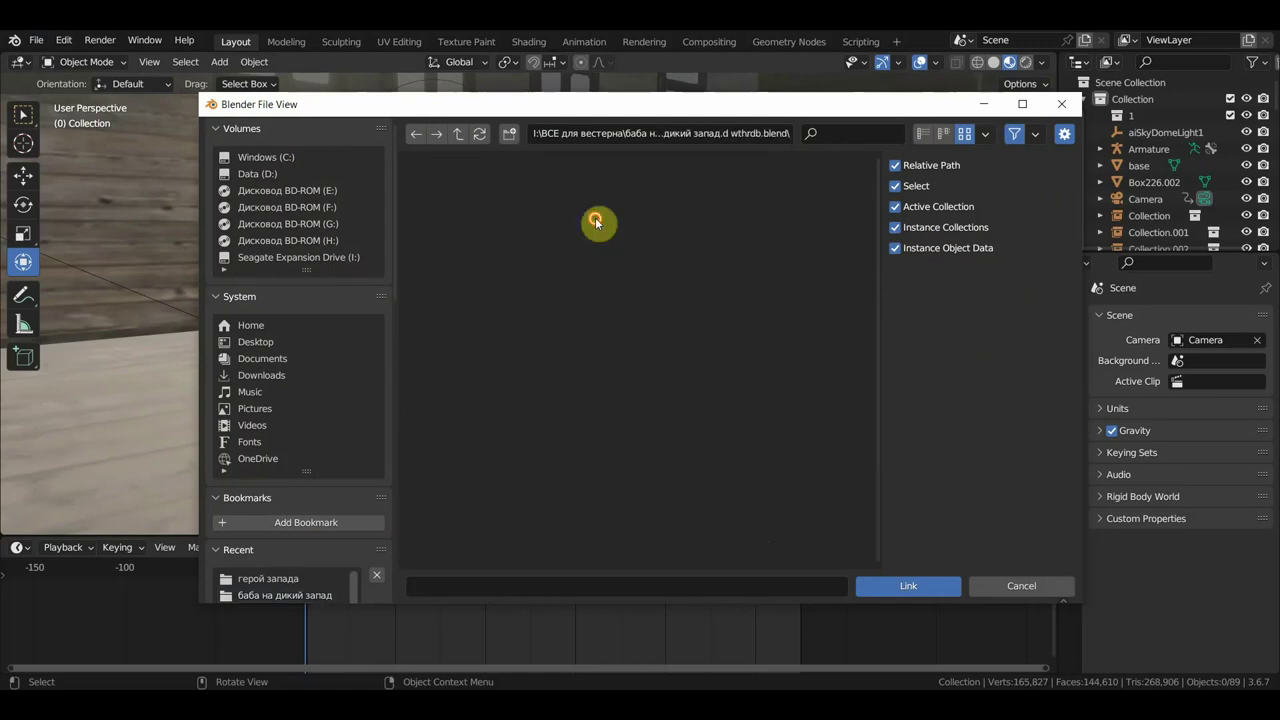
{"action": "left_click", "coordinate": [477, 388]}
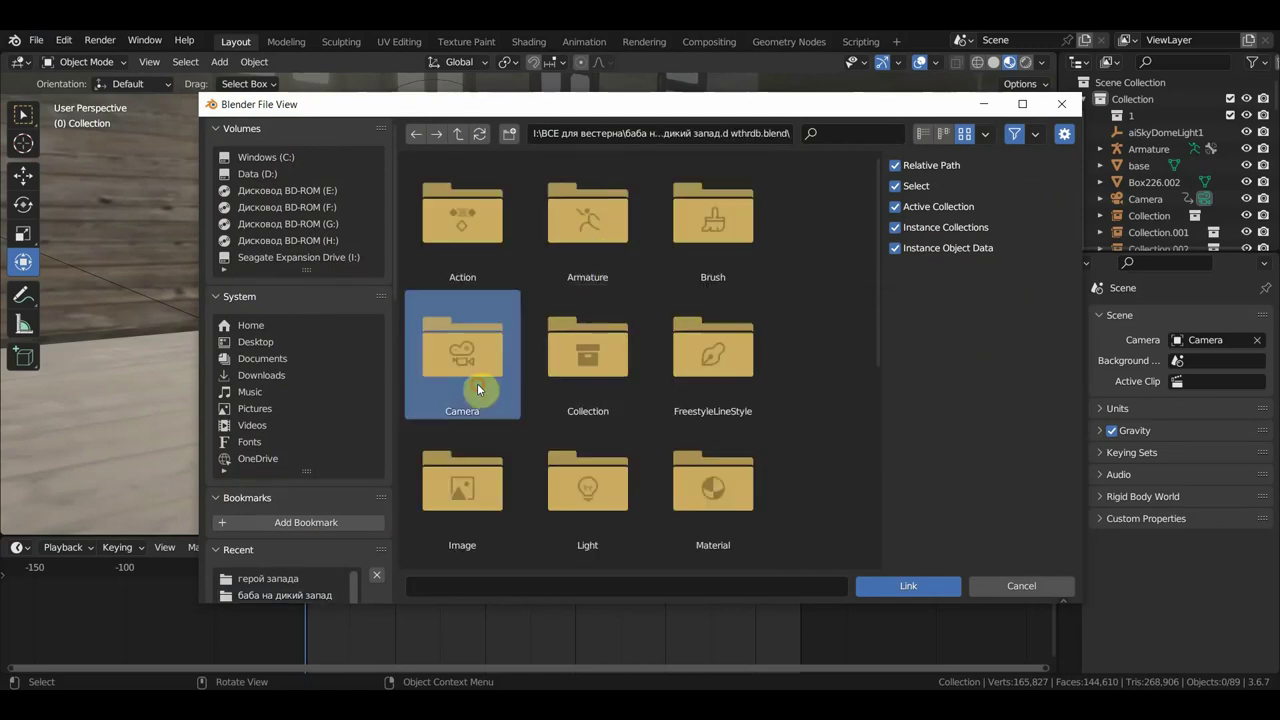
{"action": "double_click", "coordinate": [586, 366]}
{"action": "double_click", "coordinate": [466, 263]}
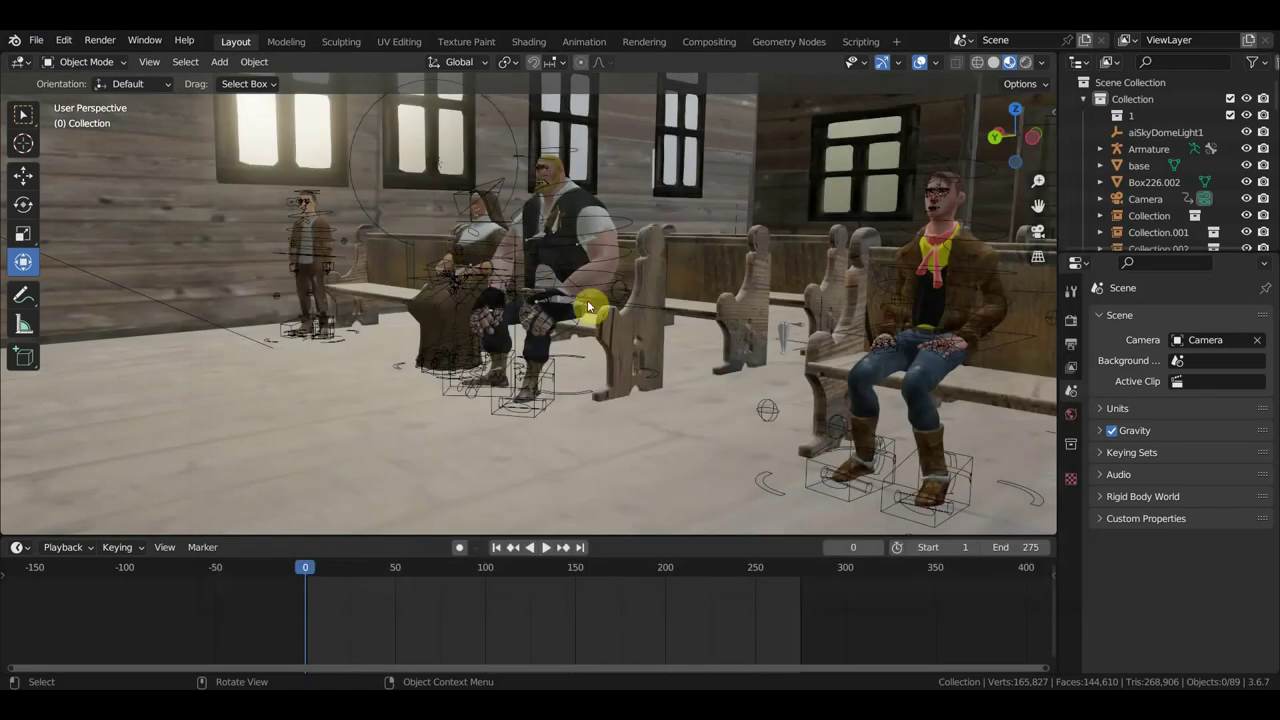
- Shrink the linked old woman, then from top view rotate her toward the pulpit and move her to the pews
{"action": "scroll", "coordinate": [610, 318], "scroll_direction": "down", "scroll_amount": 2}
{"action": "scroll", "coordinate": [630, 330], "scroll_direction": "down", "scroll_amount": 3}
{"action": "middle_click_drag", "start_coordinate": [645, 332], "coordinate": [741, 360]}
{"action": "key", "text": "s"}
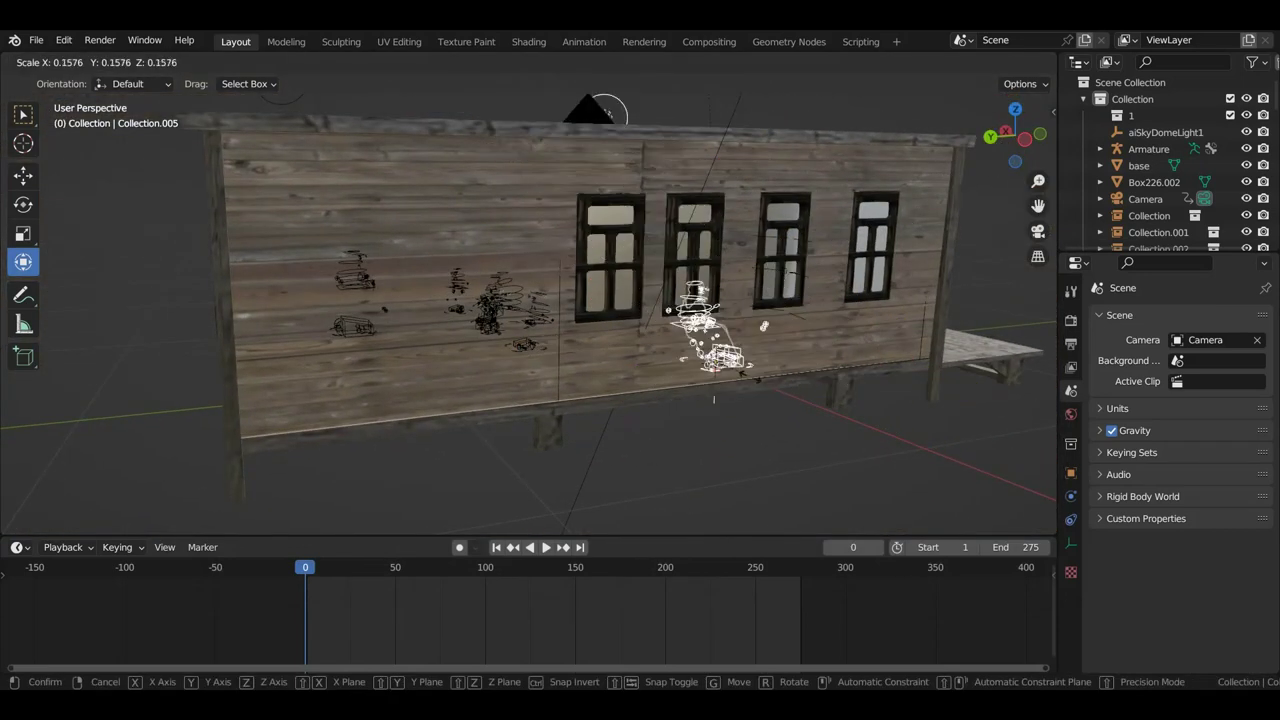
{"action": "left_click", "coordinate": [737, 364]}
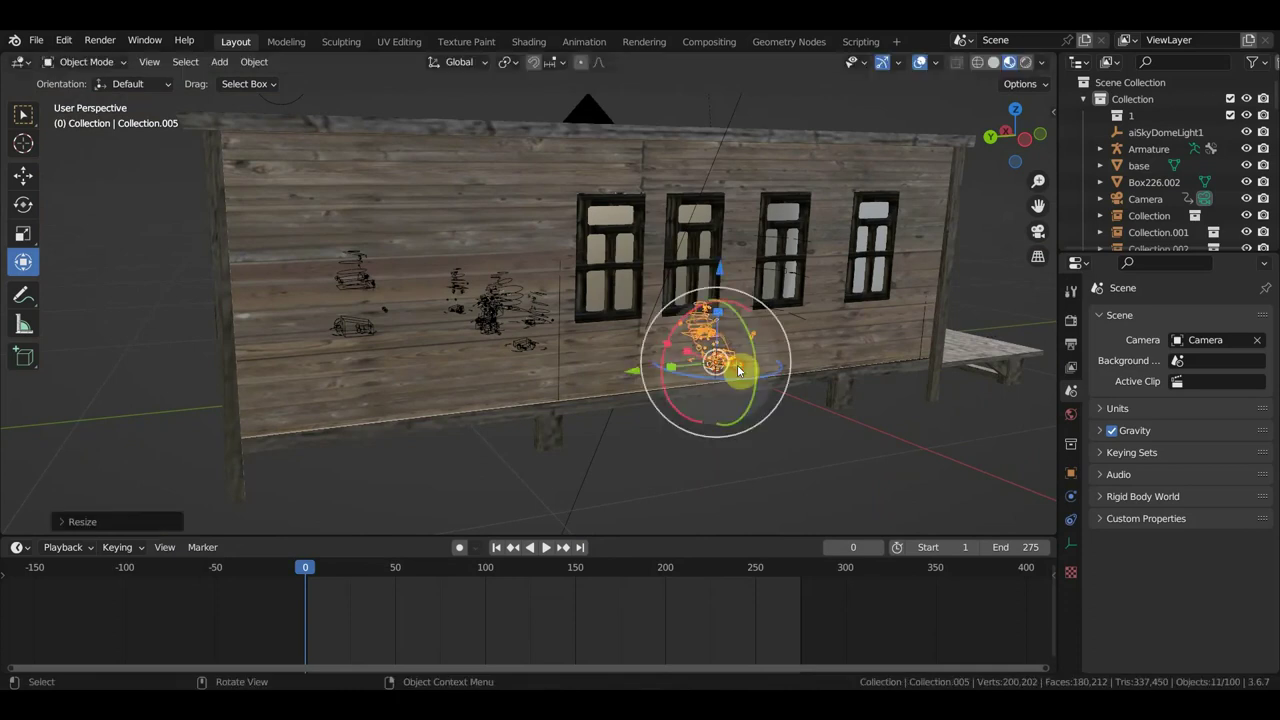
{"action": "key", "text": "KP_7"}
{"action": "scroll", "coordinate": [658, 431], "scroll_direction": "down", "scroll_amount": 1}
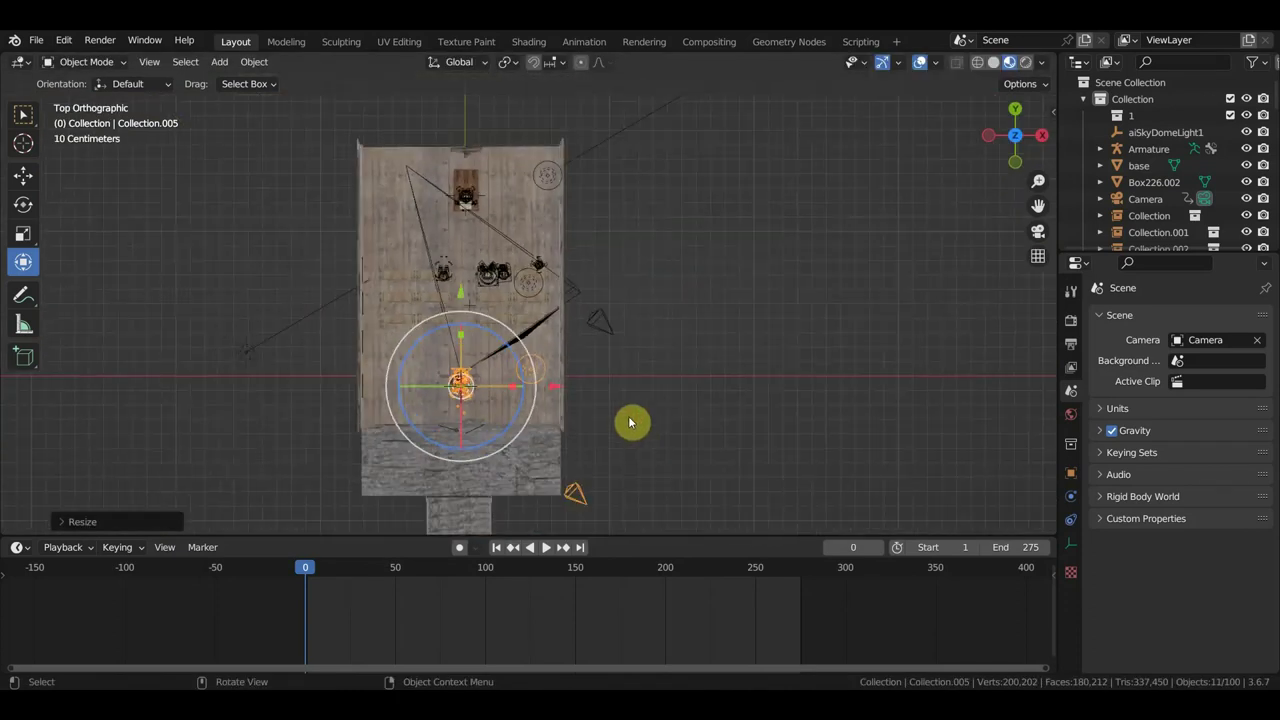
{"action": "key", "text": "r"}
{"action": "left_click", "coordinate": [391, 383]}
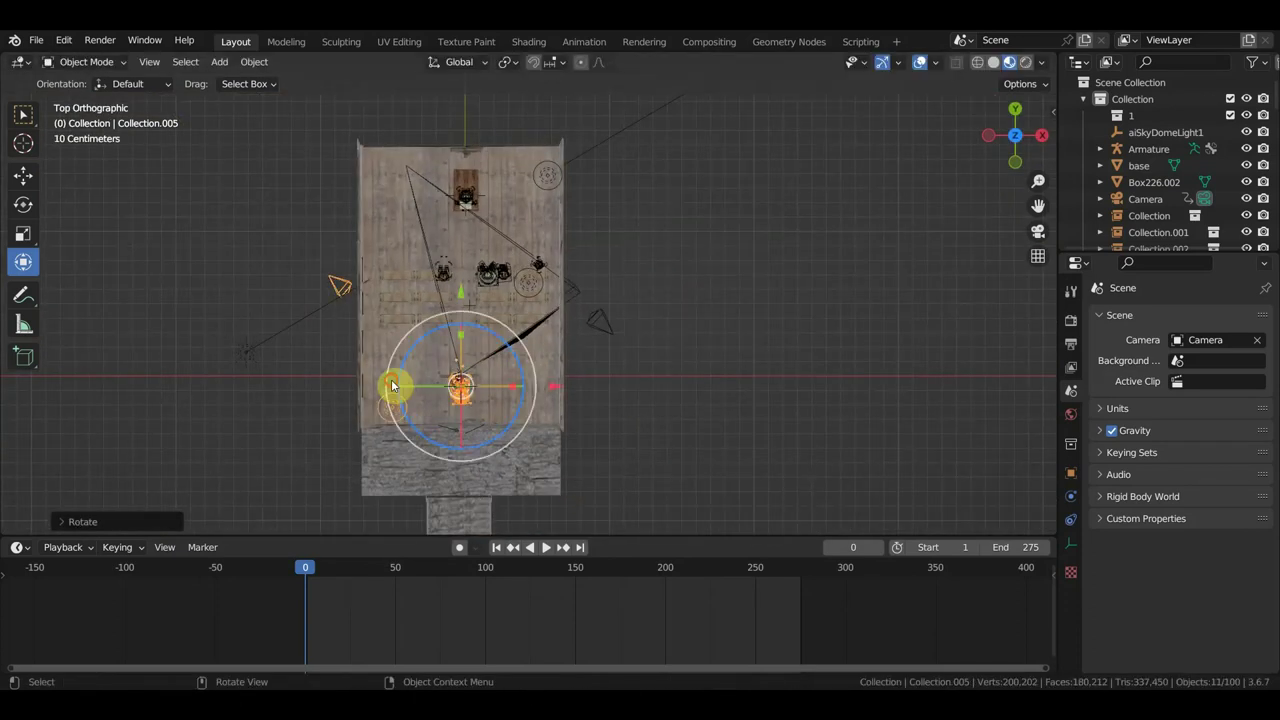
{"action": "key", "text": "g"}
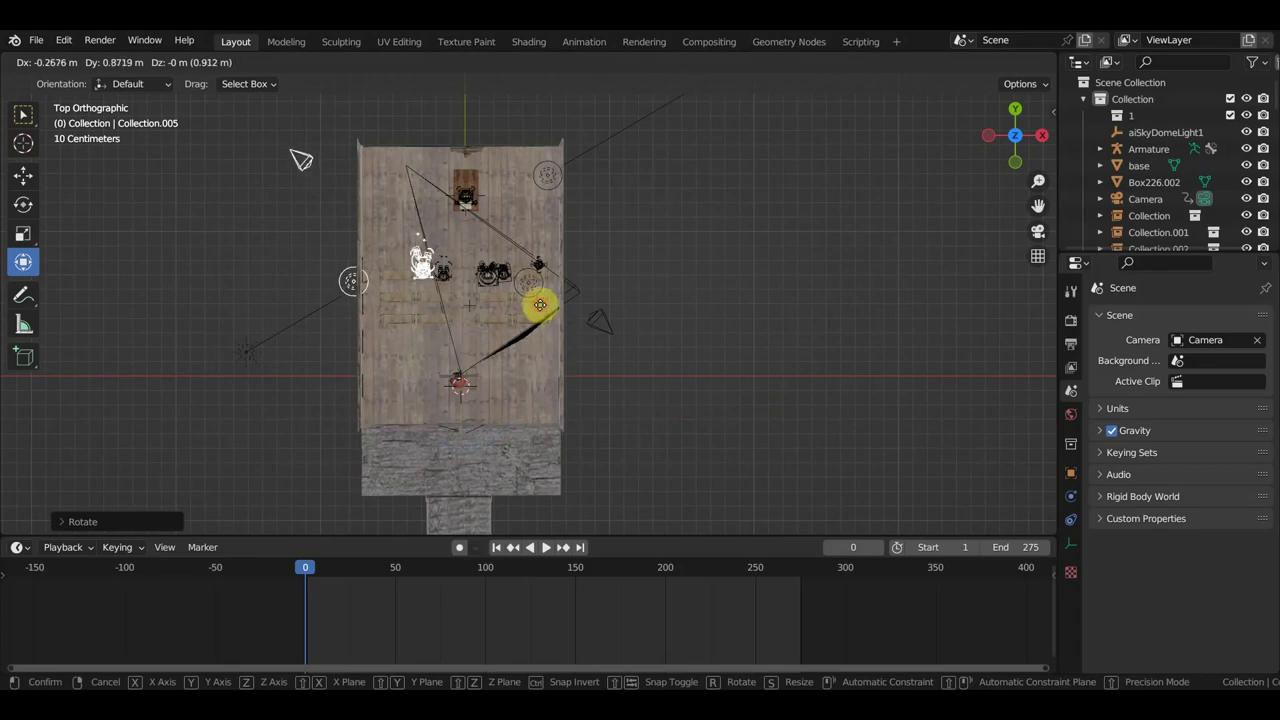
{"action": "left_click", "coordinate": [540, 305]}
- Move her beside the hero's pew, shrink her further to about 0.64, and seat her on the pew
{"action": "scroll", "coordinate": [486, 343], "scroll_direction": "up", "scroll_amount": 4}
{"action": "mouse_move", "coordinate": [486, 343]}
{"action": "middle_mouse_down"}
{"action": "mouse_move", "coordinate": [763, 186]}
{"action": "mouse_move", "coordinate": [871, 257]}
{"action": "mouse_move", "coordinate": [799, 259]}
{"action": "middle_mouse_up"}
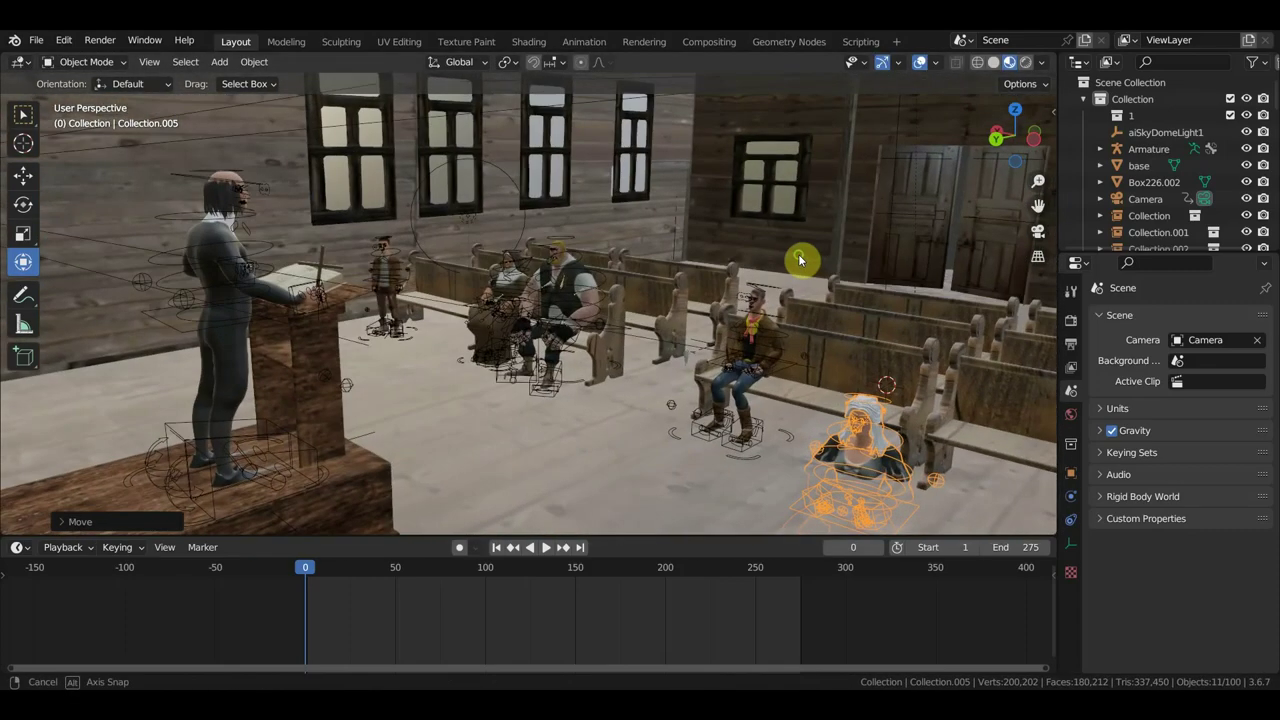
{"action": "key", "text": "g"}
{"action": "left_click", "coordinate": [834, 245]}
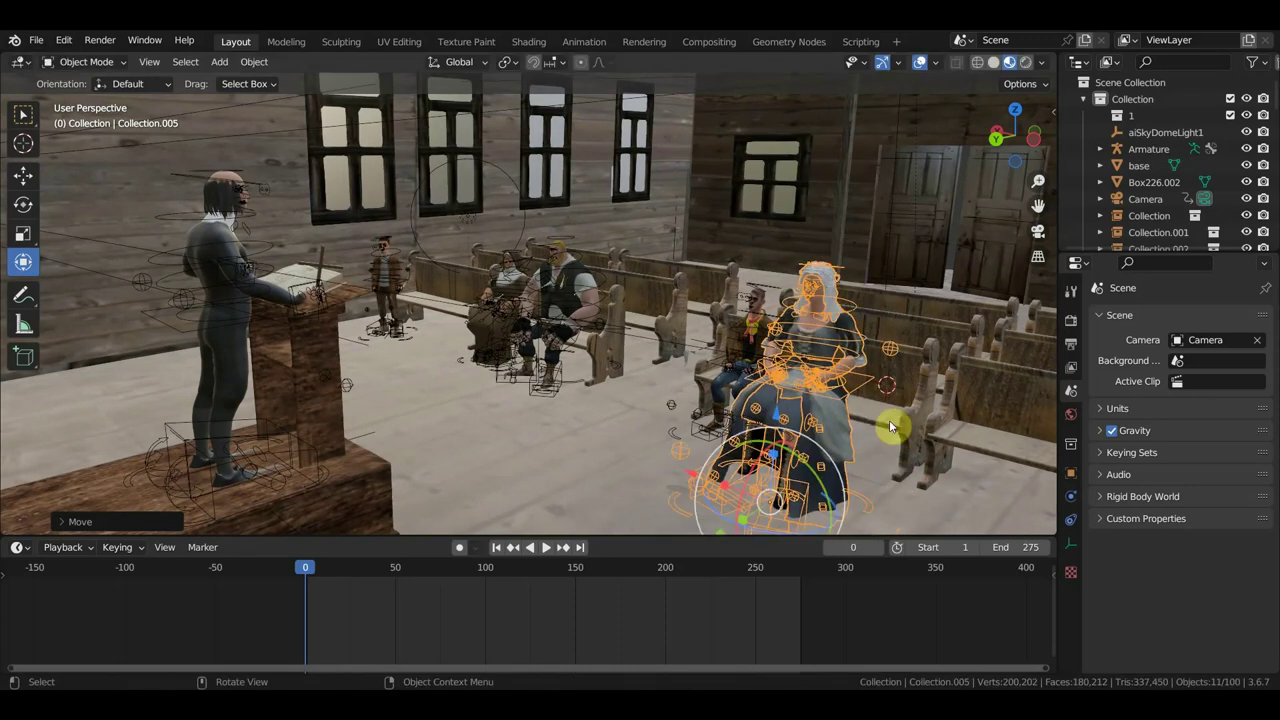
{"action": "key", "text": "s"}
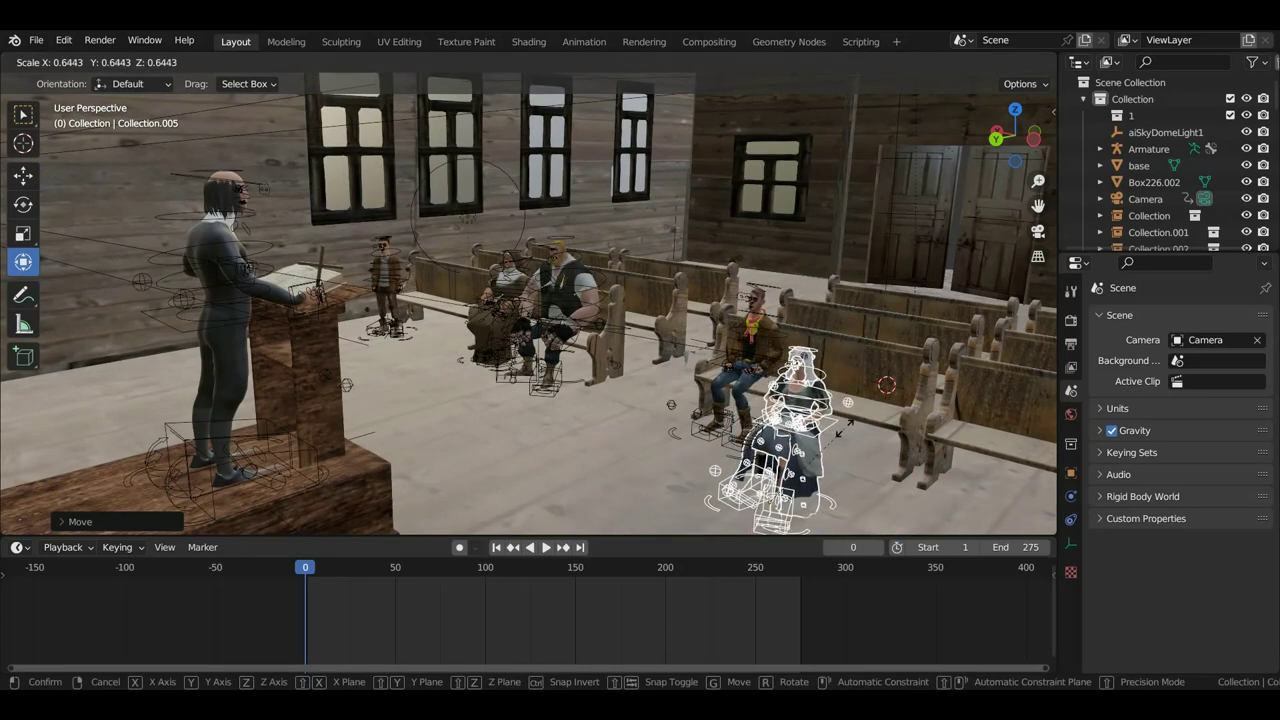
{"action": "left_click", "coordinate": [849, 432]}
{"action": "key", "text": "g"}
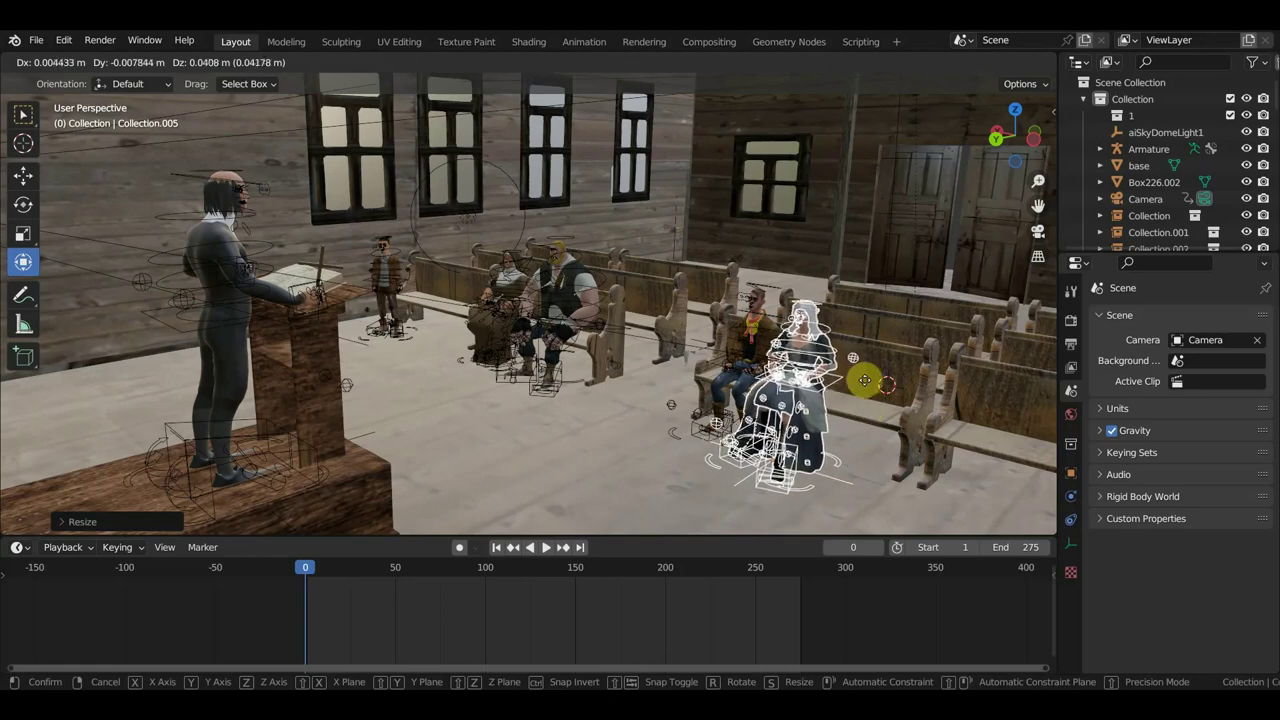
{"action": "left_click", "coordinate": [864, 380]}
{"action": "scroll", "coordinate": [864, 378], "scroll_direction": "up", "scroll_amount": 3}
{"action": "scroll", "coordinate": [823, 371], "scroll_direction": "up", "scroll_amount": 3}
- Frame the old woman from the front, lower her onto the seat, and slide her rig along the pew
{"action": "scroll", "coordinate": [884, 375], "scroll_direction": "up", "scroll_amount": 4}
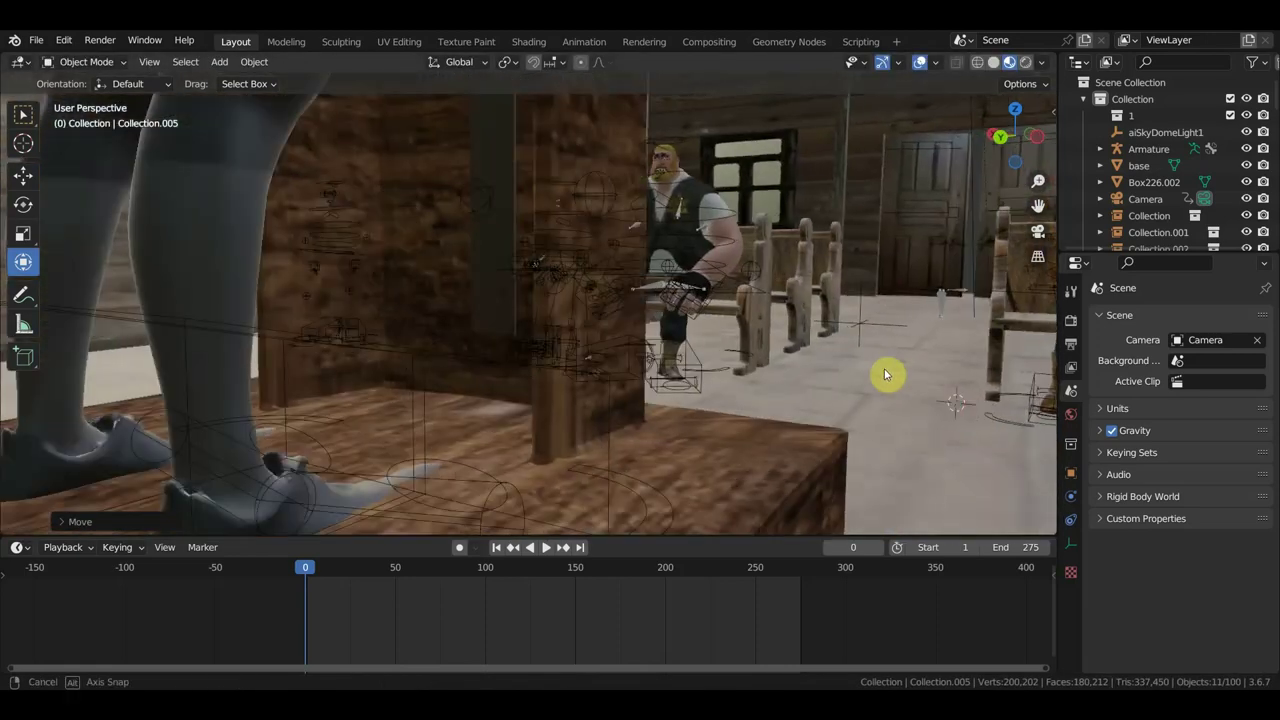
{"action": "mouse_move", "coordinate": [884, 375]}
{"action": "middle_mouse_down"}
{"action": "mouse_move", "coordinate": [960, 375]}
{"action": "mouse_move", "coordinate": [532, 422]}
{"action": "middle_mouse_up"}
{"action": "scroll", "coordinate": [620, 447], "scroll_direction": "up", "scroll_amount": 3}
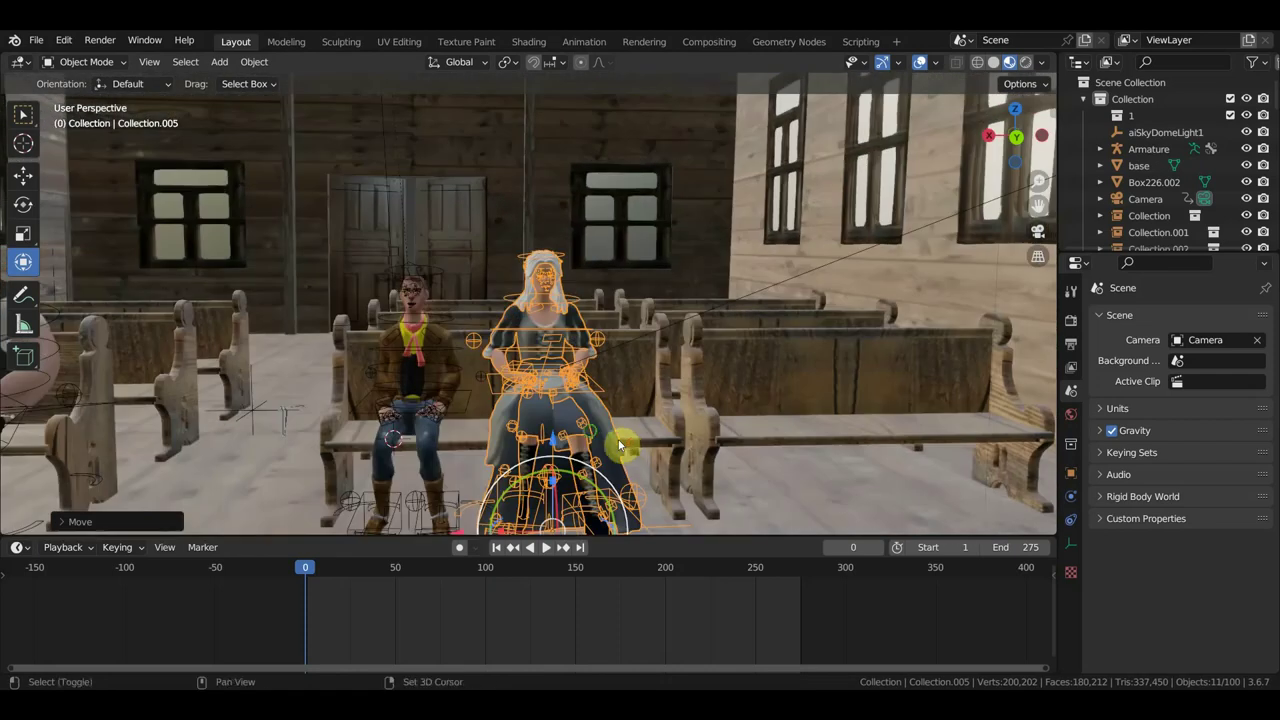
{"action": "middle_click_drag", "start_coordinate": [620, 447], "coordinate": [491, 390], "text": "shift"}
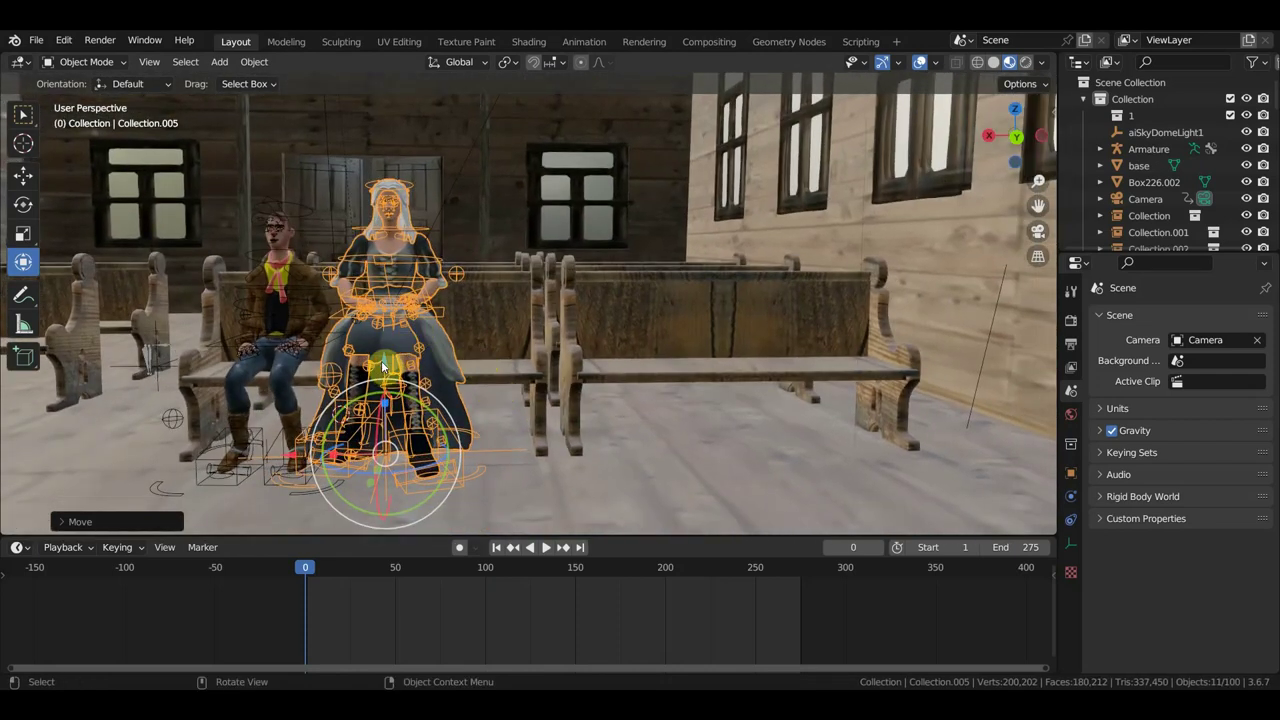
{"action": "left_click_drag", "start_coordinate": [381, 367], "coordinate": [396, 398]}
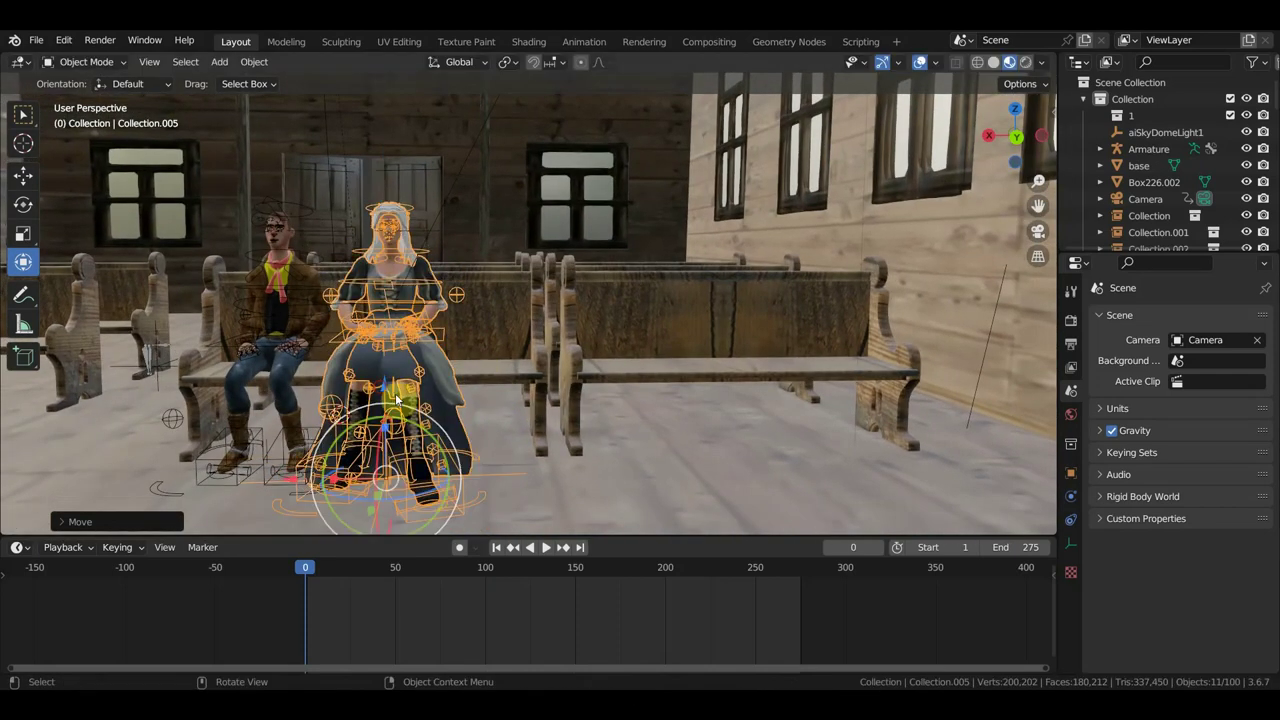
{"action": "mouse_move", "coordinate": [499, 466]}
{"action": "middle_mouse_down"}
{"action": "mouse_move", "coordinate": [451, 451]}
{"action": "mouse_move", "coordinate": [395, 459]}
{"action": "mouse_move", "coordinate": [199, 438]}
{"action": "middle_mouse_up"}
{"action": "middle_click_drag", "start_coordinate": [125, 393], "coordinate": [220, 381], "text": "shift"}
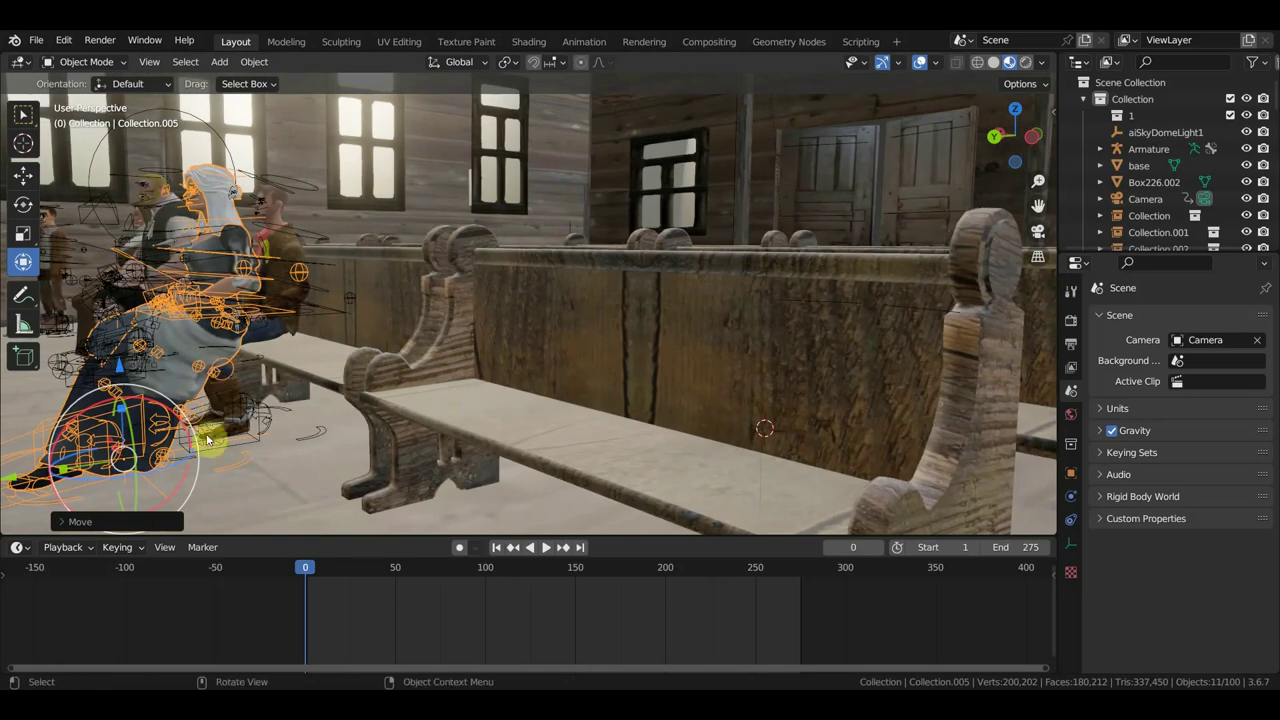
{"action": "left_click_drag", "start_coordinate": [14, 484], "coordinate": [129, 490]}
{"action": "left_click", "coordinate": [130, 490]}
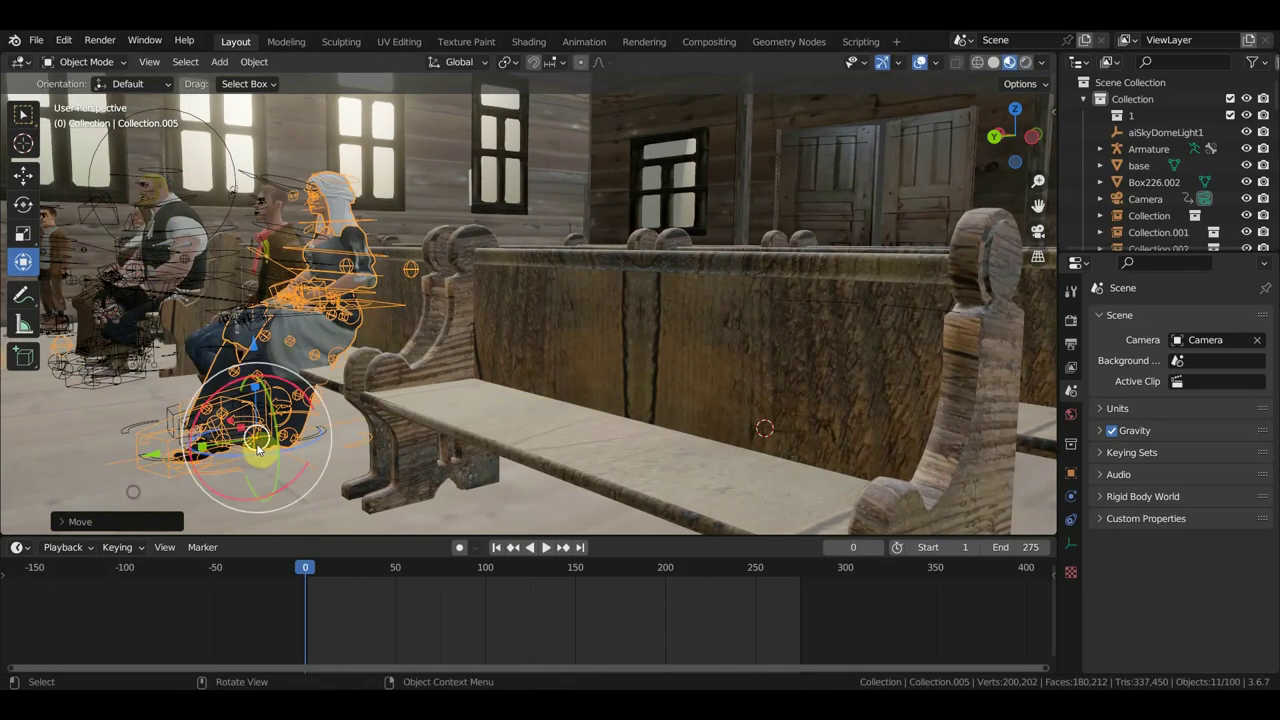
- Enlarge the woman's rig, reposition it, tilt it slightly, and nudge it sideways next to the hero
{"action": "mouse_move", "coordinate": [130, 490]}
{"action": "middle_mouse_down"}
{"action": "mouse_move", "coordinate": [413, 424]}
{"action": "mouse_move", "coordinate": [470, 430]}
{"action": "middle_mouse_up"}
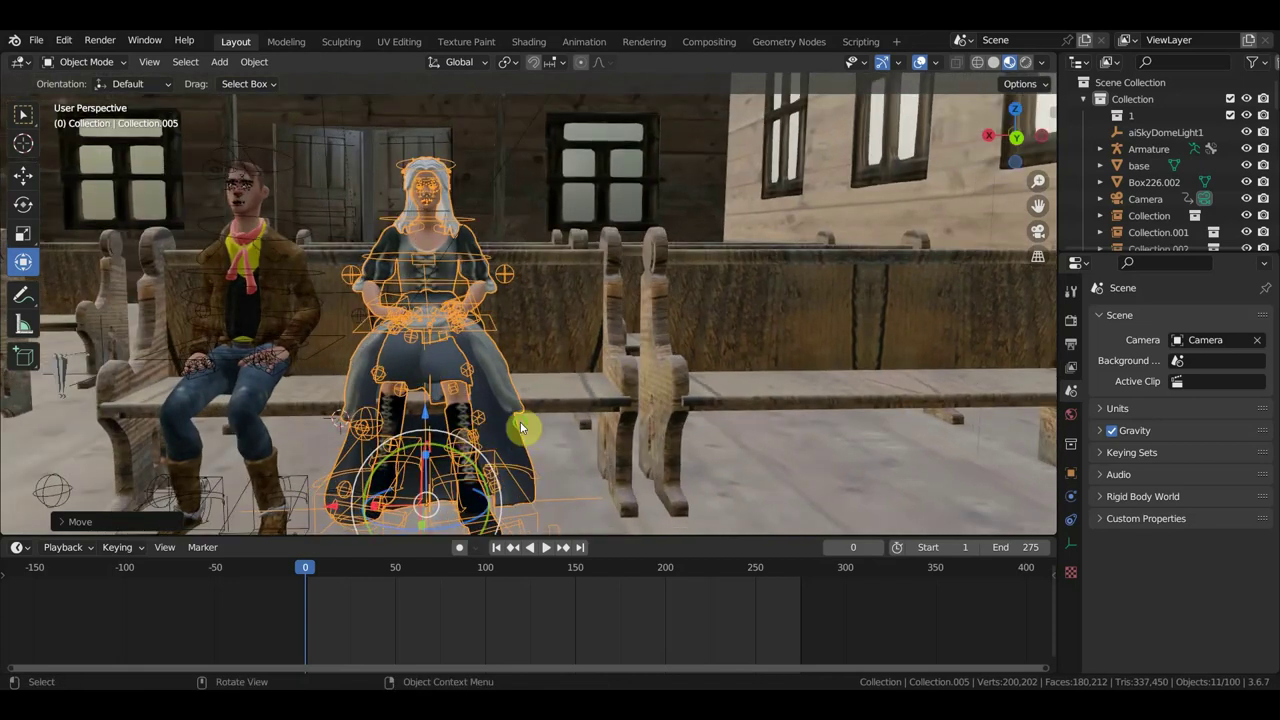
{"action": "scroll", "coordinate": [524, 410], "scroll_direction": "up", "scroll_amount": 2}
{"action": "scroll", "coordinate": [528, 402], "scroll_direction": "up", "scroll_amount": 2}
{"action": "scroll", "coordinate": [528, 406], "scroll_direction": "up", "scroll_amount": 1}
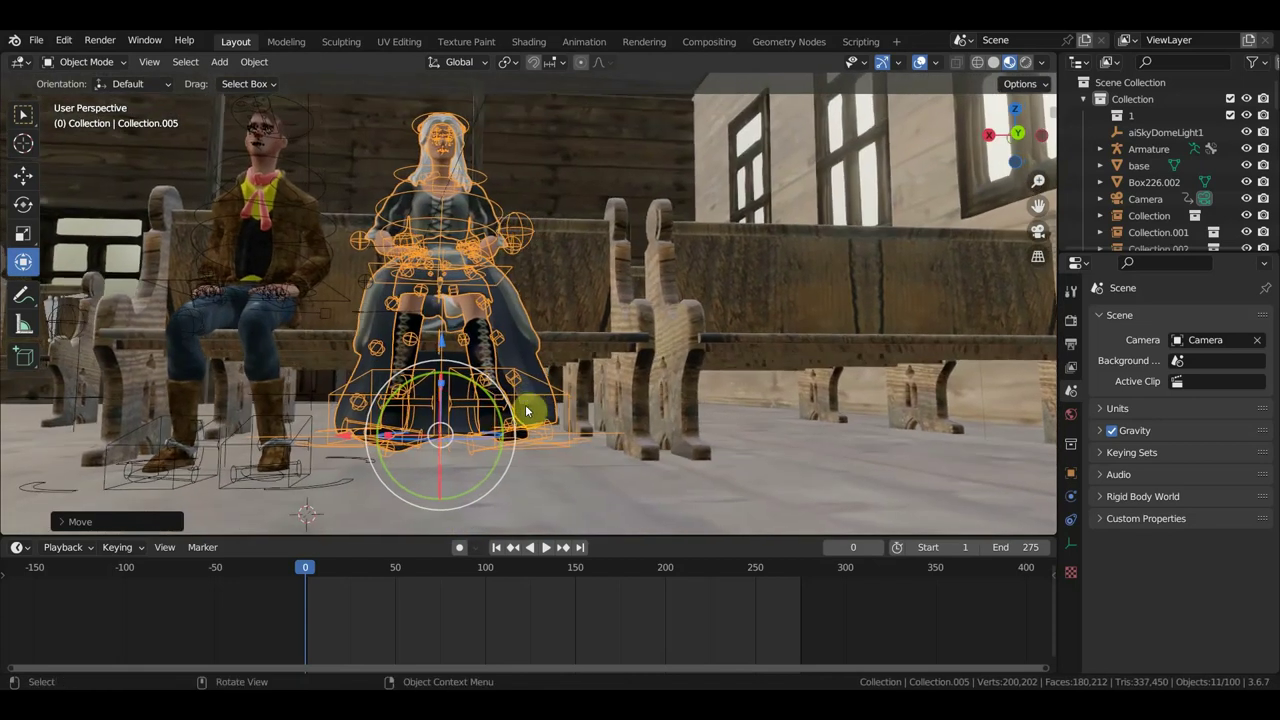
{"action": "key", "text": "s"}
{"action": "left_click", "coordinate": [588, 446]}
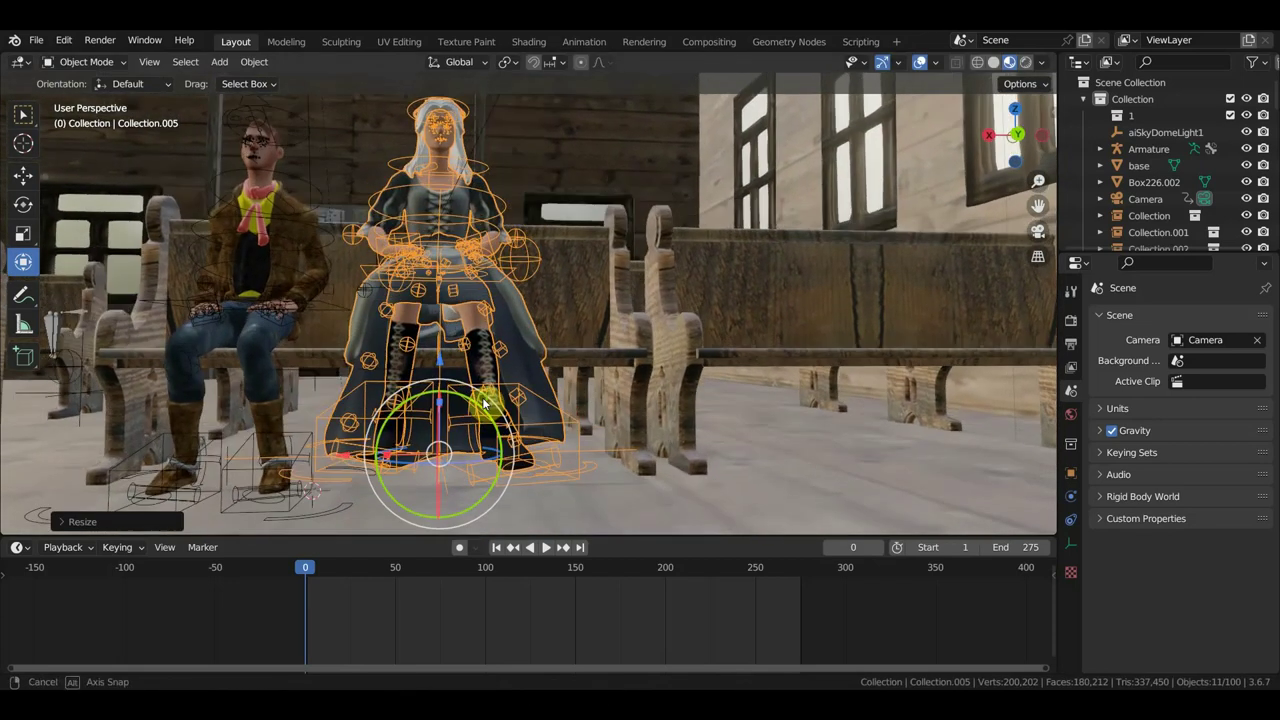
{"action": "key", "text": "g"}
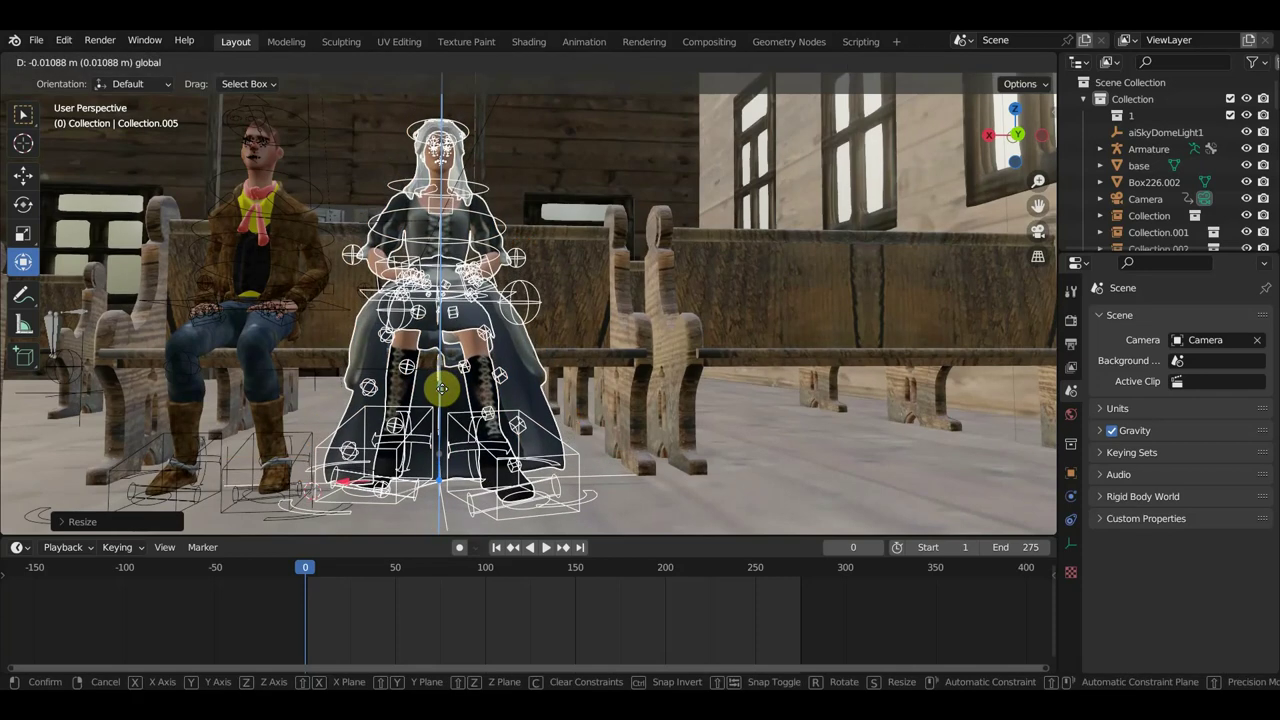
{"action": "left_click", "coordinate": [445, 385]}
{"action": "mouse_move", "coordinate": [486, 403]}
{"action": "middle_mouse_down"}
{"action": "mouse_move", "coordinate": [480, 412]}
{"action": "mouse_move", "coordinate": [563, 412]}
{"action": "mouse_move", "coordinate": [499, 427]}
{"action": "middle_mouse_up"}
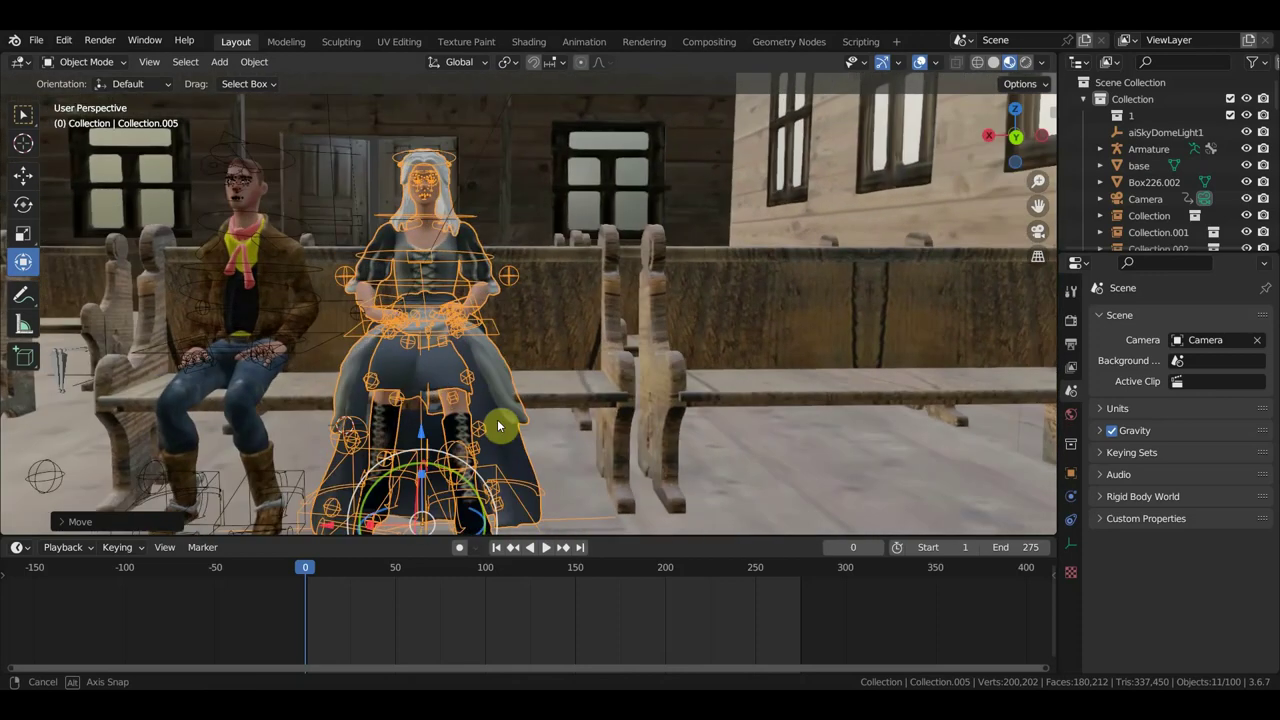
{"action": "scroll", "coordinate": [480, 490], "scroll_direction": "down", "scroll_amount": 2}
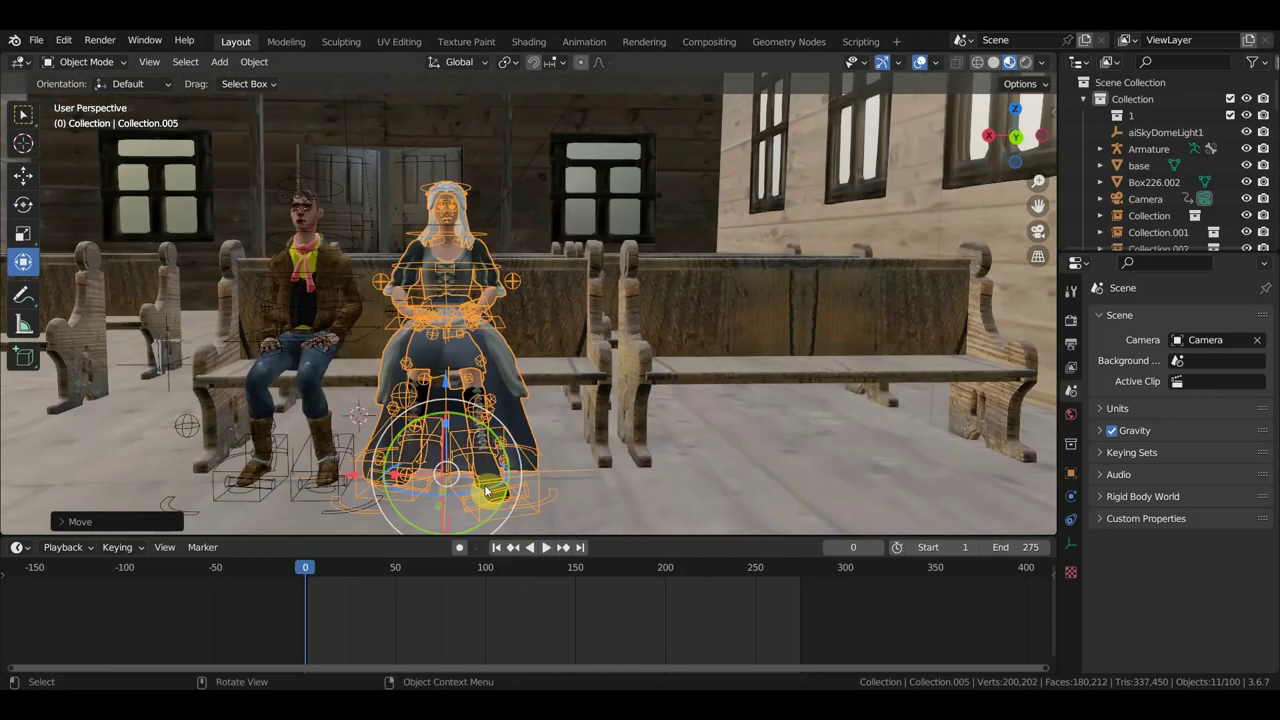
{"action": "left_click_drag", "start_coordinate": [488, 488], "coordinate": [503, 480]}
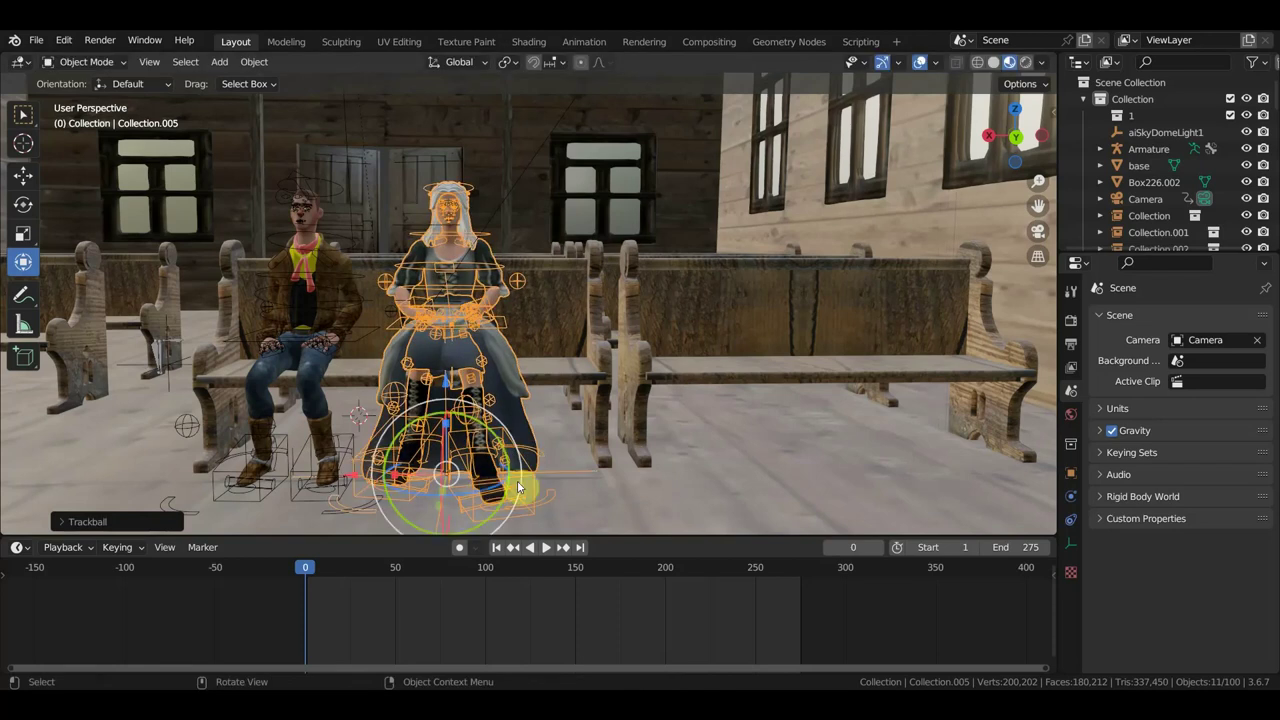
{"action": "left_click_drag", "start_coordinate": [355, 474], "coordinate": [343, 472]}
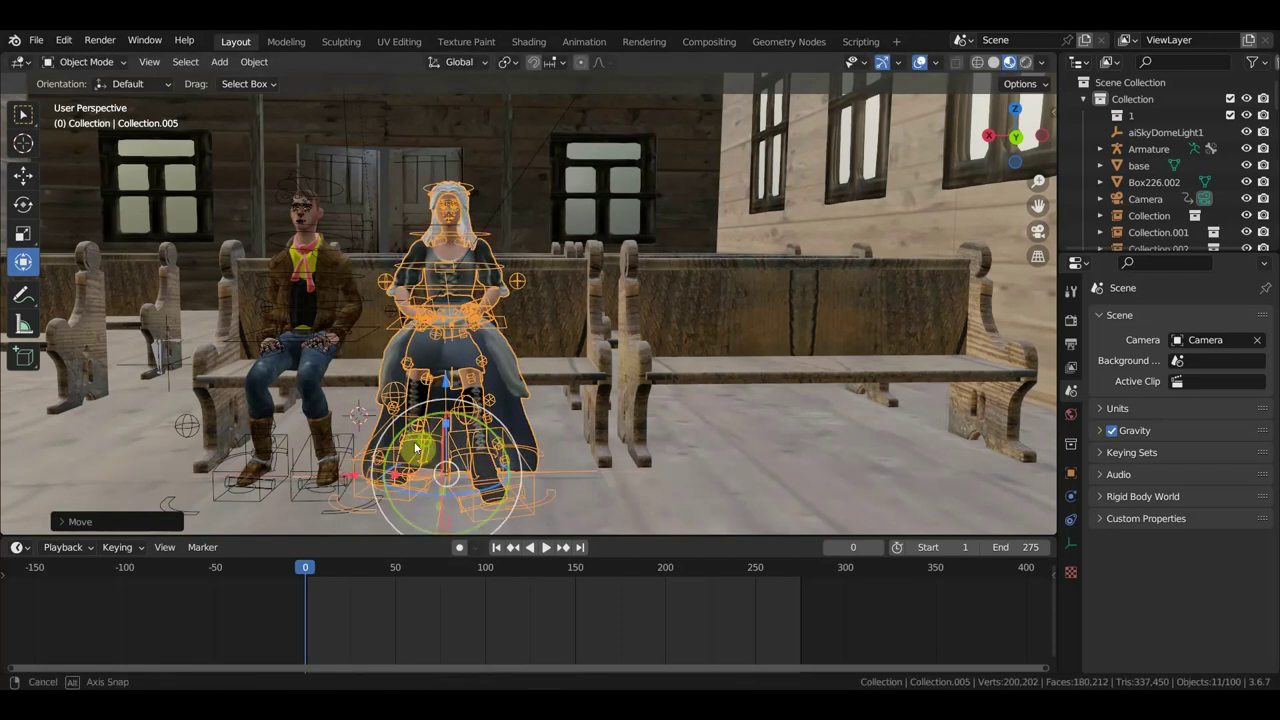
{"action": "mouse_move", "coordinate": [357, 470]}
{"action": "middle_mouse_down"}
{"action": "mouse_move", "coordinate": [380, 453]}
{"action": "mouse_move", "coordinate": [380, 430]}
{"action": "mouse_move", "coordinate": [441, 386]}
{"action": "mouse_move", "coordinate": [491, 403]}
{"action": "mouse_move", "coordinate": [340, 400]}
{"action": "mouse_move", "coordinate": [520, 402]}
{"action": "mouse_move", "coordinate": [469, 397]}
{"action": "mouse_move", "coordinate": [573, 363]}
{"action": "middle_mouse_up"}
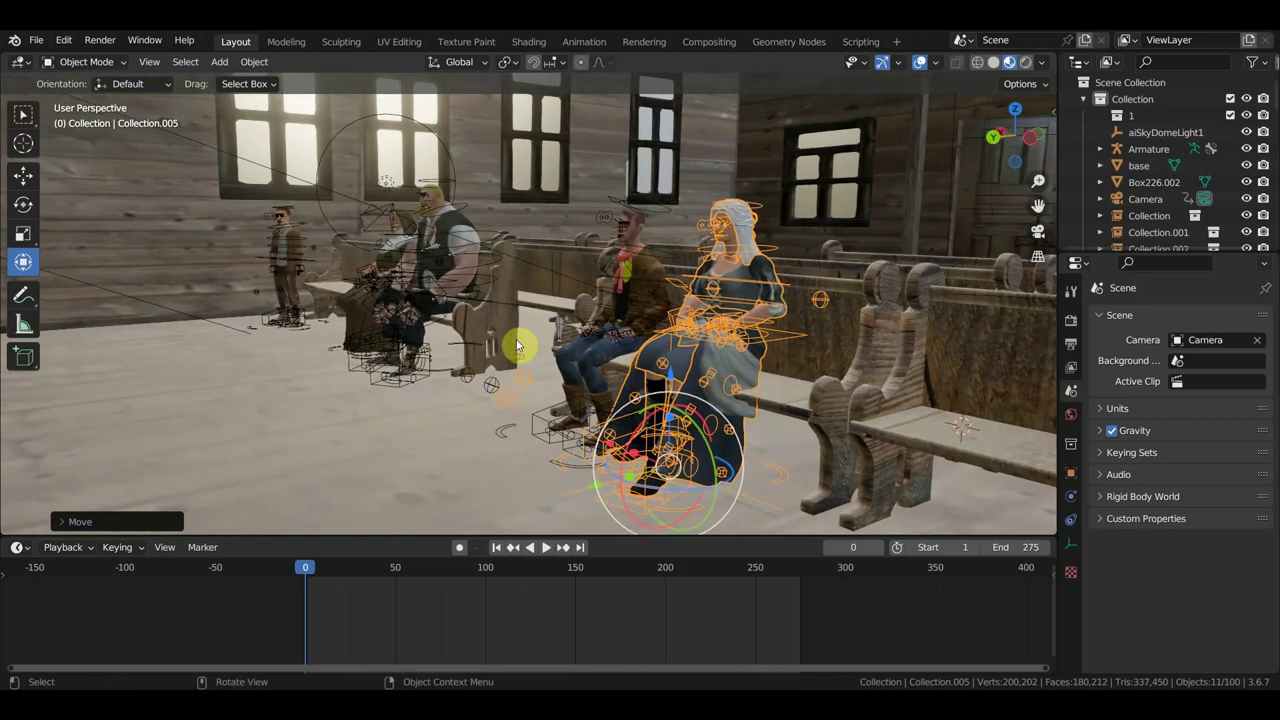
- Save the church scene as Церковь Дедвуд для мессы.blend from the File menu
{"action": "left_click", "coordinate": [38, 44]}
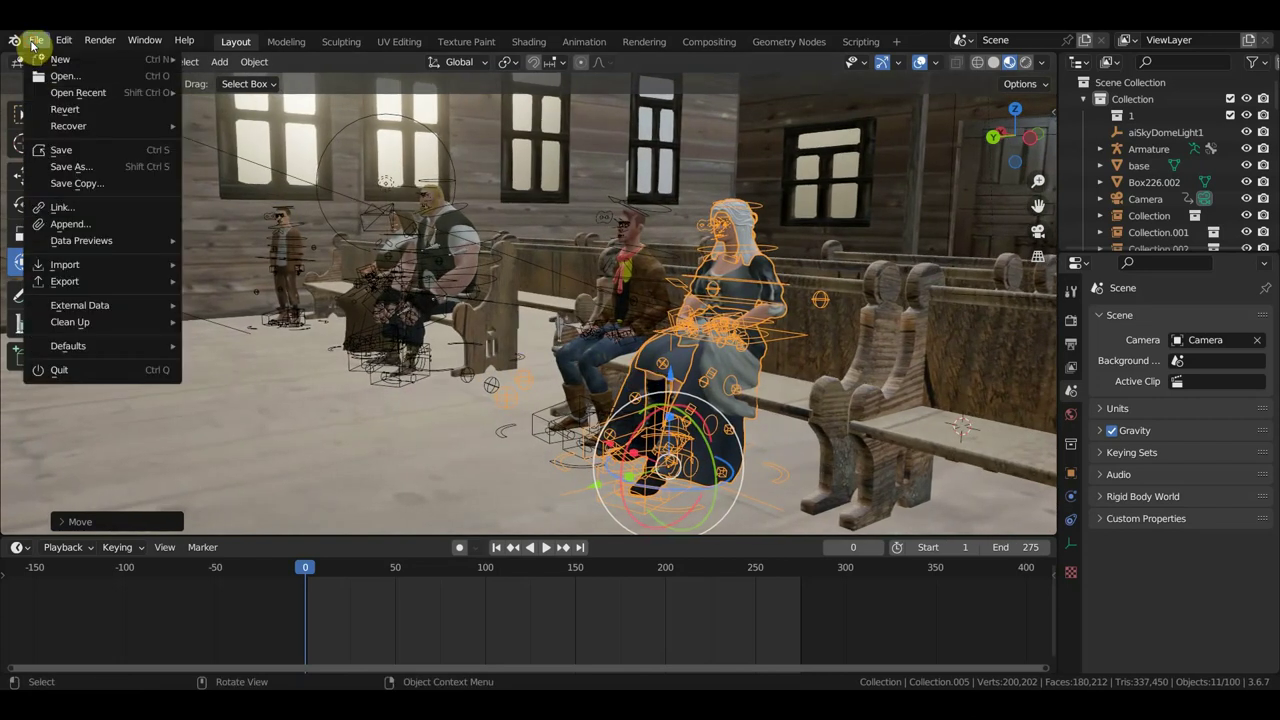
{"action": "left_click", "coordinate": [85, 150]}
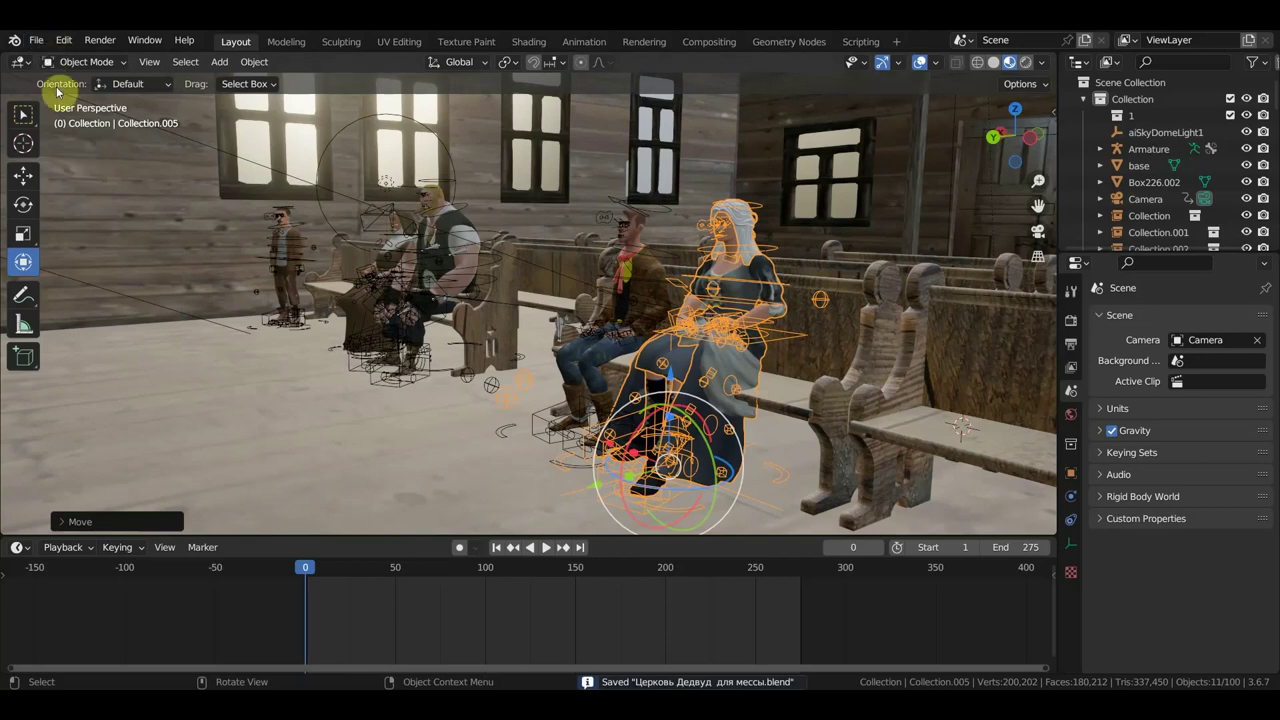
{"action": "left_click", "coordinate": [38, 45]}
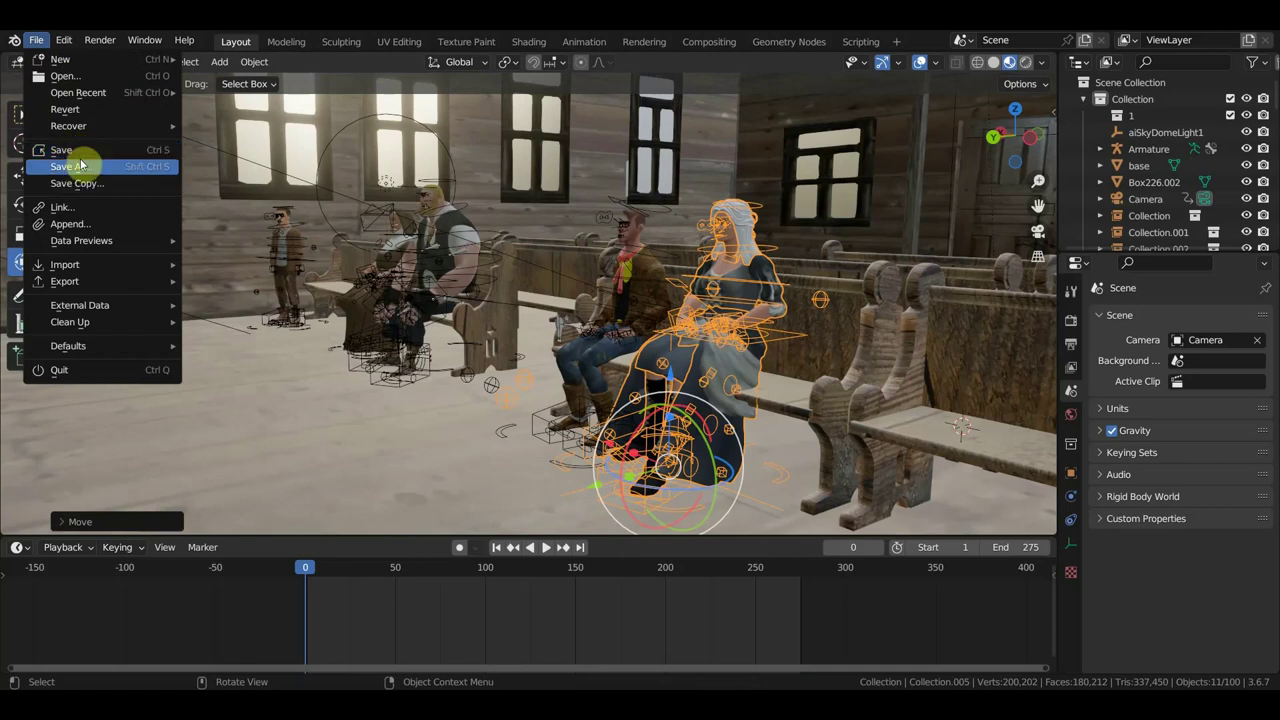
- In File > Link, browse in list view to I:\ВСЕ для вестерна\доктор на дикий запад
{"action": "left_click", "coordinate": [93, 212]}
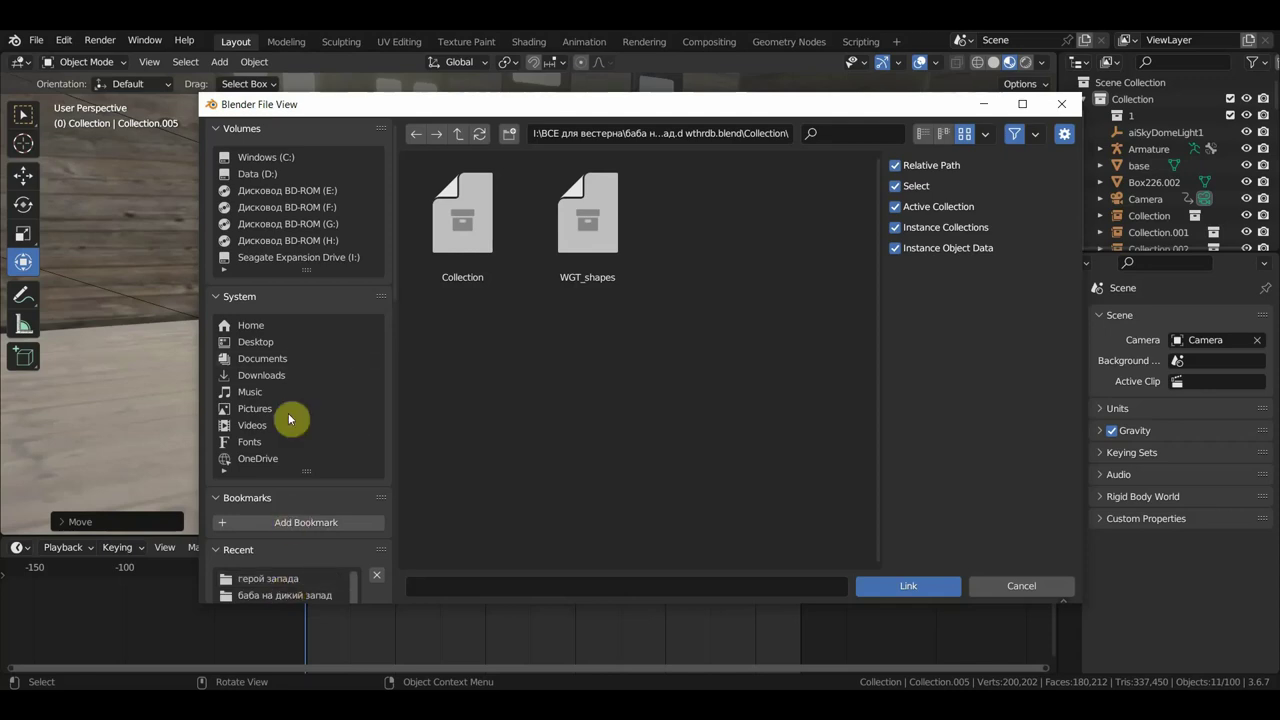
{"action": "left_click", "coordinate": [289, 260]}
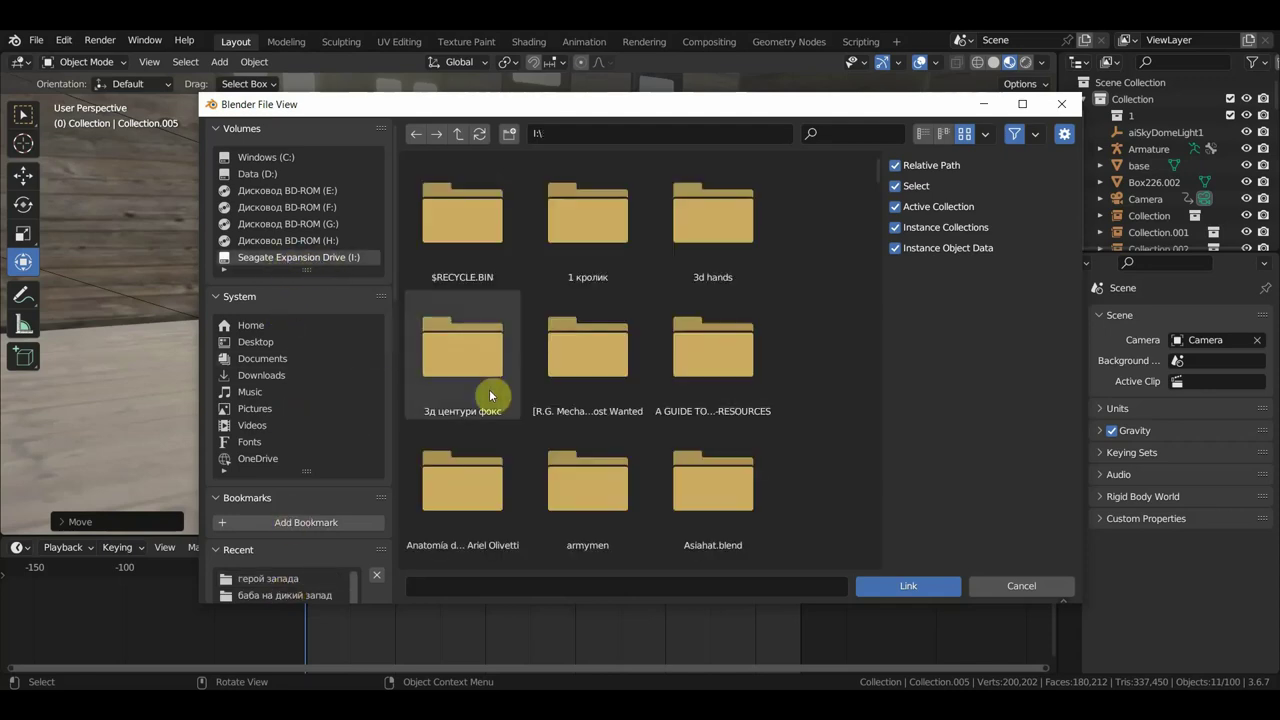
{"action": "left_click", "coordinate": [923, 135]}
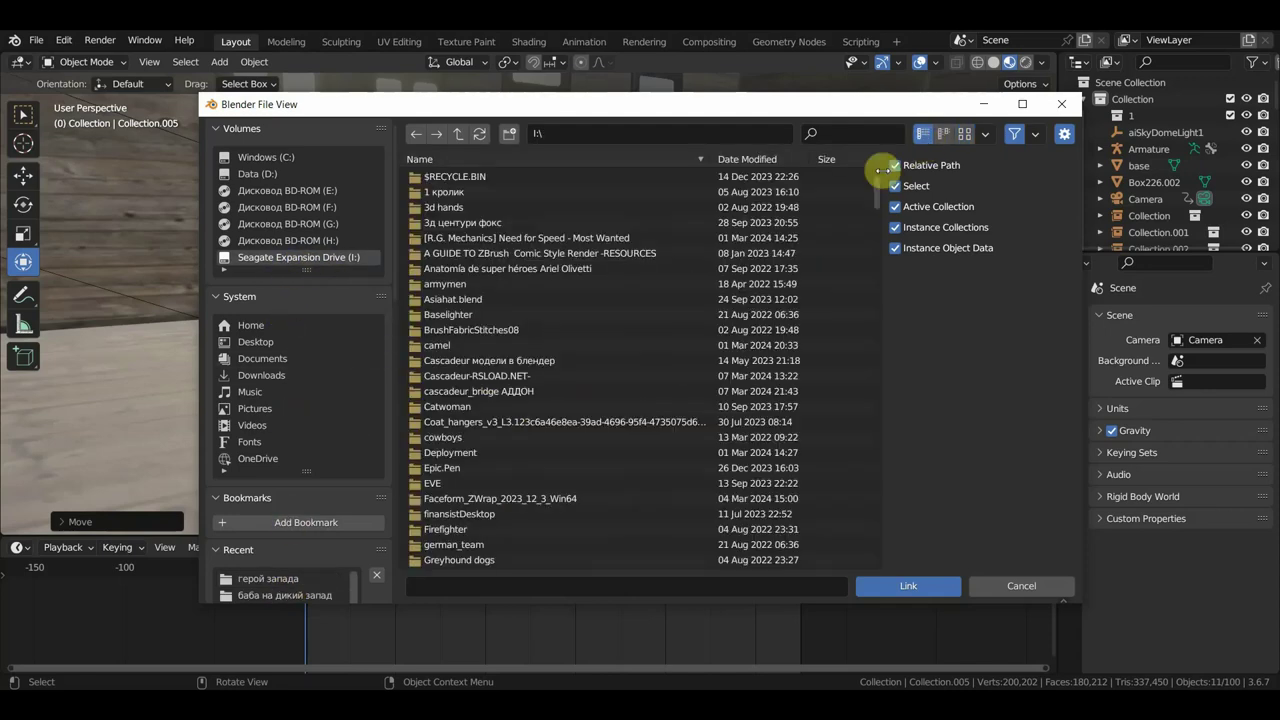
{"action": "scroll", "coordinate": [572, 428], "scroll_direction": "down", "scroll_amount": 5}
{"action": "scroll", "coordinate": [560, 445], "scroll_direction": "down", "scroll_amount": 2}
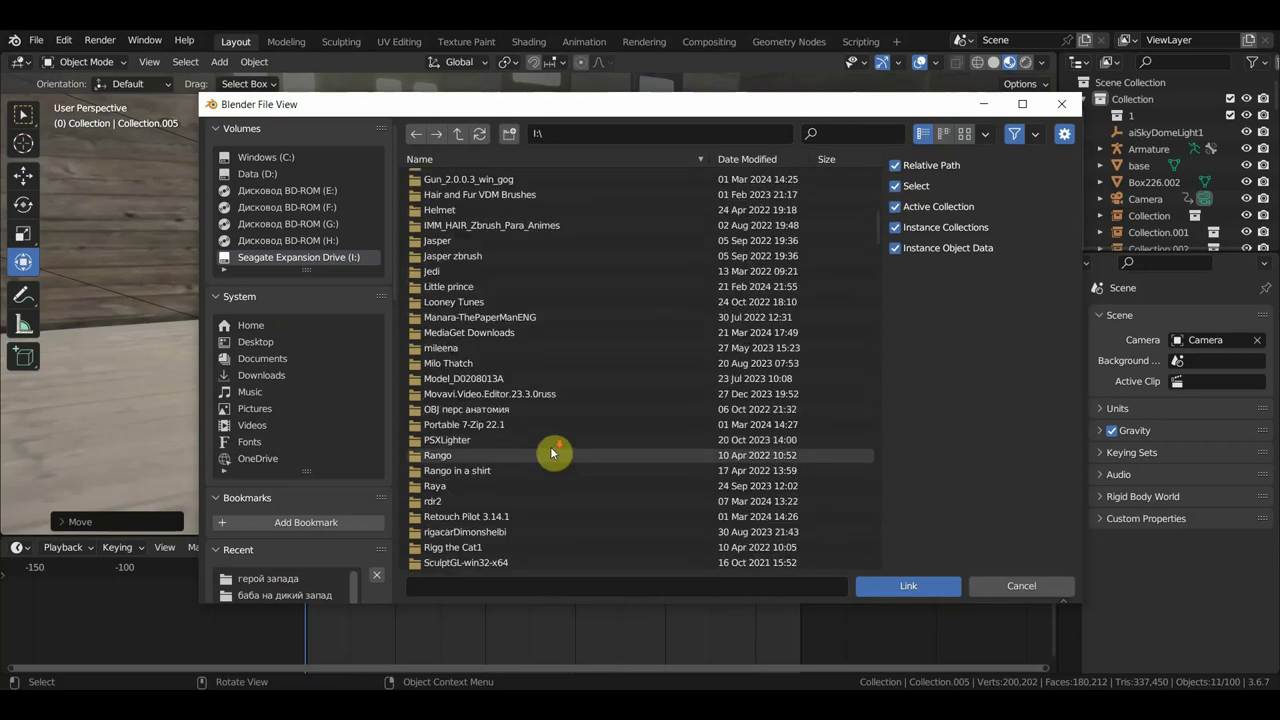
{"action": "scroll", "coordinate": [551, 452], "scroll_direction": "down", "scroll_amount": 5}
{"action": "scroll", "coordinate": [543, 451], "scroll_direction": "down", "scroll_amount": 2}
{"action": "scroll", "coordinate": [523, 451], "scroll_direction": "down", "scroll_amount": 2}
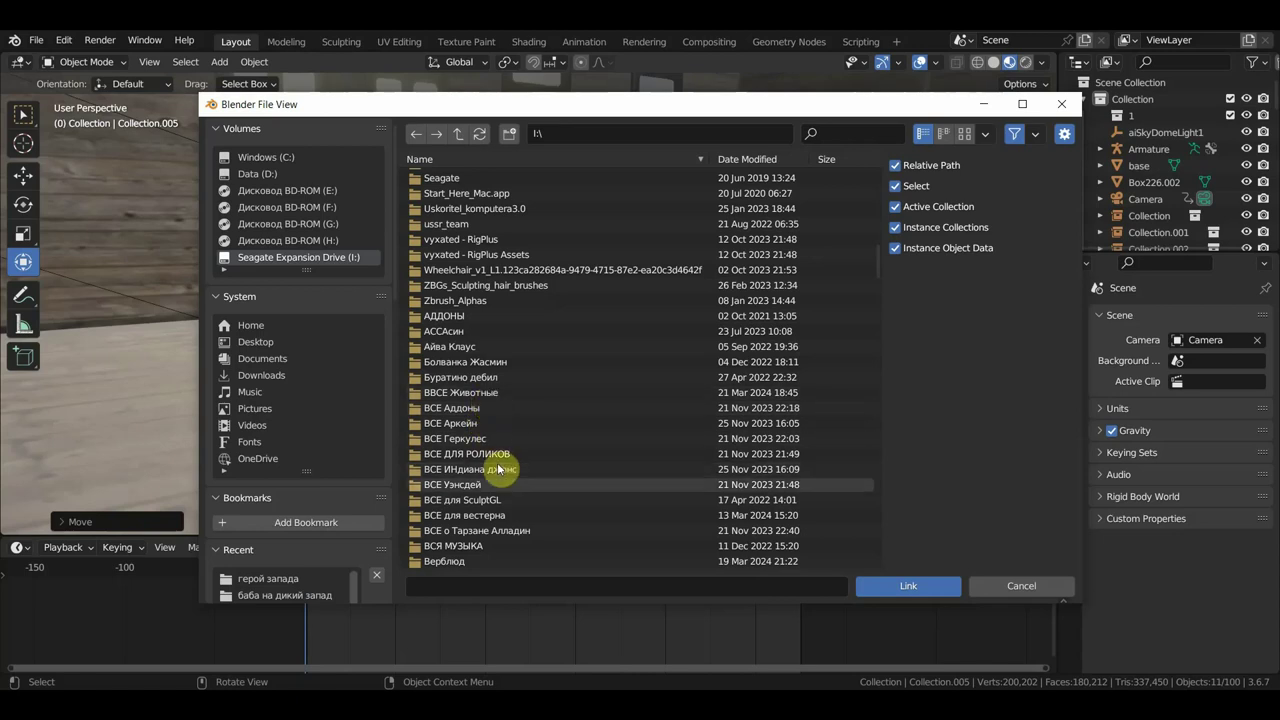
{"action": "double_click", "coordinate": [500, 515]}
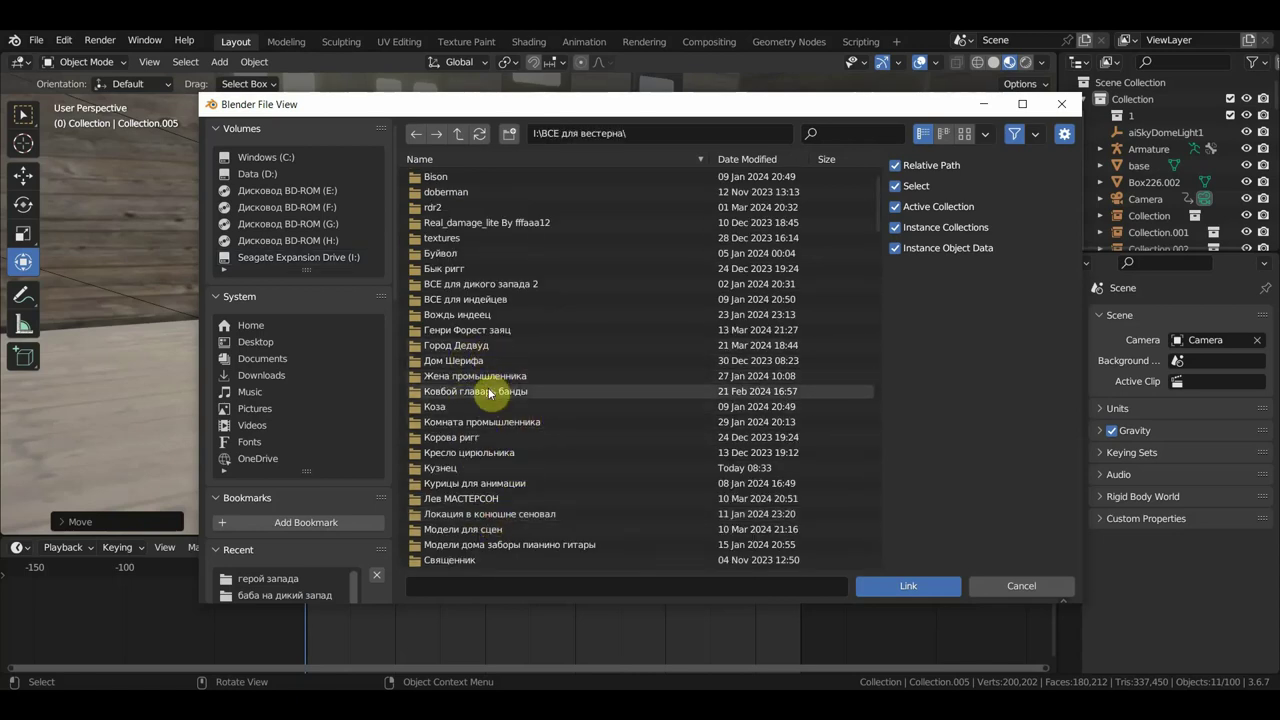
{"action": "scroll", "coordinate": [490, 393], "scroll_direction": "down", "scroll_amount": 5}
{"action": "scroll", "coordinate": [492, 406], "scroll_direction": "down", "scroll_amount": 2}
{"action": "scroll", "coordinate": [493, 400], "scroll_direction": "down", "scroll_amount": 3}
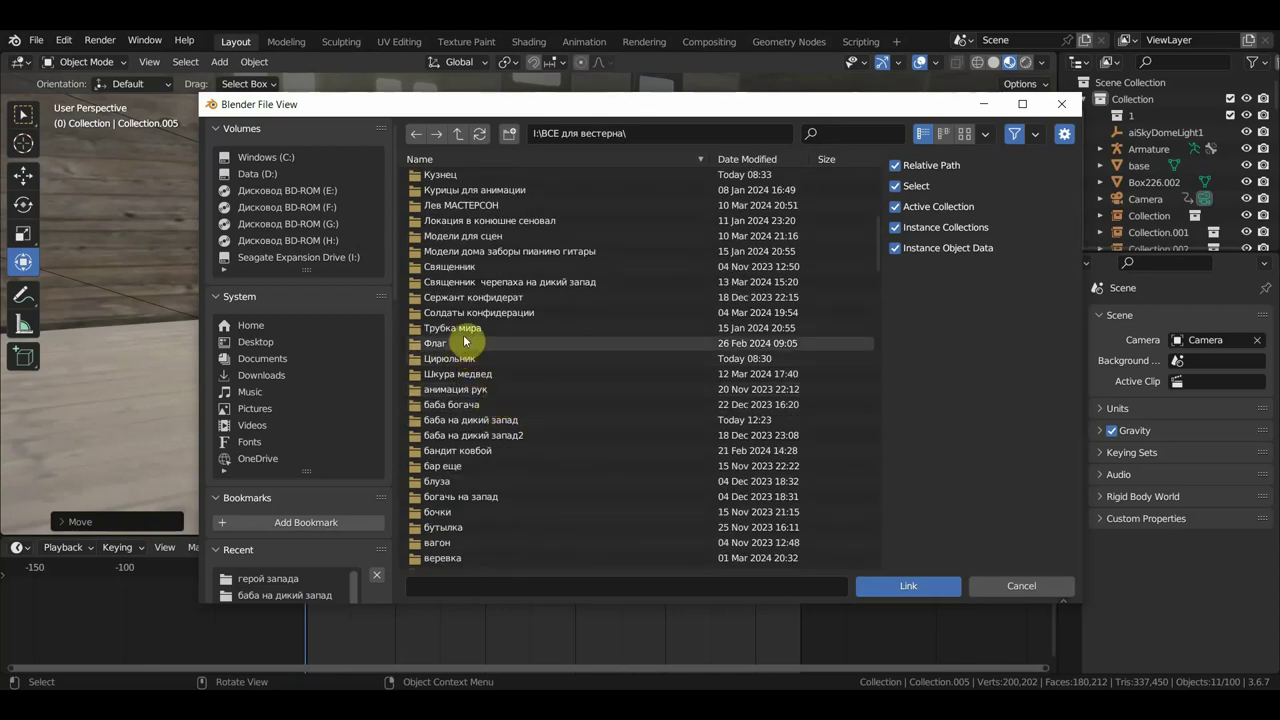
{"action": "scroll", "coordinate": [463, 345], "scroll_direction": "down", "scroll_amount": 2}
{"action": "scroll", "coordinate": [468, 359], "scroll_direction": "down", "scroll_amount": 3}
{"action": "scroll", "coordinate": [468, 365], "scroll_direction": "down", "scroll_amount": 5}
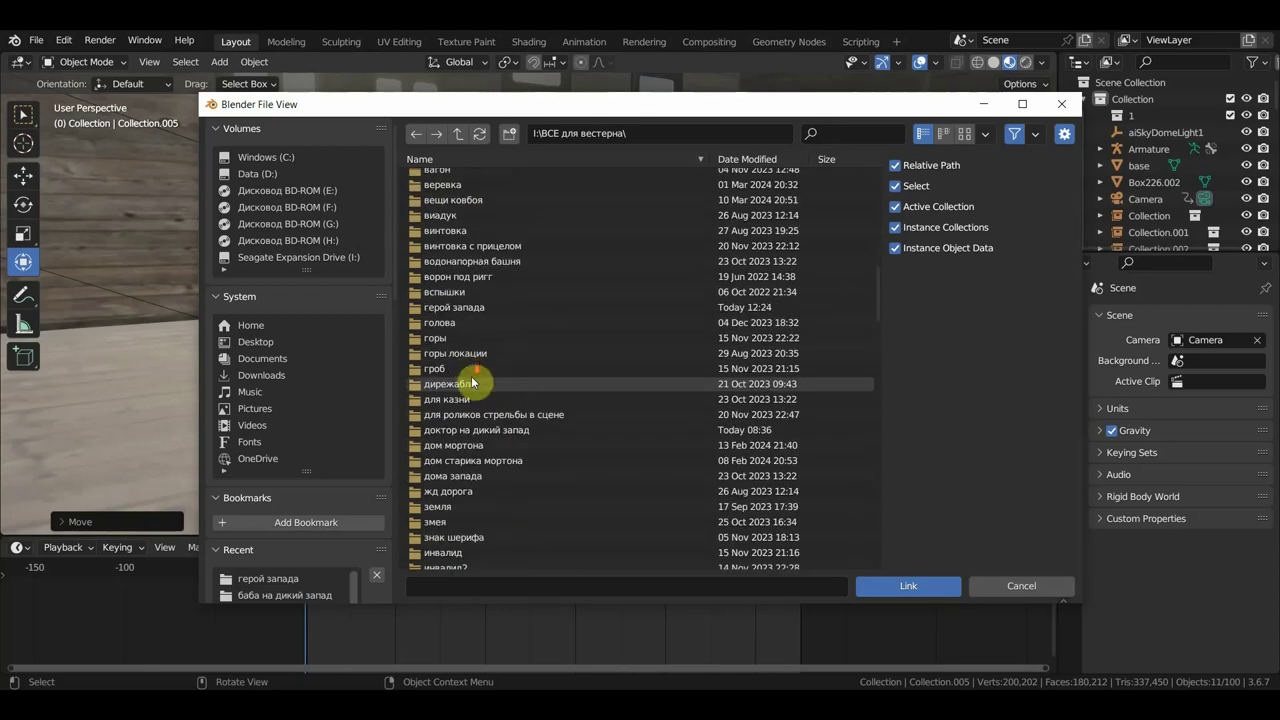
{"action": "scroll", "coordinate": [474, 372], "scroll_direction": "down", "scroll_amount": 2}
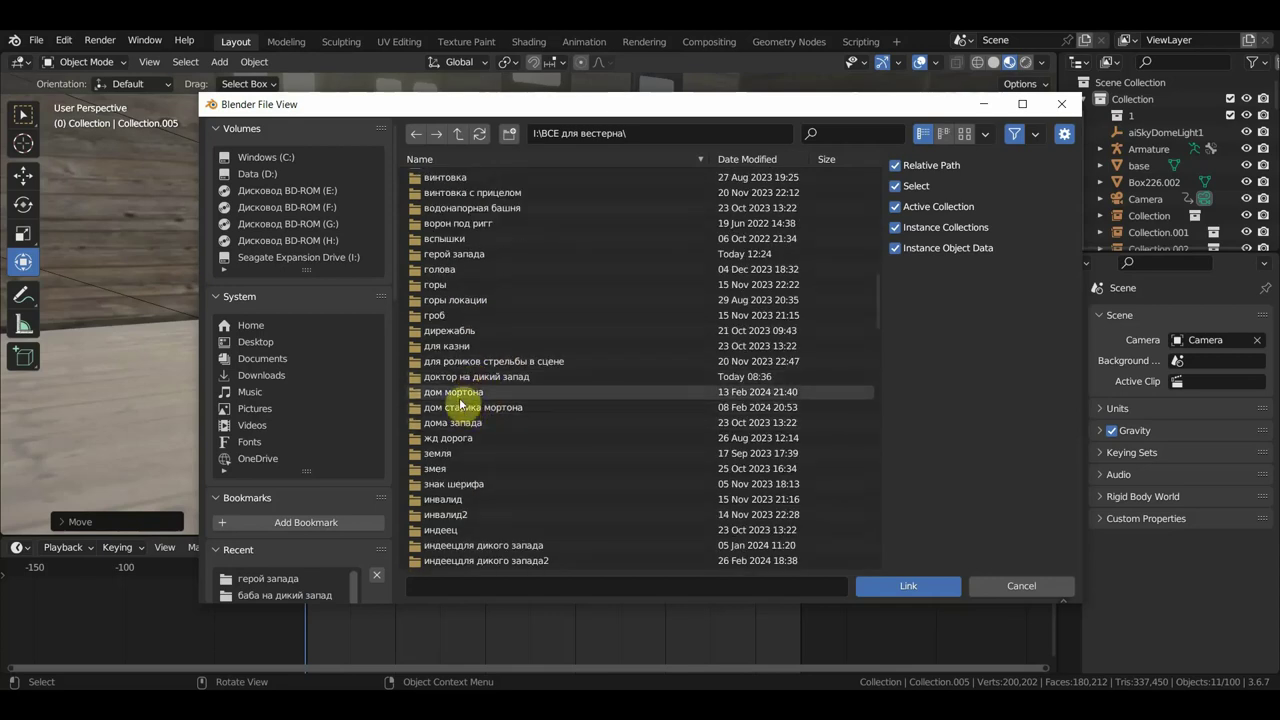
{"action": "double_click", "coordinate": [463, 376]}
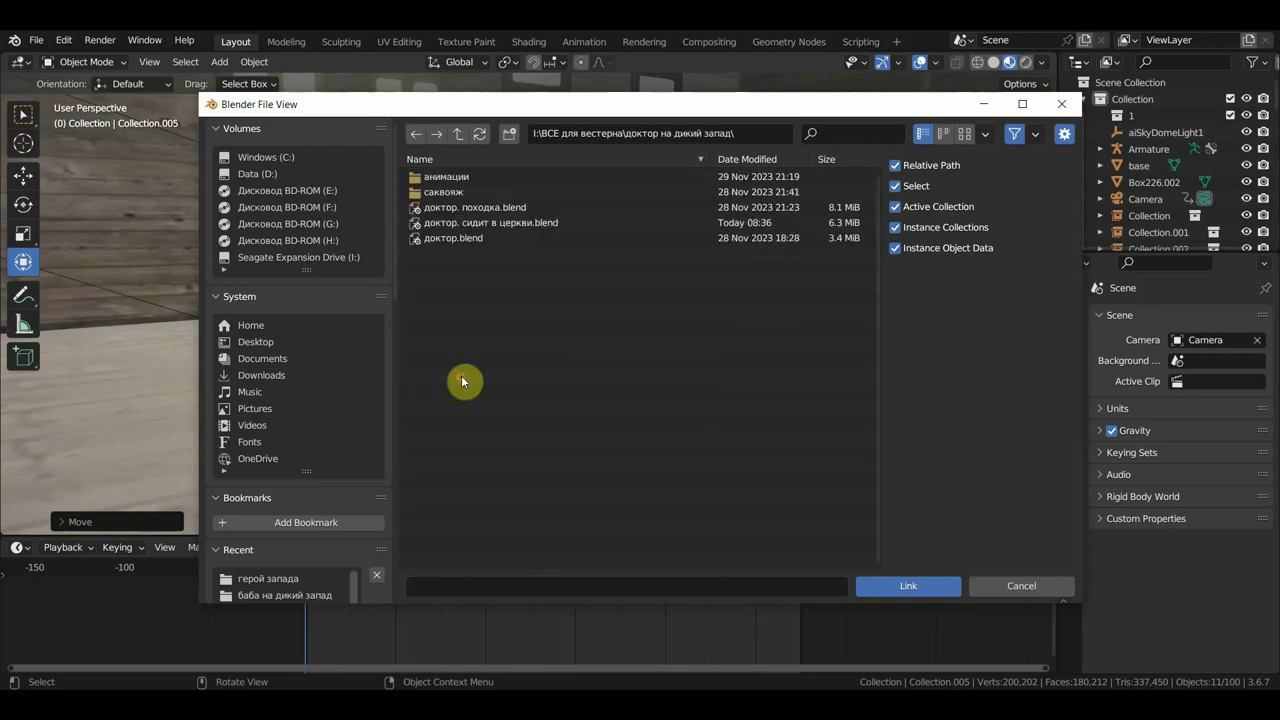
- Link the doctor's collection from доктор. сидит в церкви.blend > Collection
{"action": "double_click", "coordinate": [463, 224]}
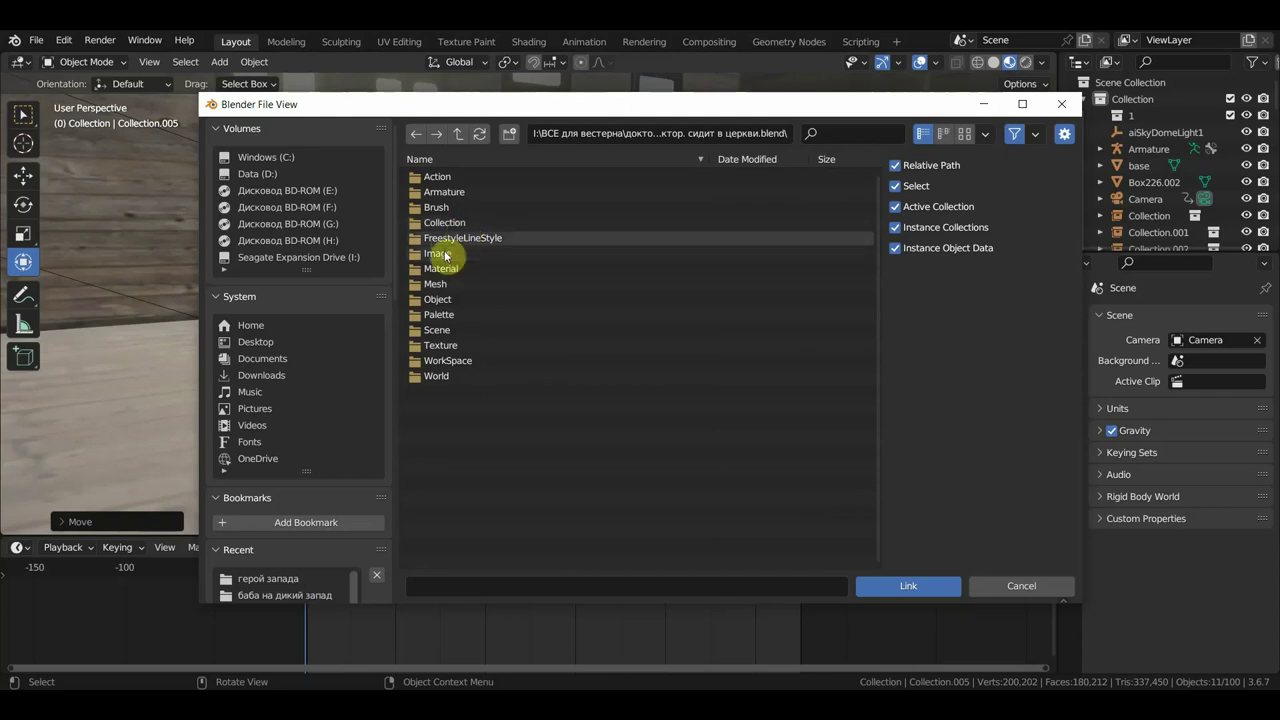
{"action": "left_click", "coordinate": [446, 224]}
{"action": "double_click", "coordinate": [446, 224]}
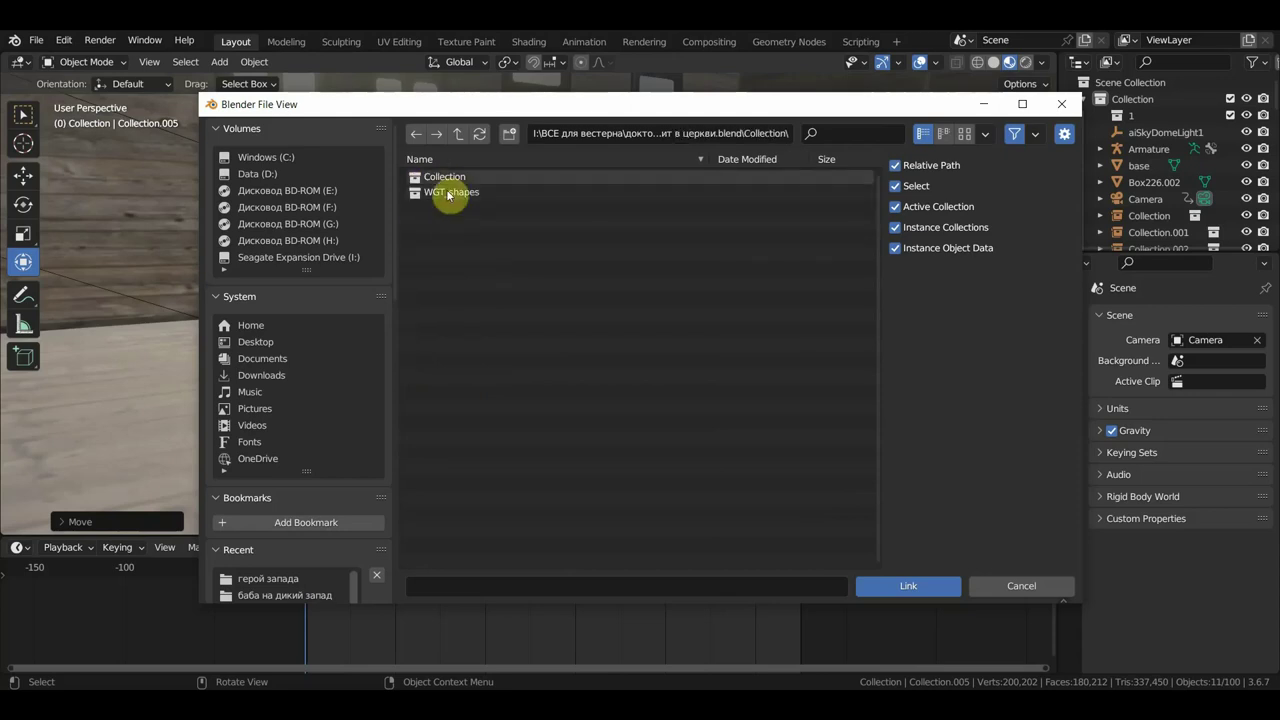
{"action": "double_click", "coordinate": [444, 178]}
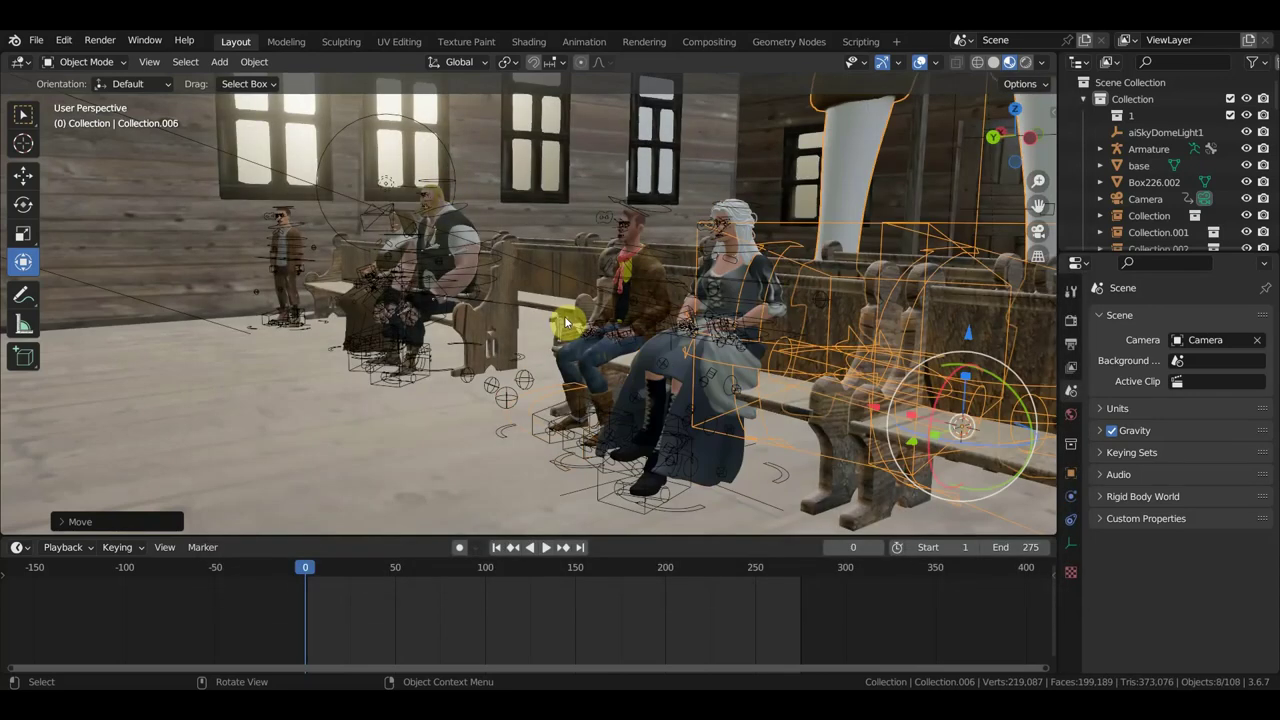
- Shrink the linked doctor to about a quarter size, turn it 180° and place it on the floor plan
{"action": "key", "text": "KP_Decimal"}
{"action": "middle_click_drag", "start_coordinate": [951, 394], "coordinate": [801, 392]}
{"action": "key", "text": "s"}
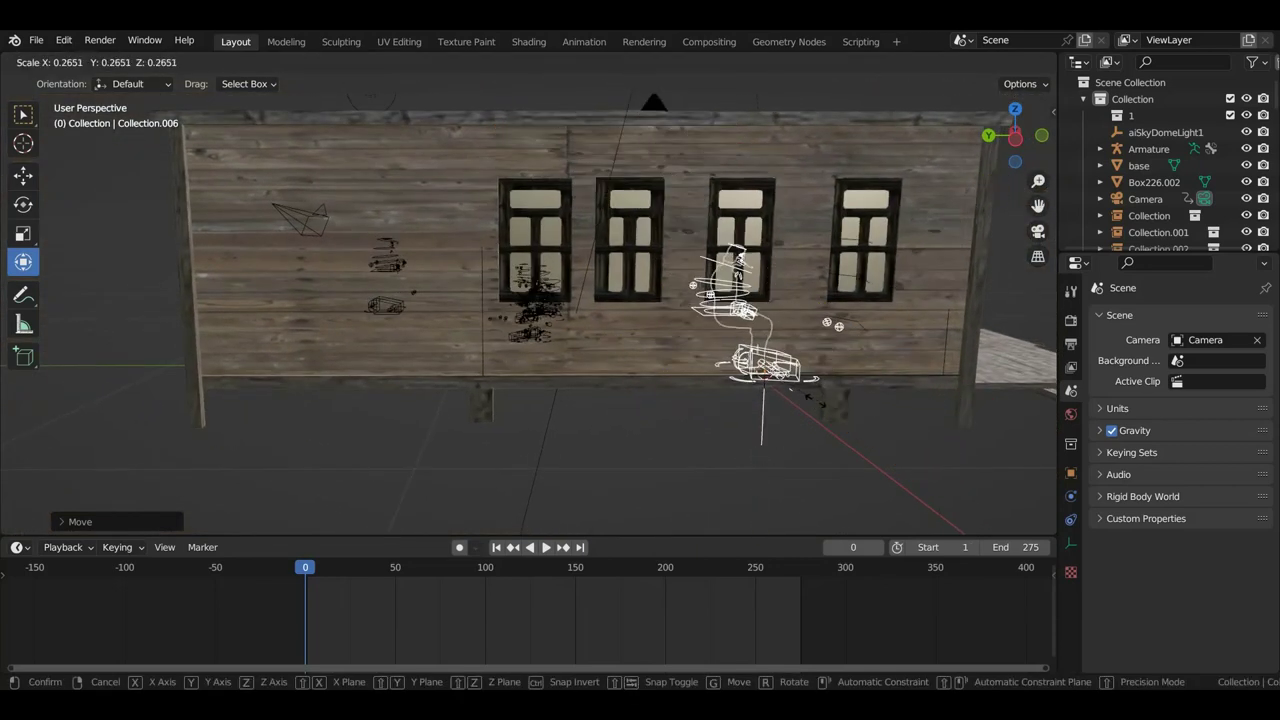
{"action": "left_click", "coordinate": [815, 405]}
{"action": "key", "text": "KP_7"}
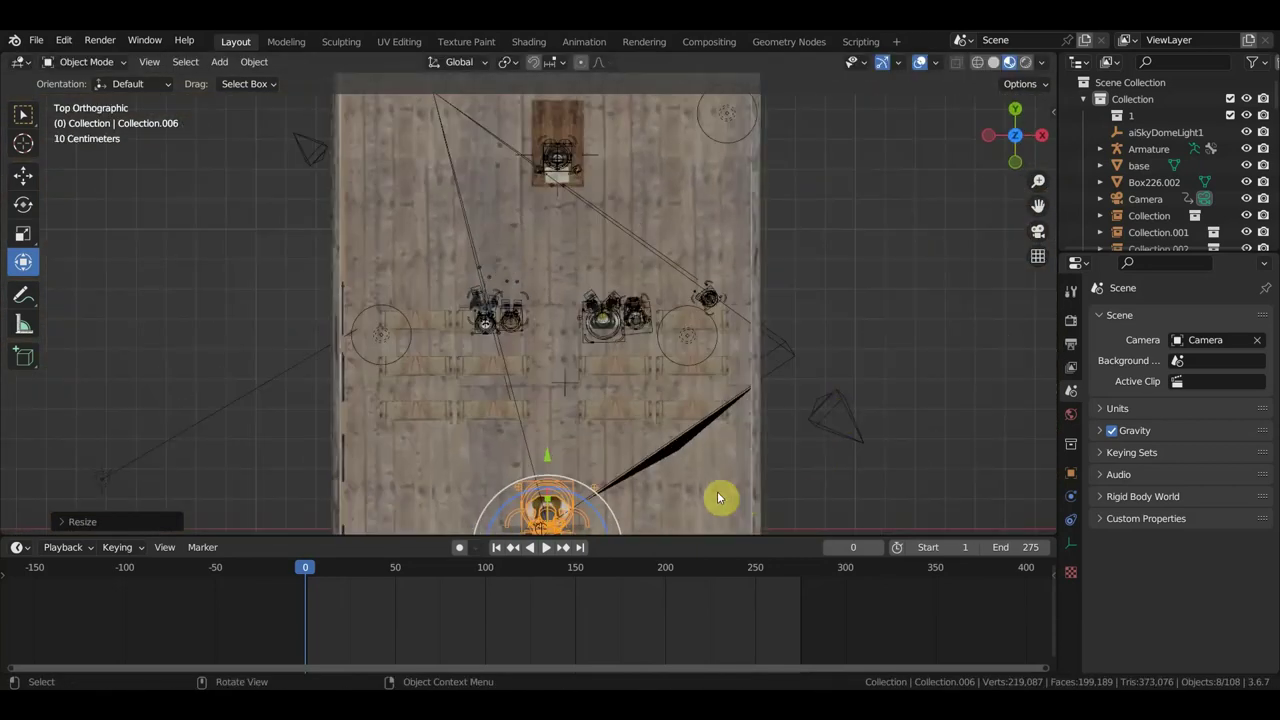
{"action": "key", "text": "r"}
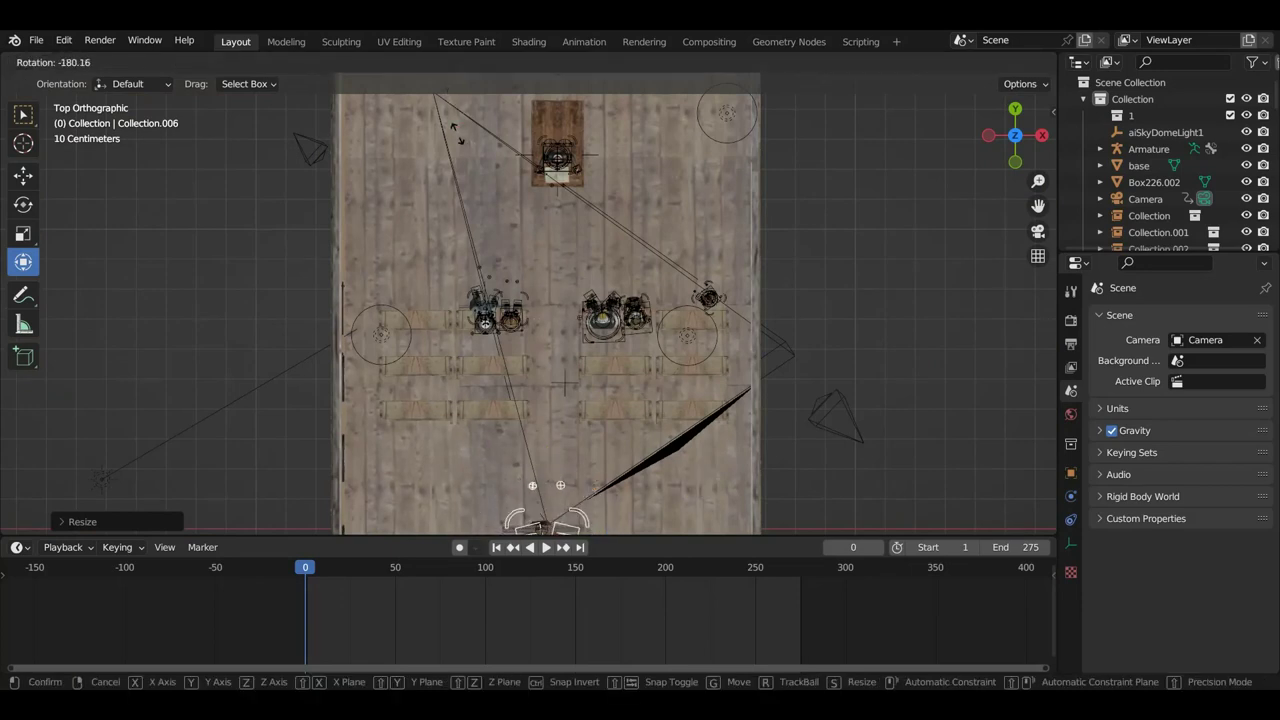
{"action": "left_click", "coordinate": [563, 318]}
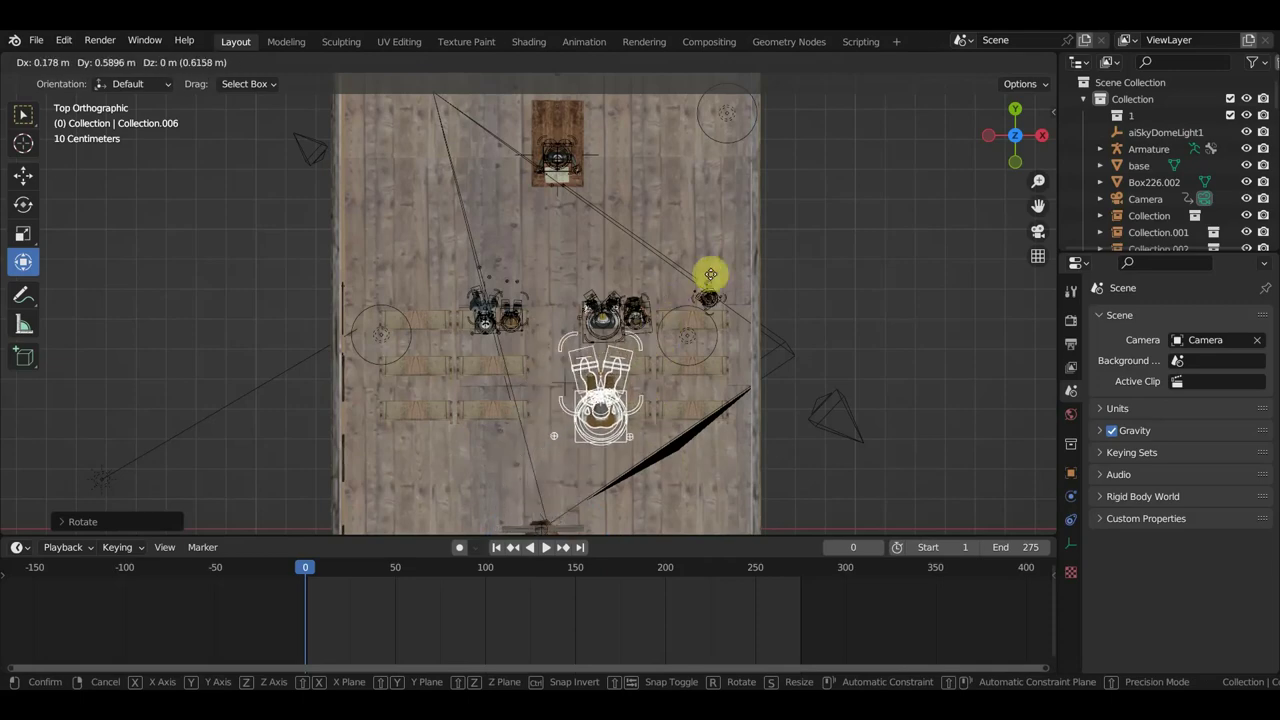
{"action": "left_click", "coordinate": [794, 184]}
- Scale the doctor down further and move it toward the pew
{"action": "scroll", "coordinate": [800, 190], "scroll_direction": "up", "scroll_amount": 3}
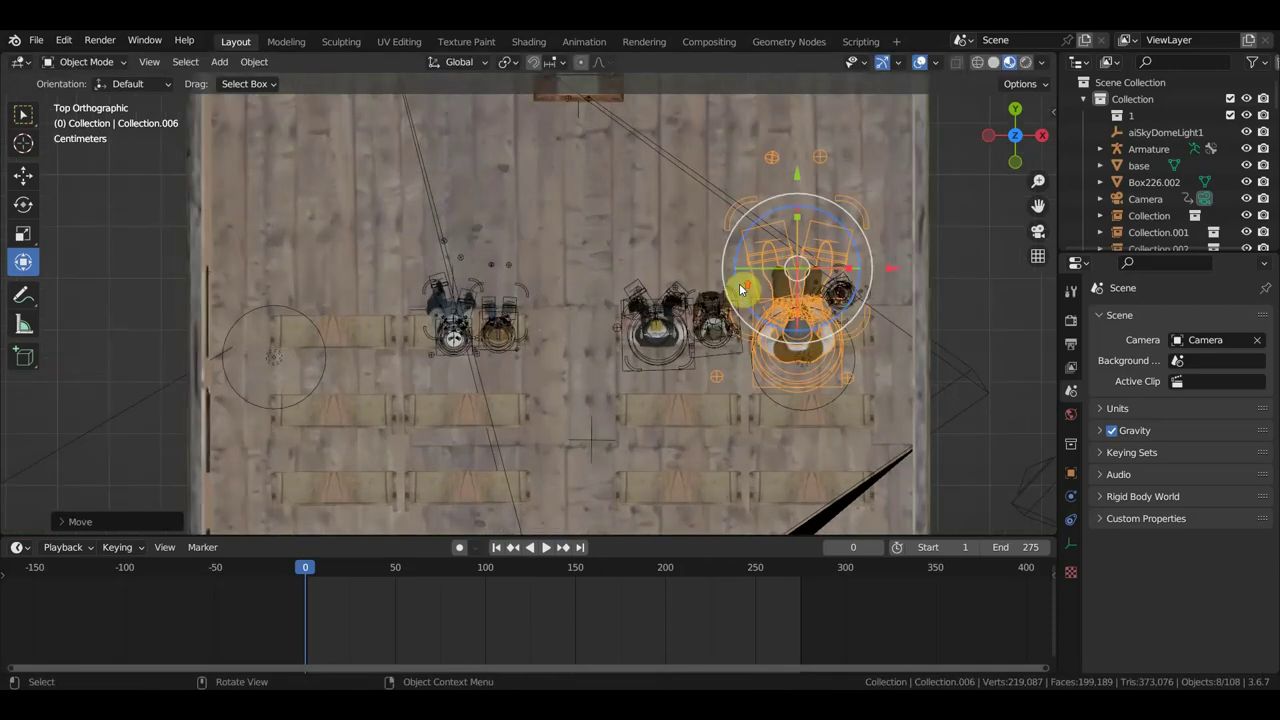
{"action": "mouse_move", "coordinate": [800, 190]}
{"action": "middle_mouse_down"}
{"action": "mouse_move", "coordinate": [820, 271]}
{"action": "mouse_move", "coordinate": [949, 170]}
{"action": "mouse_move", "coordinate": [51, 137]}
{"action": "mouse_move", "coordinate": [3, 170]}
{"action": "middle_mouse_up"}
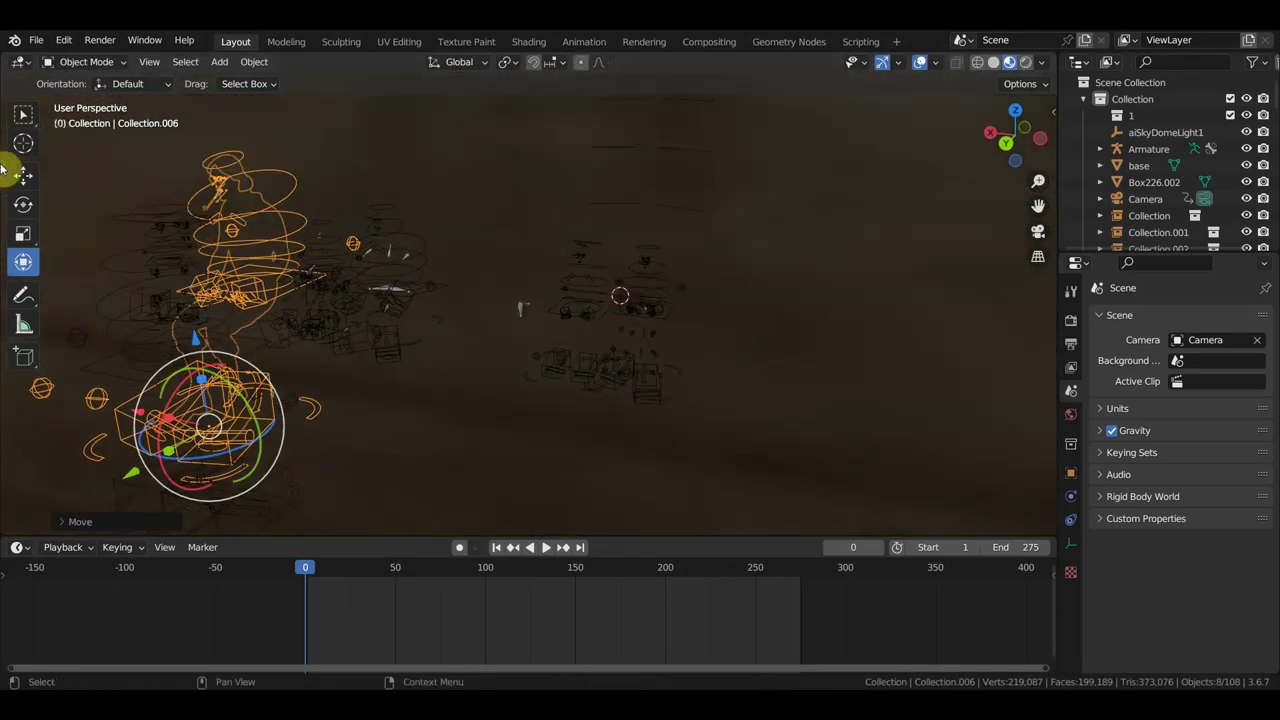
{"action": "scroll", "coordinate": [440, 244], "scroll_direction": "up", "scroll_amount": 5}
{"action": "mouse_move", "coordinate": [380, 306]}
{"action": "middle_mouse_down"}
{"action": "mouse_move", "coordinate": [600, 323]}
{"action": "mouse_move", "coordinate": [686, 317]}
{"action": "mouse_move", "coordinate": [676, 304]}
{"action": "middle_mouse_up"}
{"action": "key", "text": "s"}
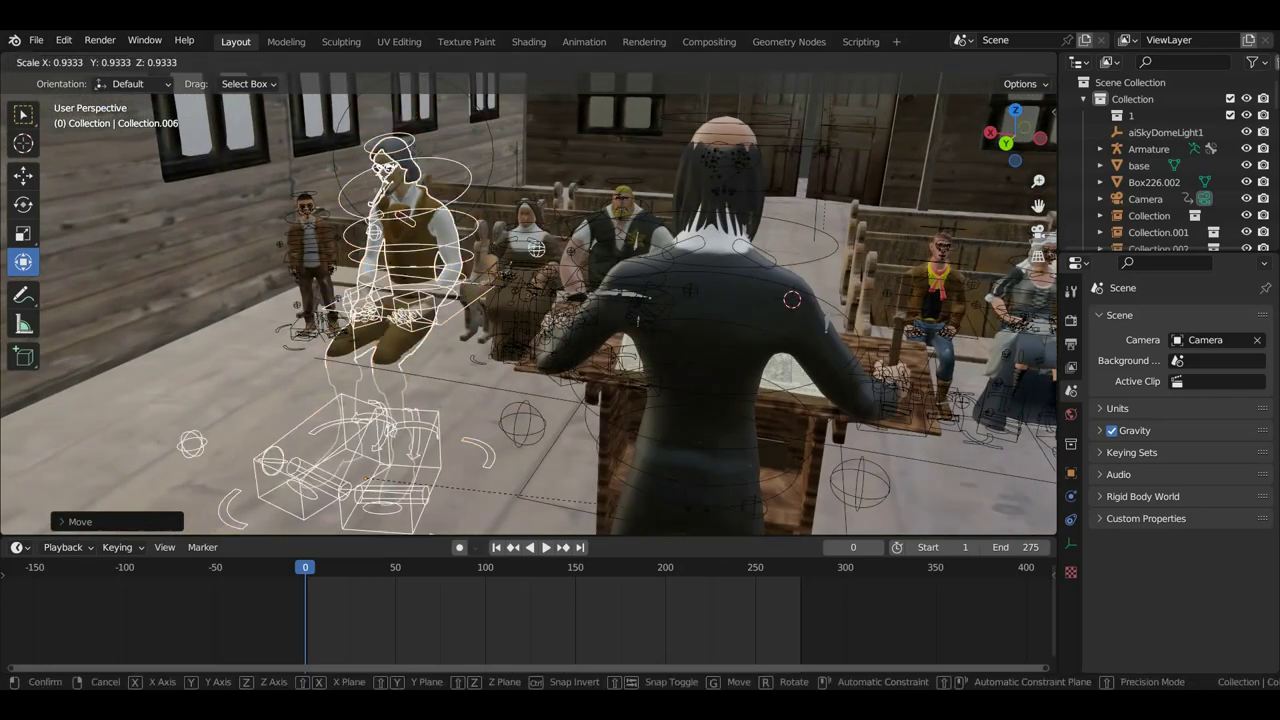
{"action": "left_click", "coordinate": [577, 479]}
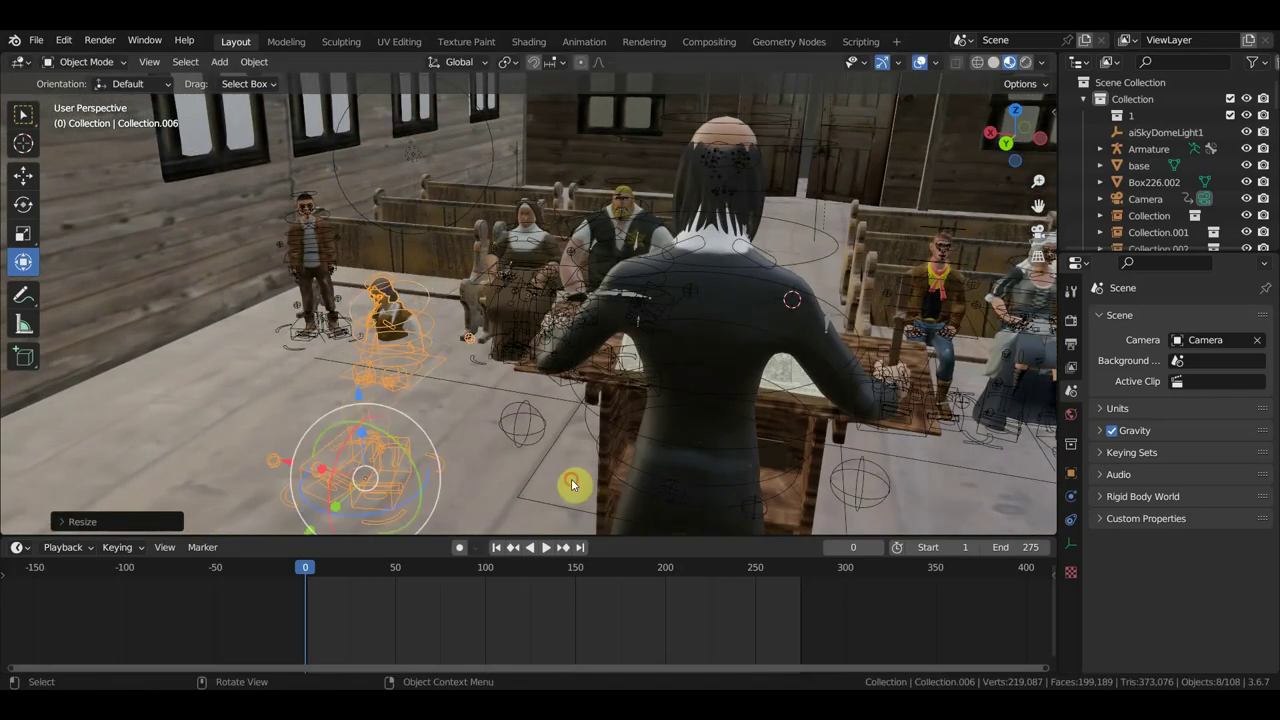
{"action": "key", "text": "g"}
{"action": "left_click", "coordinate": [595, 380]}
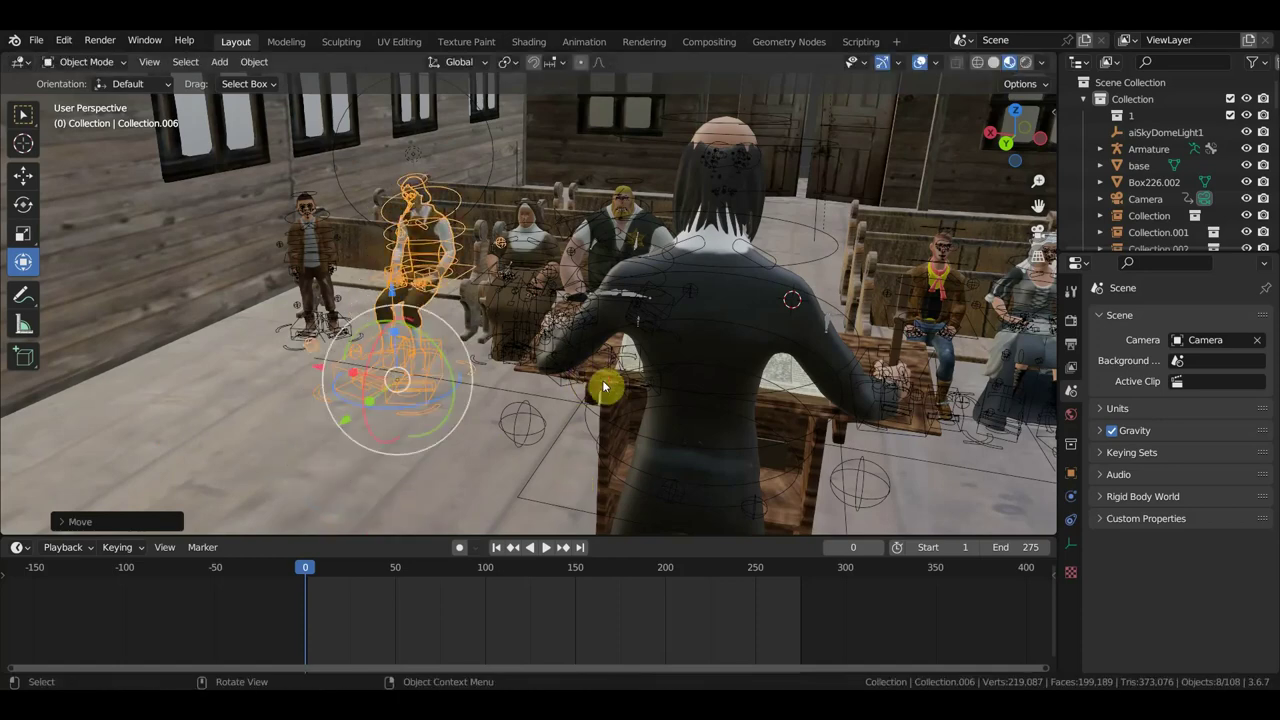
- Shrink the doctor again and slide it along the pew beside the other characters
{"action": "mouse_move", "coordinate": [606, 386]}
{"action": "middle_mouse_down"}
{"action": "mouse_move", "coordinate": [680, 394]}
{"action": "mouse_move", "coordinate": [745, 378]}
{"action": "mouse_move", "coordinate": [560, 429]}
{"action": "mouse_move", "coordinate": [594, 484]}
{"action": "middle_mouse_up"}
{"action": "key", "text": "s"}
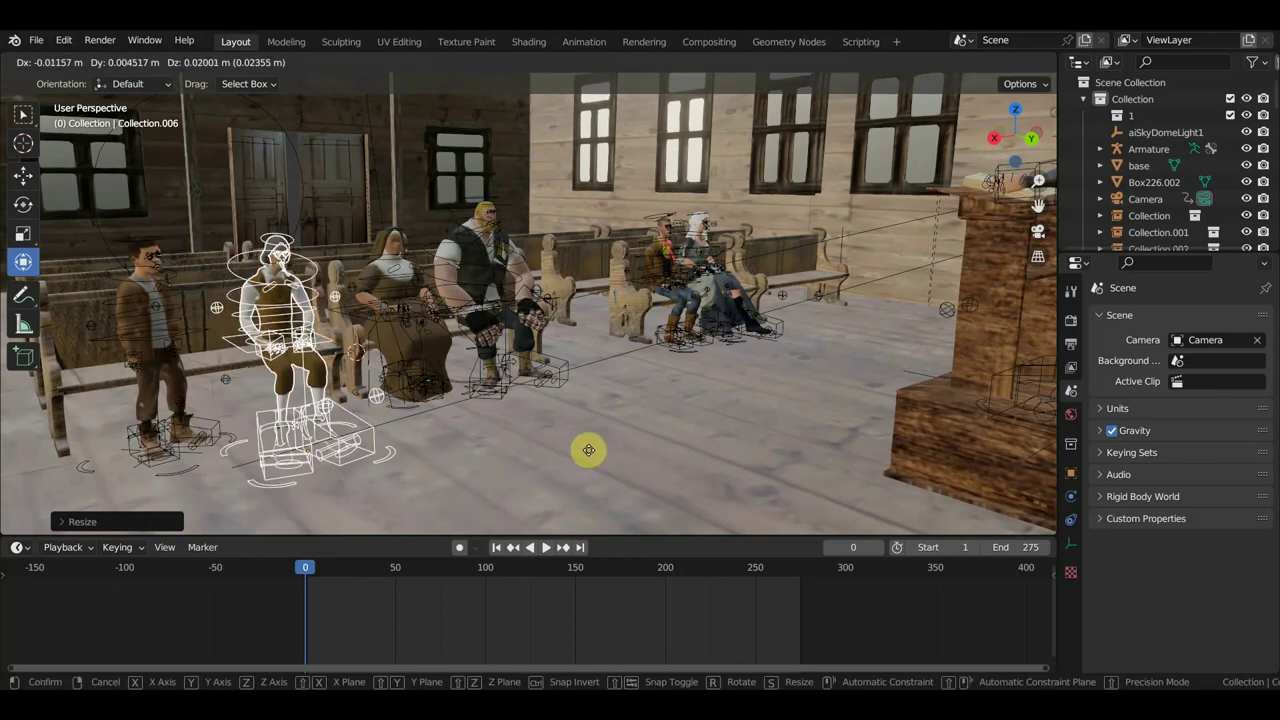
{"action": "left_click", "coordinate": [580, 448]}
{"action": "scroll", "coordinate": [560, 452], "scroll_direction": "up", "scroll_amount": 2}
{"action": "middle_click_drag", "start_coordinate": [546, 455], "coordinate": [435, 445]}
{"action": "key", "text": "g"}
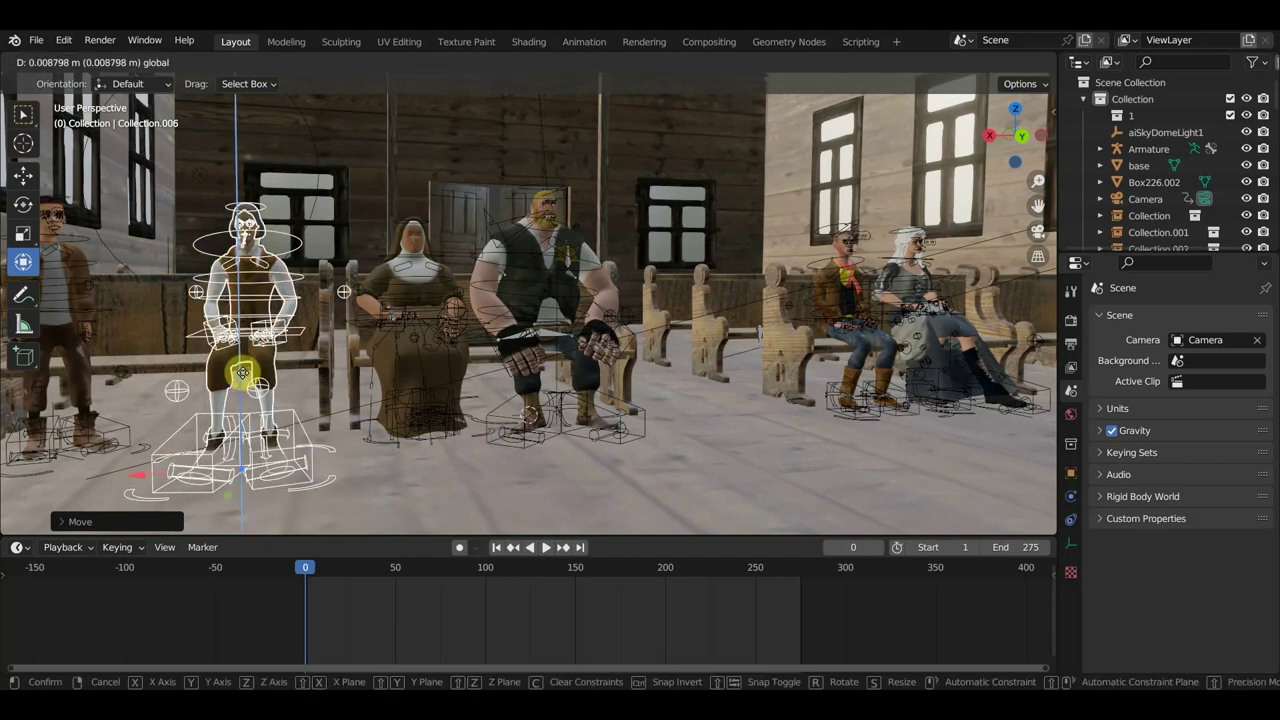
{"action": "left_click", "coordinate": [243, 400]}
{"action": "mouse_move", "coordinate": [243, 400]}
{"action": "middle_mouse_down"}
{"action": "mouse_move", "coordinate": [108, 406]}
{"action": "mouse_move", "coordinate": [388, 370]}
{"action": "middle_mouse_up"}
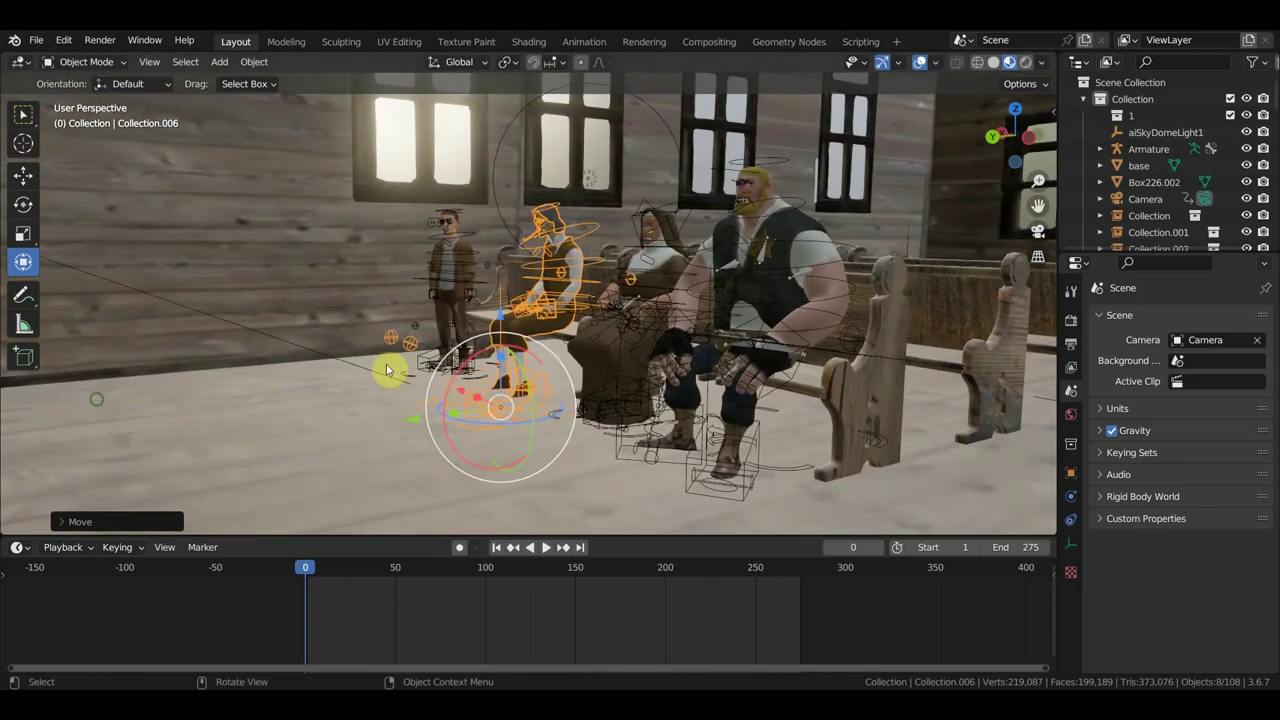
- Adjust the doctor's position and lower it along Z to the pew's seat height
{"action": "key", "text": "g"}
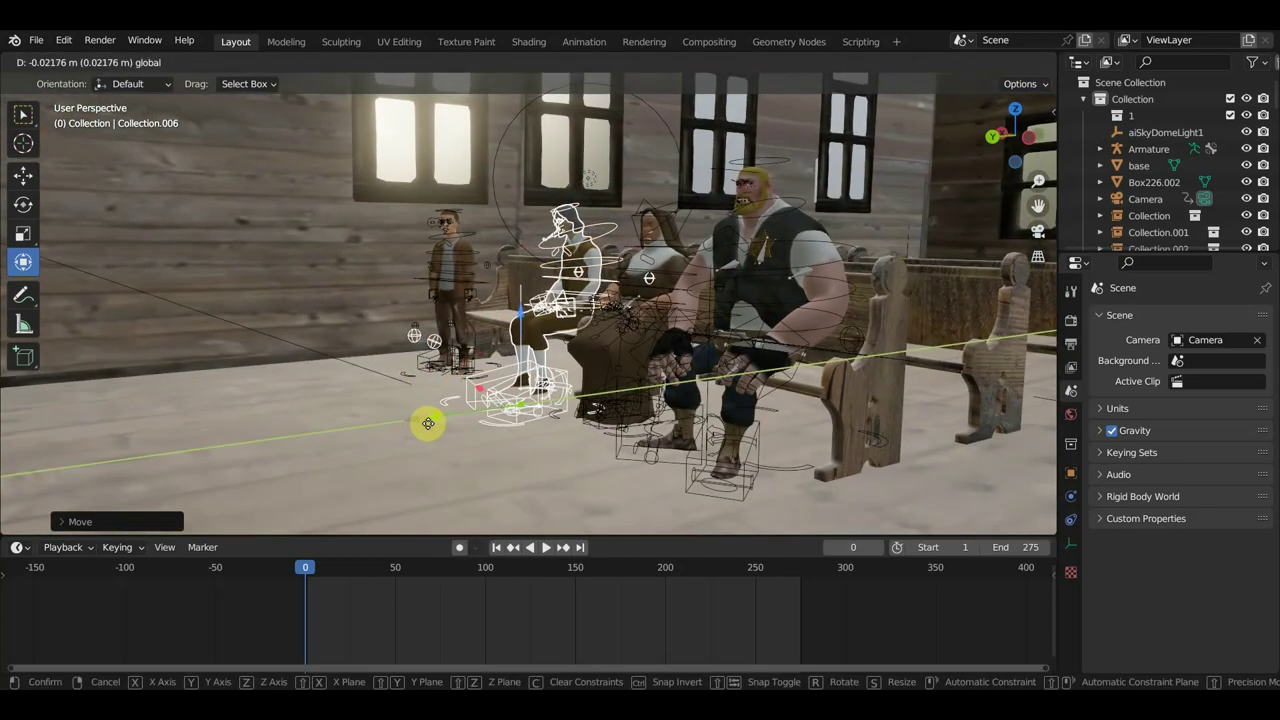
{"action": "left_click", "coordinate": [430, 425]}
{"action": "mouse_move", "coordinate": [434, 428]}
{"action": "middle_mouse_down"}
{"action": "mouse_move", "coordinate": [637, 400]}
{"action": "mouse_move", "coordinate": [607, 406]}
{"action": "middle_mouse_up"}
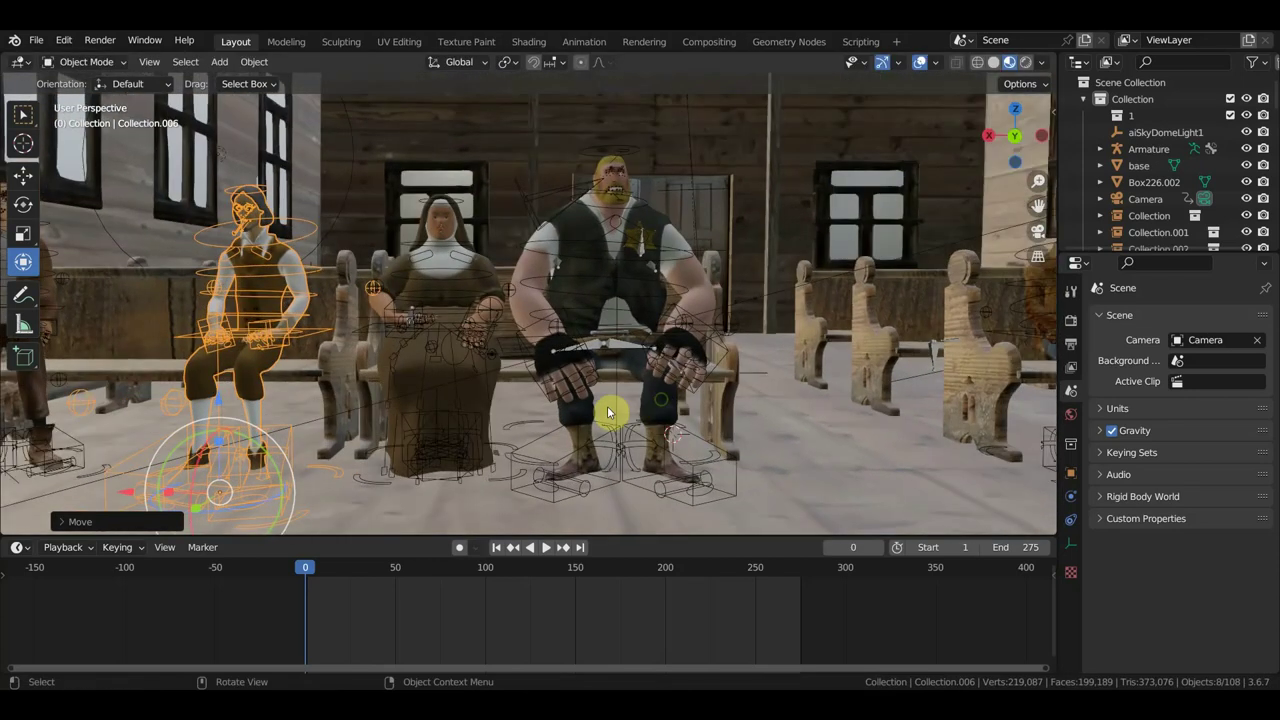
{"action": "key", "text": "g"}
{"action": "key", "text": "z"}
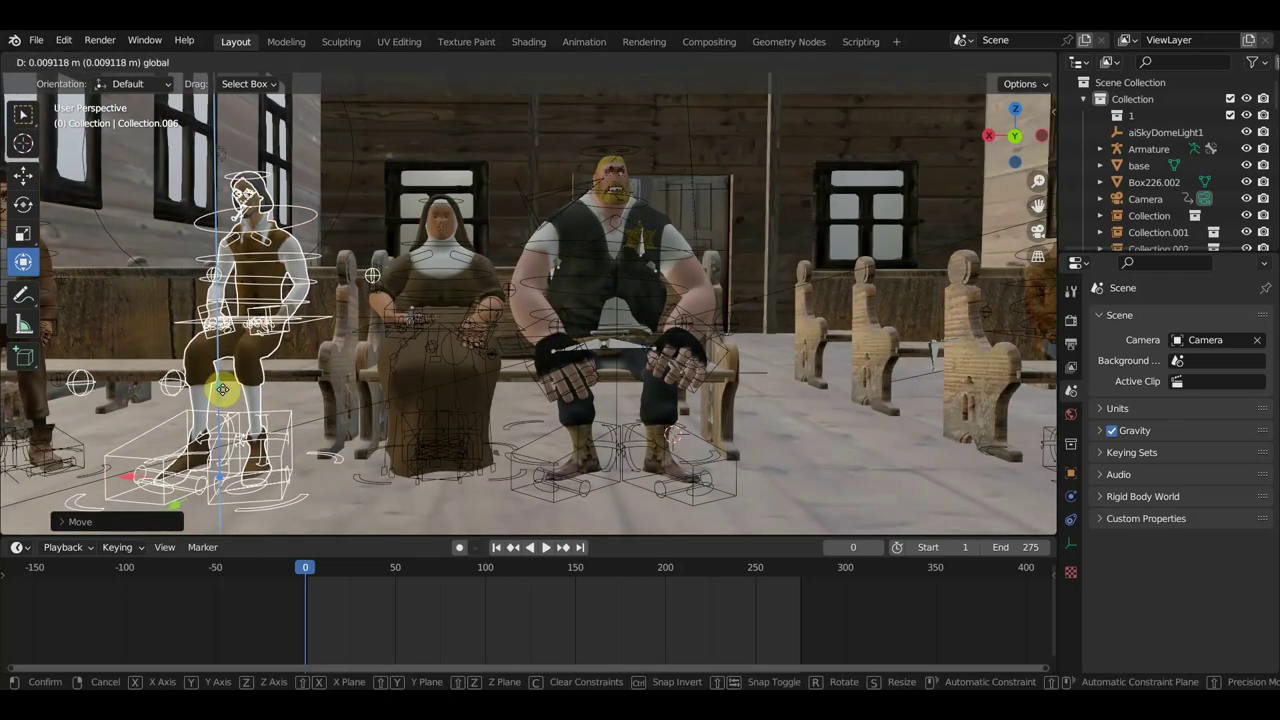
{"action": "left_click", "coordinate": [271, 394]}
- Scale the doctor slightly smaller and check its seat near the pulpit from several angles
{"action": "mouse_move", "coordinate": [271, 394]}
{"action": "middle_mouse_down"}
{"action": "mouse_move", "coordinate": [455, 398]}
{"action": "mouse_move", "coordinate": [616, 364]}
{"action": "mouse_move", "coordinate": [508, 357]}
{"action": "mouse_move", "coordinate": [638, 360]}
{"action": "mouse_move", "coordinate": [334, 338]}
{"action": "middle_mouse_up"}
{"action": "mouse_move", "coordinate": [241, 376]}
{"action": "middle_mouse_down"}
{"action": "mouse_move", "coordinate": [289, 377]}
{"action": "mouse_move", "coordinate": [206, 388]}
{"action": "middle_mouse_up"}
{"action": "key", "text": "s"}
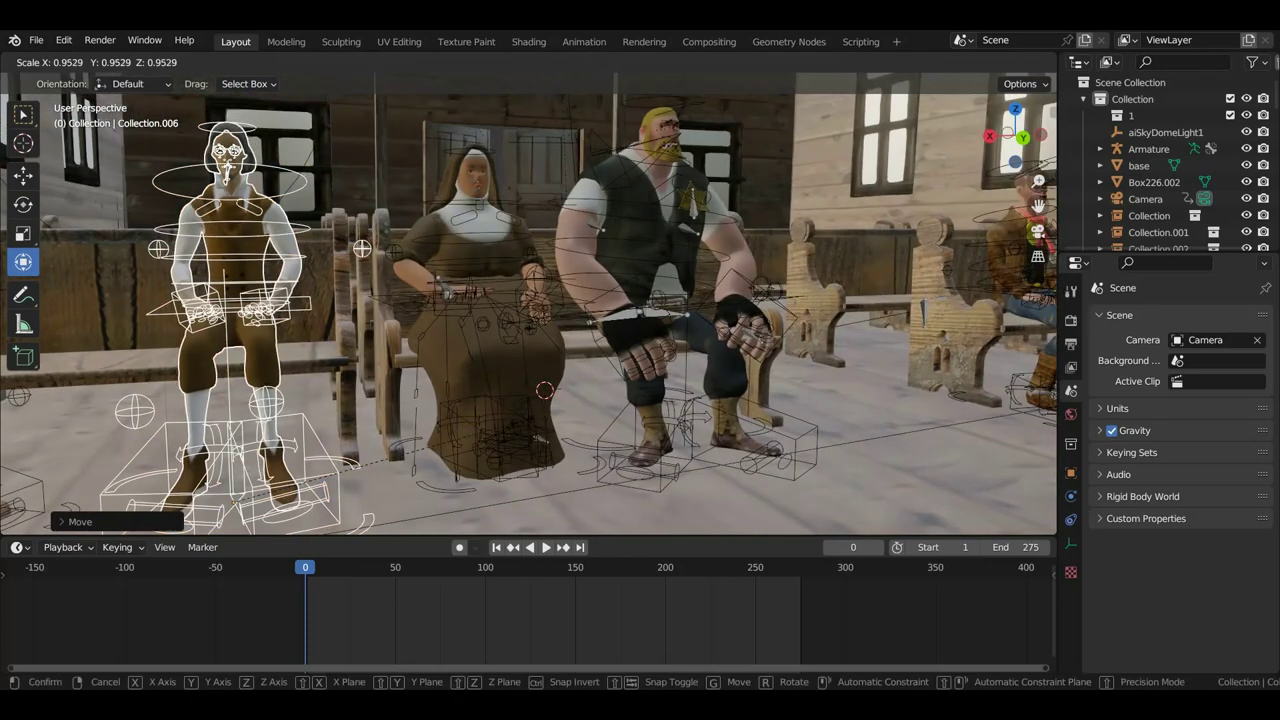
{"action": "left_click", "coordinate": [544, 390]}
{"action": "mouse_move", "coordinate": [509, 428]}
{"action": "middle_mouse_down"}
{"action": "mouse_move", "coordinate": [380, 411]}
{"action": "mouse_move", "coordinate": [443, 403]}
{"action": "mouse_move", "coordinate": [443, 429]}
{"action": "middle_mouse_up"}
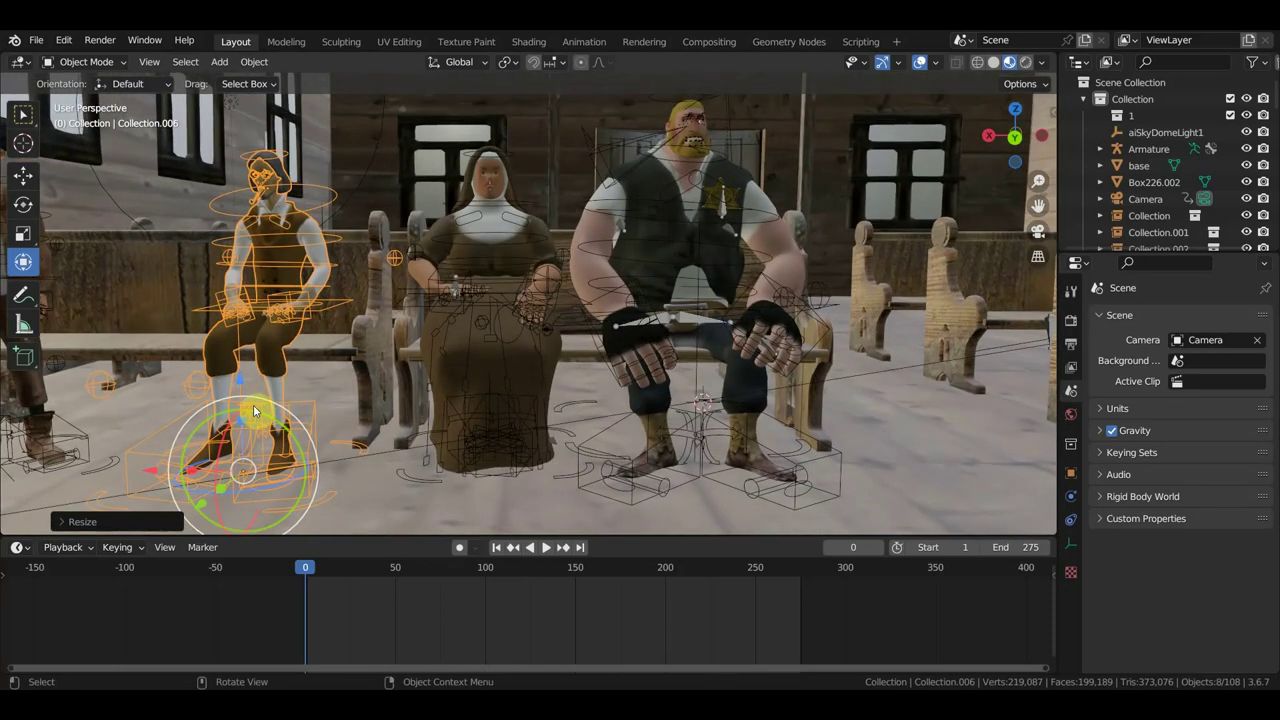
{"action": "mouse_move", "coordinate": [250, 400]}
{"action": "left_mouse_down"}
{"action": "mouse_move", "coordinate": [240, 371]}
{"action": "mouse_move", "coordinate": [271, 380]}
{"action": "left_mouse_up"}
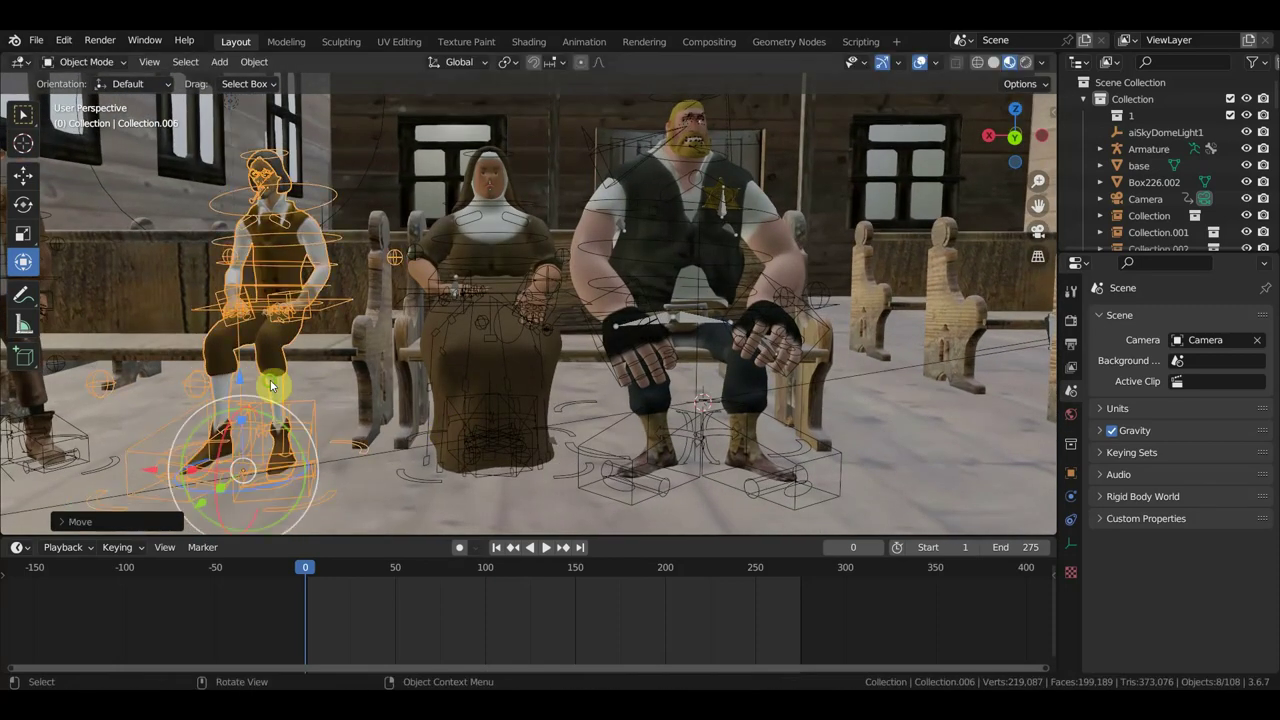
{"action": "mouse_move", "coordinate": [271, 380]}
{"action": "middle_mouse_down"}
{"action": "mouse_move", "coordinate": [207, 367]}
{"action": "mouse_move", "coordinate": [523, 366]}
{"action": "mouse_move", "coordinate": [466, 400]}
{"action": "mouse_move", "coordinate": [453, 342]}
{"action": "middle_mouse_up"}
{"action": "scroll", "coordinate": [453, 342], "scroll_direction": "down", "scroll_amount": 3}
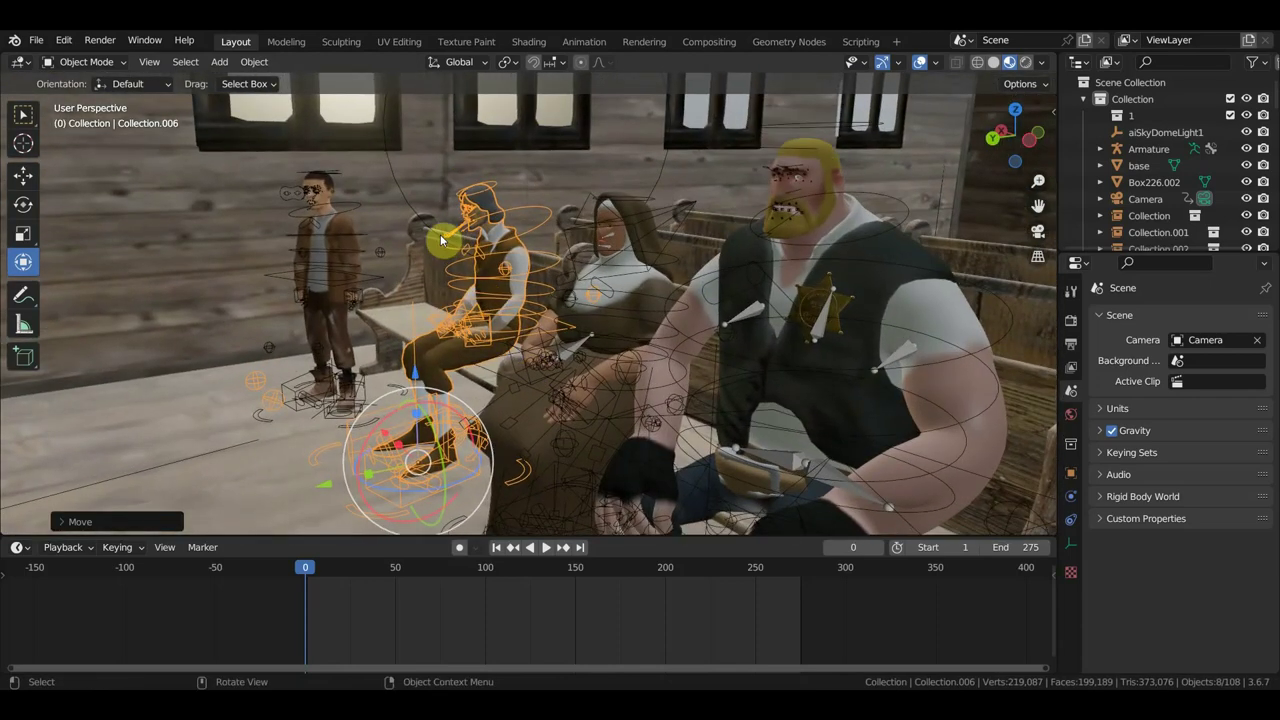
{"action": "scroll", "coordinate": [434, 229], "scroll_direction": "down", "scroll_amount": 2}
{"action": "mouse_move", "coordinate": [480, 280]}
{"action": "middle_mouse_down"}
{"action": "mouse_move", "coordinate": [500, 315]}
{"action": "mouse_move", "coordinate": [561, 310]}
{"action": "middle_mouse_up"}
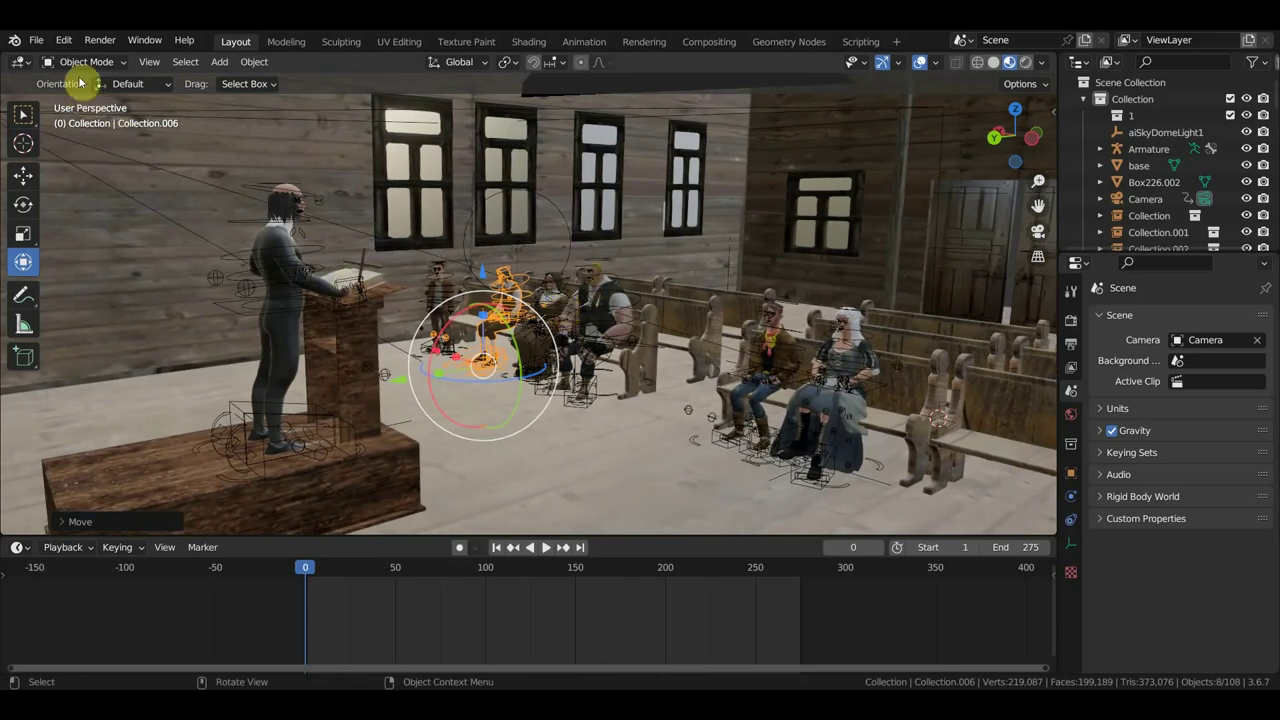
- Start another File > Link and browse the I: drive to the ВСЕ для вестерна folder
{"action": "left_click", "coordinate": [36, 43]}
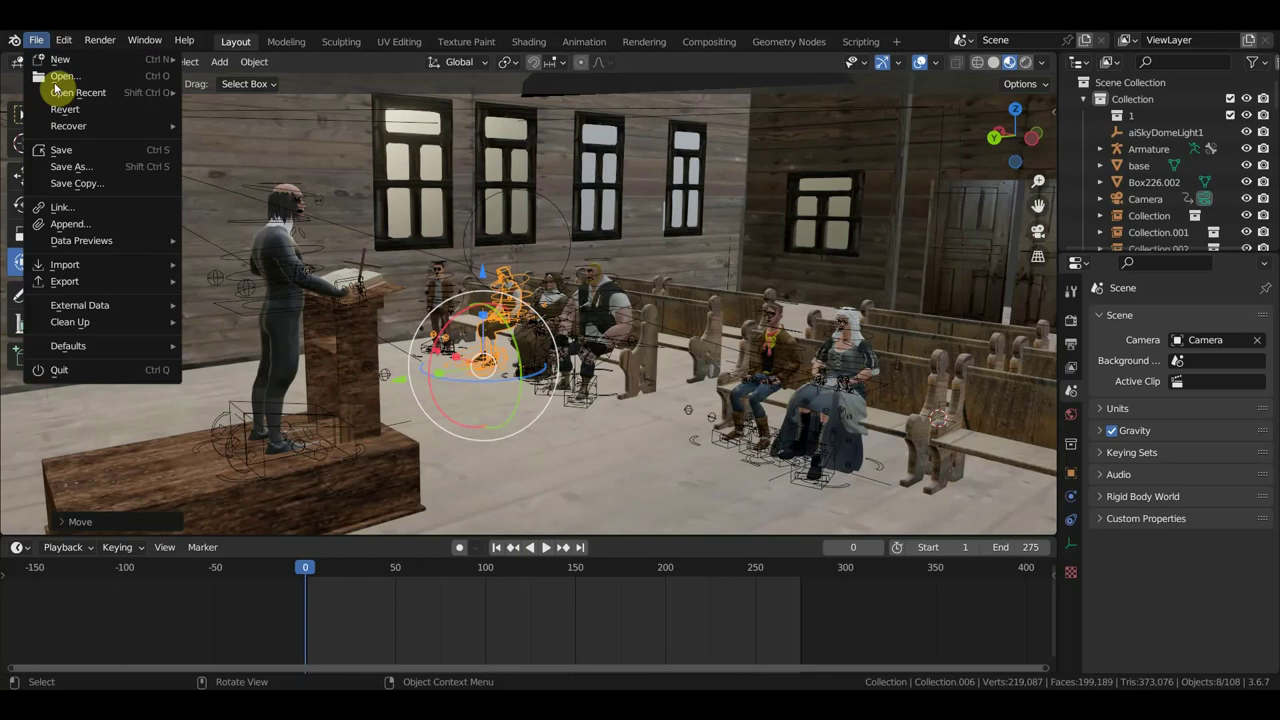
{"action": "left_click", "coordinate": [82, 210]}
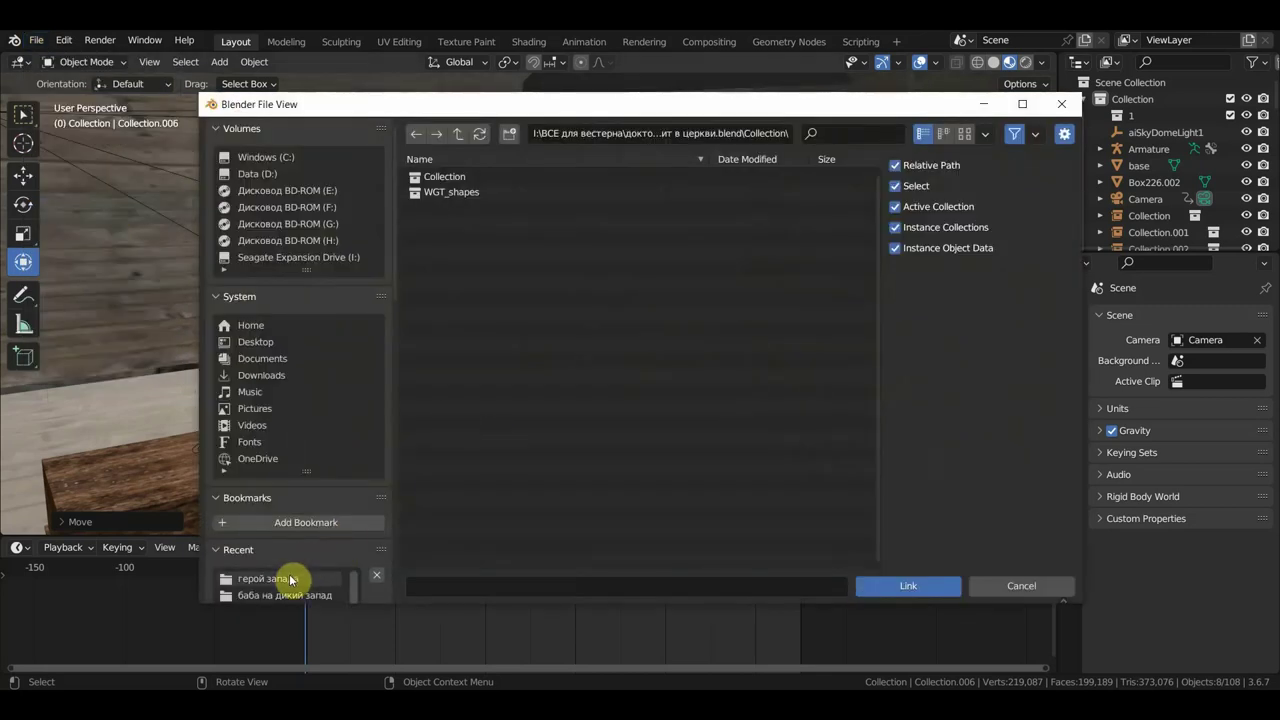
{"action": "left_click", "coordinate": [279, 258]}
{"action": "scroll", "coordinate": [558, 376], "scroll_direction": "down", "scroll_amount": 5}
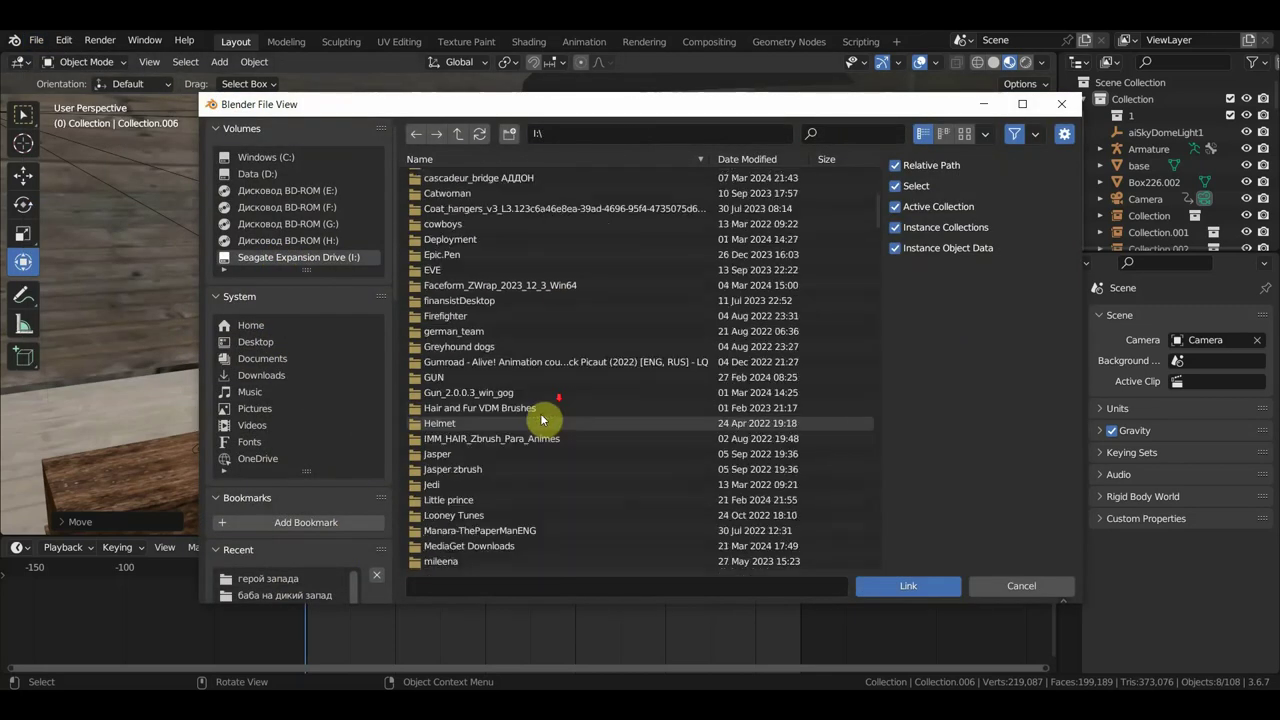
{"action": "scroll", "coordinate": [537, 420], "scroll_direction": "down", "scroll_amount": 5}
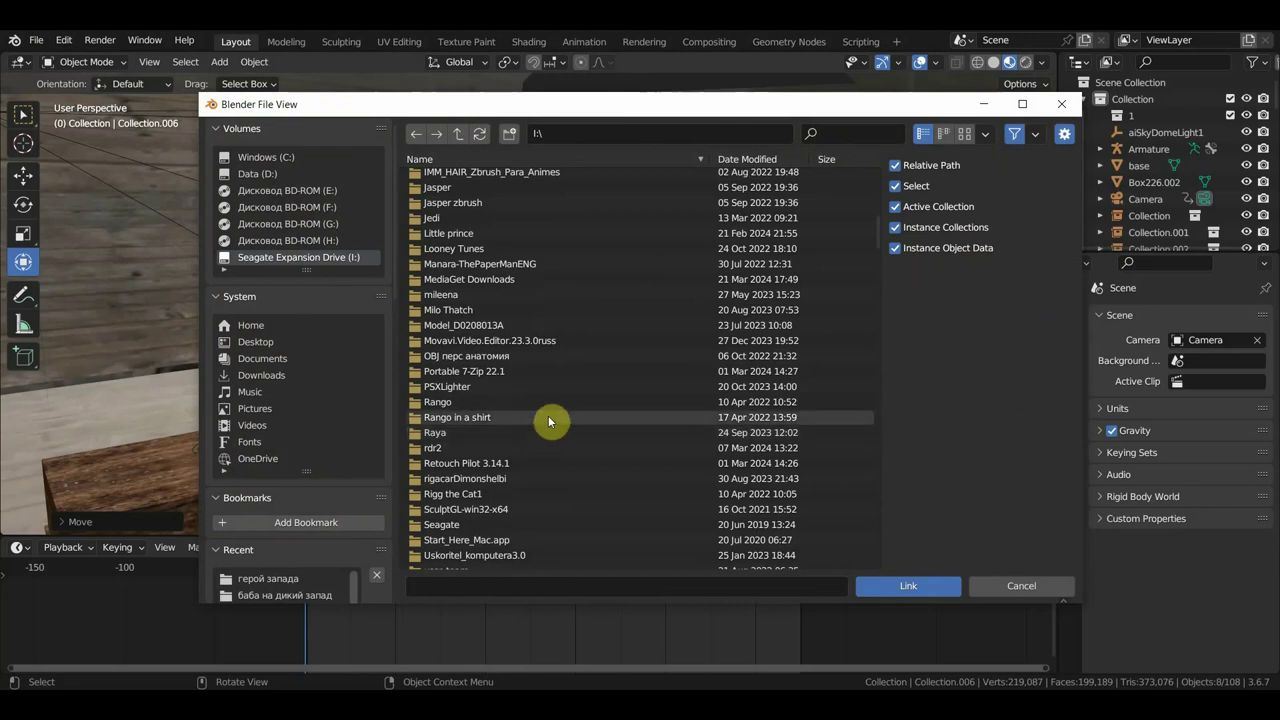
{"action": "scroll", "coordinate": [548, 415], "scroll_direction": "down", "scroll_amount": 5}
{"action": "scroll", "coordinate": [555, 437], "scroll_direction": "down", "scroll_amount": 3}
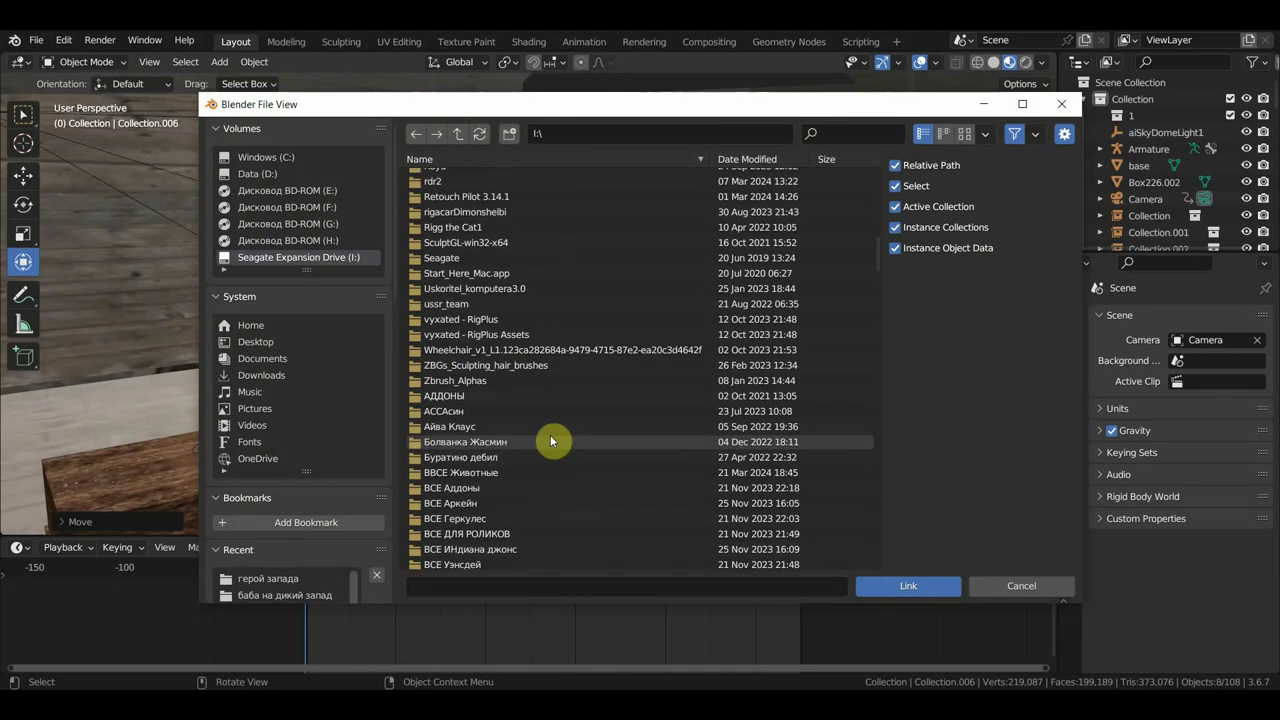
{"action": "scroll", "coordinate": [546, 441], "scroll_direction": "down", "scroll_amount": 4}
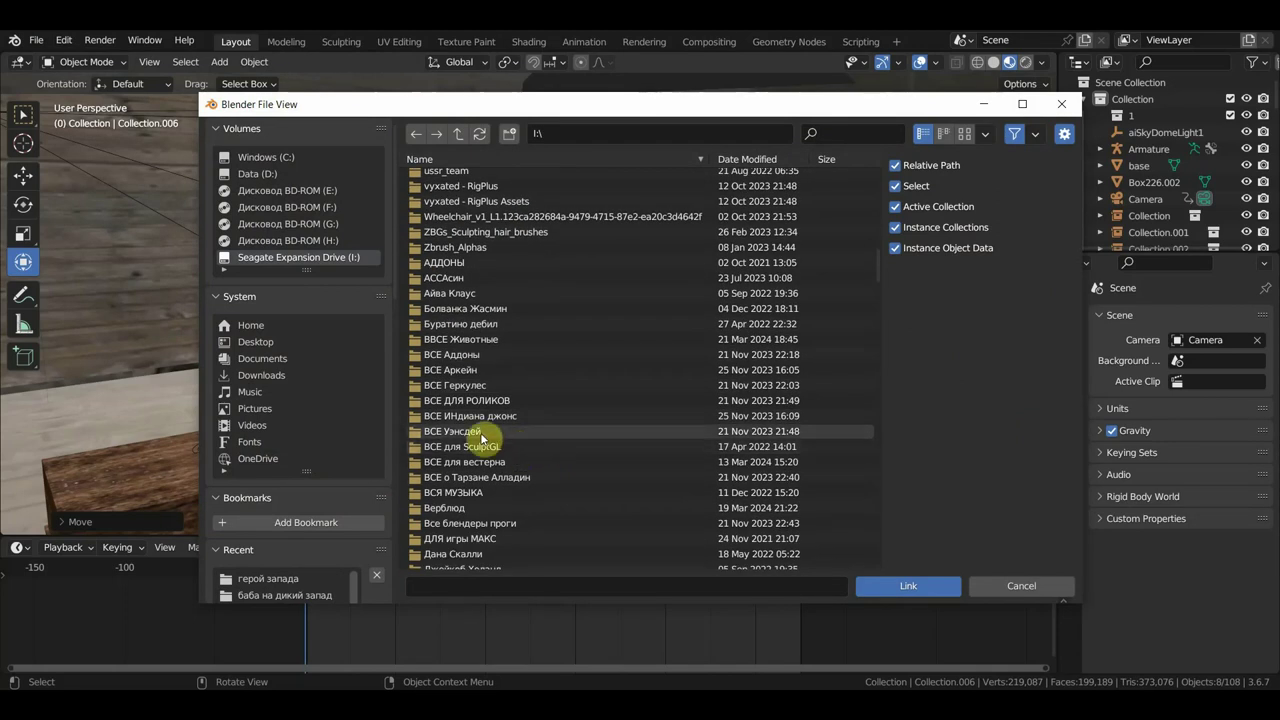
{"action": "double_click", "coordinate": [499, 467]}
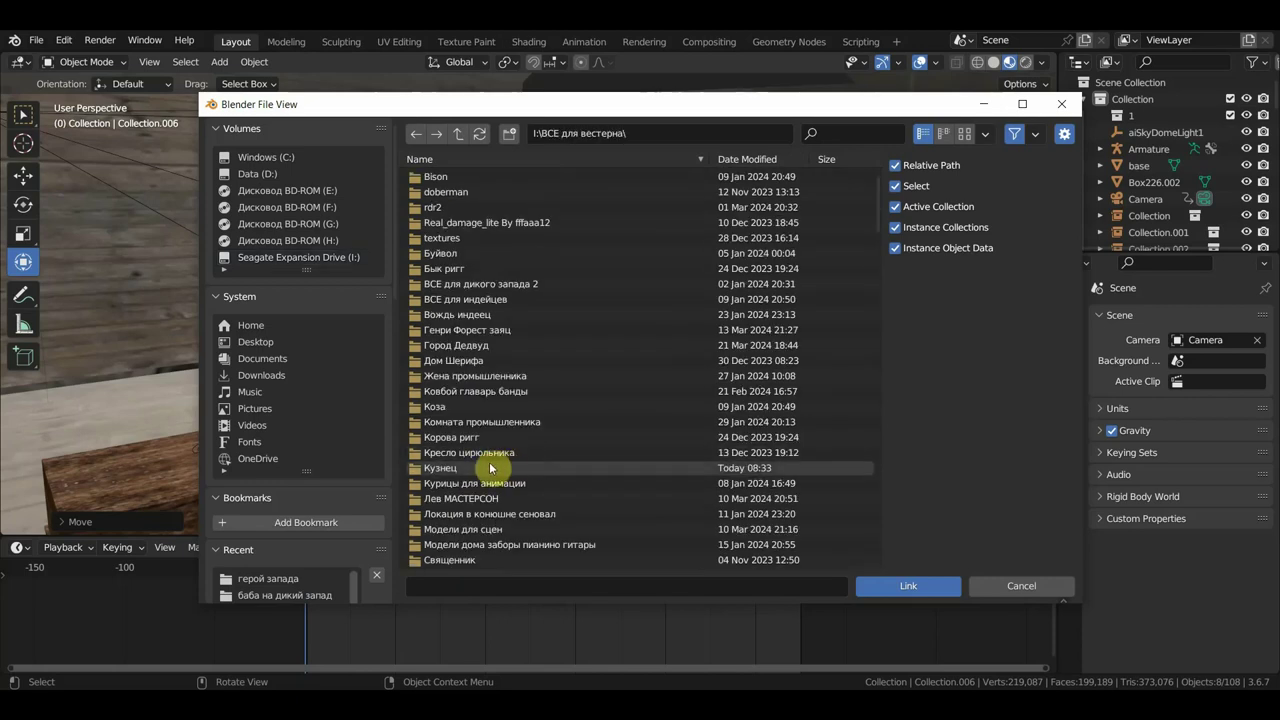
- Scroll through the ВСЕ для вестерна folder, then close the File View window with its X
{"action": "scroll", "coordinate": [487, 474], "scroll_direction": "down", "scroll_amount": 4}
{"action": "scroll", "coordinate": [497, 472], "scroll_direction": "down", "scroll_amount": 4}
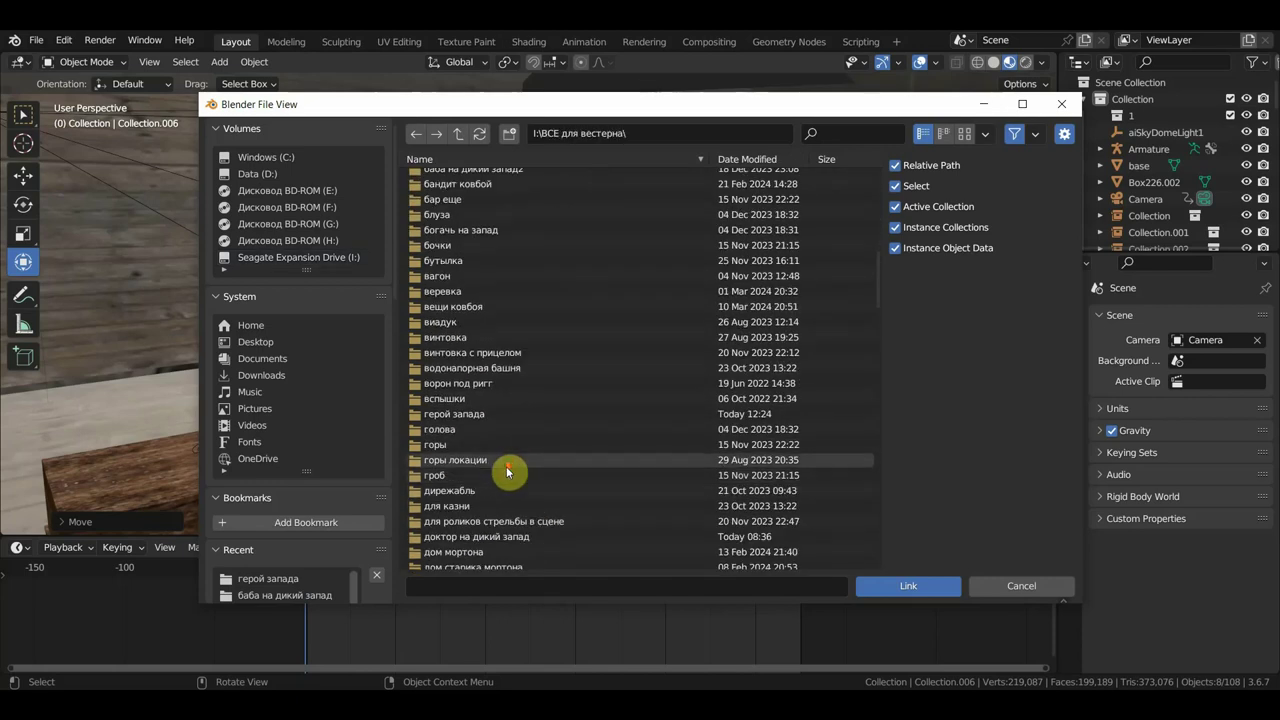
{"action": "scroll", "coordinate": [500, 473], "scroll_direction": "down", "scroll_amount": 4}
{"action": "scroll", "coordinate": [508, 474], "scroll_direction": "down", "scroll_amount": 2}
{"action": "scroll", "coordinate": [514, 474], "scroll_direction": "down", "scroll_amount": 4}
{"action": "scroll", "coordinate": [514, 474], "scroll_direction": "down", "scroll_amount": 2}
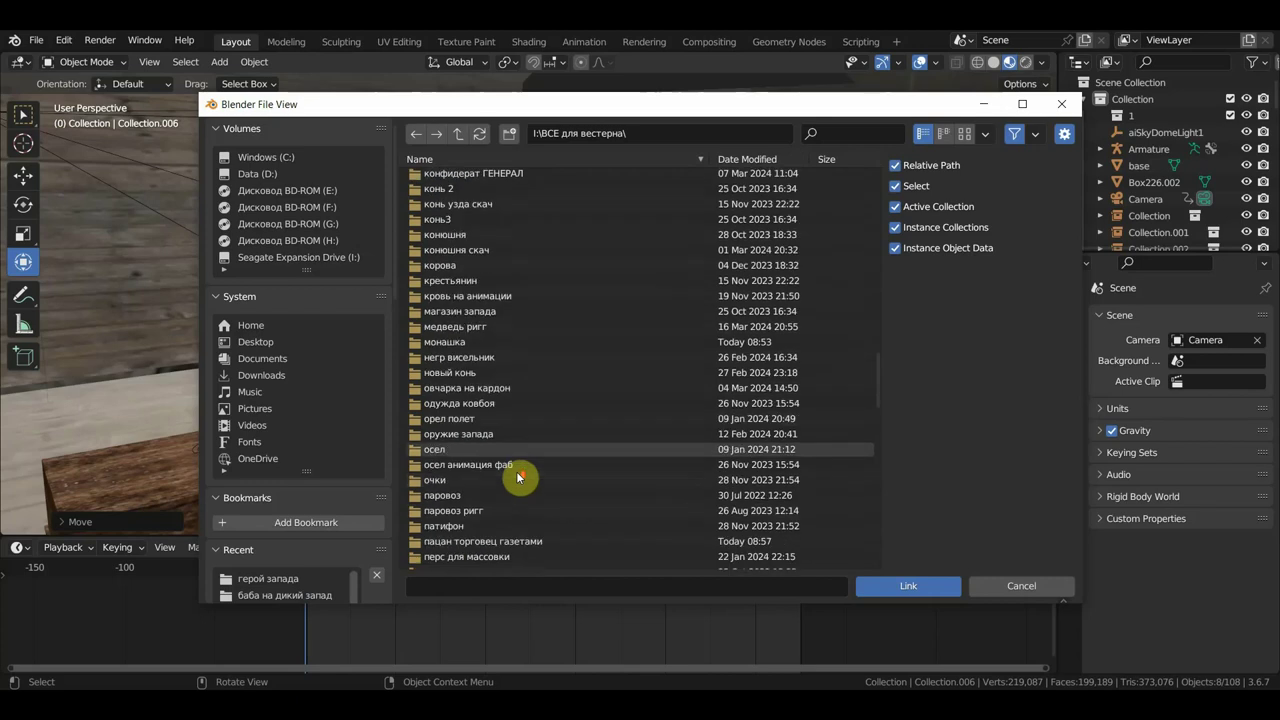
{"action": "scroll", "coordinate": [516, 476], "scroll_direction": "down", "scroll_amount": 4}
{"action": "scroll", "coordinate": [519, 478], "scroll_direction": "down", "scroll_amount": 3}
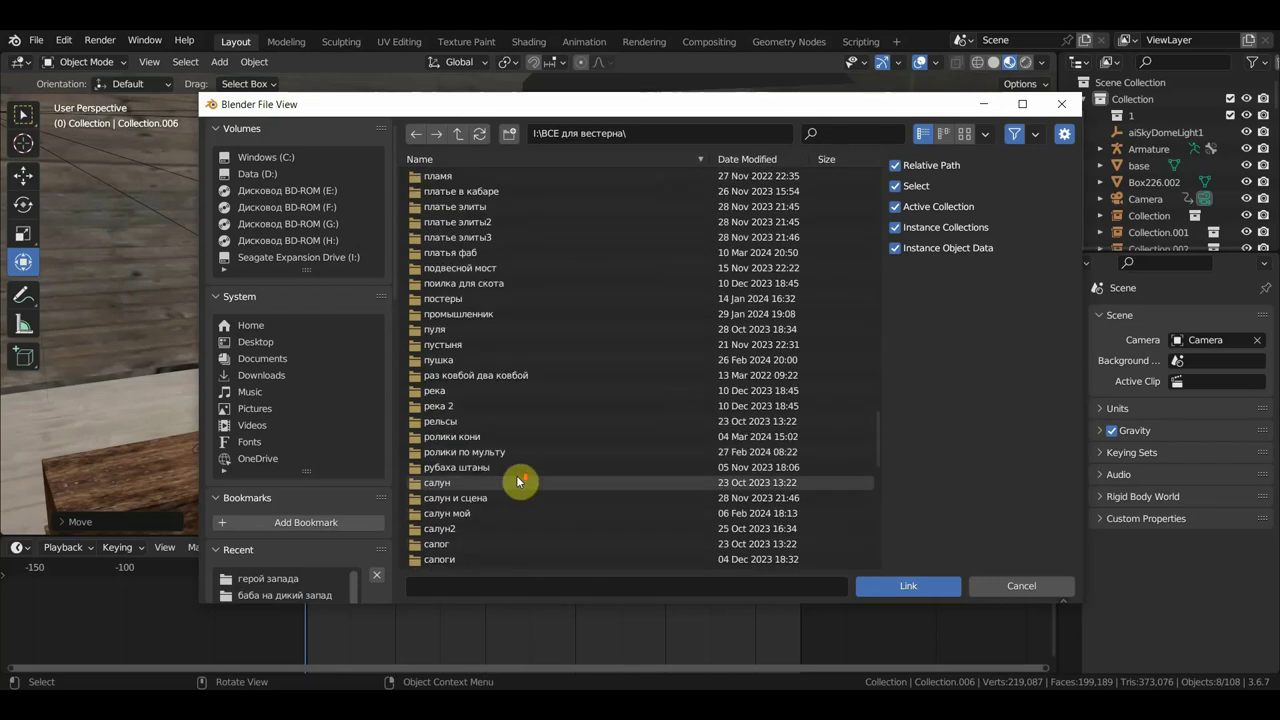
{"action": "scroll", "coordinate": [519, 478], "scroll_direction": "down", "scroll_amount": 4}
{"action": "scroll", "coordinate": [518, 479], "scroll_direction": "down", "scroll_amount": 4}
{"action": "scroll", "coordinate": [517, 480], "scroll_direction": "down", "scroll_amount": 4}
{"action": "scroll", "coordinate": [517, 481], "scroll_direction": "down", "scroll_amount": 4}
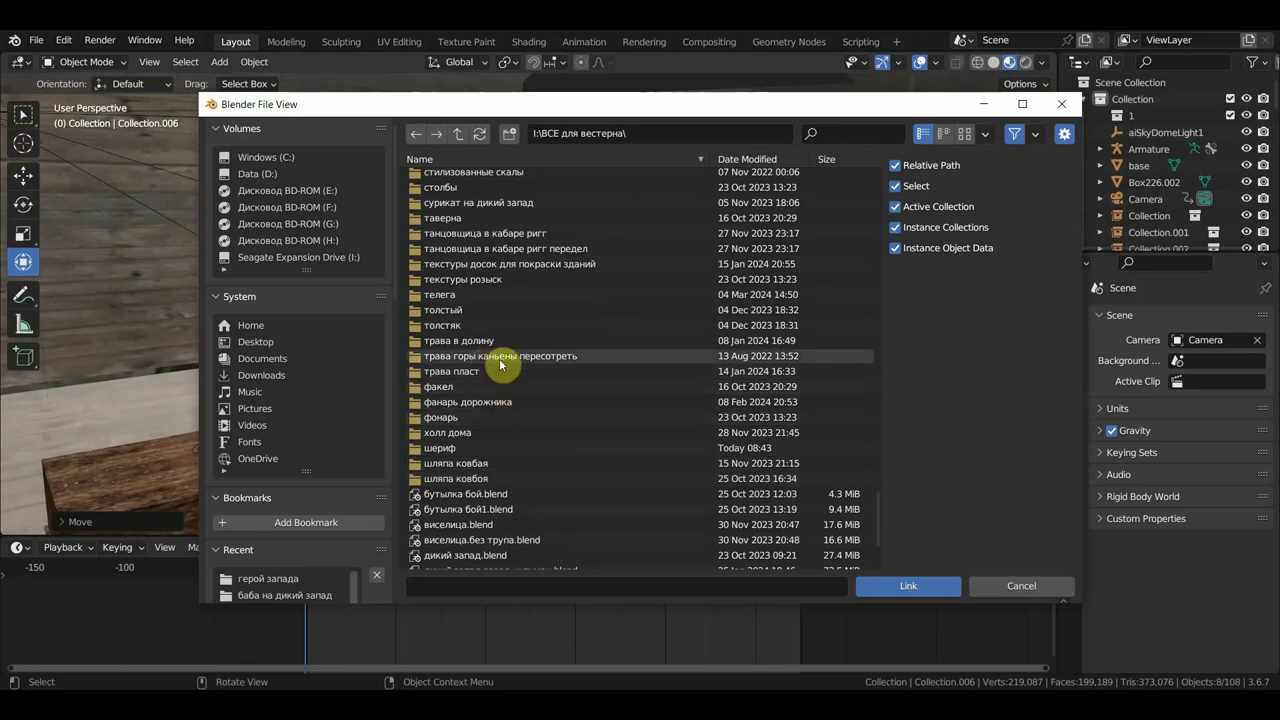
{"action": "scroll", "coordinate": [481, 410], "scroll_direction": "up", "scroll_amount": 2}
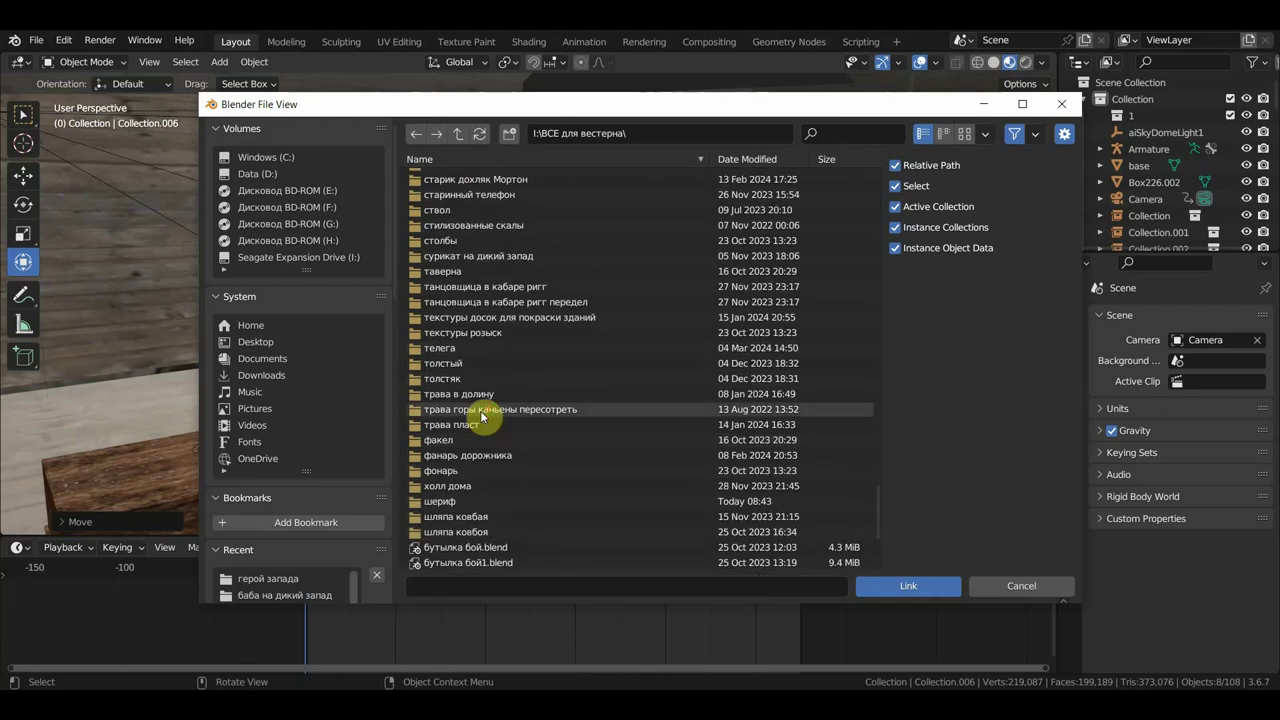
{"action": "scroll", "coordinate": [481, 417], "scroll_direction": "up", "scroll_amount": 2}
{"action": "scroll", "coordinate": [481, 417], "scroll_direction": "up", "scroll_amount": 1}
{"action": "scroll", "coordinate": [481, 417], "scroll_direction": "up", "scroll_amount": 1}
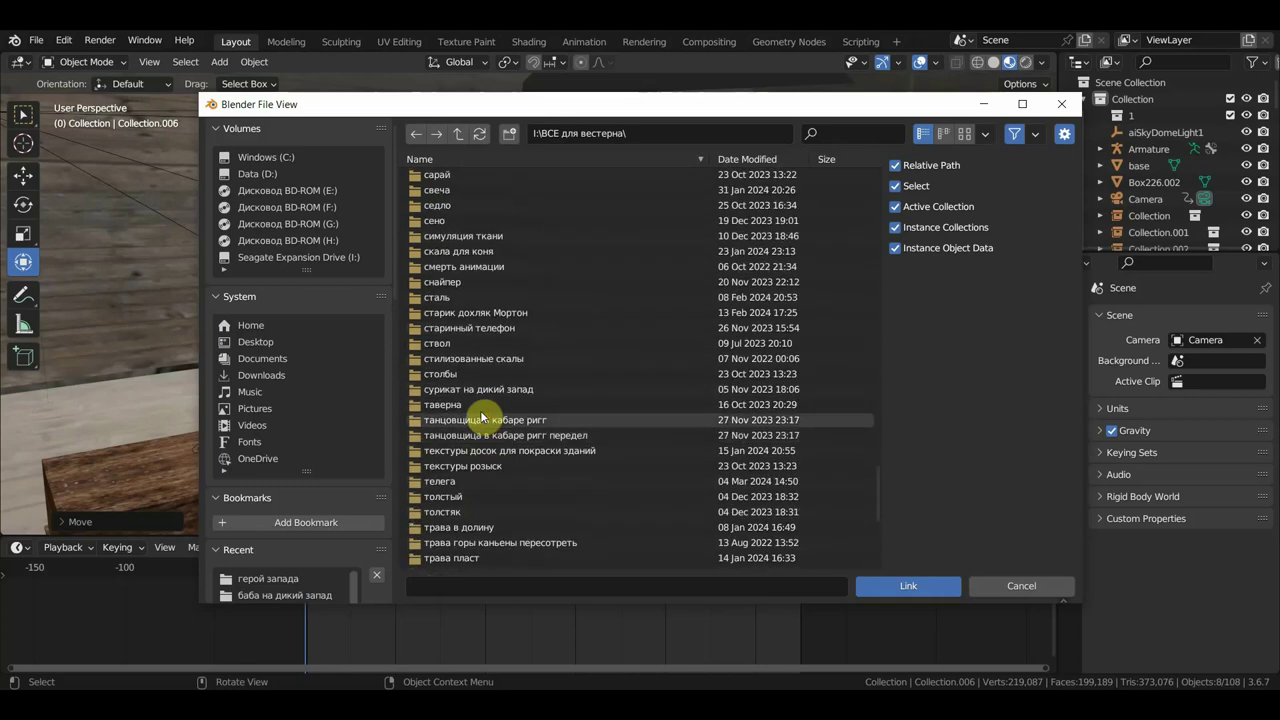
{"action": "scroll", "coordinate": [481, 416], "scroll_direction": "up", "scroll_amount": 2}
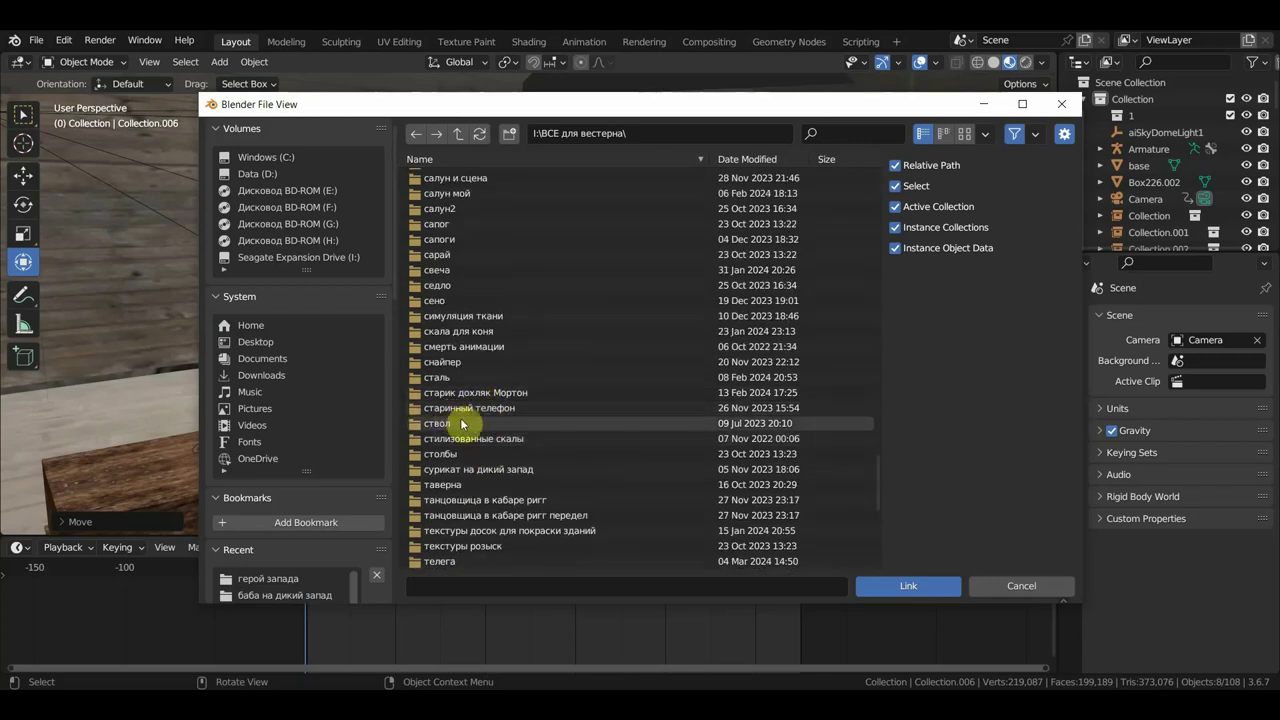
{"action": "scroll", "coordinate": [454, 397], "scroll_direction": "up", "scroll_amount": 2}
{"action": "scroll", "coordinate": [456, 395], "scroll_direction": "up", "scroll_amount": 2}
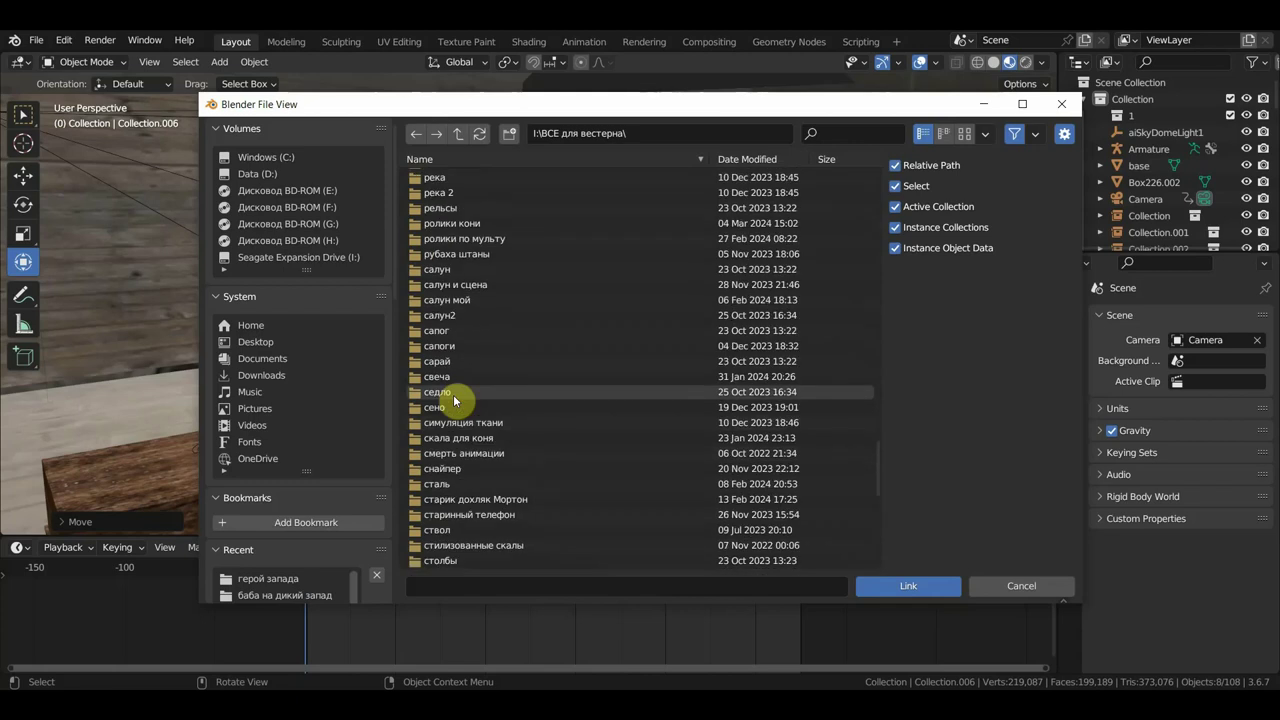
{"action": "scroll", "coordinate": [458, 393], "scroll_direction": "up", "scroll_amount": 2}
{"action": "scroll", "coordinate": [462, 389], "scroll_direction": "up", "scroll_amount": 2}
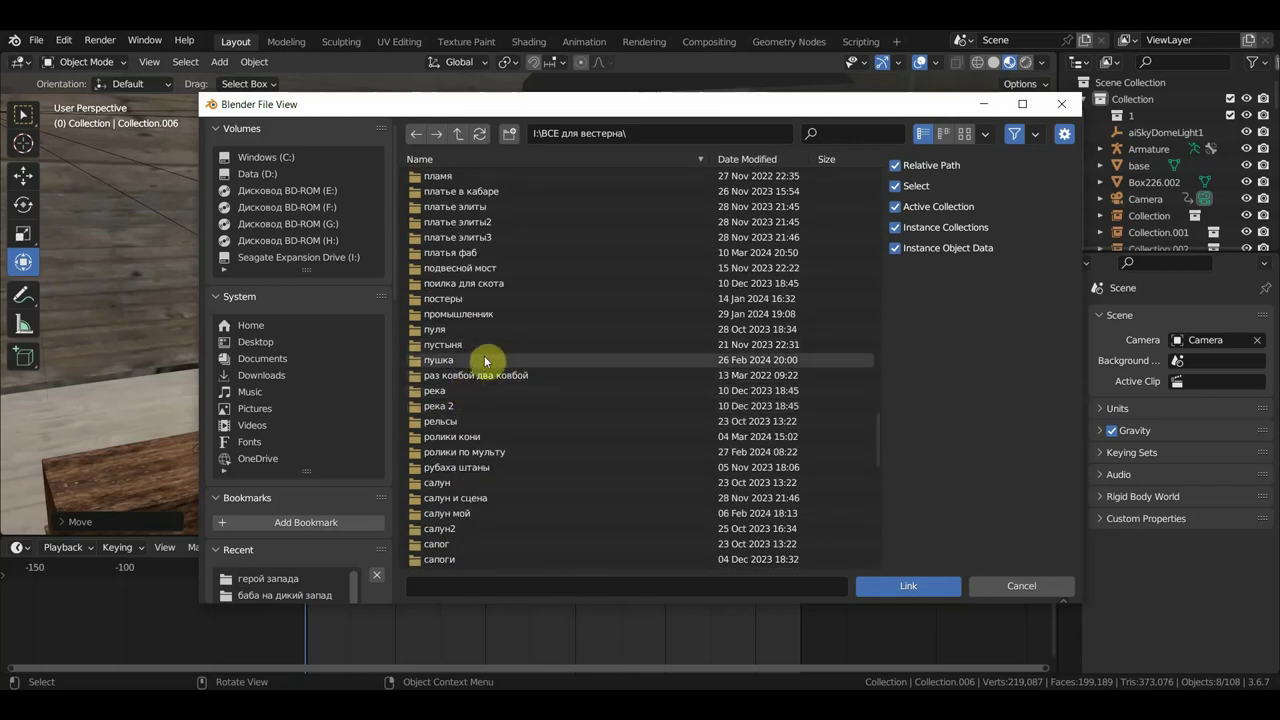
{"action": "scroll", "coordinate": [485, 360], "scroll_direction": "up", "scroll_amount": 2}
{"action": "scroll", "coordinate": [486, 362], "scroll_direction": "up", "scroll_amount": 3}
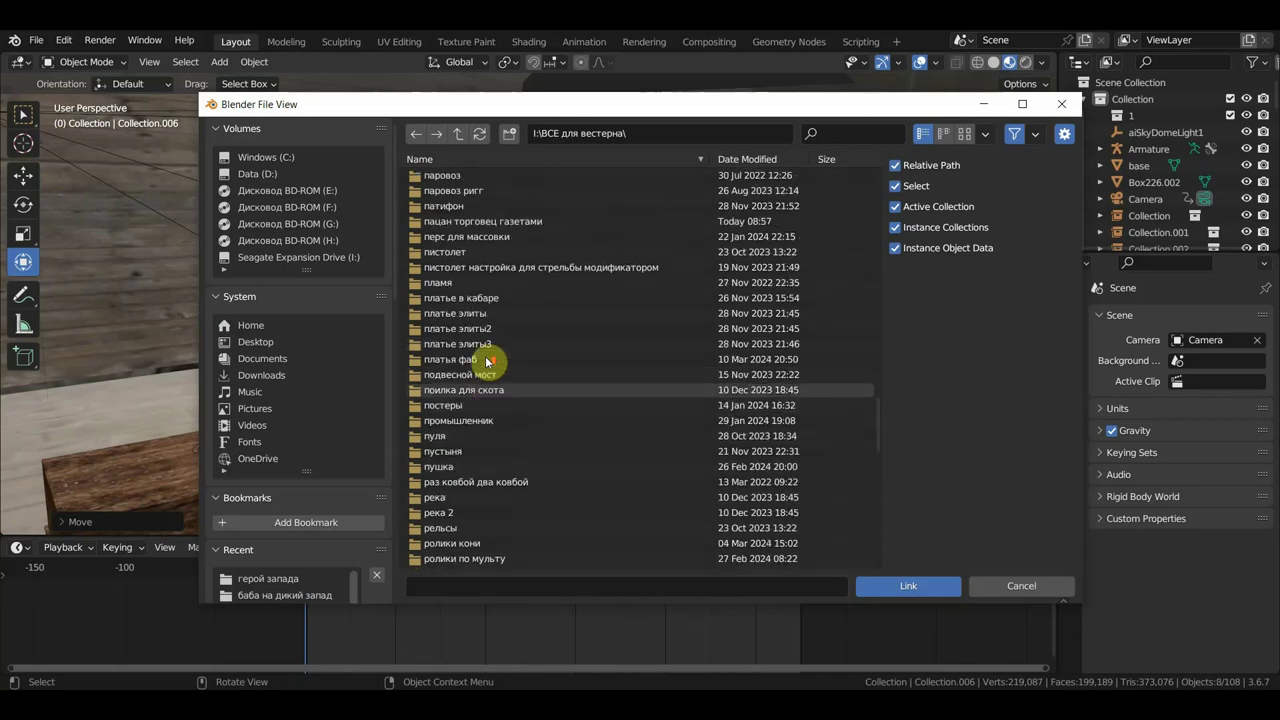
{"action": "scroll", "coordinate": [486, 362], "scroll_direction": "up", "scroll_amount": 4}
{"action": "scroll", "coordinate": [487, 361], "scroll_direction": "up", "scroll_amount": 3}
{"action": "scroll", "coordinate": [486, 361], "scroll_direction": "up", "scroll_amount": 4}
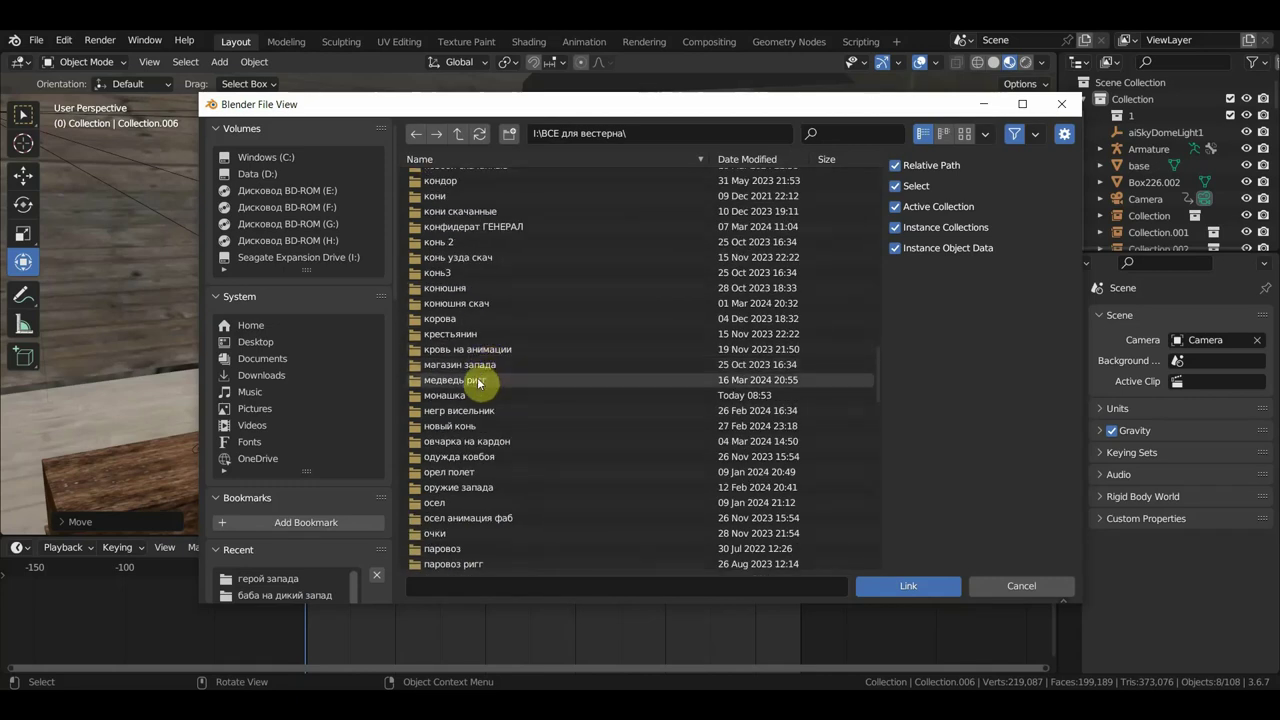
{"action": "scroll", "coordinate": [478, 400], "scroll_direction": "up", "scroll_amount": 2}
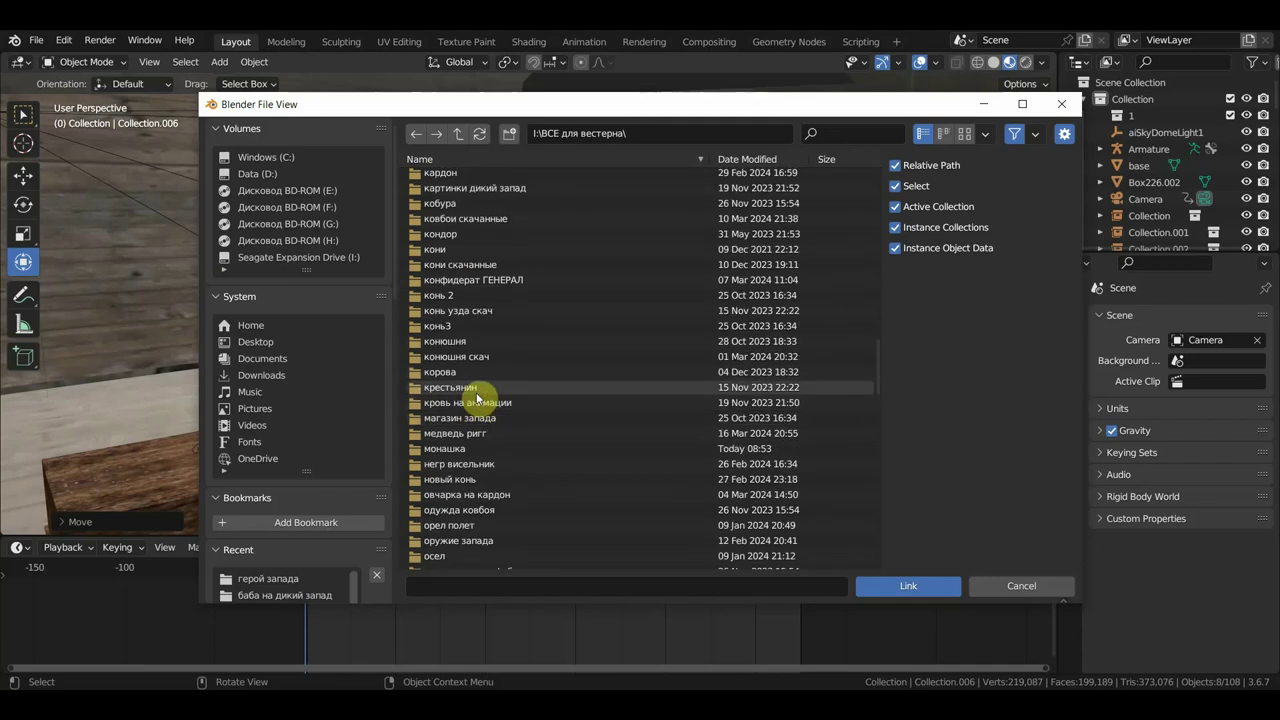
{"action": "scroll", "coordinate": [479, 393], "scroll_direction": "up", "scroll_amount": 1}
{"action": "scroll", "coordinate": [484, 391], "scroll_direction": "up", "scroll_amount": 2}
{"action": "scroll", "coordinate": [485, 389], "scroll_direction": "up", "scroll_amount": 1}
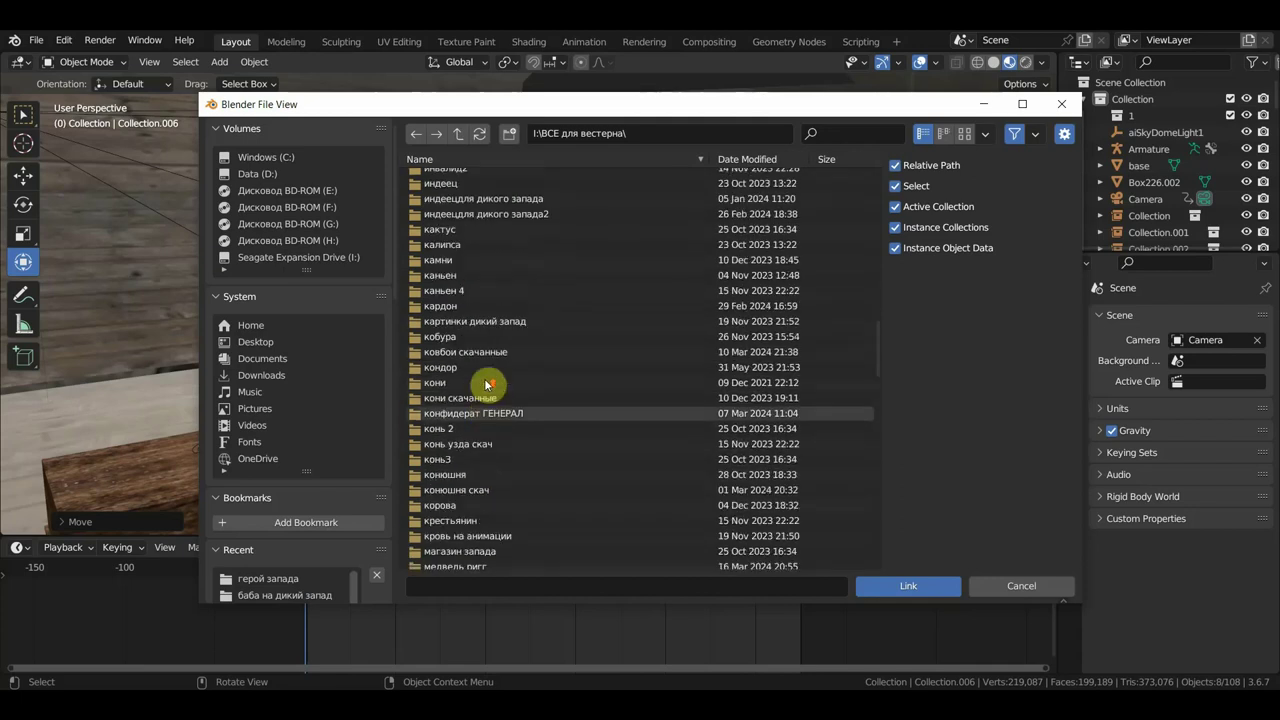
{"action": "scroll", "coordinate": [486, 385], "scroll_direction": "up", "scroll_amount": 2}
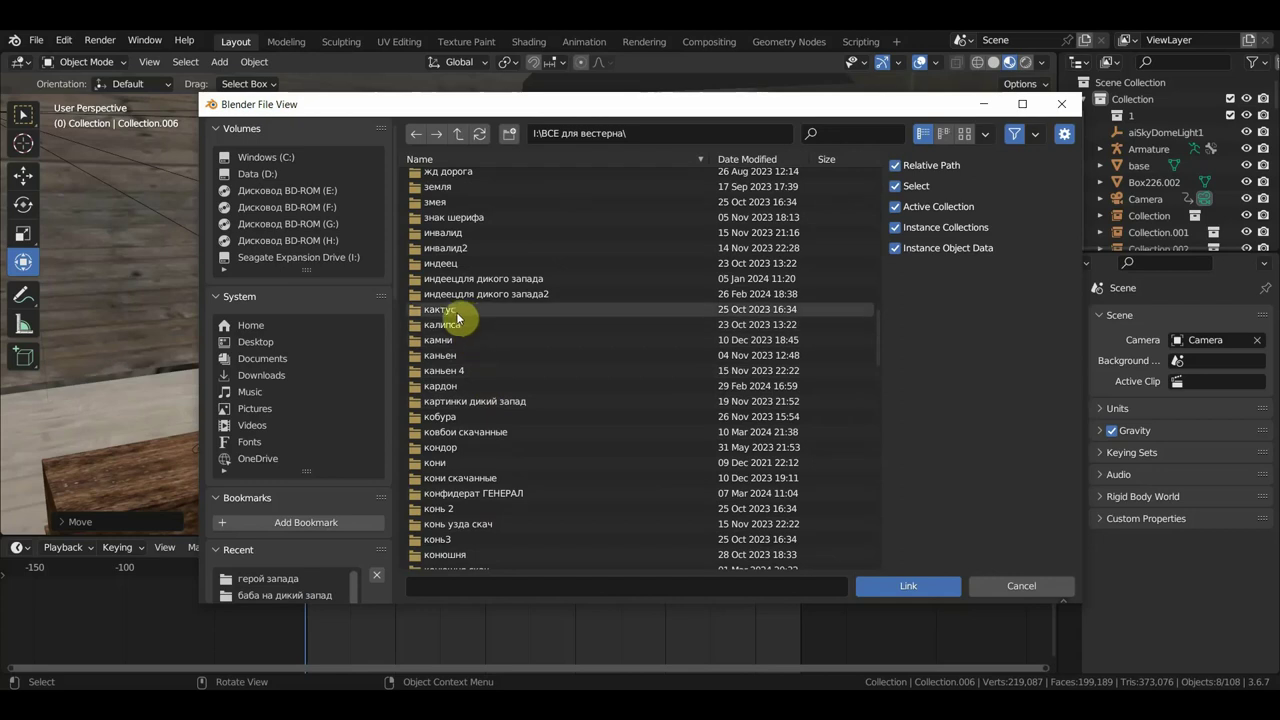
{"action": "scroll", "coordinate": [456, 301], "scroll_direction": "up", "scroll_amount": 1}
{"action": "scroll", "coordinate": [455, 301], "scroll_direction": "up", "scroll_amount": 2}
{"action": "scroll", "coordinate": [456, 302], "scroll_direction": "up", "scroll_amount": 3}
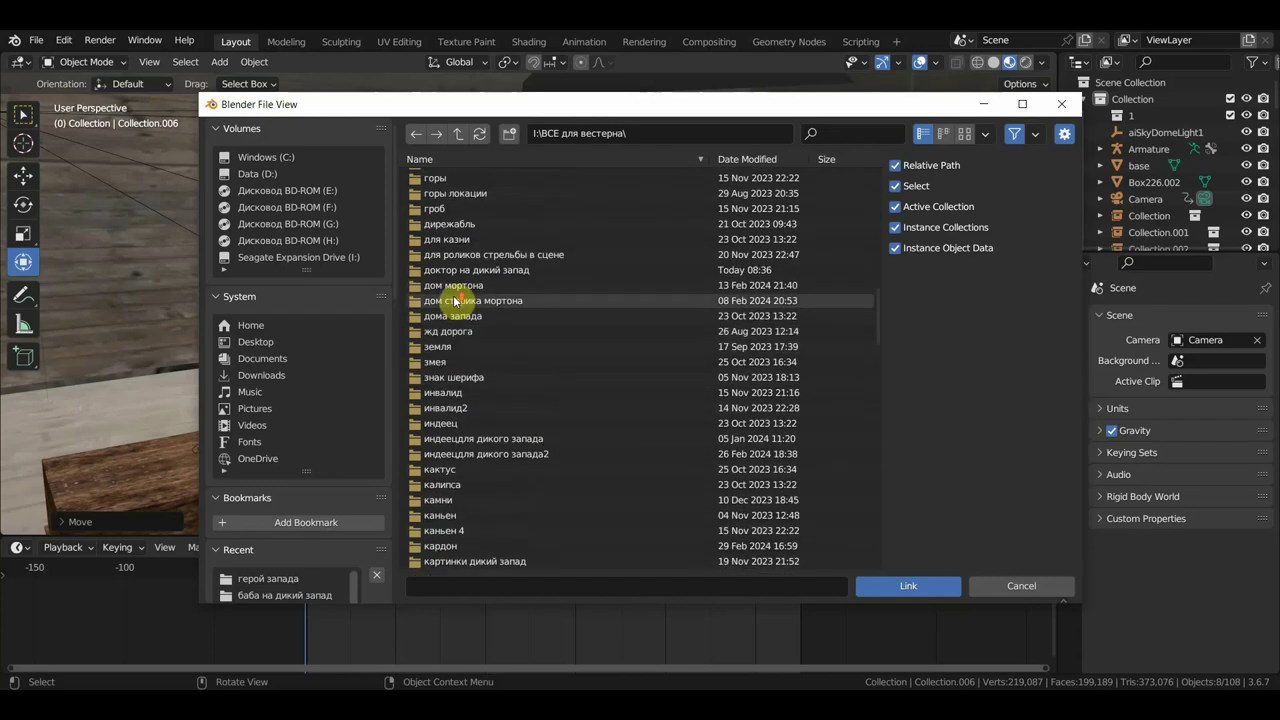
{"action": "scroll", "coordinate": [456, 302], "scroll_direction": "up", "scroll_amount": 2}
{"action": "scroll", "coordinate": [455, 302], "scroll_direction": "up", "scroll_amount": 2}
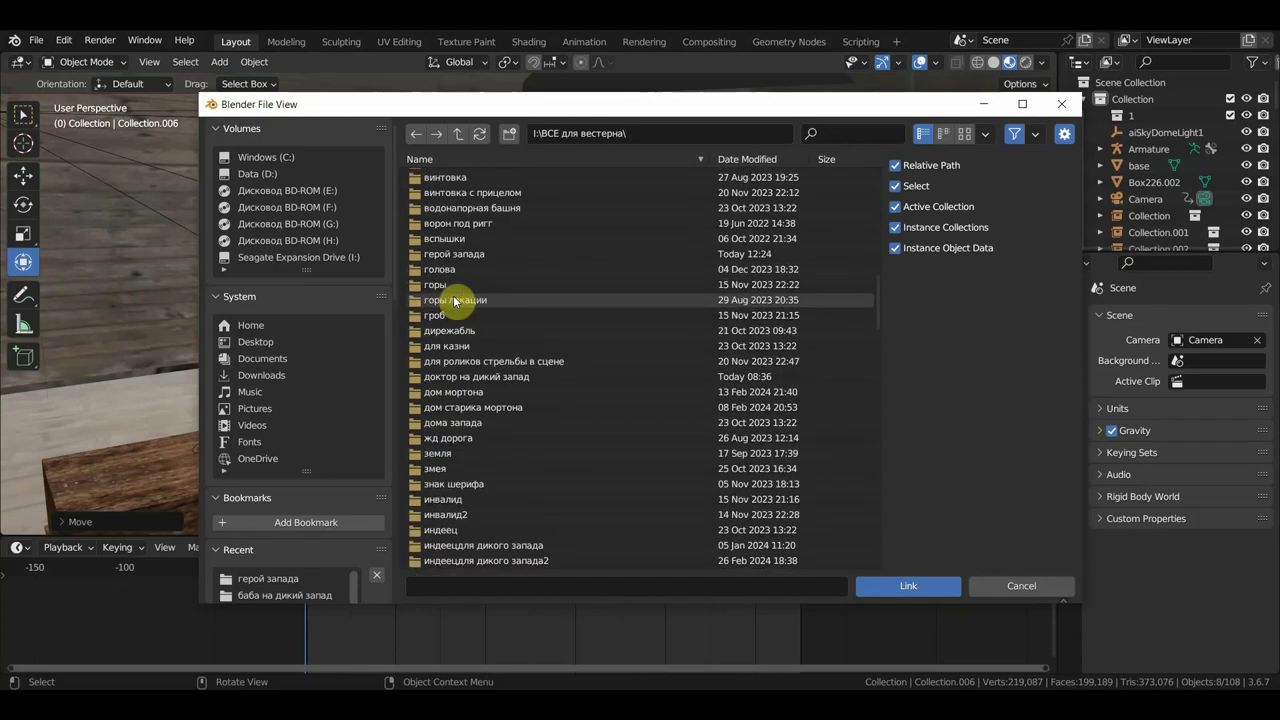
{"action": "scroll", "coordinate": [456, 302], "scroll_direction": "down", "scroll_amount": 3}
{"action": "scroll", "coordinate": [460, 320], "scroll_direction": "down", "scroll_amount": 4}
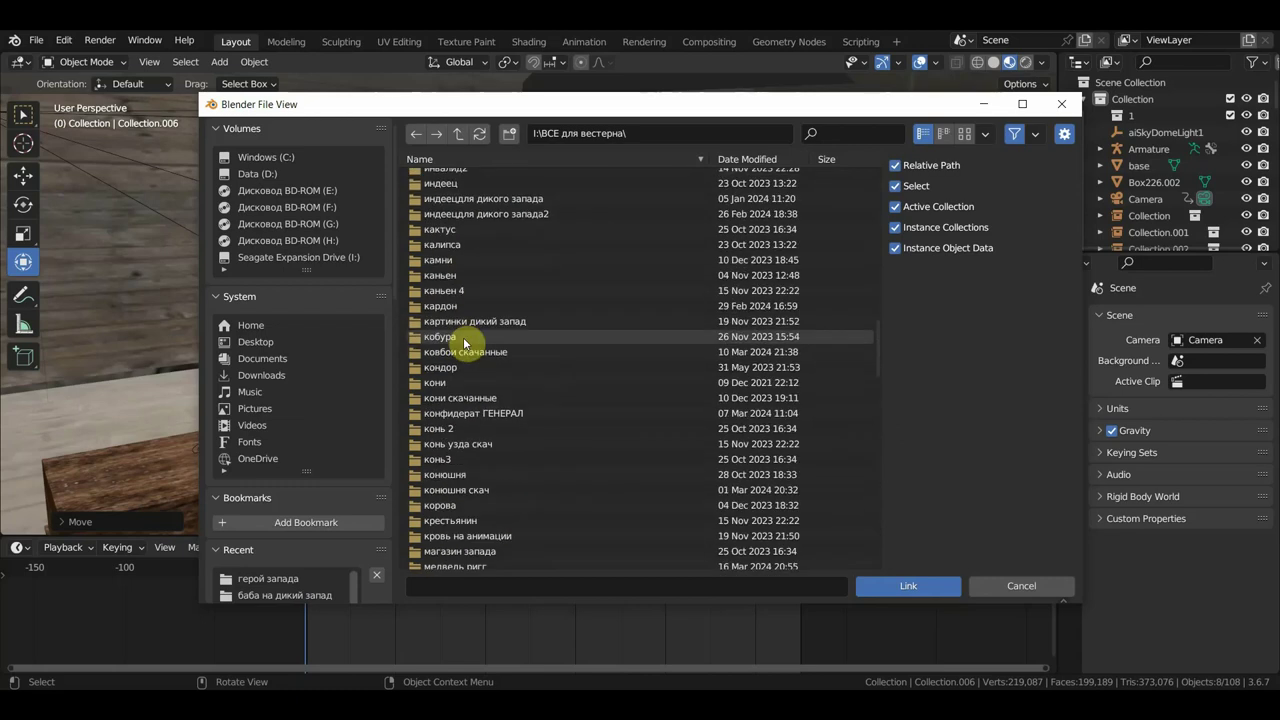
{"action": "scroll", "coordinate": [465, 340], "scroll_direction": "down", "scroll_amount": 3}
{"action": "scroll", "coordinate": [467, 354], "scroll_direction": "down", "scroll_amount": 3}
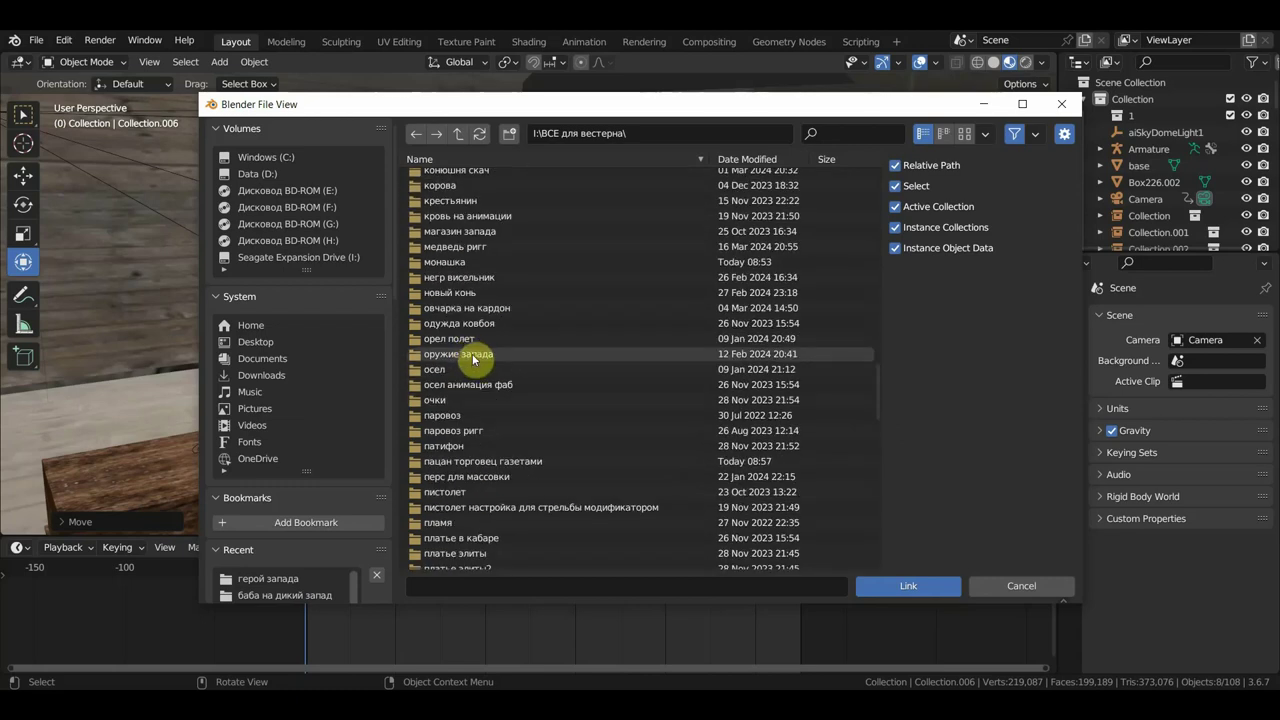
{"action": "scroll", "coordinate": [474, 360], "scroll_direction": "down", "scroll_amount": 1}
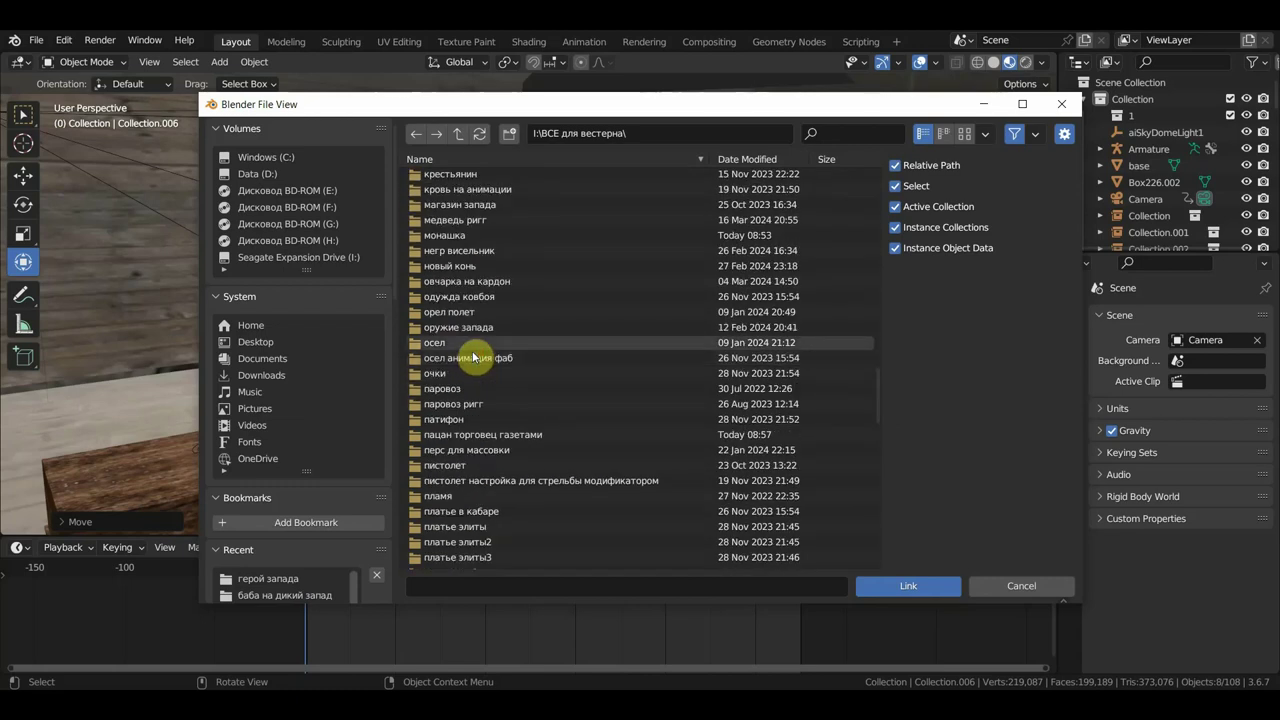
{"action": "left_click", "coordinate": [1067, 106]}
- Start opening another blend file, skipping the save prompt
{"action": "left_click", "coordinate": [40, 40]}
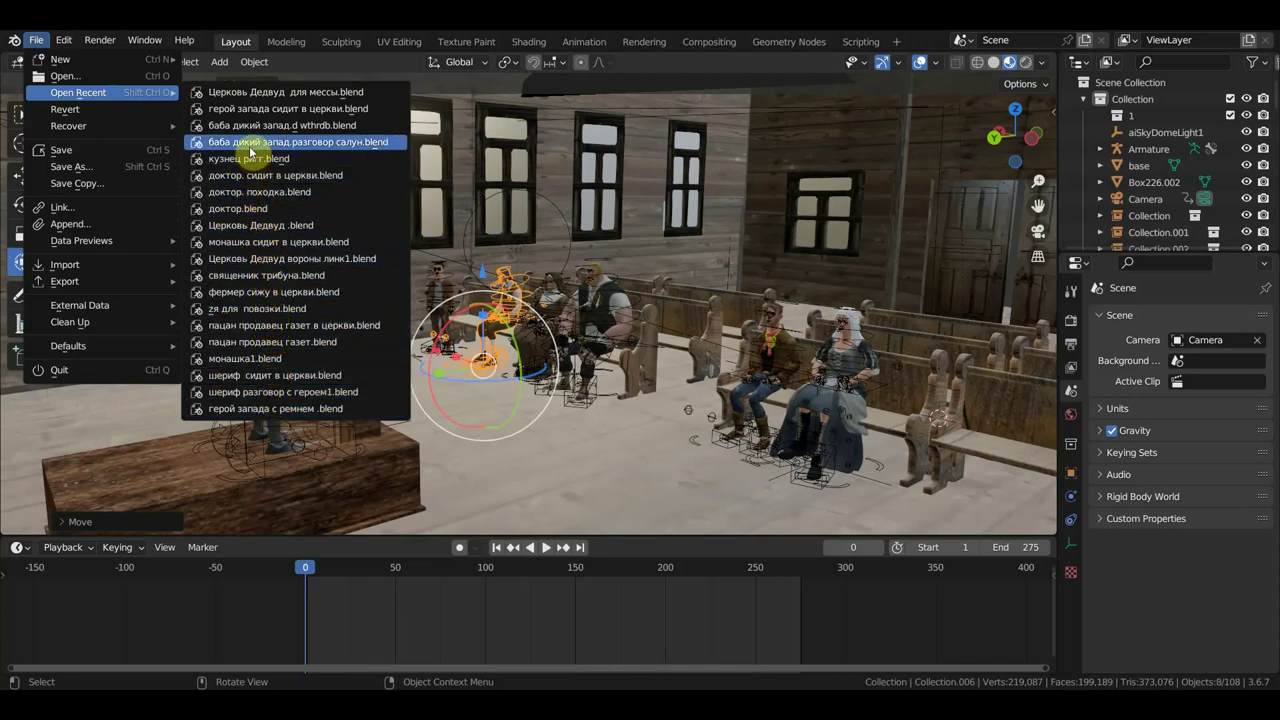
{"action": "mouse_move", "coordinate": [78, 92]}
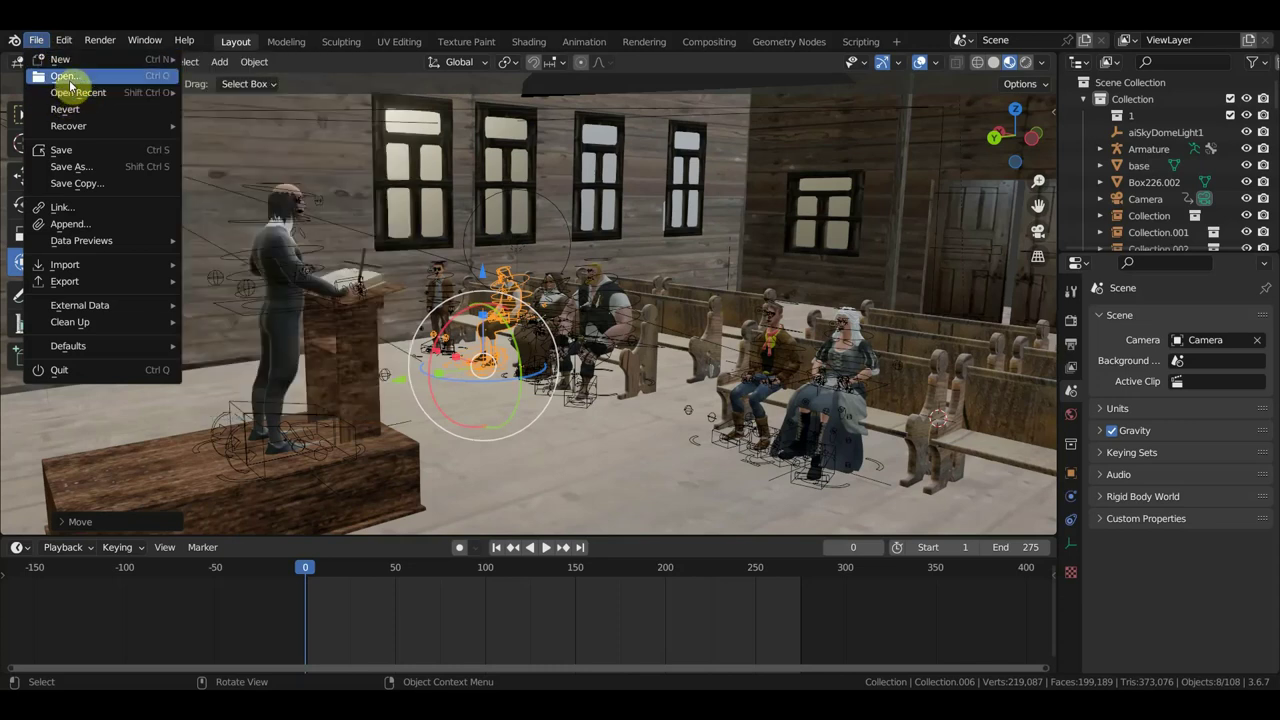
{"action": "left_click", "coordinate": [65, 78]}
{"action": "left_click", "coordinate": [631, 386]}
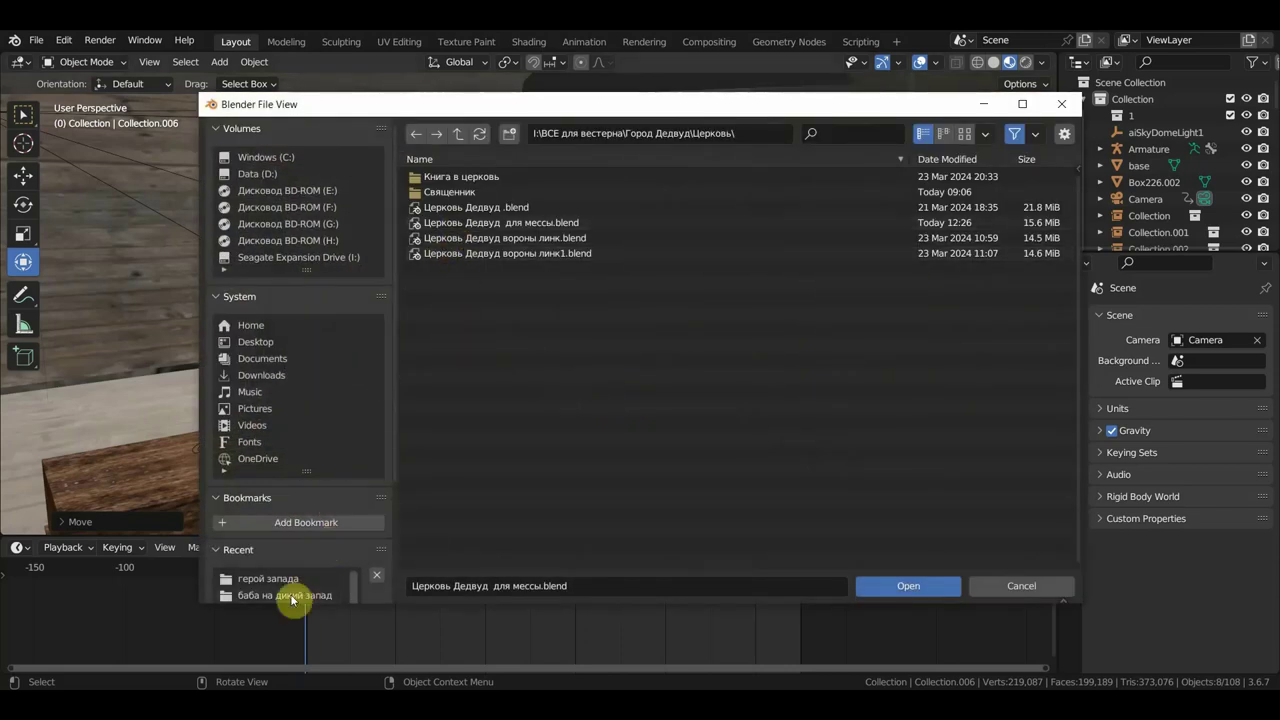
- Browse the Seagate Expansion Drive (I:) into the ВСЕ для вестерна folder
{"action": "left_click", "coordinate": [302, 252]}
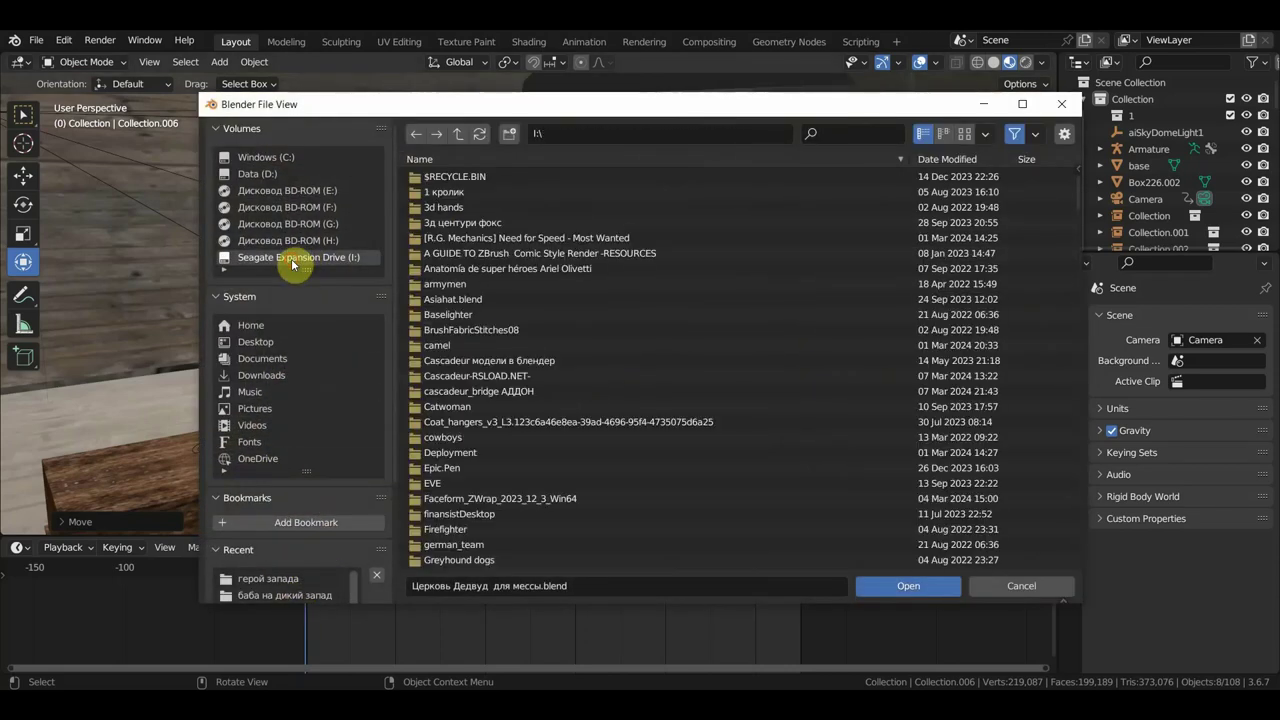
{"action": "scroll", "coordinate": [523, 466], "scroll_direction": "down", "scroll_amount": 3}
{"action": "scroll", "coordinate": [529, 477], "scroll_direction": "down", "scroll_amount": 5}
{"action": "scroll", "coordinate": [515, 473], "scroll_direction": "down", "scroll_amount": 5}
{"action": "scroll", "coordinate": [518, 471], "scroll_direction": "down", "scroll_amount": 5}
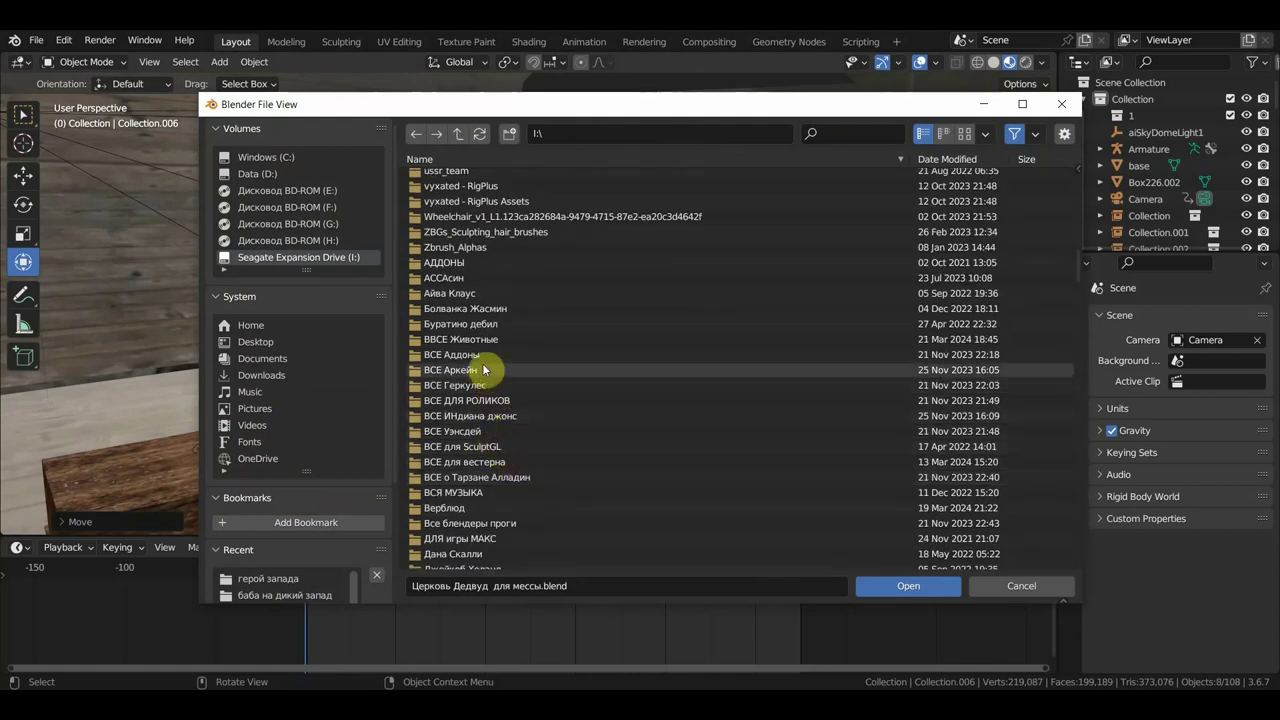
{"action": "double_click", "coordinate": [486, 461]}
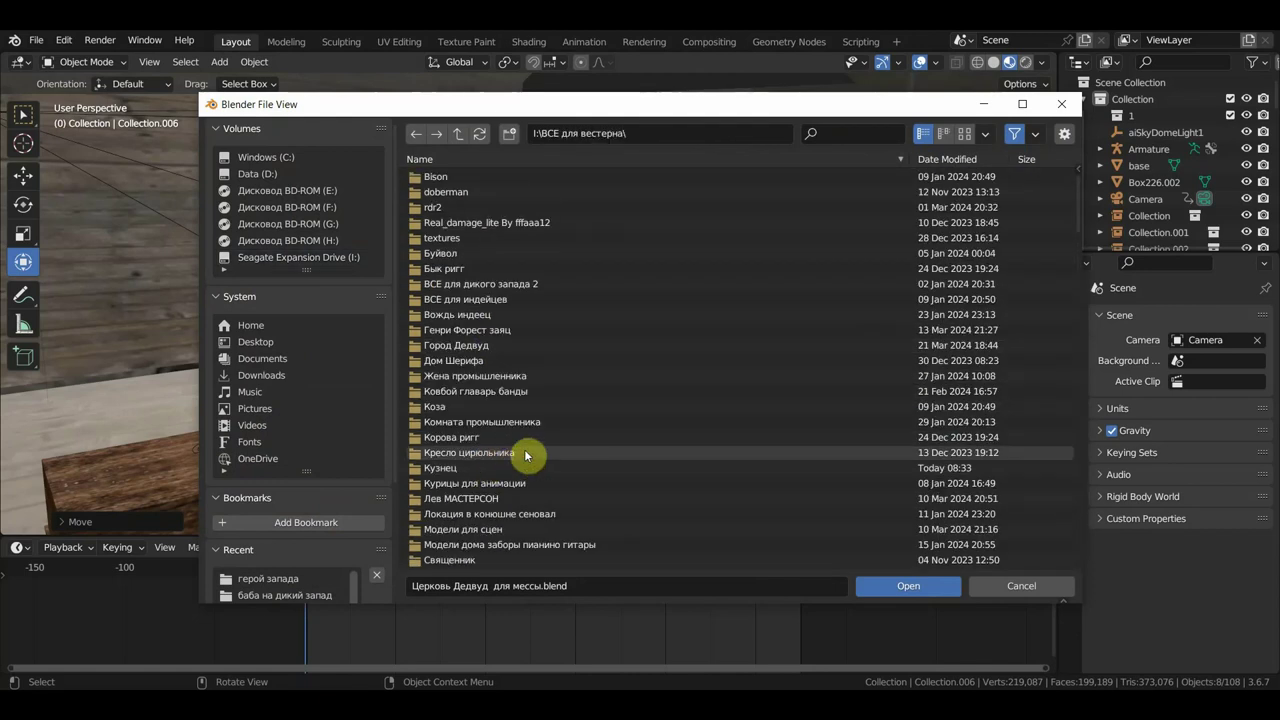
- Scroll down the folder list to Цирюльник and enter it
{"action": "scroll", "coordinate": [1078, 237], "scroll_direction": "down", "scroll_amount": 3}
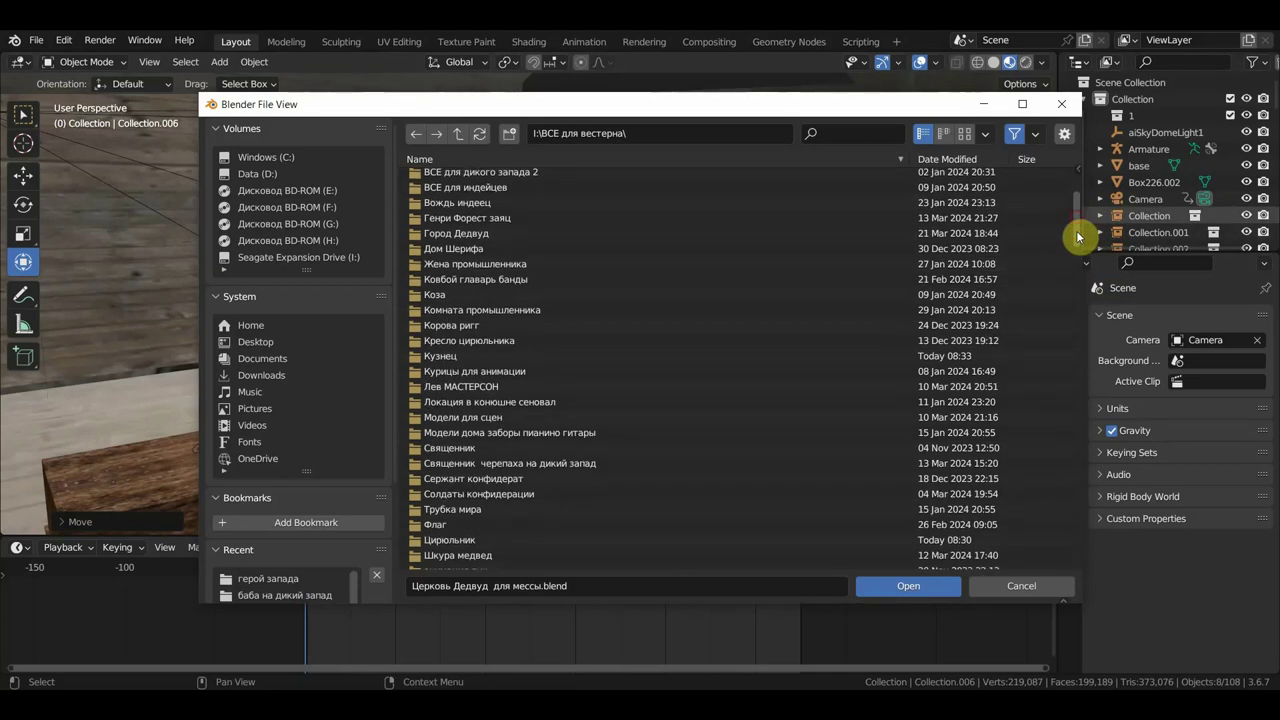
{"action": "scroll", "coordinate": [1078, 237], "scroll_direction": "down", "scroll_amount": 1}
{"action": "scroll", "coordinate": [1078, 240], "scroll_direction": "down", "scroll_amount": 1}
{"action": "scroll", "coordinate": [1078, 245], "scroll_direction": "down", "scroll_amount": 1}
{"action": "scroll", "coordinate": [1078, 250], "scroll_direction": "down", "scroll_amount": 1}
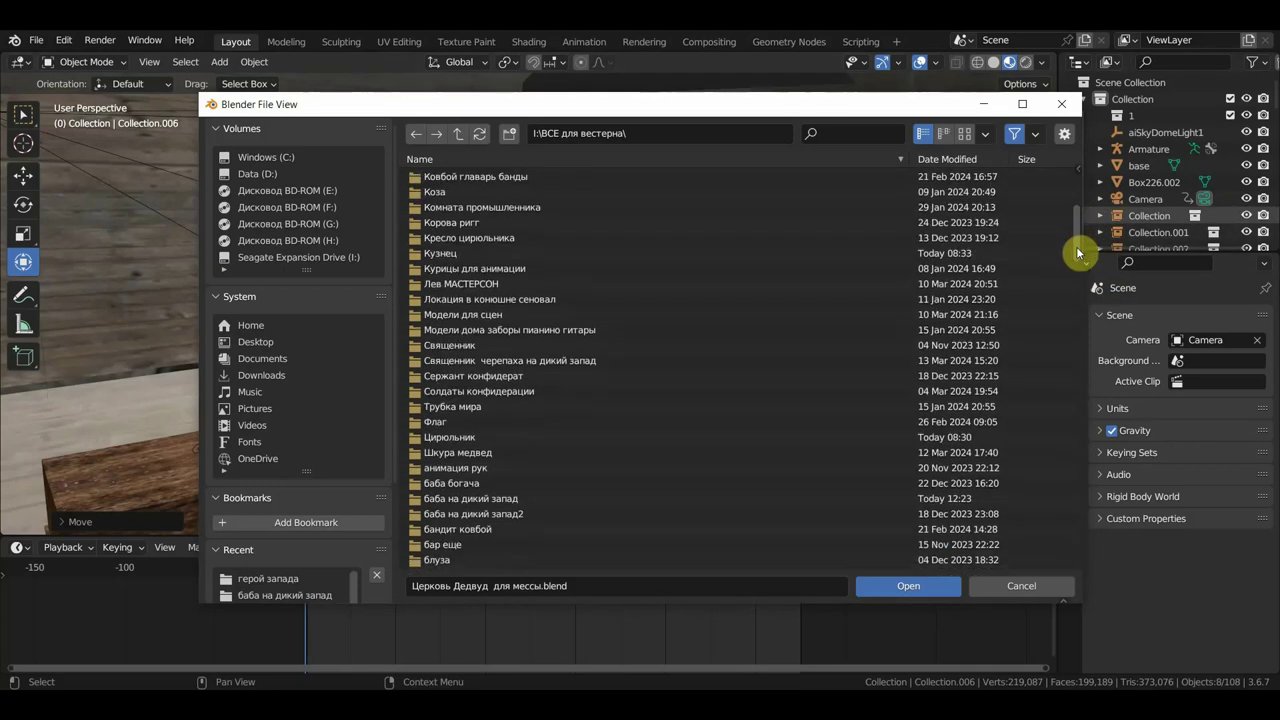
{"action": "scroll", "coordinate": [1078, 252], "scroll_direction": "down", "scroll_amount": 1}
{"action": "scroll", "coordinate": [1078, 252], "scroll_direction": "down", "scroll_amount": 1}
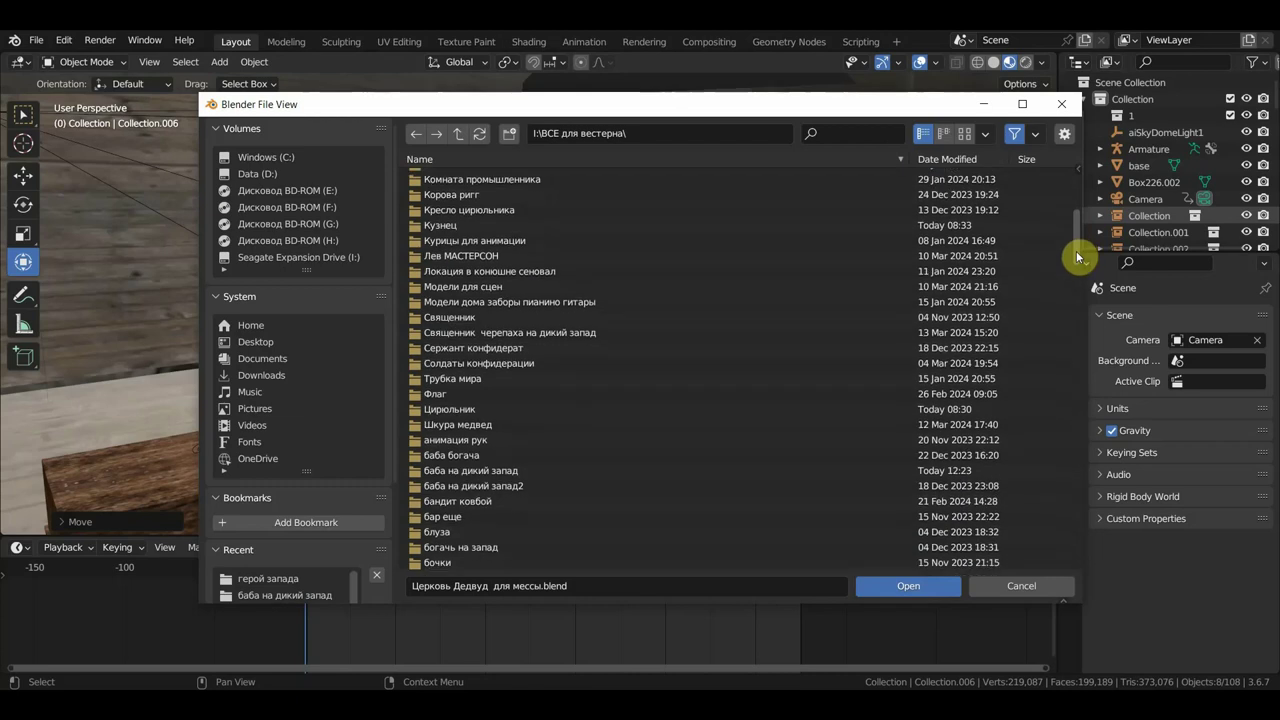
{"action": "scroll", "coordinate": [1077, 260], "scroll_direction": "down", "scroll_amount": 1}
{"action": "scroll", "coordinate": [1077, 268], "scroll_direction": "down", "scroll_amount": 3}
{"action": "scroll", "coordinate": [1074, 280], "scroll_direction": "down", "scroll_amount": 3}
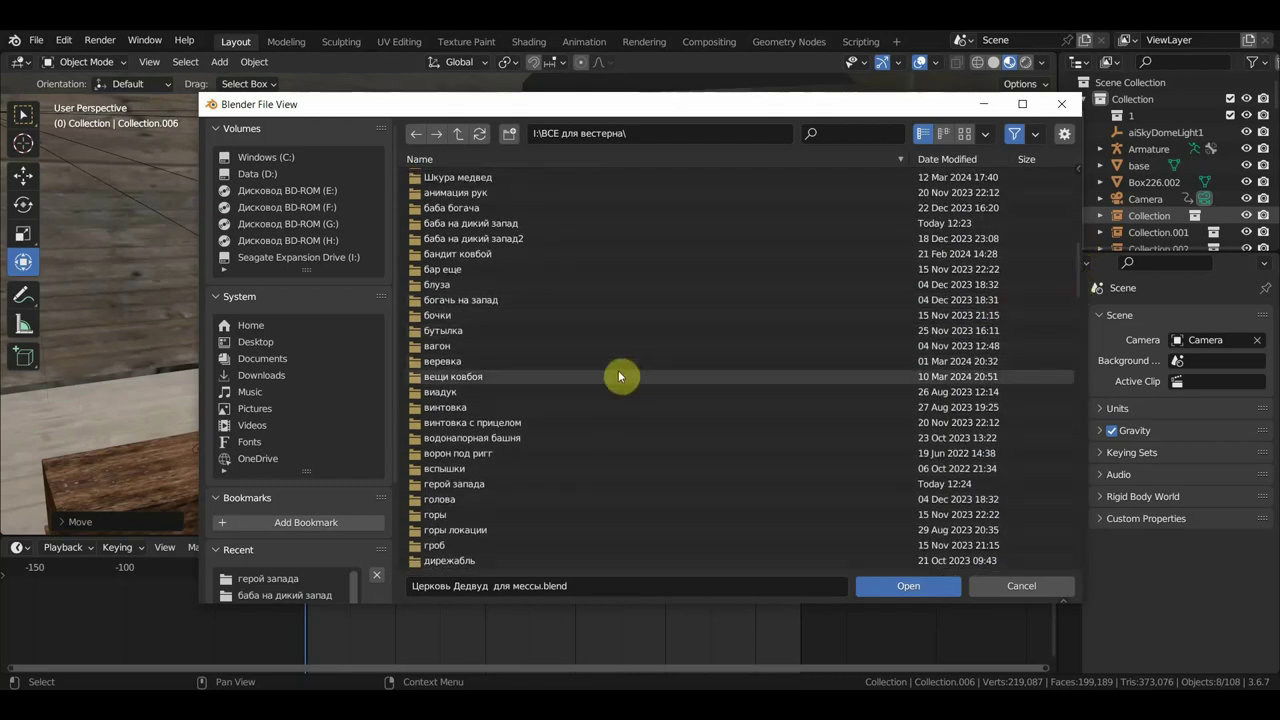
{"action": "scroll", "coordinate": [591, 396], "scroll_direction": "down", "scroll_amount": 3}
{"action": "scroll", "coordinate": [527, 402], "scroll_direction": "down", "scroll_amount": 6}
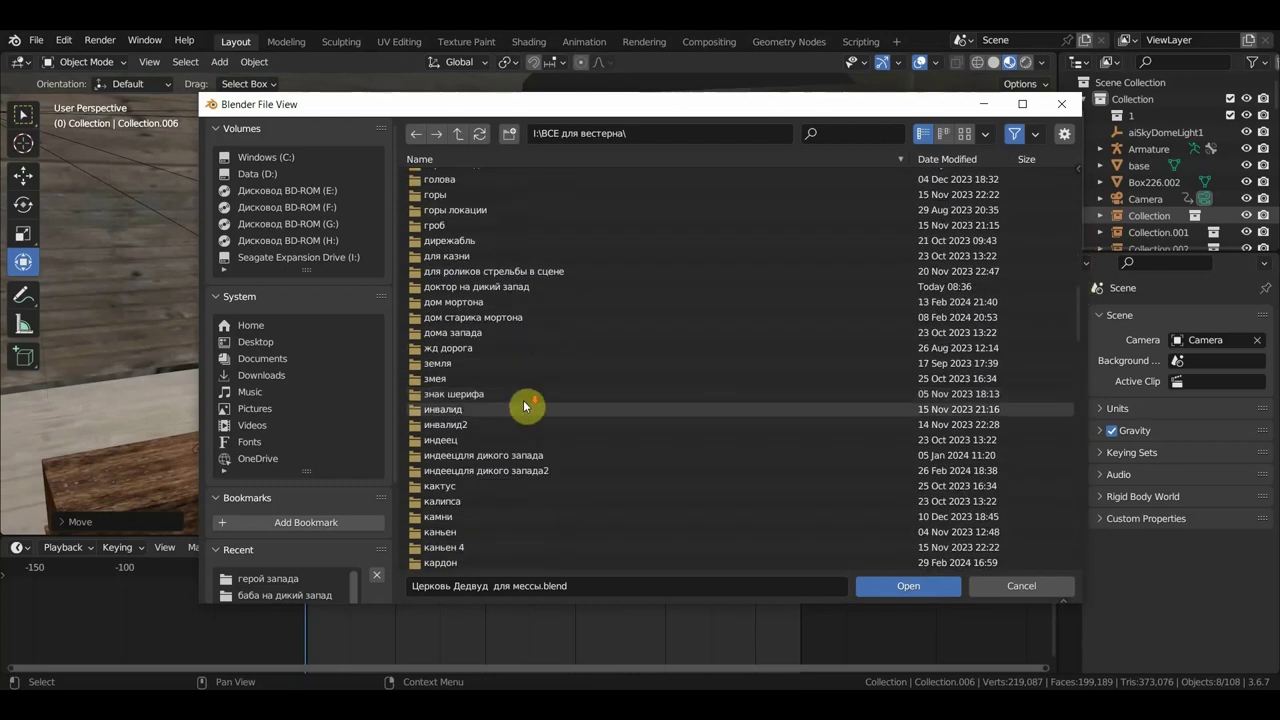
{"action": "scroll", "coordinate": [516, 407], "scroll_direction": "down", "scroll_amount": 3}
{"action": "scroll", "coordinate": [516, 405], "scroll_direction": "down", "scroll_amount": 4}
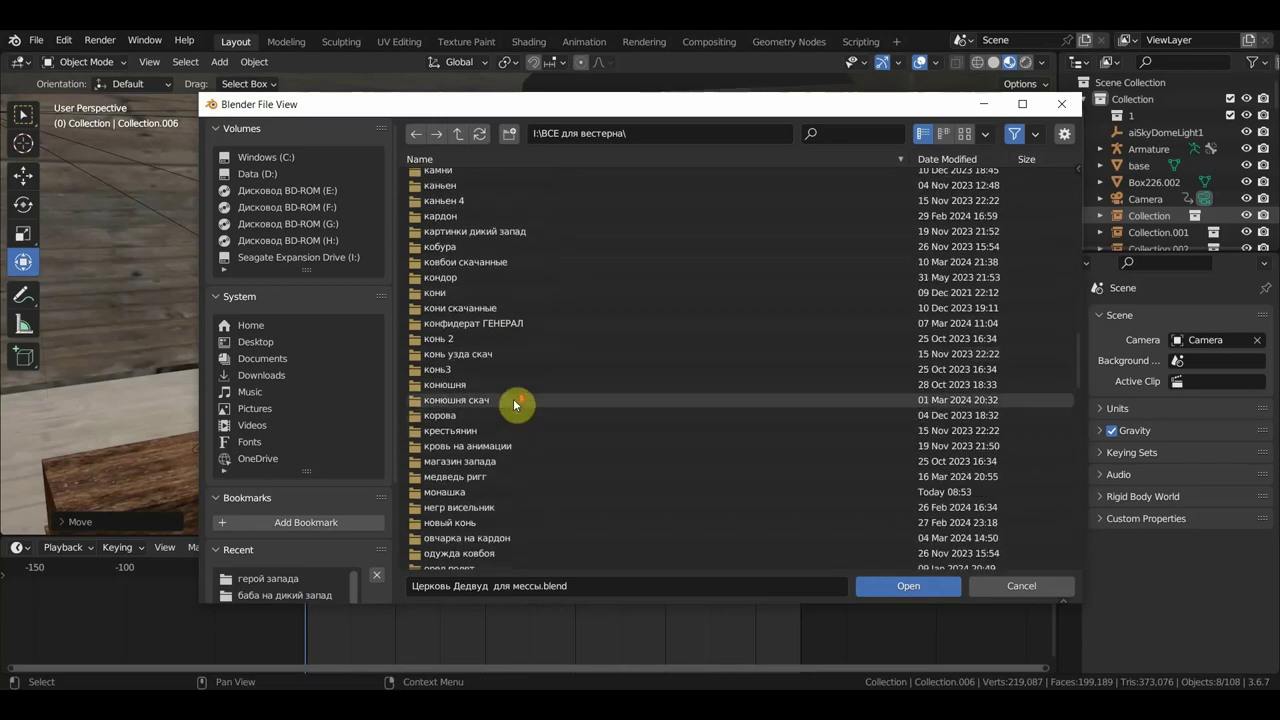
{"action": "scroll", "coordinate": [516, 403], "scroll_direction": "down", "scroll_amount": 1}
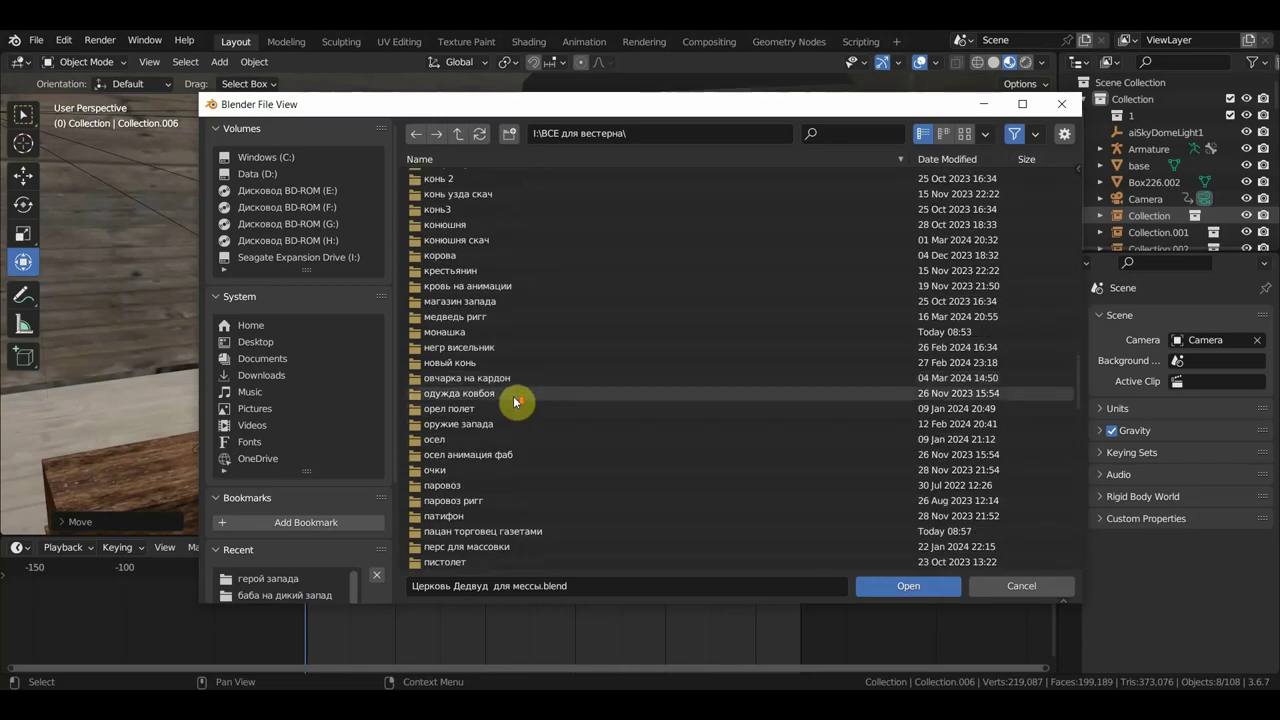
{"action": "scroll", "coordinate": [518, 405], "scroll_direction": "down", "scroll_amount": 2}
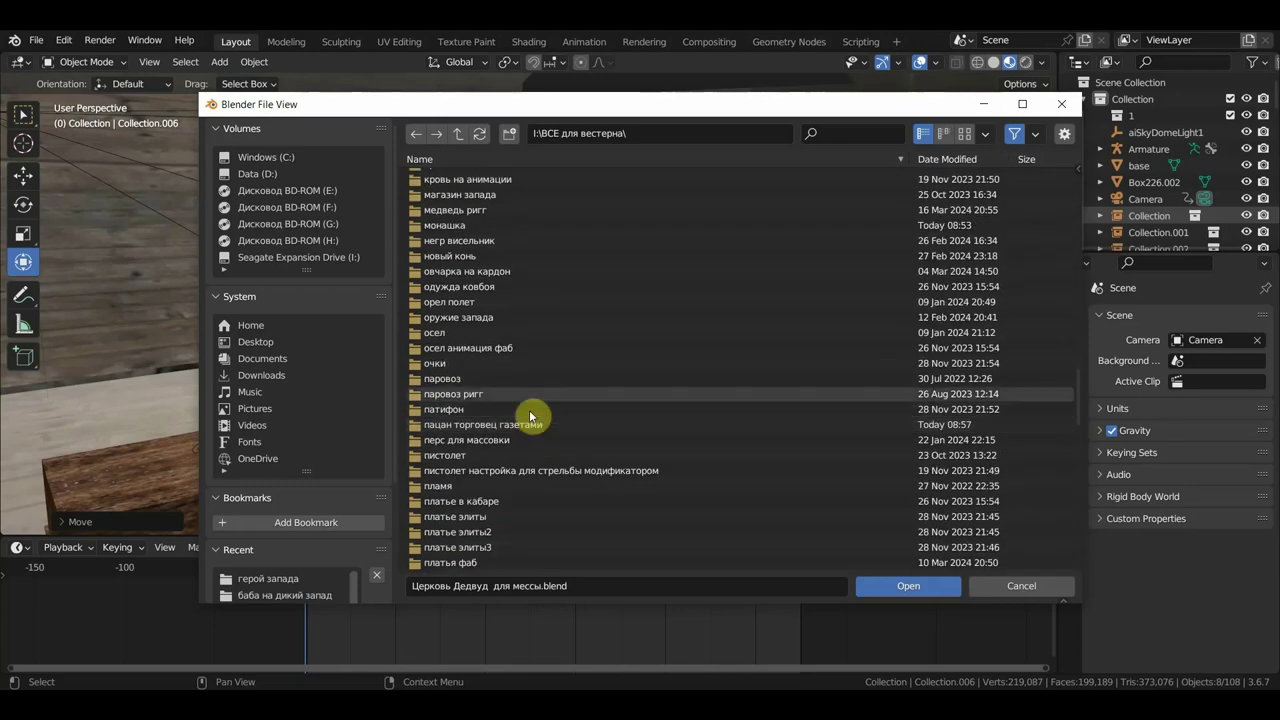
{"action": "scroll", "coordinate": [522, 392], "scroll_direction": "up", "scroll_amount": 1}
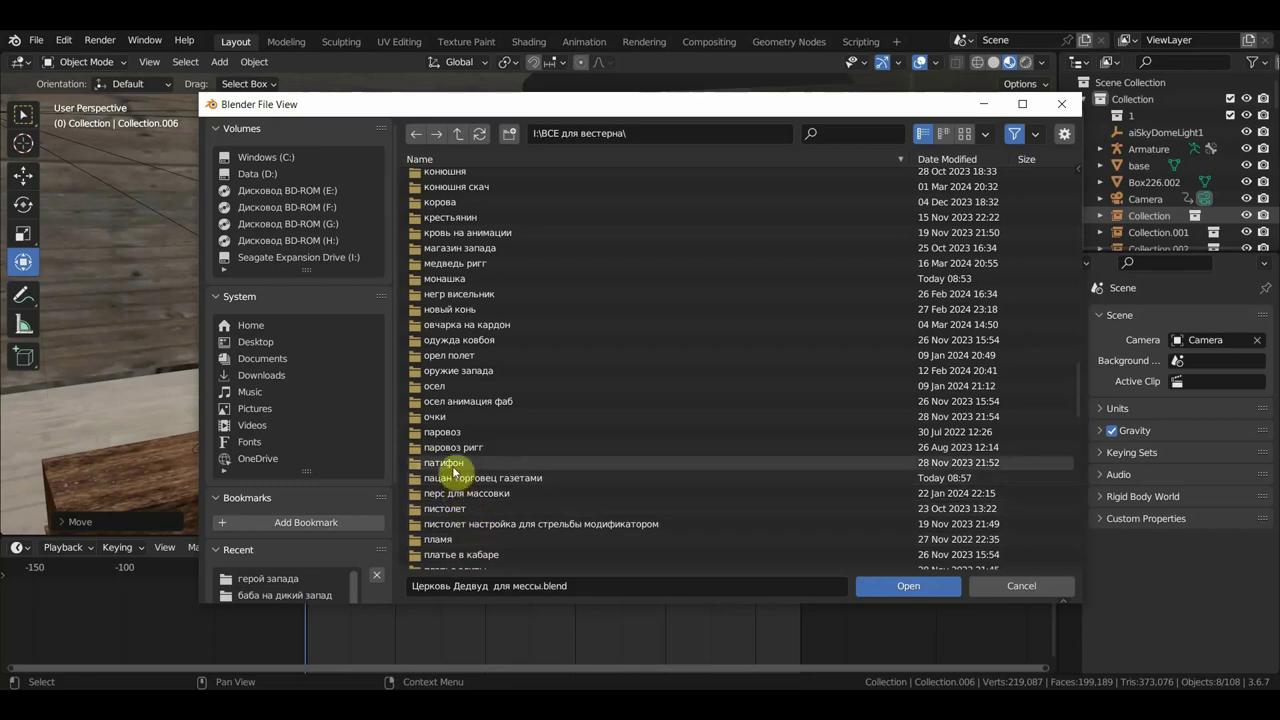
{"action": "scroll", "coordinate": [464, 470], "scroll_direction": "down", "scroll_amount": 4}
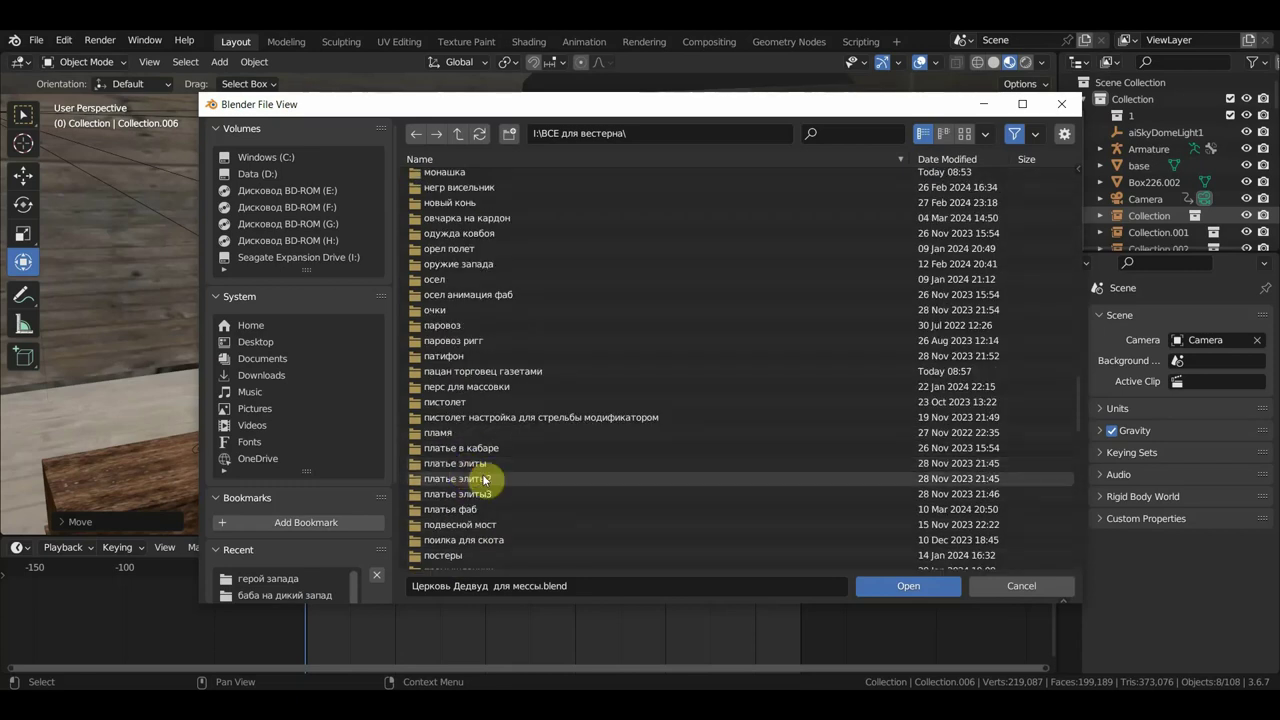
{"action": "scroll", "coordinate": [482, 519], "scroll_direction": "down", "scroll_amount": 1}
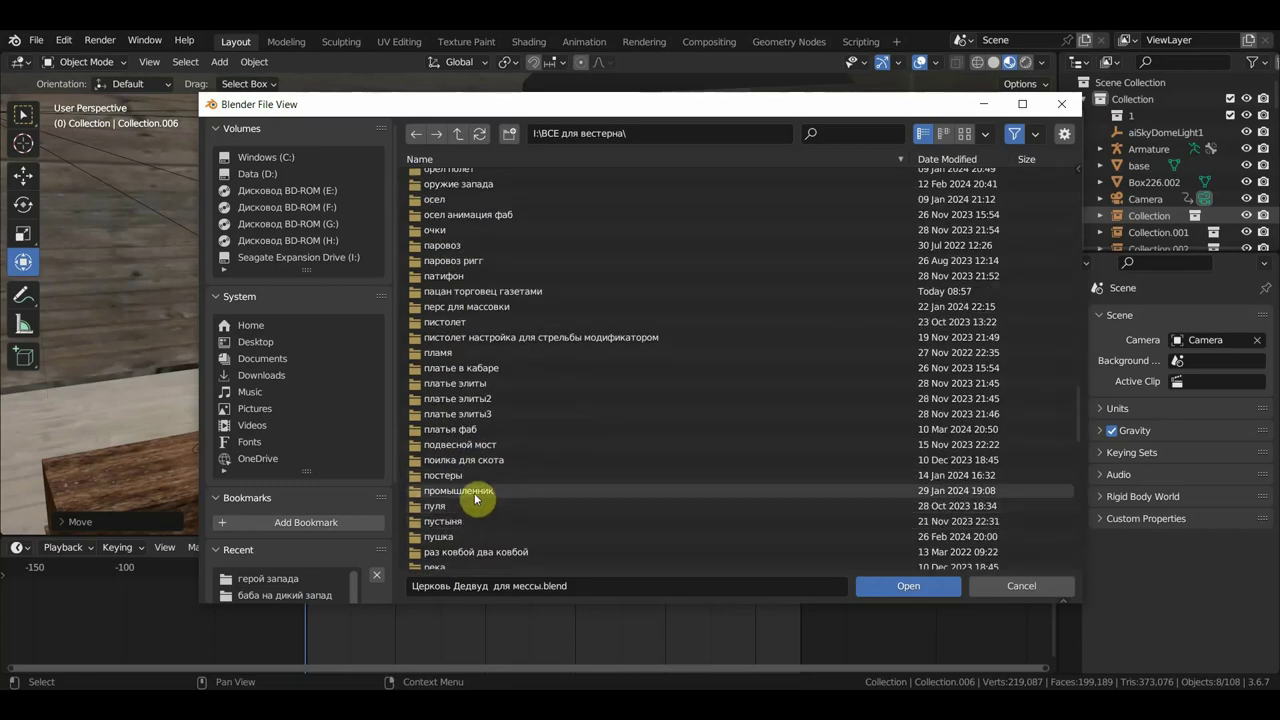
{"action": "scroll", "coordinate": [476, 484], "scroll_direction": "down", "scroll_amount": 3}
{"action": "scroll", "coordinate": [466, 440], "scroll_direction": "down", "scroll_amount": 3}
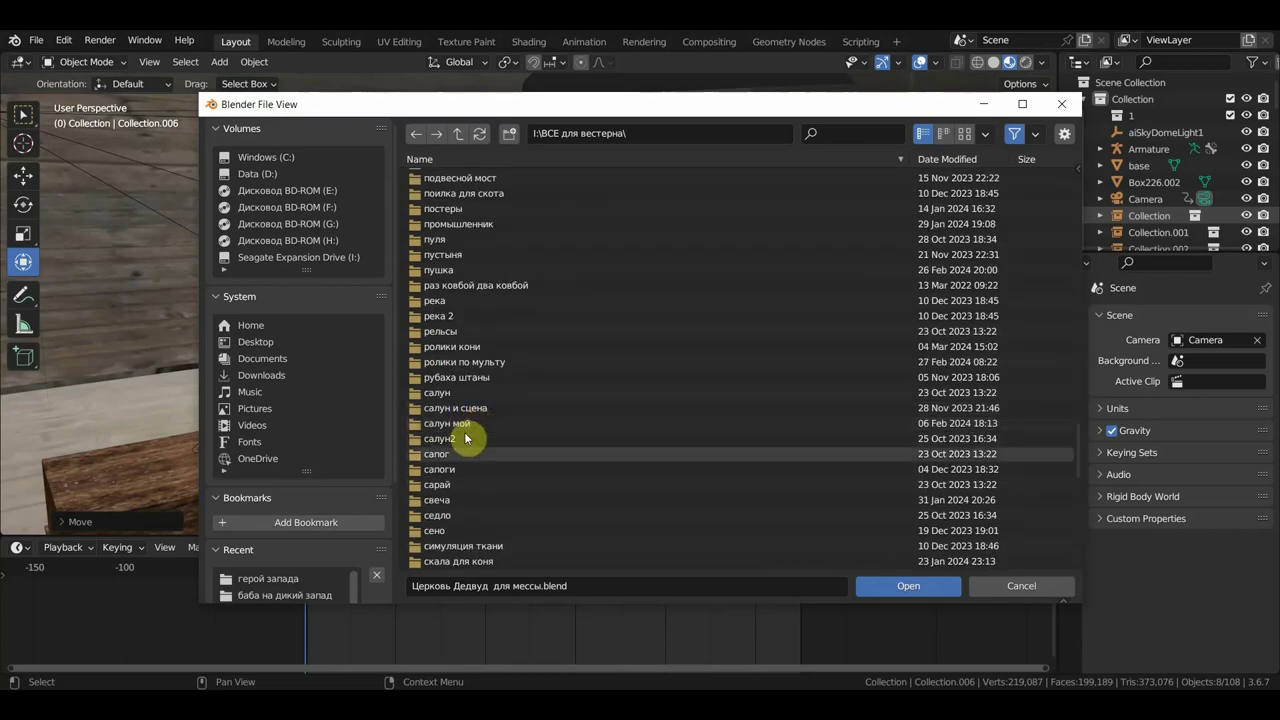
{"action": "scroll", "coordinate": [460, 470], "scroll_direction": "down", "scroll_amount": 3}
{"action": "scroll", "coordinate": [463, 473], "scroll_direction": "down", "scroll_amount": 3}
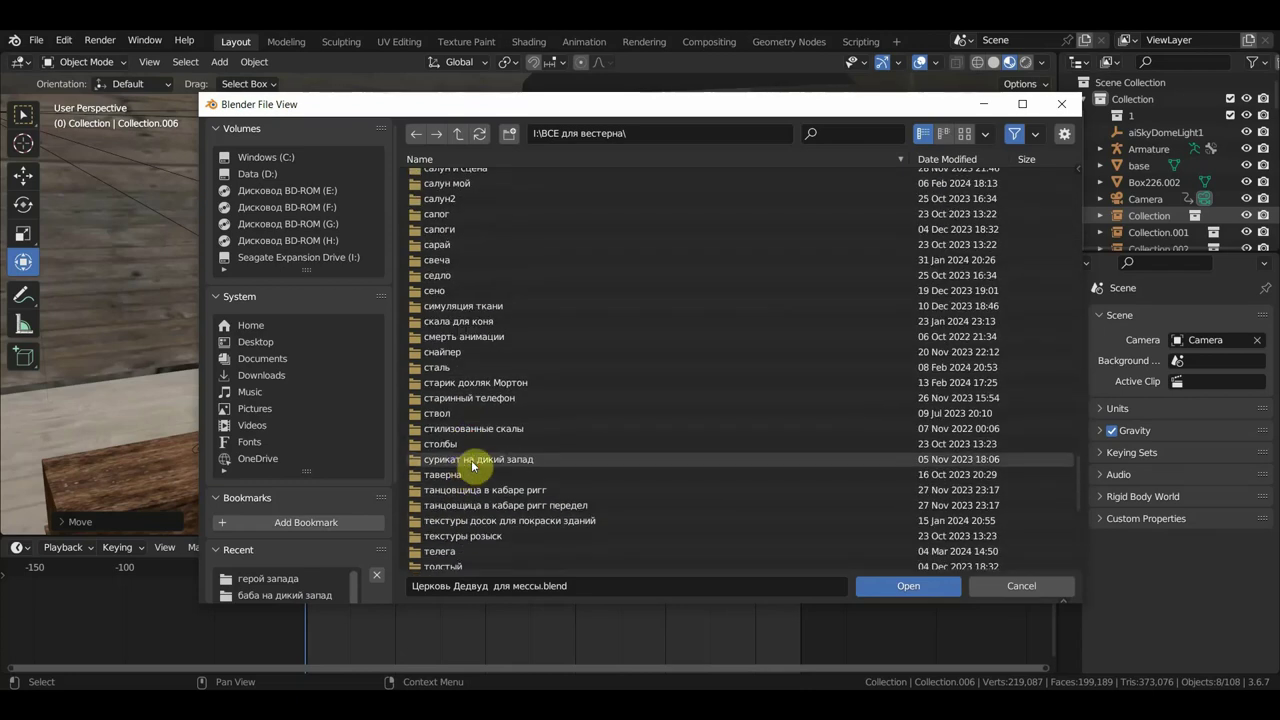
{"action": "scroll", "coordinate": [474, 463], "scroll_direction": "down", "scroll_amount": 3}
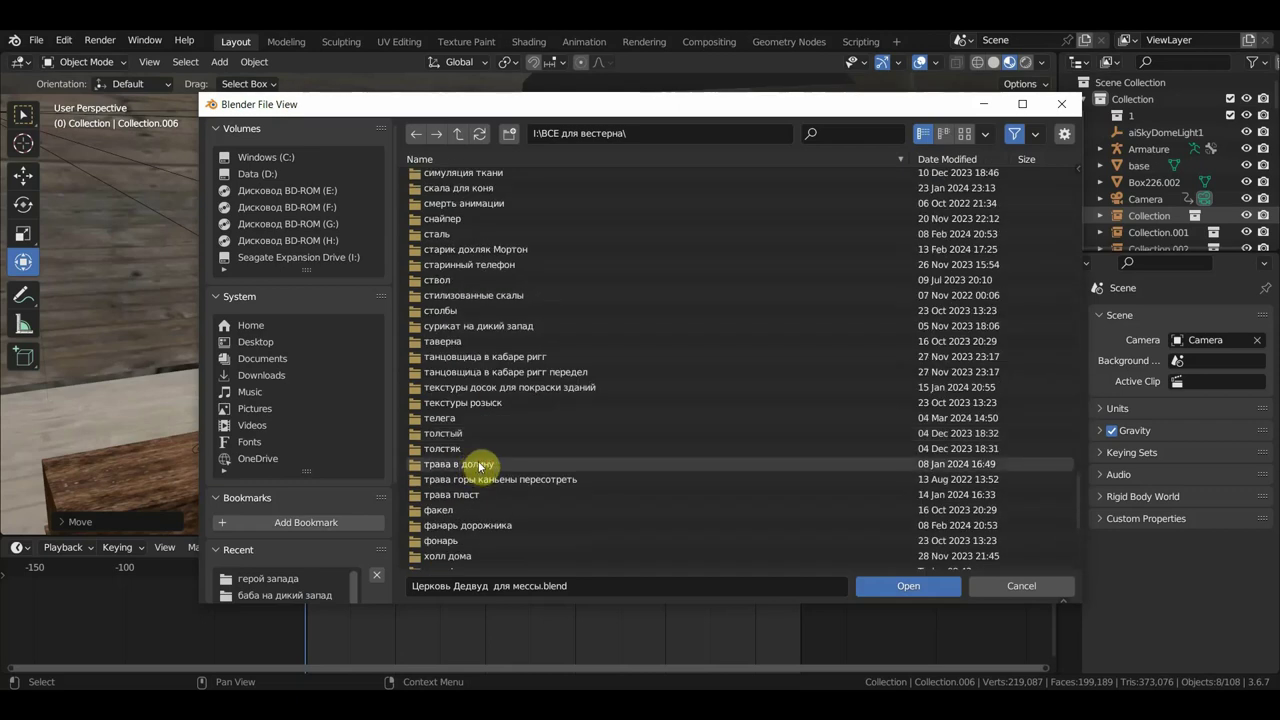
{"action": "scroll", "coordinate": [479, 466], "scroll_direction": "down", "scroll_amount": 3}
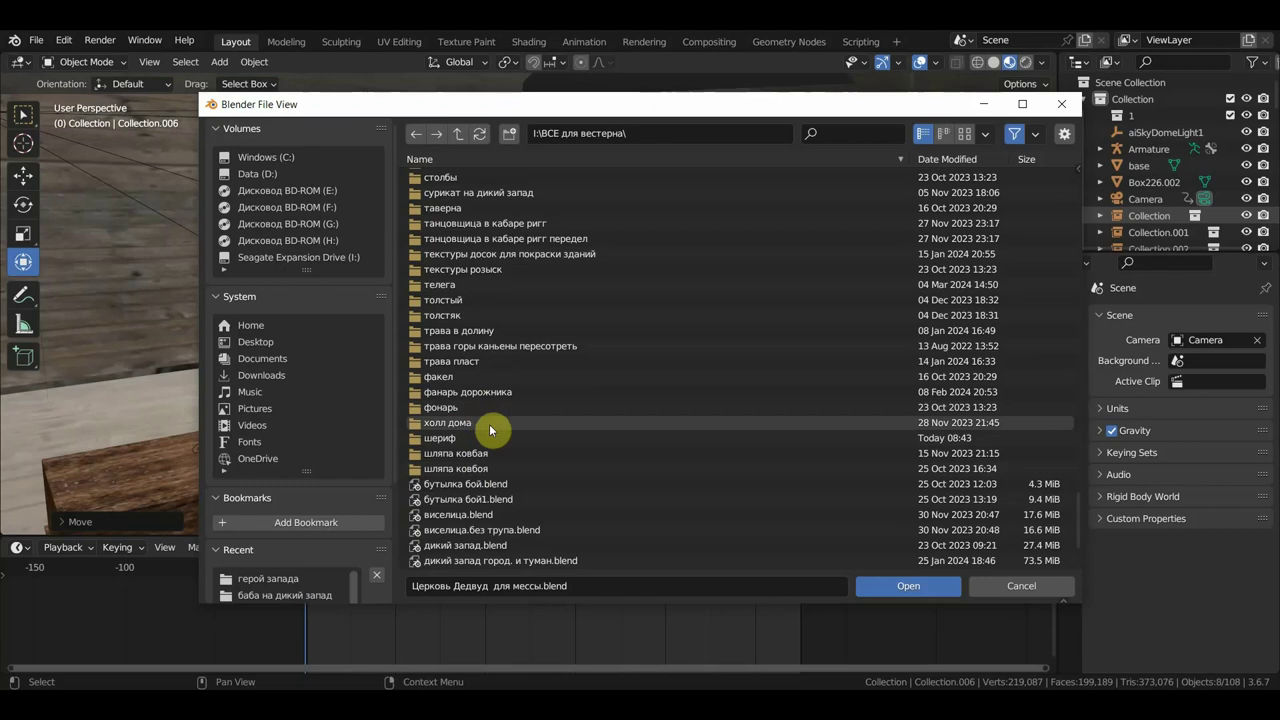
{"action": "scroll", "coordinate": [480, 245], "scroll_direction": "up", "scroll_amount": 5}
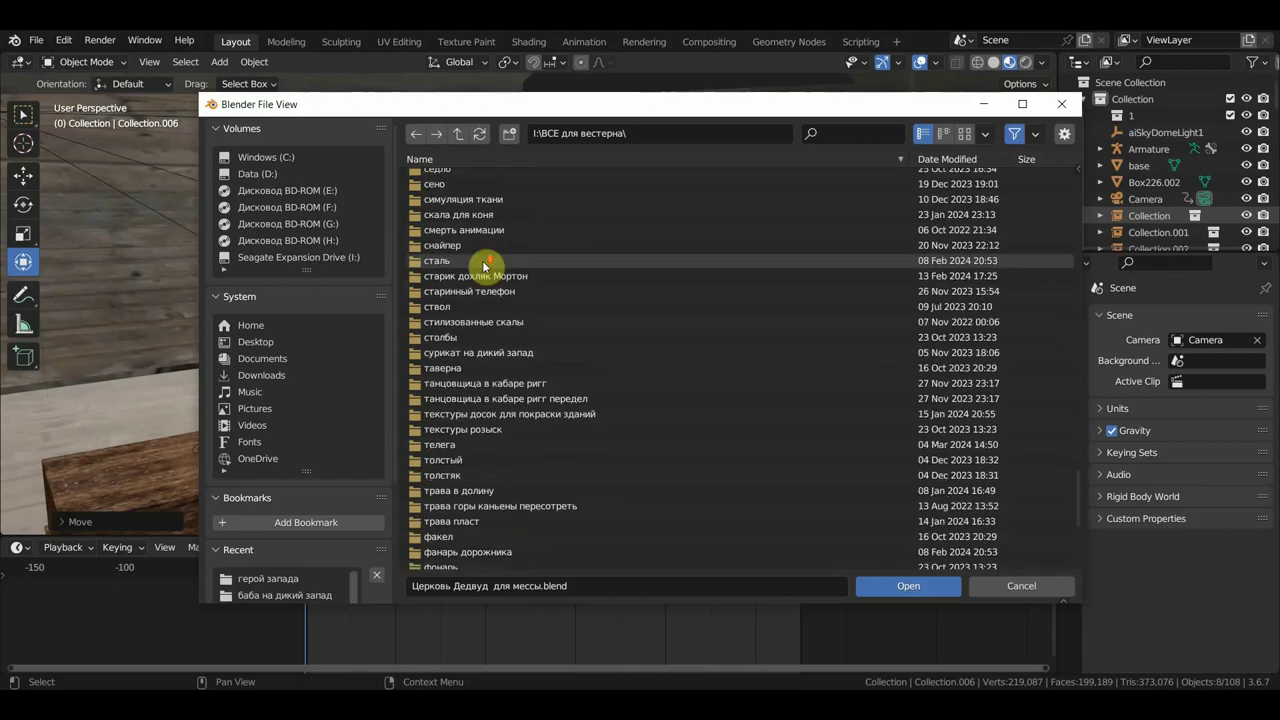
{"action": "scroll", "coordinate": [491, 271], "scroll_direction": "up", "scroll_amount": 5}
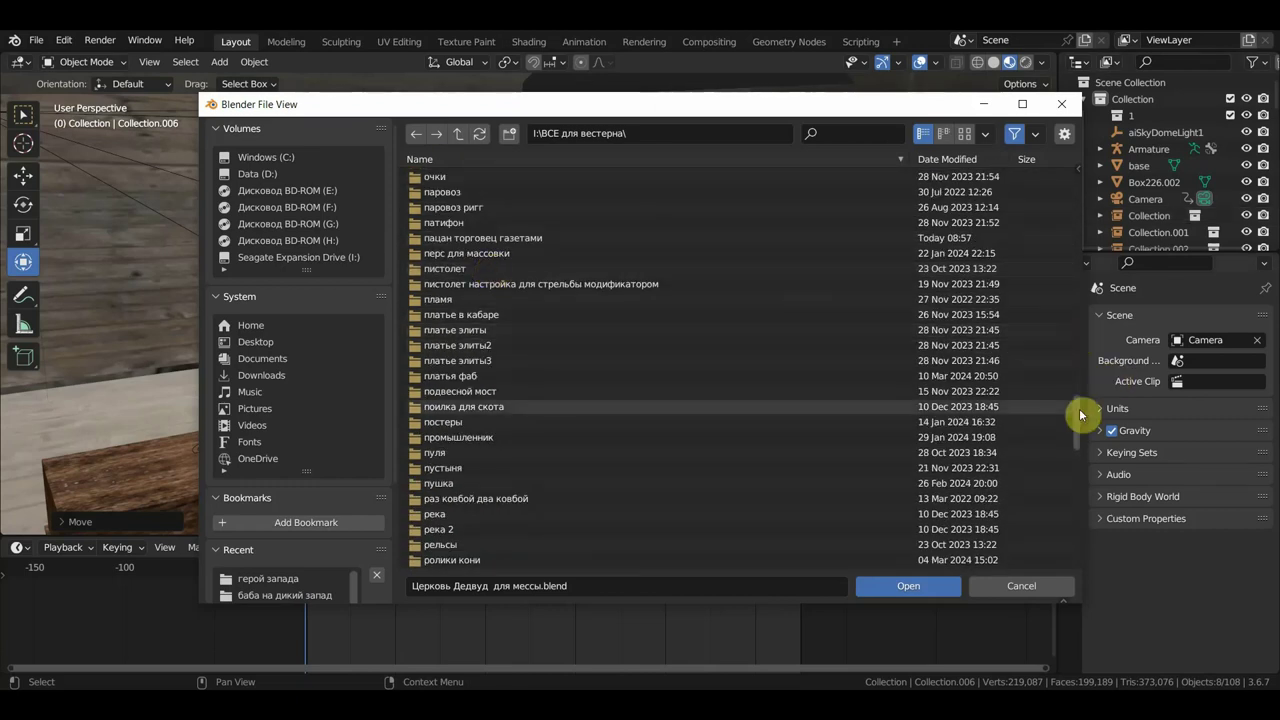
{"action": "left_click_drag", "start_coordinate": [1077, 414], "coordinate": [1078, 200]}
{"action": "left_click_drag", "start_coordinate": [1078, 198], "coordinate": [1081, 214]}
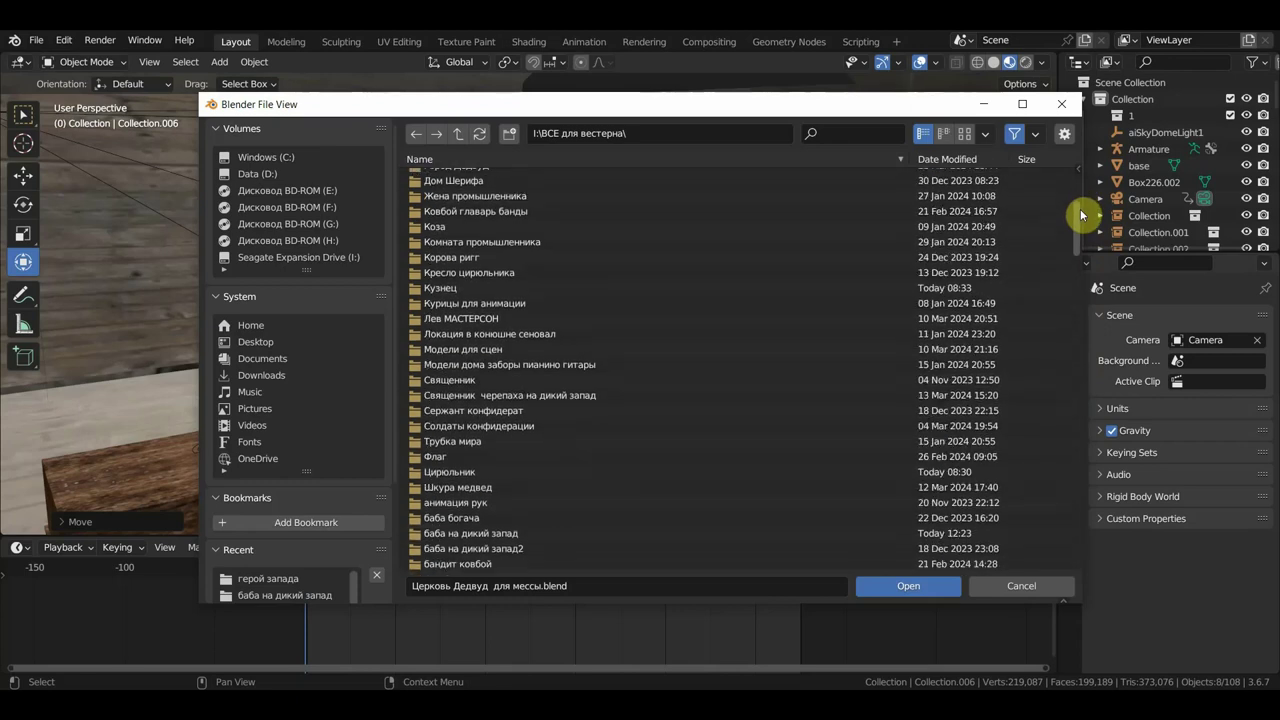
{"action": "left_click", "coordinate": [462, 474]}
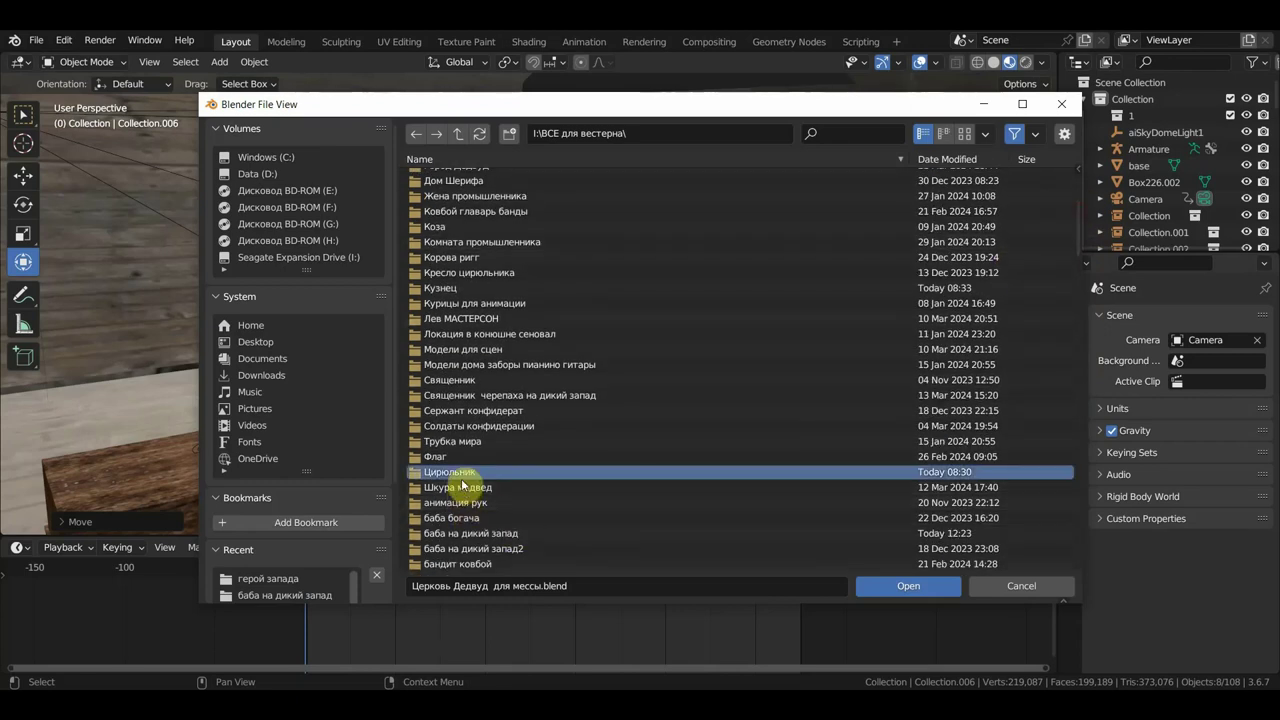
{"action": "double_click", "coordinate": [462, 478]}
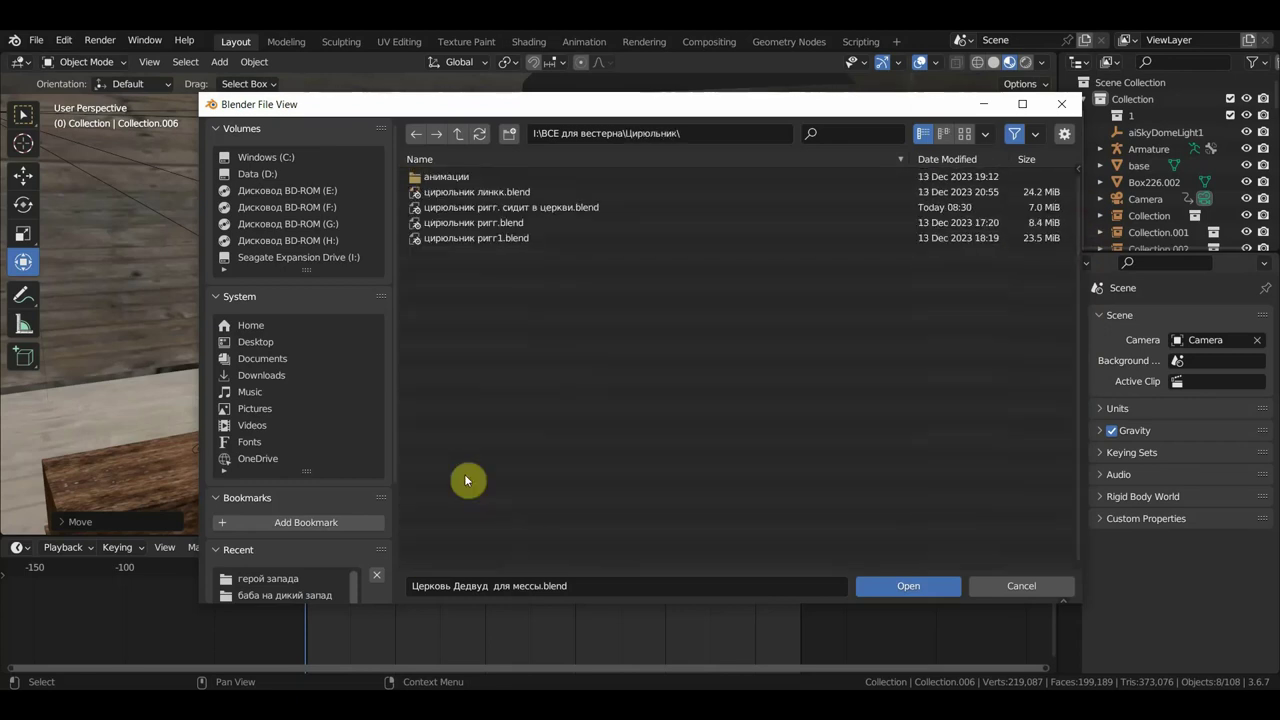
- Open the barber's seated rig file and deselect all its bones
{"action": "double_click", "coordinate": [505, 214]}
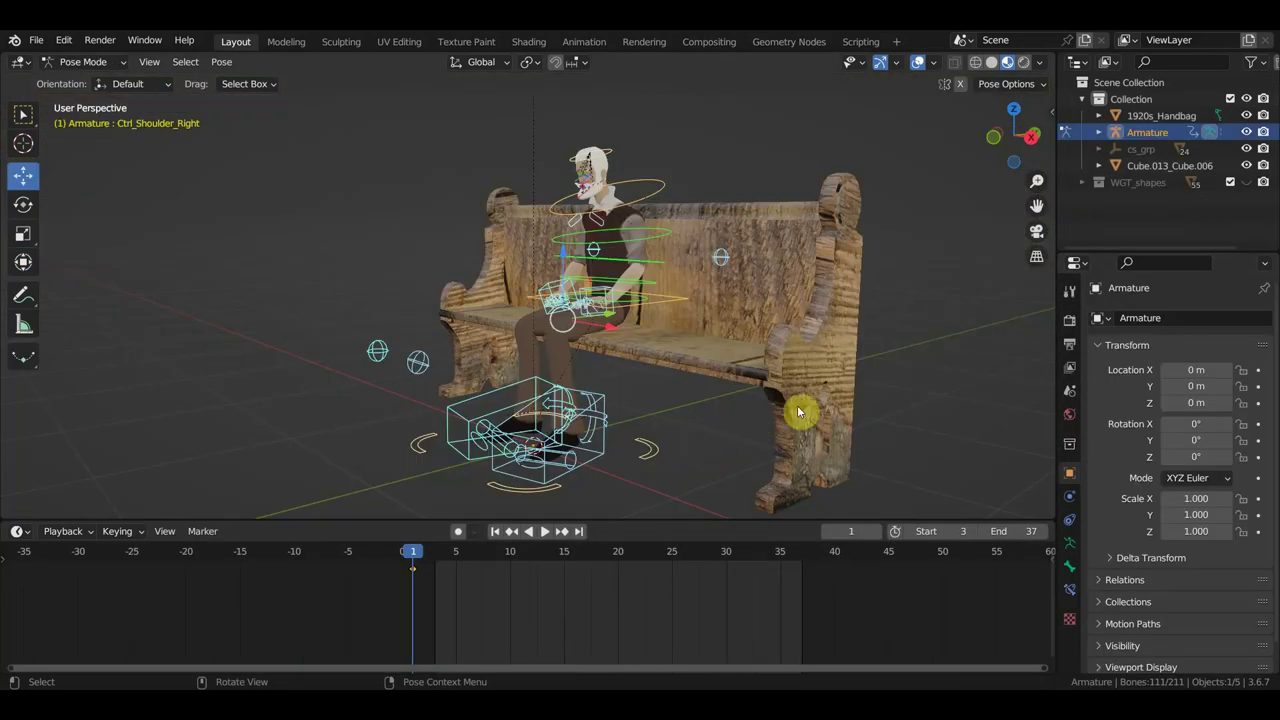
{"action": "scroll", "coordinate": [800, 412], "scroll_direction": "down", "scroll_amount": 3}
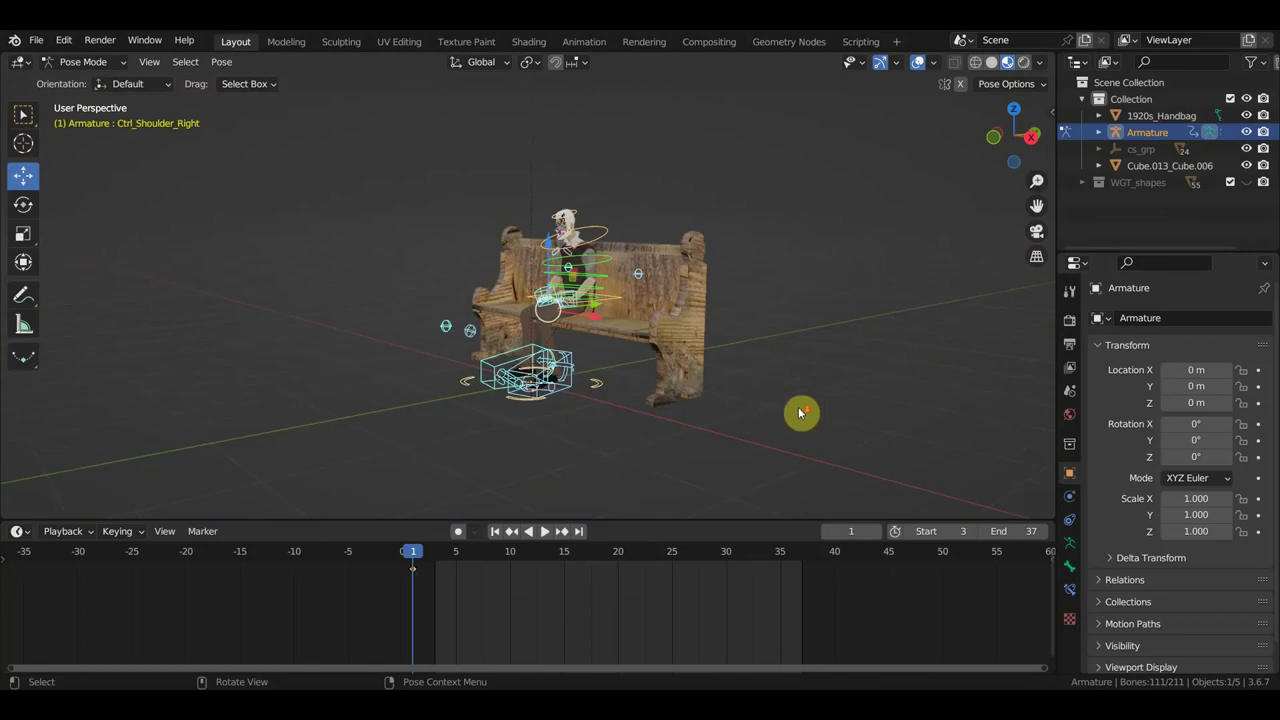
{"action": "left_click", "coordinate": [693, 332]}
{"action": "scroll", "coordinate": [697, 336], "scroll_direction": "up", "scroll_amount": 2}
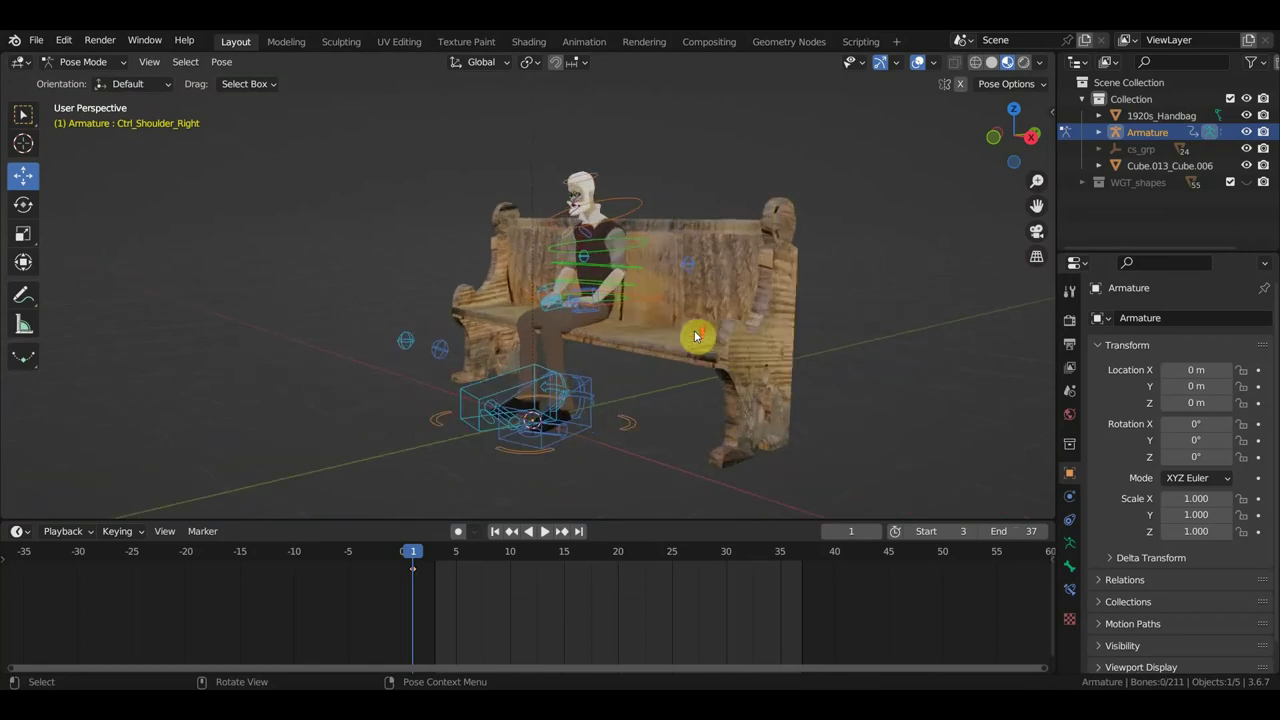
- Switch to Object Mode and delete the pew under the barber
{"action": "left_click", "coordinate": [85, 63]}
{"action": "left_click", "coordinate": [82, 80]}
{"action": "left_click", "coordinate": [766, 344]}
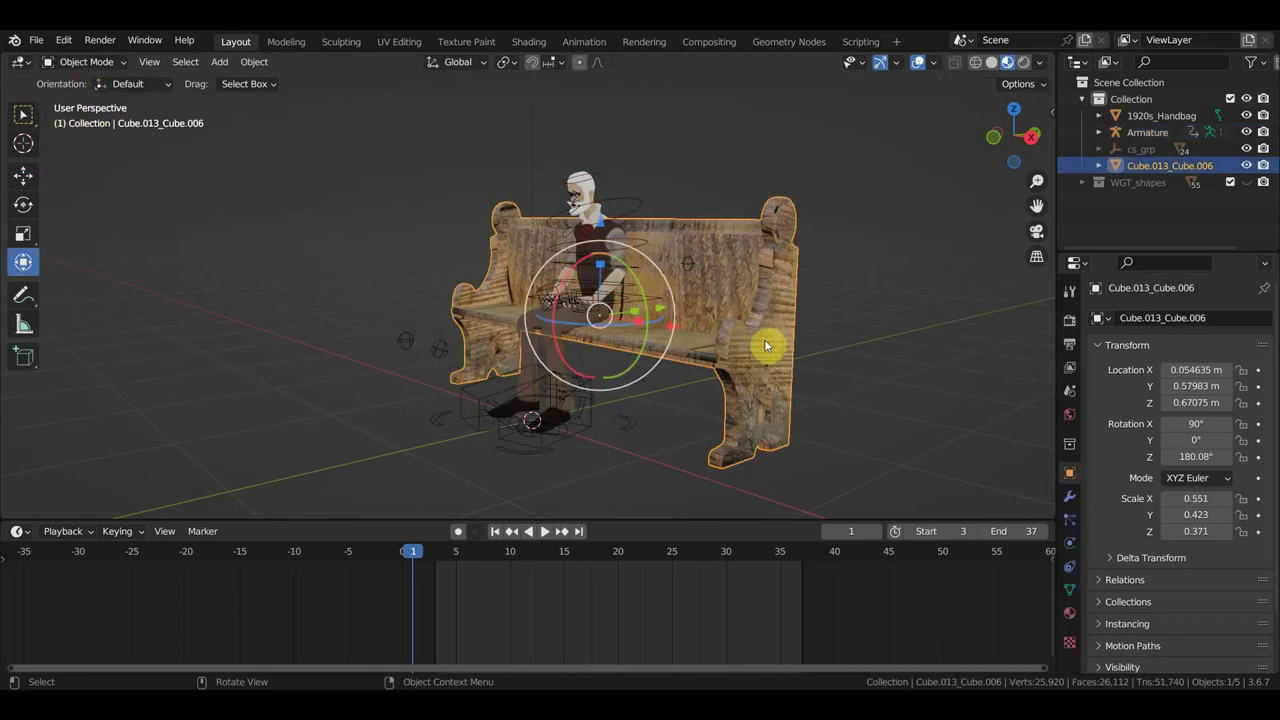
{"action": "key", "text": "Delete"}
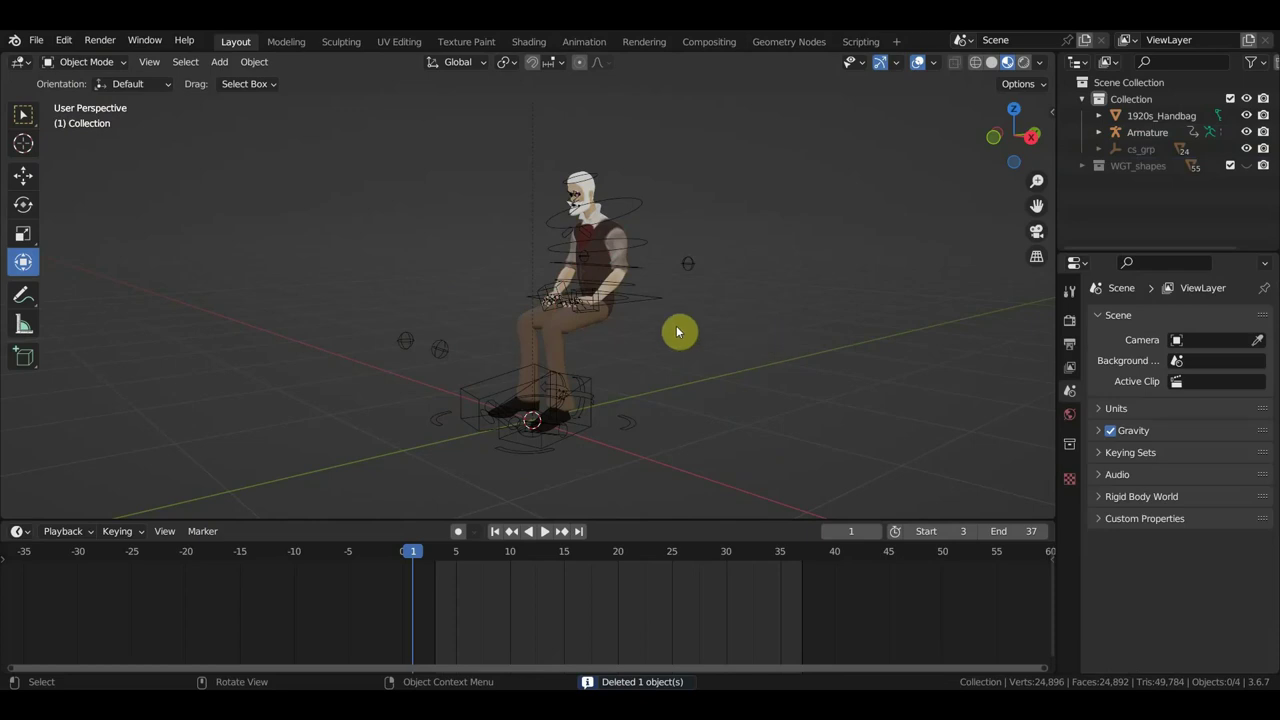
- Save the file as цирюльник ригг. сидит в церкви.blend
{"action": "left_click", "coordinate": [38, 40]}
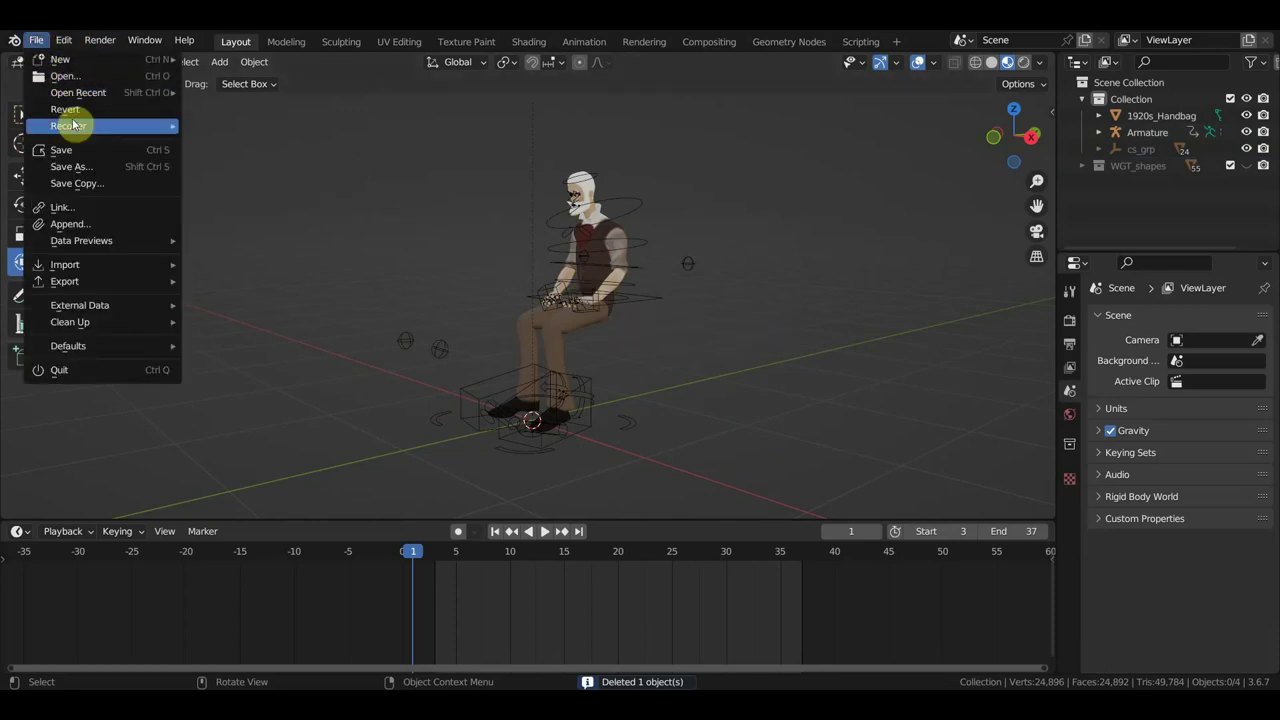
{"action": "left_click", "coordinate": [83, 153]}
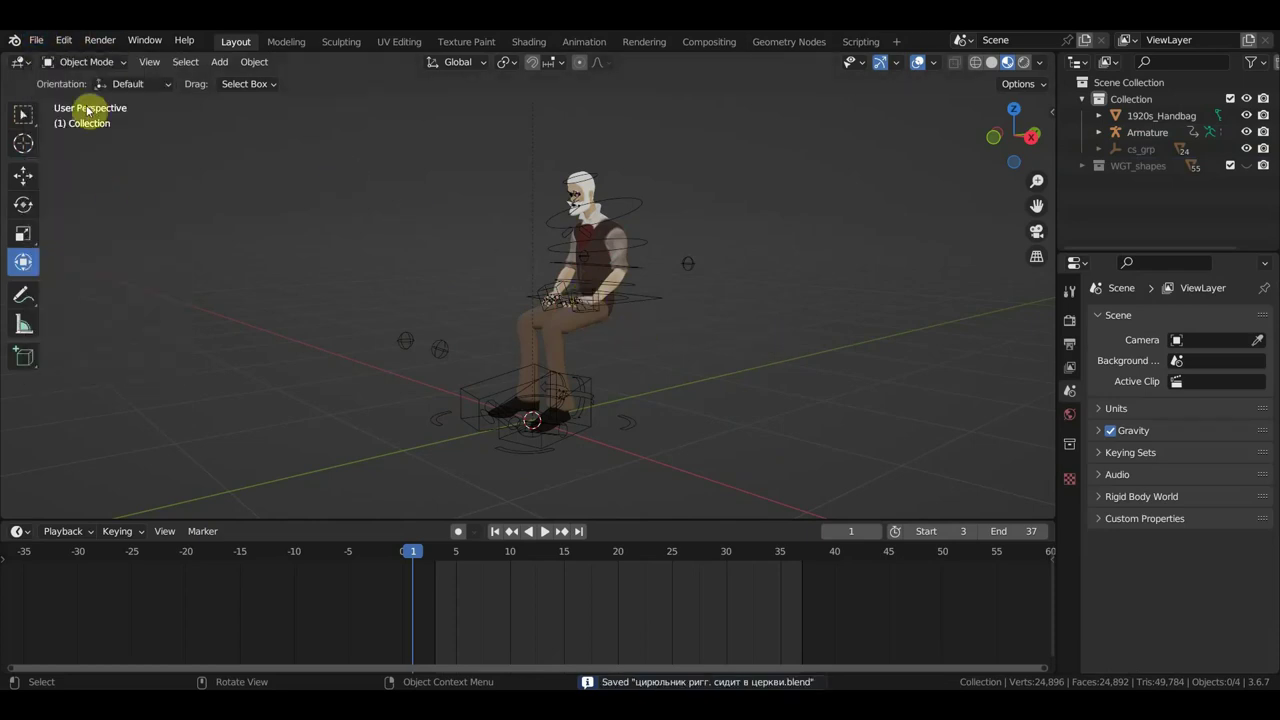
{"action": "left_click", "coordinate": [36, 40]}
{"action": "mouse_move", "coordinate": [78, 92]}
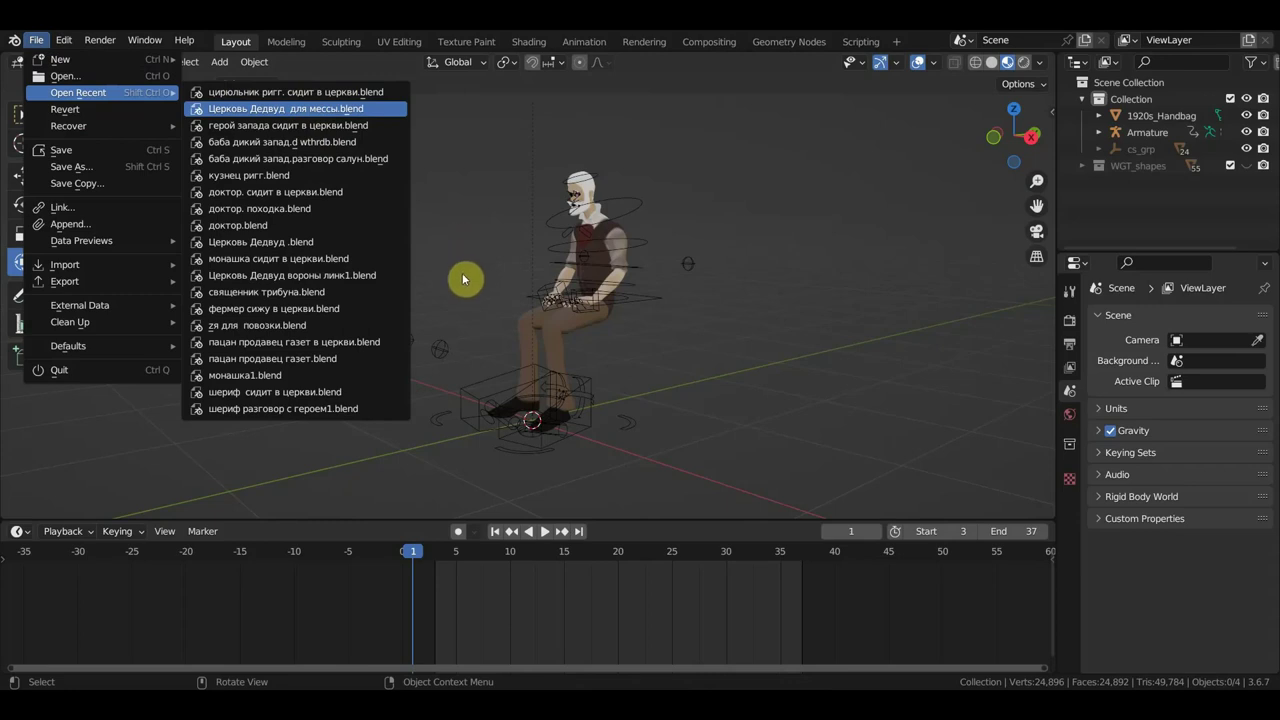
- Reopen Церковь Дедвуд для мессы.blend and link Collection from цирюльник ригг. сидит в церкви.blend
{"action": "key", "text": "Return"}
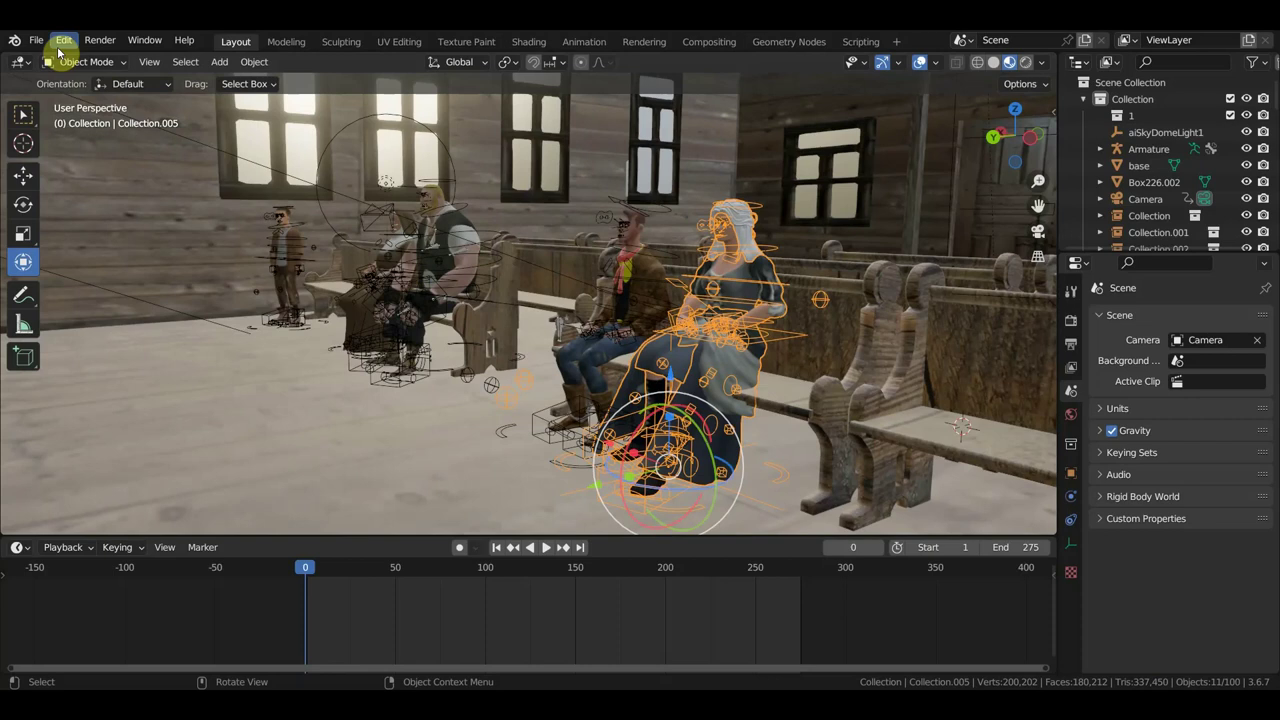
{"action": "left_click", "coordinate": [37, 41]}
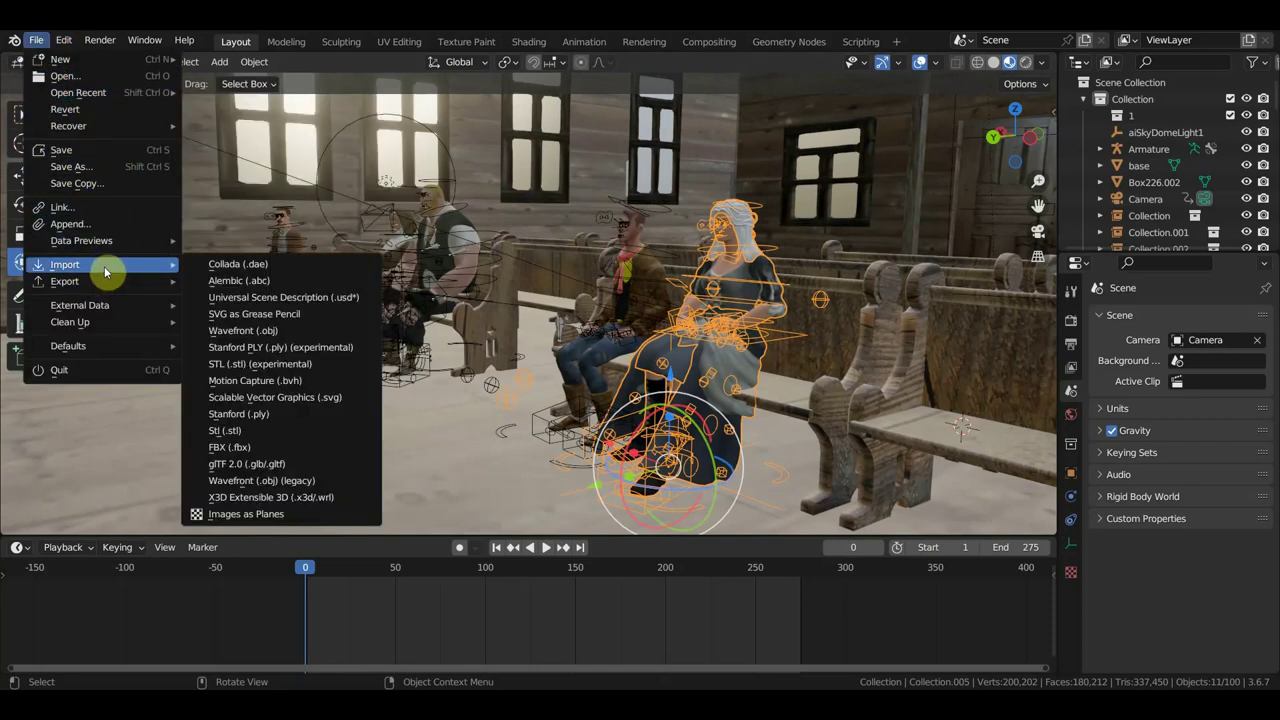
{"action": "left_click", "coordinate": [91, 210]}
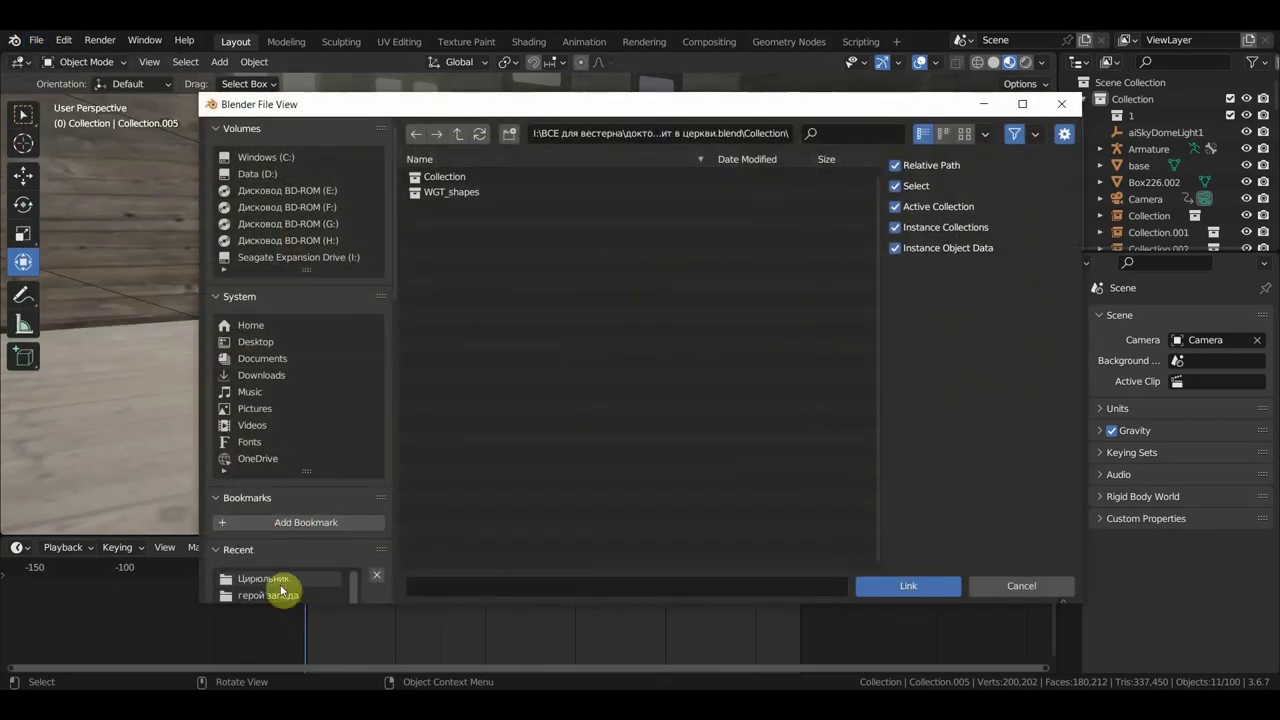
{"action": "left_click", "coordinate": [270, 579]}
{"action": "double_click", "coordinate": [500, 207]}
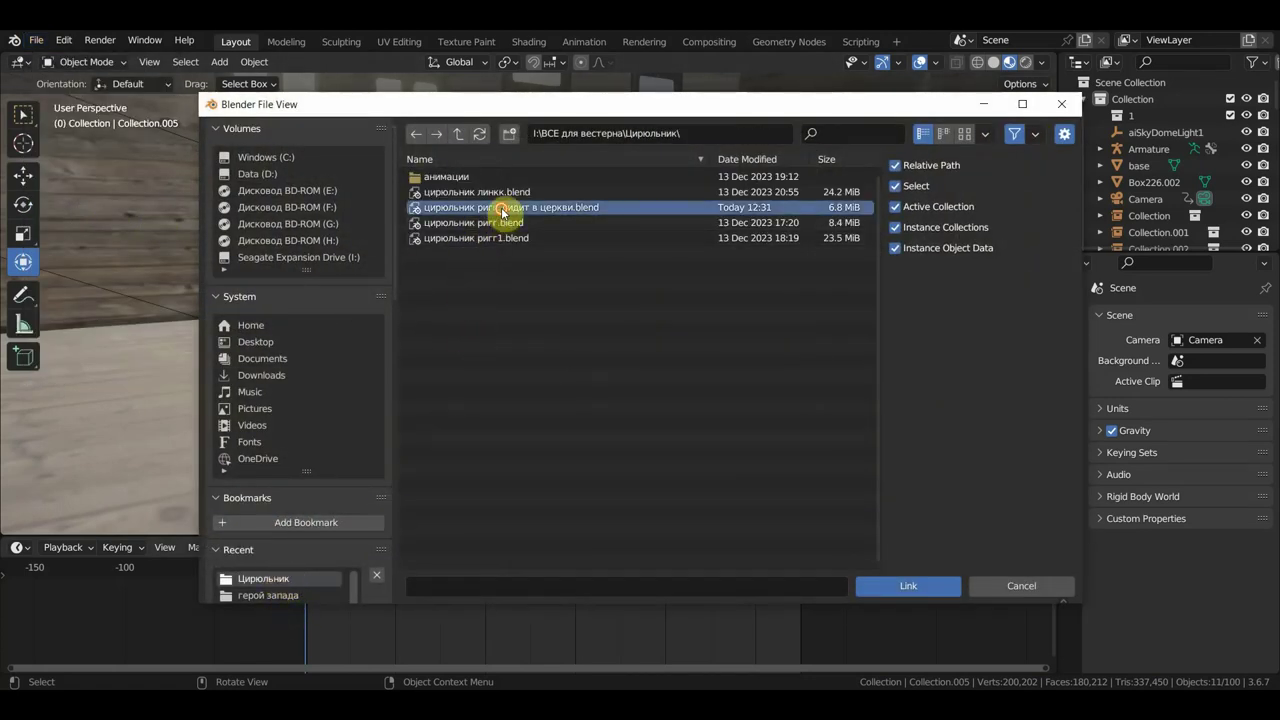
{"action": "double_click", "coordinate": [444, 224]}
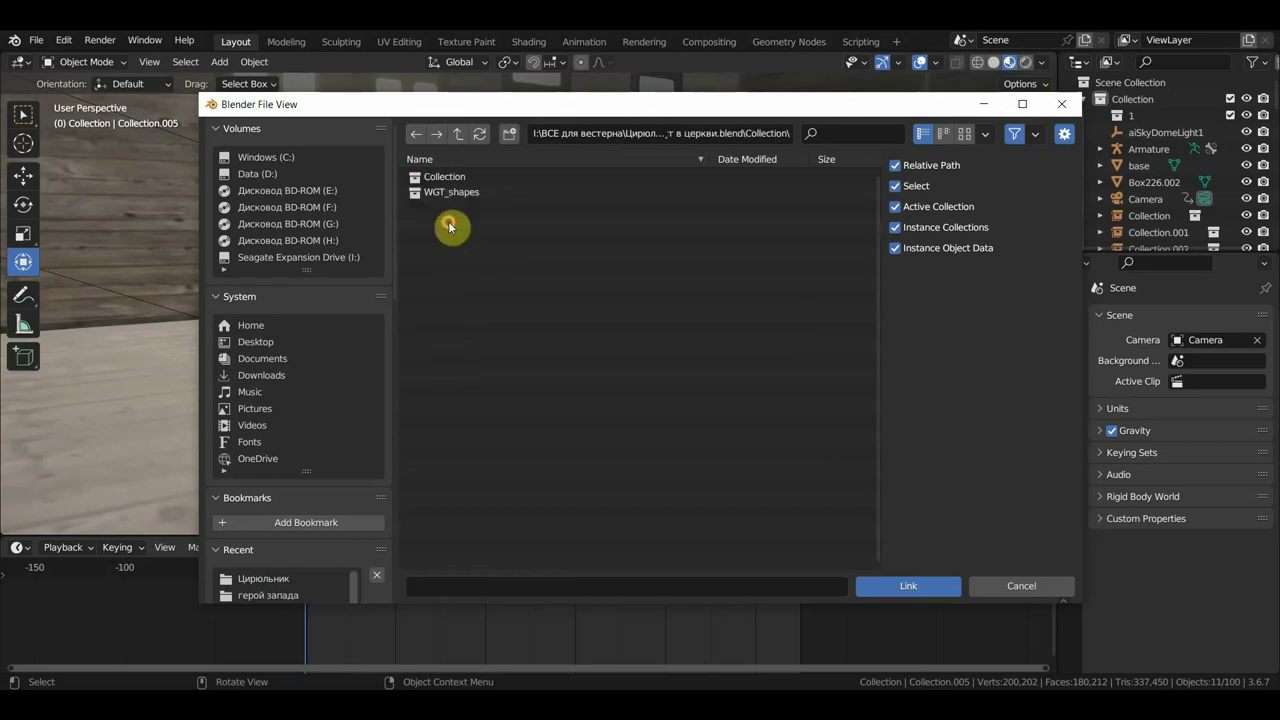
{"action": "double_click", "coordinate": [443, 178]}
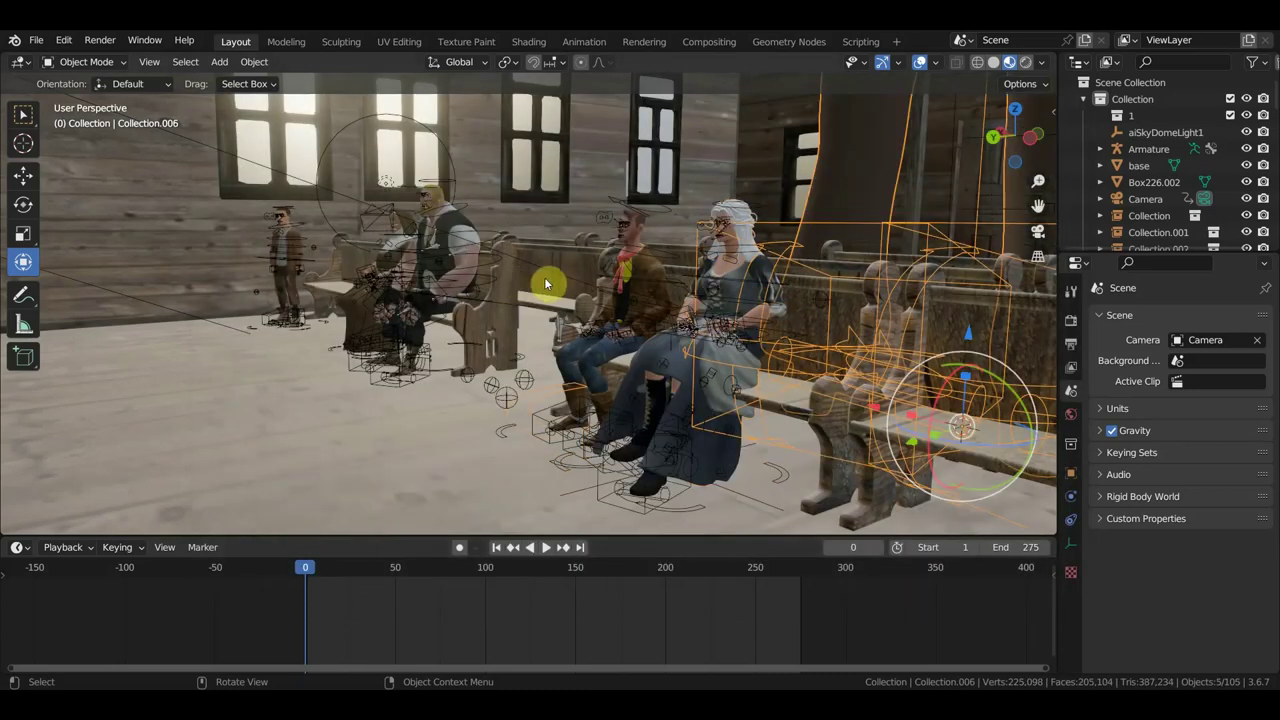
- Frame the barber, shrink him, turn him to face the pews and move him toward them
{"action": "key", "text": "KP_Decimal"}
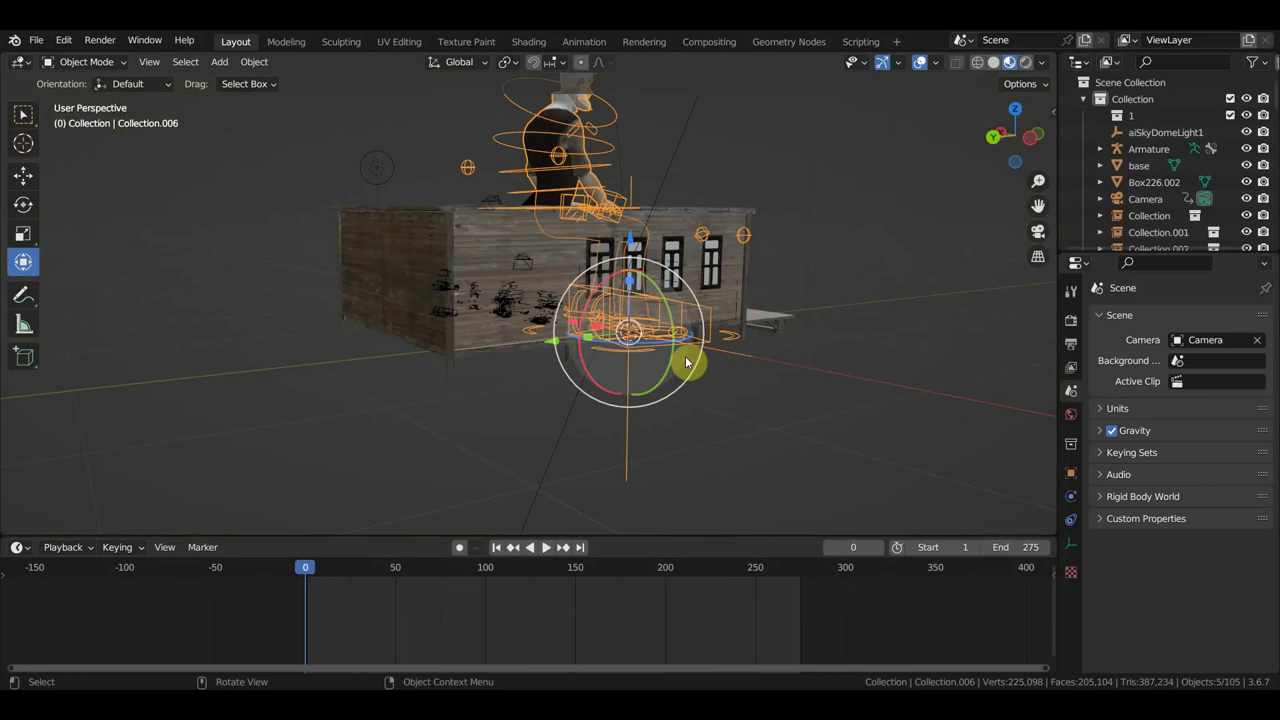
{"action": "key", "text": "KP_3"}
{"action": "key", "text": "s"}
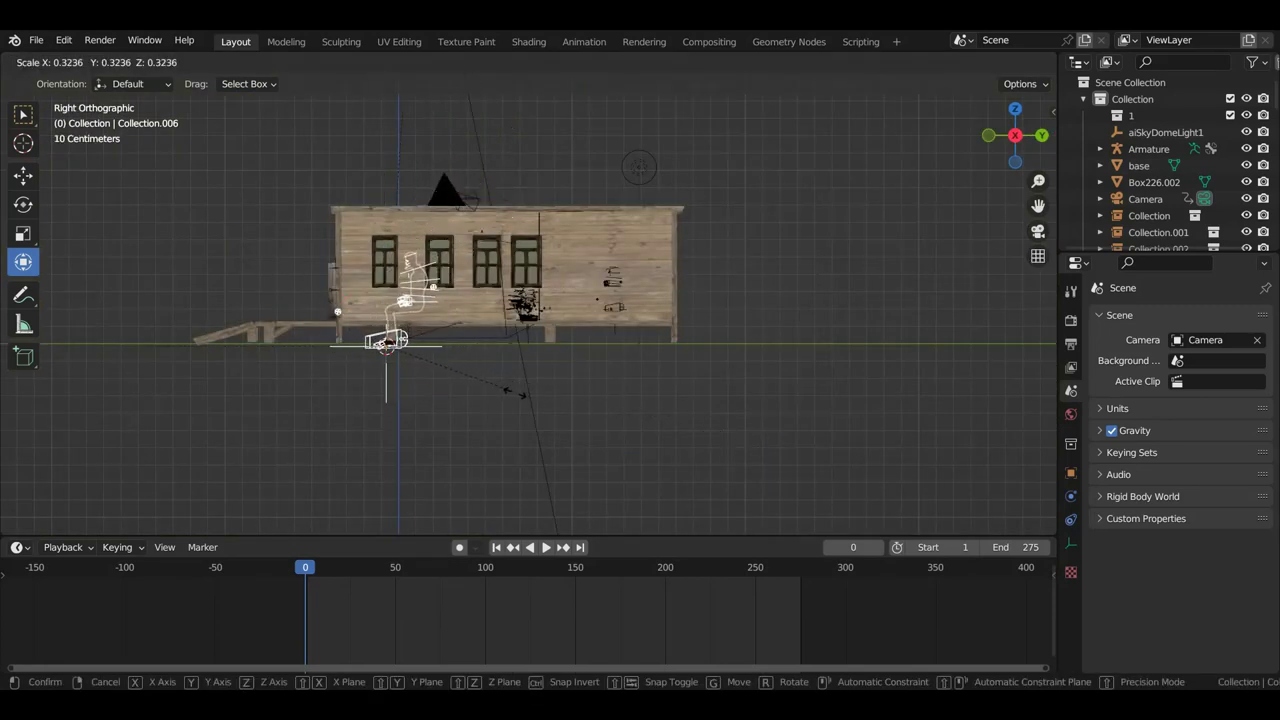
{"action": "left_click", "coordinate": [464, 384]}
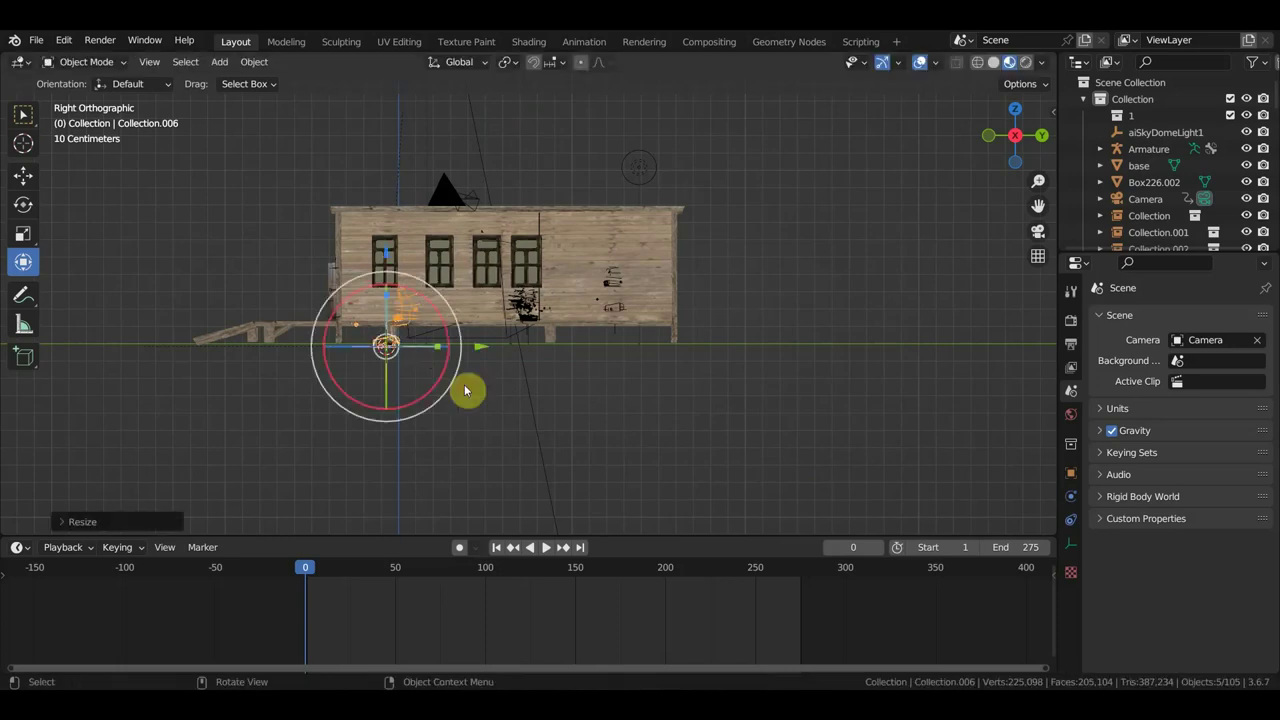
{"action": "key", "text": "KP_7"}
{"action": "key", "text": "r"}
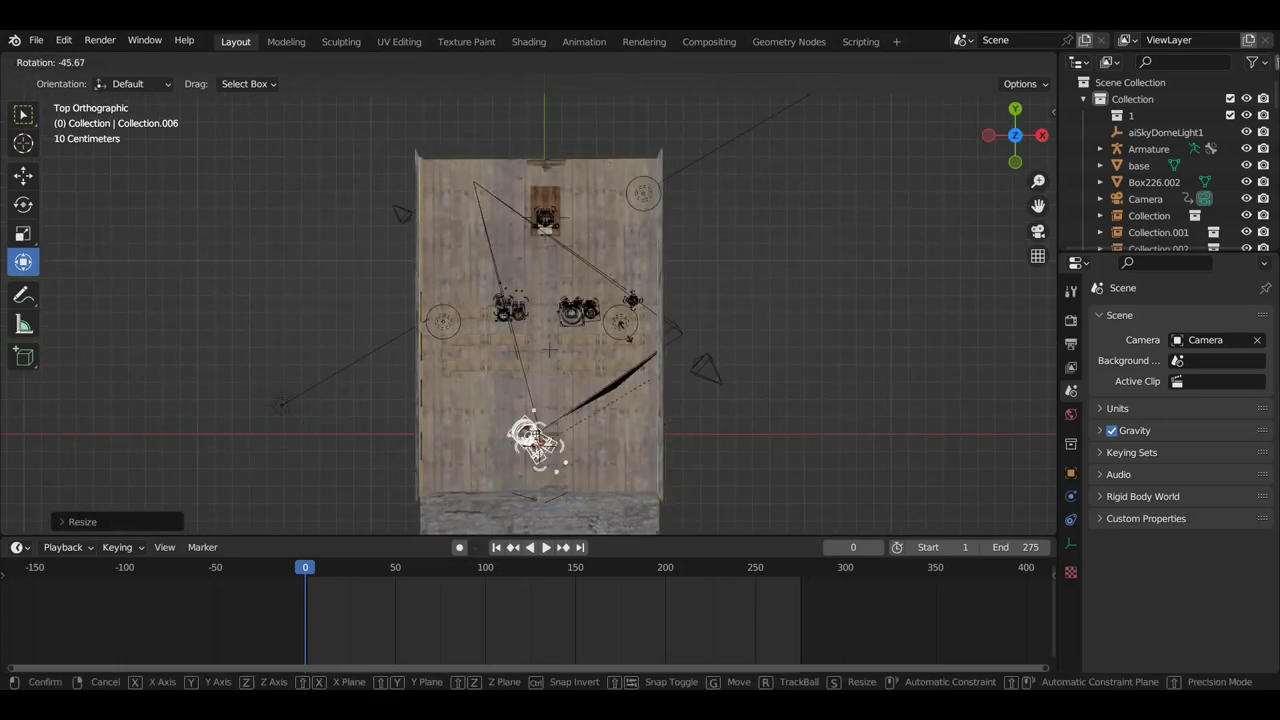
{"action": "left_click", "coordinate": [388, 400]}
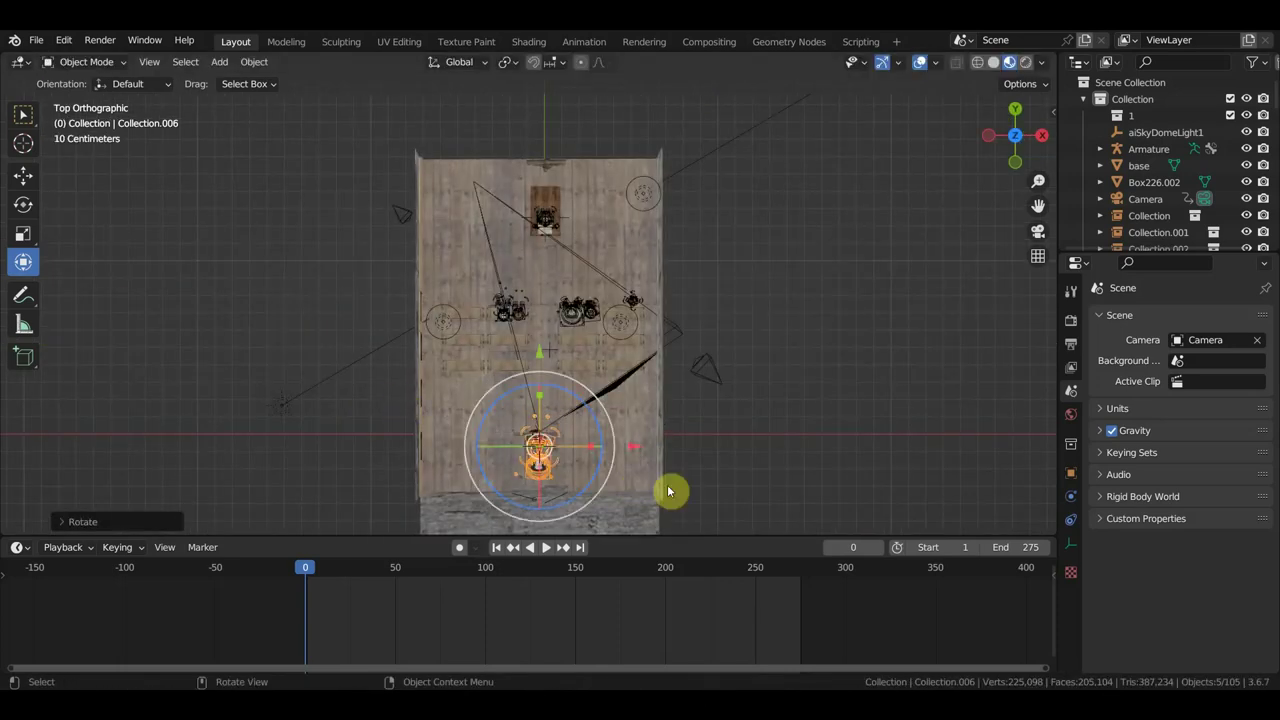
{"action": "key", "text": "g"}
{"action": "left_click", "coordinate": [660, 350]}
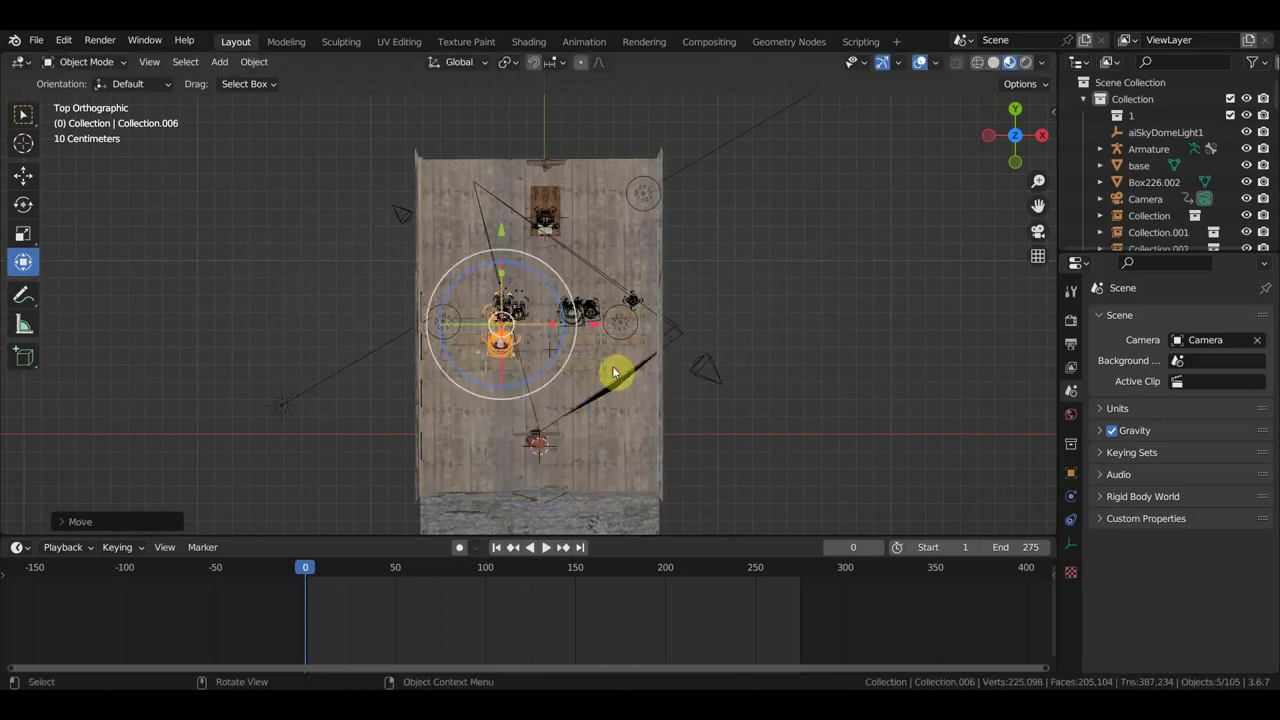
- Move the barber onto a pew, then shrink and reposition him
{"action": "scroll", "coordinate": [610, 371], "scroll_direction": "up", "scroll_amount": 5}
{"action": "key", "text": "g"}
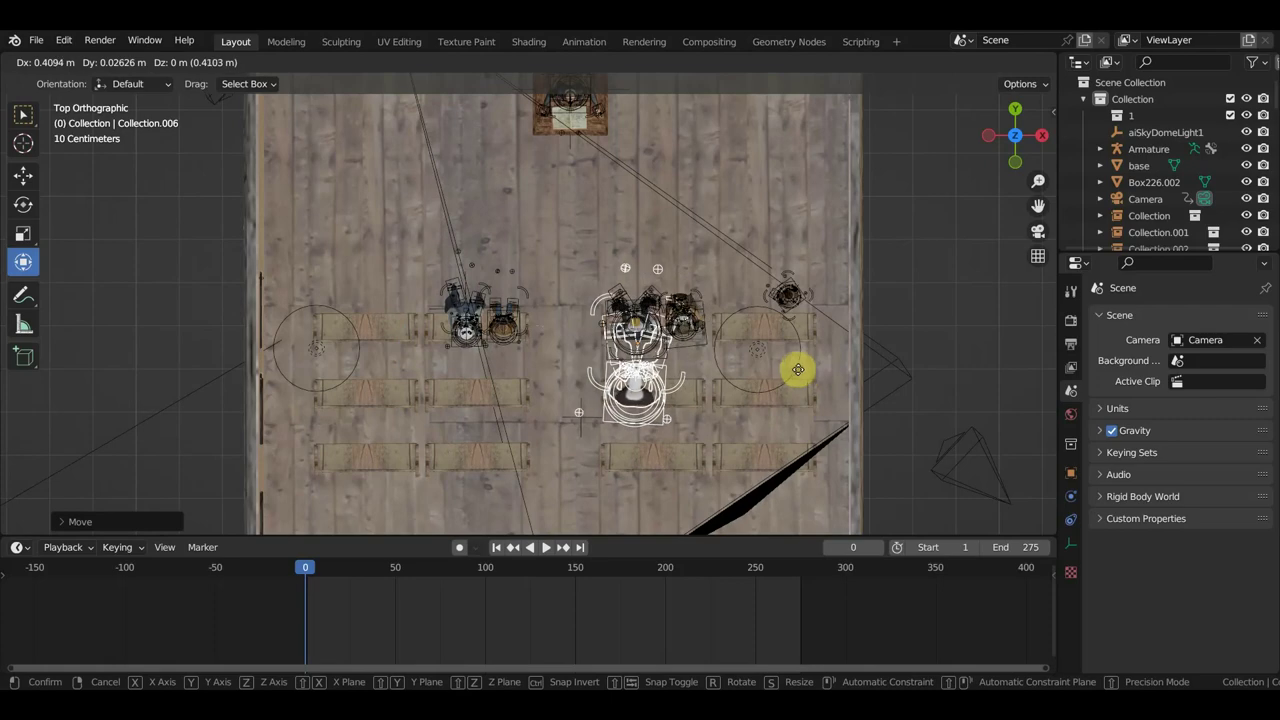
{"action": "left_click", "coordinate": [805, 371]}
{"action": "mouse_move", "coordinate": [805, 371]}
{"action": "middle_mouse_down"}
{"action": "mouse_move", "coordinate": [858, 361]}
{"action": "mouse_move", "coordinate": [986, 240]}
{"action": "mouse_move", "coordinate": [920, 280]}
{"action": "mouse_move", "coordinate": [924, 255]}
{"action": "mouse_move", "coordinate": [921, 265]}
{"action": "middle_mouse_up"}
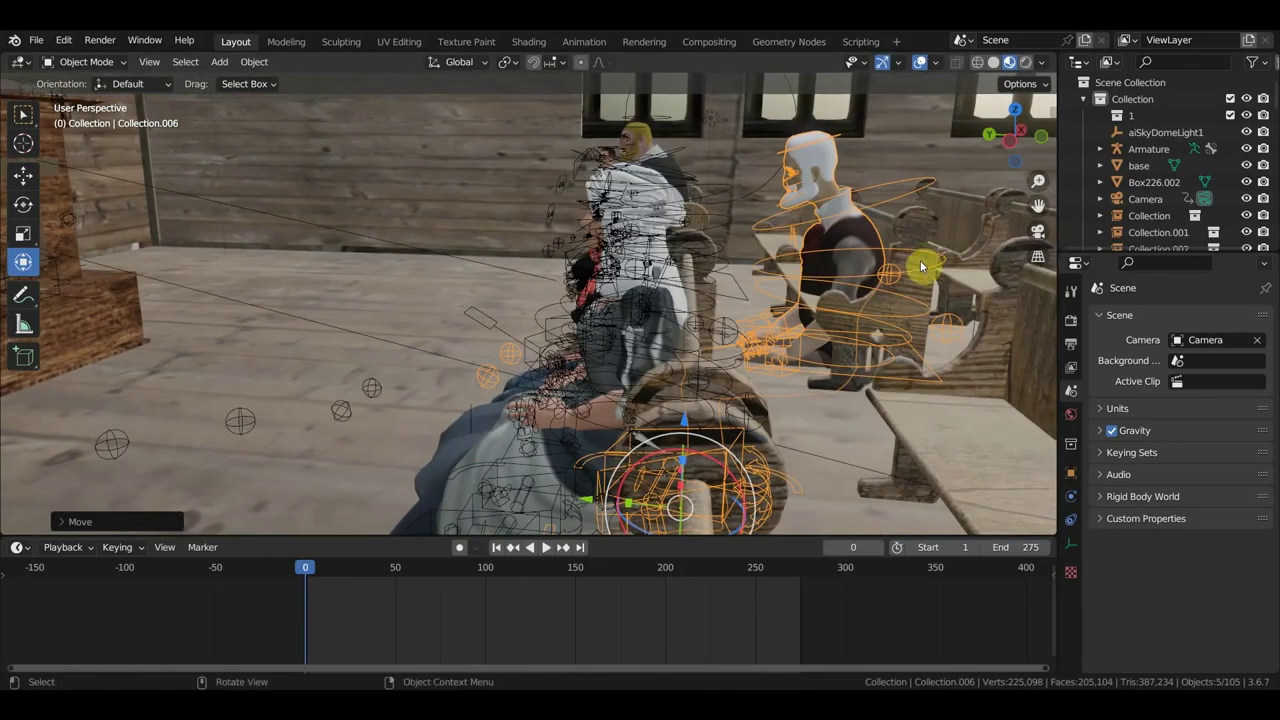
{"action": "key", "text": "s"}
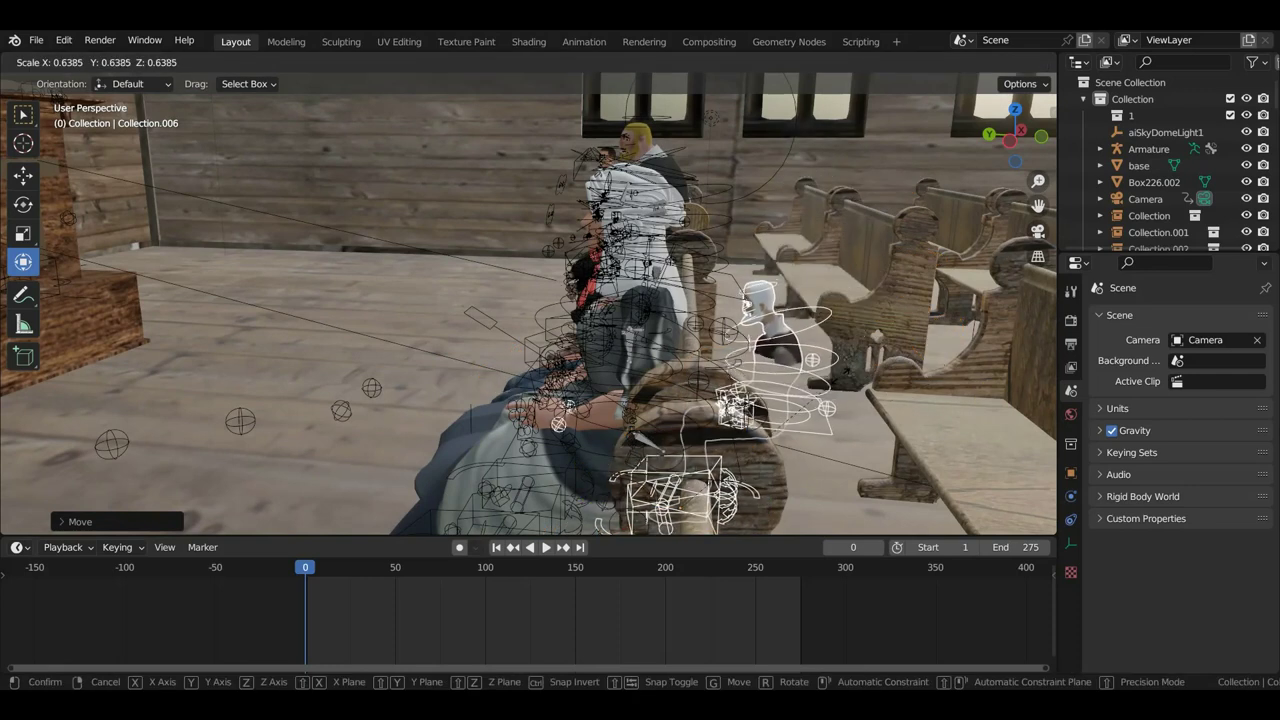
{"action": "left_click", "coordinate": [871, 380]}
{"action": "key", "text": "g"}
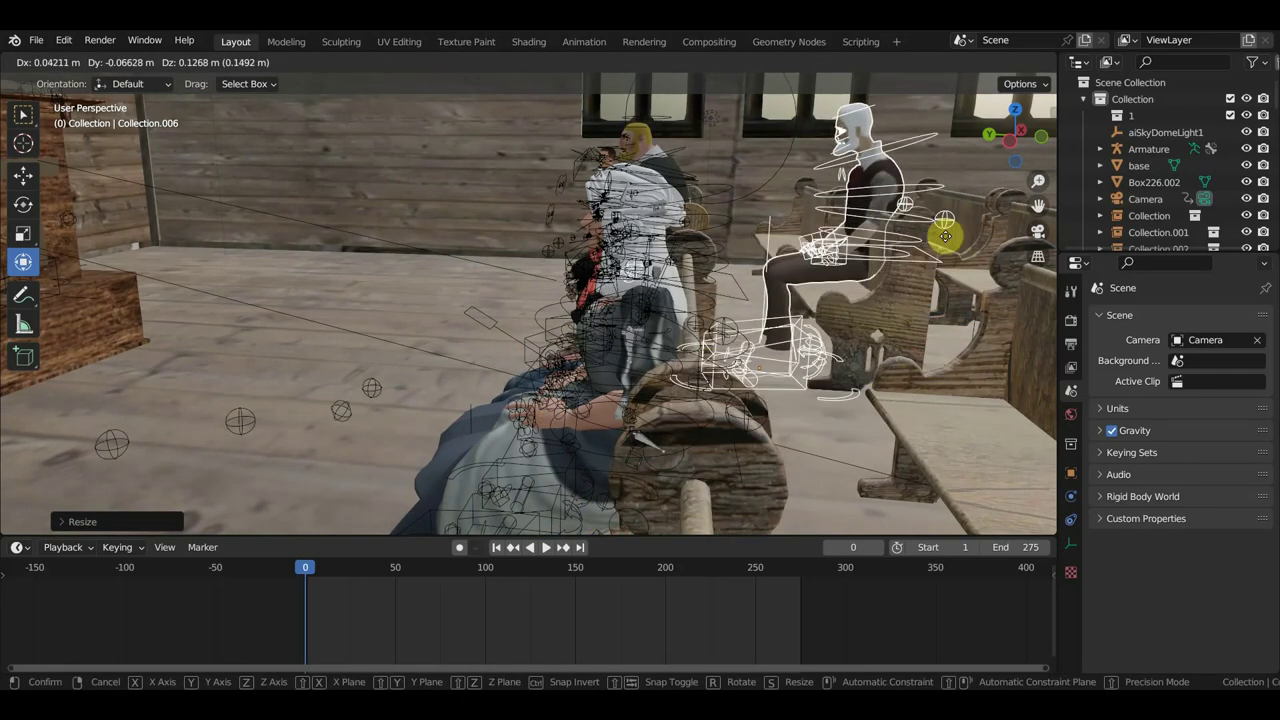
{"action": "left_click", "coordinate": [950, 221]}
- Fine-tune the barber's size and seat position on the pew
{"action": "middle_click_drag", "start_coordinate": [950, 221], "coordinate": [910, 229]}
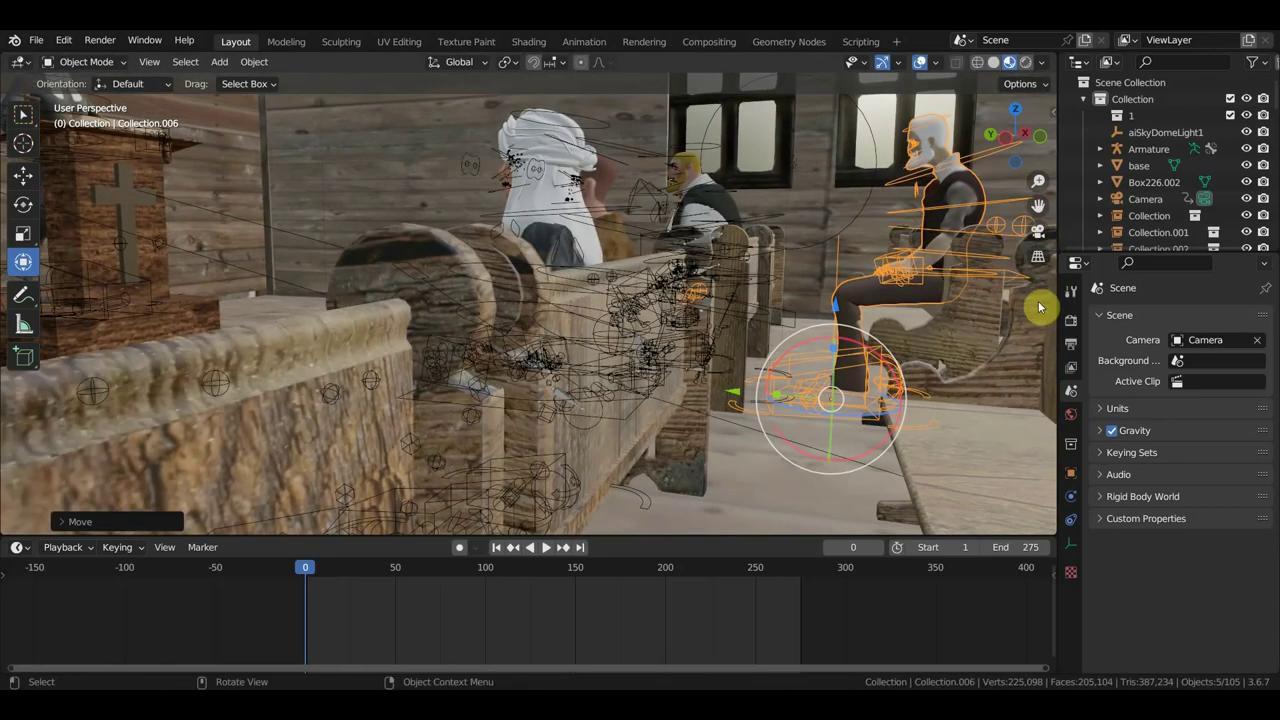
{"action": "key", "text": "s"}
{"action": "left_click", "coordinate": [1004, 297]}
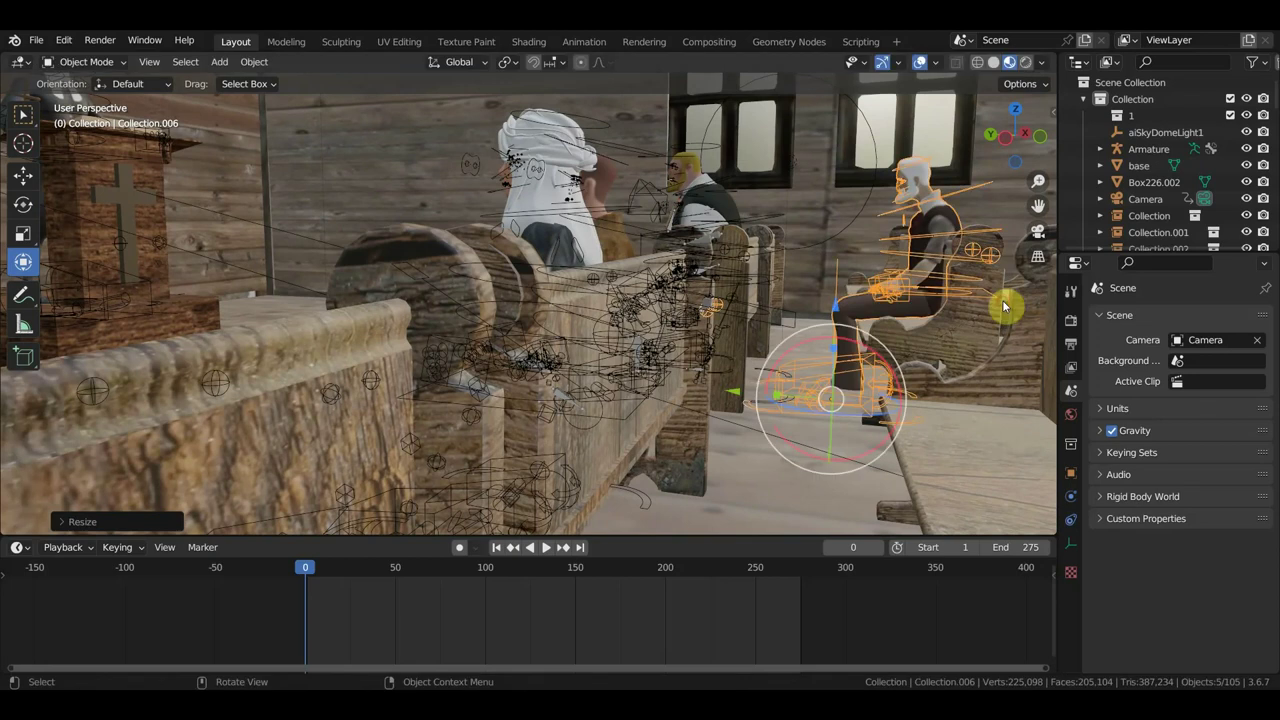
{"action": "key", "text": "g"}
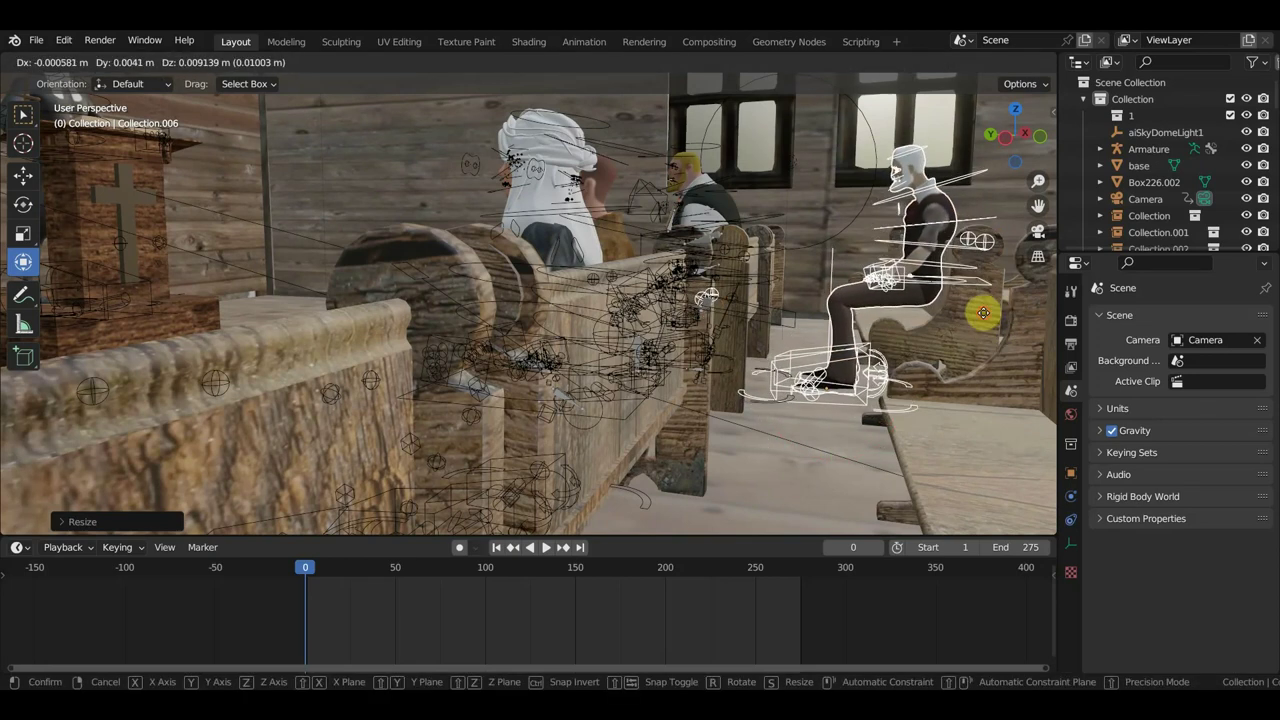
{"action": "left_click", "coordinate": [984, 316]}
{"action": "key", "text": "s"}
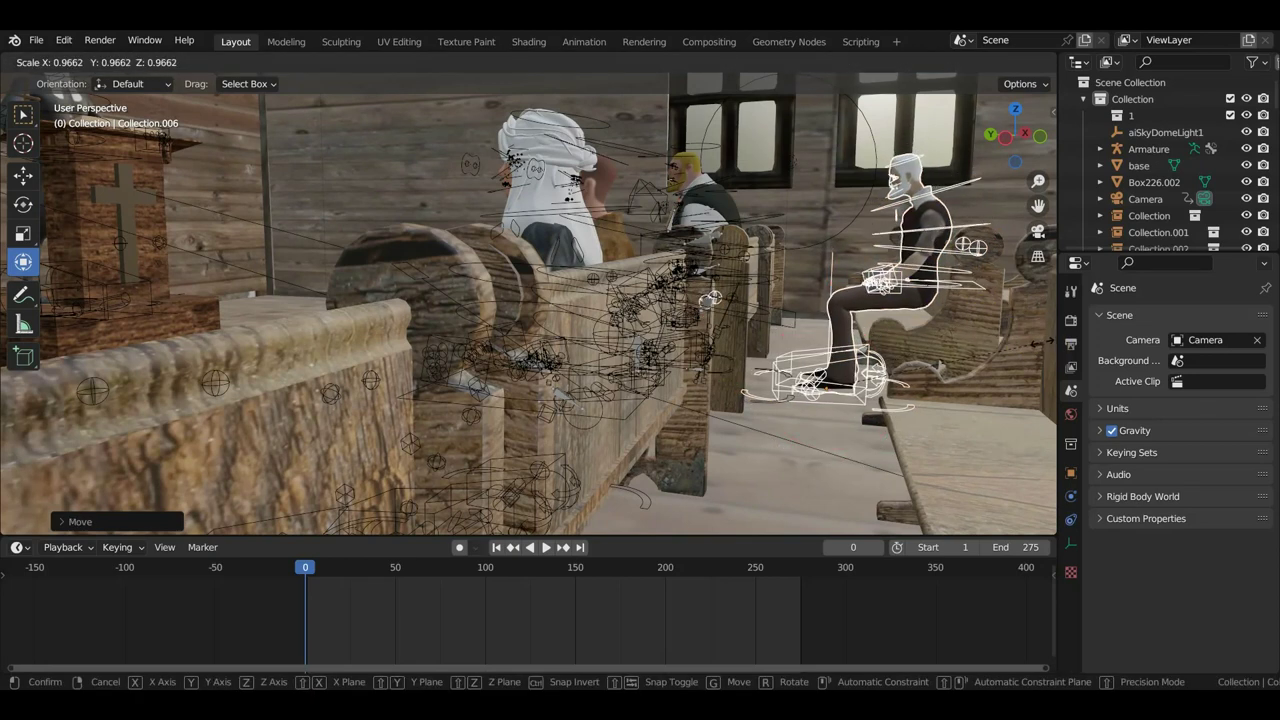
{"action": "left_click", "coordinate": [1035, 346]}
{"action": "mouse_move", "coordinate": [1035, 346]}
{"action": "middle_mouse_down"}
{"action": "mouse_move", "coordinate": [323, 270]}
{"action": "mouse_move", "coordinate": [430, 285]}
{"action": "middle_mouse_up"}
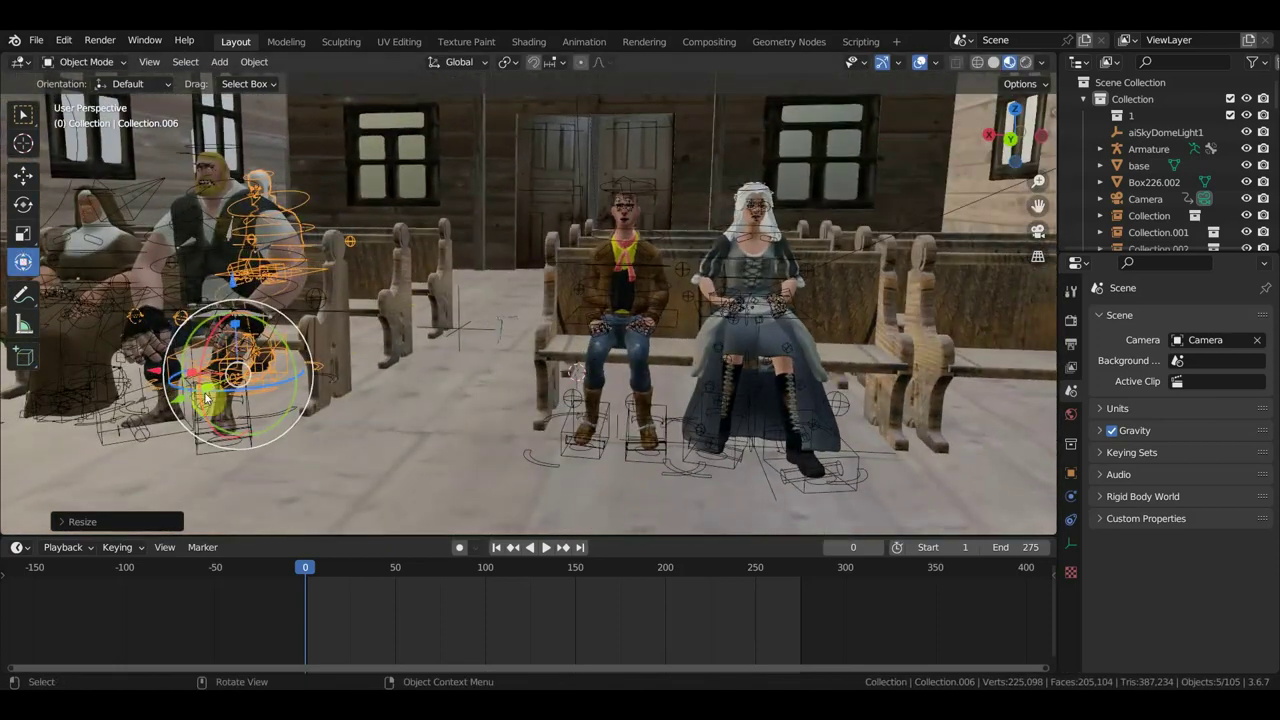
- Turn the seated barber on his pew and save the church scene
{"action": "mouse_move", "coordinate": [158, 372]}
{"action": "left_mouse_down"}
{"action": "mouse_move", "coordinate": [245, 398]}
{"action": "mouse_move", "coordinate": [273, 373]}
{"action": "mouse_move", "coordinate": [352, 389]}
{"action": "left_mouse_up"}
{"action": "middle_click_drag", "start_coordinate": [352, 389], "coordinate": [386, 333]}
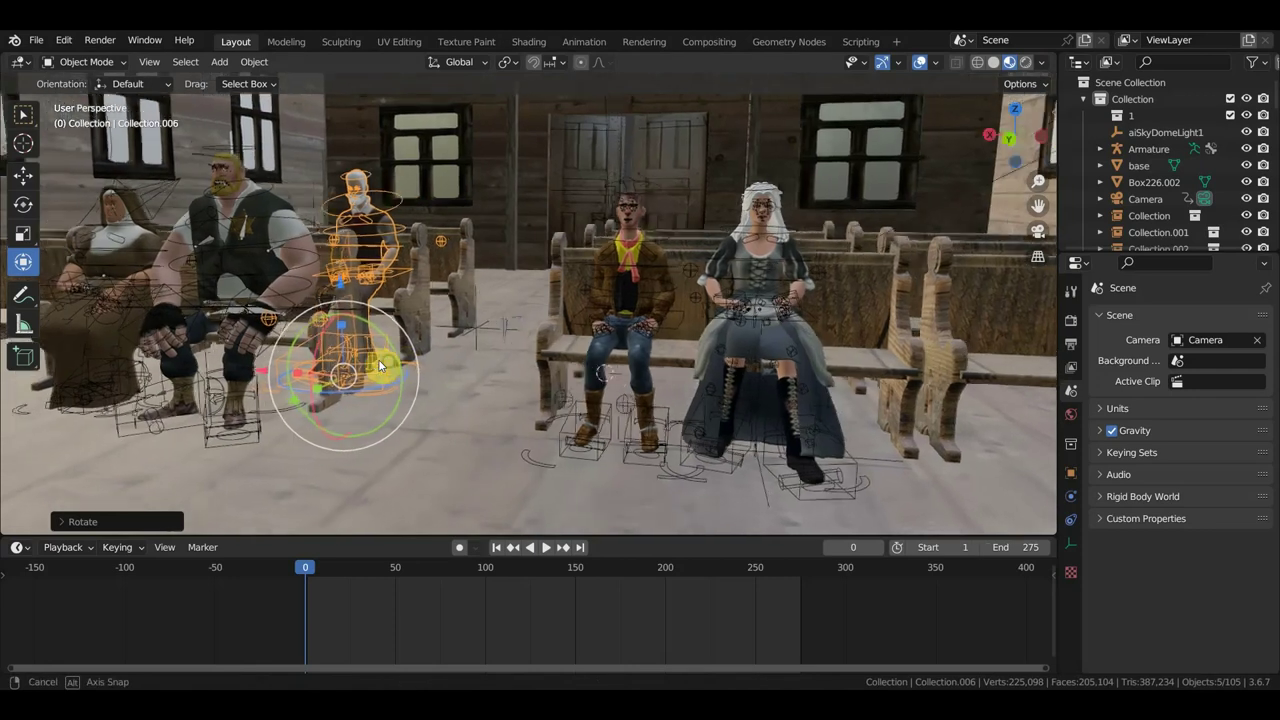
{"action": "scroll", "coordinate": [390, 330], "scroll_direction": "down", "scroll_amount": 3}
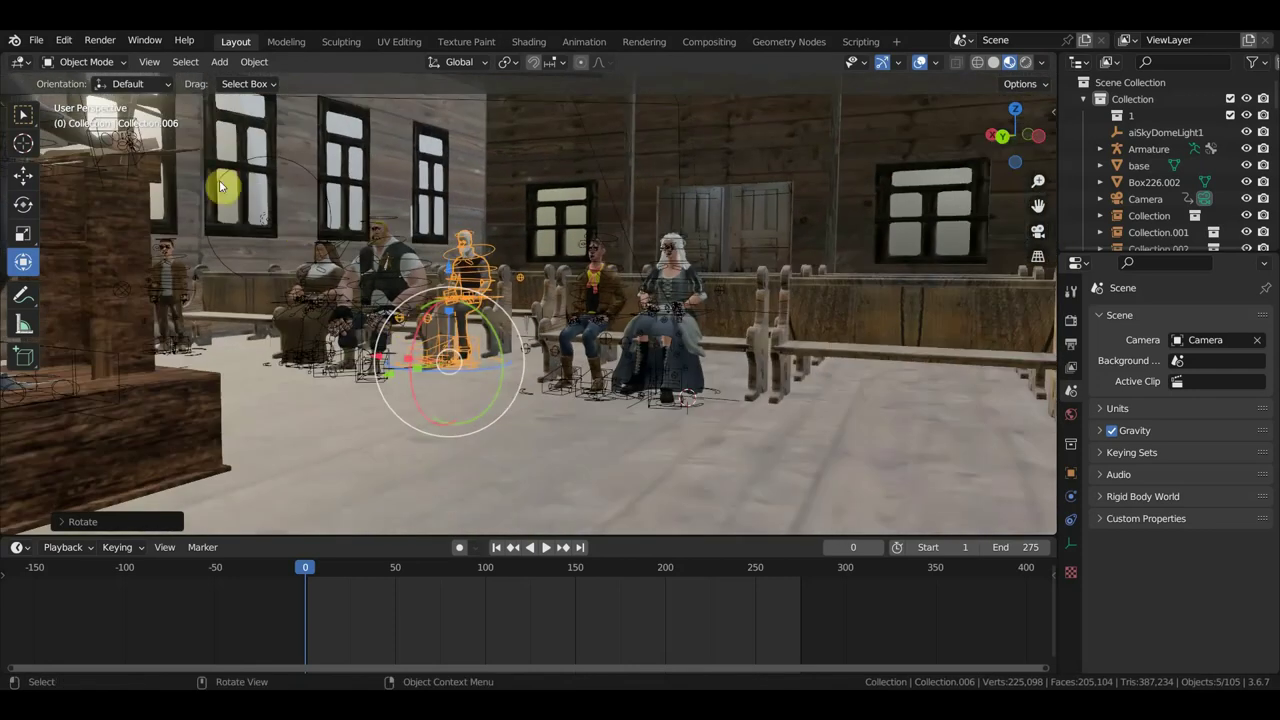
{"action": "left_click", "coordinate": [35, 41]}
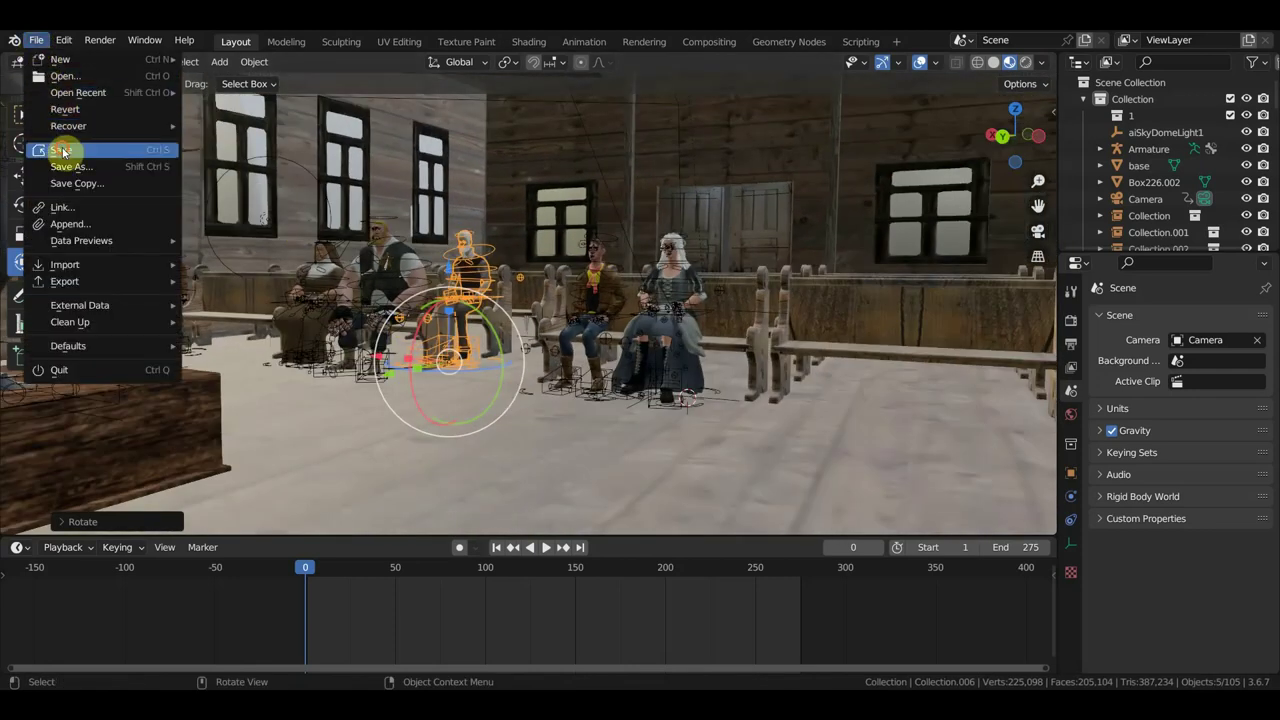
{"action": "left_click", "coordinate": [178, 230]}
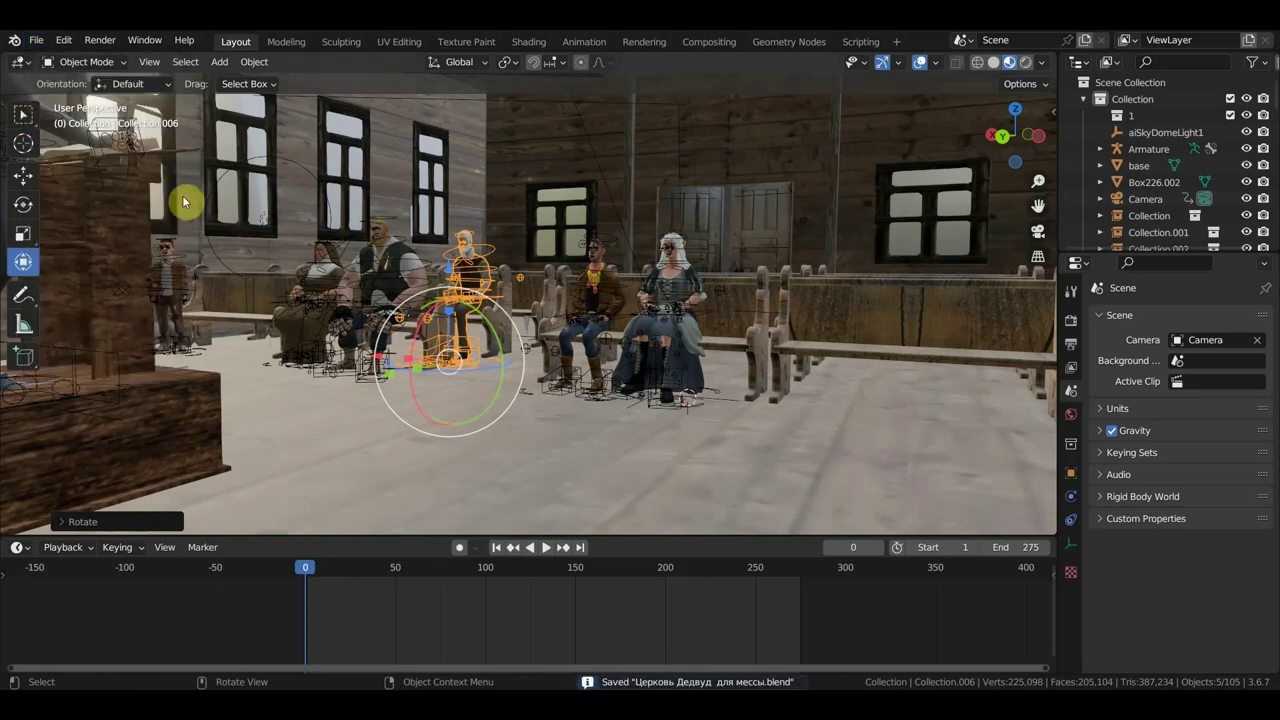
- Link Collection from доктор. сидит в церкви.blend into the church
{"action": "left_click", "coordinate": [38, 39]}
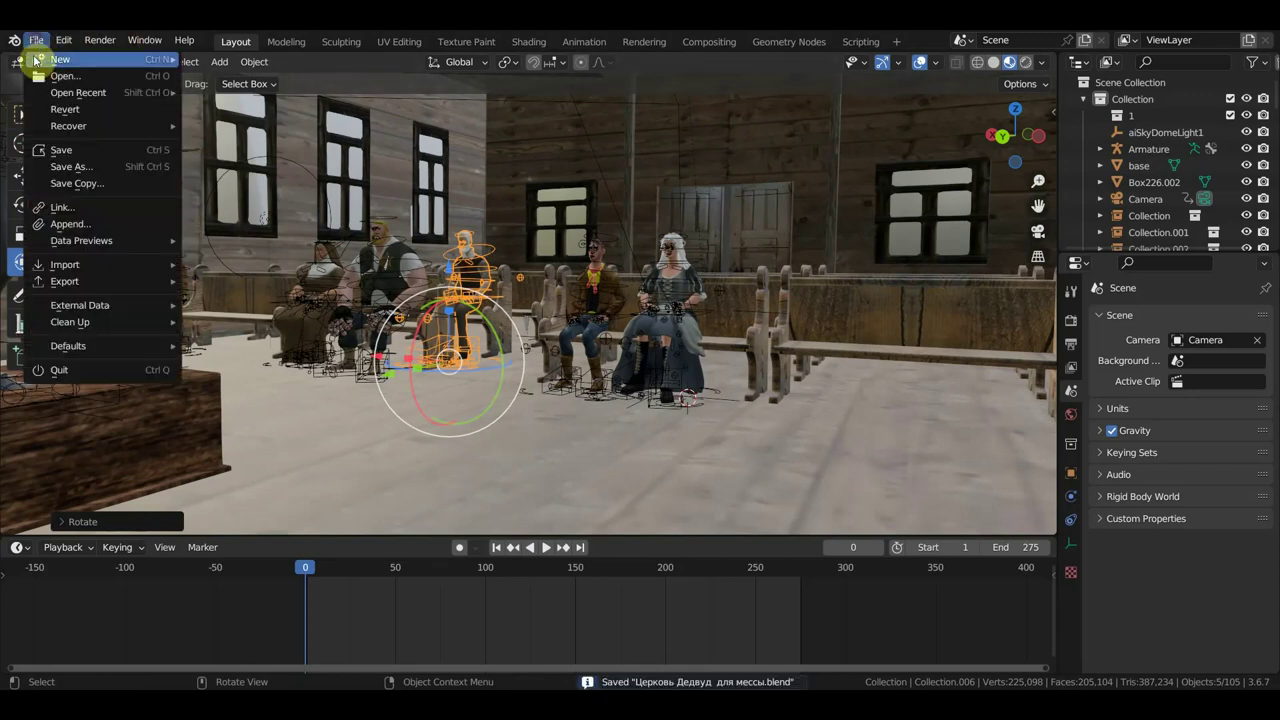
{"action": "left_click", "coordinate": [80, 206]}
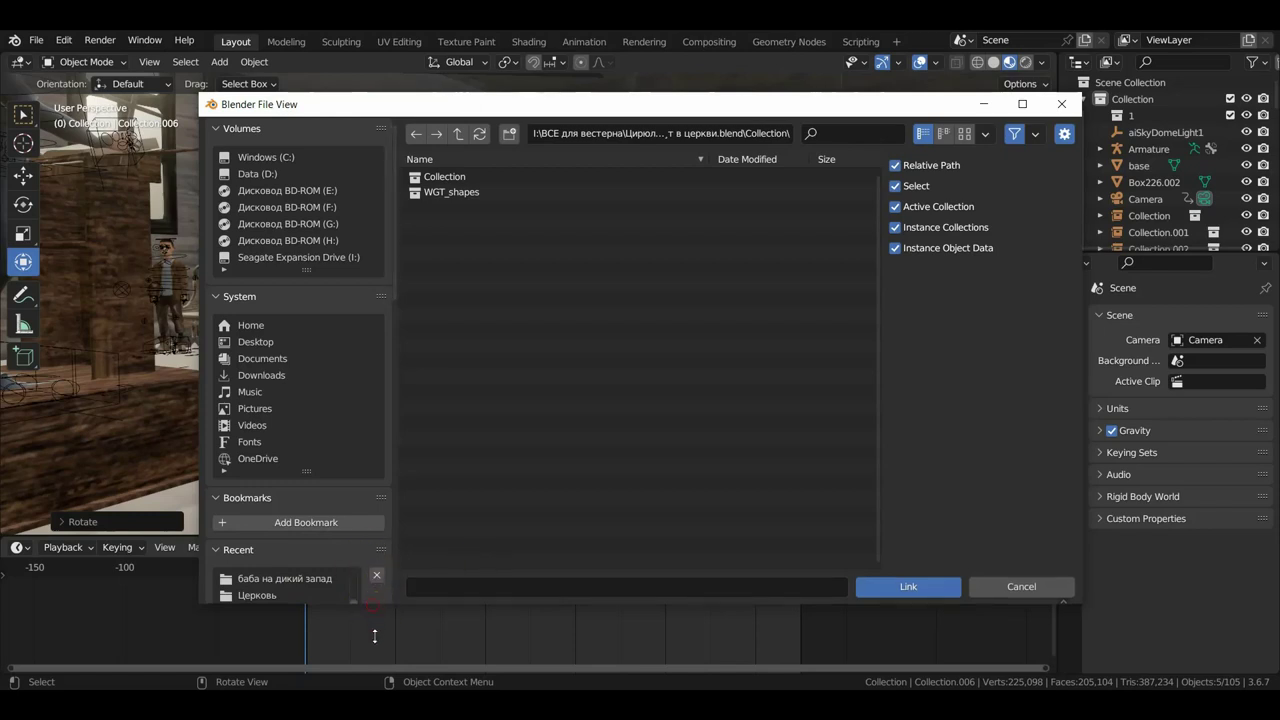
{"action": "left_click_drag", "start_coordinate": [374, 636], "coordinate": [372, 690]}
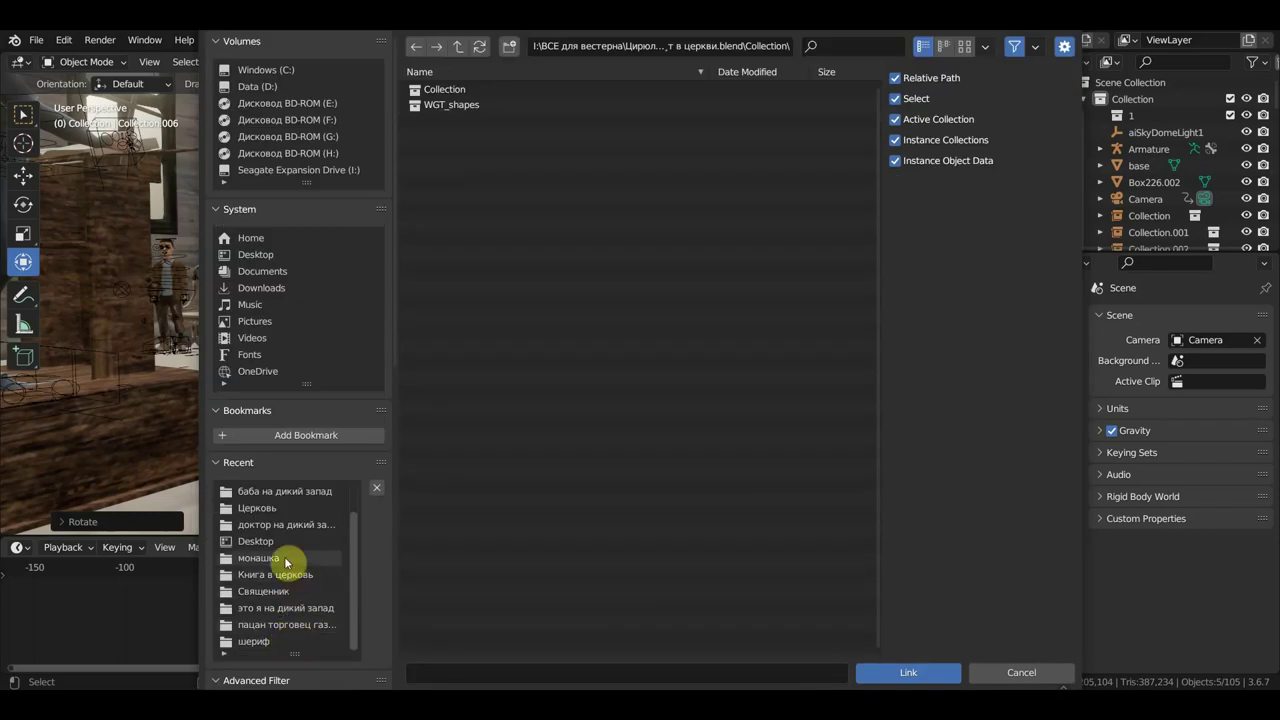
{"action": "left_click", "coordinate": [286, 526]}
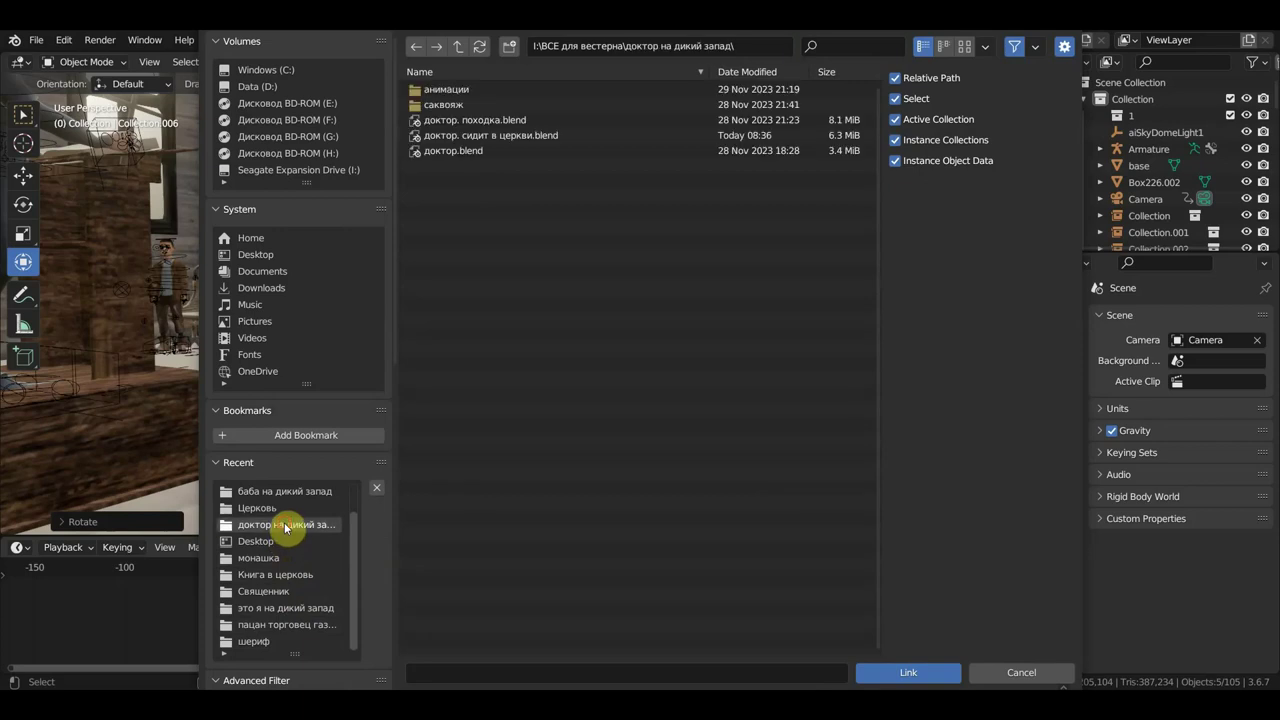
{"action": "double_click", "coordinate": [490, 135]}
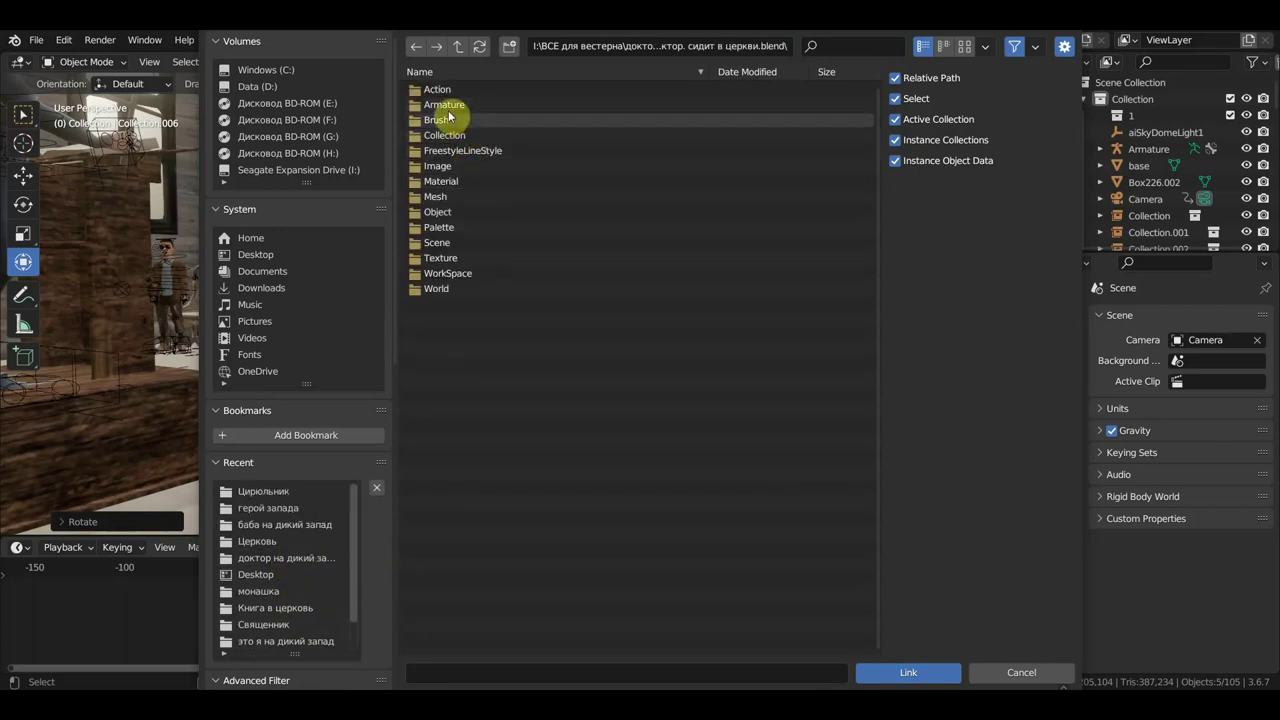
{"action": "double_click", "coordinate": [449, 137]}
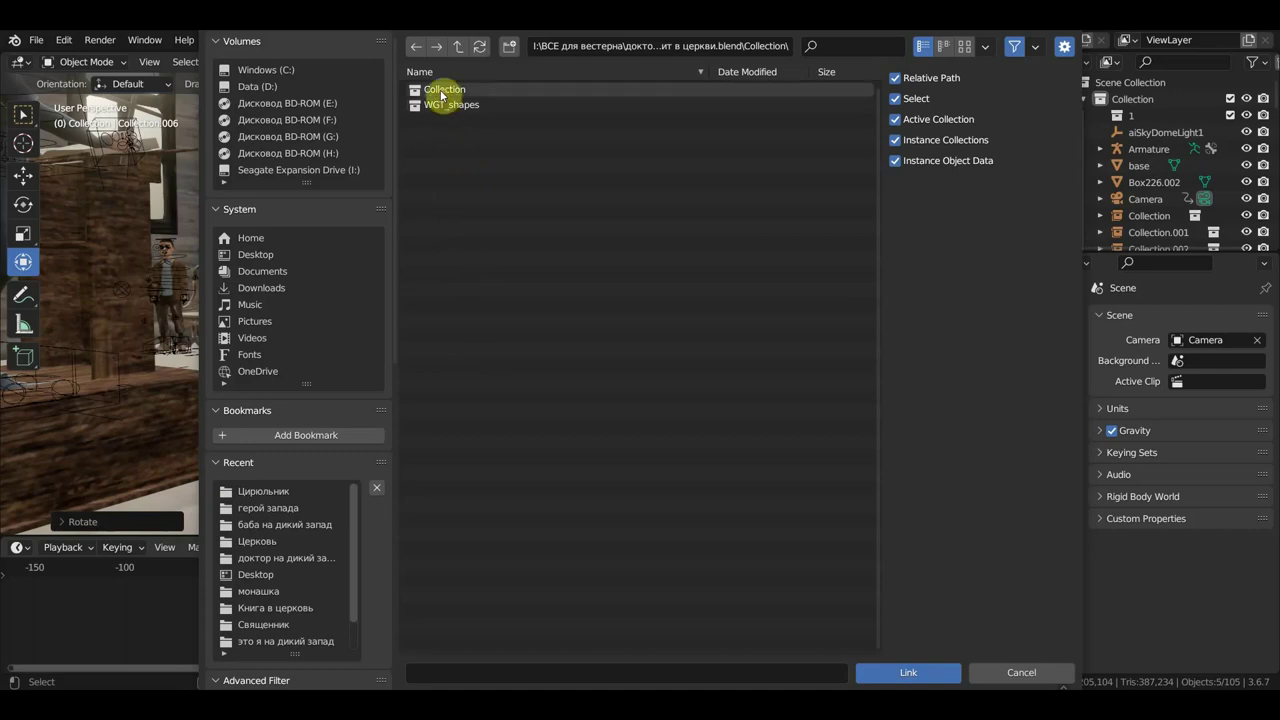
{"action": "double_click", "coordinate": [440, 90]}
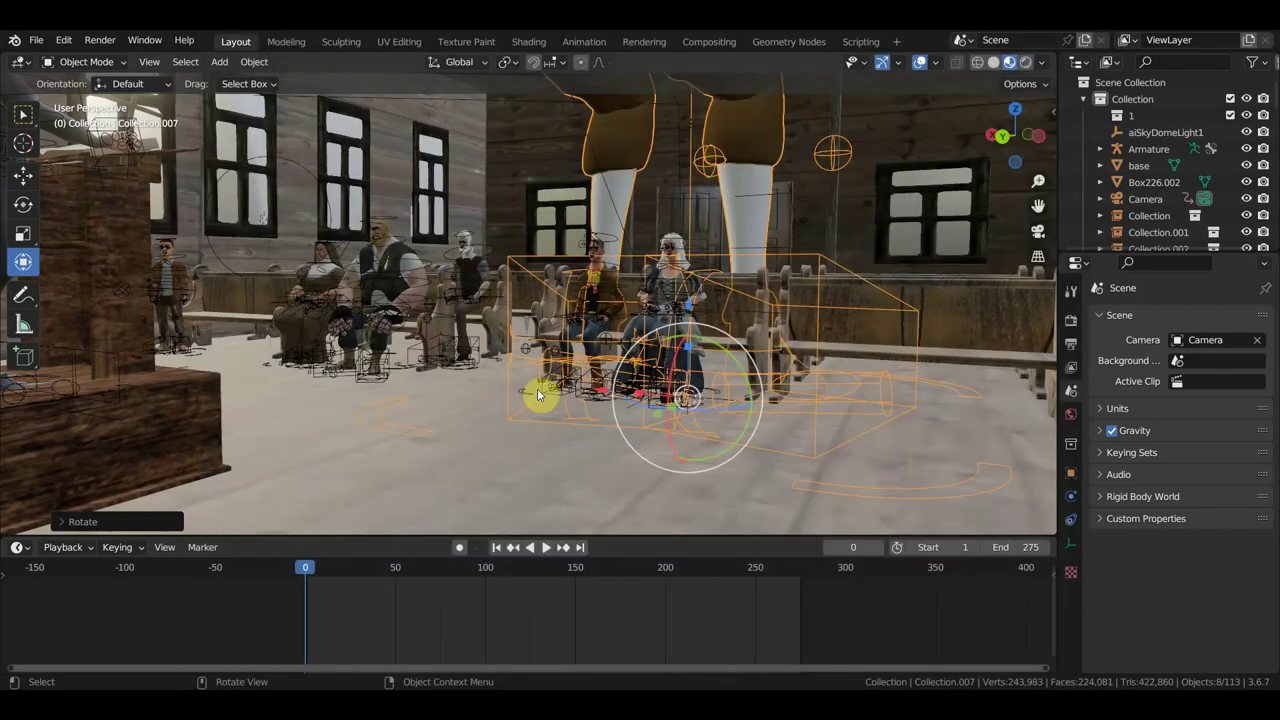
- Scale the doctor's Collection.007 down, move him among the pews and rotate him about 175°
{"action": "key", "text": "s"}
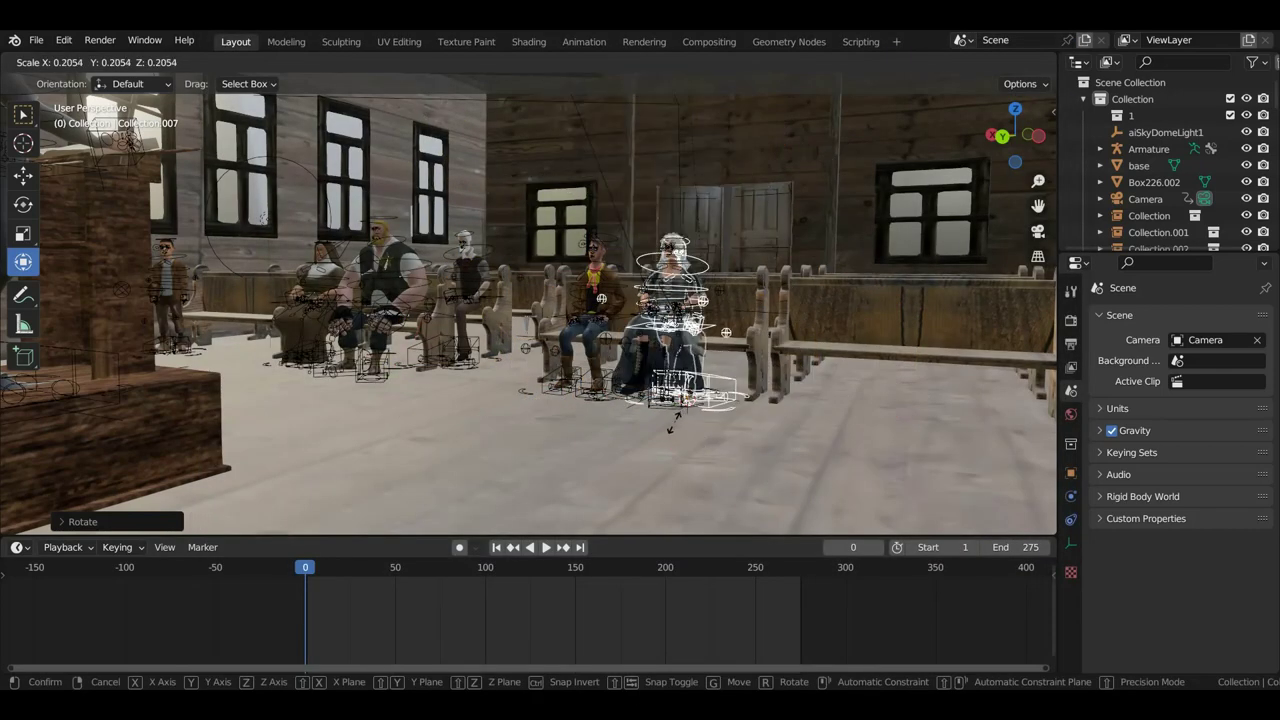
{"action": "left_click", "coordinate": [708, 426]}
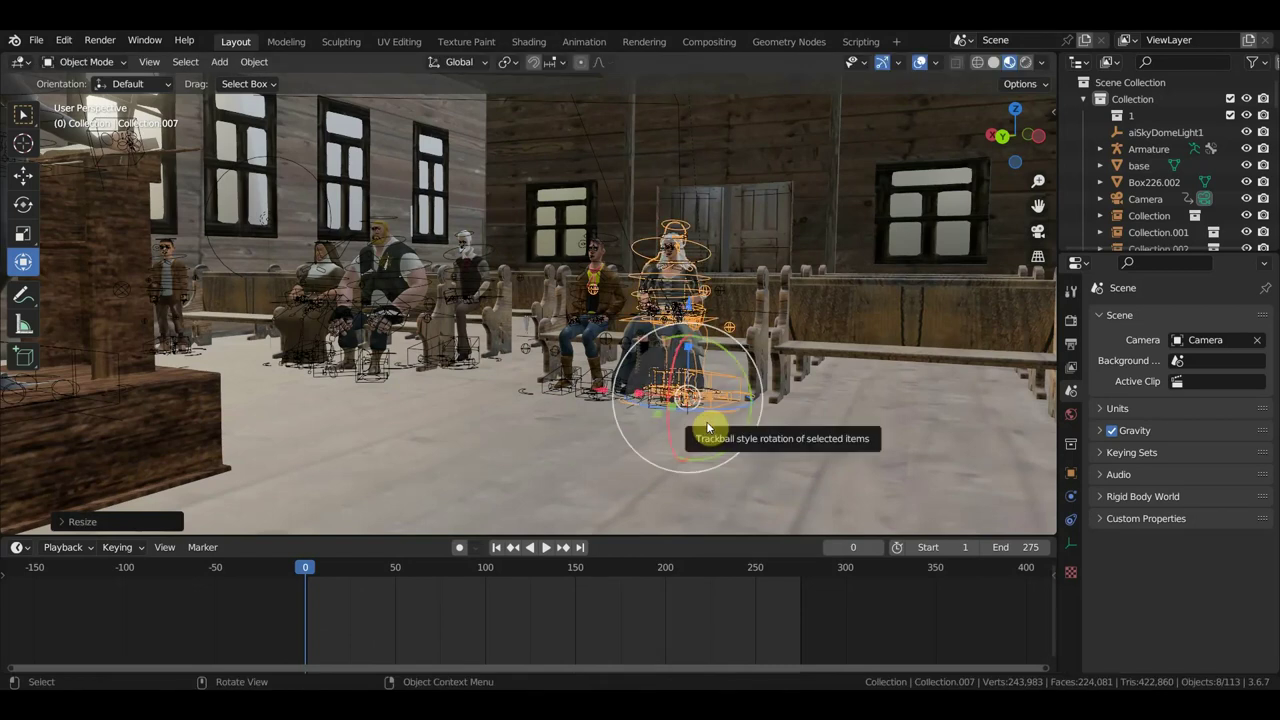
{"action": "key", "text": "KP_7"}
{"action": "scroll", "coordinate": [707, 428], "scroll_direction": "down", "scroll_amount": 5}
{"action": "scroll", "coordinate": [690, 430], "scroll_direction": "down", "scroll_amount": 4}
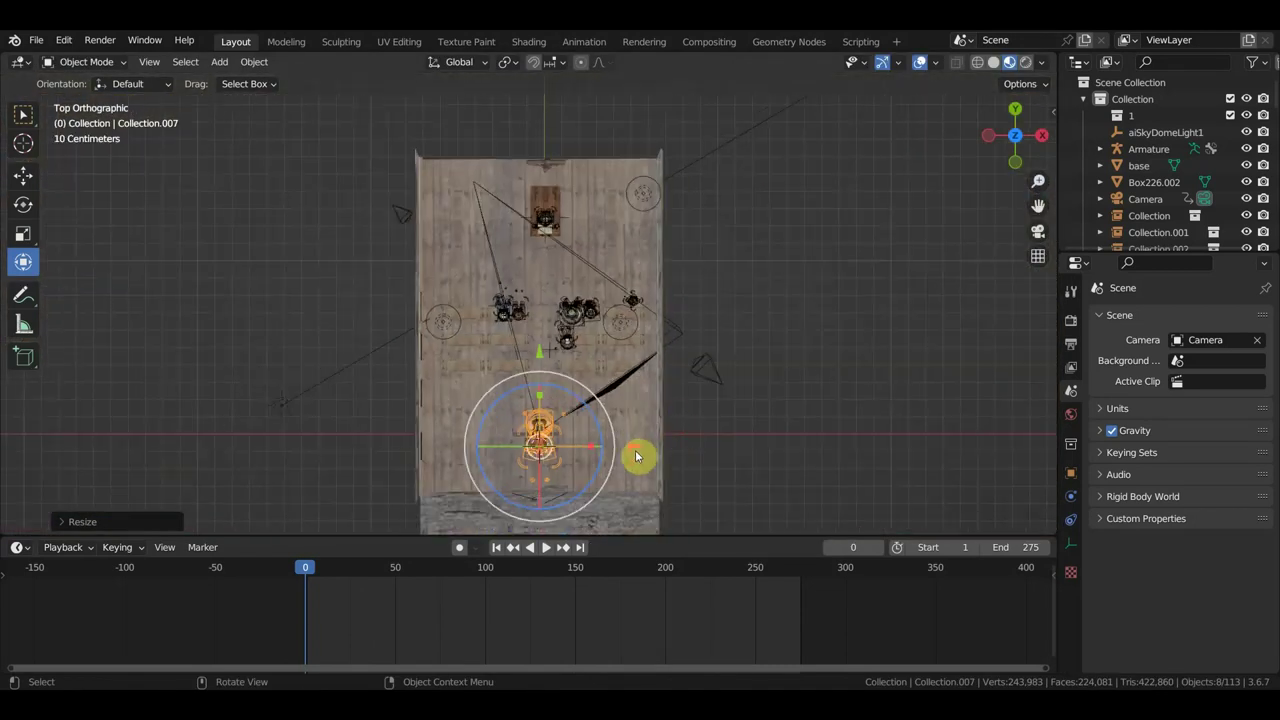
{"action": "key", "text": "g"}
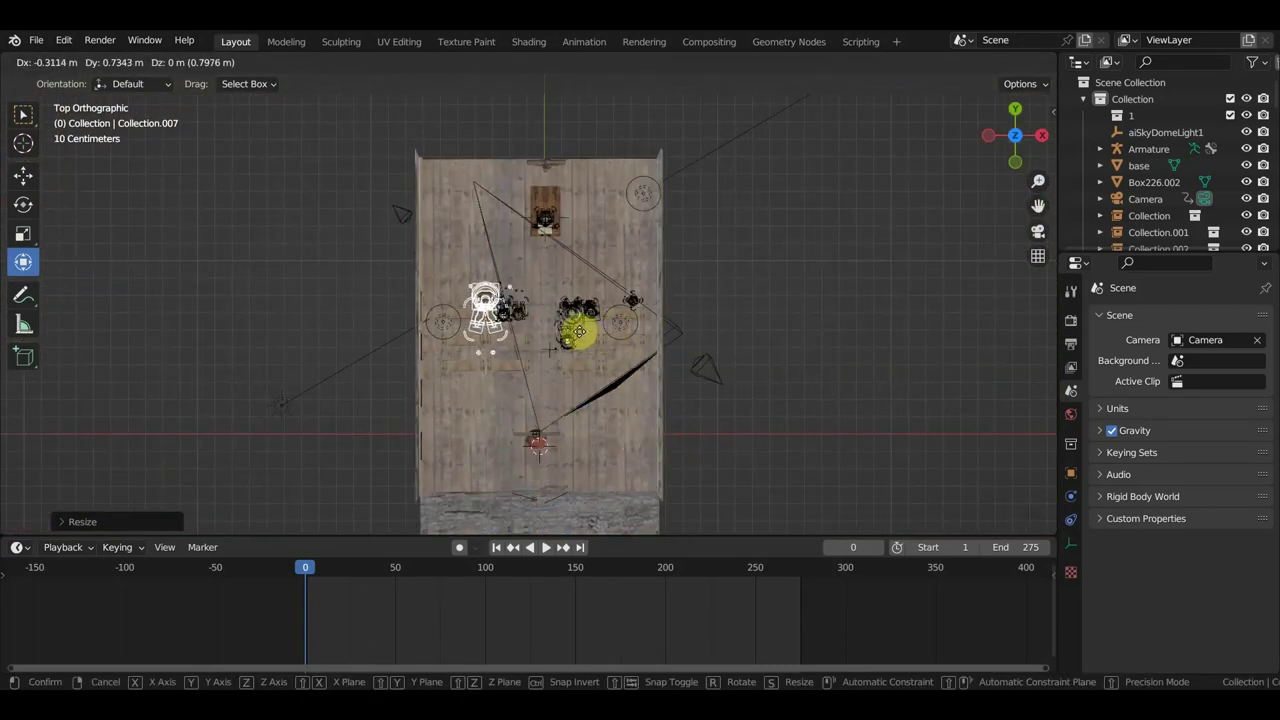
{"action": "left_click", "coordinate": [586, 362]}
{"action": "key", "text": "r"}
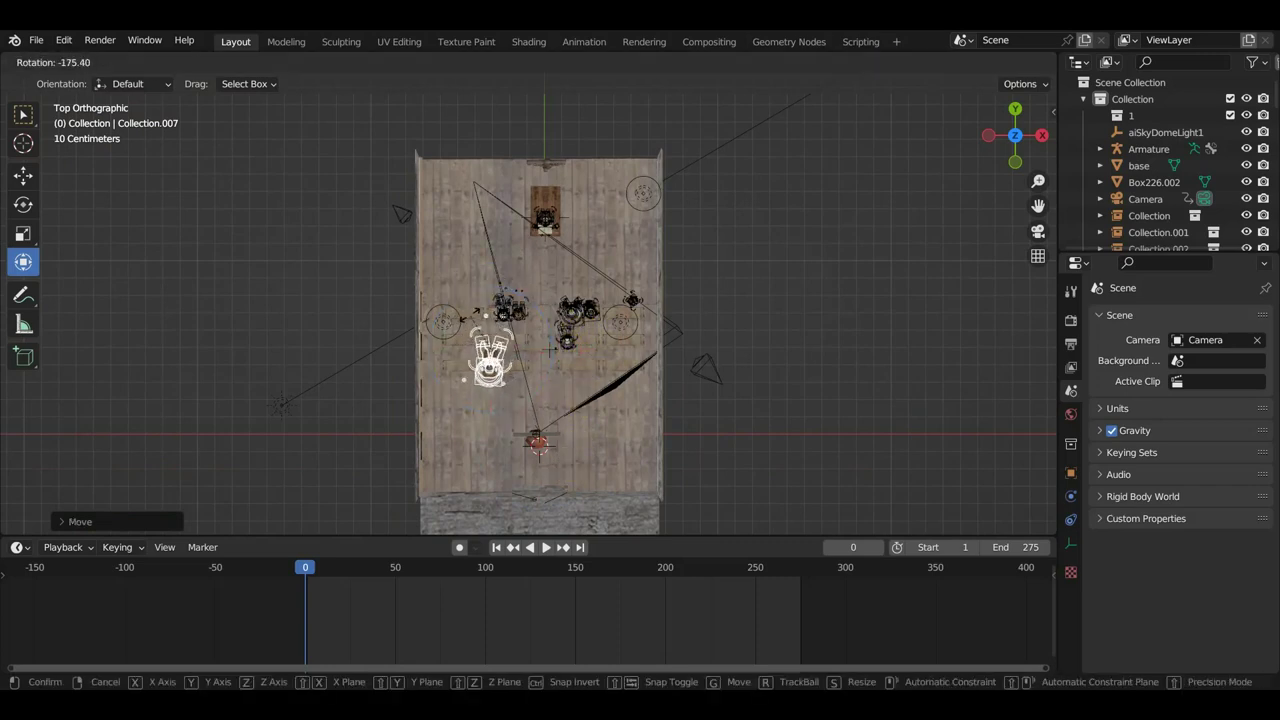
{"action": "left_click", "coordinate": [492, 354]}
{"action": "key", "text": "r"}
{"action": "left_click", "coordinate": [506, 354]}
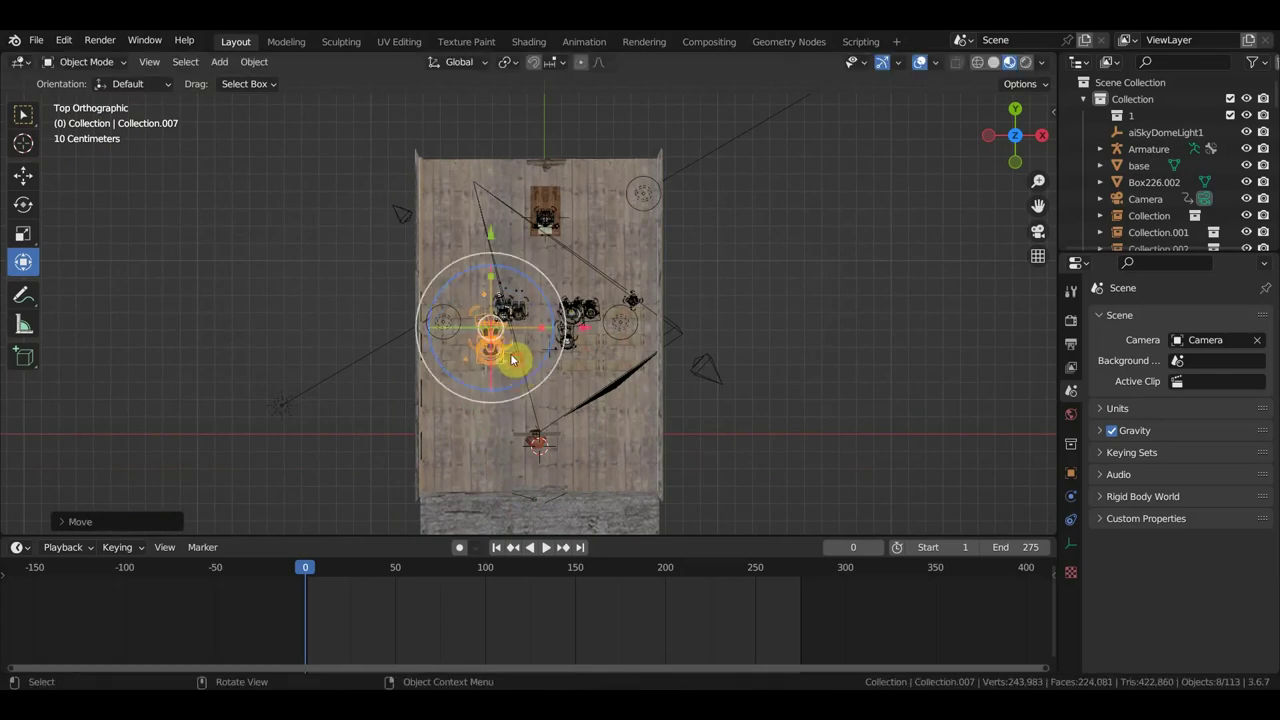
{"action": "scroll", "coordinate": [524, 393], "scroll_direction": "up", "scroll_amount": 5}
{"action": "mouse_move", "coordinate": [524, 393]}
{"action": "middle_mouse_down"}
{"action": "mouse_move", "coordinate": [420, 329]}
{"action": "mouse_move", "coordinate": [360, 260]}
{"action": "mouse_move", "coordinate": [378, 270]}
{"action": "mouse_move", "coordinate": [385, 245]}
{"action": "middle_mouse_up"}
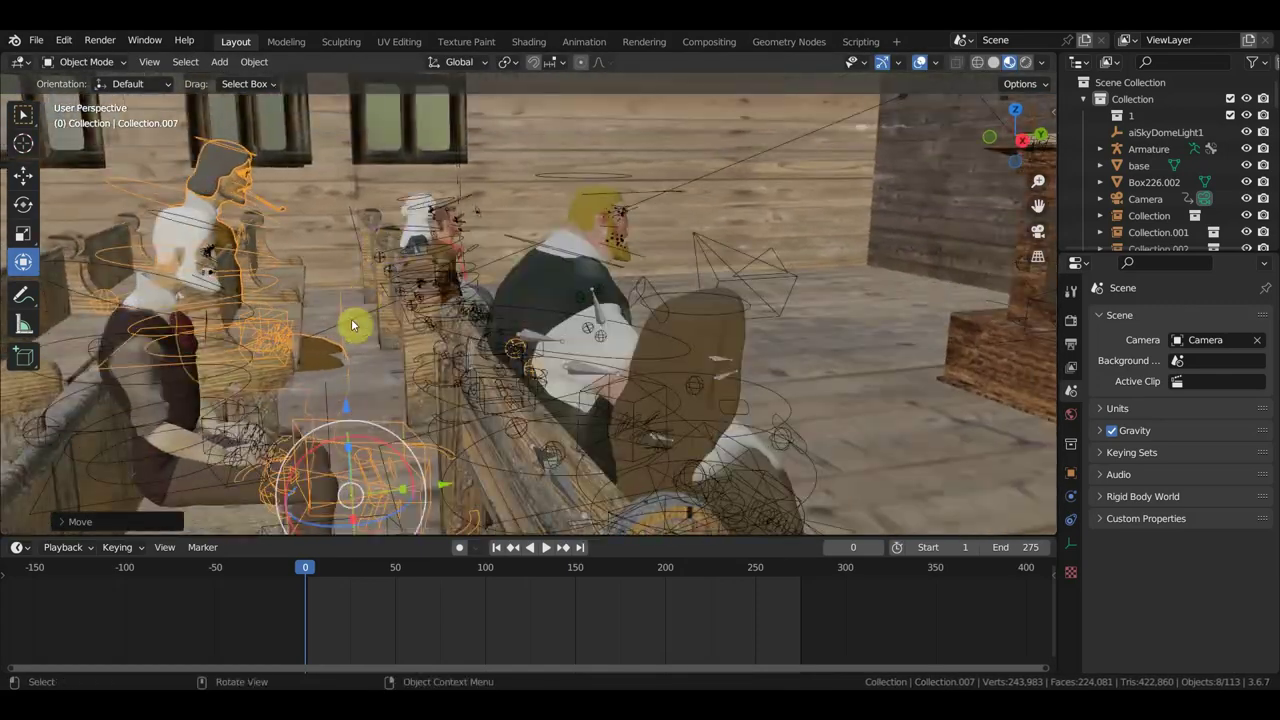
- Move the doctor onto the bench and shrink him to about 0.89
{"action": "key", "text": "g"}
{"action": "left_click", "coordinate": [434, 322]}
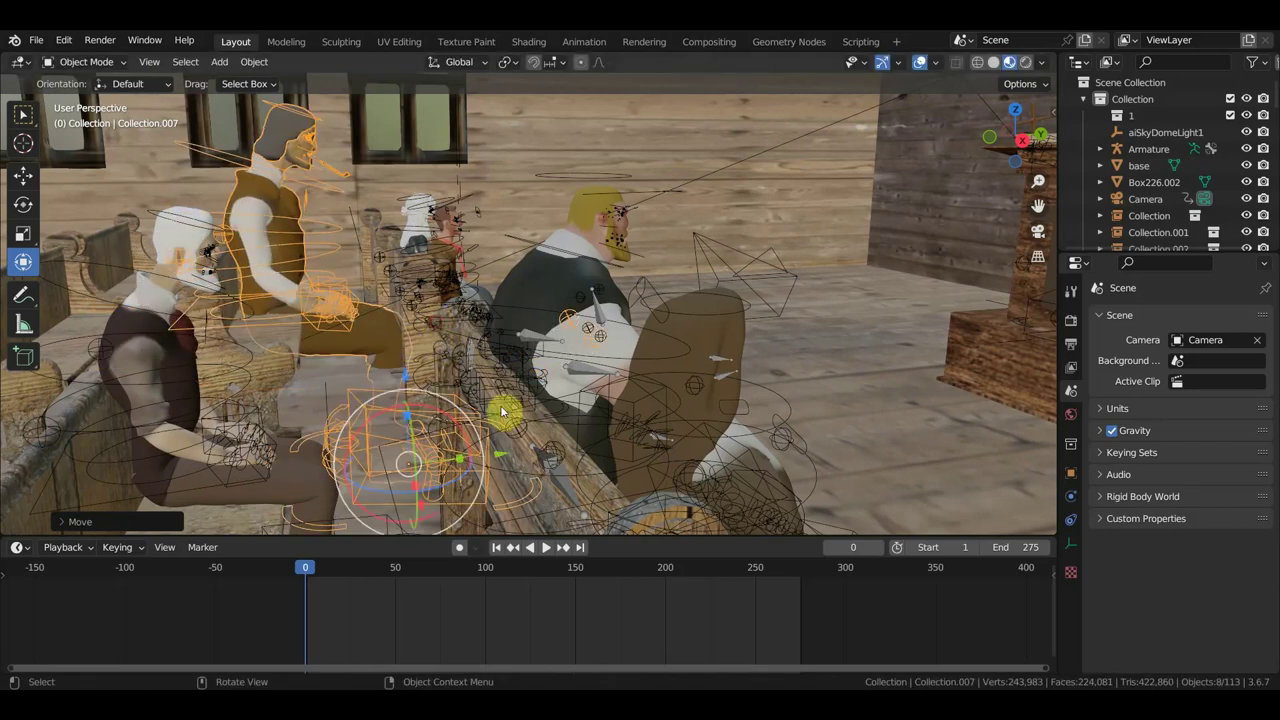
{"action": "key", "text": "s"}
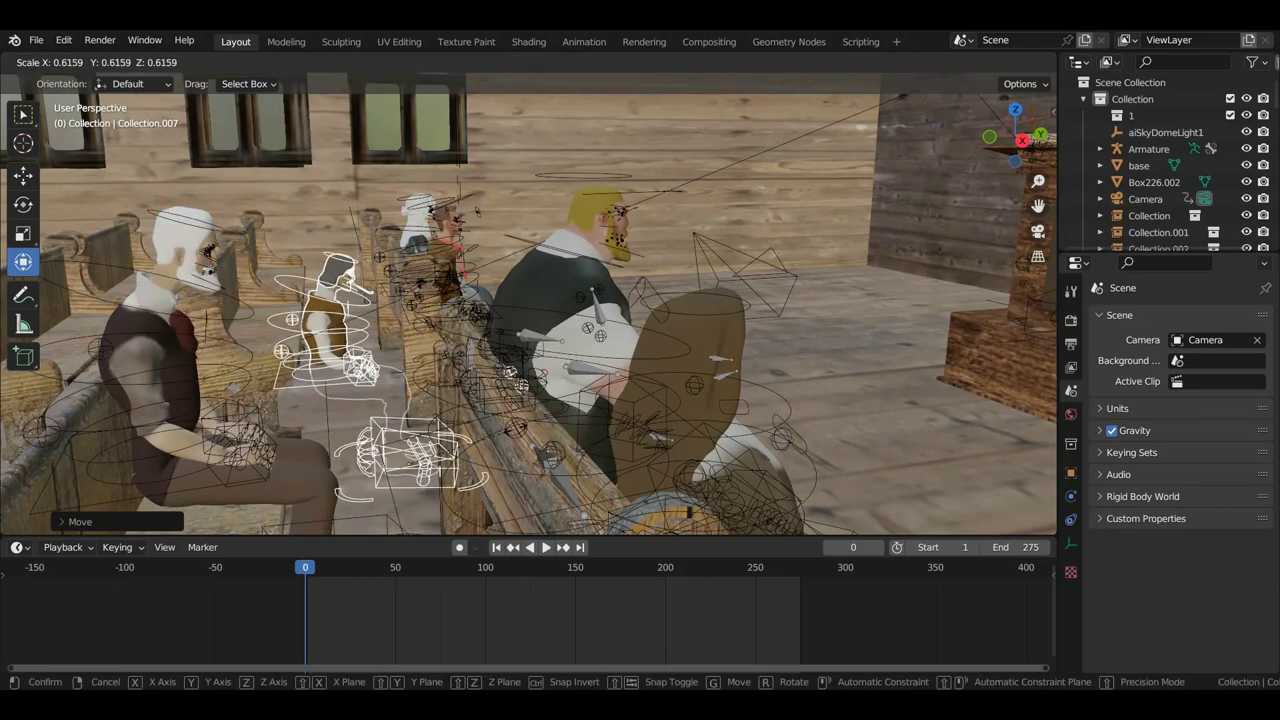
{"action": "left_click", "coordinate": [516, 431]}
{"action": "key", "text": "g"}
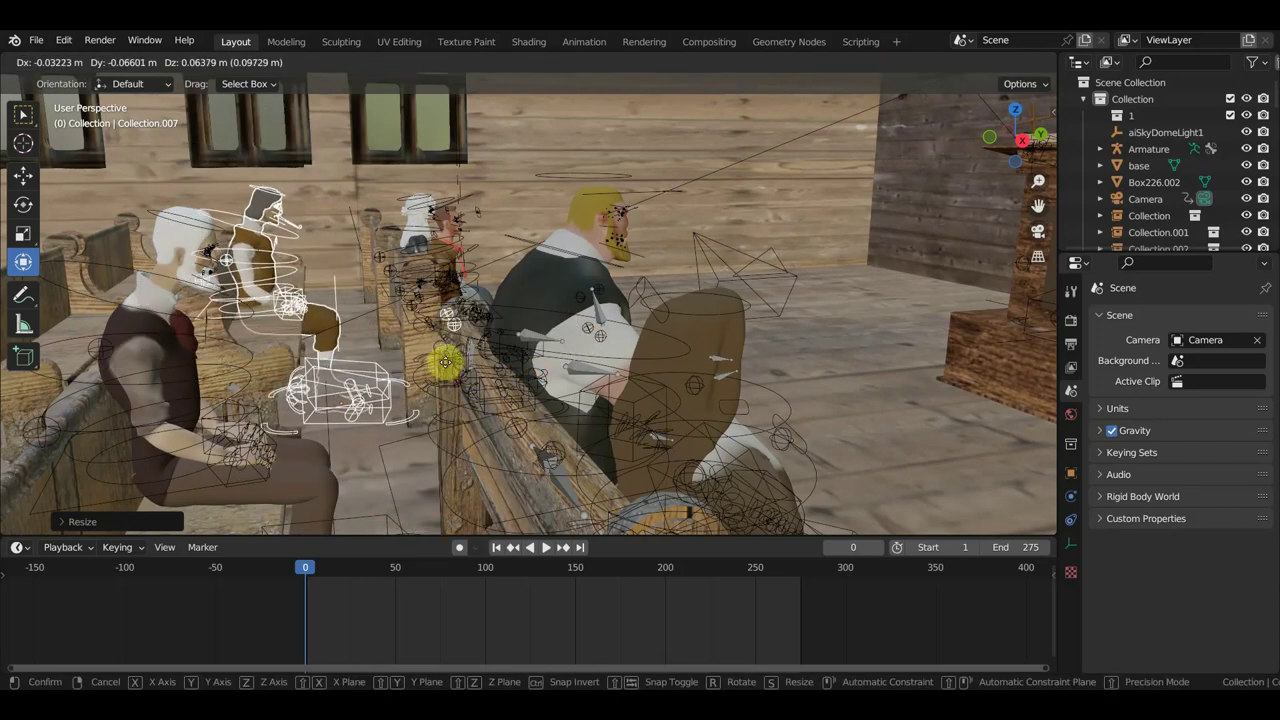
{"action": "left_click", "coordinate": [445, 343]}
{"action": "mouse_move", "coordinate": [445, 343]}
{"action": "middle_mouse_down"}
{"action": "mouse_move", "coordinate": [826, 354]}
{"action": "mouse_move", "coordinate": [943, 323]}
{"action": "mouse_move", "coordinate": [920, 306]}
{"action": "mouse_move", "coordinate": [914, 366]}
{"action": "middle_mouse_up"}
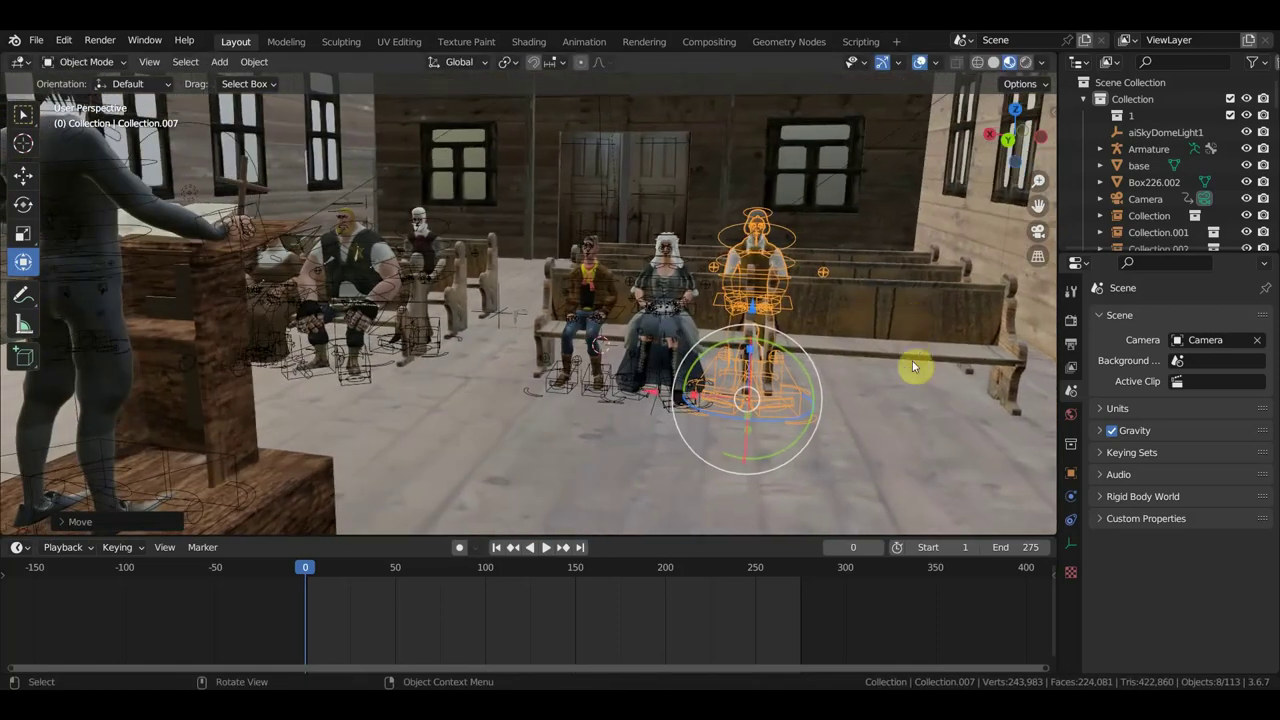
{"action": "key", "text": "g"}
{"action": "left_click", "coordinate": [934, 397]}
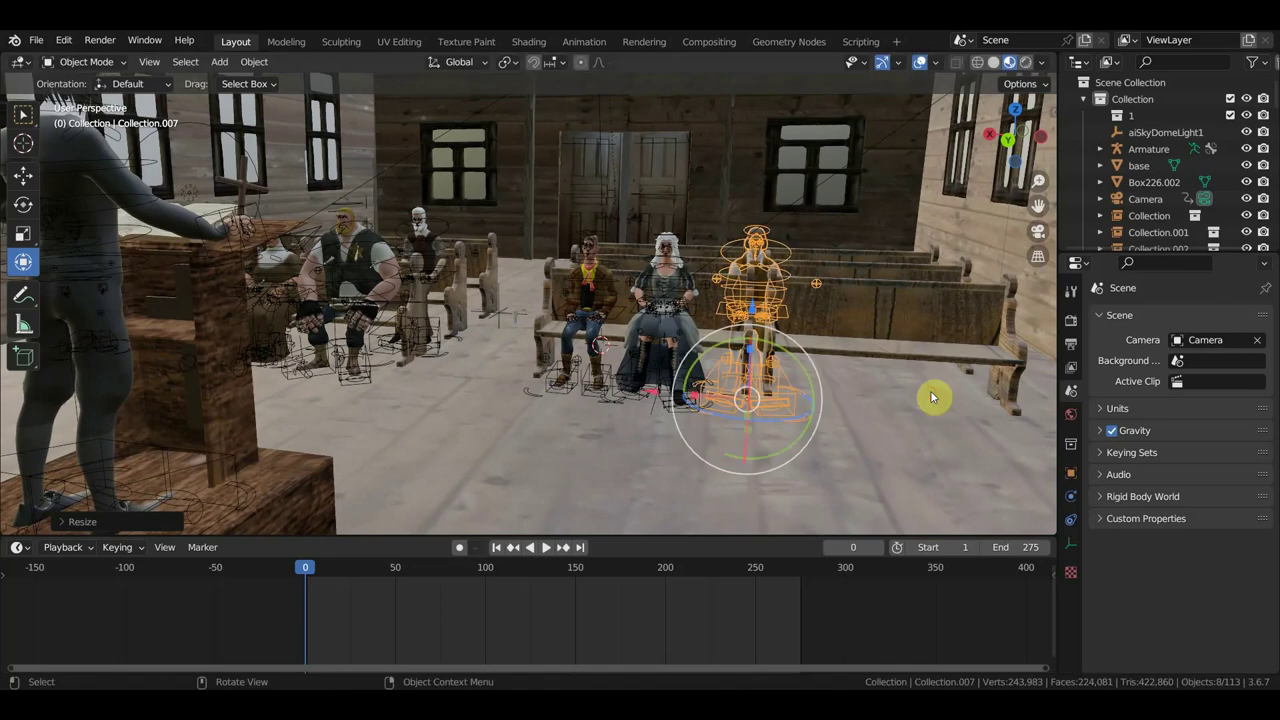
{"action": "key", "text": "g"}
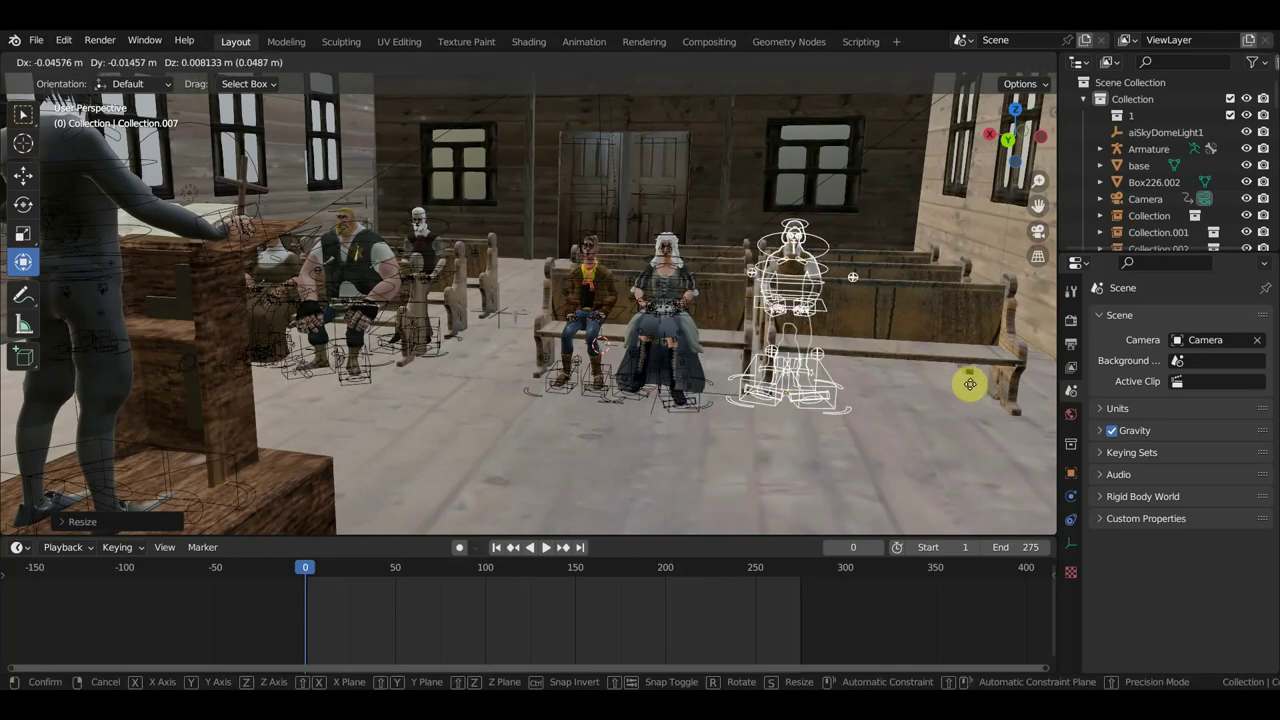
{"action": "left_click", "coordinate": [970, 384]}
{"action": "mouse_move", "coordinate": [971, 386]}
{"action": "middle_mouse_down"}
{"action": "mouse_move", "coordinate": [894, 400]}
{"action": "mouse_move", "coordinate": [837, 391]}
{"action": "mouse_move", "coordinate": [818, 405]}
{"action": "mouse_move", "coordinate": [911, 426]}
{"action": "middle_mouse_up"}
- Shift the doctor further right beside the grey-dressed woman and shrink him slightly
{"action": "key", "text": "g"}
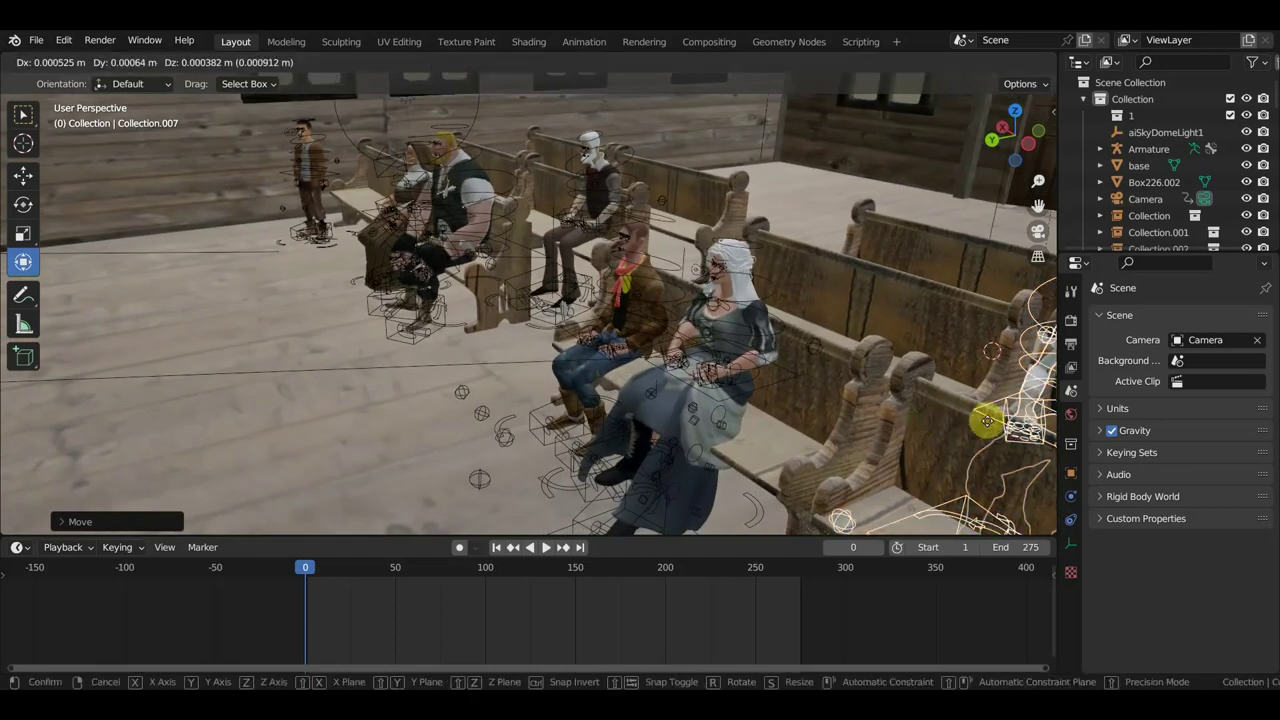
{"action": "left_click", "coordinate": [797, 349]}
{"action": "middle_click_drag", "start_coordinate": [797, 349], "coordinate": [714, 349]}
{"action": "key", "text": "g"}
{"action": "left_click", "coordinate": [928, 385]}
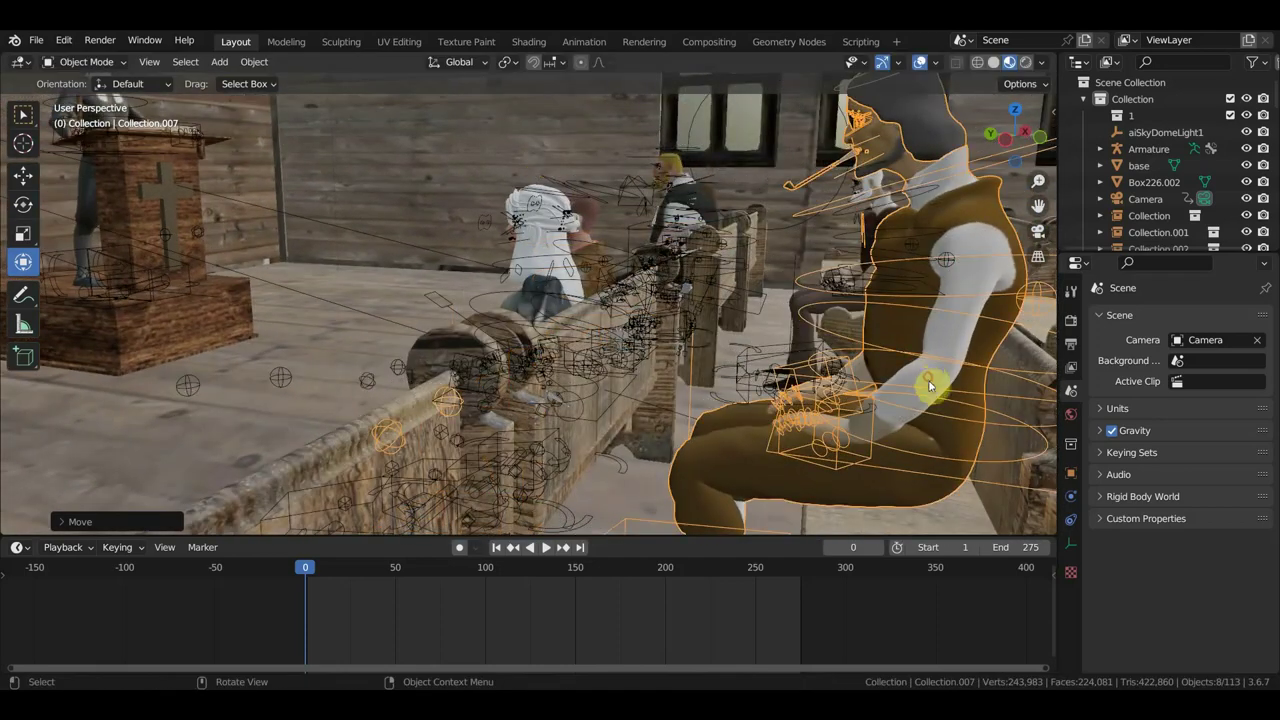
{"action": "key", "text": "s"}
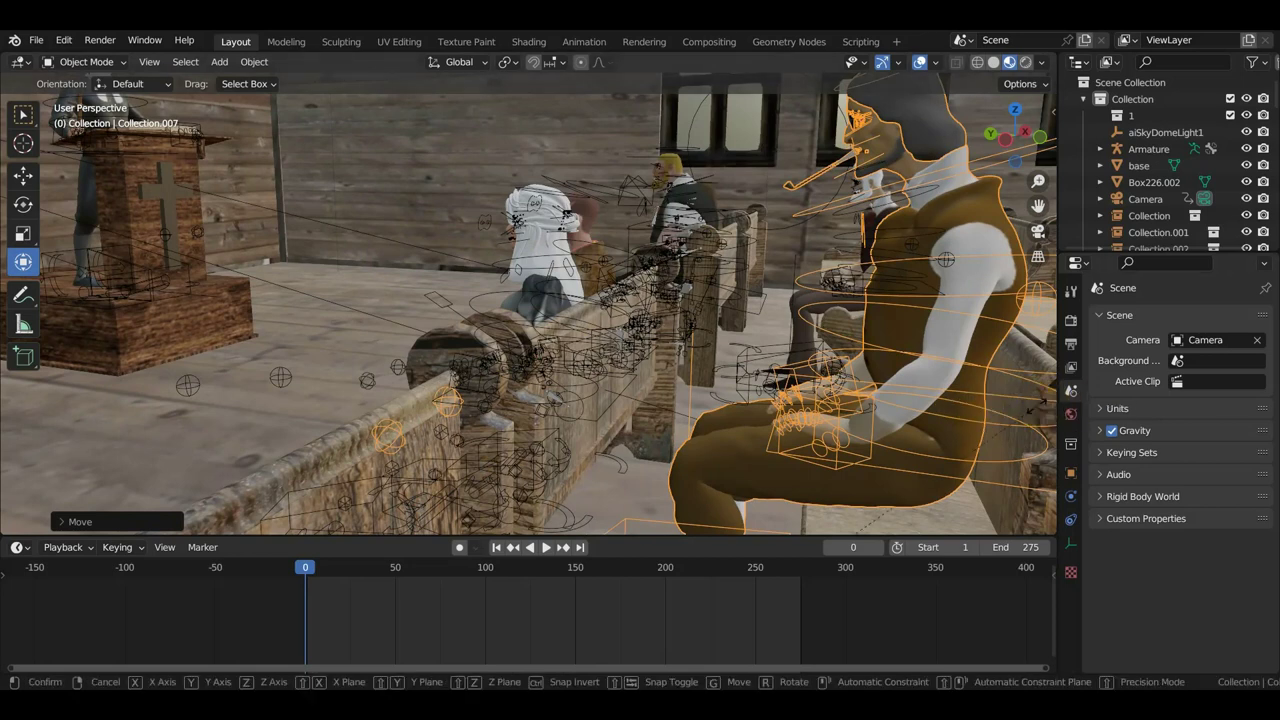
{"action": "left_click", "coordinate": [940, 417]}
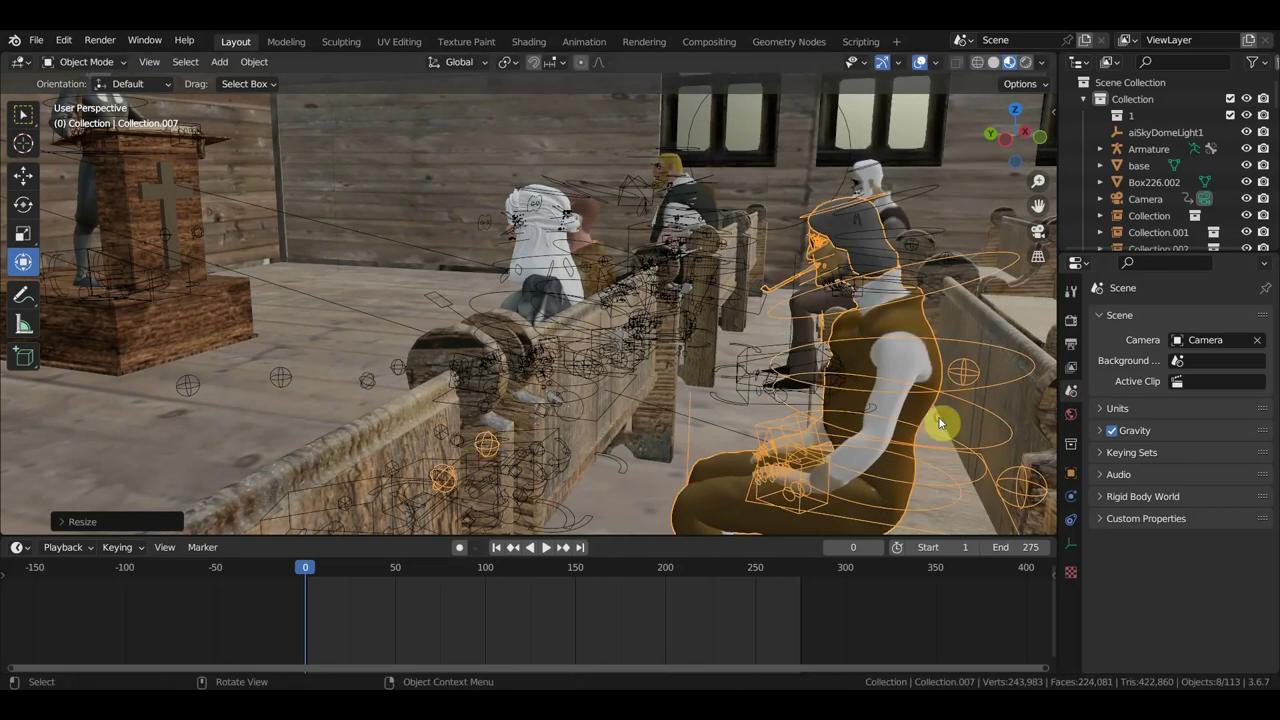
{"action": "key", "text": "g"}
{"action": "left_click", "coordinate": [894, 427]}
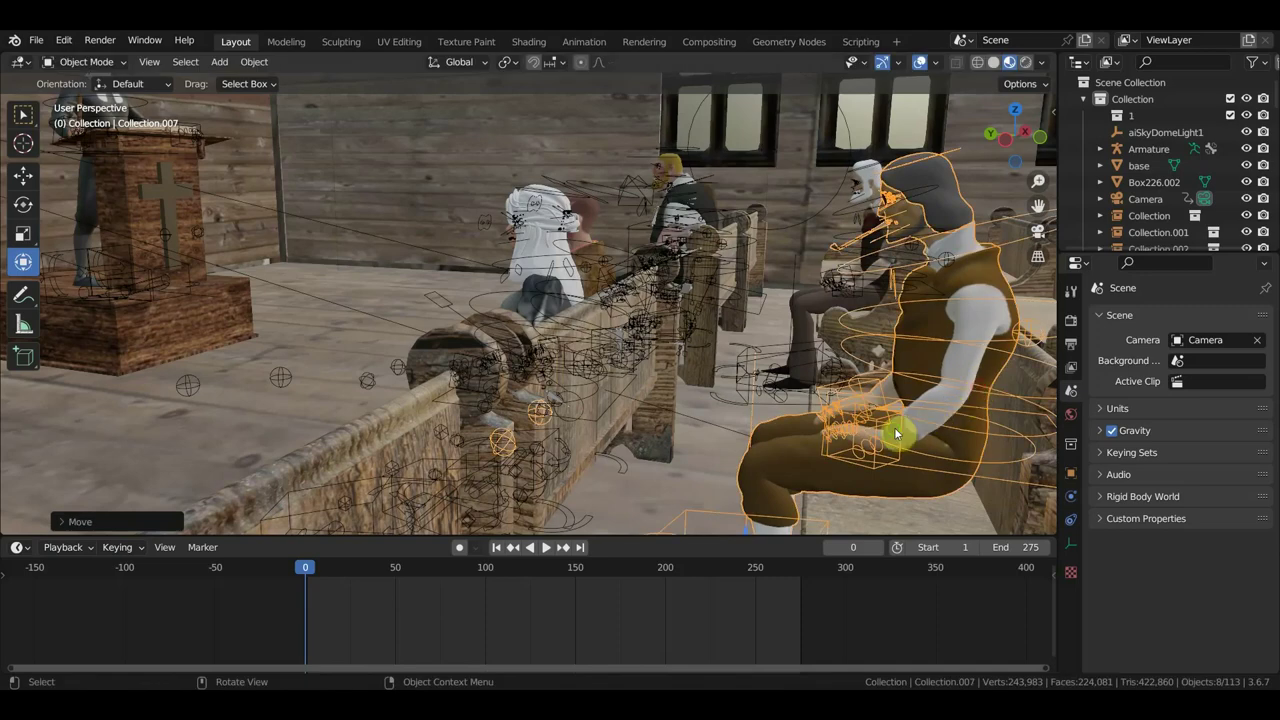
{"action": "mouse_move", "coordinate": [894, 427]}
{"action": "middle_mouse_down"}
{"action": "mouse_move", "coordinate": [929, 419]}
{"action": "mouse_move", "coordinate": [905, 413]}
{"action": "middle_mouse_up"}
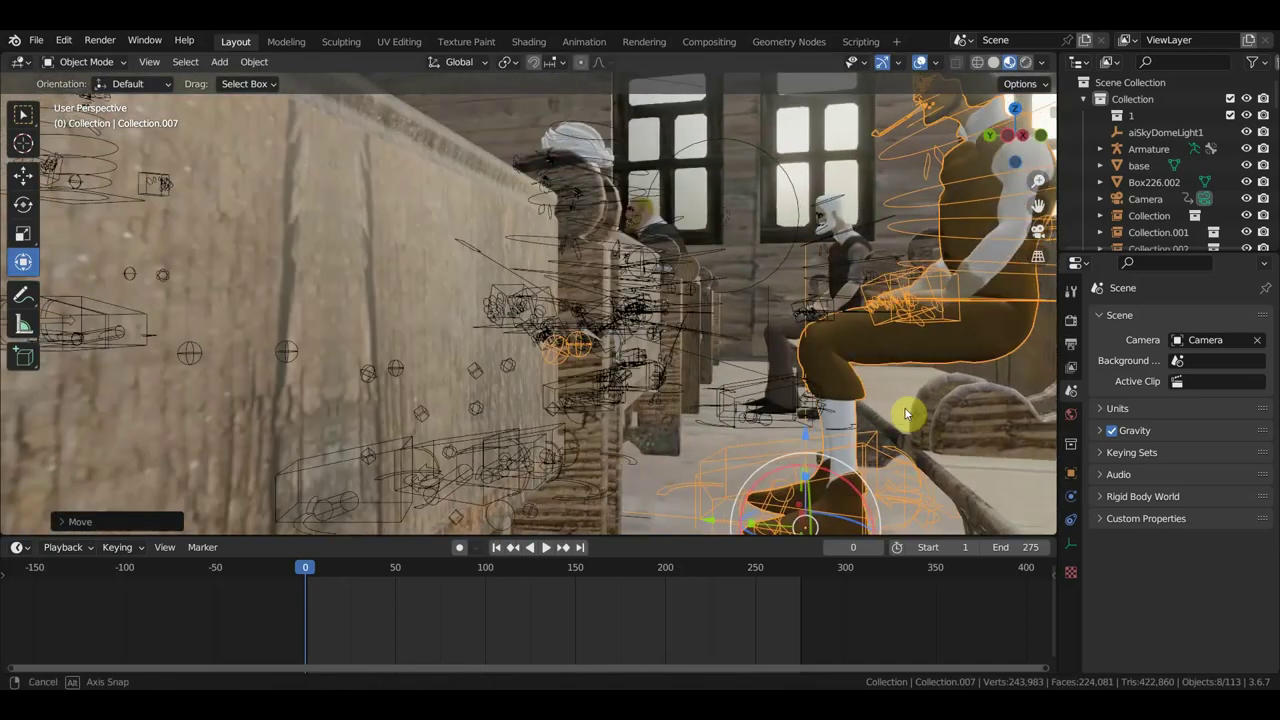
- Fine-tune the doctor's scale to about 1.04 and set his feet in place
{"action": "key", "text": "s"}
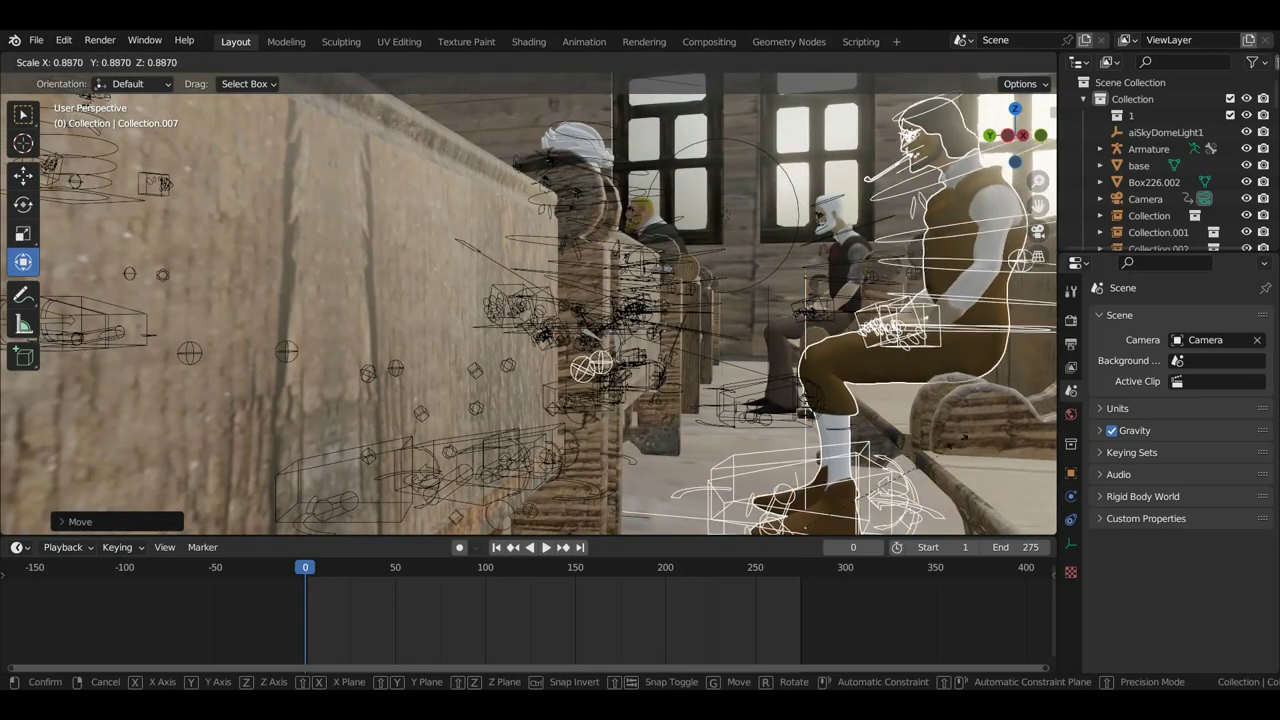
{"action": "left_click", "coordinate": [944, 441]}
{"action": "middle_click_drag", "start_coordinate": [943, 443], "coordinate": [933, 425]}
{"action": "key", "text": "s"}
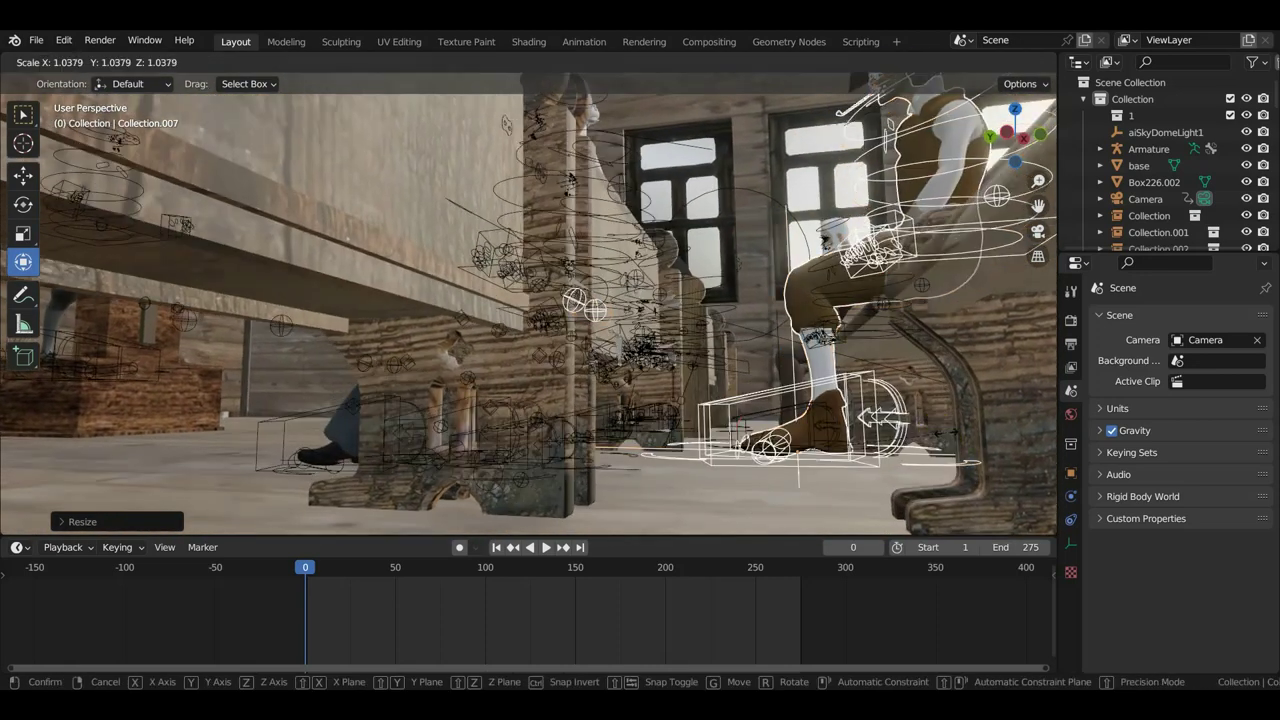
{"action": "left_click", "coordinate": [968, 439]}
{"action": "key", "text": "g"}
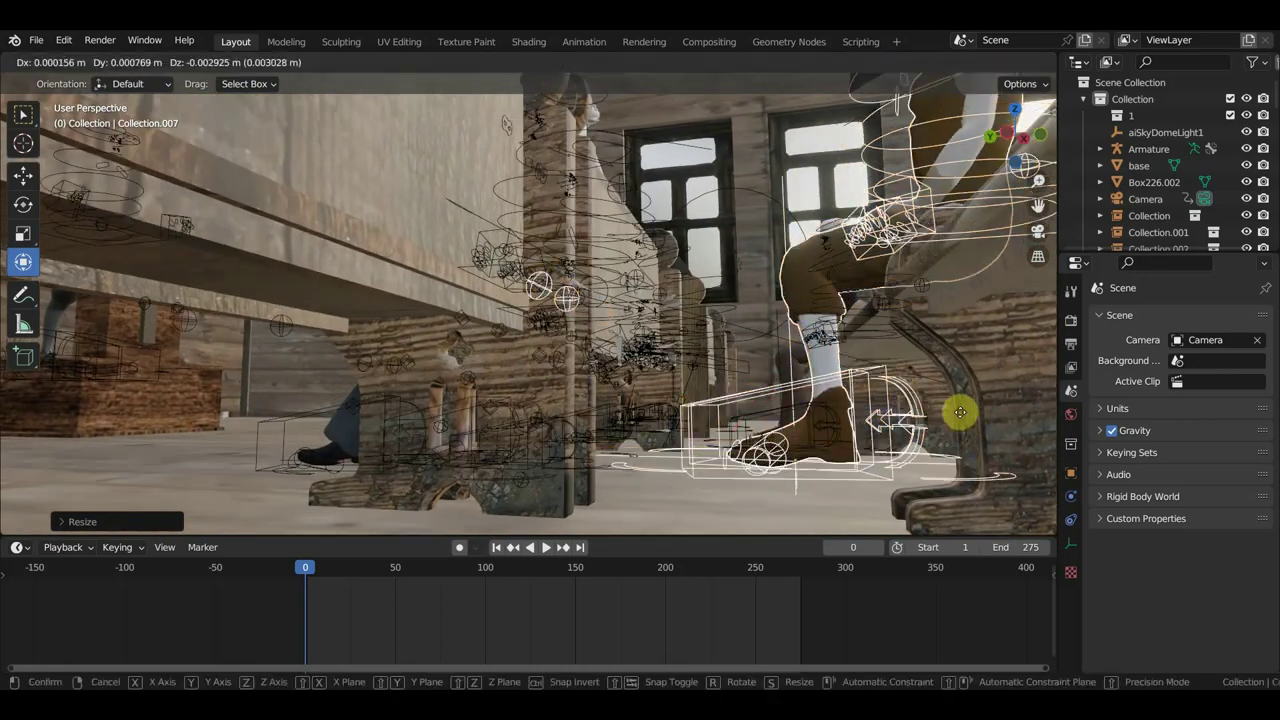
{"action": "left_click", "coordinate": [949, 444]}
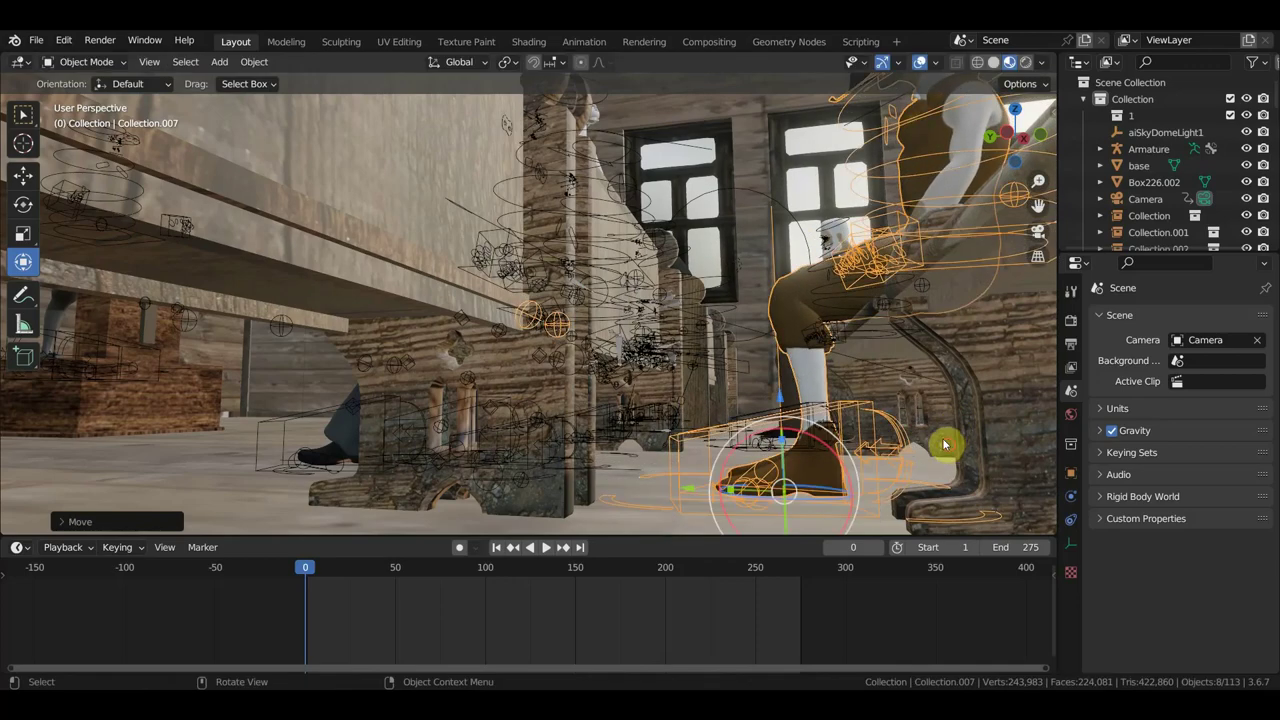
{"action": "mouse_move", "coordinate": [946, 443]}
{"action": "middle_mouse_down"}
{"action": "mouse_move", "coordinate": [946, 468]}
{"action": "mouse_move", "coordinate": [966, 486]}
{"action": "mouse_move", "coordinate": [1023, 477]}
{"action": "mouse_move", "coordinate": [24, 476]}
{"action": "middle_mouse_up"}
- Grab the mustached doctor and drop him further left, away from the white-haired woman
{"action": "left_click", "coordinate": [53, 470]}
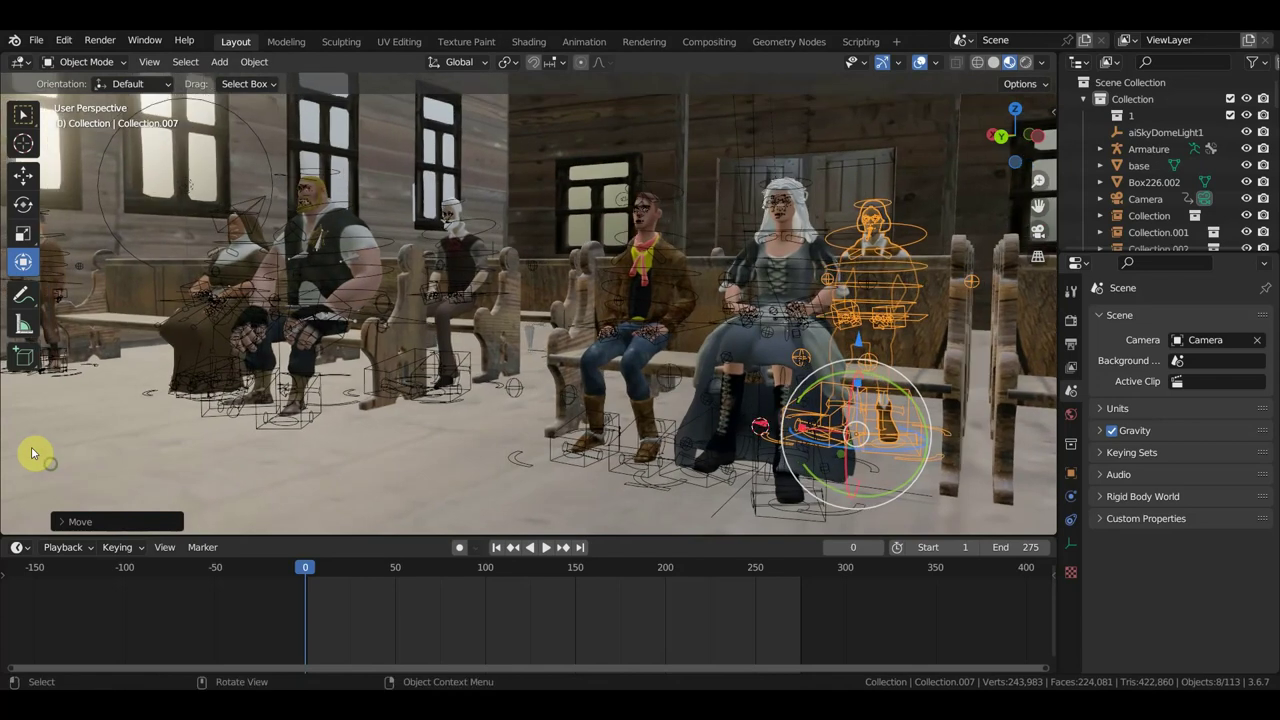
{"action": "mouse_move", "coordinate": [112, 407]}
{"action": "middle_mouse_down"}
{"action": "mouse_move", "coordinate": [489, 390]}
{"action": "mouse_move", "coordinate": [714, 355]}
{"action": "middle_mouse_up"}
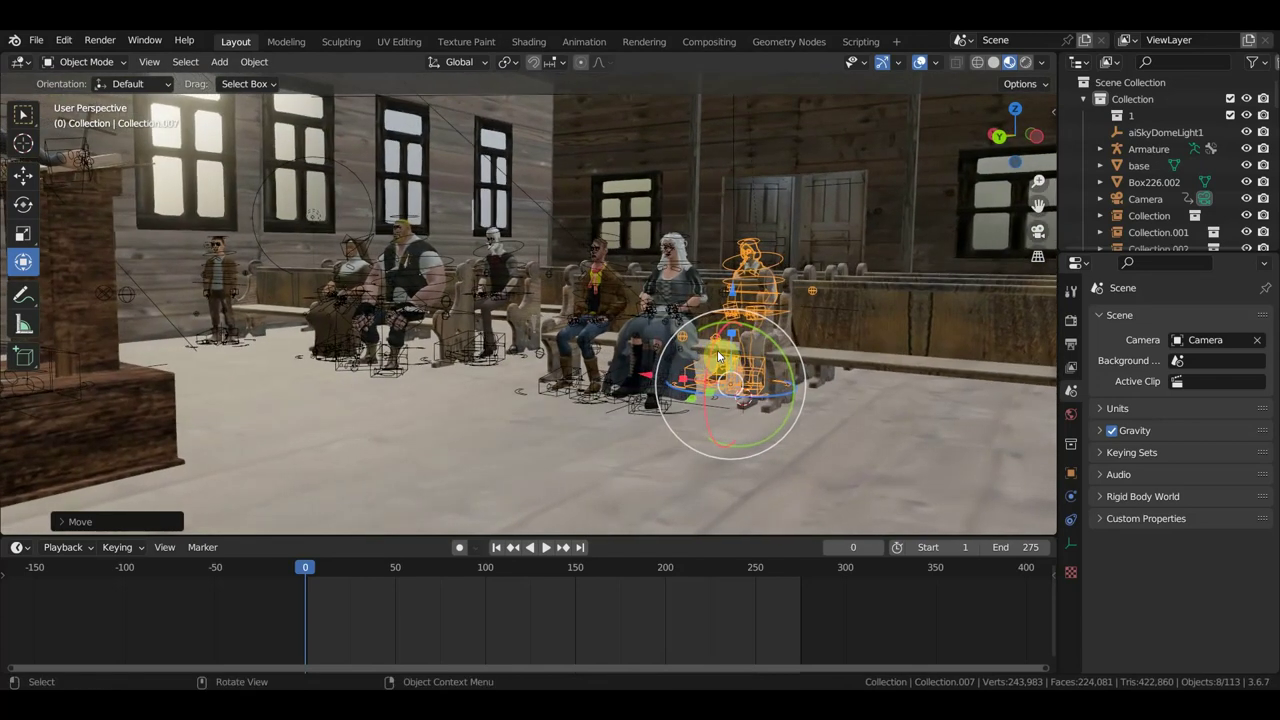
{"action": "scroll", "coordinate": [717, 350], "scroll_direction": "up", "scroll_amount": 2}
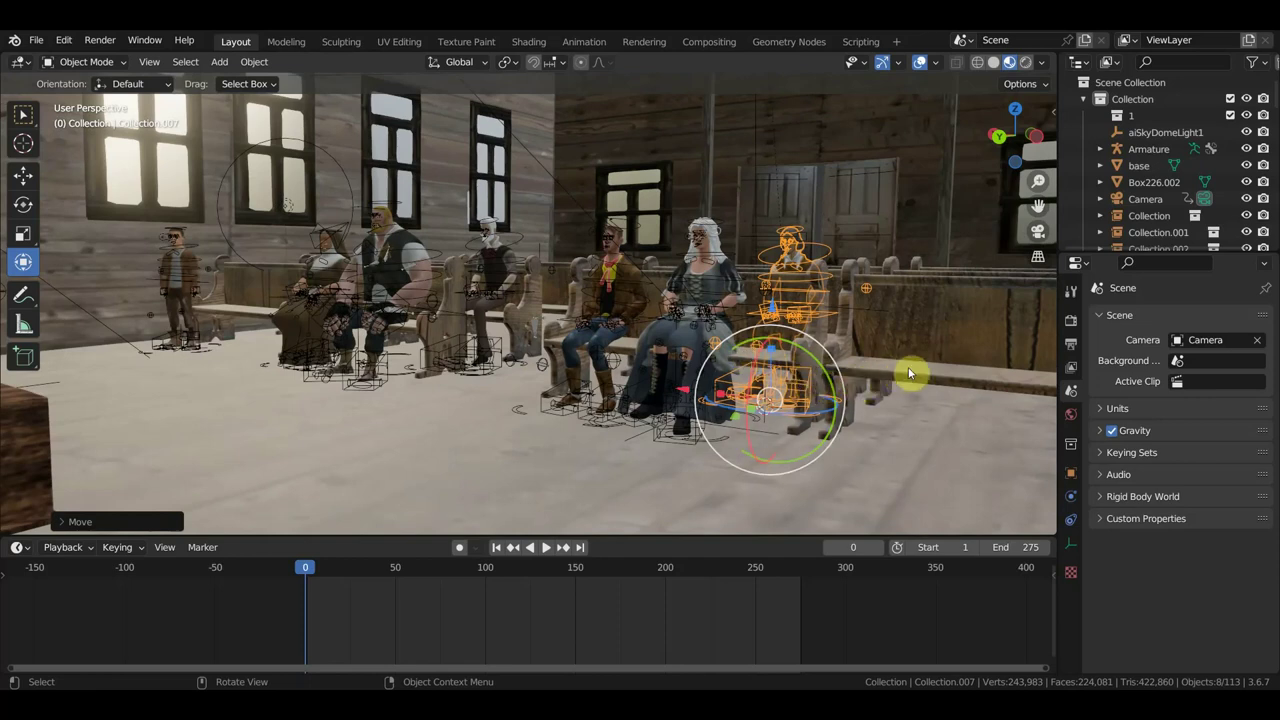
{"action": "key", "text": "g"}
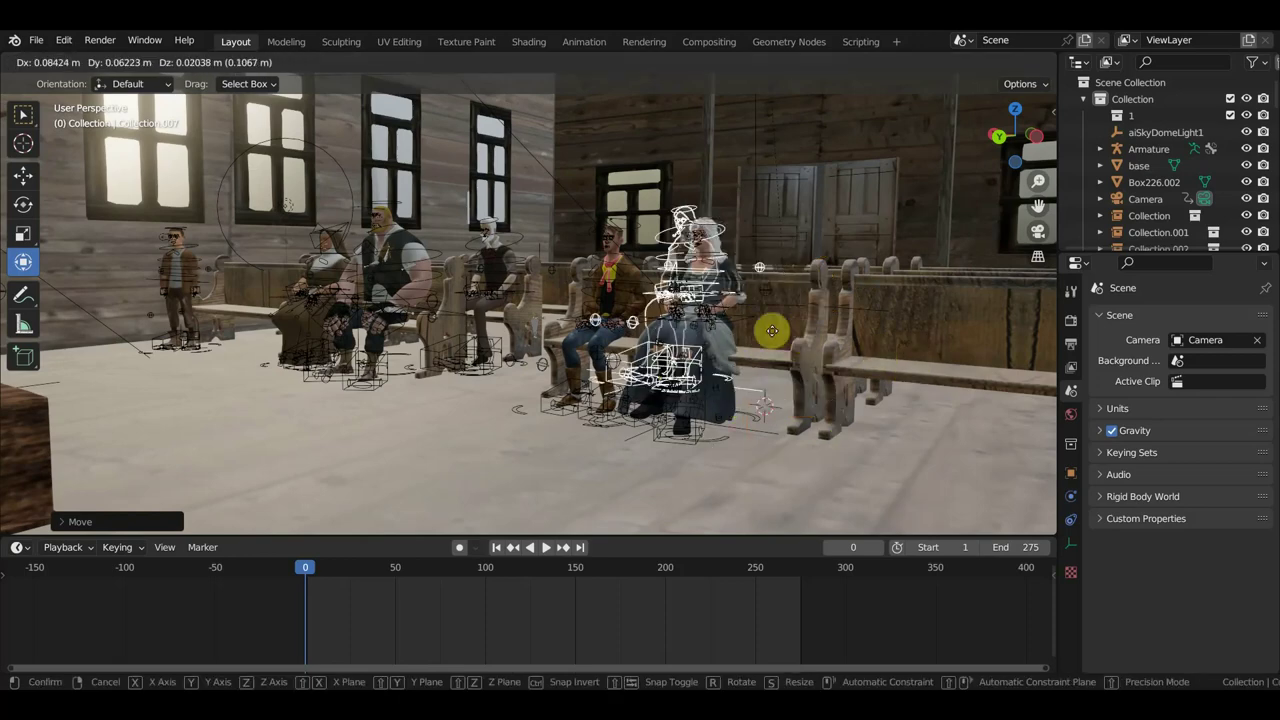
{"action": "left_click", "coordinate": [363, 320]}
{"action": "mouse_move", "coordinate": [371, 337]}
{"action": "middle_mouse_down"}
{"action": "mouse_move", "coordinate": [534, 334]}
{"action": "mouse_move", "coordinate": [466, 351]}
{"action": "mouse_move", "coordinate": [491, 357]}
{"action": "mouse_move", "coordinate": [383, 357]}
{"action": "mouse_move", "coordinate": [103, 409]}
{"action": "mouse_move", "coordinate": [203, 405]}
{"action": "middle_mouse_up"}
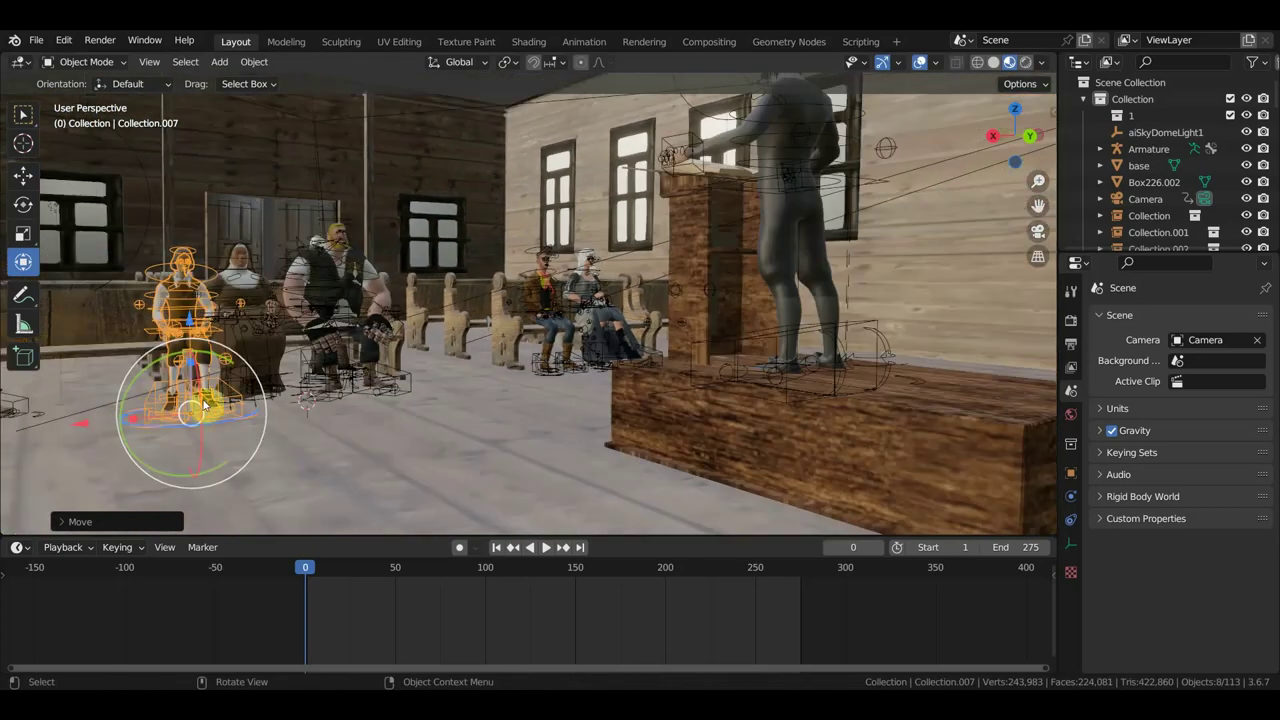
- Move the doctor further left onto the left-hand front pew
{"action": "key", "text": "g"}
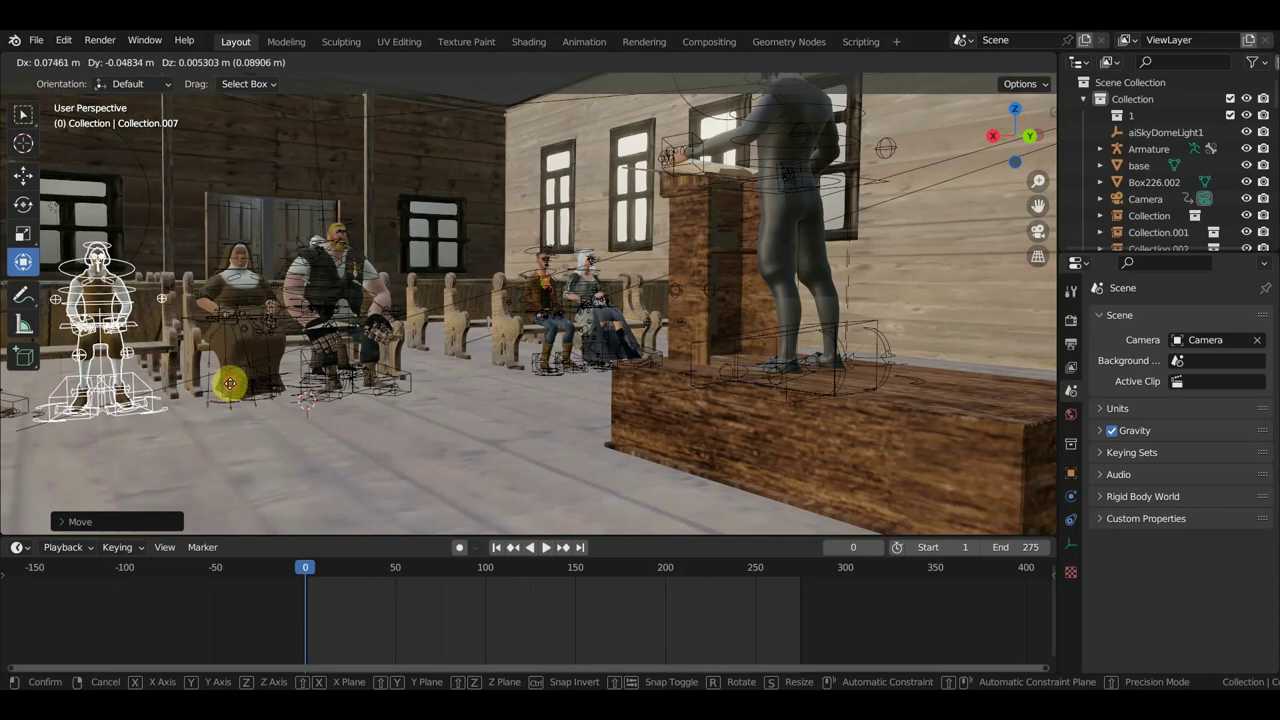
{"action": "left_click", "coordinate": [231, 389]}
{"action": "mouse_move", "coordinate": [231, 389]}
{"action": "middle_mouse_down"}
{"action": "mouse_move", "coordinate": [377, 412]}
{"action": "mouse_move", "coordinate": [383, 394]}
{"action": "mouse_move", "coordinate": [418, 388]}
{"action": "middle_mouse_up"}
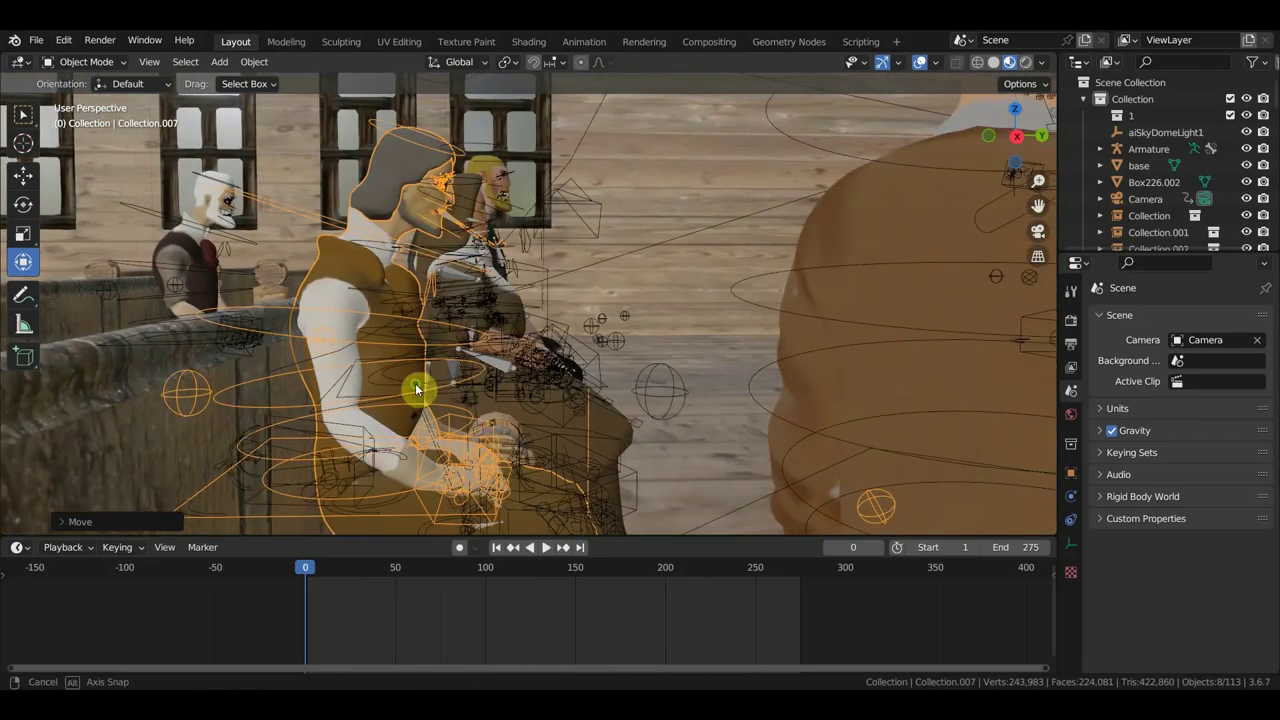
- Cancel a further move of the doctor, leaving him seated, and review the pews
{"action": "key", "text": "g"}
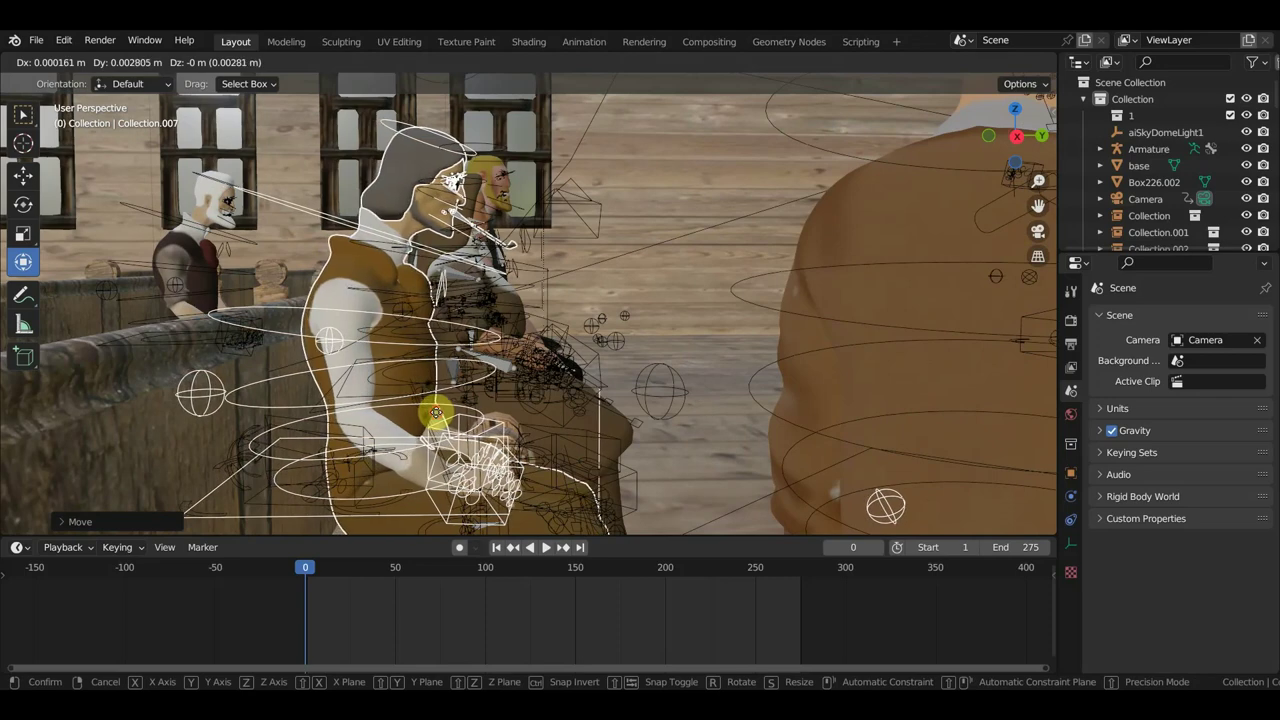
{"action": "right_click", "coordinate": [436, 412]}
{"action": "mouse_move", "coordinate": [436, 412]}
{"action": "middle_mouse_down"}
{"action": "mouse_move", "coordinate": [472, 390]}
{"action": "mouse_move", "coordinate": [209, 400]}
{"action": "middle_mouse_up"}
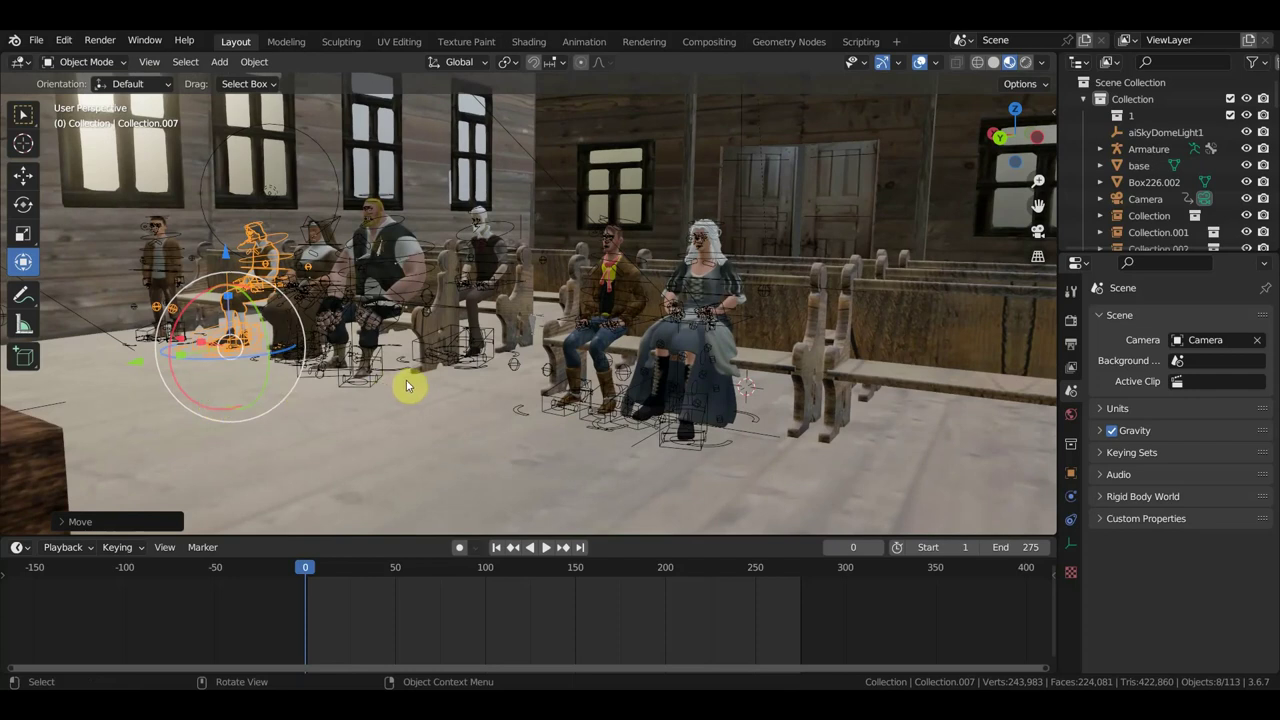
{"action": "scroll", "coordinate": [446, 384], "scroll_direction": "up", "scroll_amount": 3}
- Scale the man in the dark vest to about 0.895 and adjust his height along Z
{"action": "scroll", "coordinate": [449, 374], "scroll_direction": "up", "scroll_amount": 3}
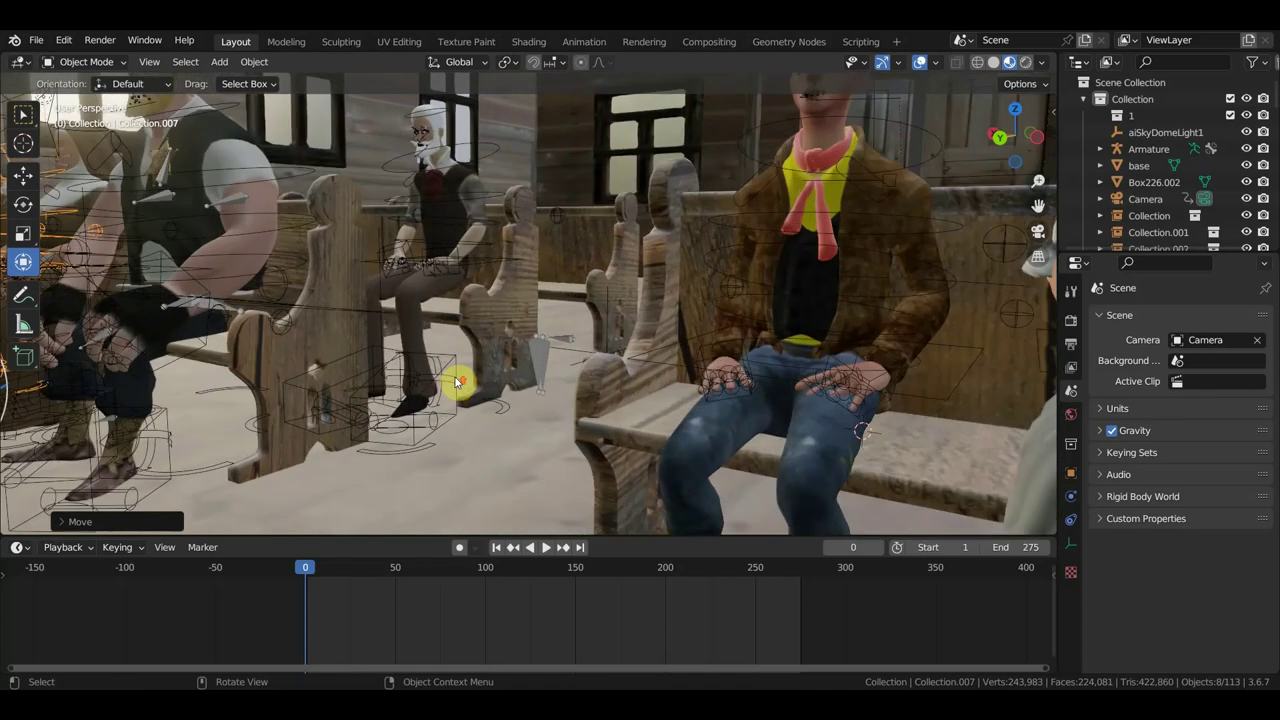
{"action": "scroll", "coordinate": [457, 380], "scroll_direction": "up", "scroll_amount": 3}
{"action": "left_click", "coordinate": [418, 265]}
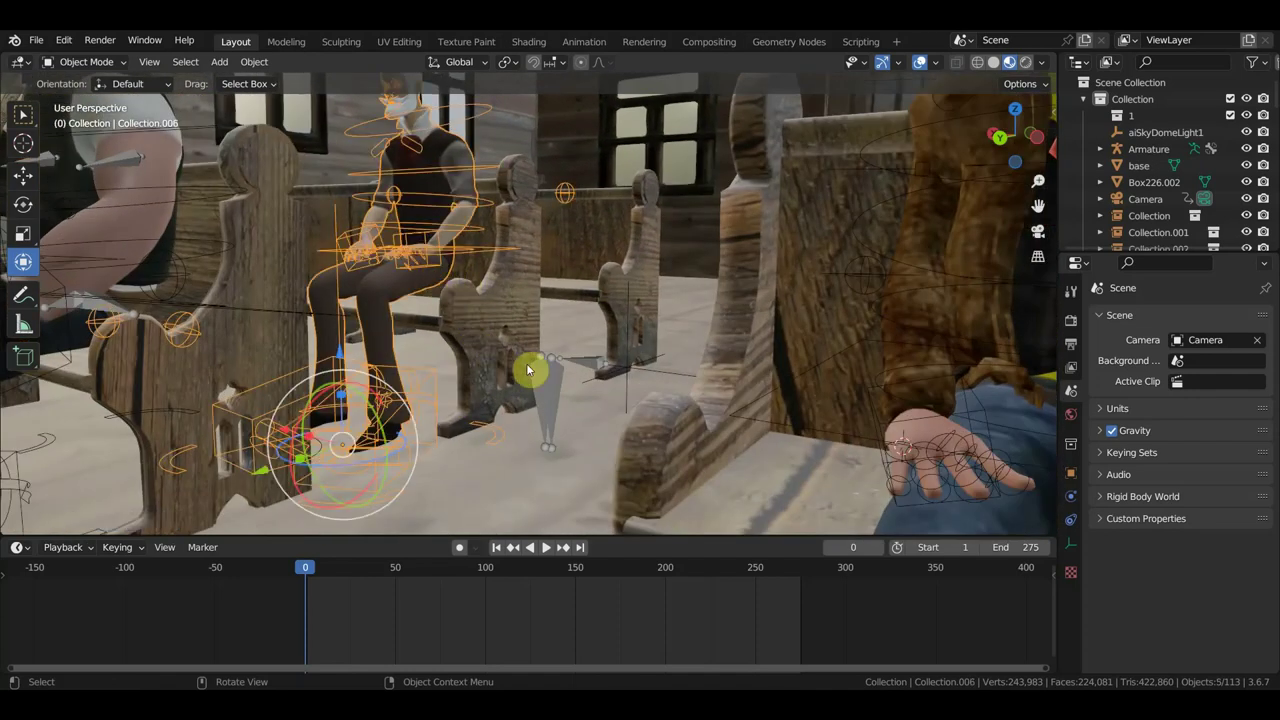
{"action": "key", "text": "s"}
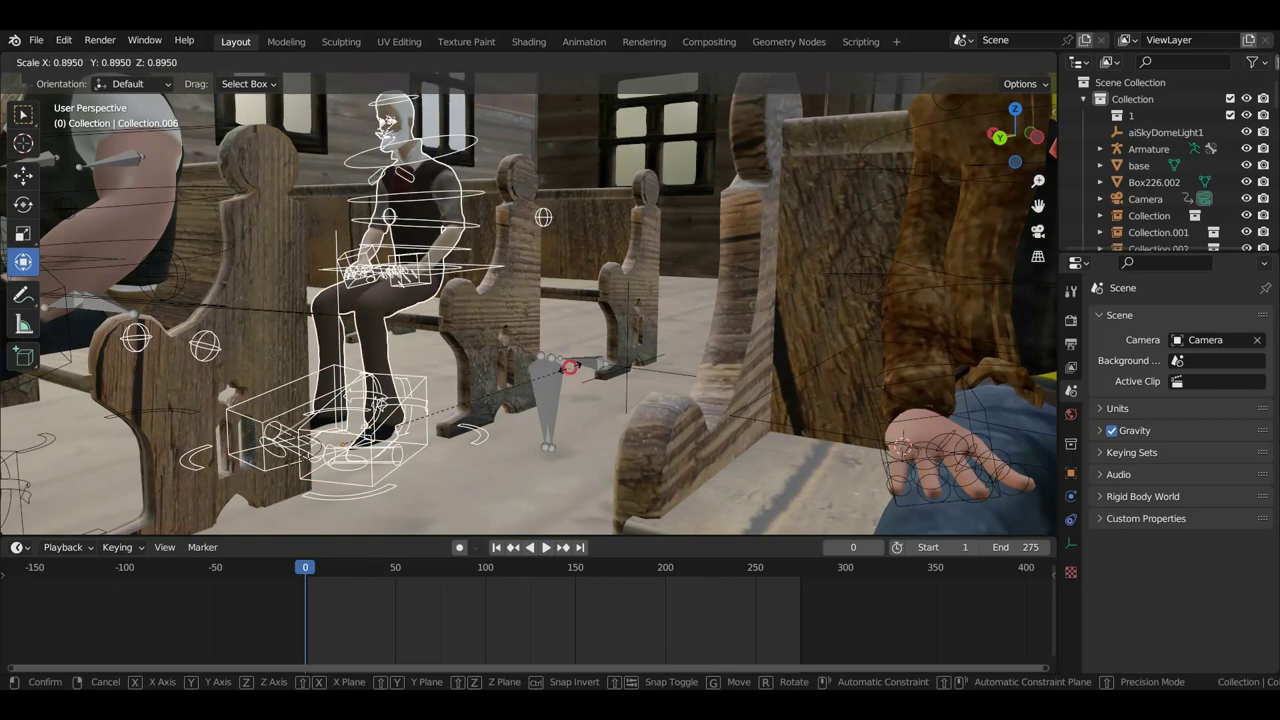
{"action": "left_click", "coordinate": [562, 377]}
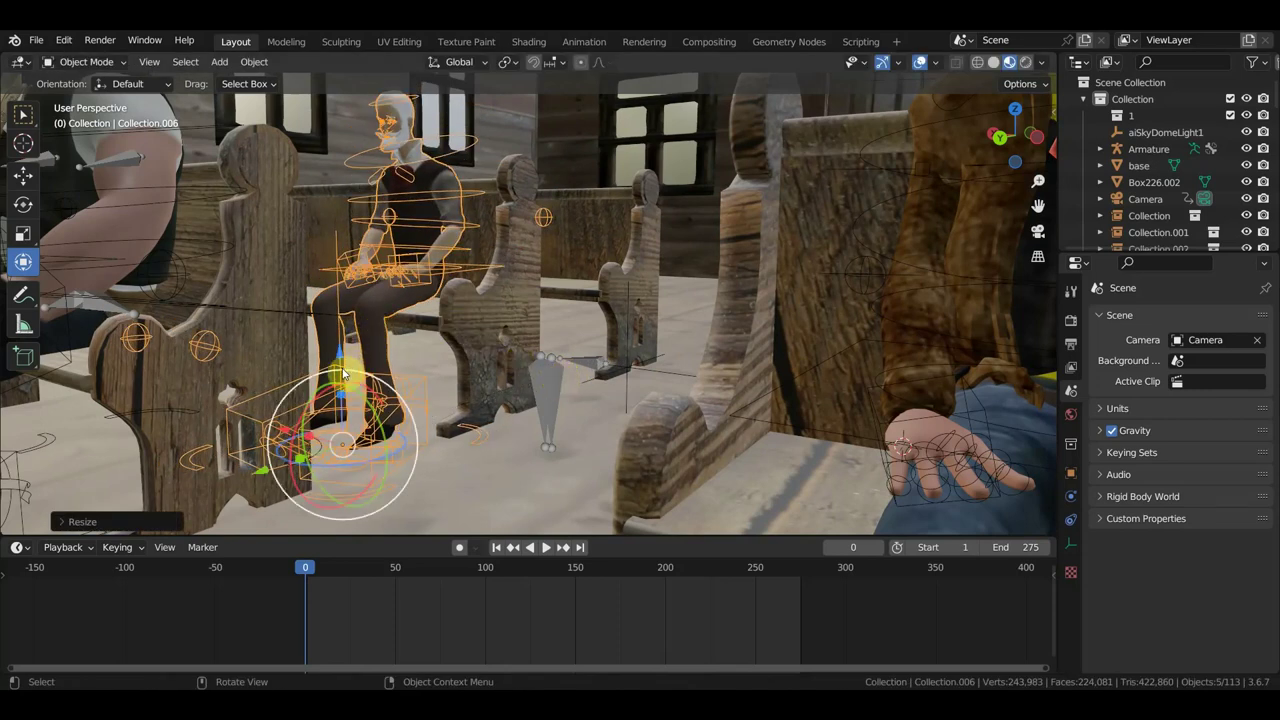
{"action": "left_click_drag", "start_coordinate": [343, 374], "coordinate": [342, 345]}
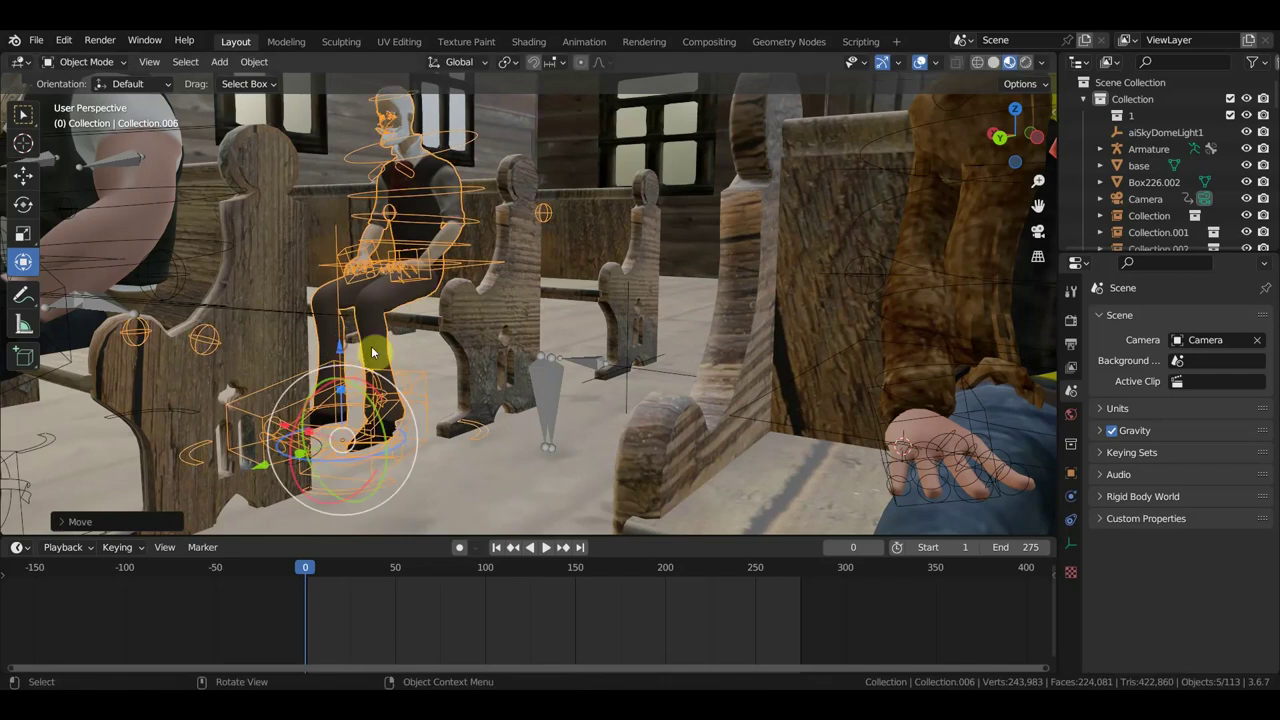
{"action": "middle_click_drag", "start_coordinate": [342, 345], "coordinate": [457, 386]}
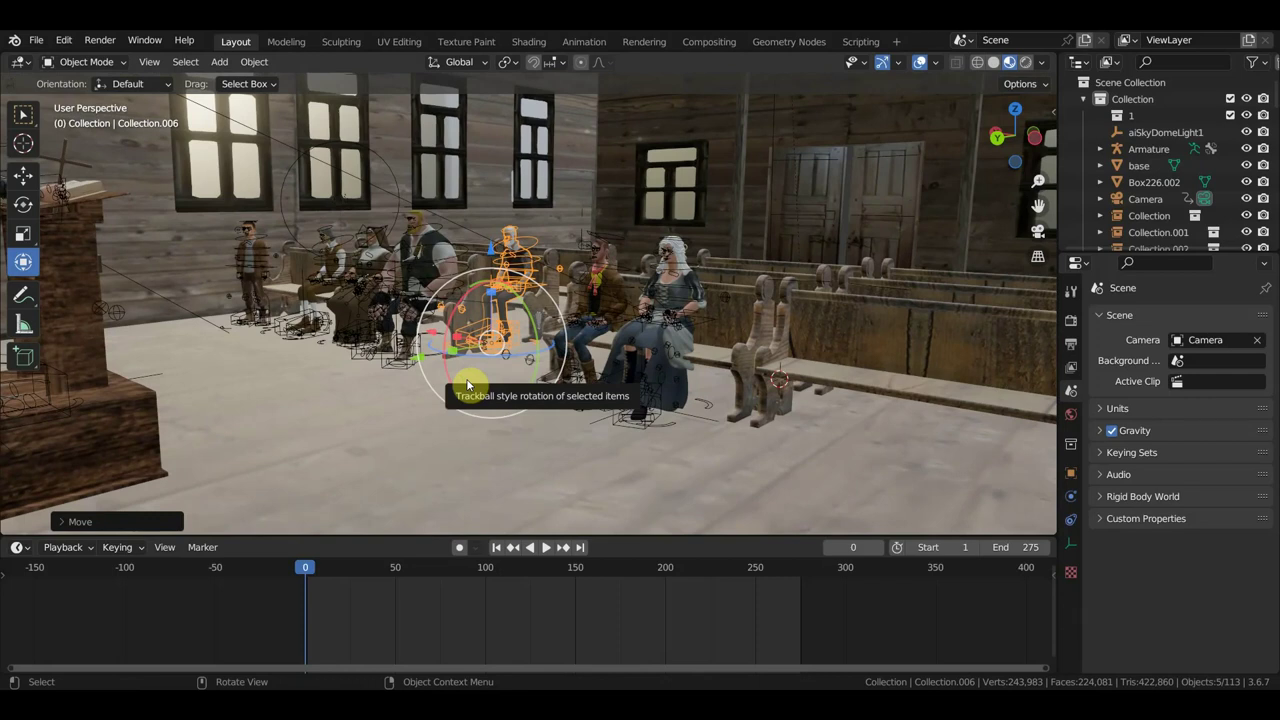
{"action": "mouse_move", "coordinate": [640, 357]}
{"action": "middle_mouse_down"}
{"action": "mouse_move", "coordinate": [649, 402]}
{"action": "mouse_move", "coordinate": [603, 399]}
{"action": "mouse_move", "coordinate": [727, 378]}
{"action": "mouse_move", "coordinate": [690, 388]}
{"action": "middle_mouse_up"}
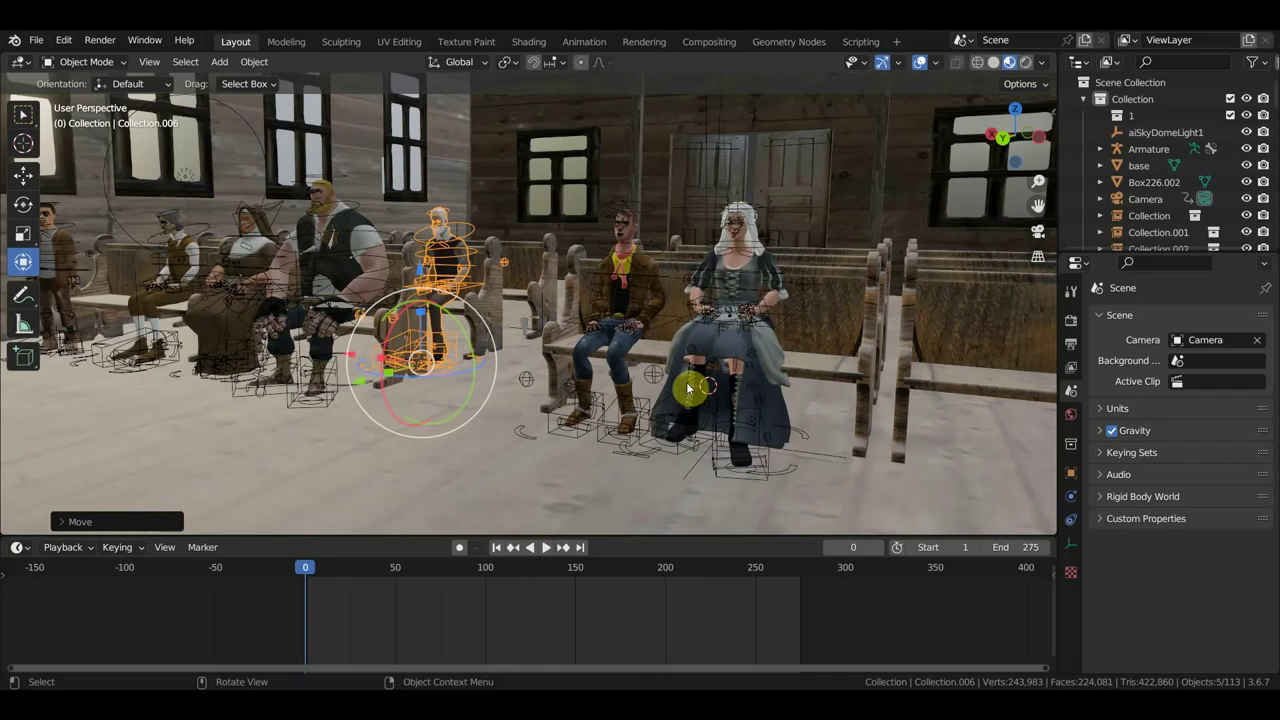
- Orbit around the seated congregation on the pews and bring up the File menu
{"action": "middle_click_drag", "start_coordinate": [674, 376], "coordinate": [621, 382]}
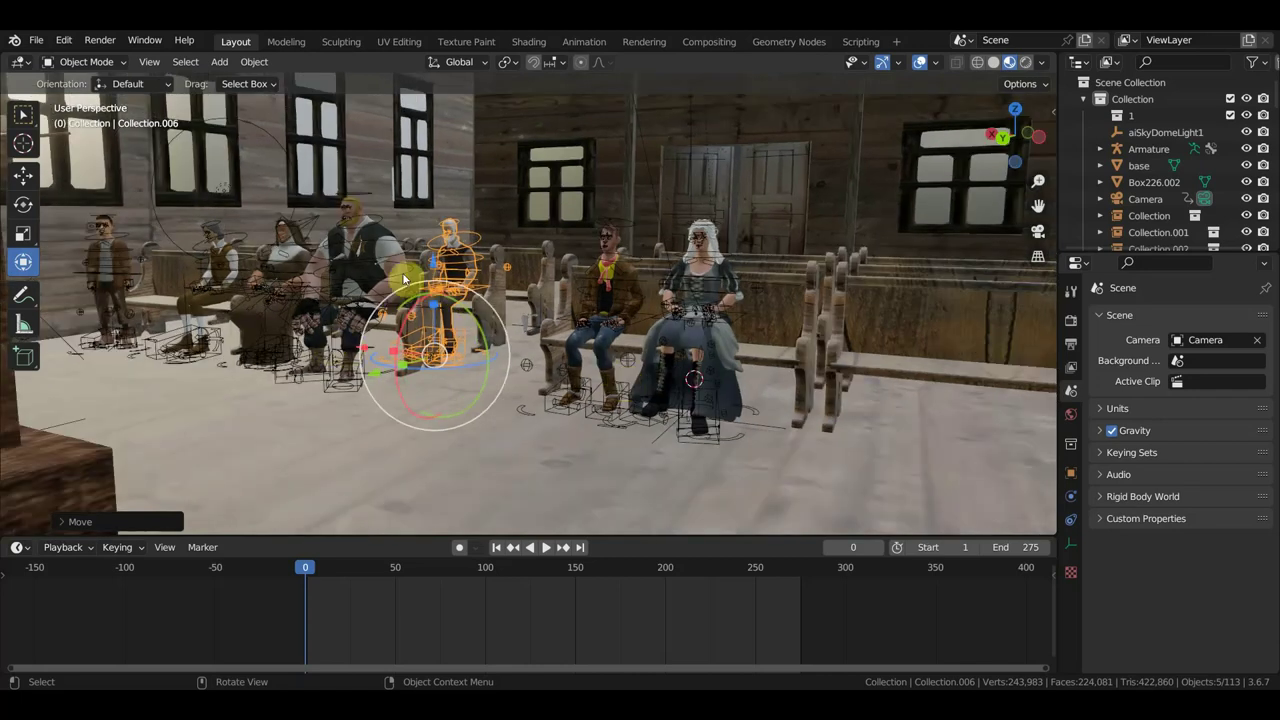
{"action": "middle_click_drag", "start_coordinate": [313, 333], "coordinate": [323, 323]}
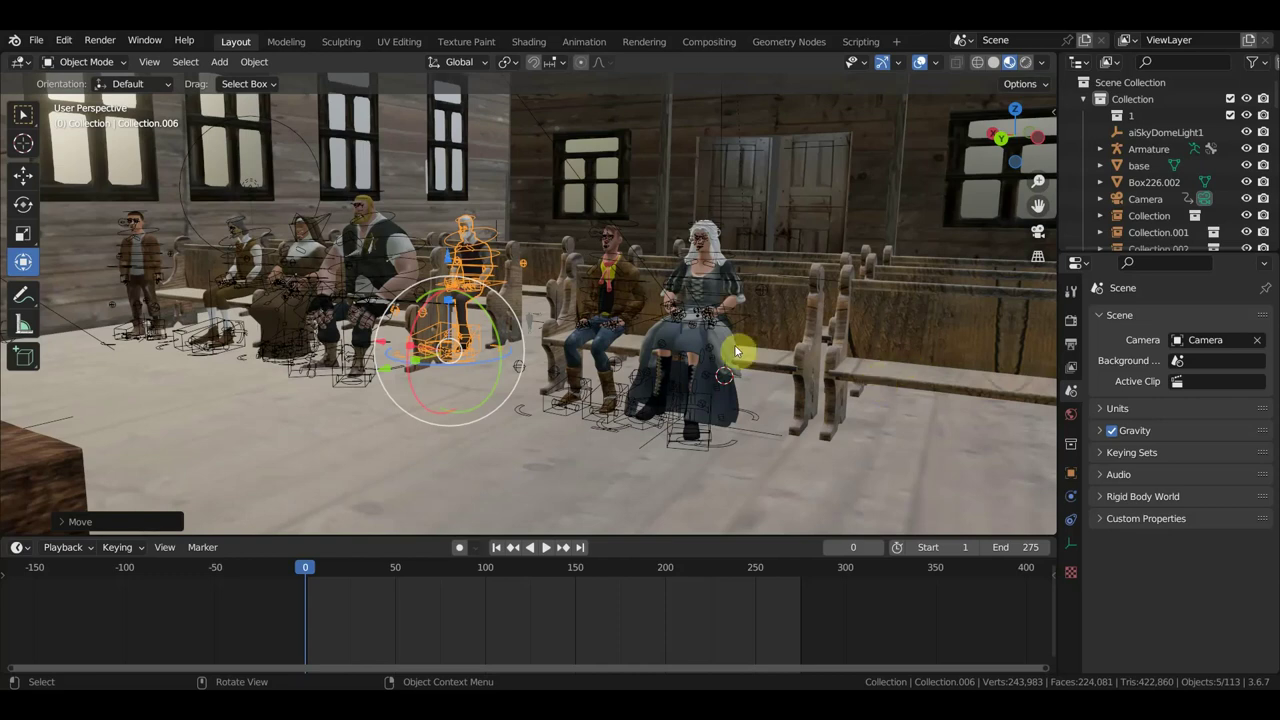
{"action": "left_click", "coordinate": [36, 42]}
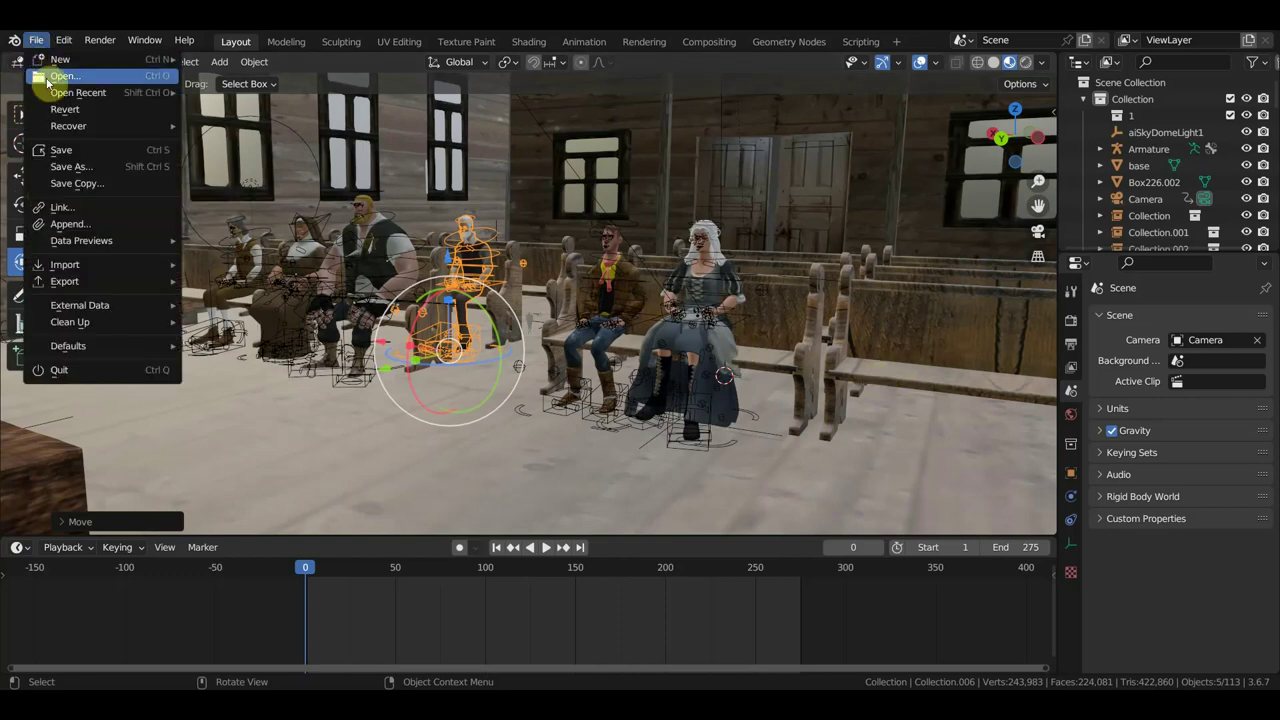
- In the Link browser, navigate to I:\ВСЕ для вестерна\Кузнец on the Seagate drive
{"action": "left_click", "coordinate": [83, 206]}
{"action": "scroll", "coordinate": [294, 609], "scroll_direction": "down", "scroll_amount": 1}
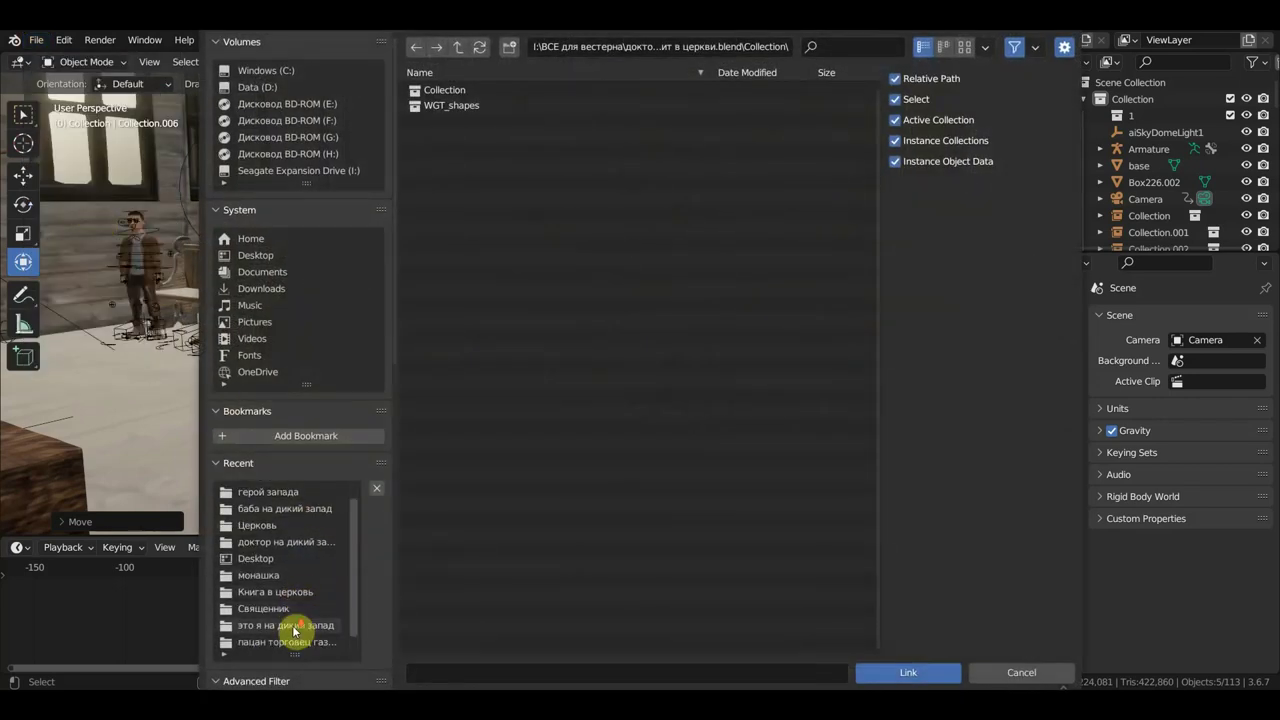
{"action": "scroll", "coordinate": [294, 630], "scroll_direction": "down", "scroll_amount": 1}
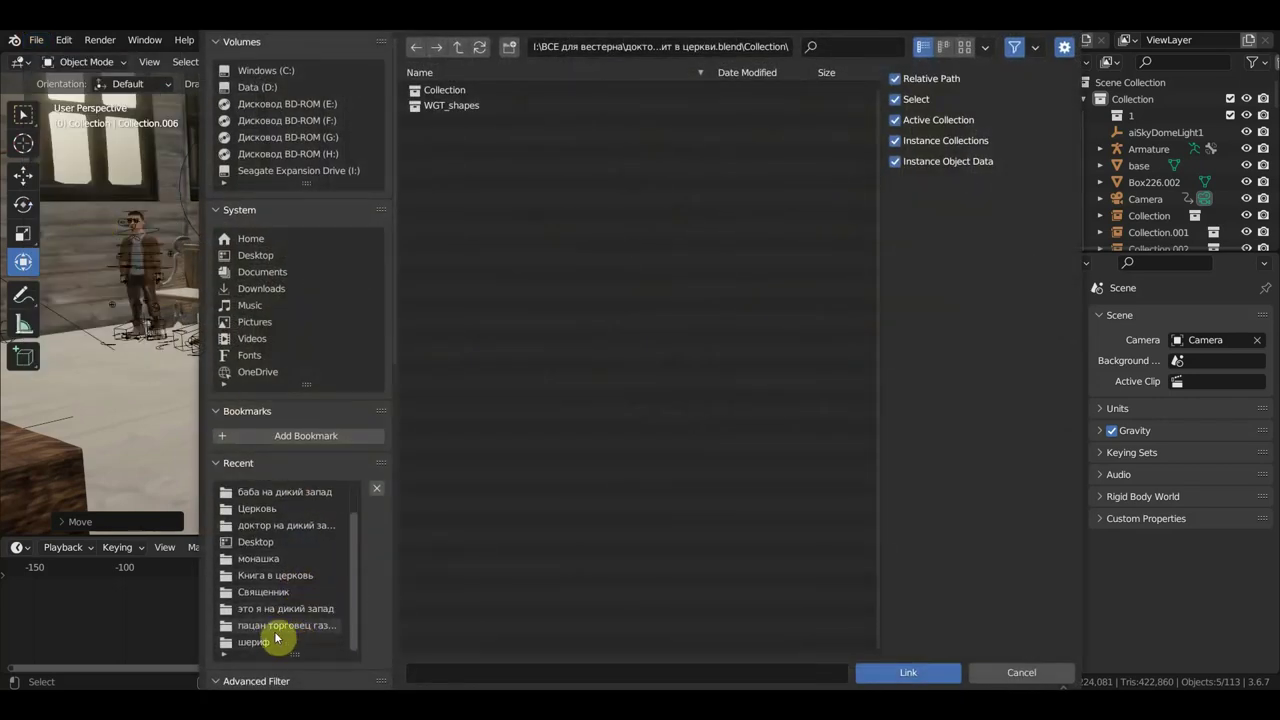
{"action": "scroll", "coordinate": [270, 613], "scroll_direction": "up", "scroll_amount": 2}
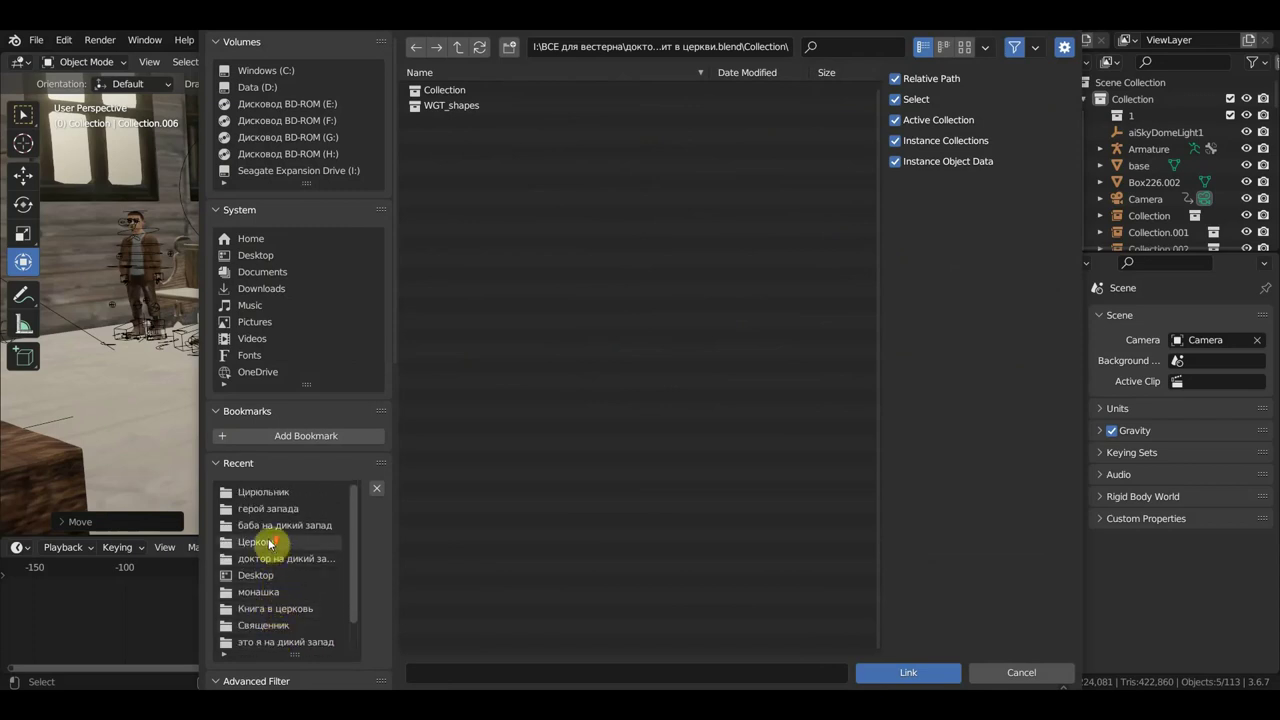
{"action": "left_click", "coordinate": [290, 170]}
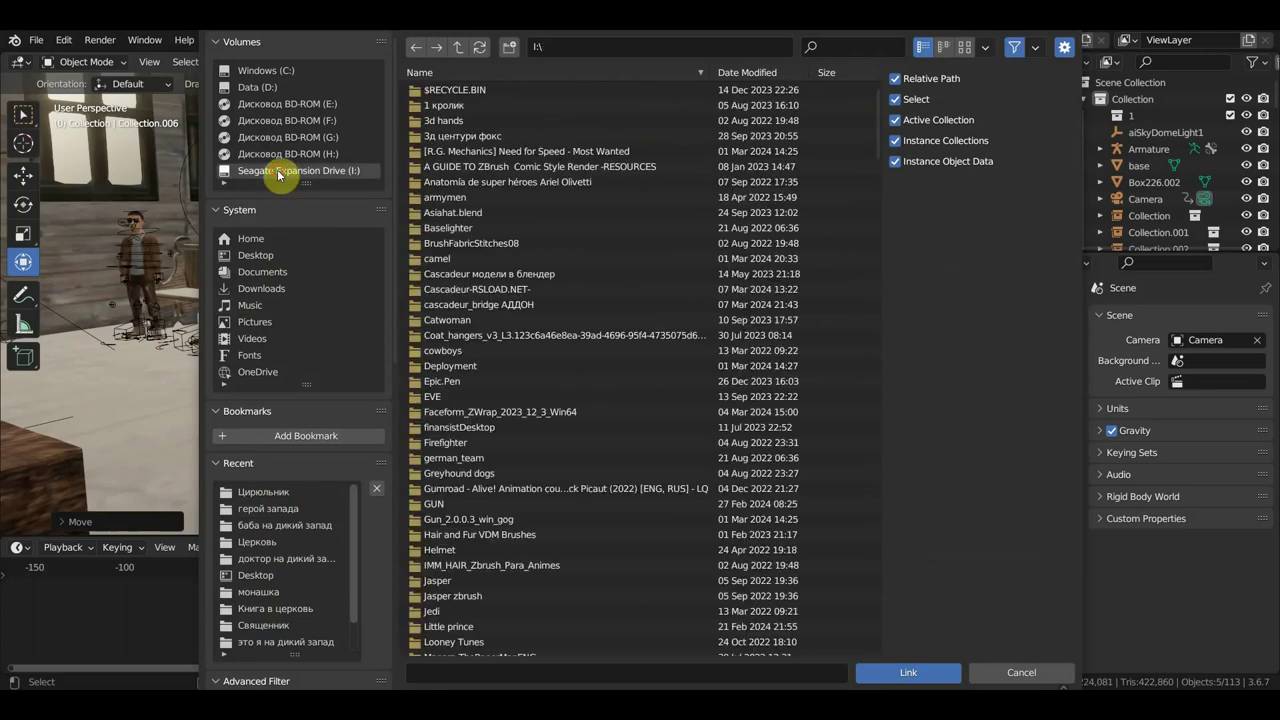
{"action": "scroll", "coordinate": [491, 523], "scroll_direction": "down", "scroll_amount": 5}
{"action": "scroll", "coordinate": [520, 508], "scroll_direction": "down", "scroll_amount": 5}
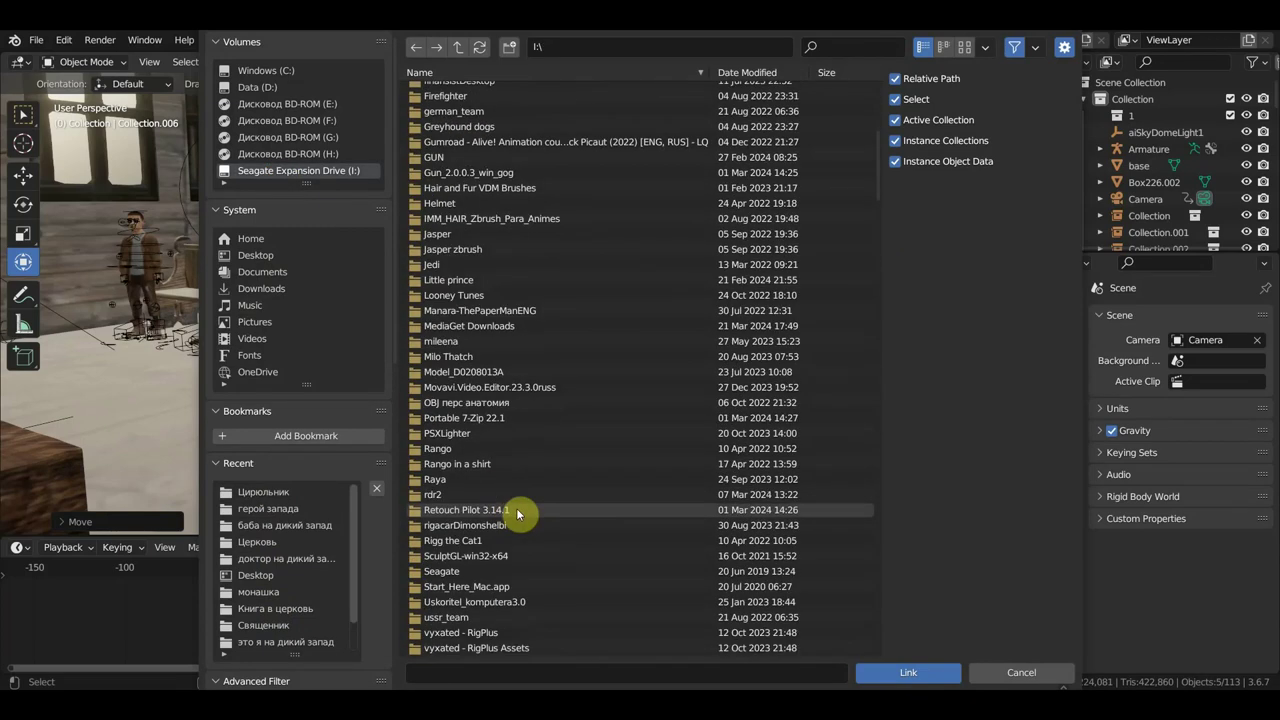
{"action": "scroll", "coordinate": [523, 528], "scroll_direction": "down", "scroll_amount": 5}
{"action": "scroll", "coordinate": [517, 517], "scroll_direction": "down", "scroll_amount": 5}
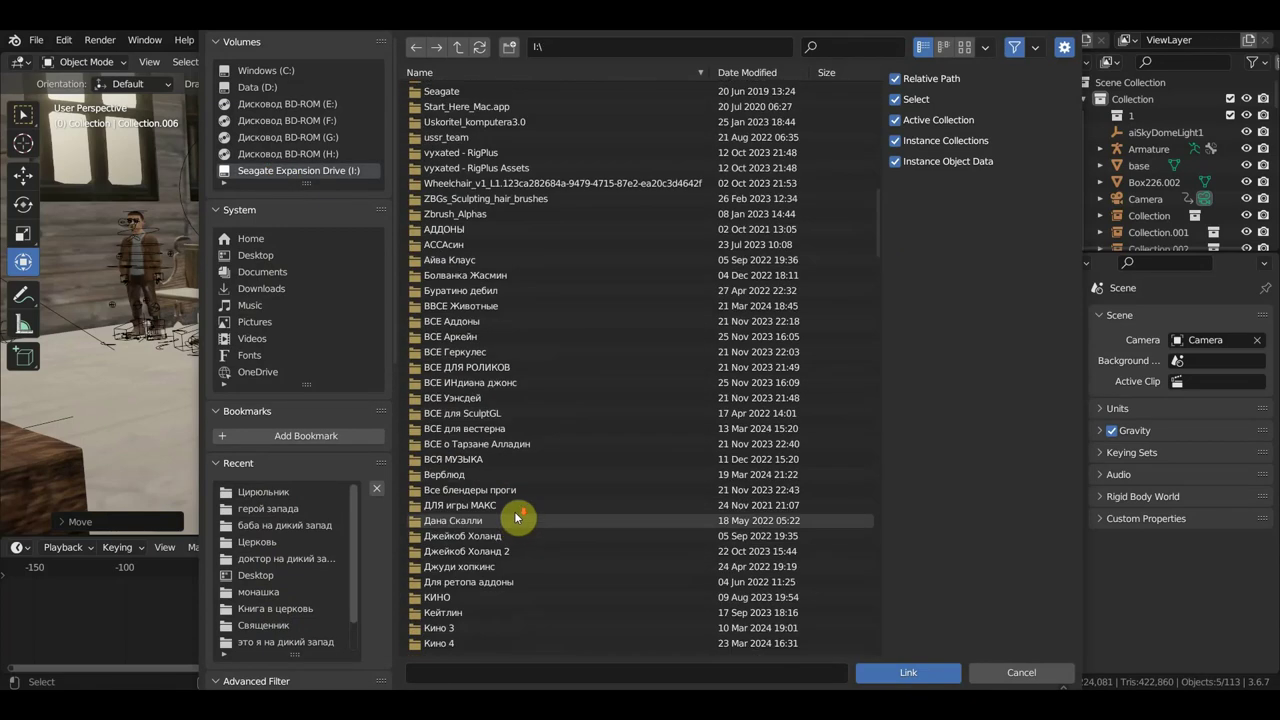
{"action": "double_click", "coordinate": [491, 428]}
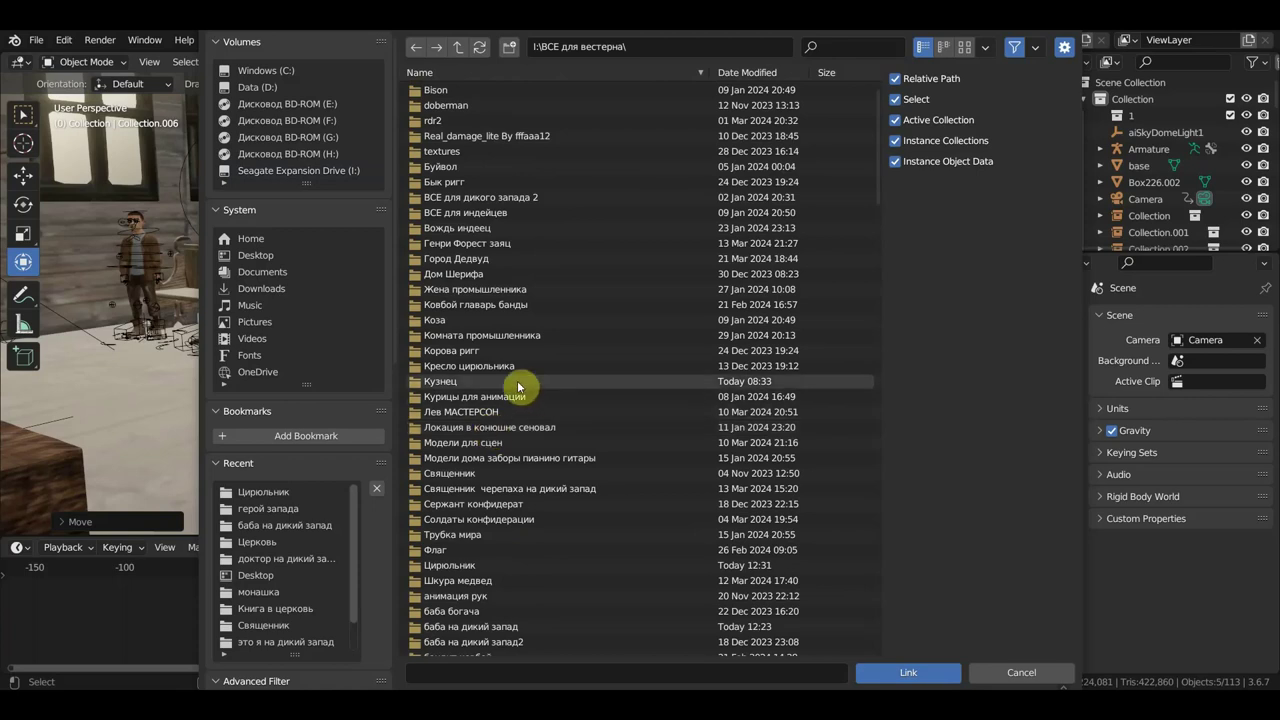
{"action": "double_click", "coordinate": [456, 383]}
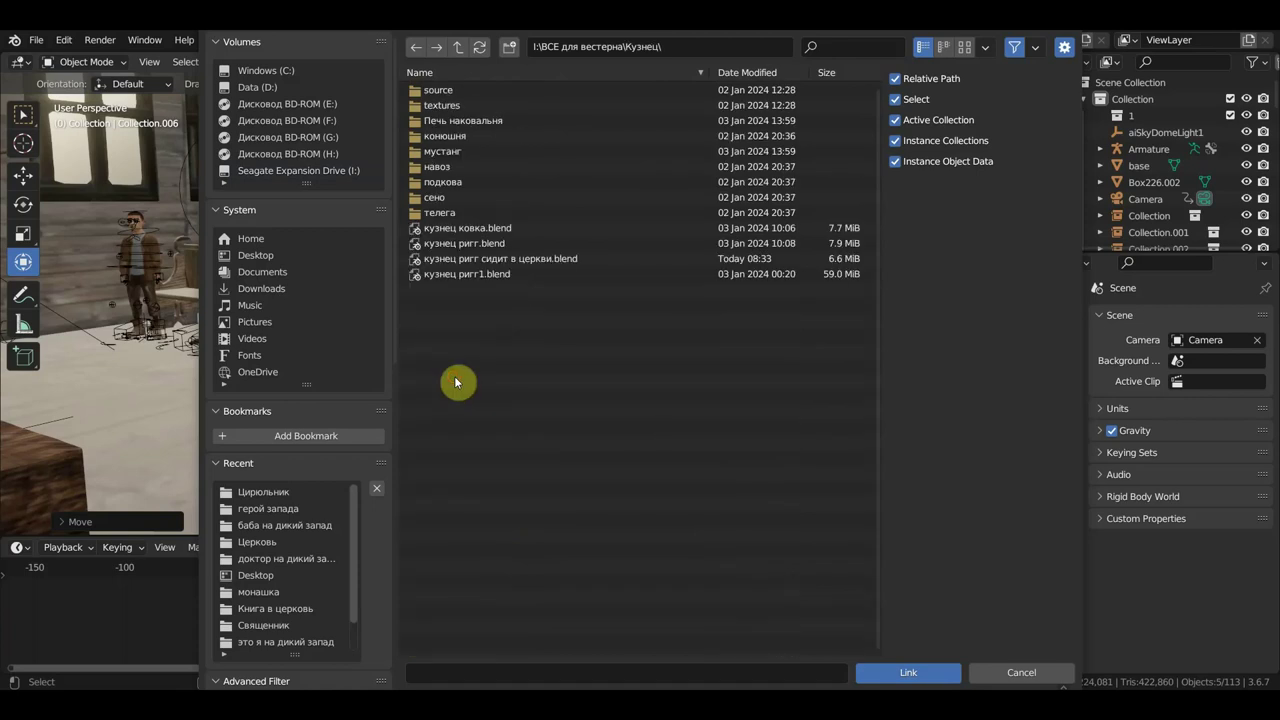
- Link the collection from 'кузнец ригг сидит в церкви.blend' into the church scene
{"action": "left_click", "coordinate": [493, 262]}
{"action": "double_click", "coordinate": [493, 262]}
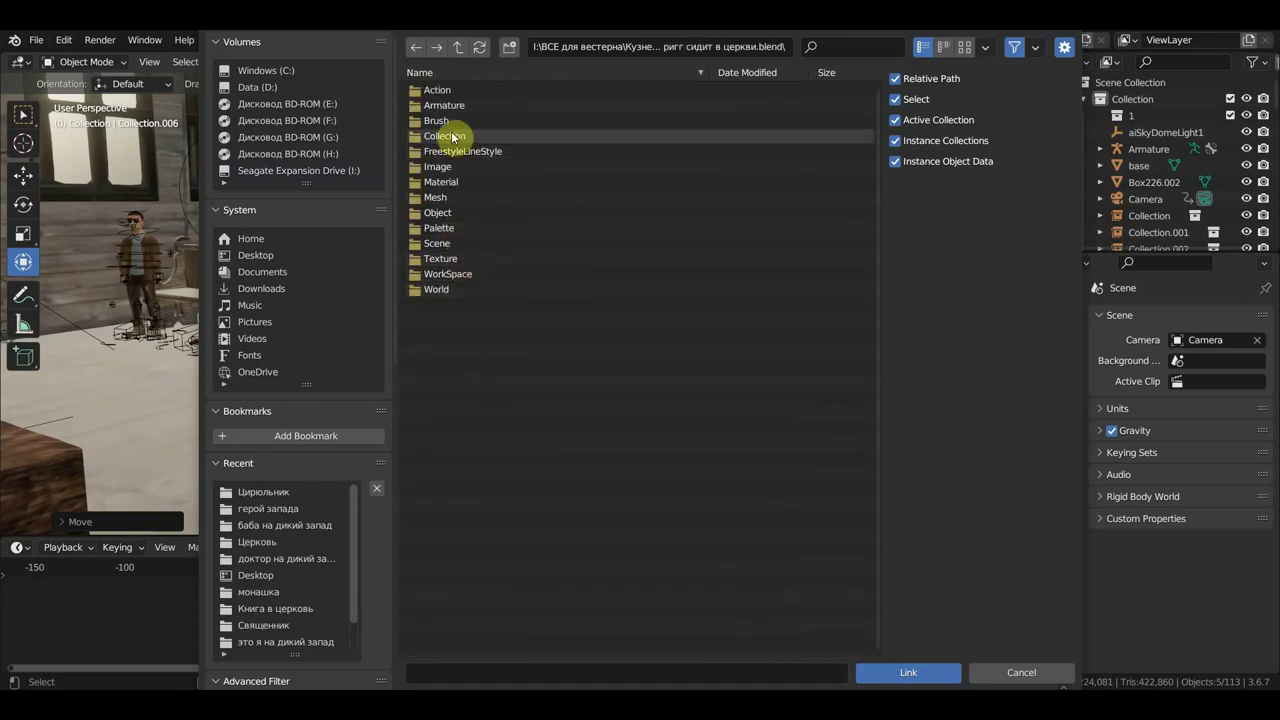
{"action": "left_click", "coordinate": [450, 142]}
{"action": "double_click", "coordinate": [450, 137]}
{"action": "double_click", "coordinate": [451, 91]}
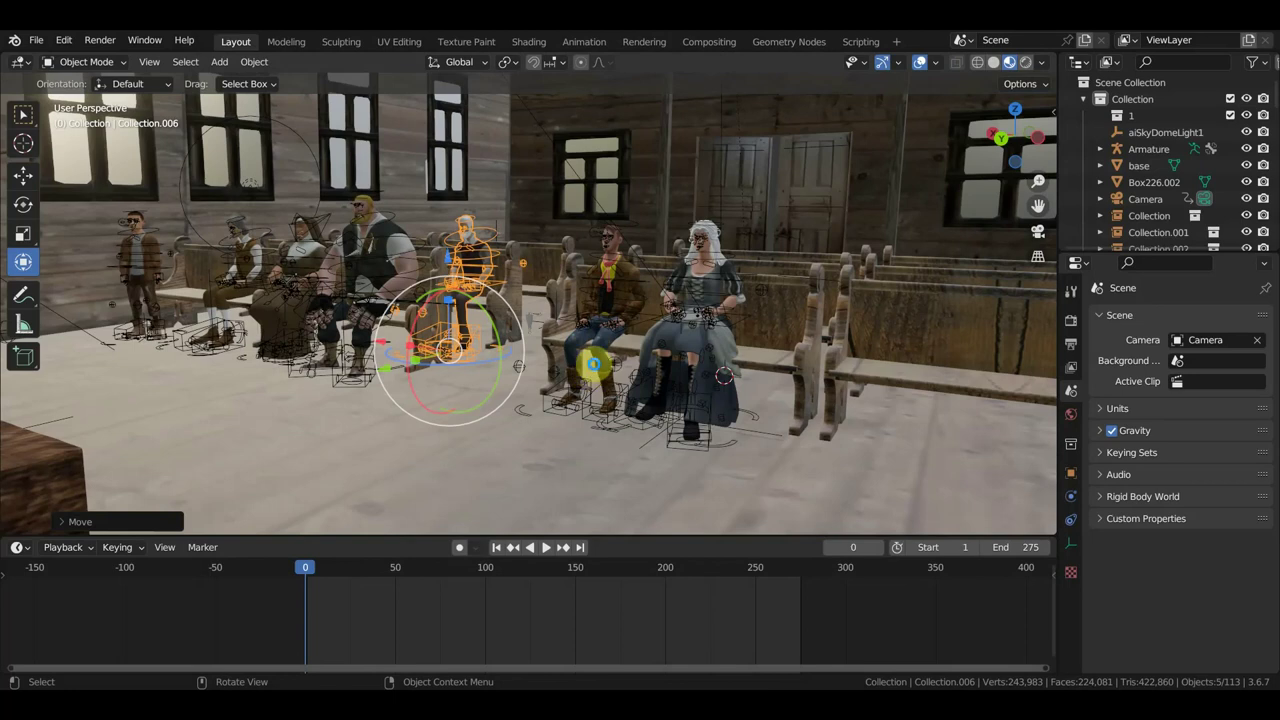
- Frame the linked blacksmith, scale it down and switch to top view
{"action": "key", "text": "KP_Decimal"}
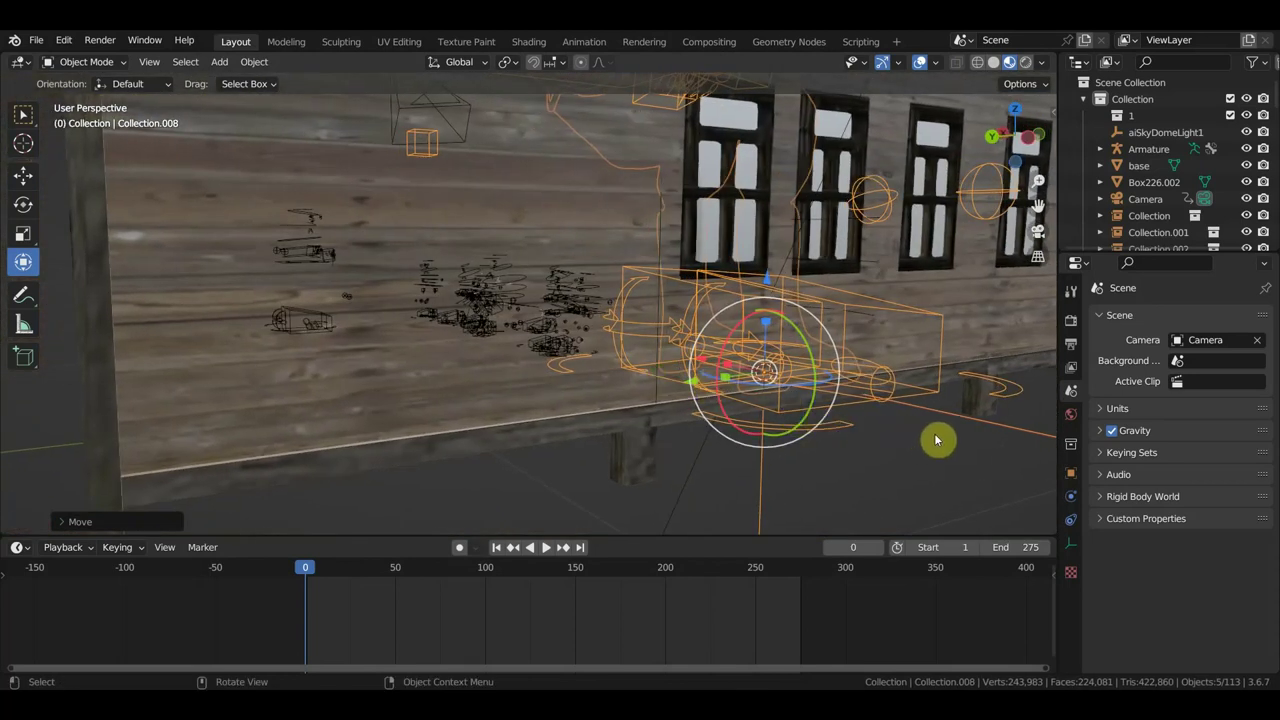
{"action": "key", "text": "s"}
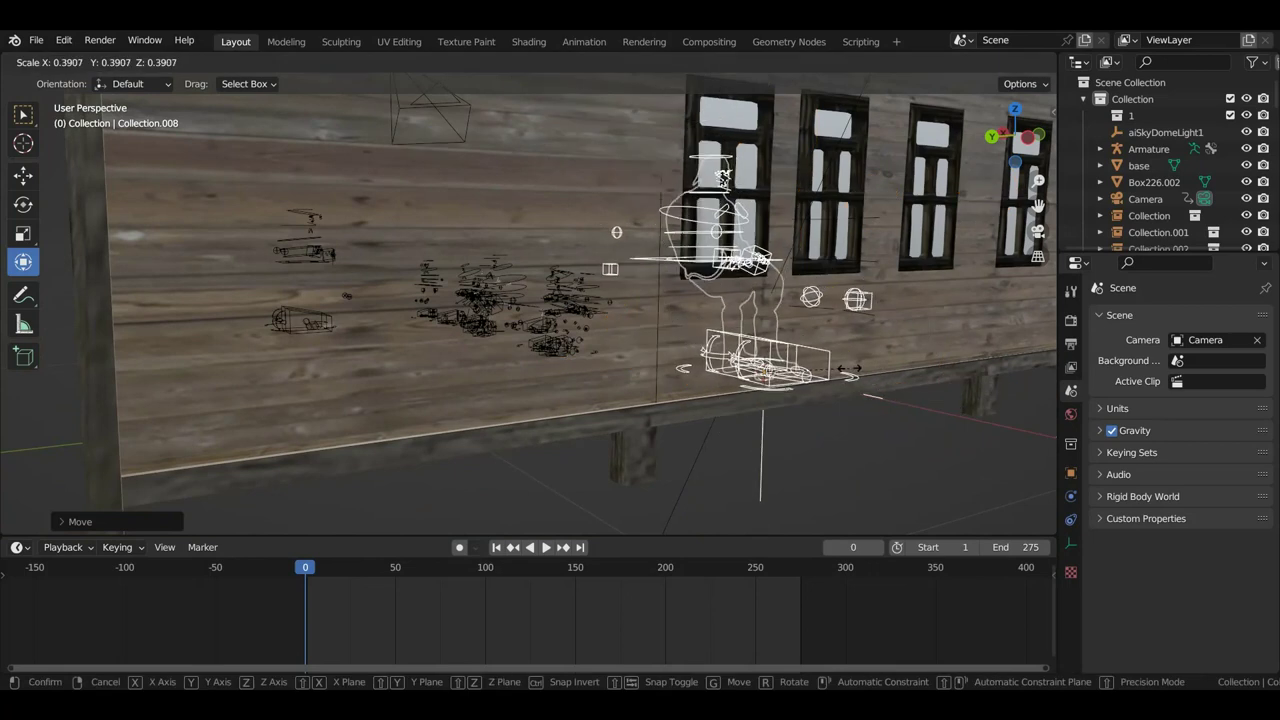
{"action": "left_click", "coordinate": [849, 374]}
{"action": "key", "text": "KP_7"}
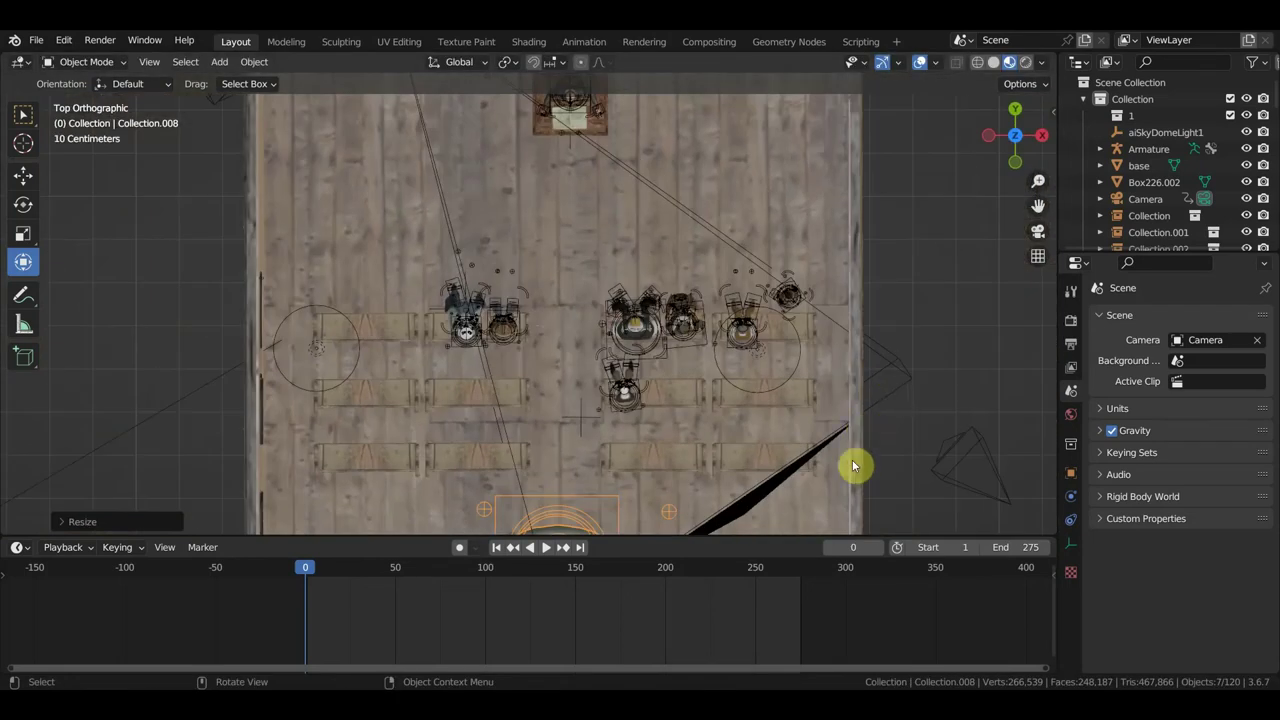
{"action": "key", "text": "s"}
{"action": "left_click", "coordinate": [780, 490]}
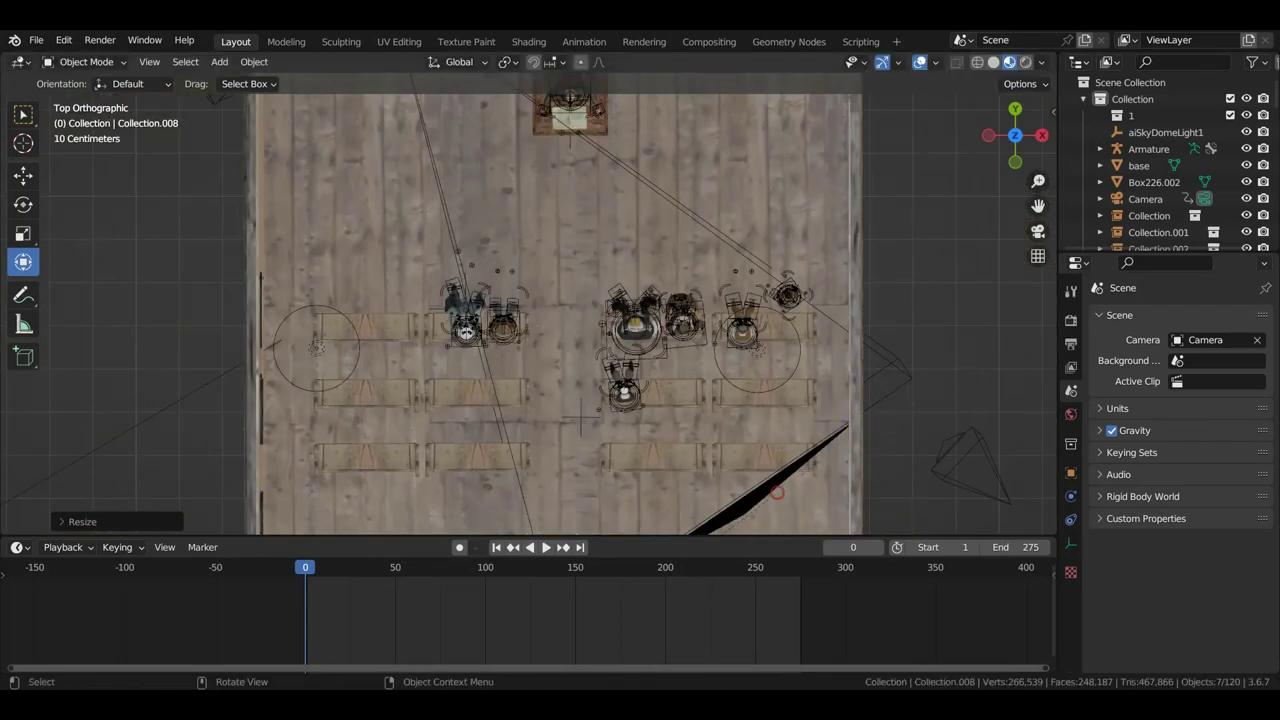
- Shrink the blacksmith further, turn it about -165° and slide it onto the left pew
{"action": "key", "text": "g"}
{"action": "left_click", "coordinate": [617, 228]}
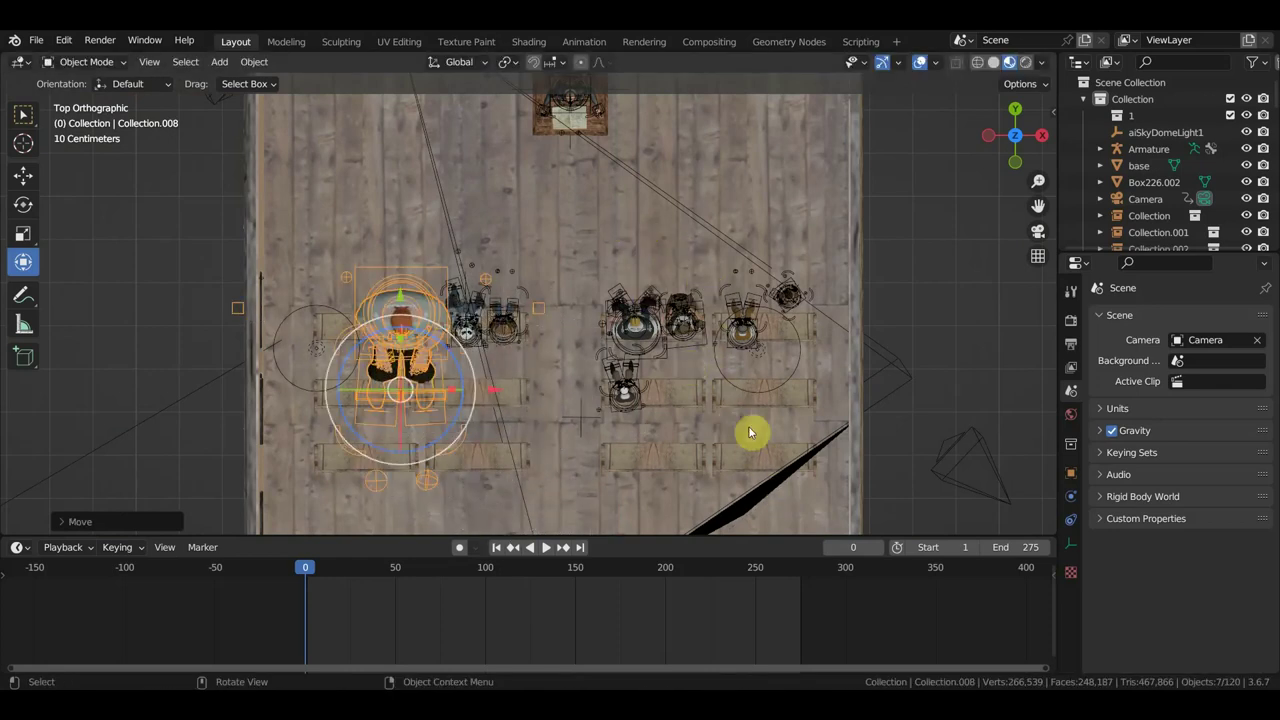
{"action": "key", "text": "s"}
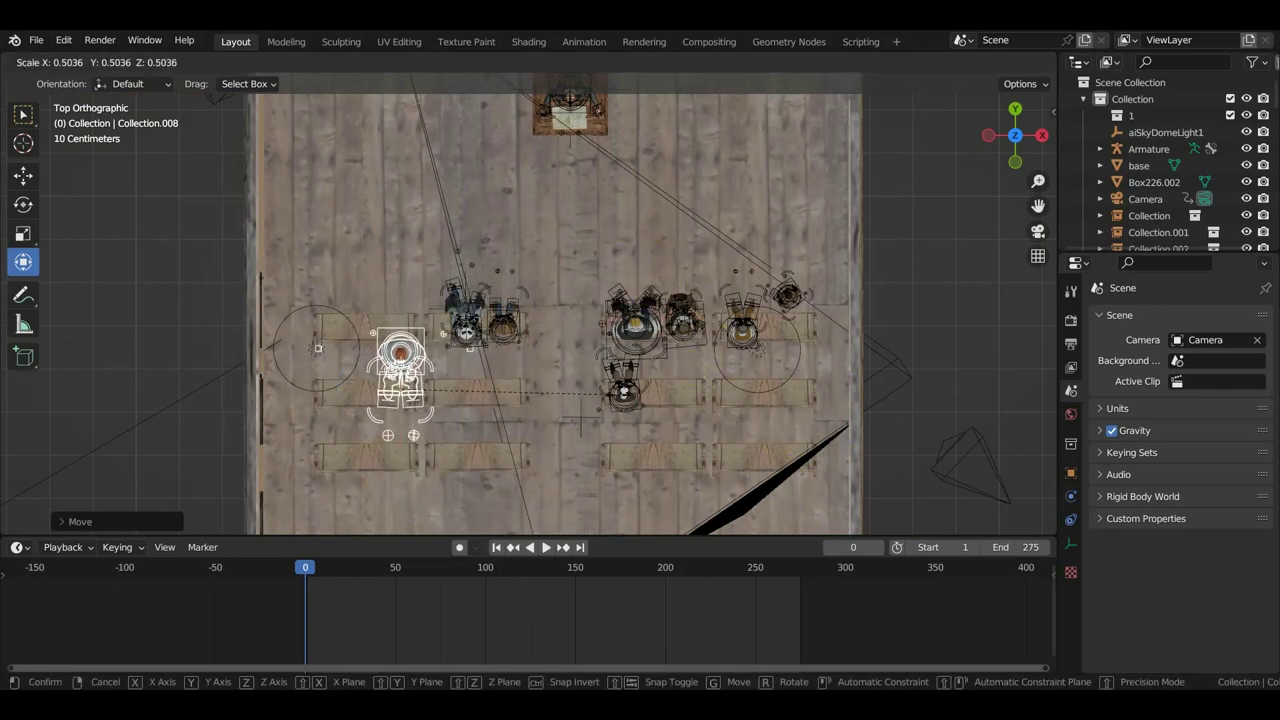
{"action": "left_click", "coordinate": [620, 410]}
{"action": "key", "text": "r"}
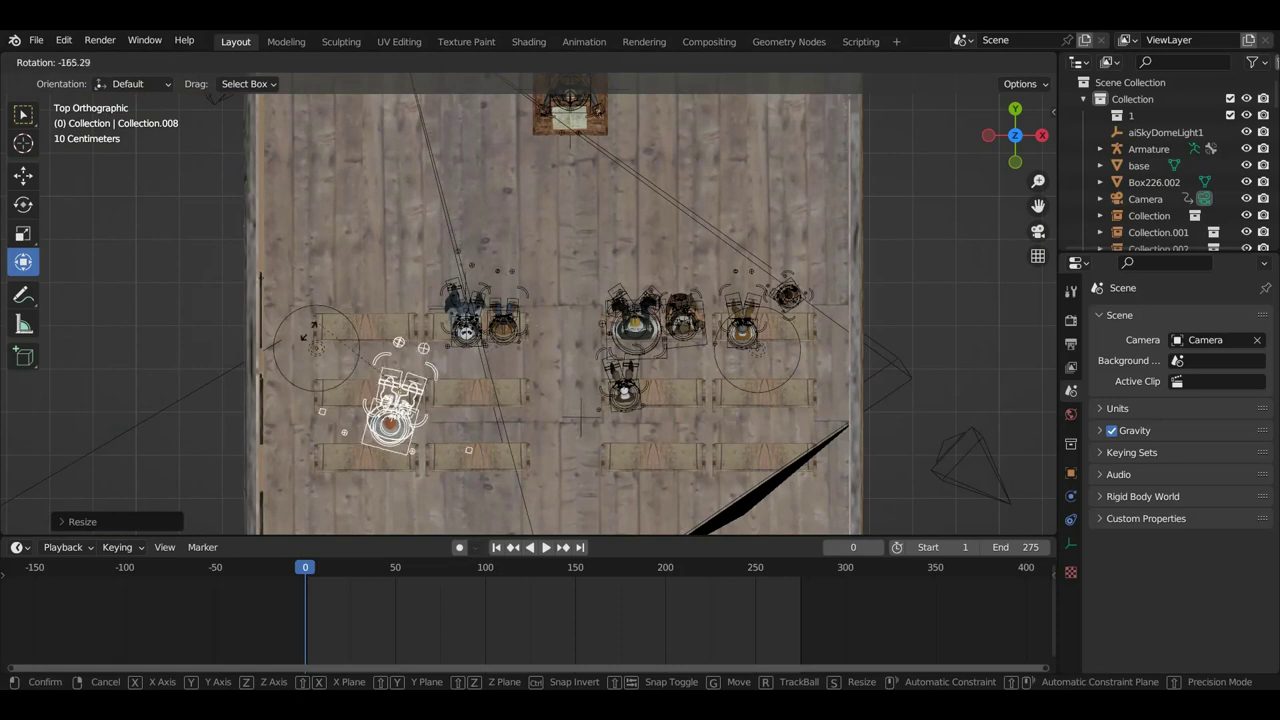
{"action": "left_click", "coordinate": [306, 352]}
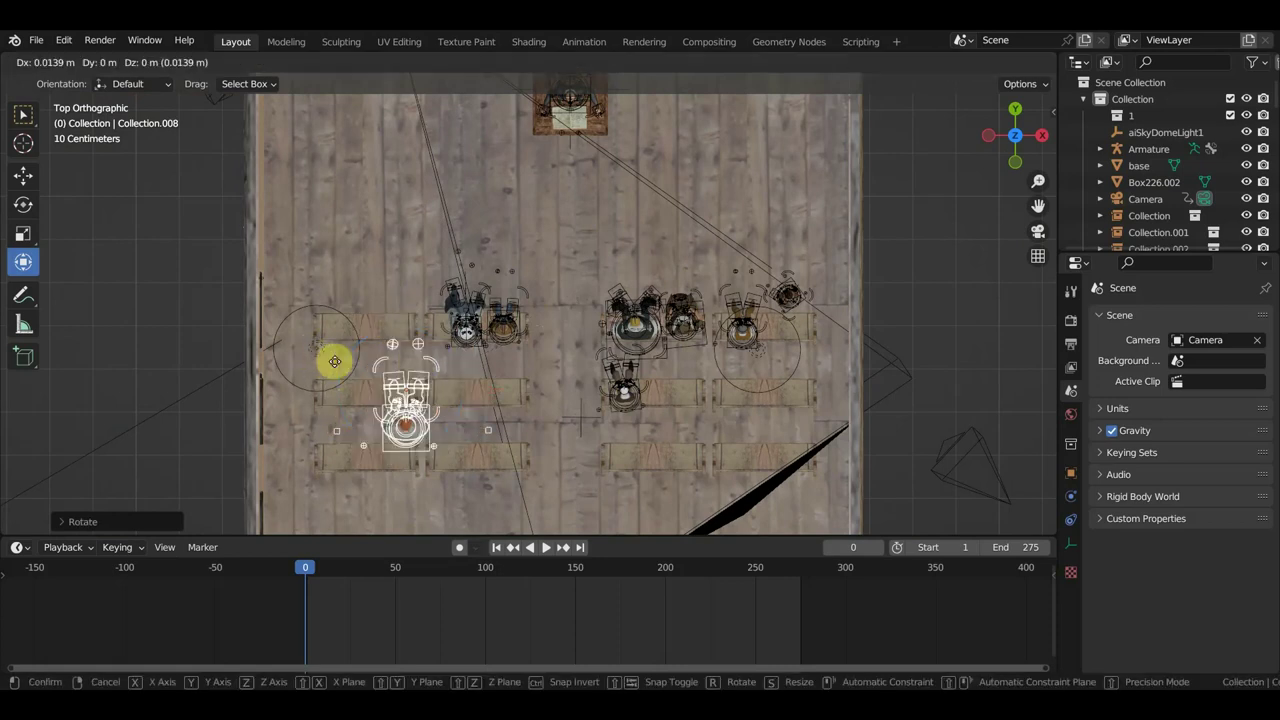
{"action": "mouse_move", "coordinate": [331, 360]}
{"action": "left_mouse_down"}
{"action": "mouse_move", "coordinate": [397, 327]}
{"action": "mouse_move", "coordinate": [430, 328]}
{"action": "left_mouse_up"}
{"action": "mouse_move", "coordinate": [434, 331]}
{"action": "middle_mouse_down"}
{"action": "mouse_move", "coordinate": [507, 336]}
{"action": "mouse_move", "coordinate": [266, 240]}
{"action": "middle_mouse_up"}
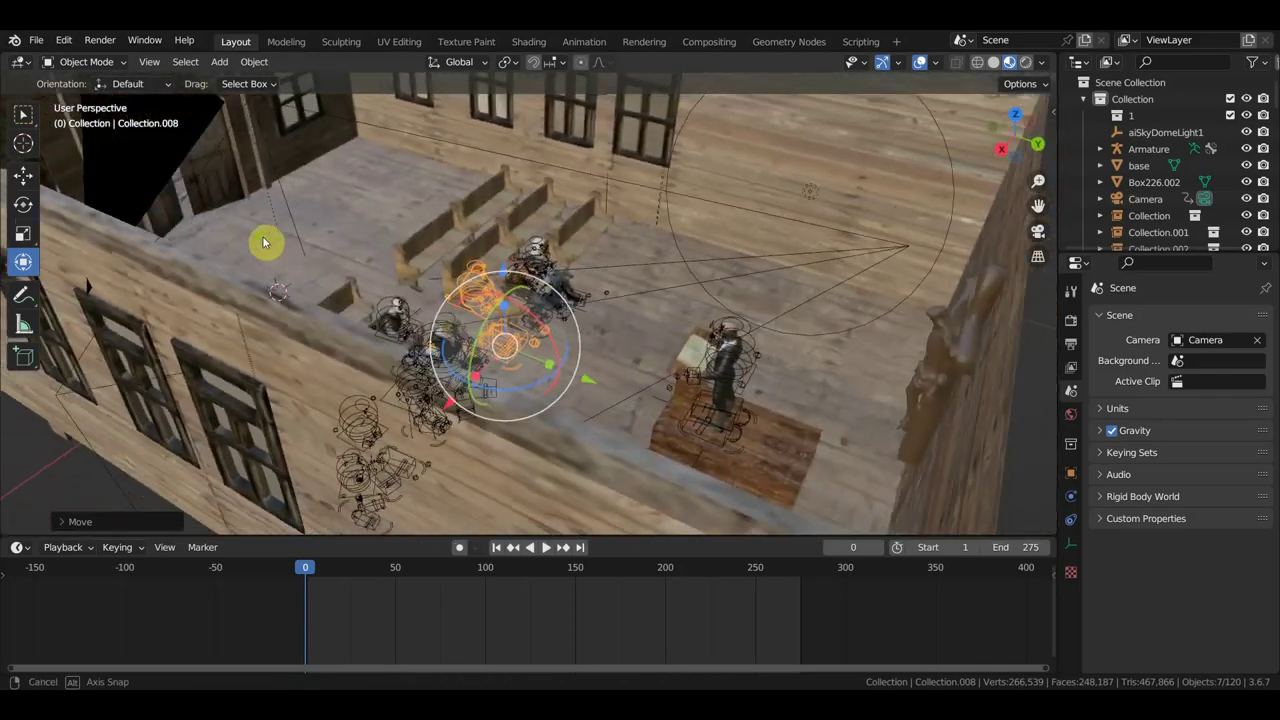
- Move the blacksmith rig along the pew and shrink it slightly from a low side view
{"action": "scroll", "coordinate": [476, 312], "scroll_direction": "up", "scroll_amount": 3}
{"action": "mouse_move", "coordinate": [476, 312]}
{"action": "middle_mouse_down"}
{"action": "mouse_move", "coordinate": [571, 246]}
{"action": "mouse_move", "coordinate": [543, 277]}
{"action": "mouse_move", "coordinate": [463, 289]}
{"action": "middle_mouse_up"}
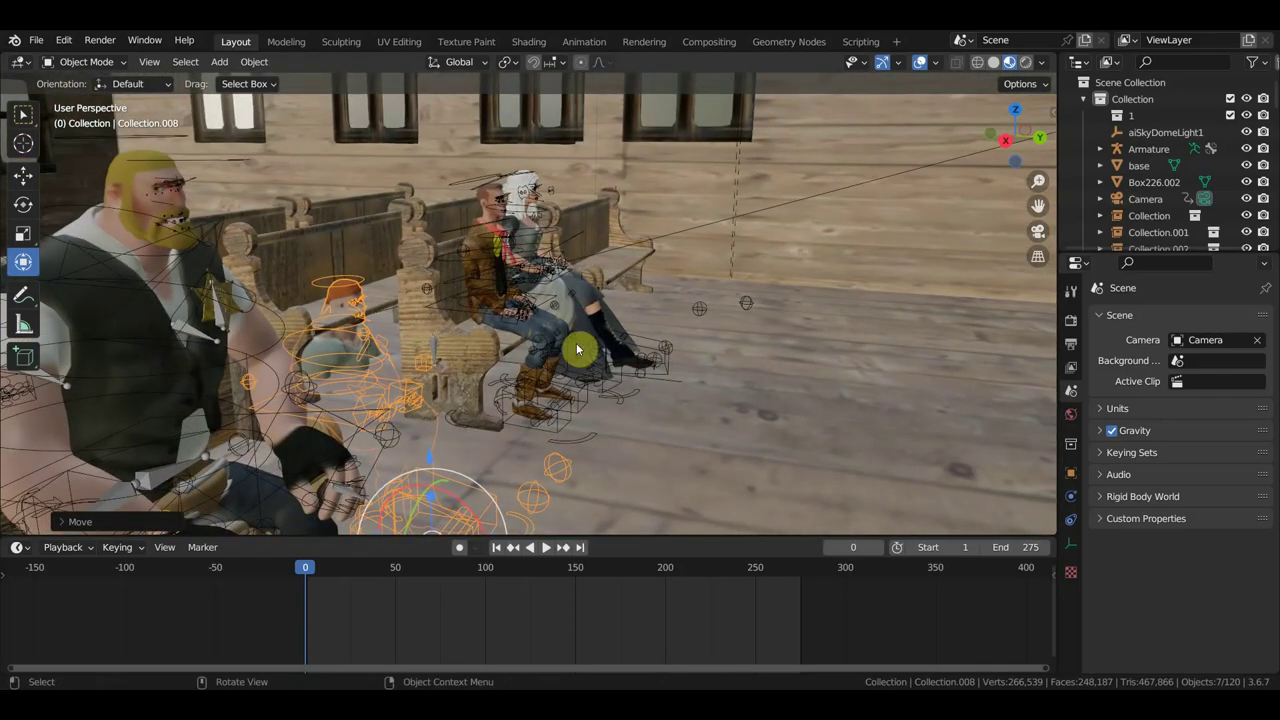
{"action": "key", "text": "g"}
{"action": "left_click", "coordinate": [590, 234]}
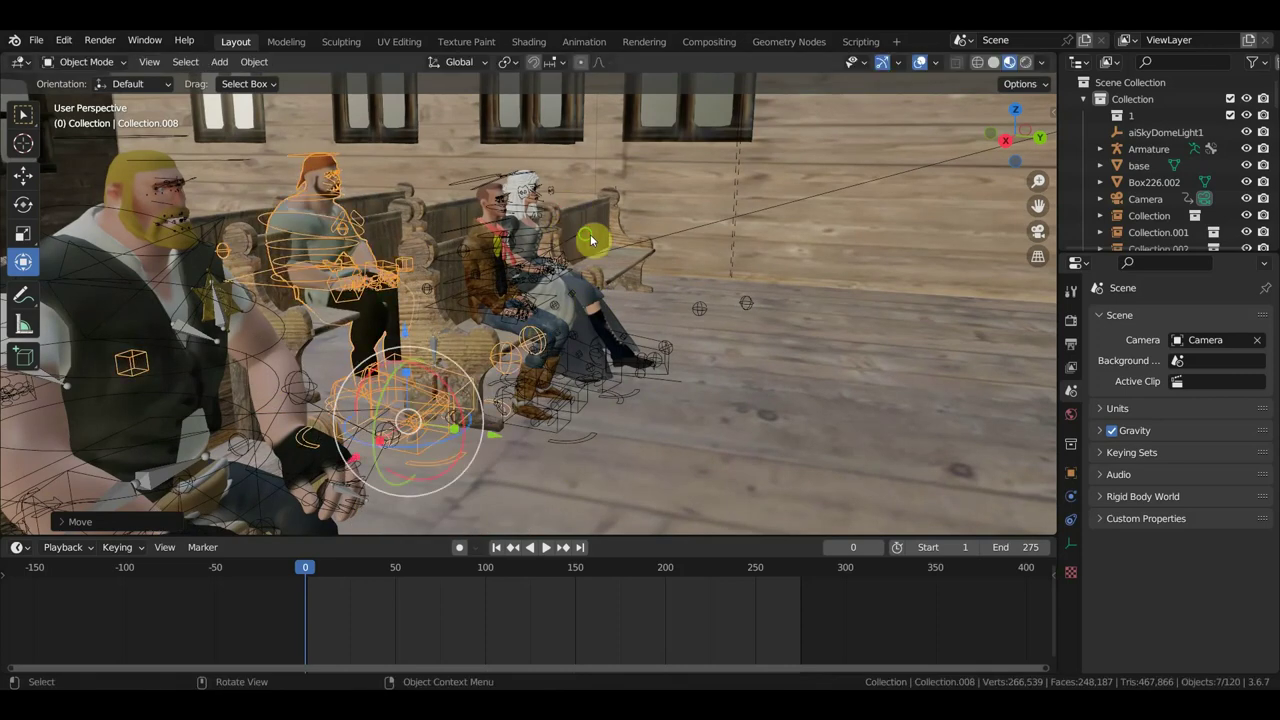
{"action": "scroll", "coordinate": [620, 232], "scroll_direction": "up", "scroll_amount": 3}
{"action": "scroll", "coordinate": [656, 227], "scroll_direction": "up", "scroll_amount": 3}
{"action": "scroll", "coordinate": [656, 227], "scroll_direction": "up", "scroll_amount": 2}
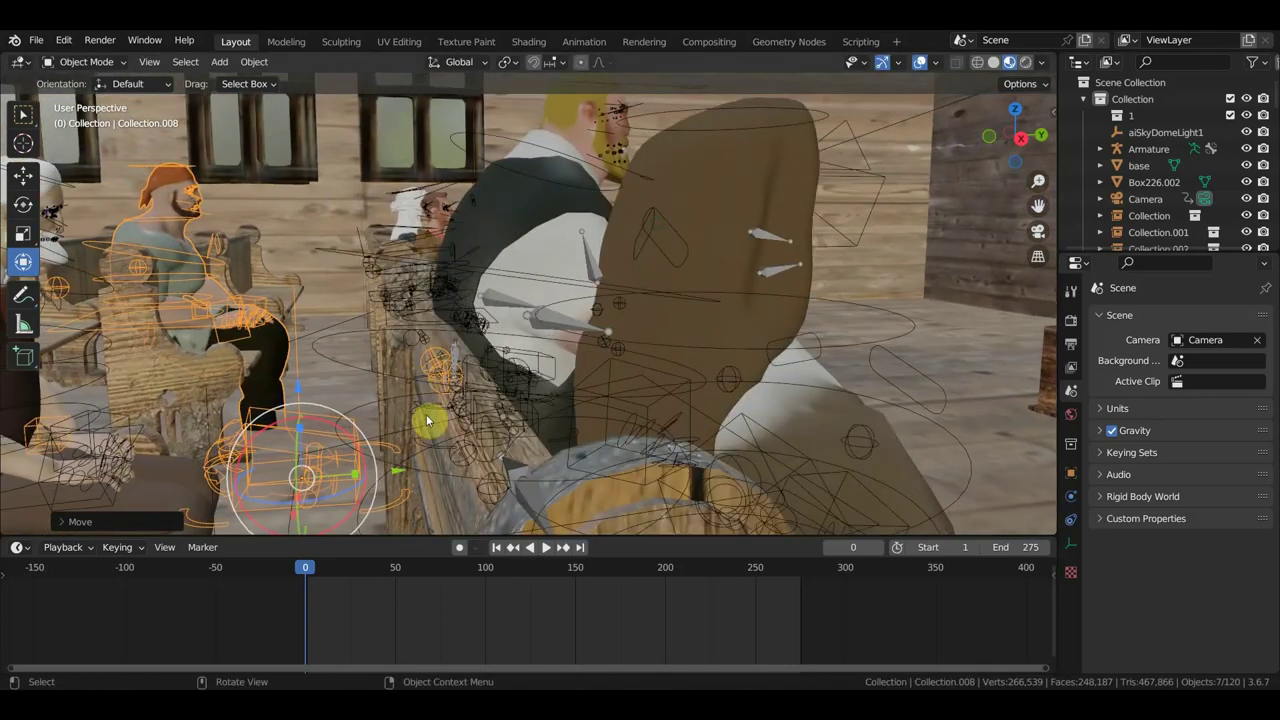
{"action": "key", "text": "s"}
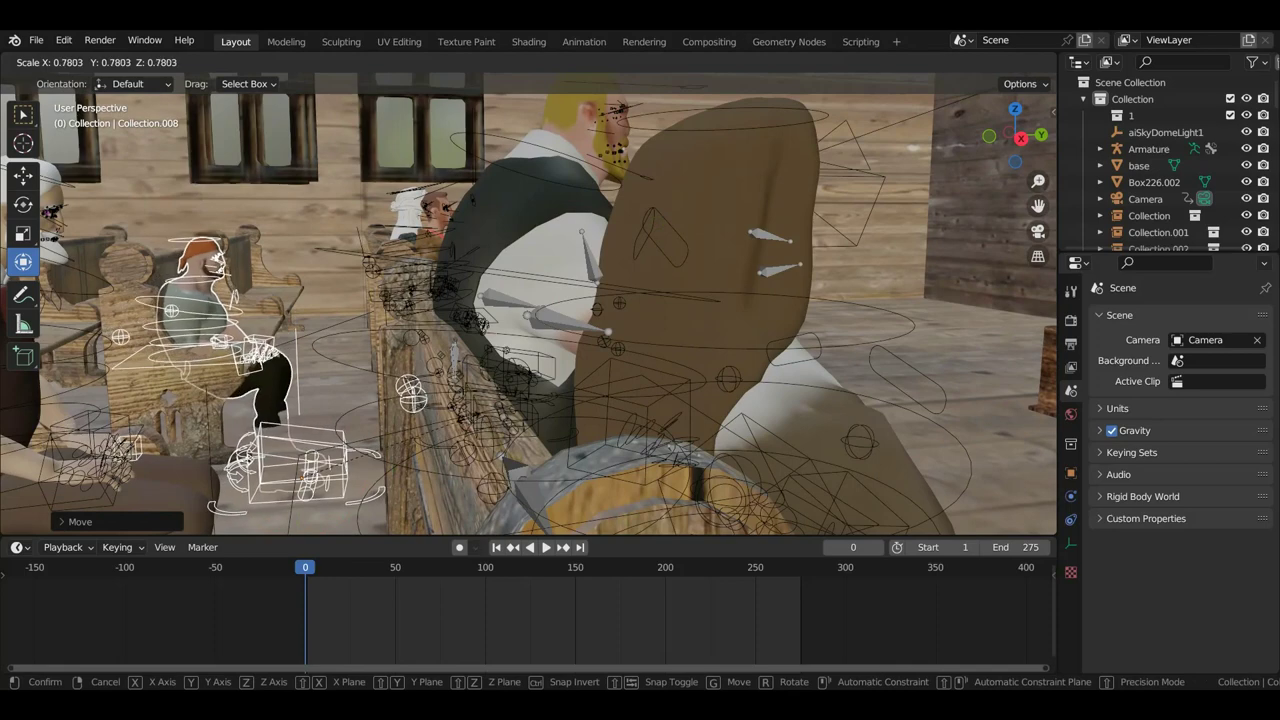
{"action": "left_click", "coordinate": [470, 425]}
{"action": "key", "text": "g"}
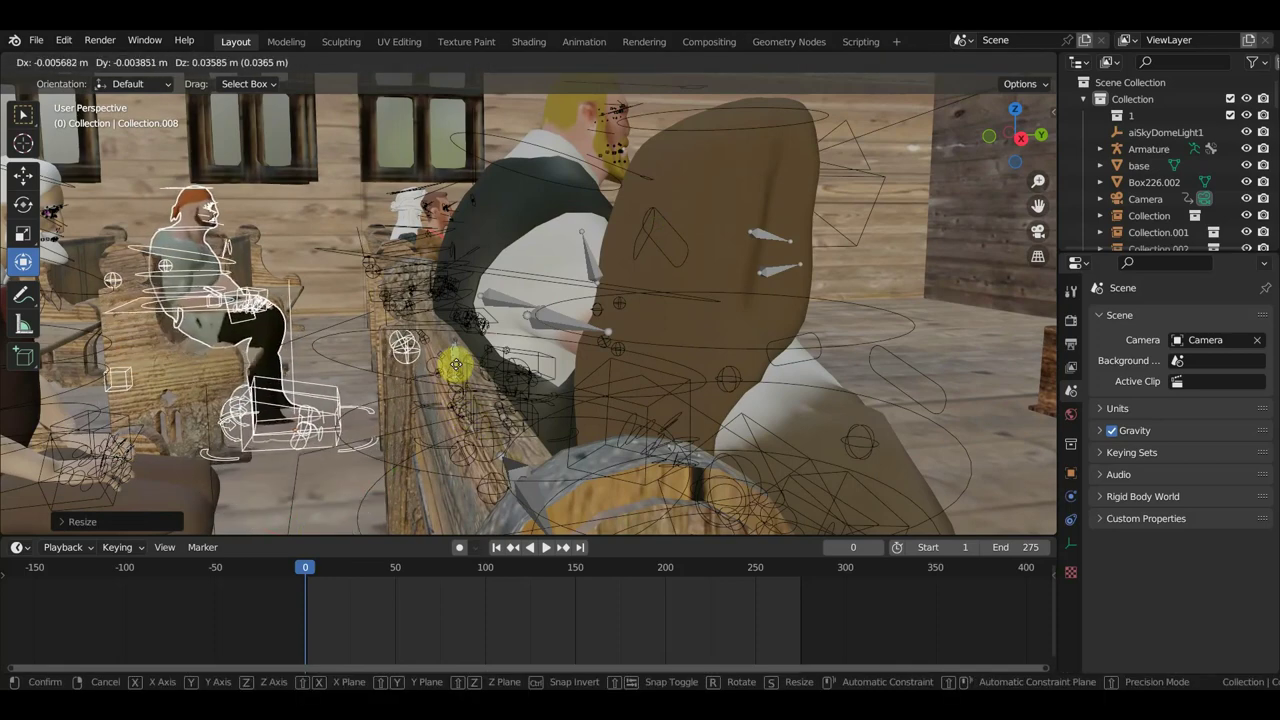
{"action": "left_click", "coordinate": [475, 364]}
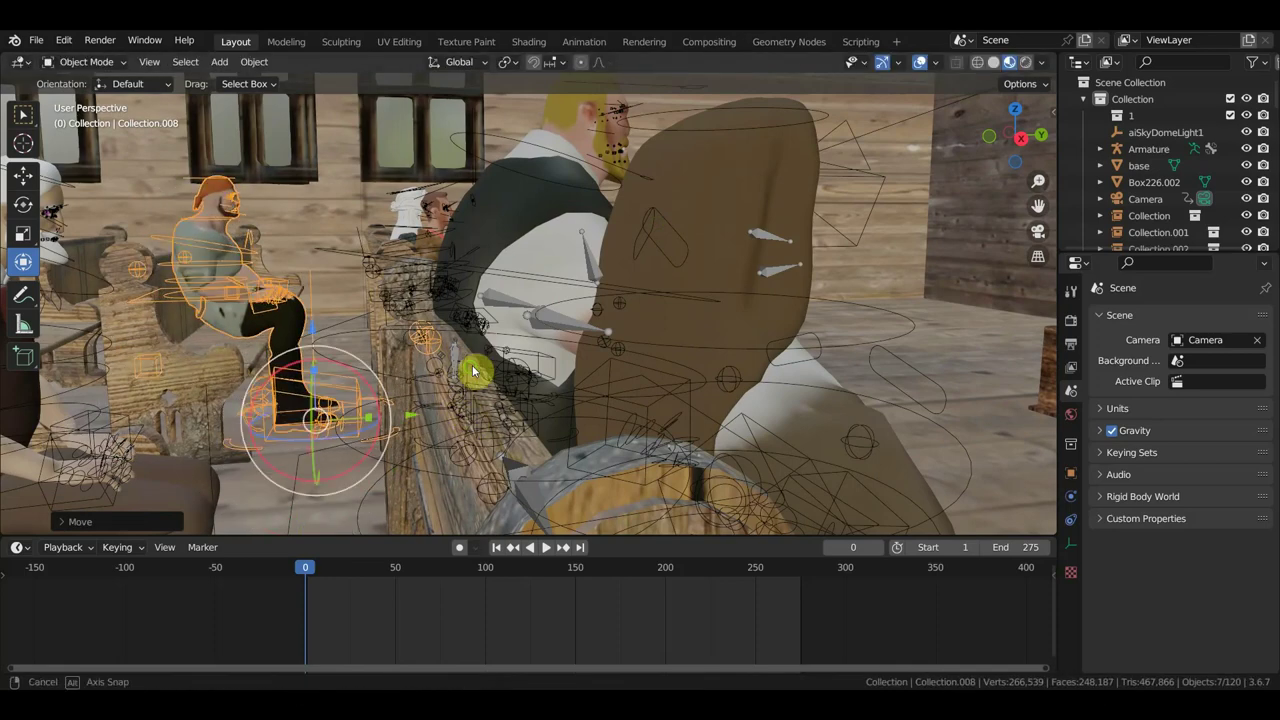
{"action": "mouse_move", "coordinate": [477, 366]}
{"action": "middle_mouse_down"}
{"action": "mouse_move", "coordinate": [329, 391]}
{"action": "mouse_move", "coordinate": [594, 349]}
{"action": "mouse_move", "coordinate": [660, 306]}
{"action": "mouse_move", "coordinate": [620, 300]}
{"action": "mouse_move", "coordinate": [632, 303]}
{"action": "middle_mouse_up"}
- Nudge the rig into place and scale it to about 0.94 so it sits snugly
{"action": "key", "text": "g"}
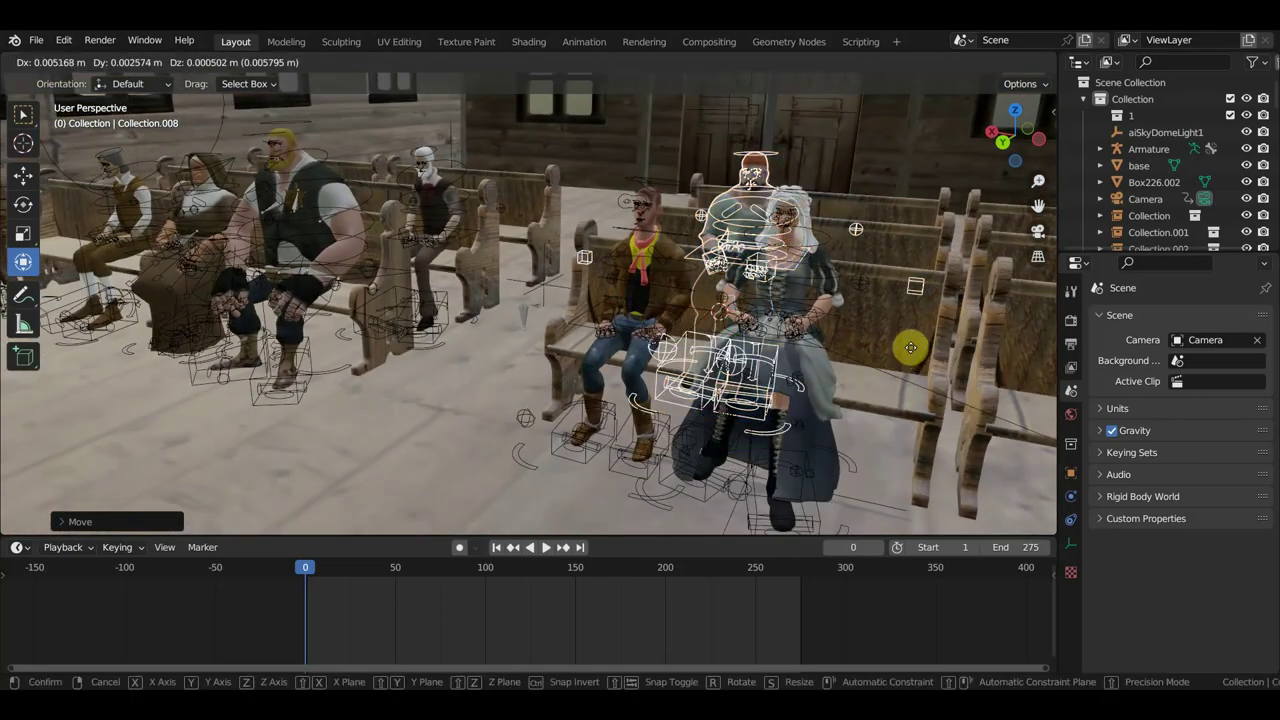
{"action": "left_click", "coordinate": [880, 354]}
{"action": "mouse_move", "coordinate": [880, 354]}
{"action": "middle_mouse_down"}
{"action": "mouse_move", "coordinate": [729, 349]}
{"action": "mouse_move", "coordinate": [752, 340]}
{"action": "middle_mouse_up"}
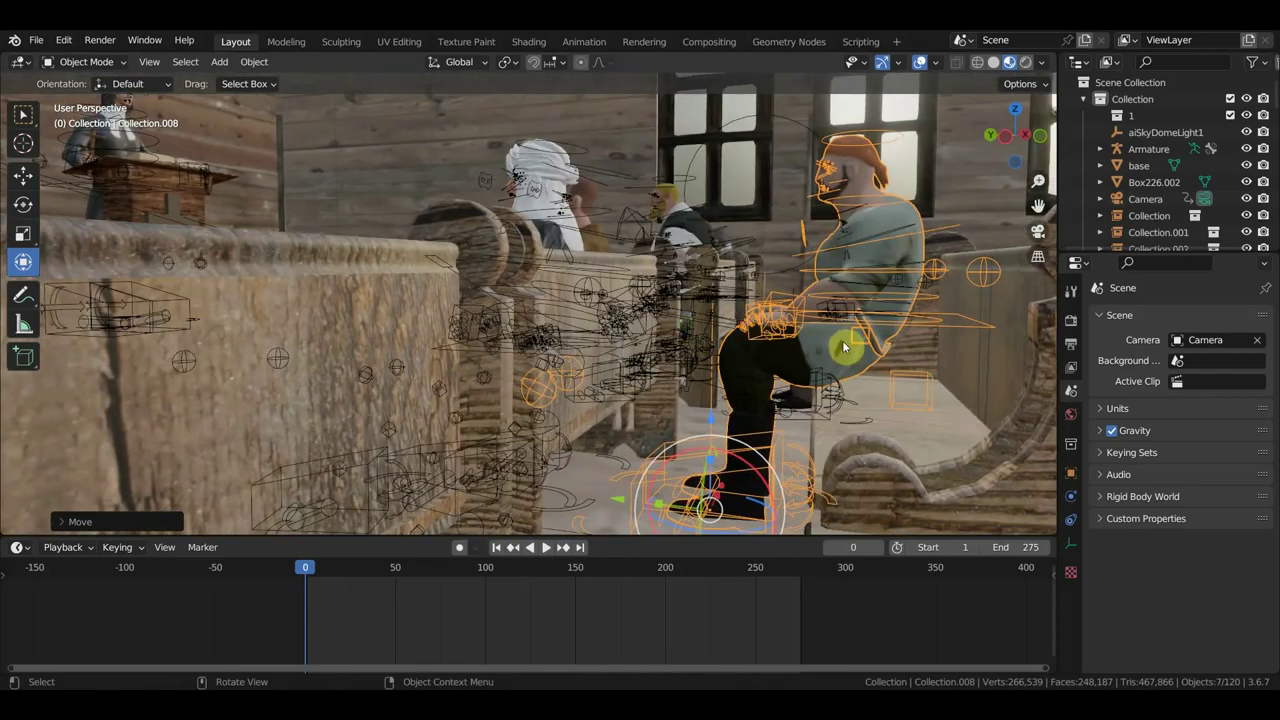
{"action": "key", "text": "g"}
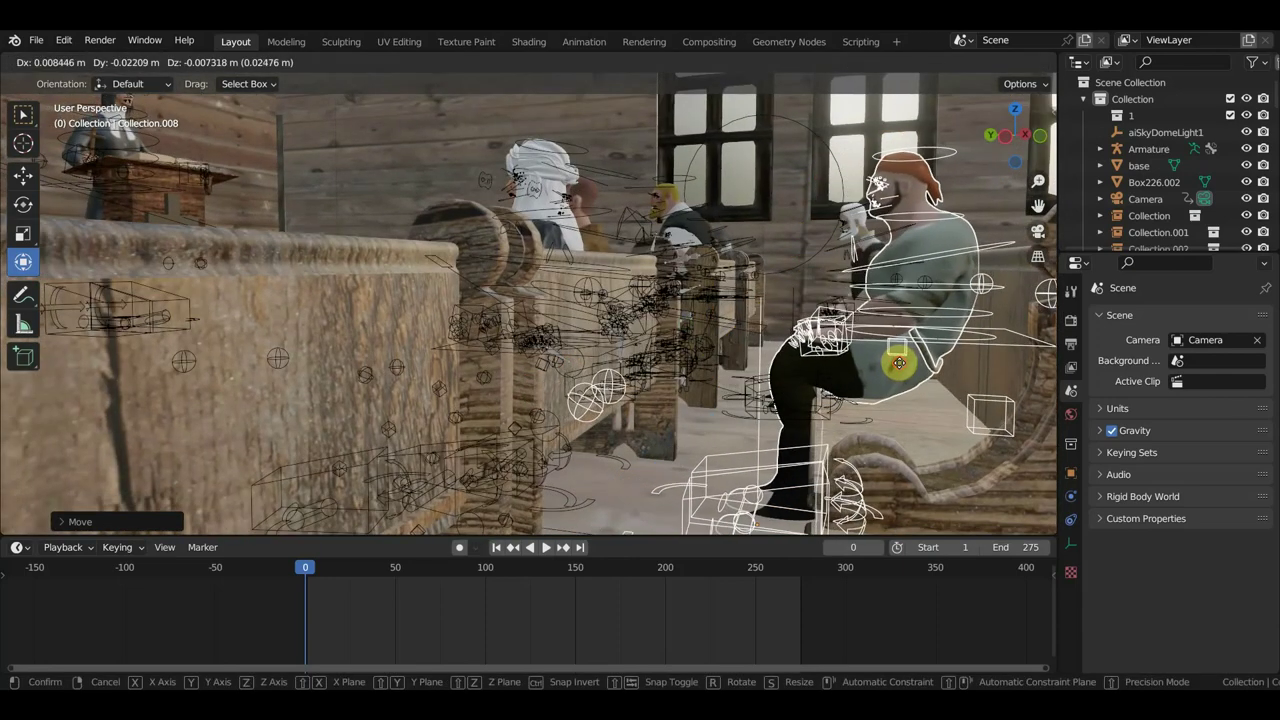
{"action": "left_click", "coordinate": [905, 355]}
{"action": "middle_click_drag", "start_coordinate": [907, 355], "coordinate": [910, 346]}
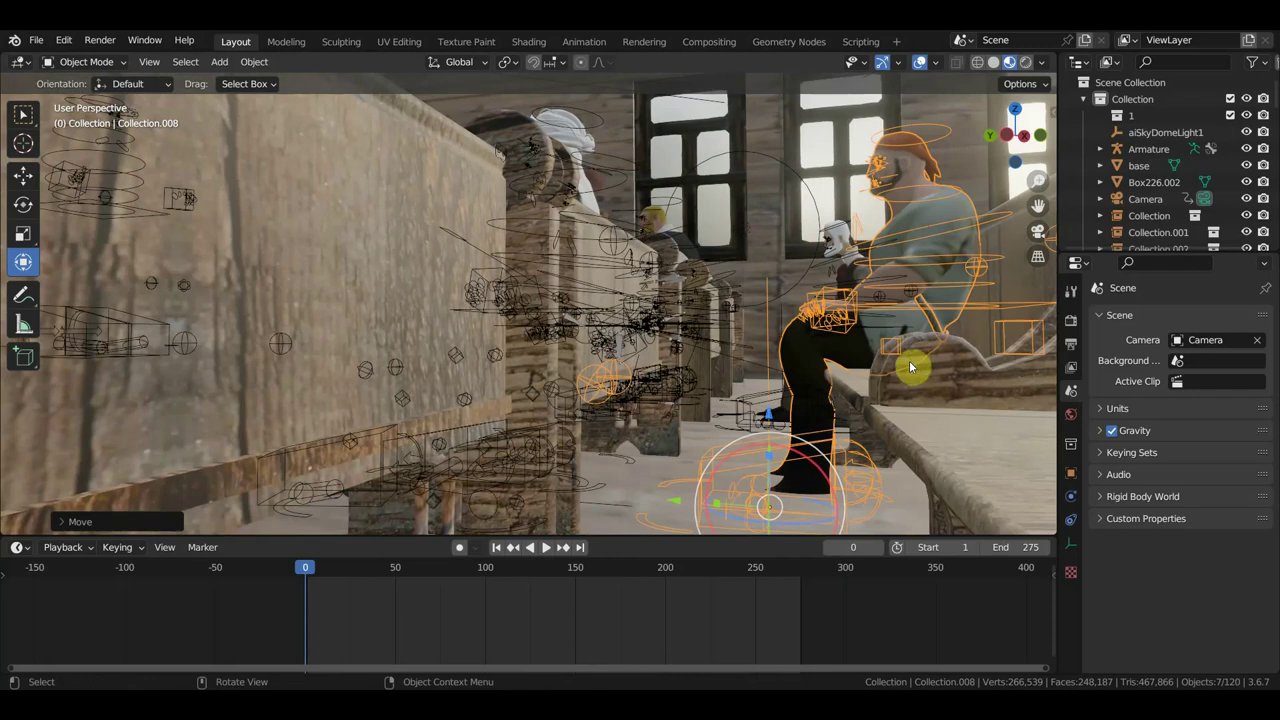
{"action": "key", "text": "s"}
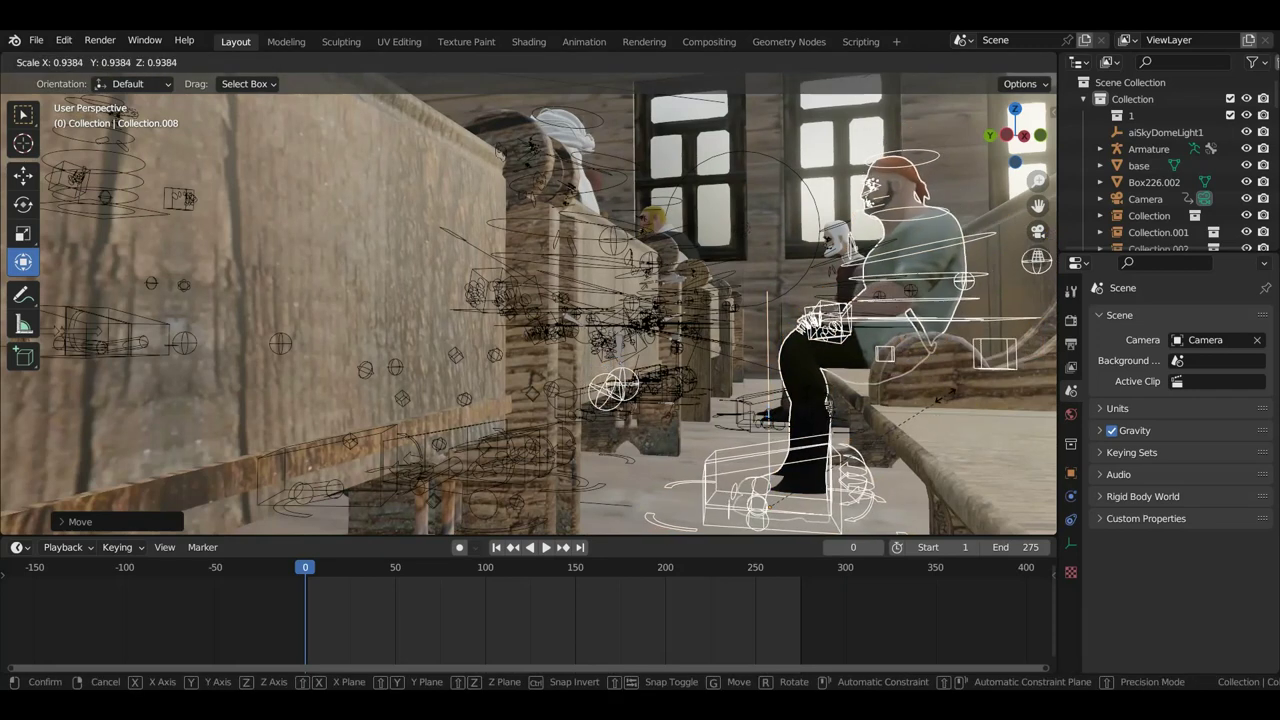
{"action": "left_click", "coordinate": [939, 401]}
{"action": "key", "text": "g"}
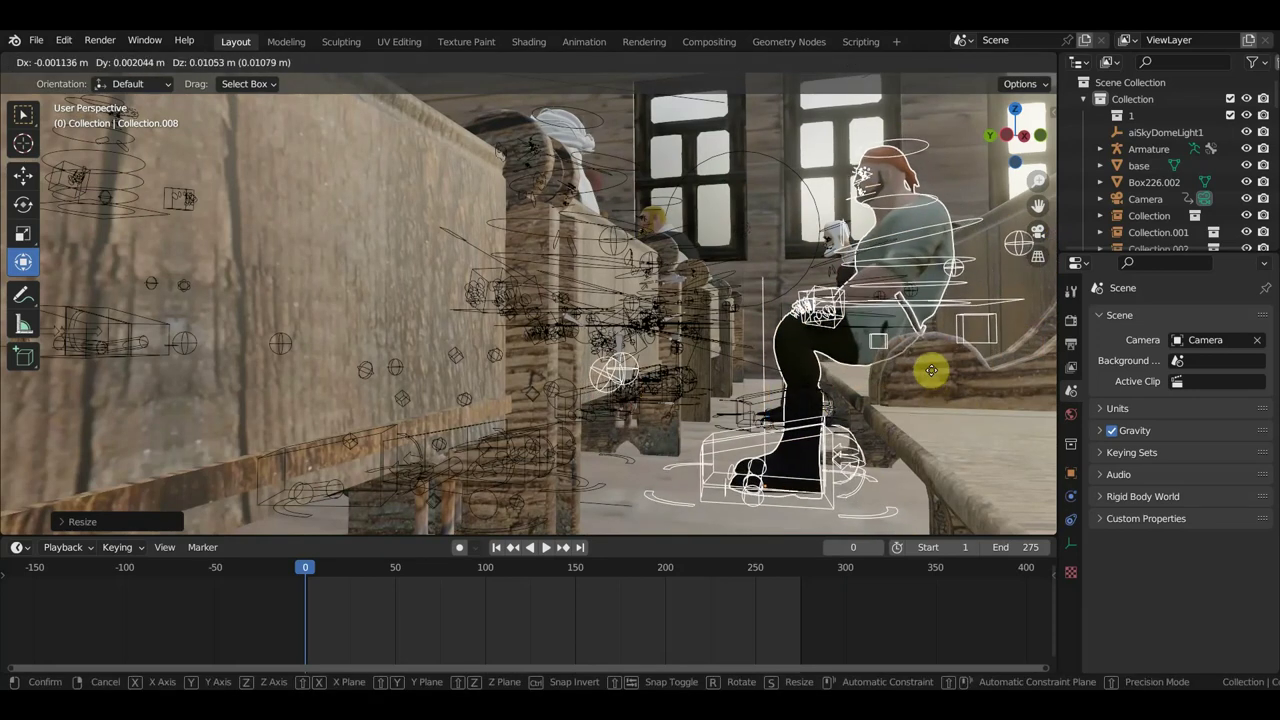
{"action": "left_click", "coordinate": [933, 370]}
{"action": "mouse_move", "coordinate": [934, 371]}
{"action": "middle_mouse_down"}
{"action": "mouse_move", "coordinate": [943, 383]}
{"action": "mouse_move", "coordinate": [920, 389]}
{"action": "mouse_move", "coordinate": [937, 371]}
{"action": "mouse_move", "coordinate": [951, 377]}
{"action": "middle_mouse_up"}
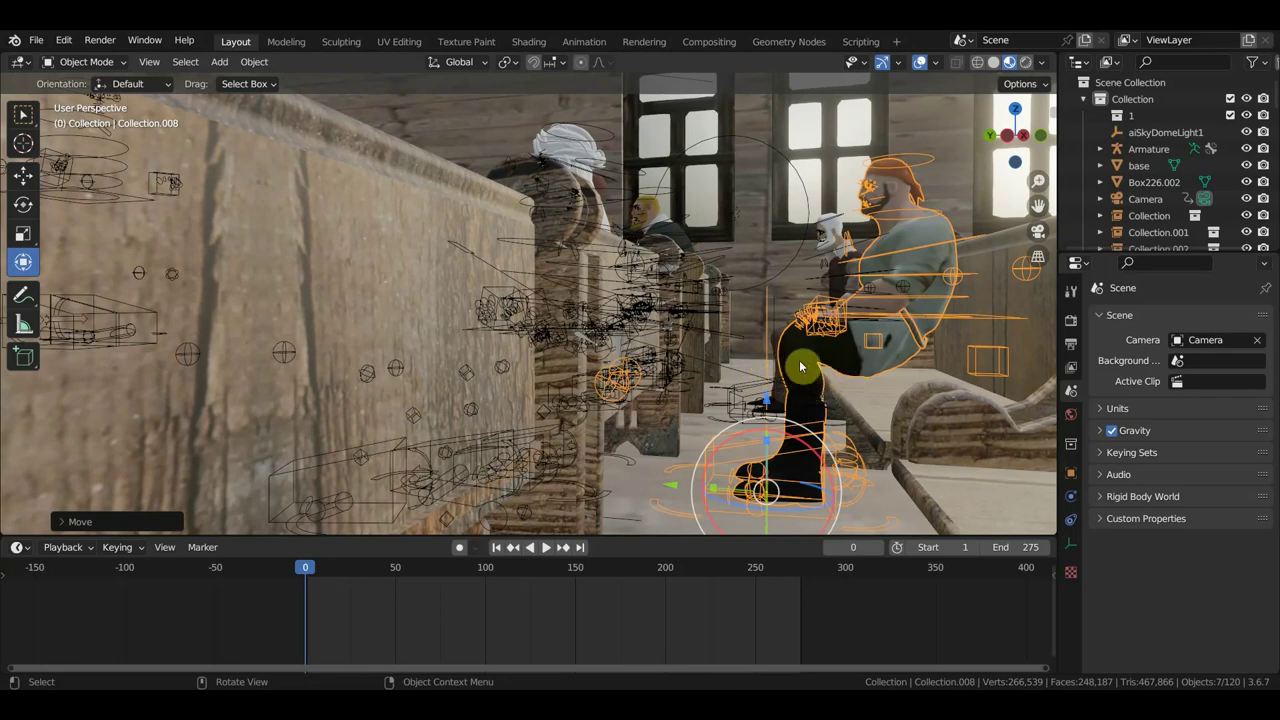
- Orbit from the side of the pews round to a front view of the pulpit and pastor
{"action": "mouse_move", "coordinate": [771, 355]}
{"action": "middle_mouse_down"}
{"action": "mouse_move", "coordinate": [829, 374]}
{"action": "mouse_move", "coordinate": [814, 374]}
{"action": "mouse_move", "coordinate": [800, 357]}
{"action": "mouse_move", "coordinate": [836, 351]}
{"action": "mouse_move", "coordinate": [1056, 380]}
{"action": "mouse_move", "coordinate": [28, 380]}
{"action": "mouse_move", "coordinate": [34, 352]}
{"action": "middle_mouse_up"}
{"action": "mouse_move", "coordinate": [334, 358]}
{"action": "middle_mouse_down"}
{"action": "mouse_move", "coordinate": [594, 386]}
{"action": "mouse_move", "coordinate": [551, 380]}
{"action": "mouse_move", "coordinate": [757, 343]}
{"action": "mouse_move", "coordinate": [651, 386]}
{"action": "mouse_move", "coordinate": [651, 357]}
{"action": "mouse_move", "coordinate": [757, 362]}
{"action": "mouse_move", "coordinate": [694, 431]}
{"action": "mouse_move", "coordinate": [651, 398]}
{"action": "middle_mouse_up"}
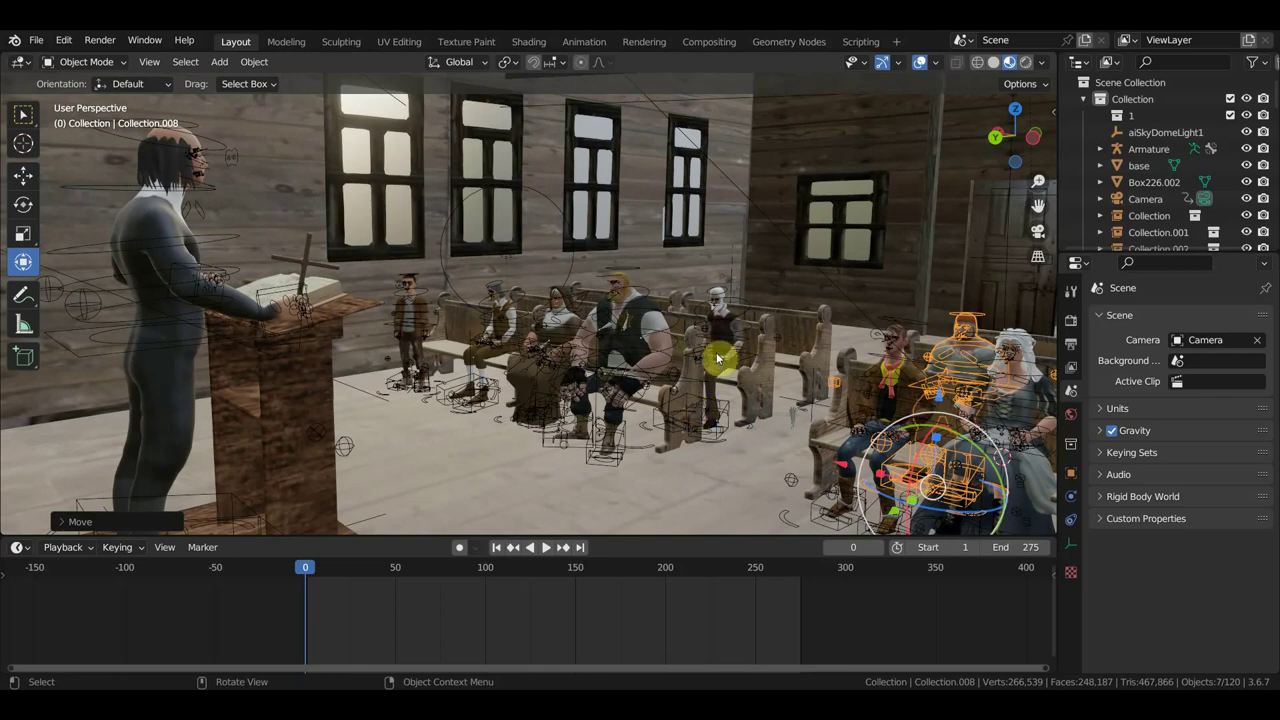
{"action": "mouse_move", "coordinate": [718, 358]}
{"action": "middle_mouse_down"}
{"action": "mouse_move", "coordinate": [343, 341]}
{"action": "mouse_move", "coordinate": [549, 323]}
{"action": "mouse_move", "coordinate": [566, 323]}
{"action": "mouse_move", "coordinate": [317, 371]}
{"action": "middle_mouse_up"}
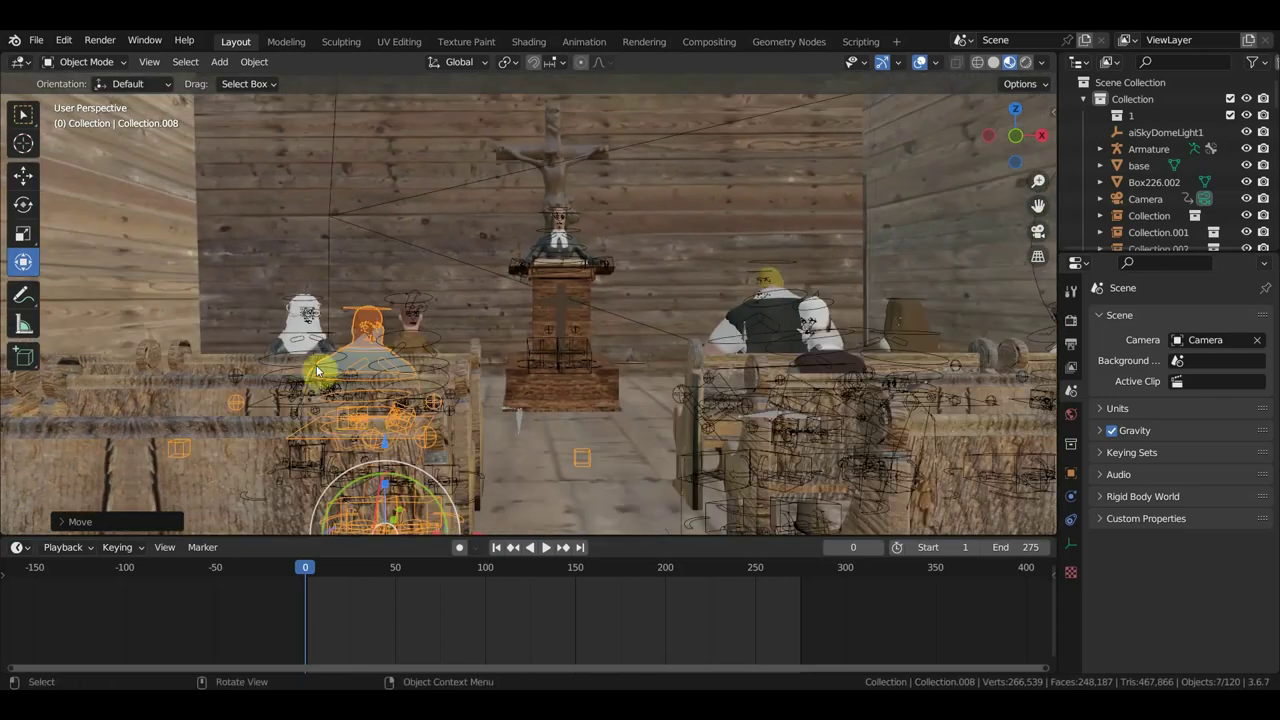
{"action": "mouse_move", "coordinate": [236, 376]}
{"action": "middle_mouse_down"}
{"action": "mouse_move", "coordinate": [223, 374]}
{"action": "mouse_move", "coordinate": [350, 370]}
{"action": "middle_mouse_up"}
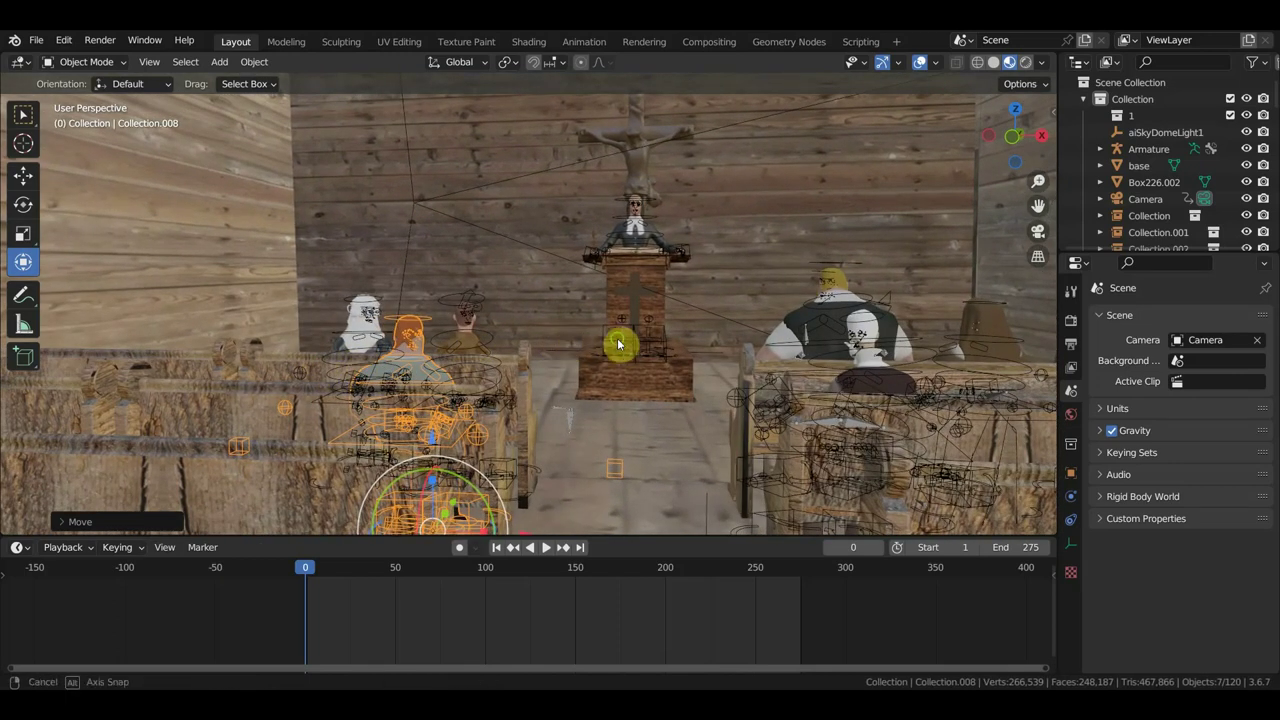
{"action": "middle_click_drag", "start_coordinate": [617, 346], "coordinate": [623, 354]}
{"action": "mouse_move", "coordinate": [776, 302]}
{"action": "middle_mouse_down"}
{"action": "mouse_move", "coordinate": [766, 306]}
{"action": "mouse_move", "coordinate": [763, 226]}
{"action": "mouse_move", "coordinate": [372, 330]}
{"action": "middle_mouse_up"}
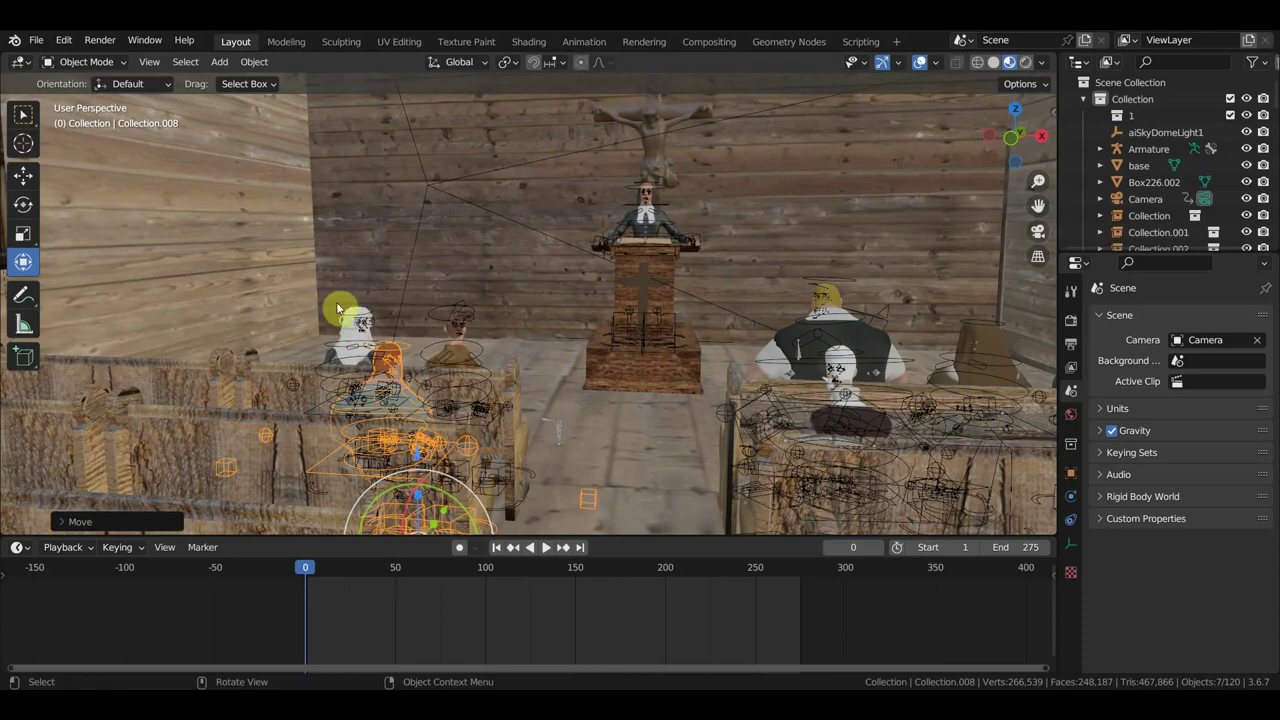
{"action": "middle_click_drag", "start_coordinate": [337, 308], "coordinate": [536, 285]}
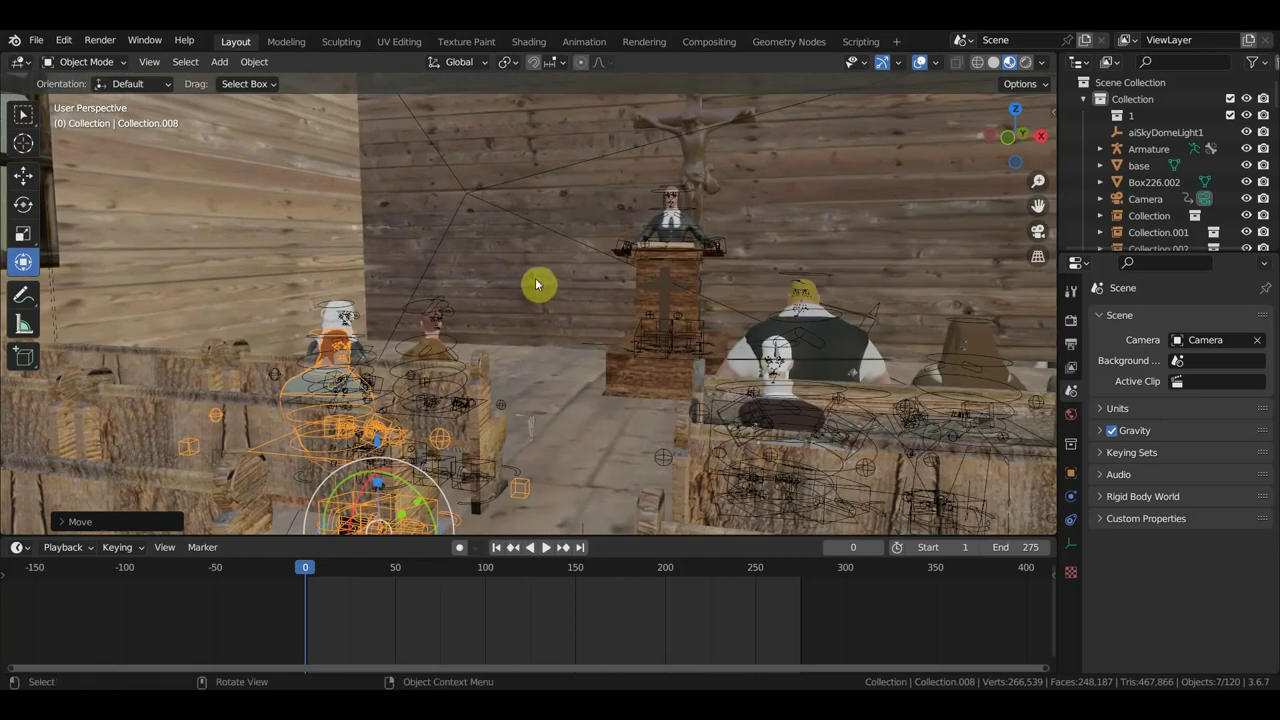
- Select the scene camera, look through it and move it down the aisle to centre the pulpit
{"action": "left_click", "coordinate": [1160, 203]}
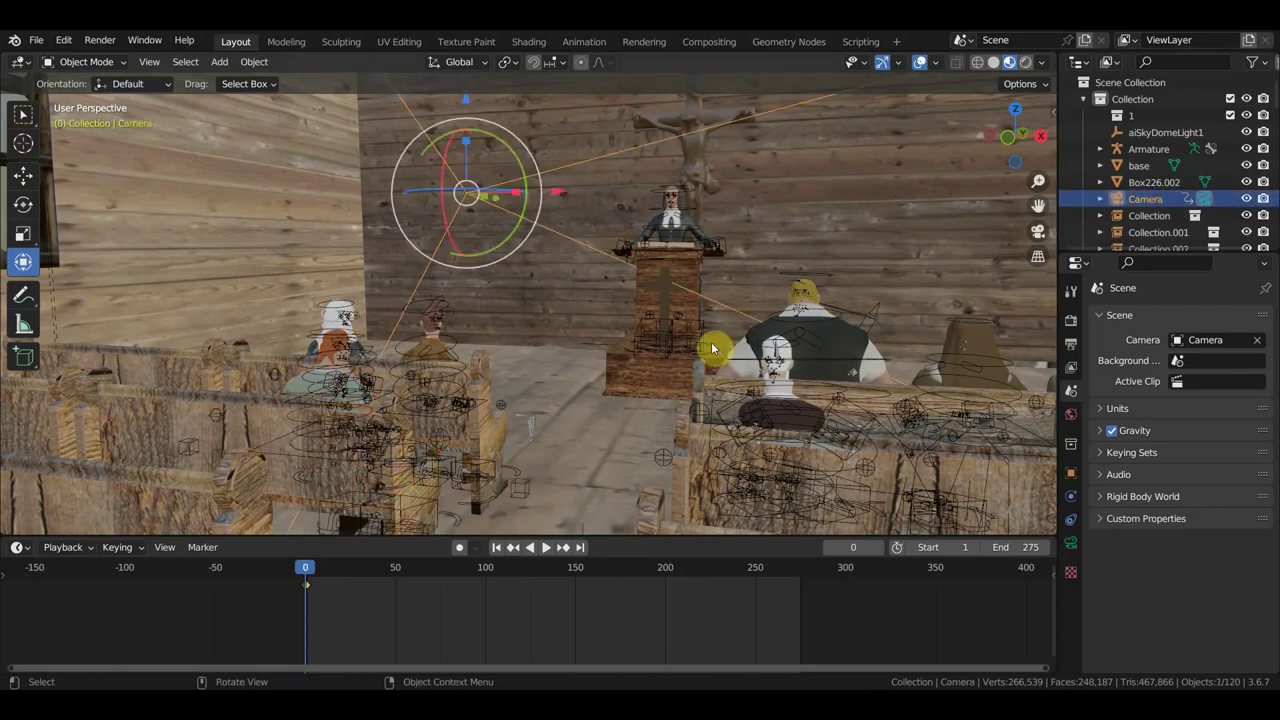
{"action": "key", "text": "KP_0"}
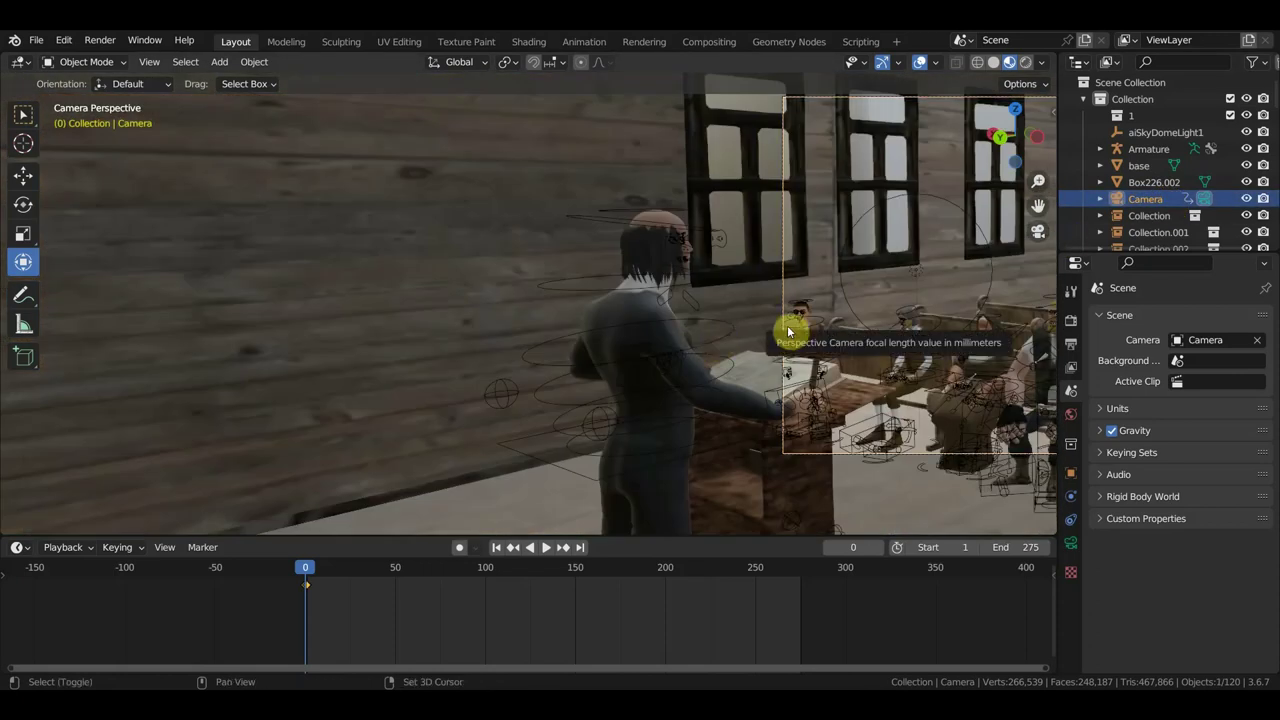
{"action": "key", "text": "shift+grave"}
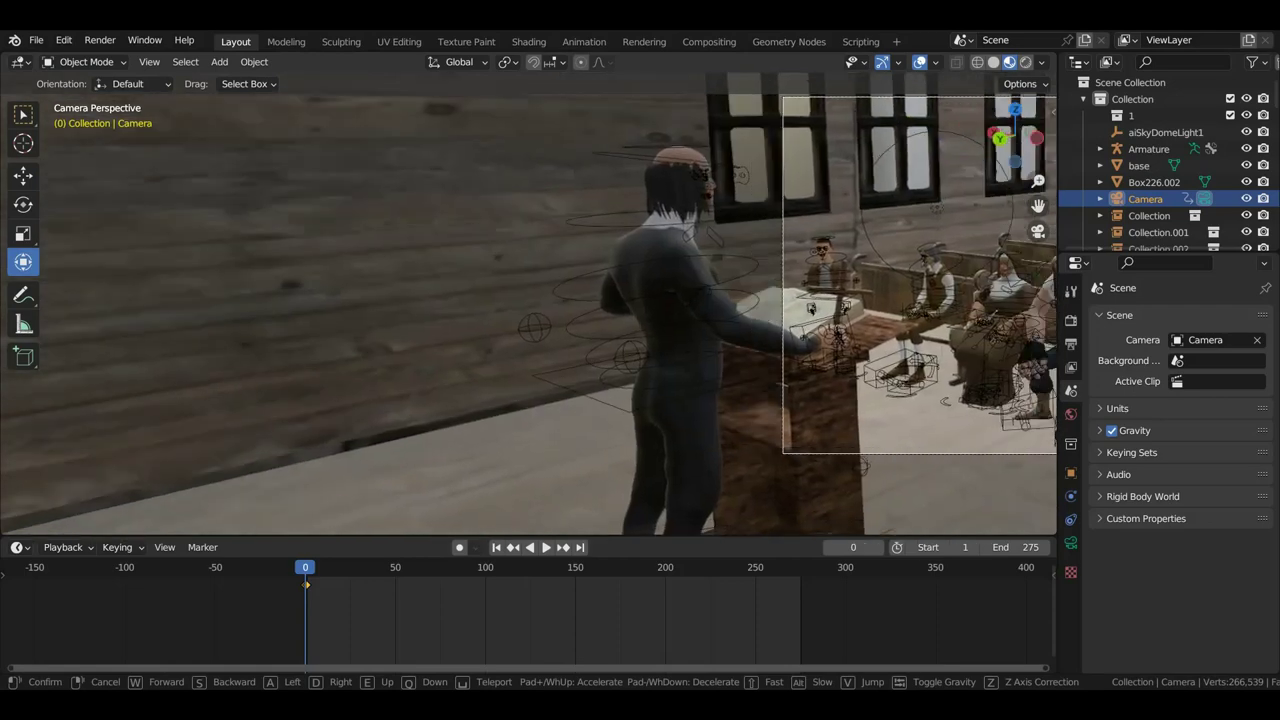
{"action": "key", "text": "w"}
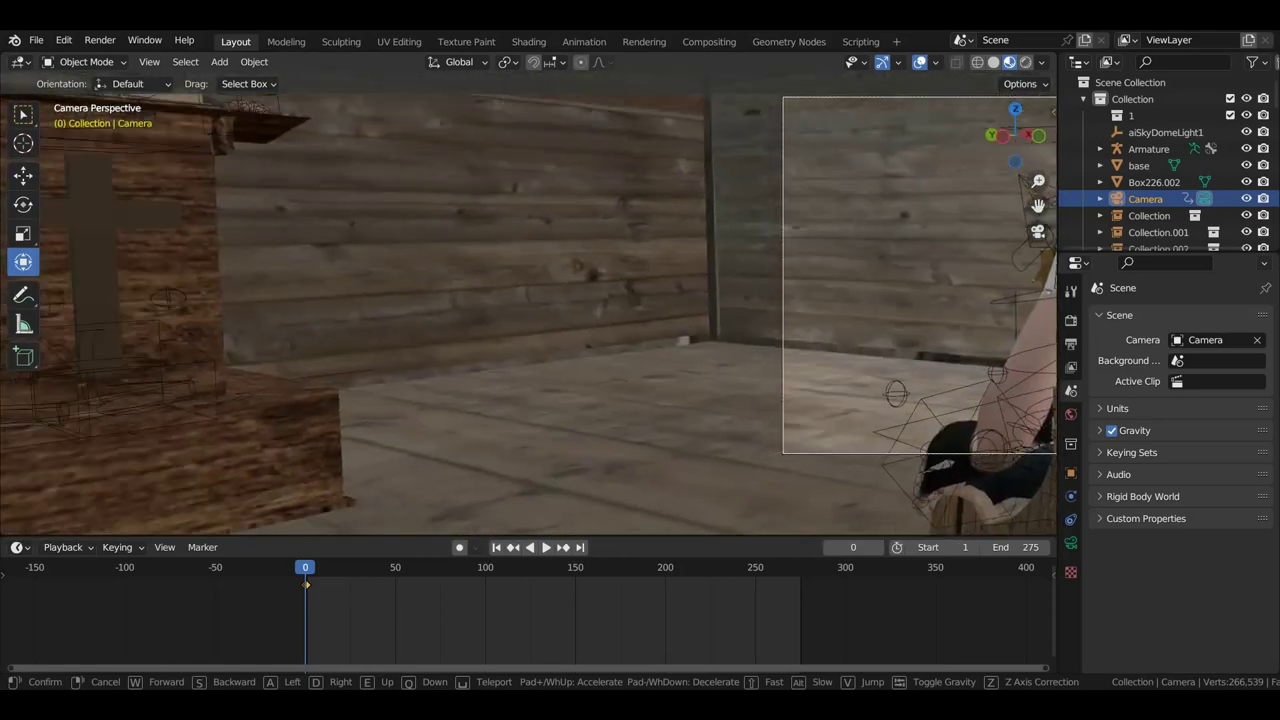
{"action": "left_click", "coordinate": [788, 325]}
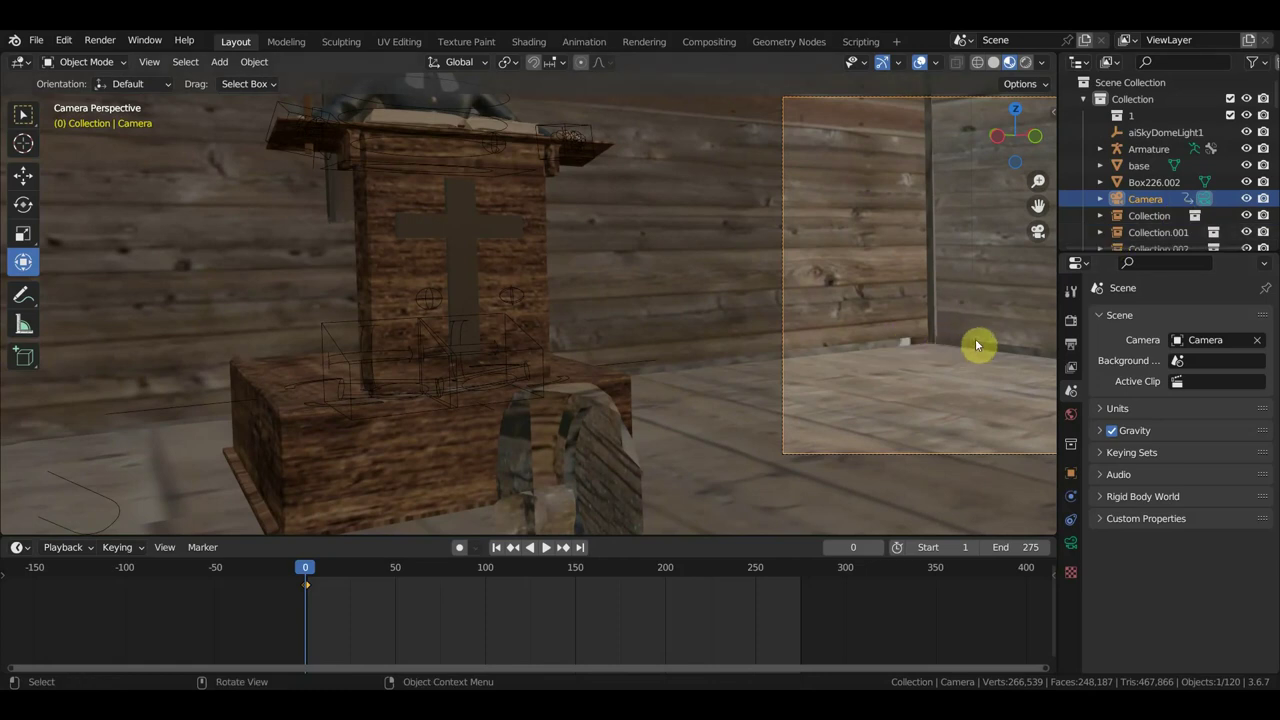
{"action": "key", "text": "g"}
{"action": "left_click", "coordinate": [917, 340]}
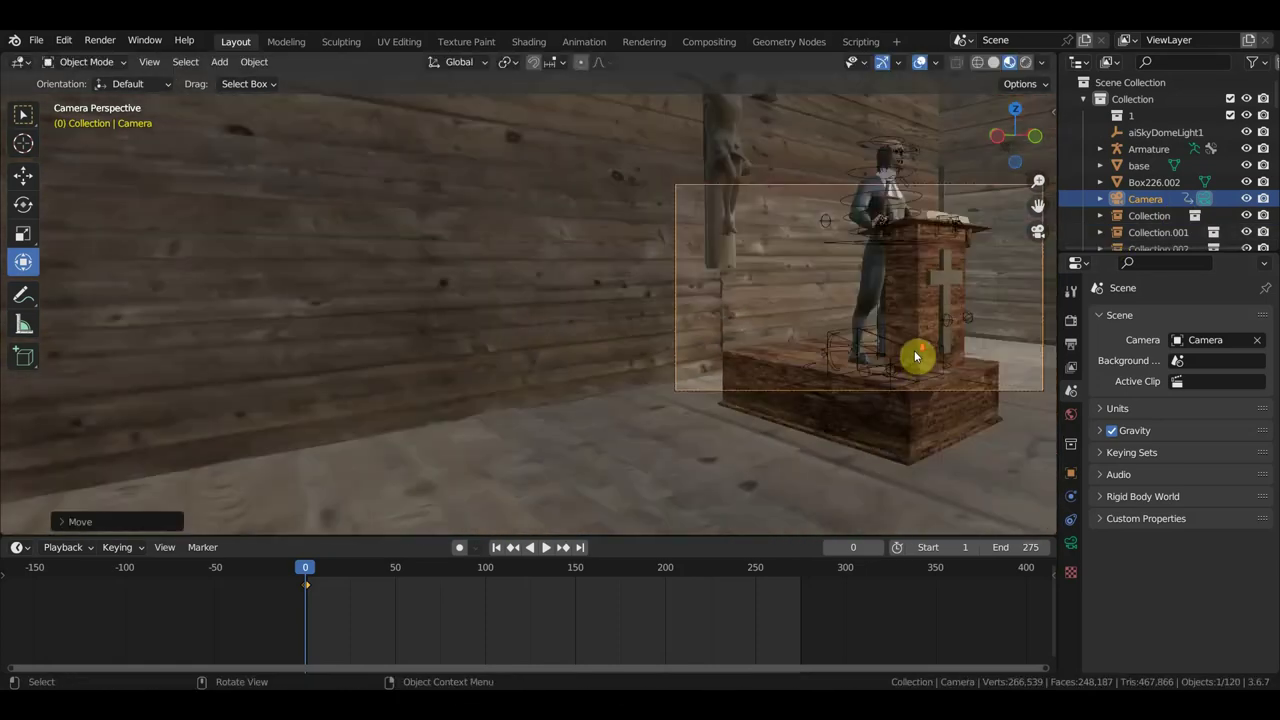
{"action": "key", "text": "g"}
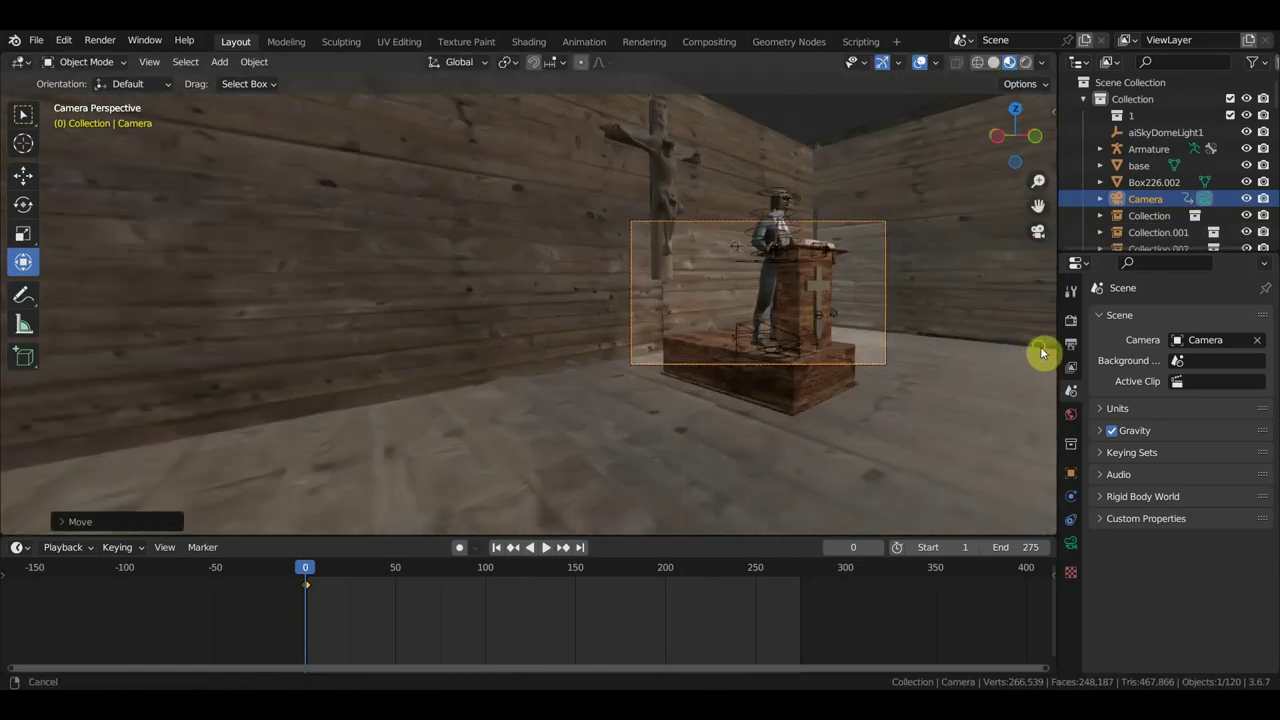
{"action": "left_click", "coordinate": [787, 358]}
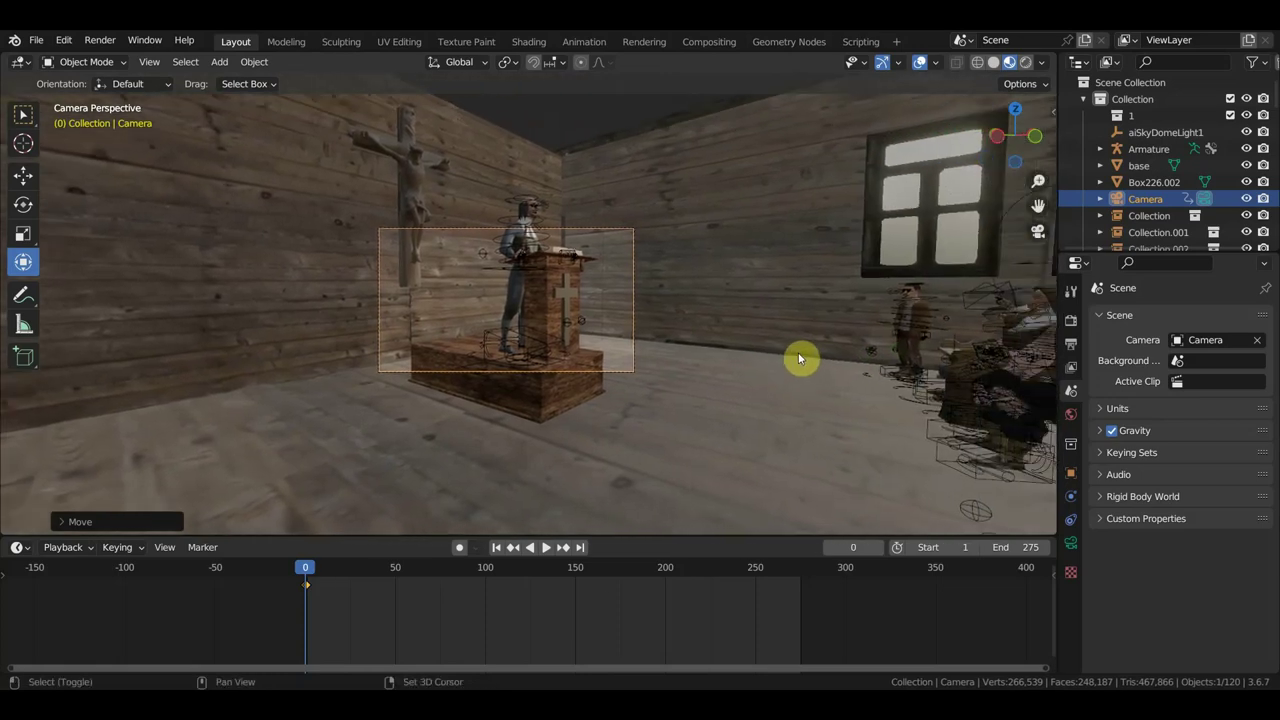
- Pull the camera back so the front pews are in shot and recentre the camera frame
{"action": "key", "text": "shift+grave"}
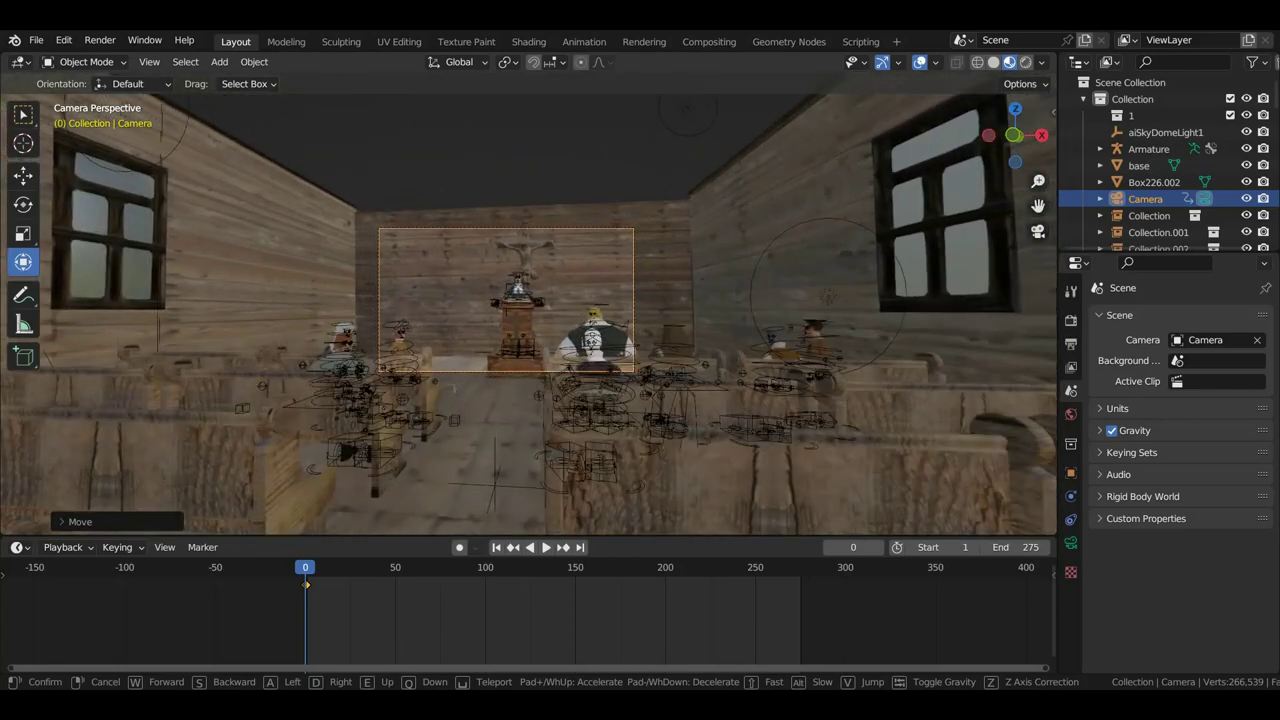
{"action": "left_click", "coordinate": [808, 357]}
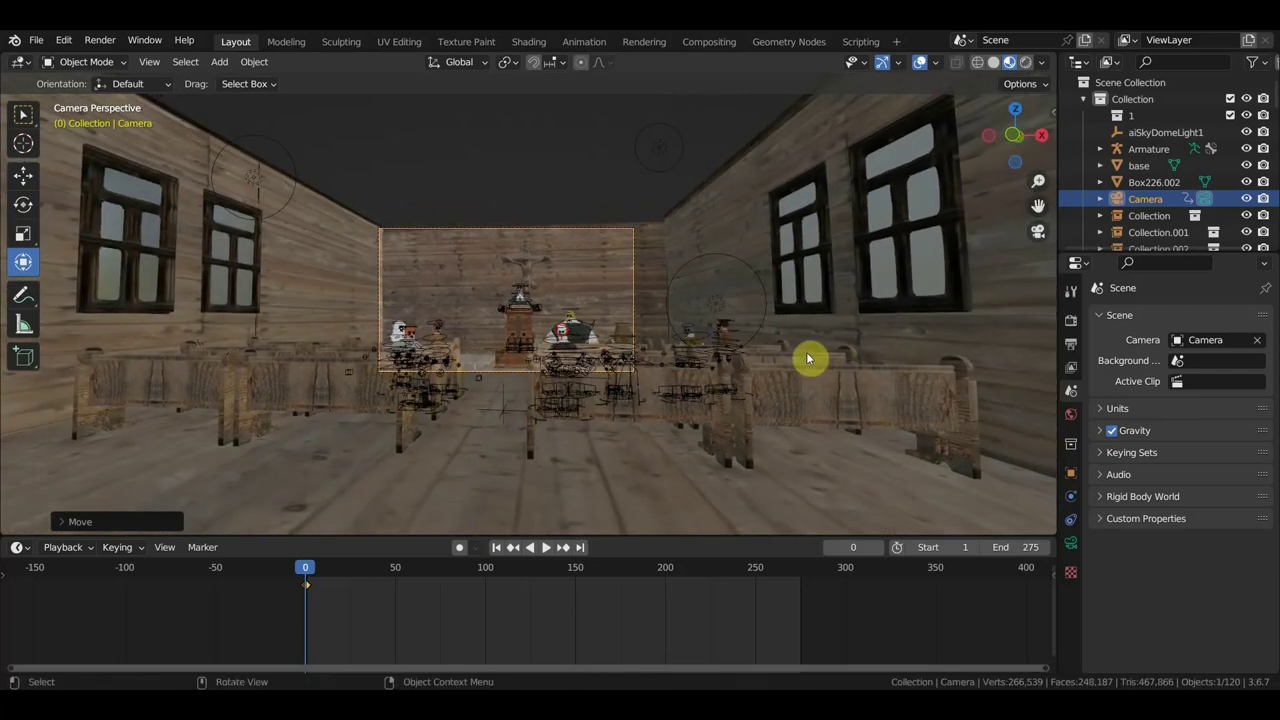
{"action": "scroll", "coordinate": [810, 360], "scroll_direction": "up", "scroll_amount": 2}
{"action": "scroll", "coordinate": [815, 365], "scroll_direction": "up", "scroll_amount": 2}
{"action": "scroll", "coordinate": [820, 370], "scroll_direction": "up", "scroll_amount": 2}
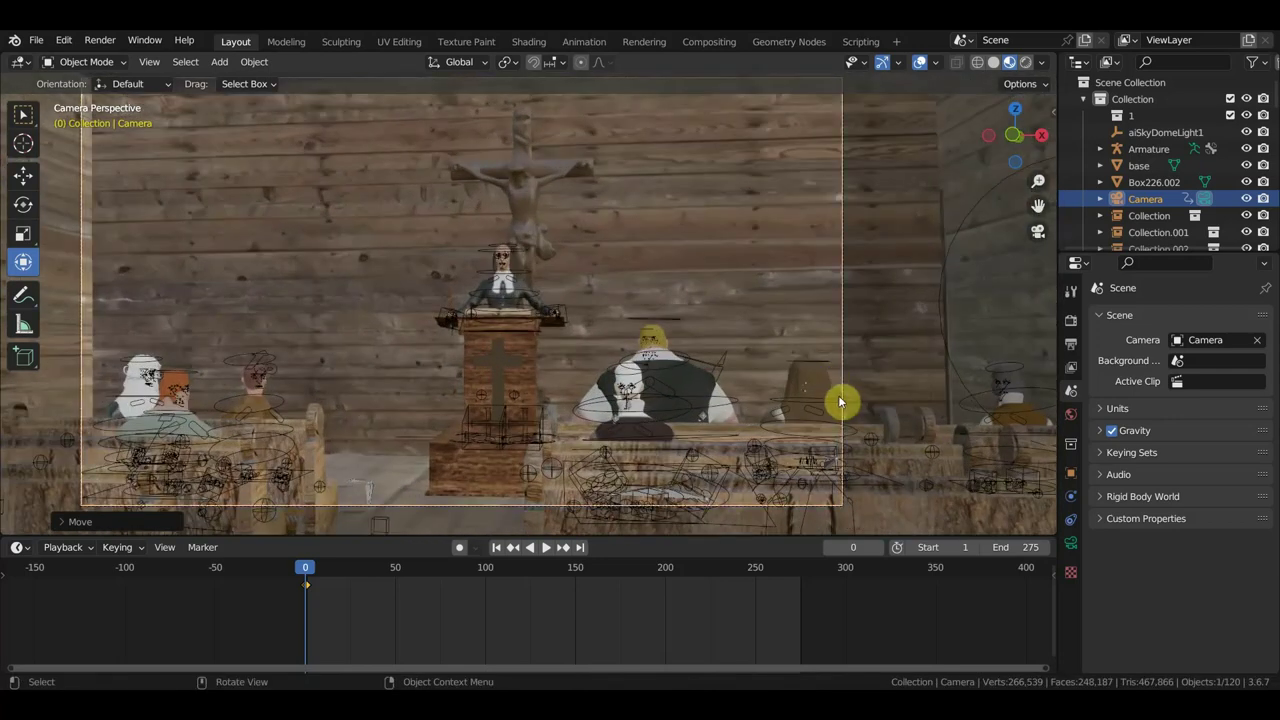
{"action": "scroll", "coordinate": [870, 425], "scroll_direction": "down", "scroll_amount": 1}
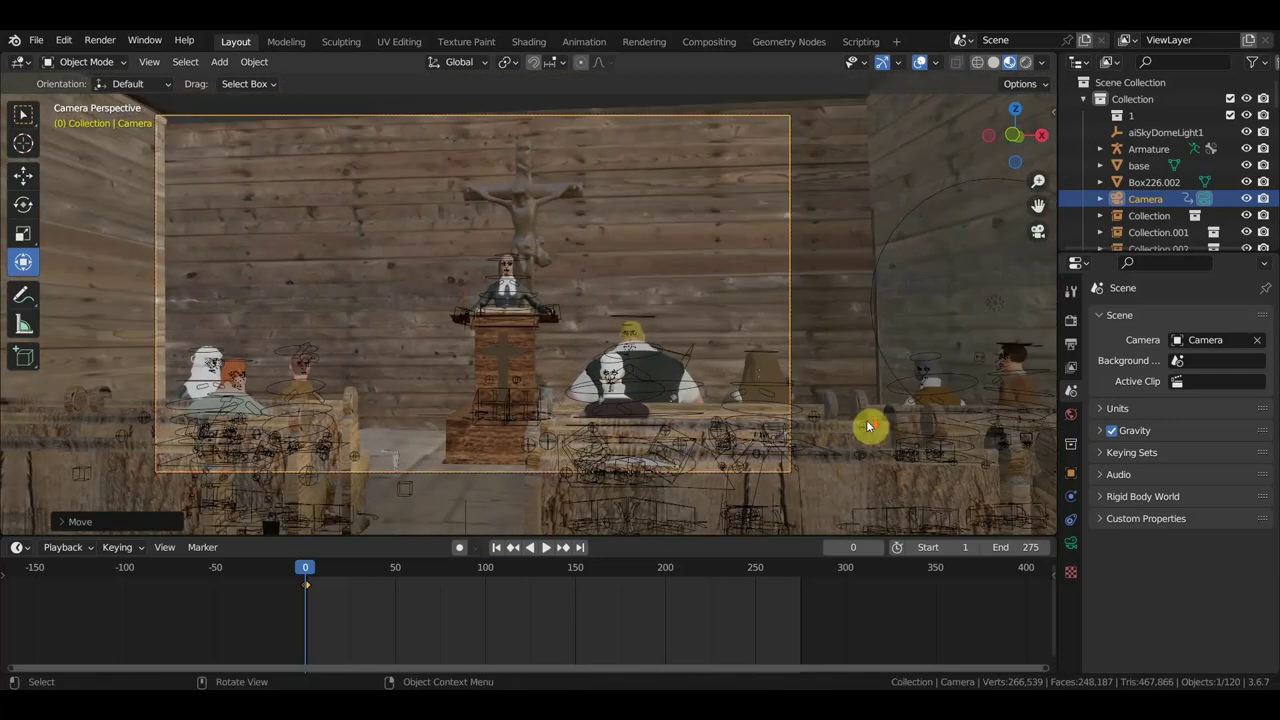
{"action": "middle_click_drag", "start_coordinate": [826, 391], "coordinate": [855, 400], "text": "shift"}
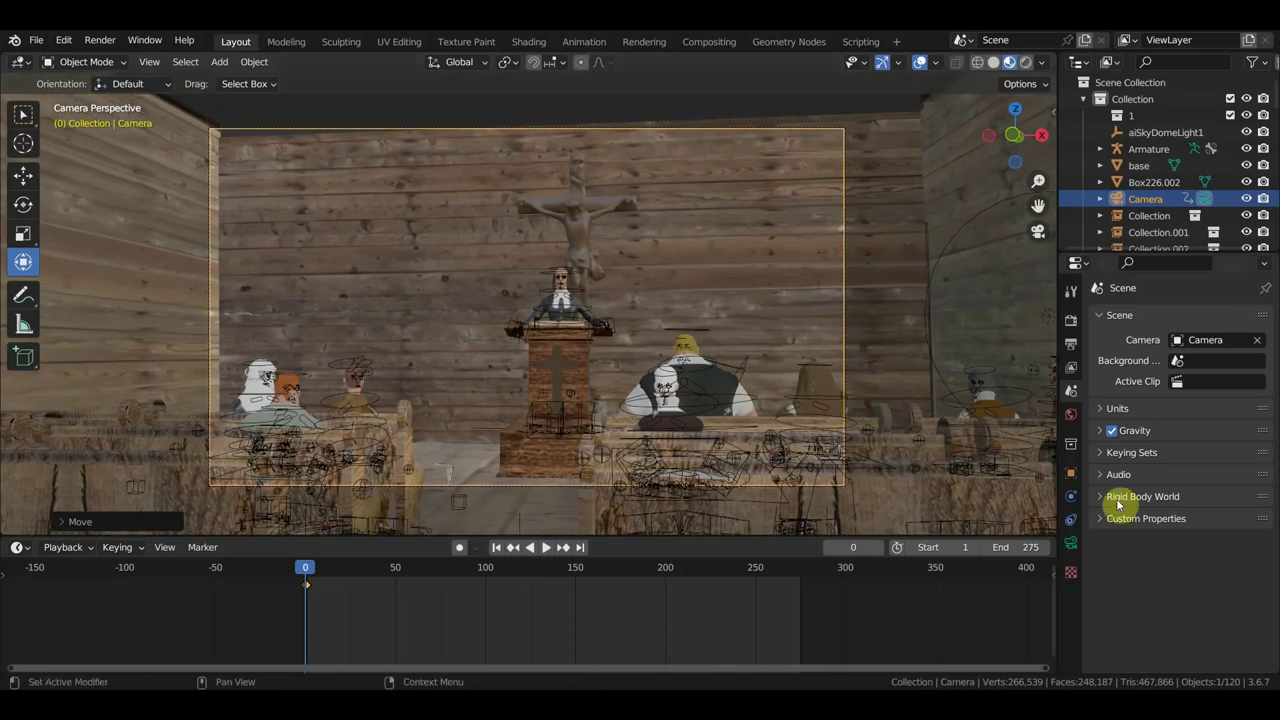
- Set the camera lens to 28 mm and walk it toward the altar to frame pulpit and pews
{"action": "left_click", "coordinate": [1072, 545]}
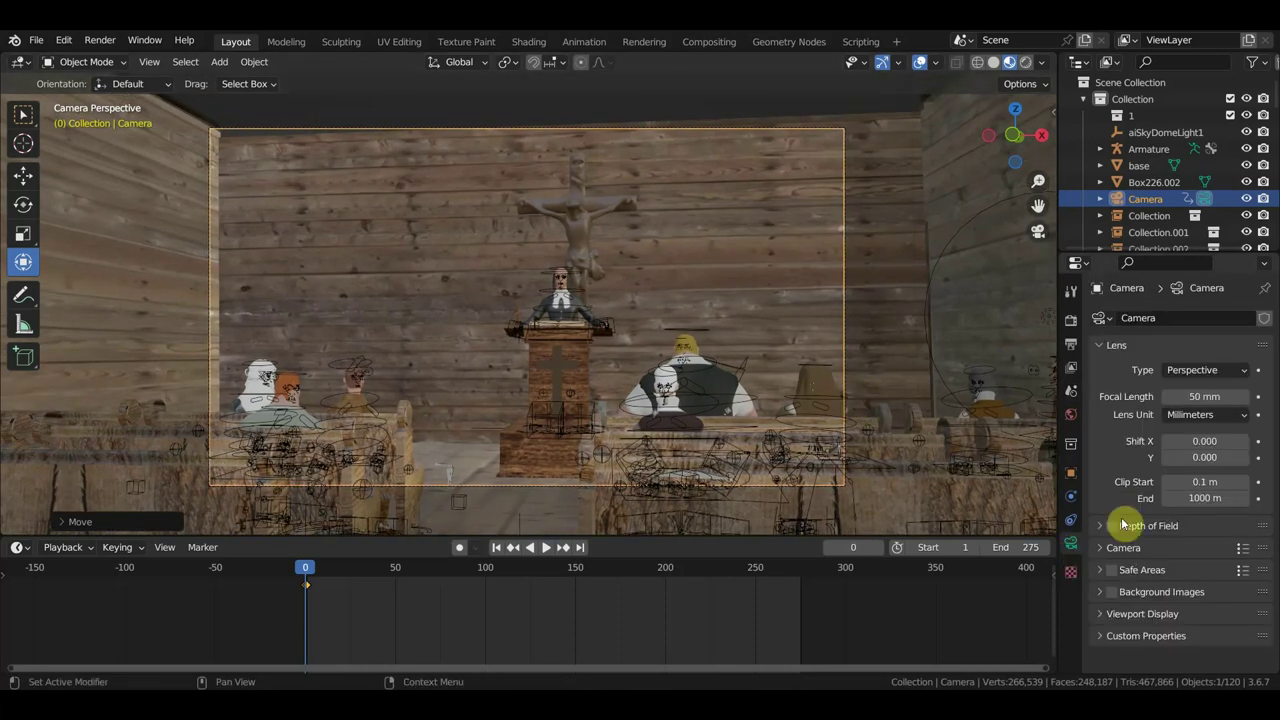
{"action": "left_click_drag", "start_coordinate": [1210, 397], "coordinate": [1180, 396]}
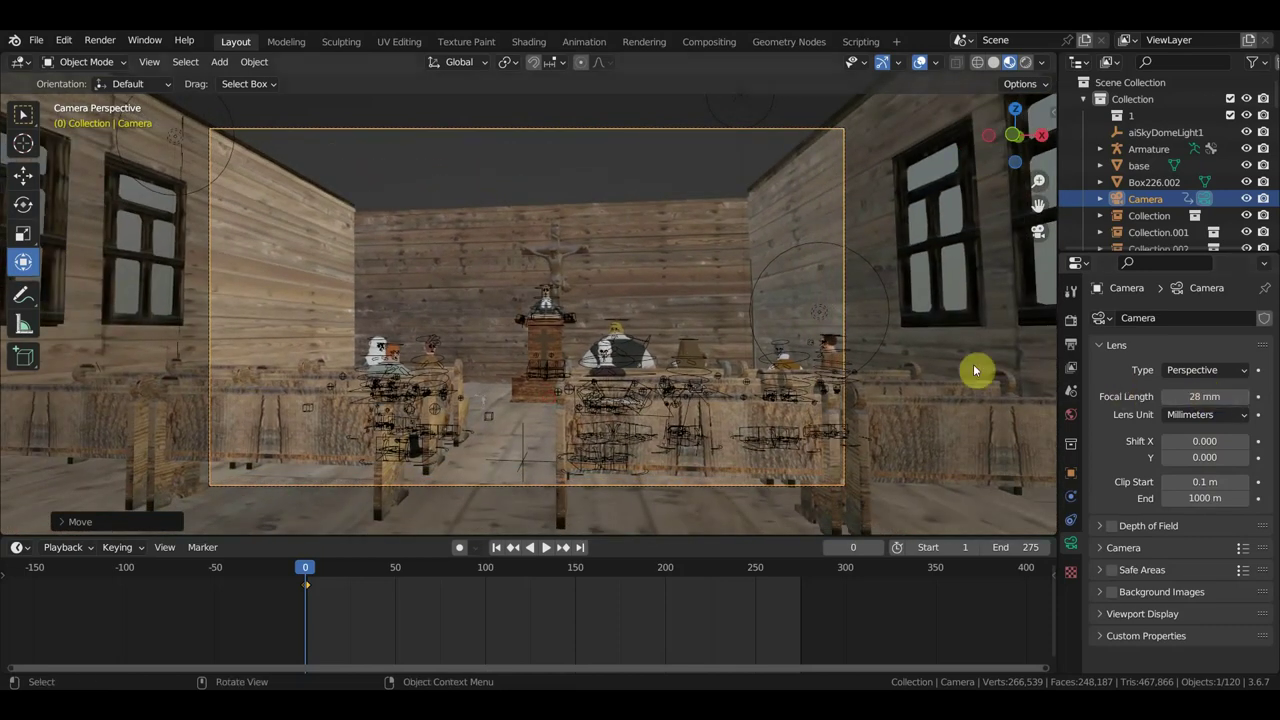
{"action": "key", "text": "shift+grave"}
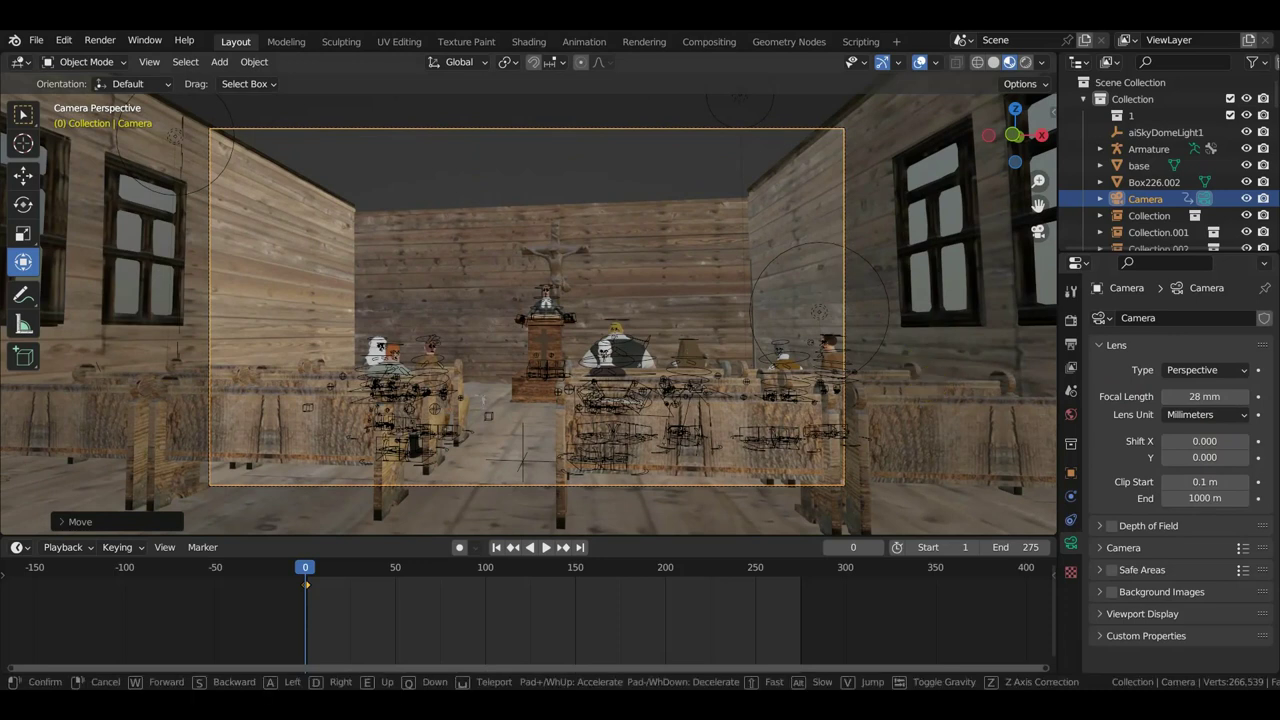
{"action": "key", "text": "w"}
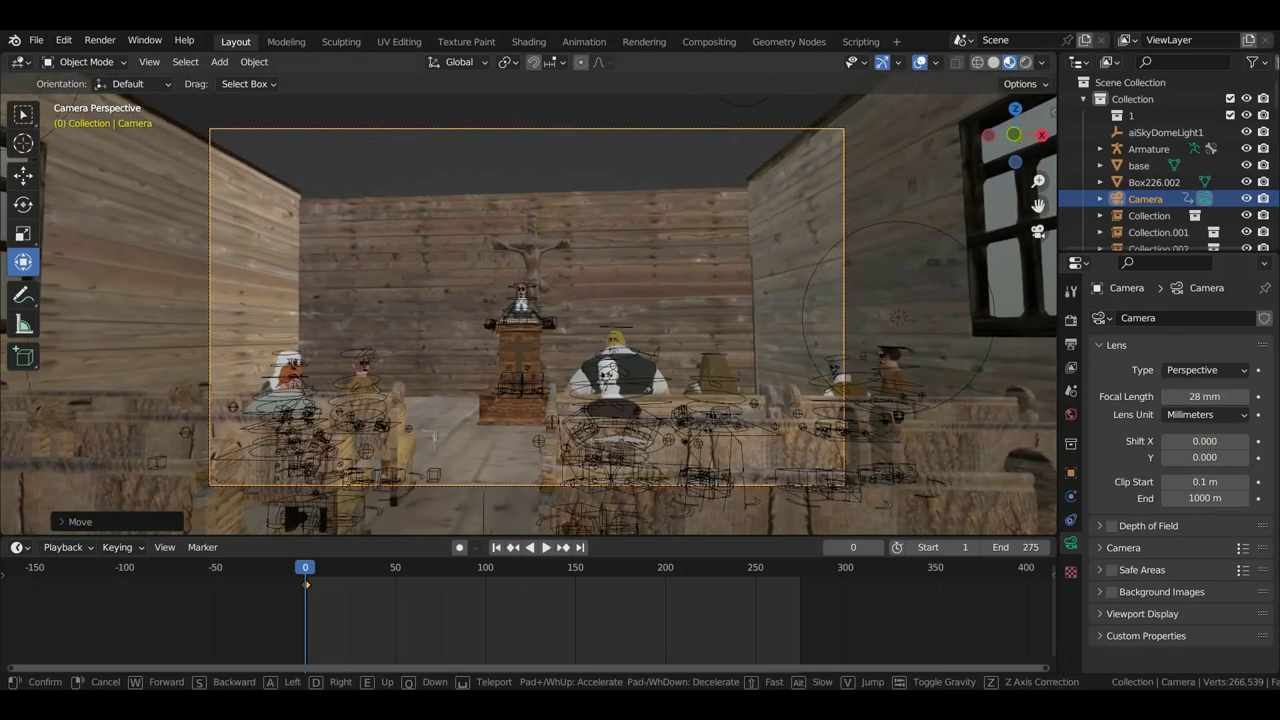
{"action": "key", "text": "s"}
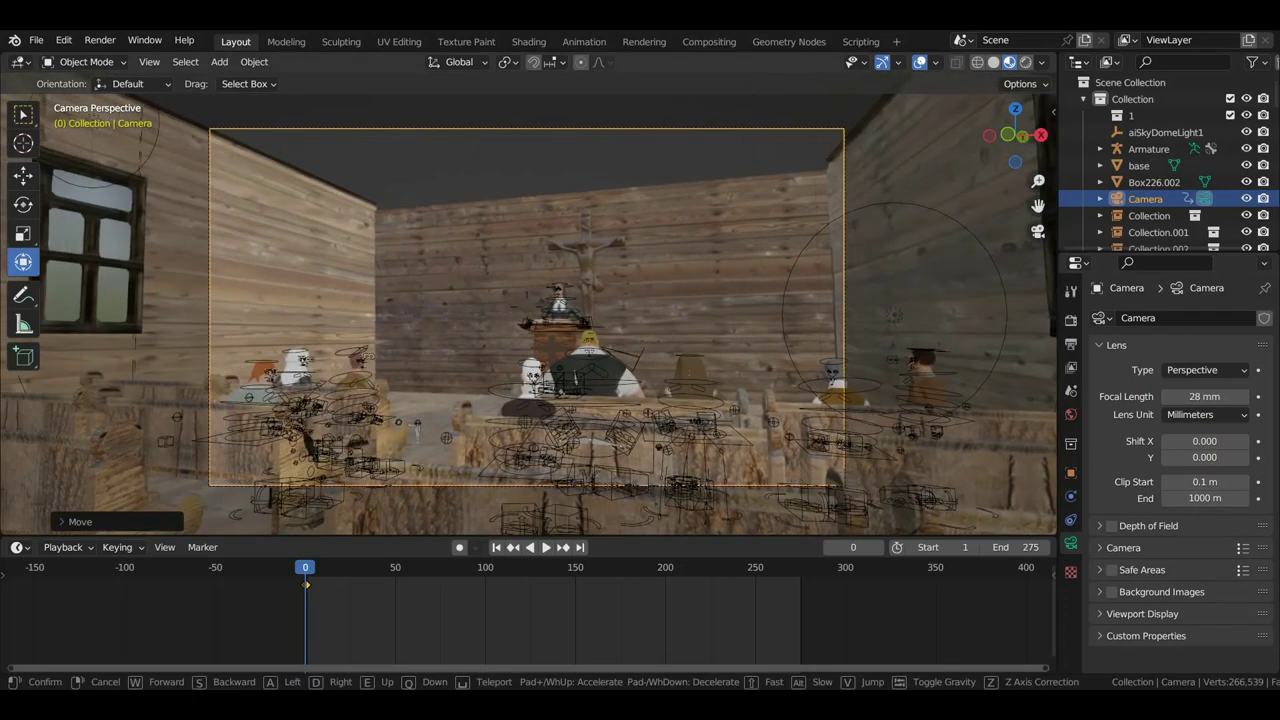
{"action": "key", "text": "w"}
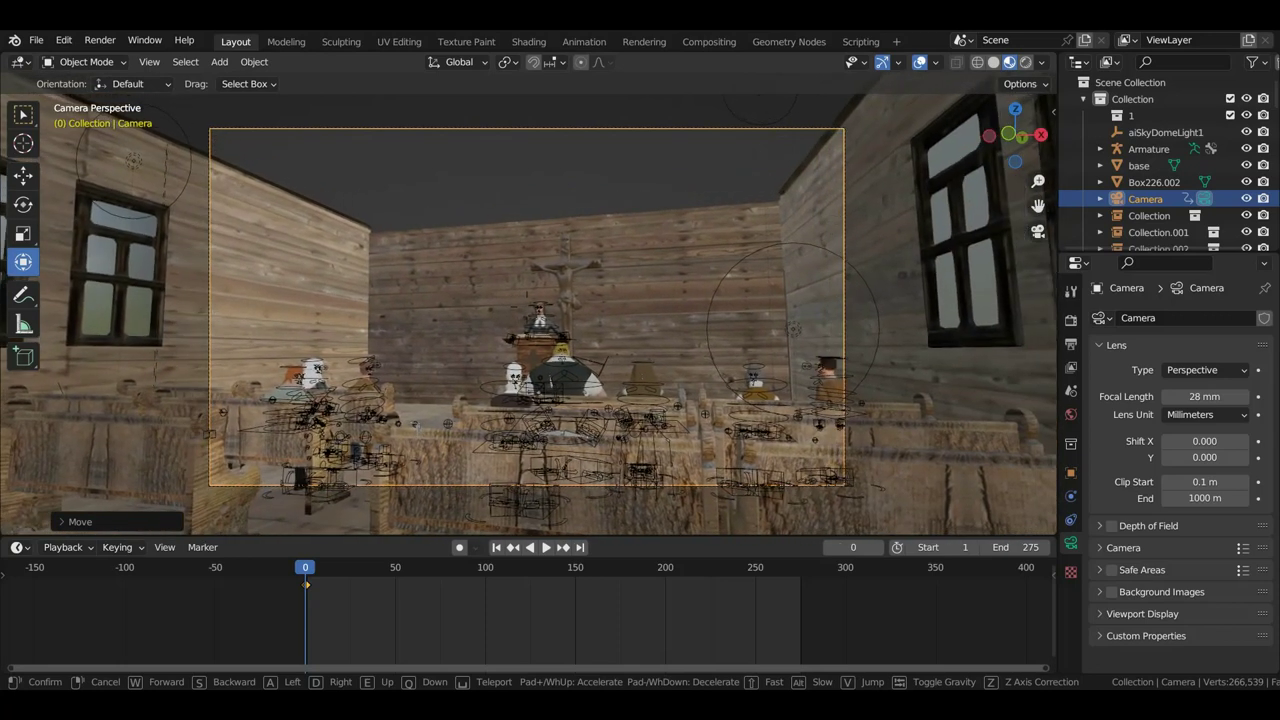
{"action": "key", "text": "w"}
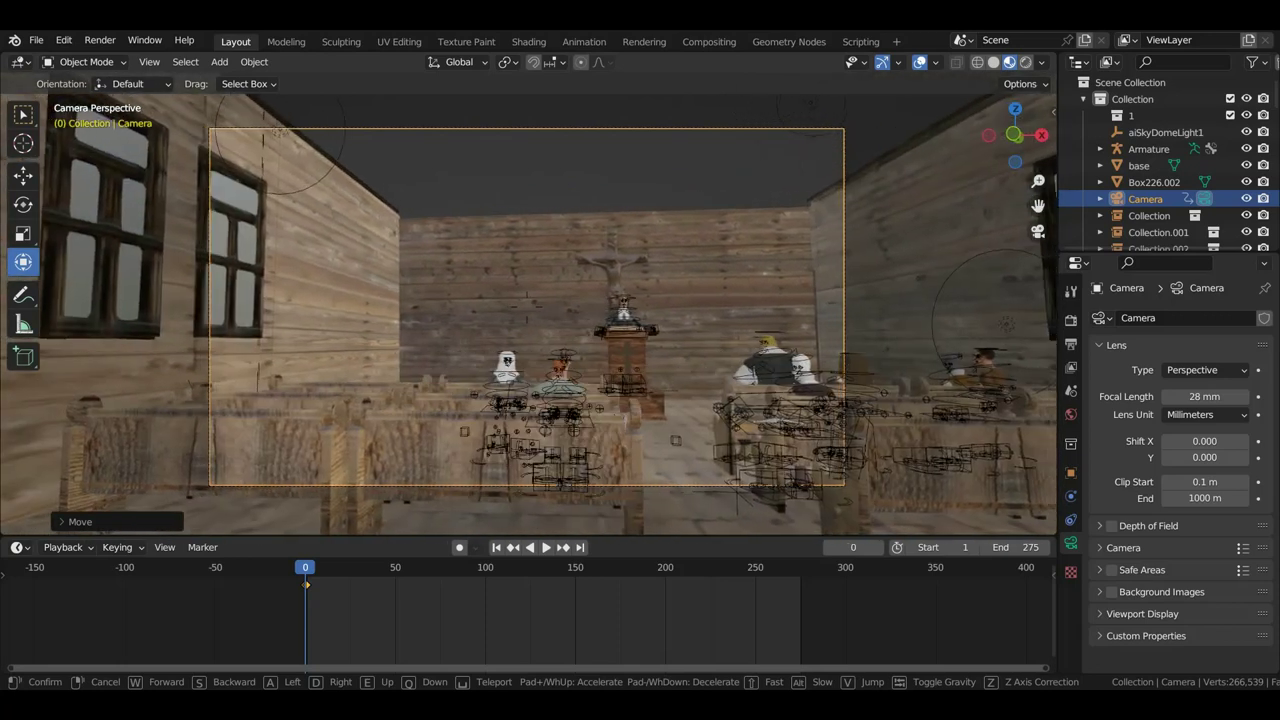
{"action": "key", "text": "d"}
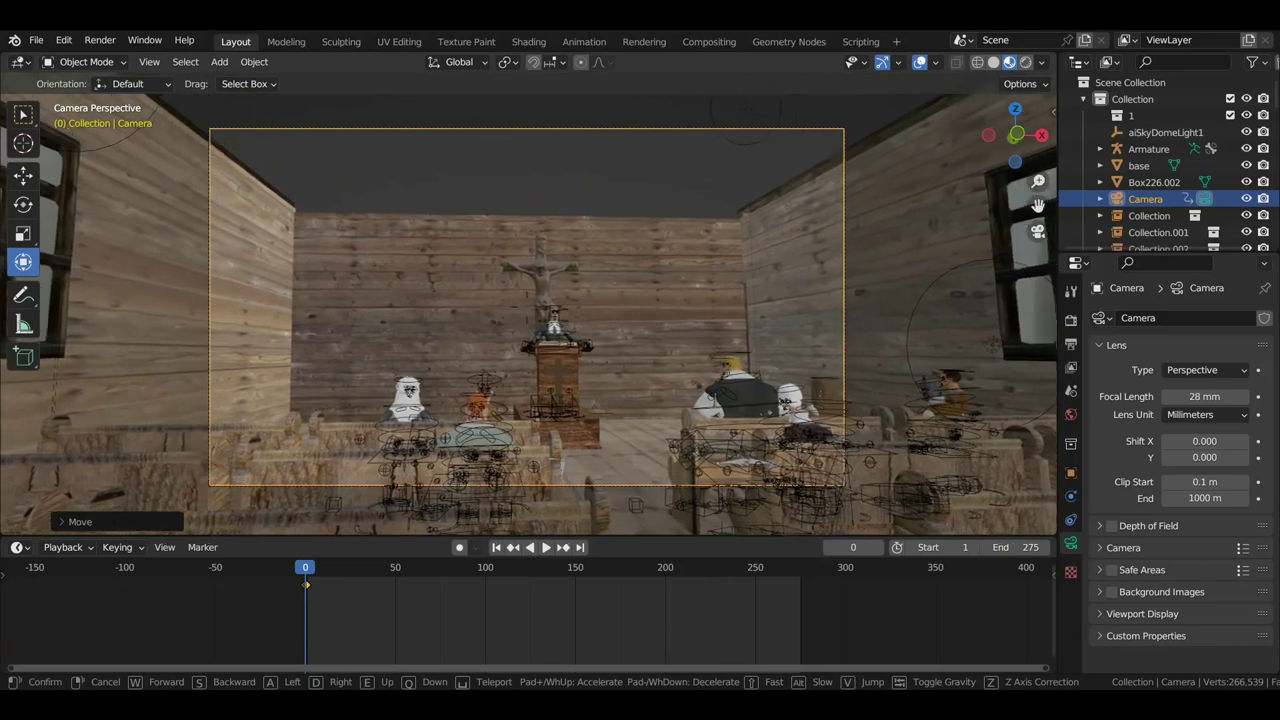
{"action": "key", "text": "w"}
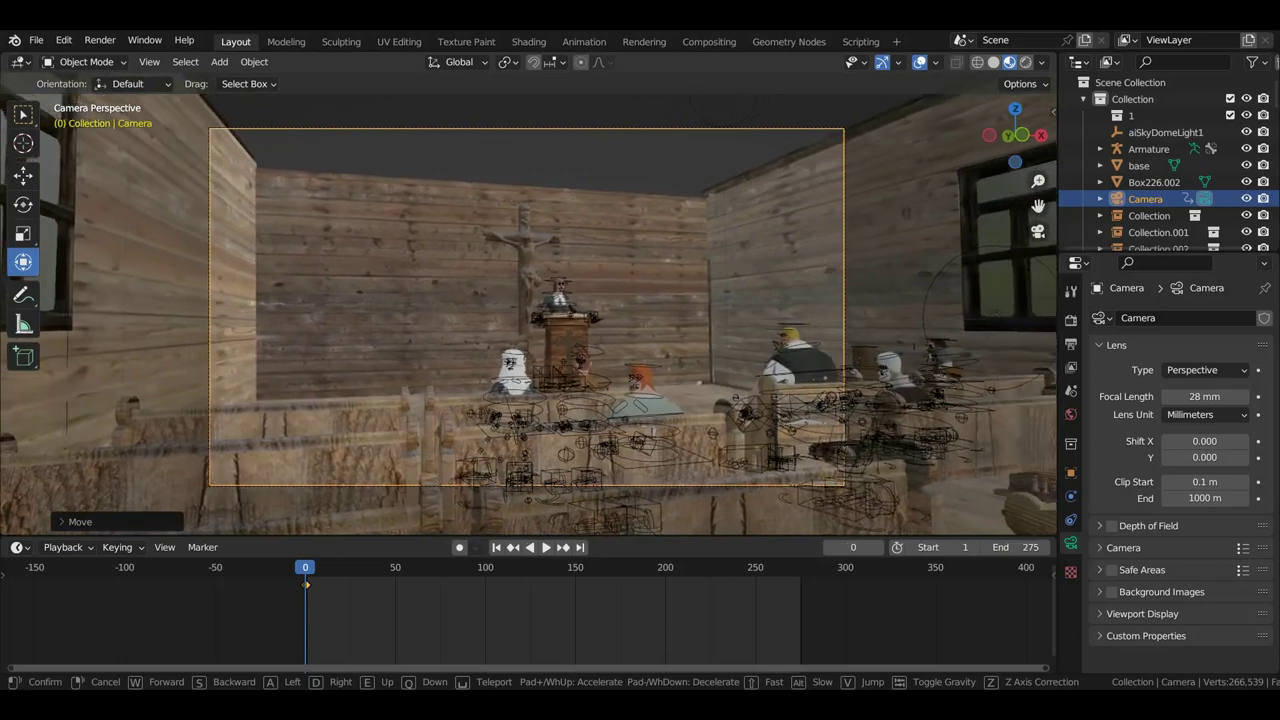
{"action": "key", "text": "s"}
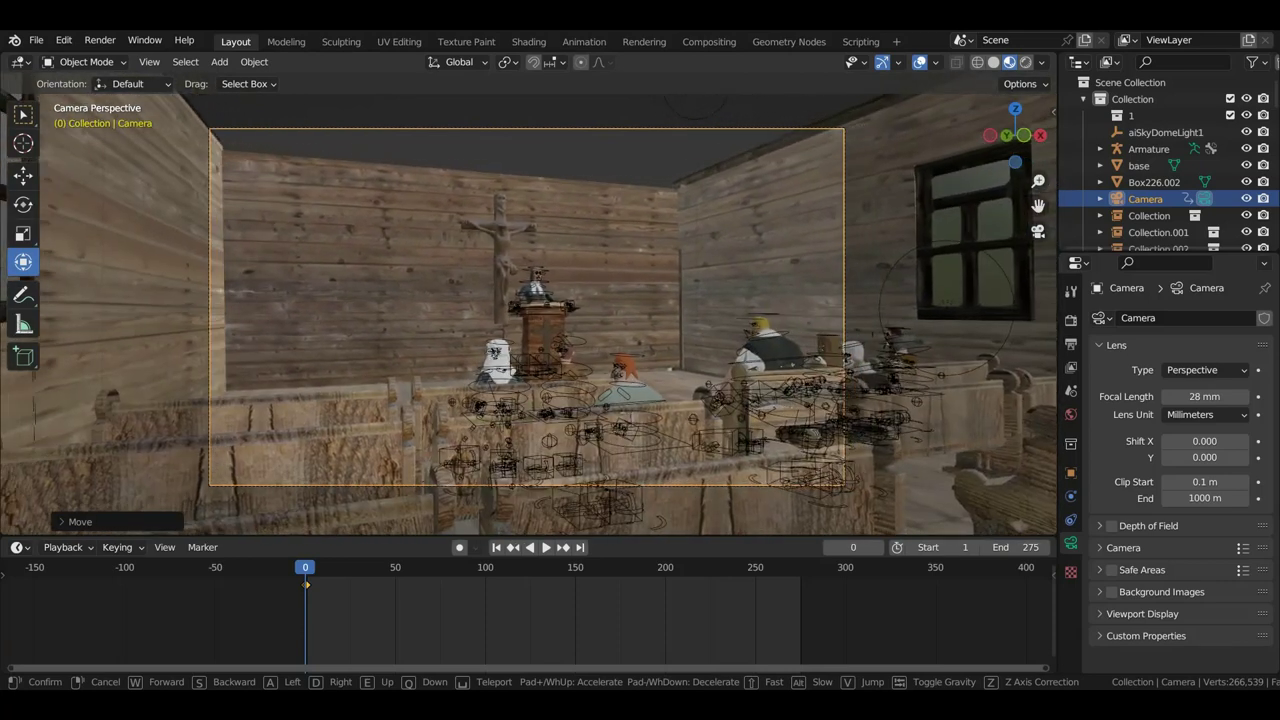
{"action": "left_click", "coordinate": [933, 385]}
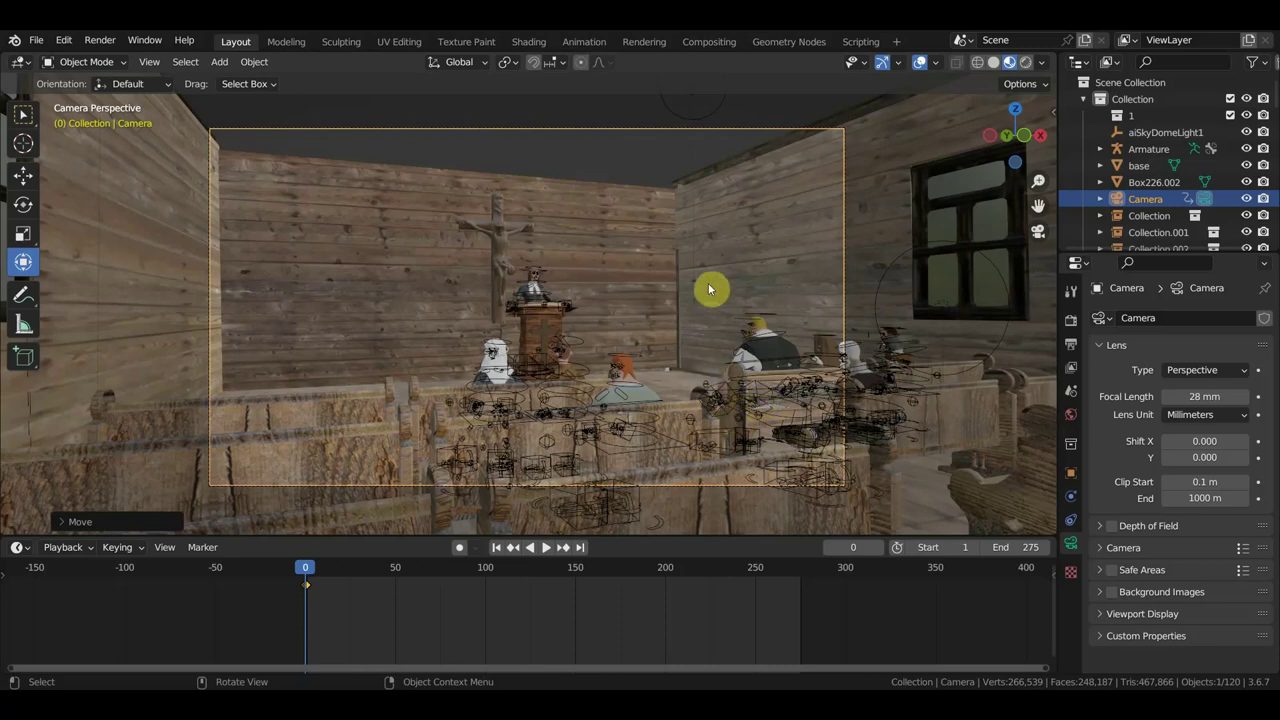
- Insert a Location & Rotation keyframe on the camera and hide the viewport overlays
{"action": "key", "text": "i"}
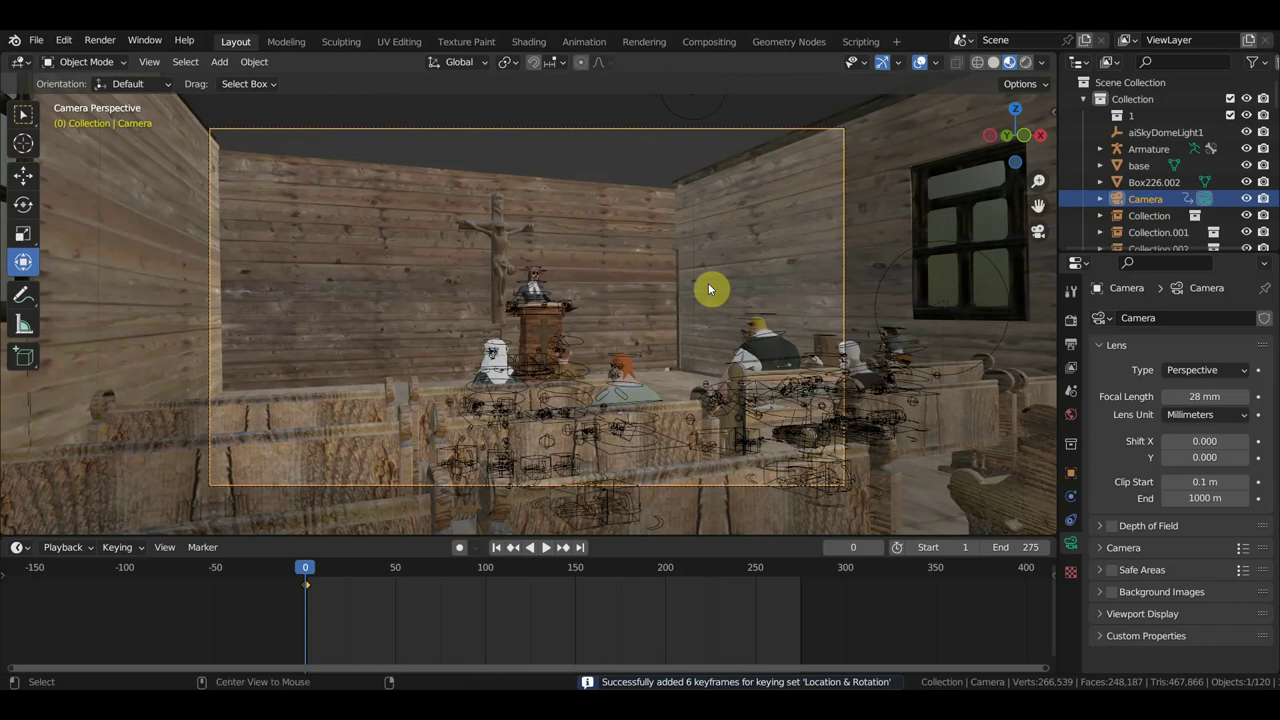
{"action": "key", "text": "ctrl+z"}
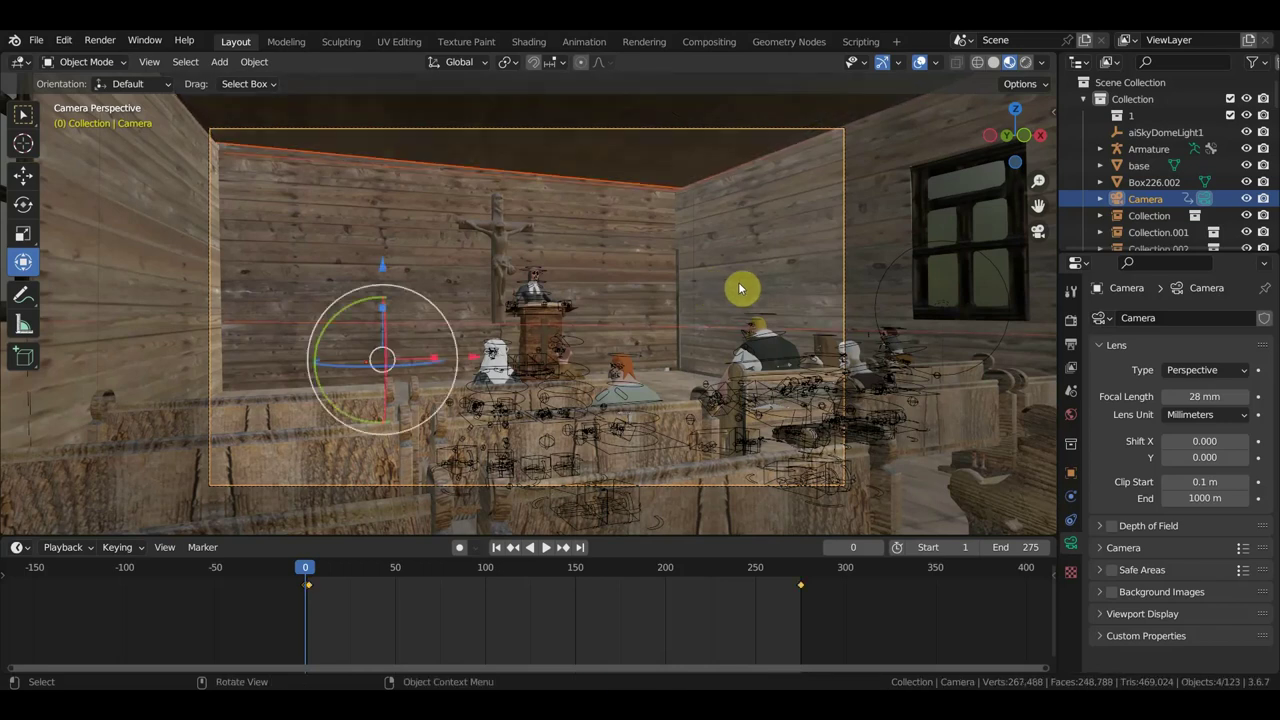
{"action": "left_click", "coordinate": [22, 118]}
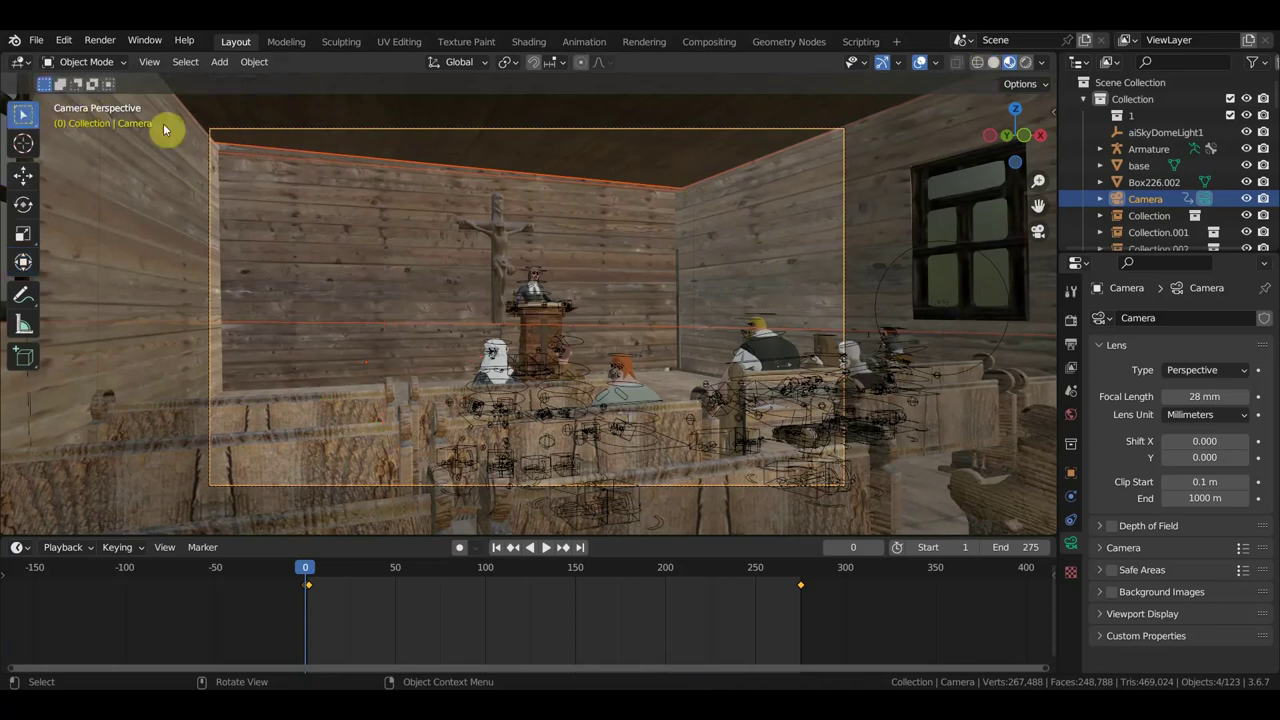
{"action": "left_click", "coordinate": [918, 64]}
- Fly the camera up to the pulpit so the pastor is framed head-on
{"action": "scroll", "coordinate": [812, 260], "scroll_direction": "up", "scroll_amount": 2}
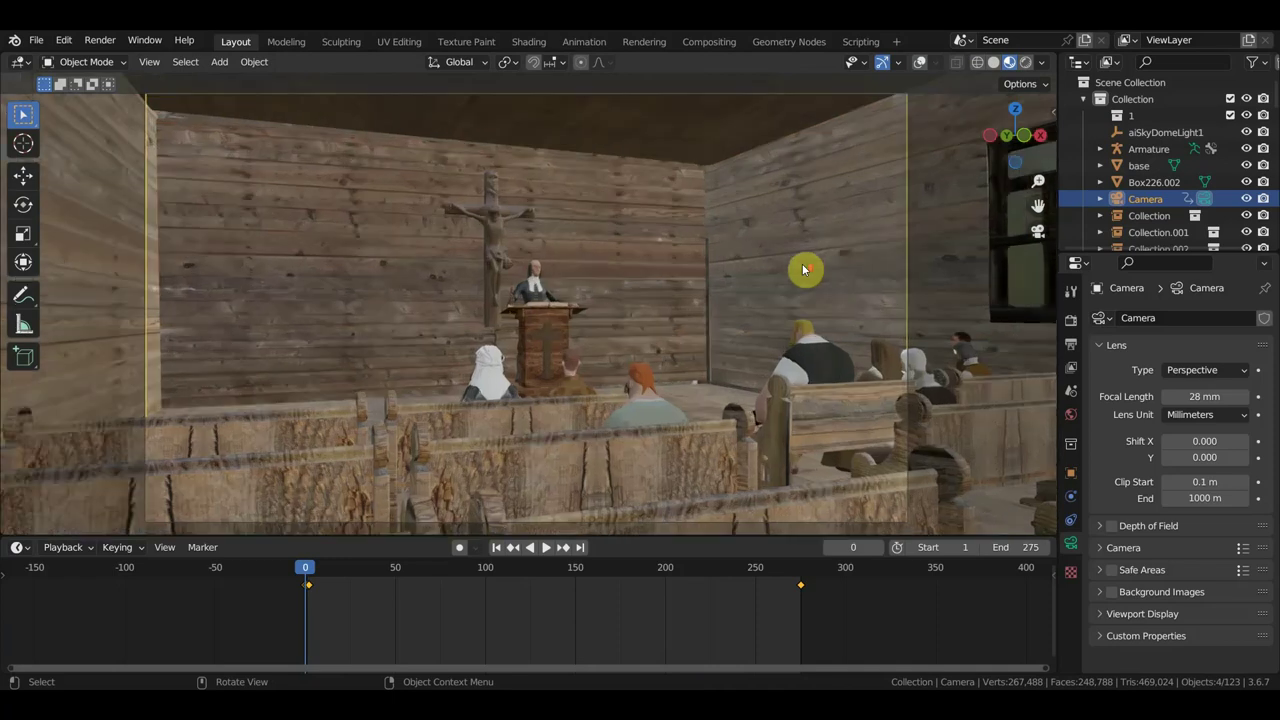
{"action": "key", "text": "shift+grave"}
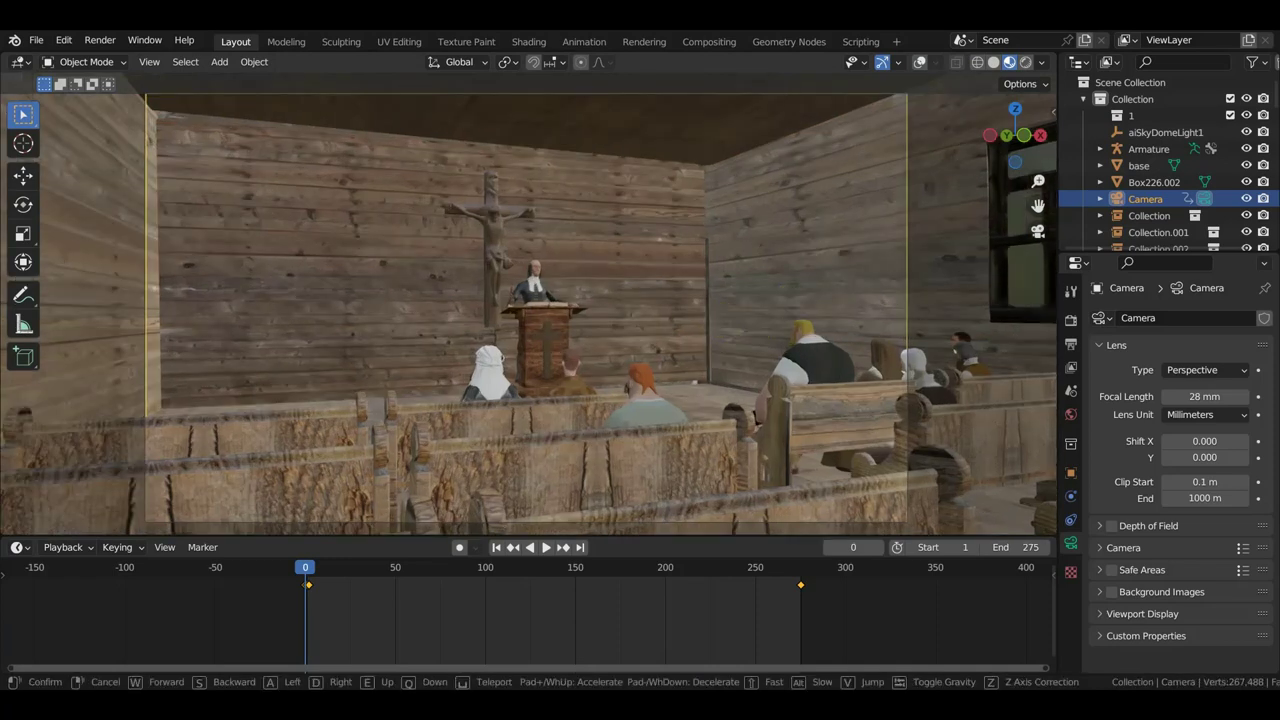
{"action": "key", "text": "w"}
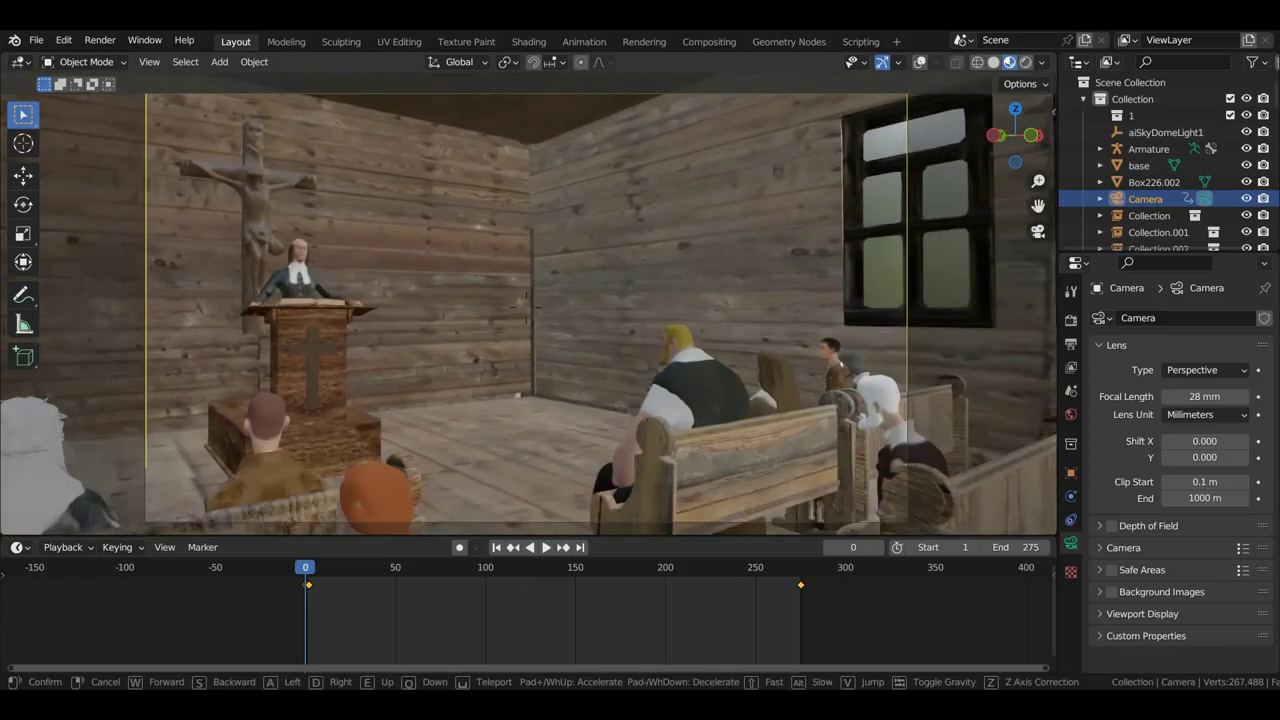
{"action": "key", "text": "s"}
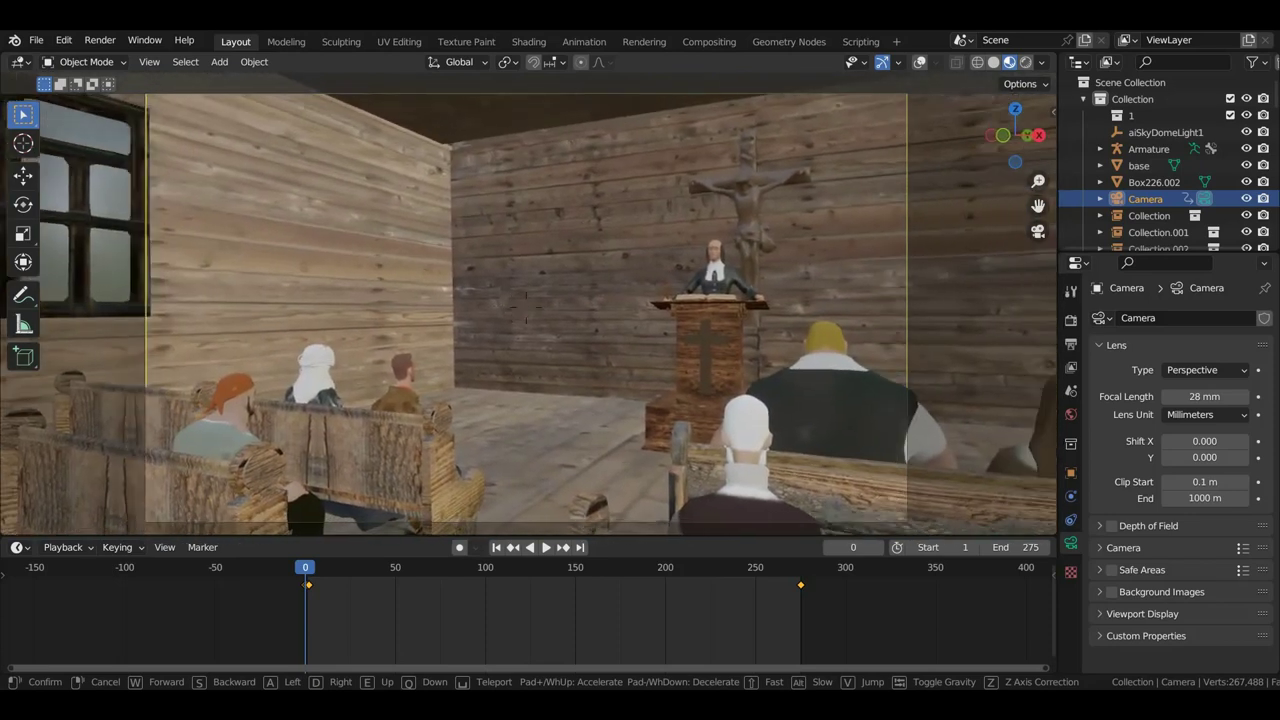
{"action": "key", "text": "w"}
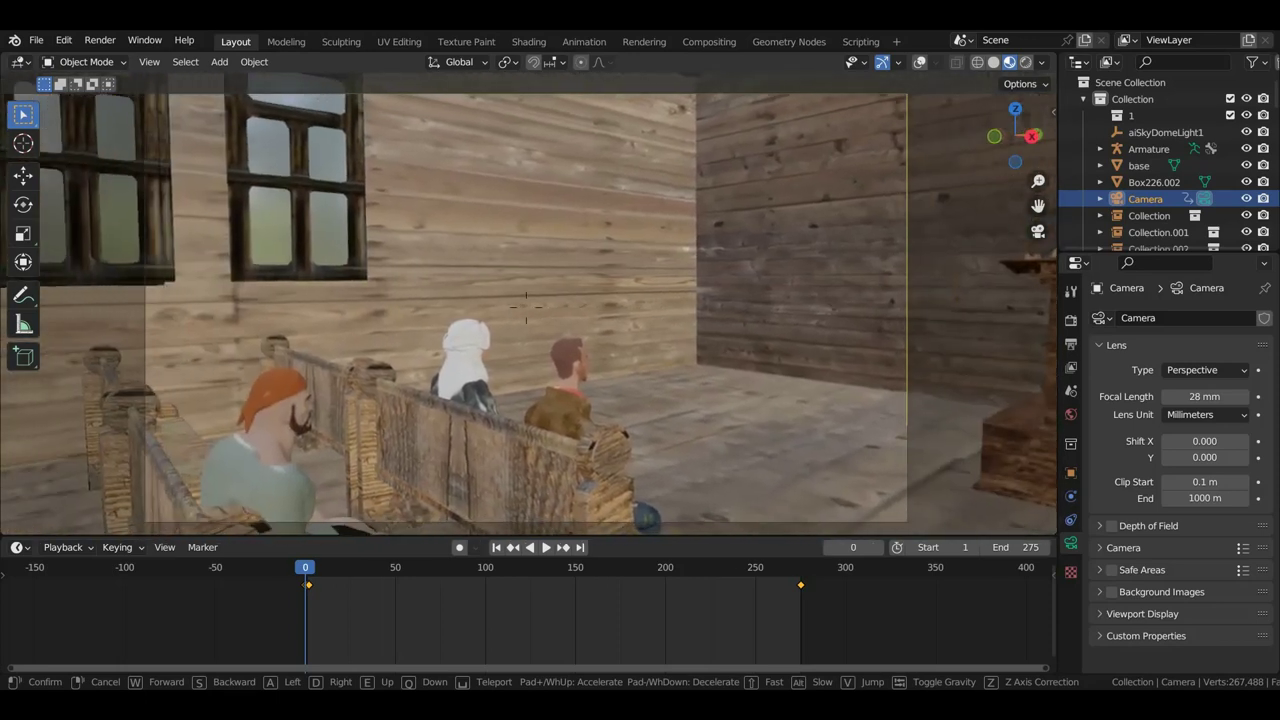
{"action": "key", "text": "w"}
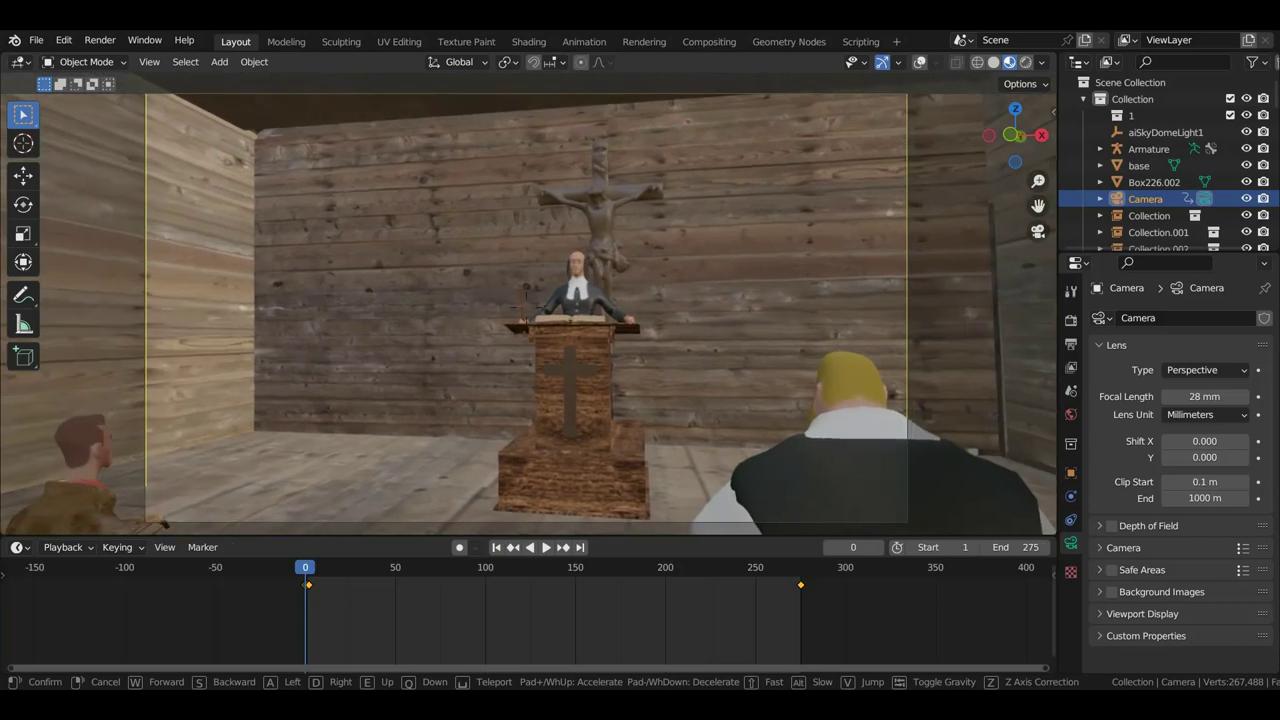
{"action": "key", "text": "w"}
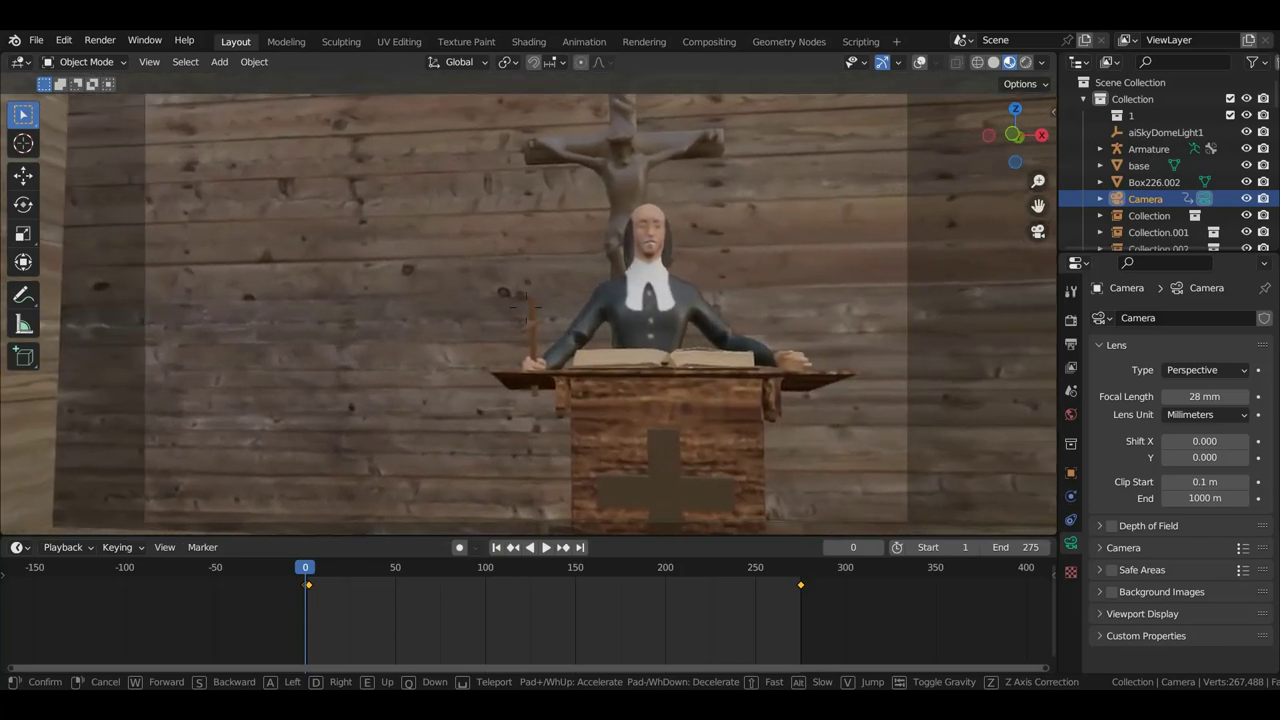
{"action": "key", "text": "s"}
{"action": "left_click", "coordinate": [688, 320]}
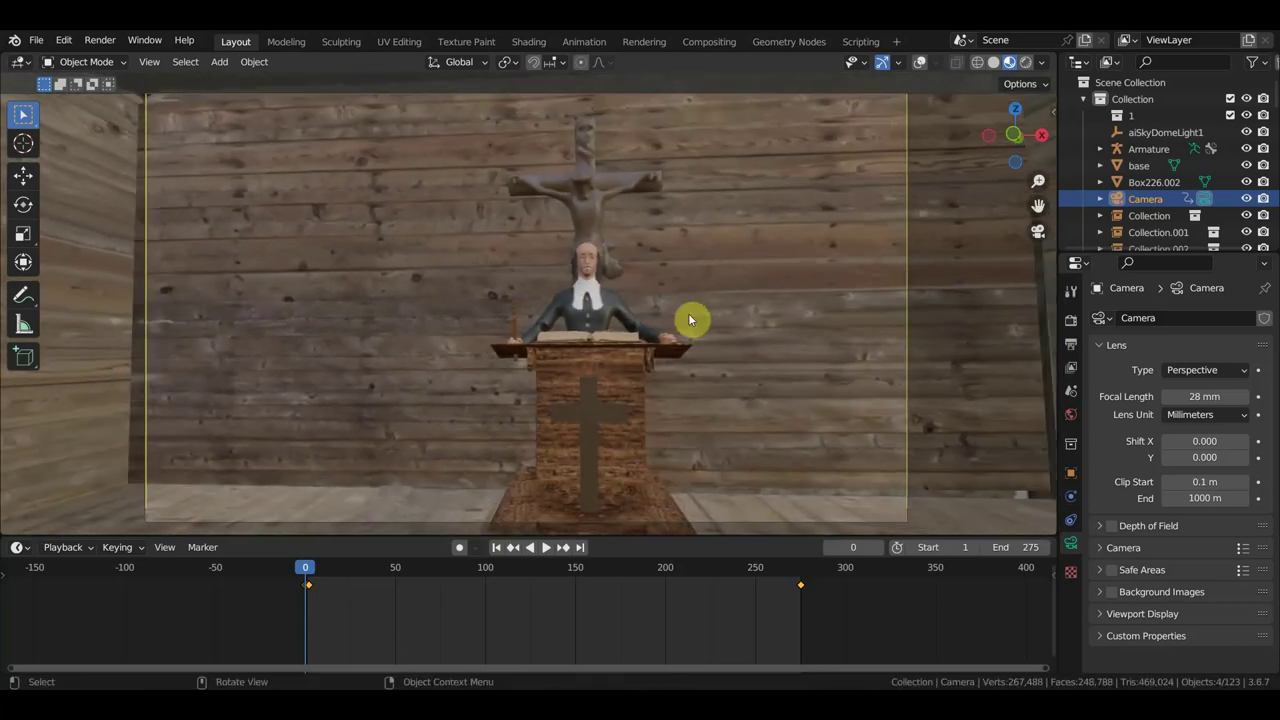
- Keyframe the camera's Location & Rotation, adjust it slightly, and box-select the timeline keys
{"action": "key", "text": "i"}
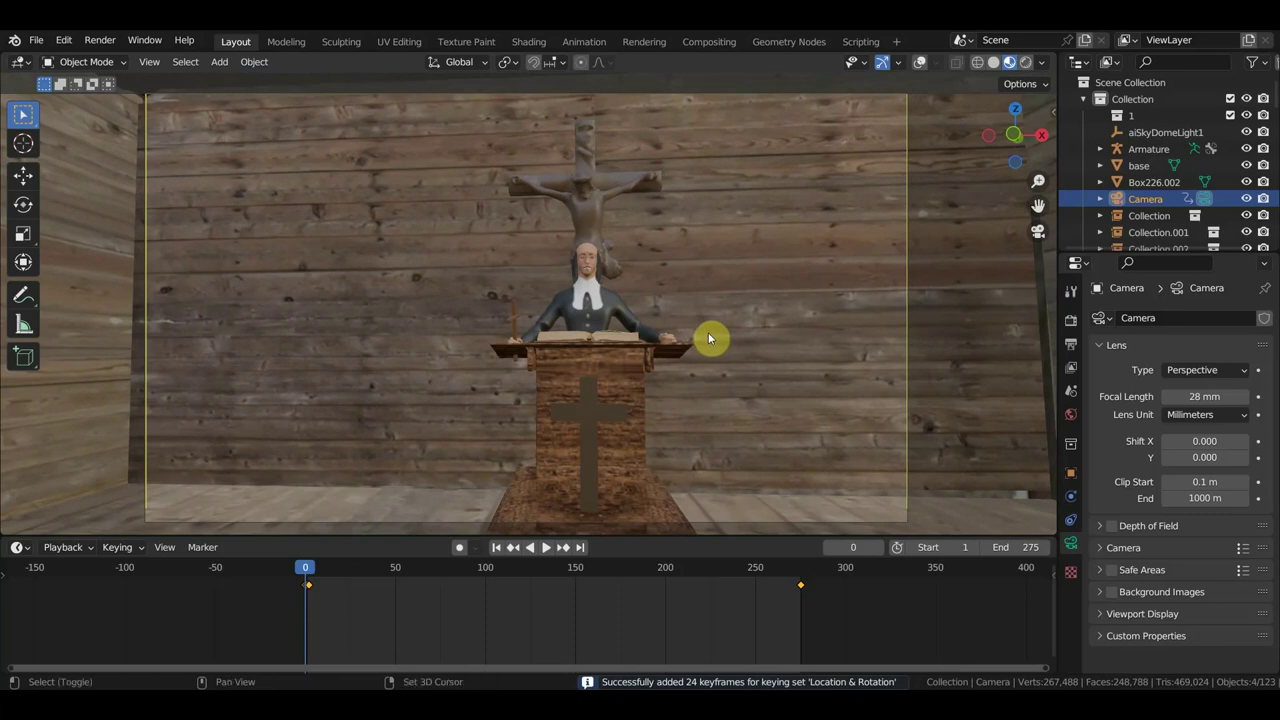
{"action": "key", "text": "shift+grave"}
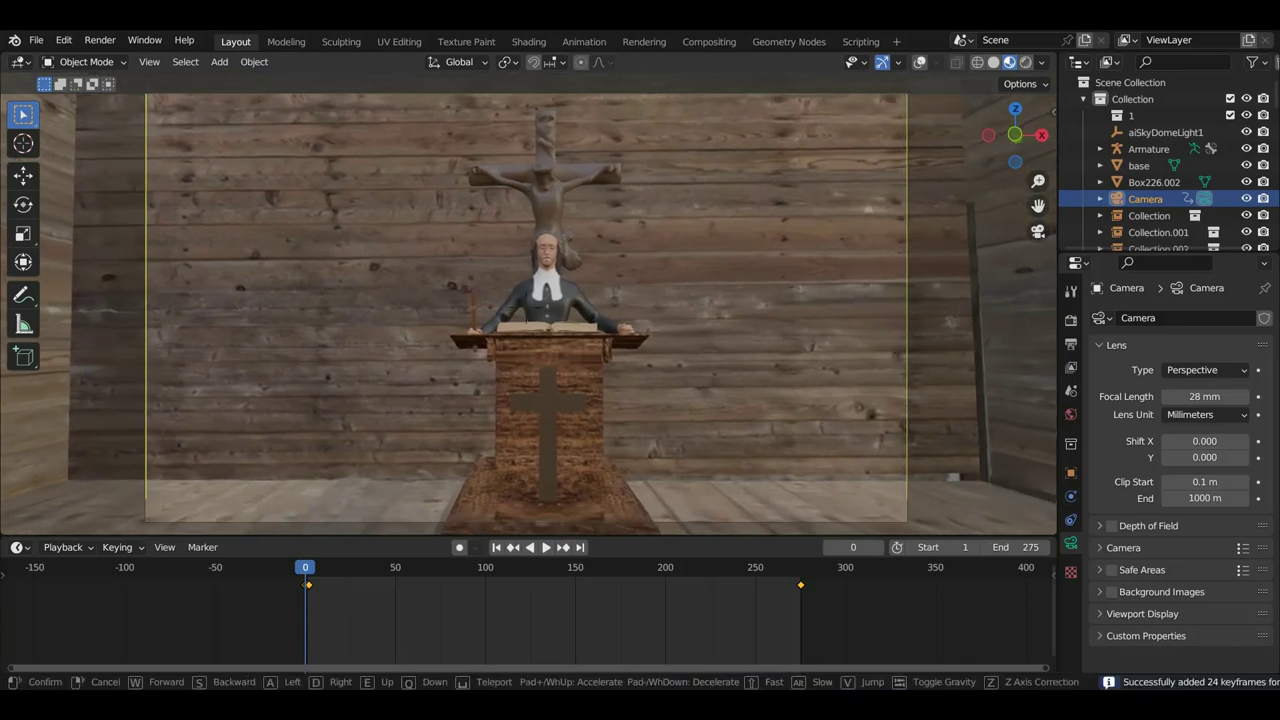
{"action": "left_click", "coordinate": [720, 337]}
{"action": "left_click_drag", "start_coordinate": [862, 614], "coordinate": [786, 585]}
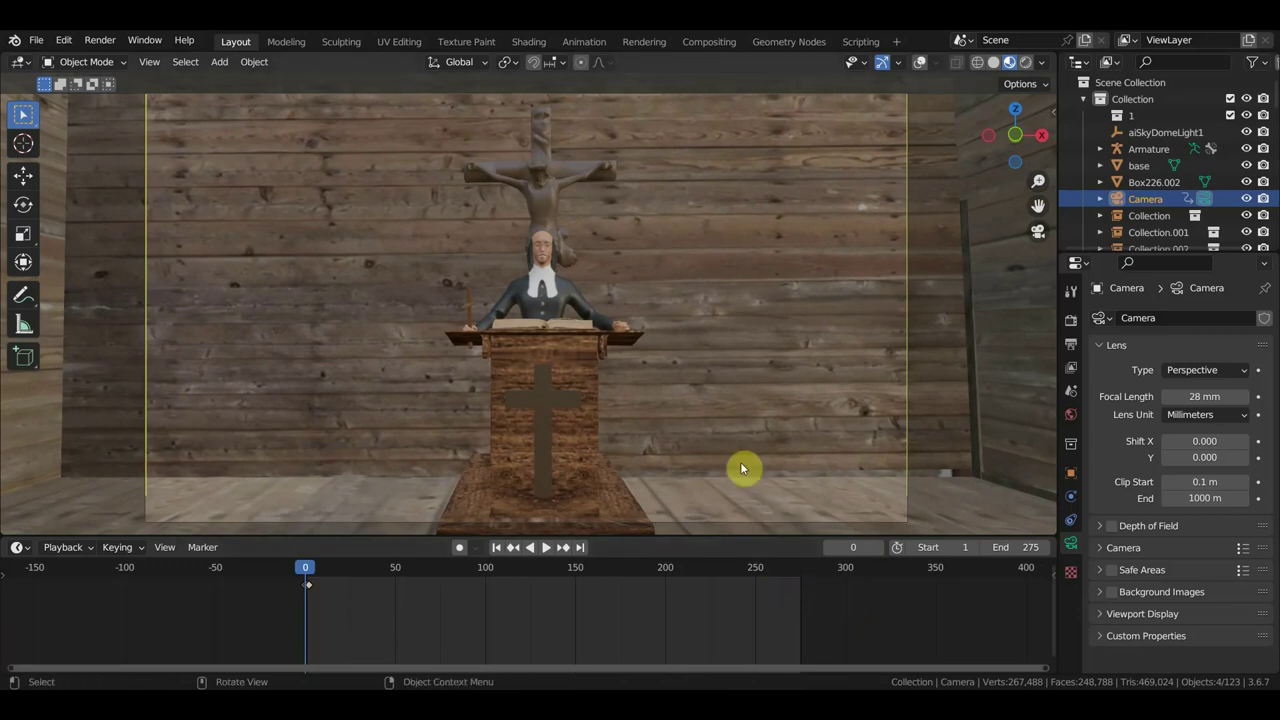
- Walk the camera to a new frontal position facing the pastor and pulpit
{"action": "key", "text": "shift+grave"}
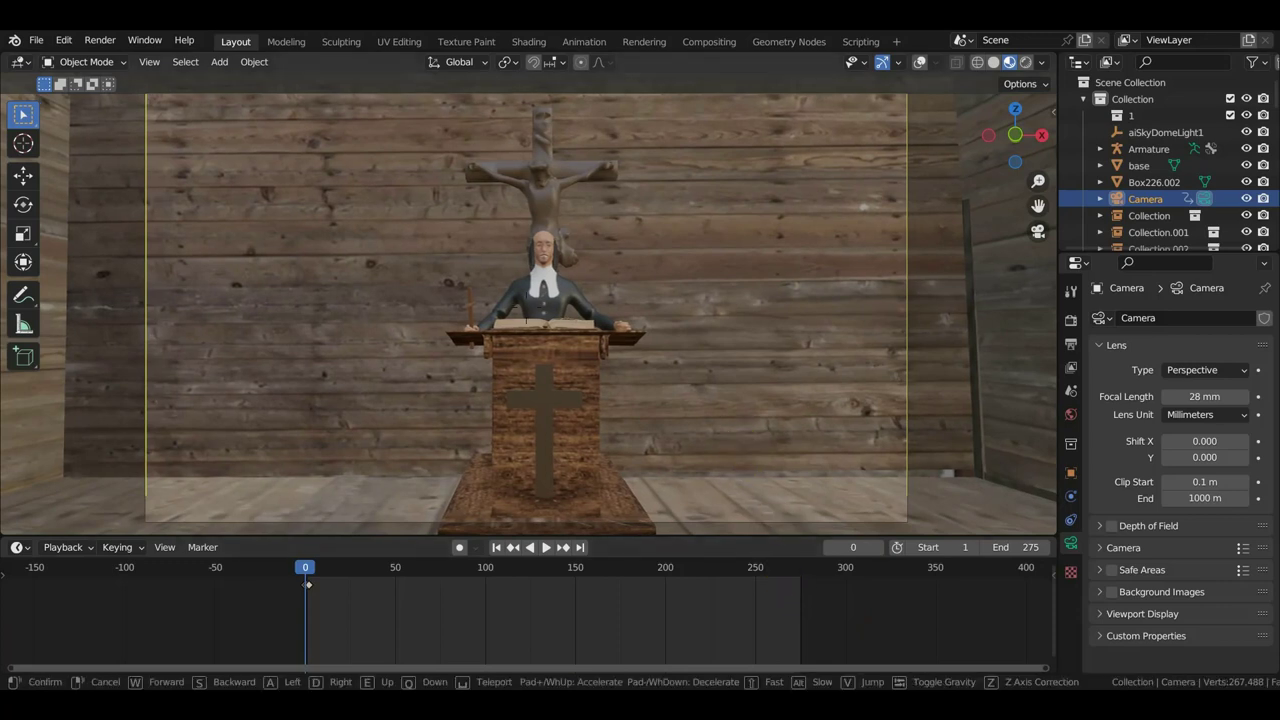
{"action": "key", "text": "w"}
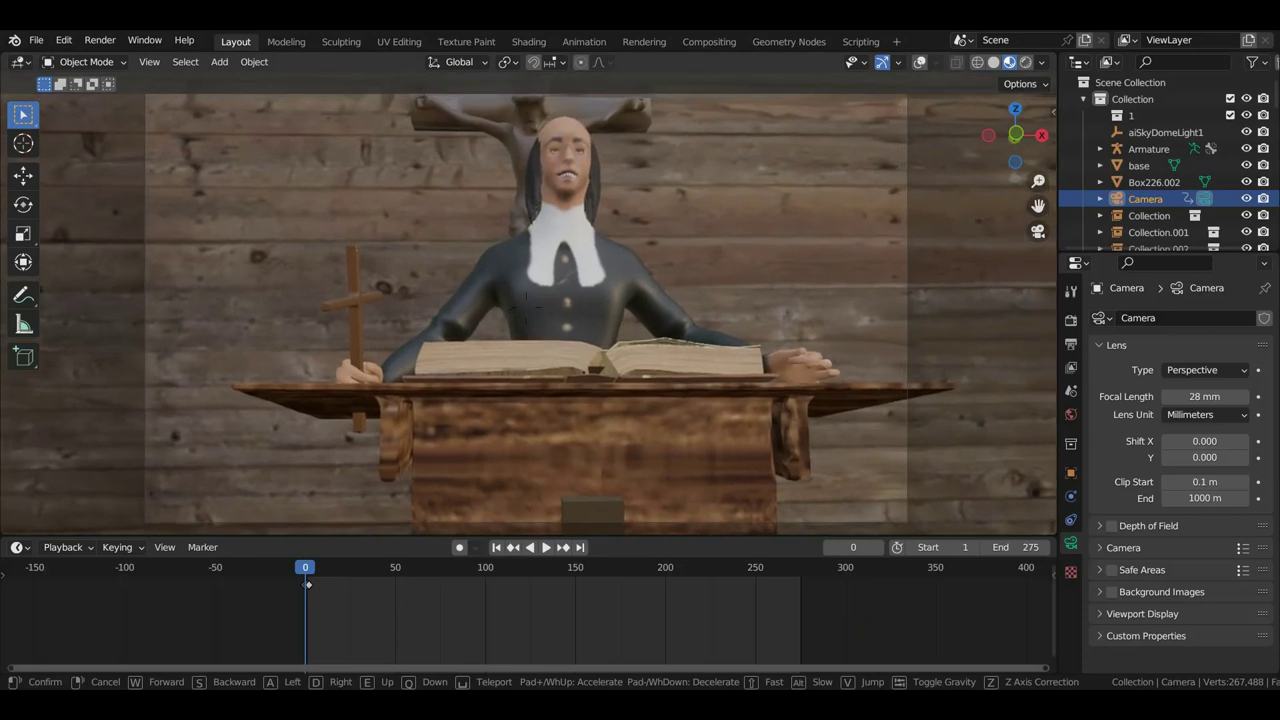
{"action": "key", "text": "s"}
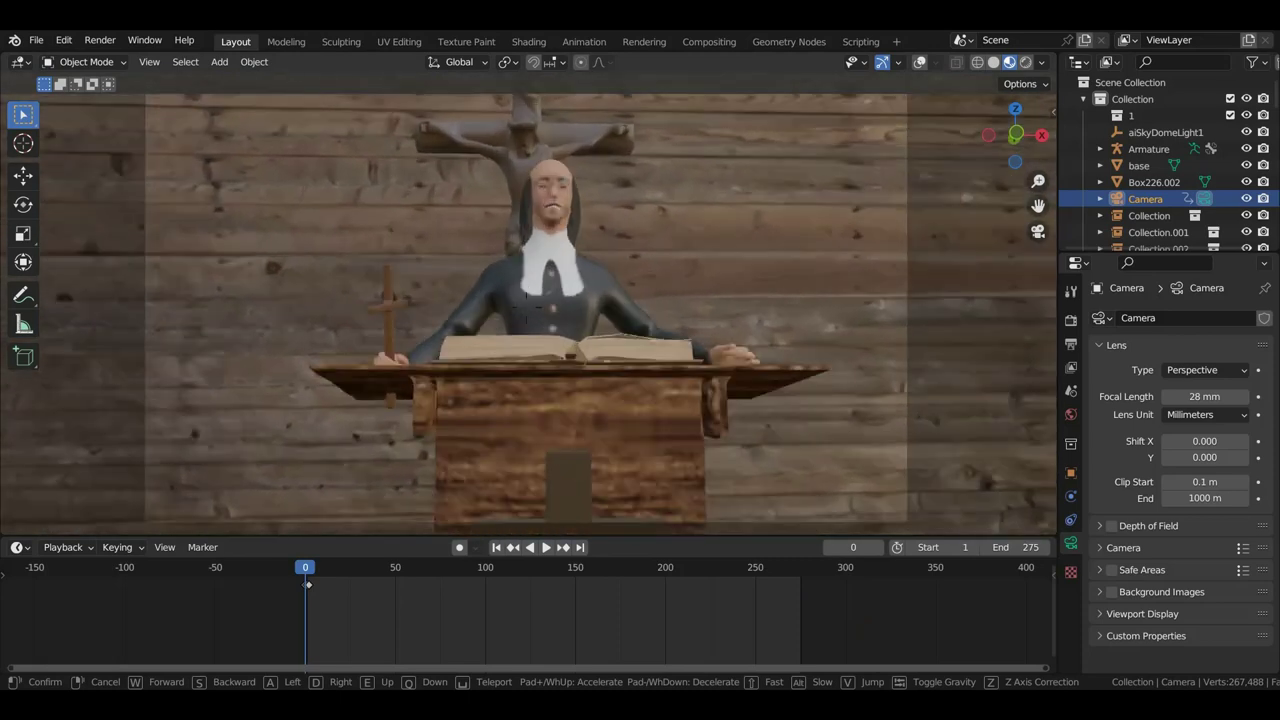
{"action": "left_click", "coordinate": [742, 444]}
- Enlarge the 3D view, then zoom and pan so crucifix, pastor and pulpit fill the camera view
{"action": "scroll", "coordinate": [697, 397], "scroll_direction": "down", "scroll_amount": 3}
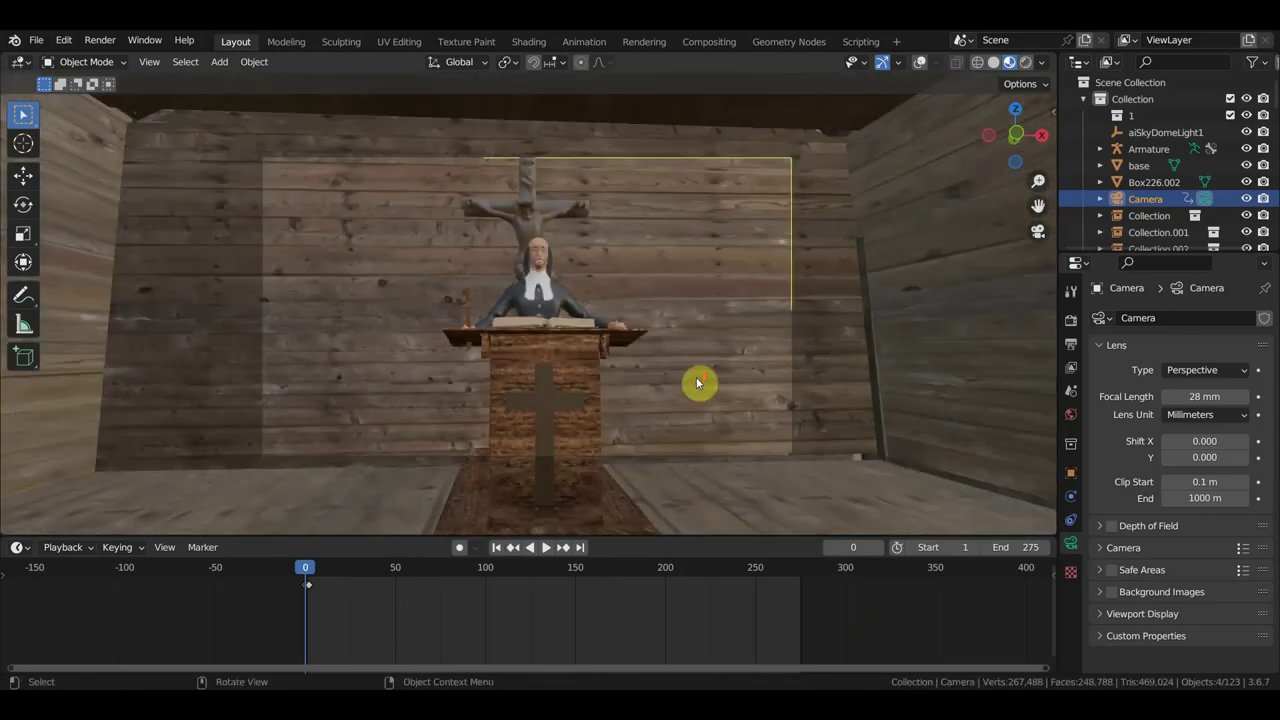
{"action": "scroll", "coordinate": [697, 397], "scroll_direction": "up", "scroll_amount": 1}
{"action": "scroll", "coordinate": [697, 397], "scroll_direction": "up", "scroll_amount": 1}
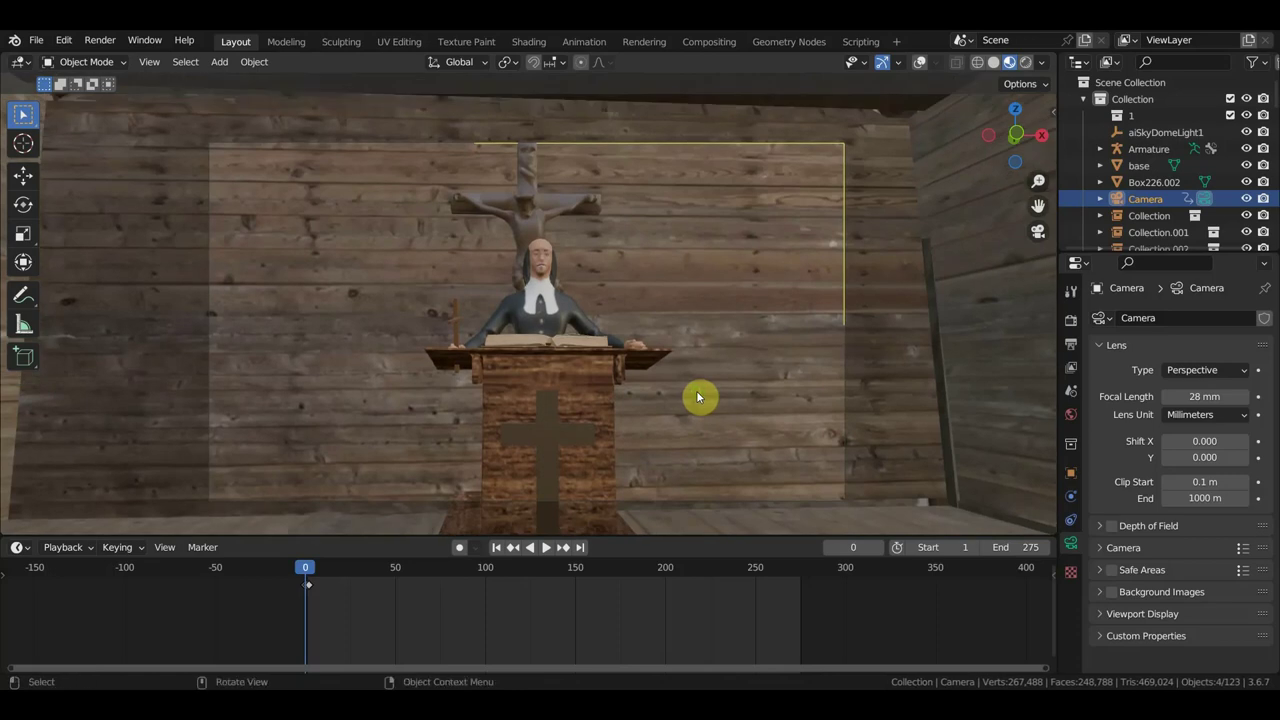
{"action": "scroll", "coordinate": [697, 397], "scroll_direction": "up", "scroll_amount": 1}
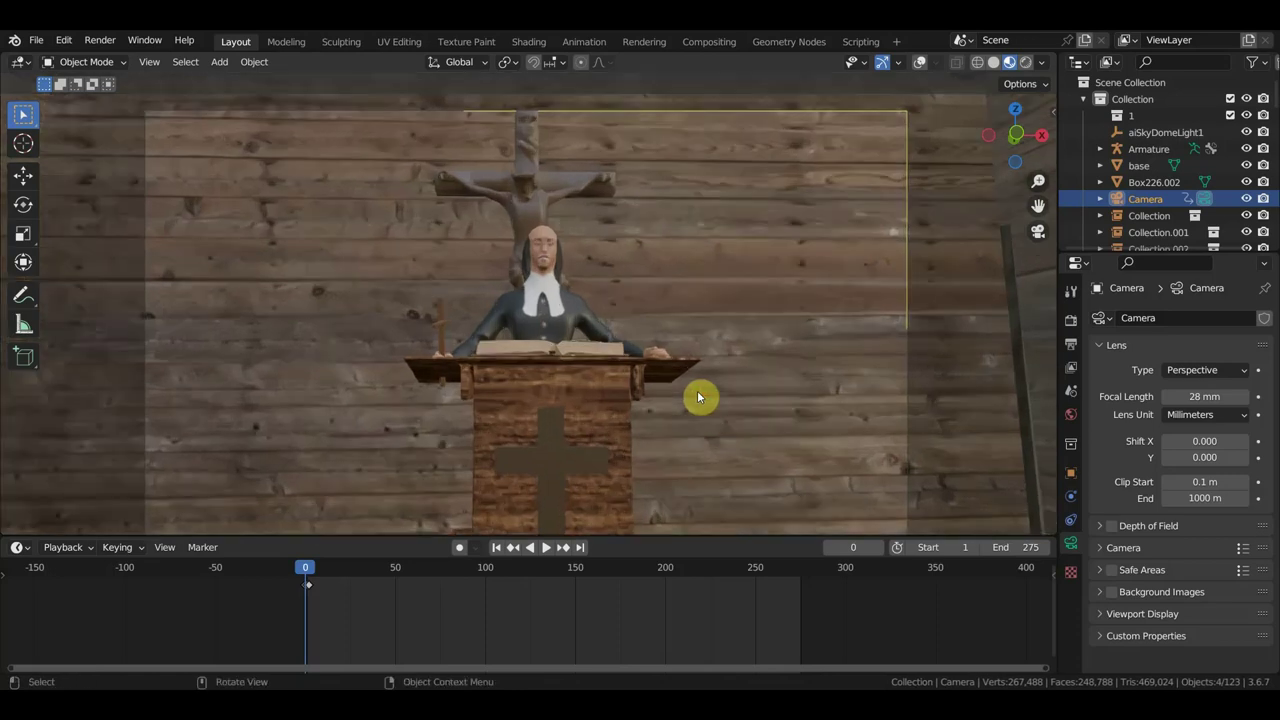
{"action": "mouse_move", "coordinate": [736, 443]}
{"action": "middle_mouse_down"}
{"action": "mouse_move", "coordinate": [889, 448]}
{"action": "mouse_move", "coordinate": [751, 434]}
{"action": "middle_mouse_up"}
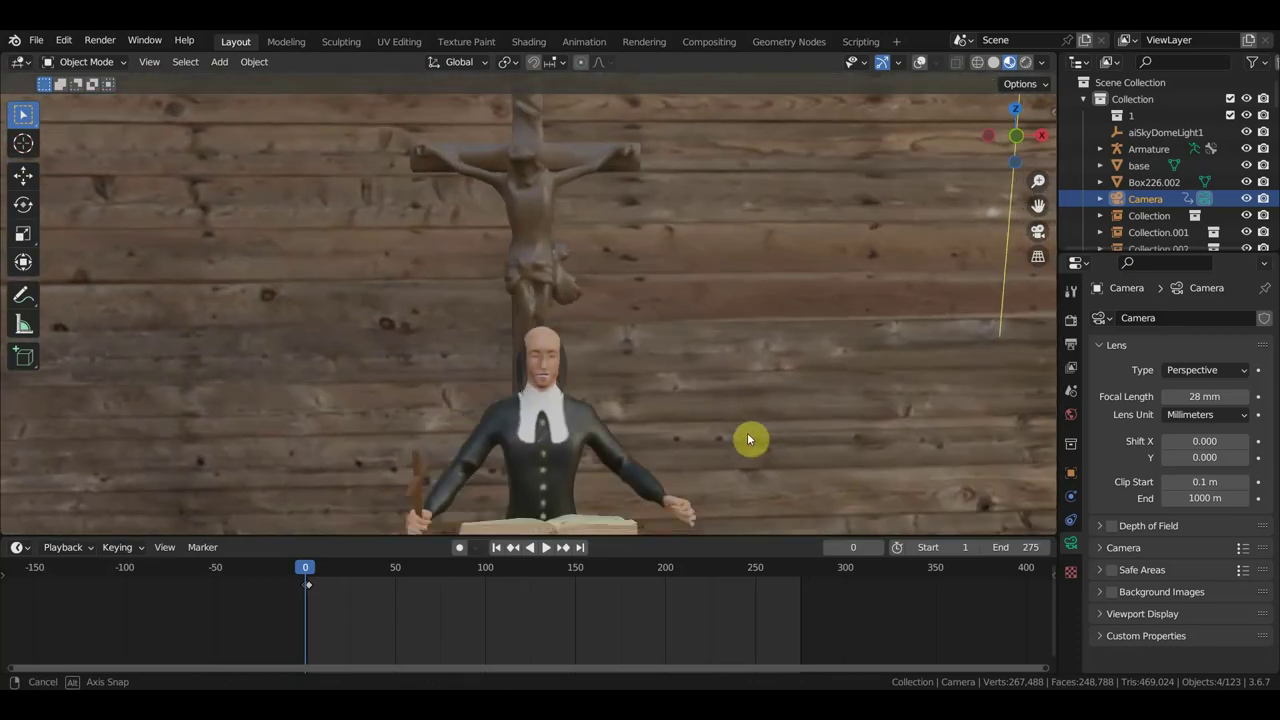
{"action": "key", "text": "KP_0"}
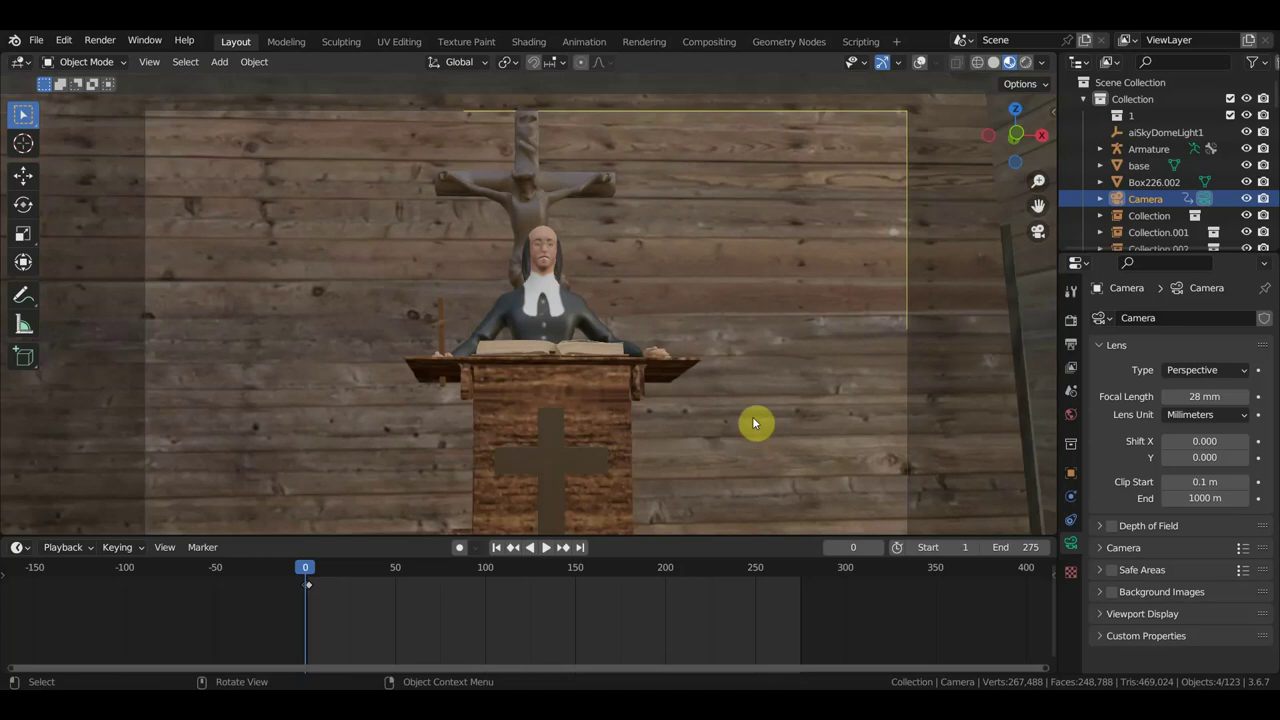
{"action": "left_click_drag", "start_coordinate": [776, 540], "coordinate": [777, 645]}
{"action": "scroll", "coordinate": [811, 558], "scroll_direction": "up", "scroll_amount": 2}
{"action": "scroll", "coordinate": [811, 558], "scroll_direction": "up", "scroll_amount": 1}
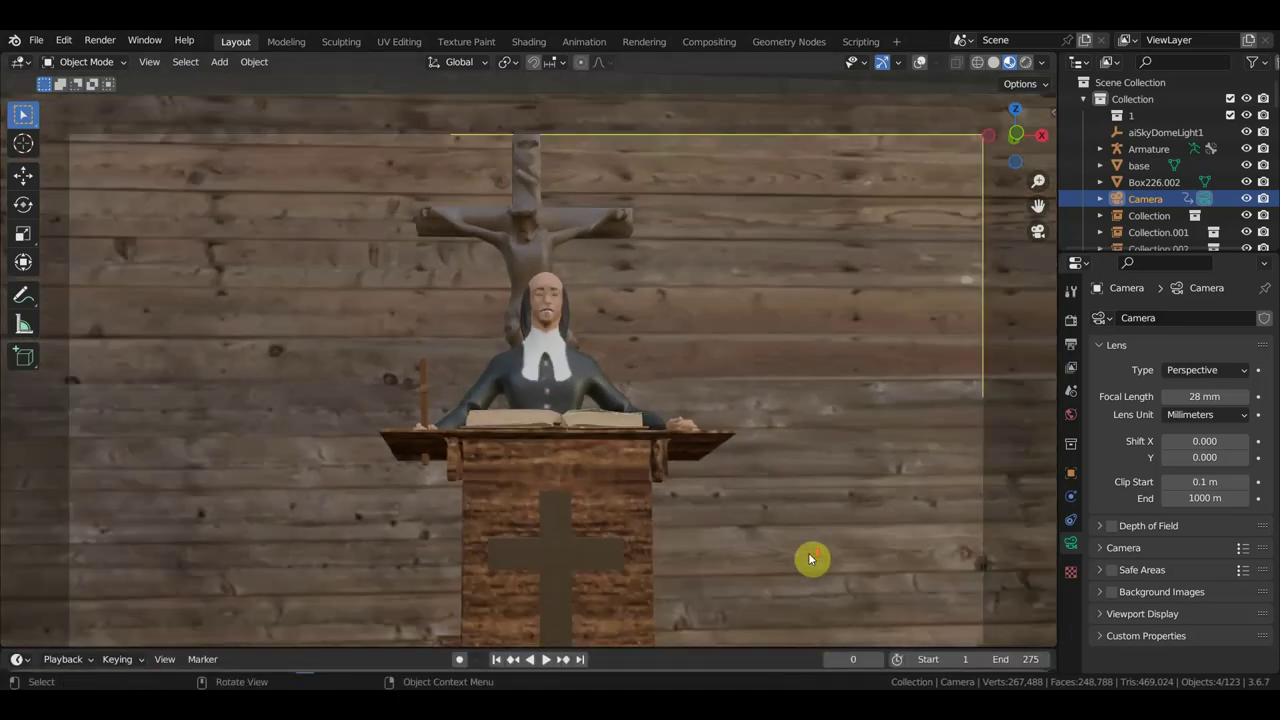
{"action": "middle_click_drag", "start_coordinate": [810, 557], "coordinate": [820, 509], "text": "shift"}
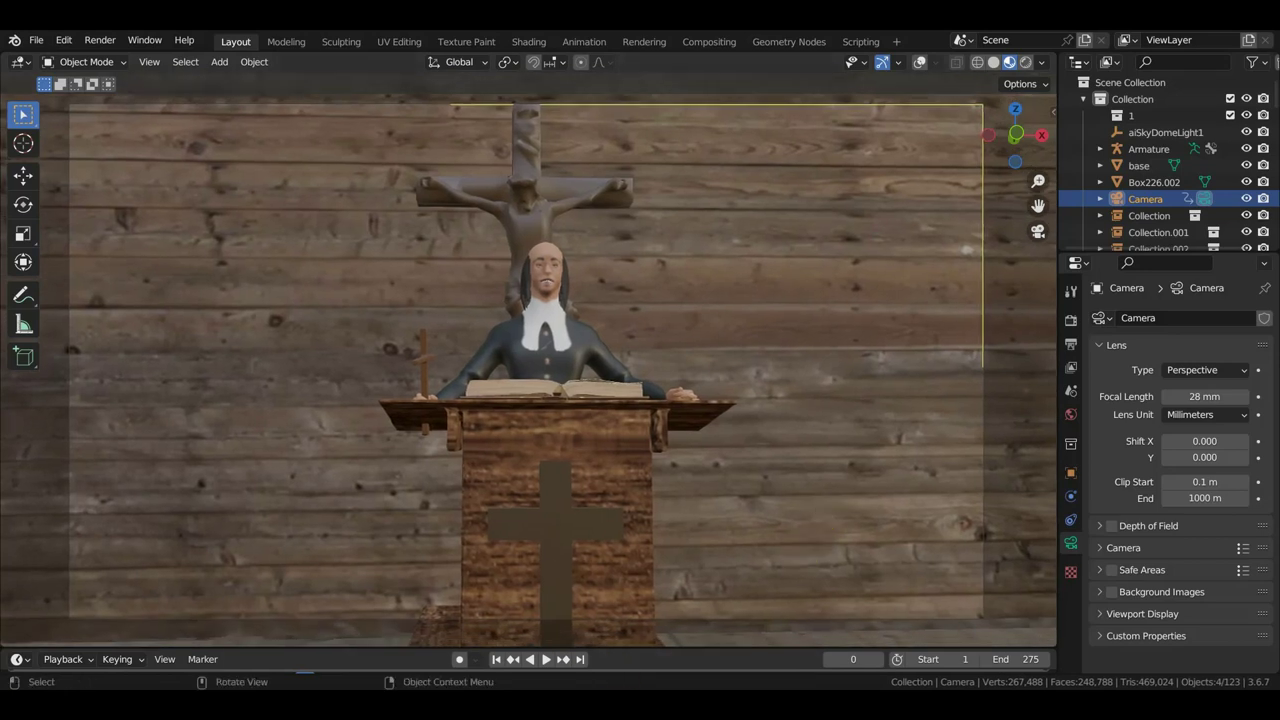
- Play the camera animation from the previous keyframe, pausing at frame 25 on the church exterior
{"action": "left_click", "coordinate": [512, 661]}
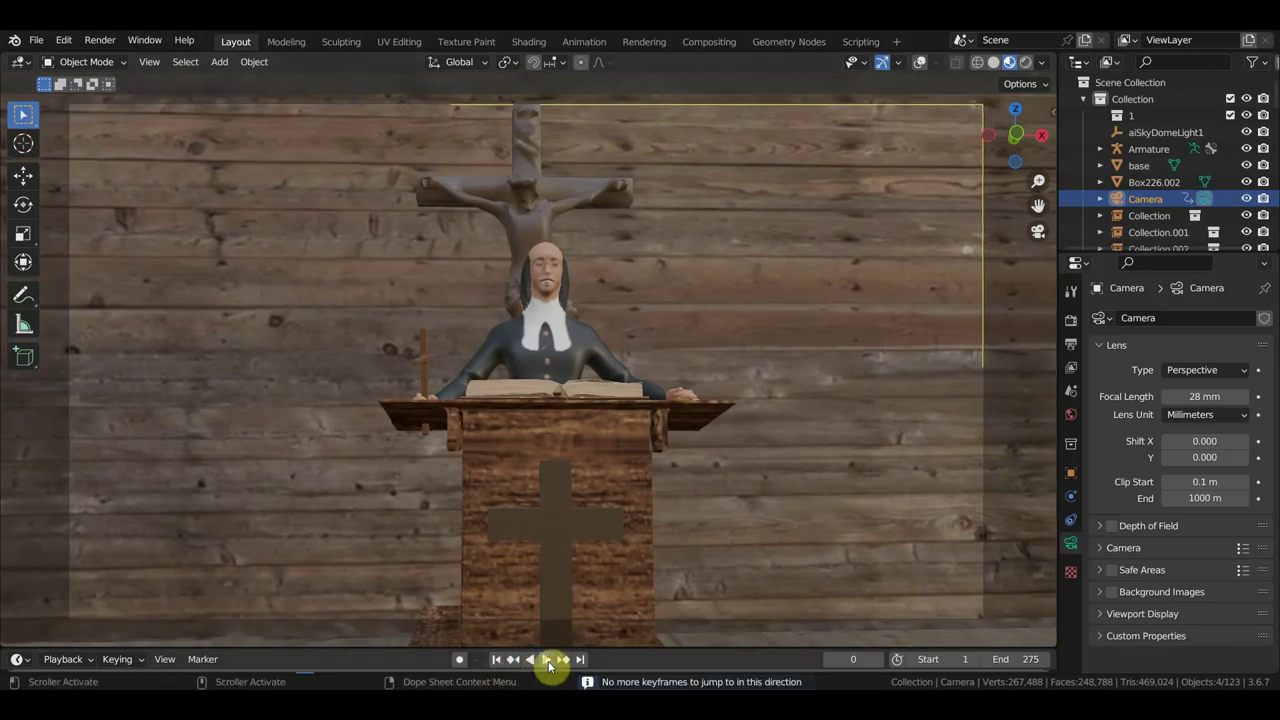
{"action": "left_click", "coordinate": [548, 661]}
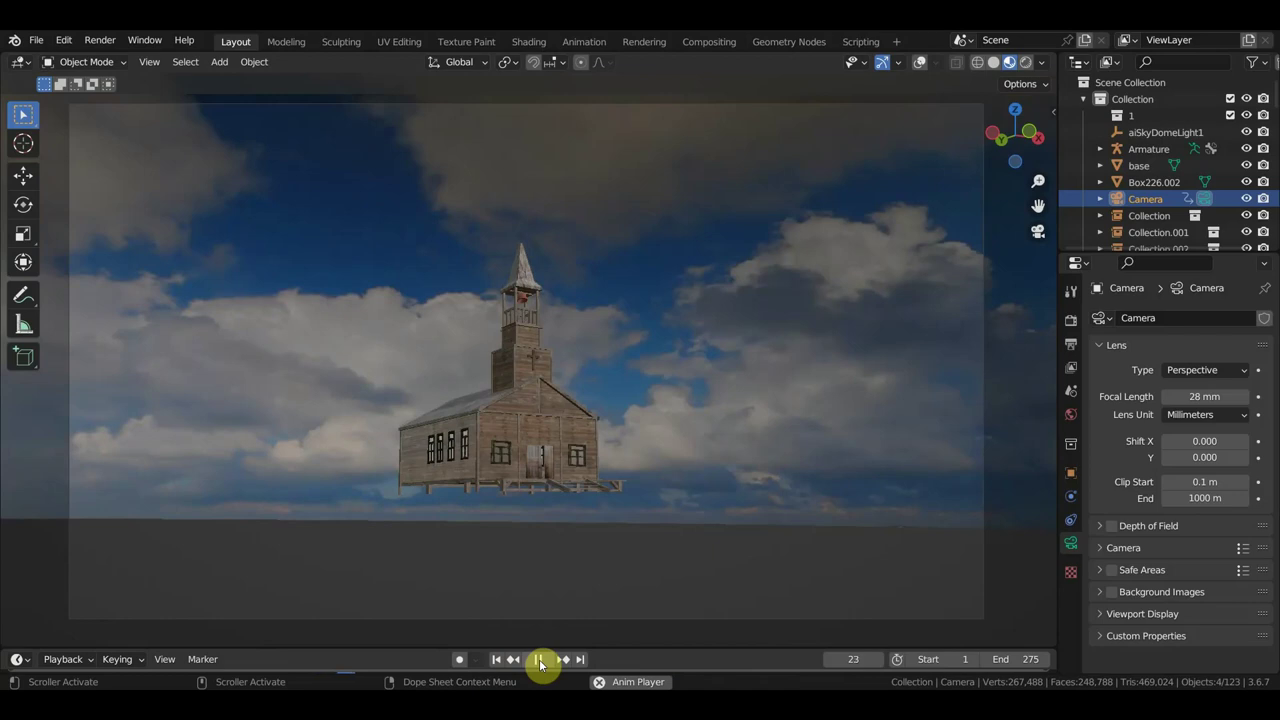
{"action": "left_click", "coordinate": [540, 661]}
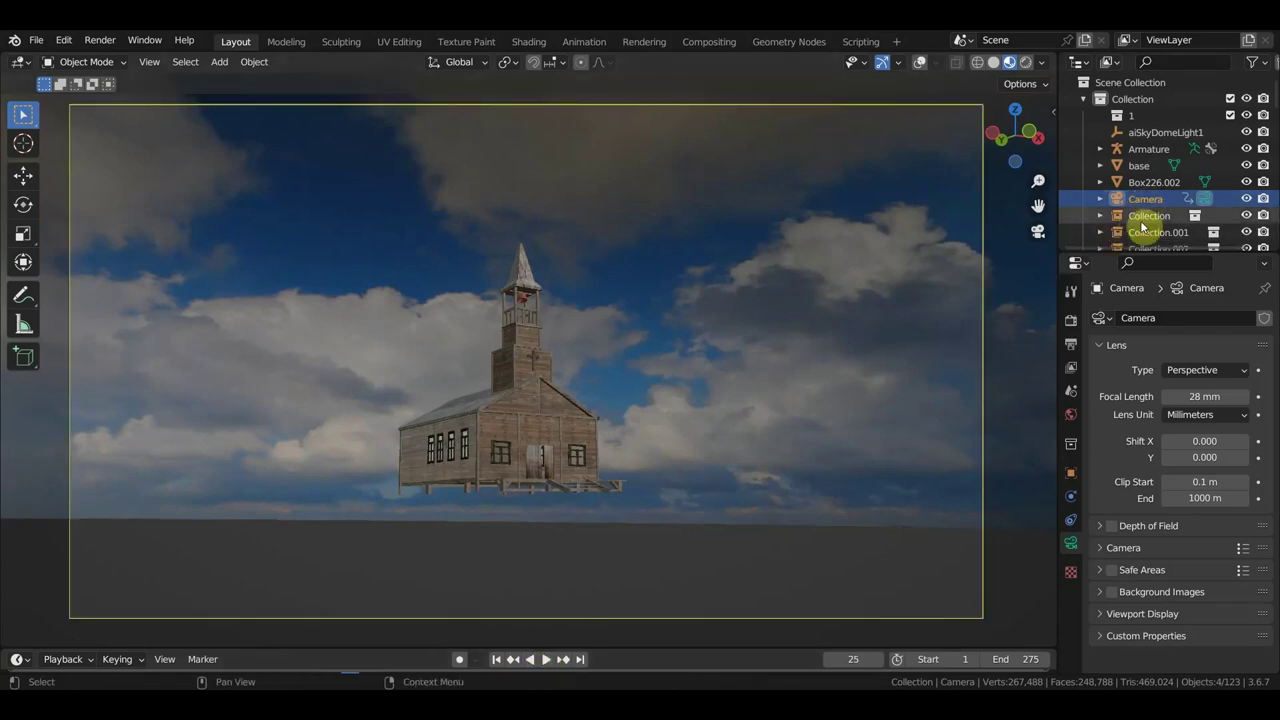
{"action": "scroll", "coordinate": [1142, 230], "scroll_direction": "down", "scroll_amount": 4}
{"action": "scroll", "coordinate": [1145, 234], "scroll_direction": "down", "scroll_amount": 3}
{"action": "scroll", "coordinate": [1160, 232], "scroll_direction": "down", "scroll_amount": 2}
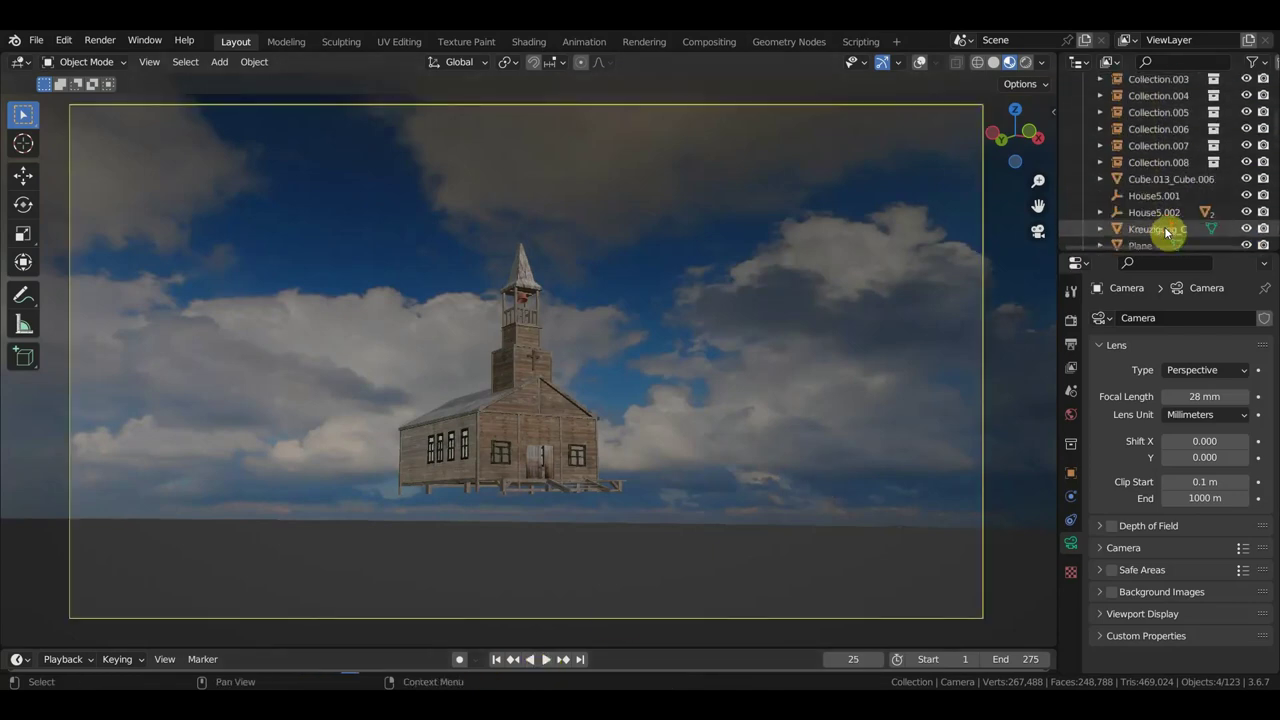
{"action": "scroll", "coordinate": [1165, 232], "scroll_direction": "down", "scroll_amount": 2}
{"action": "scroll", "coordinate": [1165, 232], "scroll_direction": "down", "scroll_amount": 3}
{"action": "scroll", "coordinate": [1165, 230], "scroll_direction": "down", "scroll_amount": 2}
{"action": "scroll", "coordinate": [1166, 232], "scroll_direction": "down", "scroll_amount": 2}
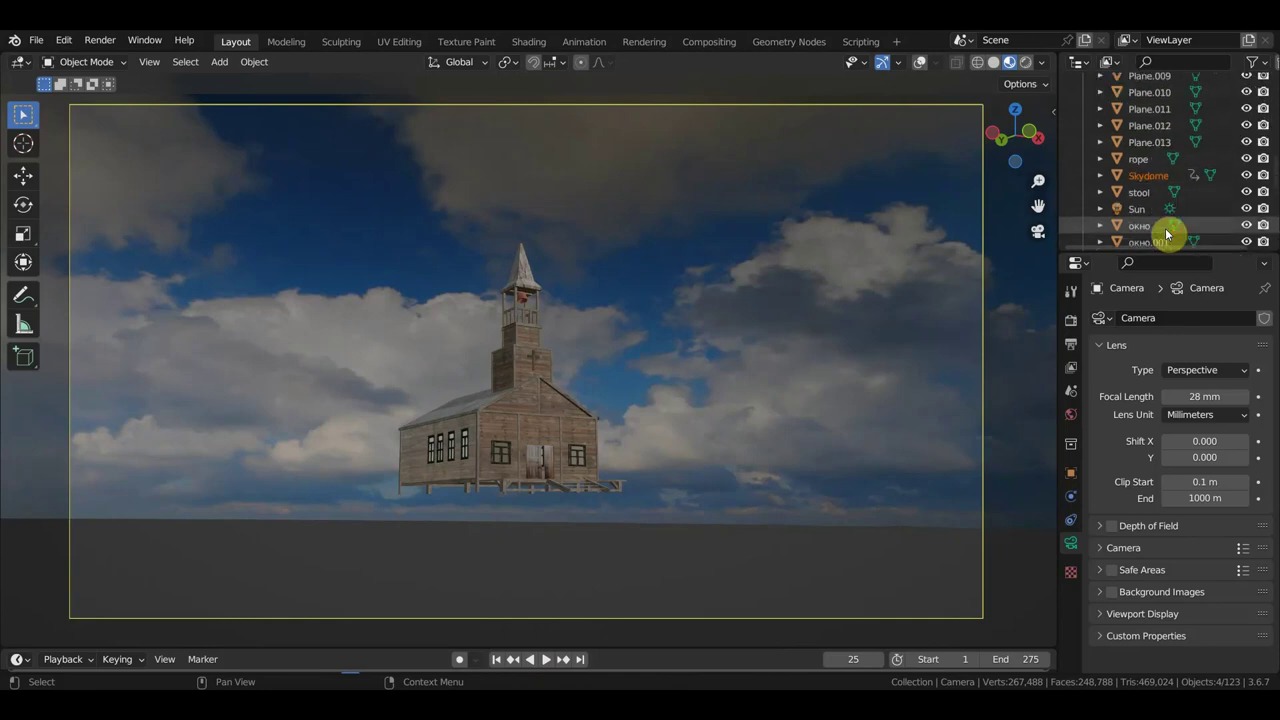
{"action": "scroll", "coordinate": [1166, 234], "scroll_direction": "down", "scroll_amount": 5}
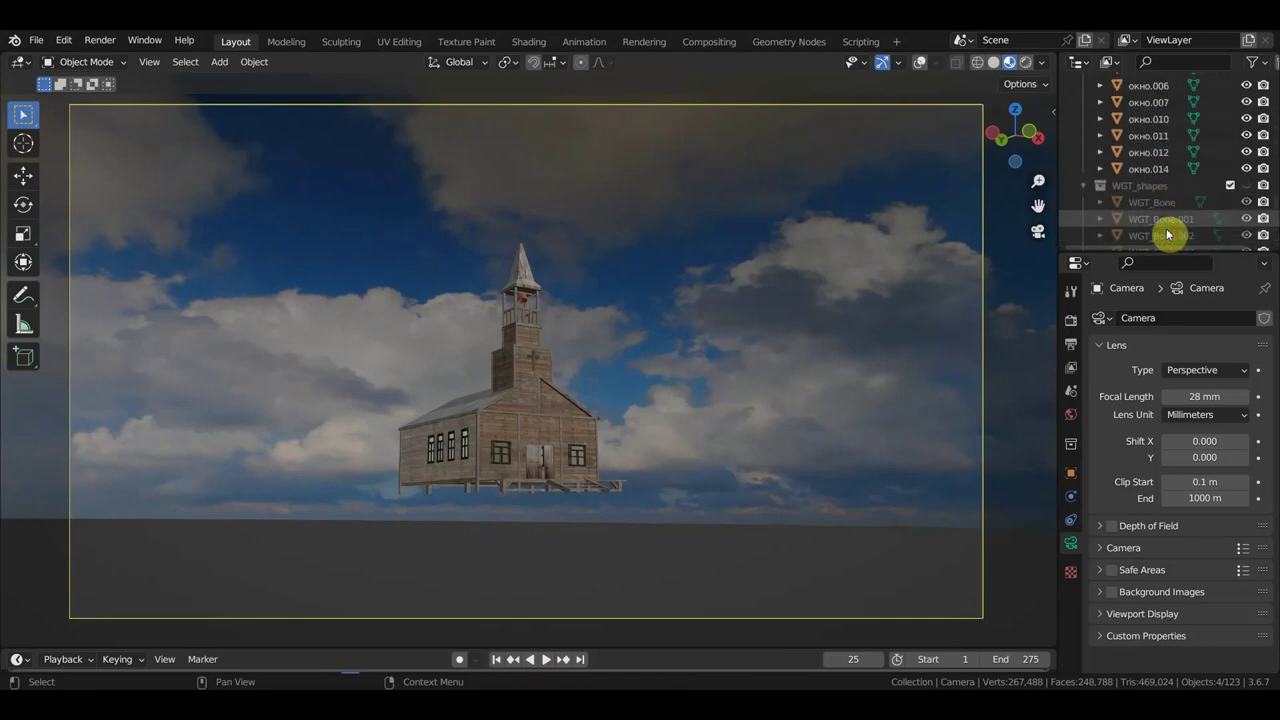
{"action": "scroll", "coordinate": [1150, 207], "scroll_direction": "up", "scroll_amount": 1}
{"action": "scroll", "coordinate": [1148, 207], "scroll_direction": "up", "scroll_amount": 5}
{"action": "scroll", "coordinate": [1146, 206], "scroll_direction": "up", "scroll_amount": 6}
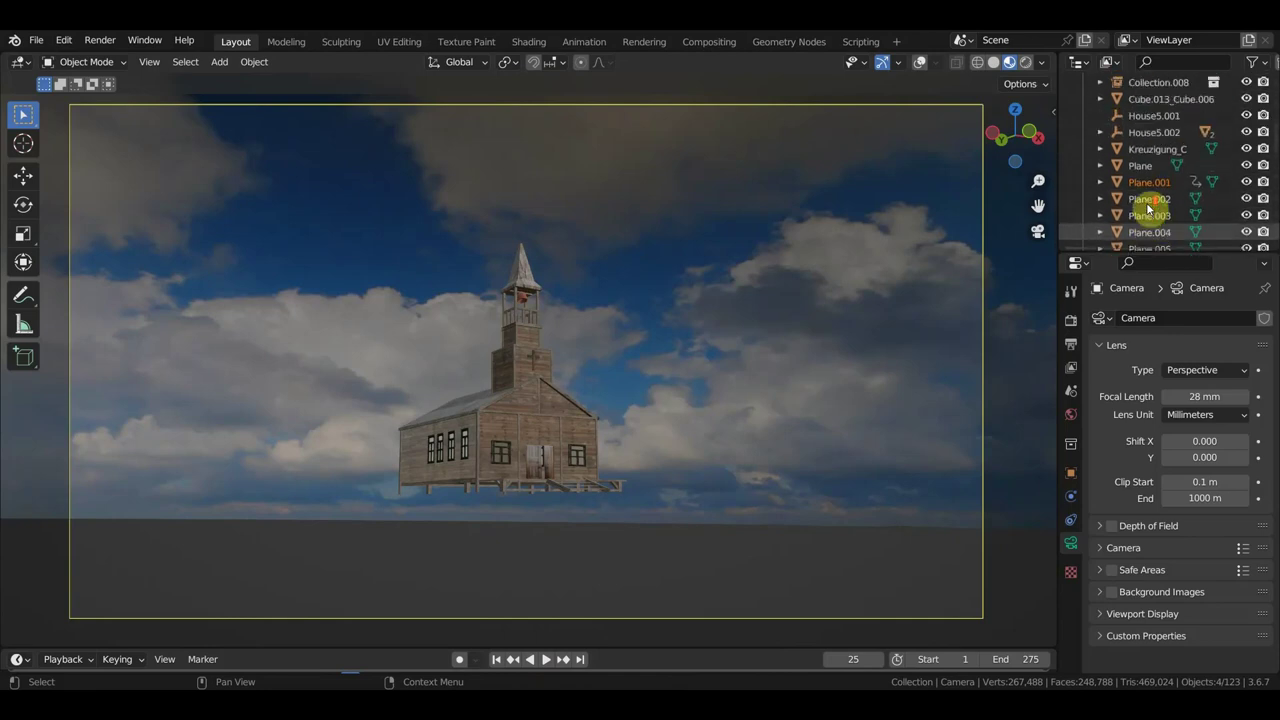
{"action": "scroll", "coordinate": [1146, 206], "scroll_direction": "up", "scroll_amount": 2}
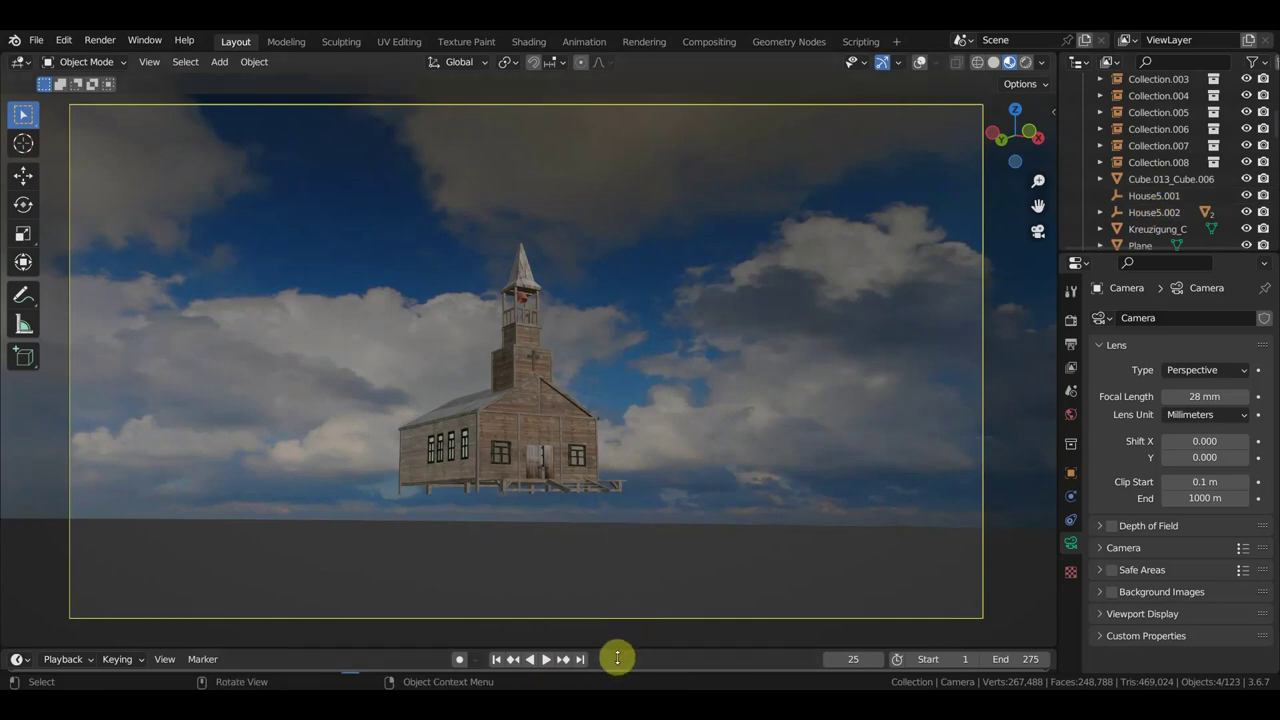
- Enlarge and zoom the timeline to show the keys near frame 0, scrubbing back to frames 1–2
{"action": "left_click_drag", "start_coordinate": [615, 652], "coordinate": [649, 540]}
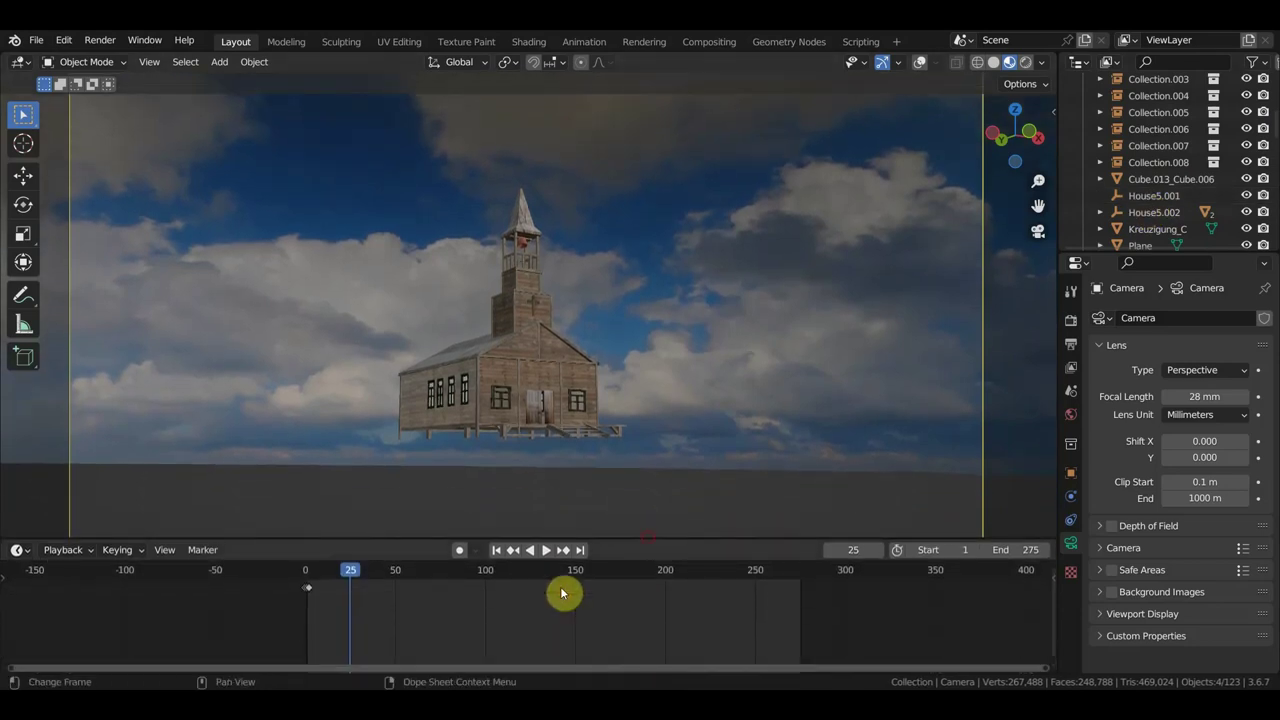
{"action": "scroll", "coordinate": [560, 595], "scroll_direction": "up", "scroll_amount": 3}
{"action": "middle_click_drag", "start_coordinate": [331, 608], "coordinate": [651, 620]}
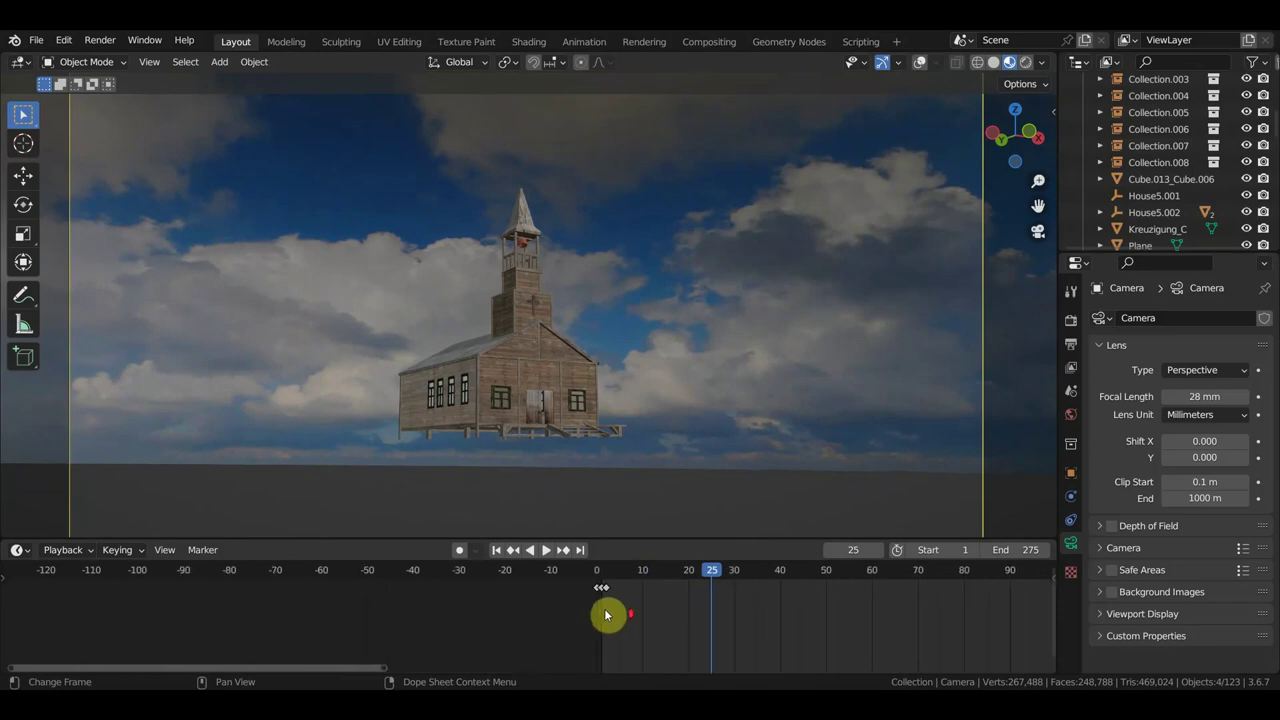
{"action": "scroll", "coordinate": [605, 614], "scroll_direction": "up", "scroll_amount": 3}
{"action": "left_click", "coordinate": [664, 577]}
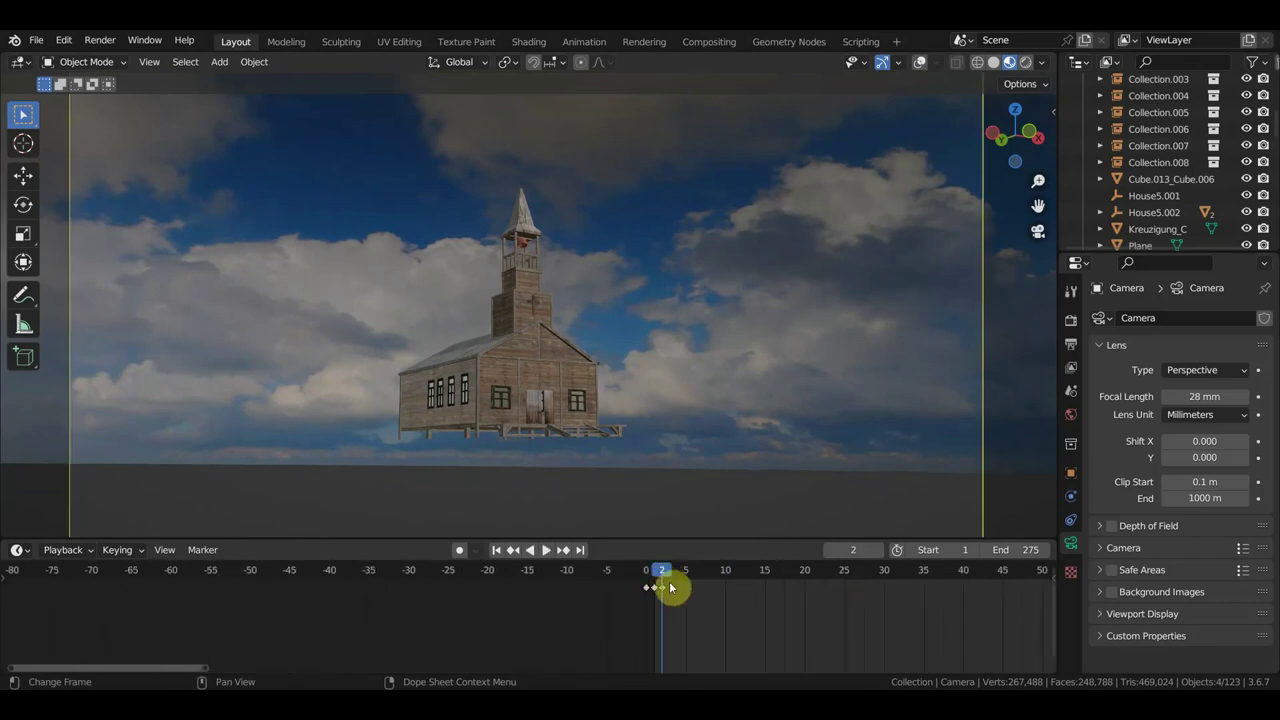
{"action": "mouse_move", "coordinate": [666, 590]}
{"action": "left_mouse_down"}
{"action": "mouse_move", "coordinate": [677, 612]}
{"action": "mouse_move", "coordinate": [646, 576]}
{"action": "left_mouse_up"}
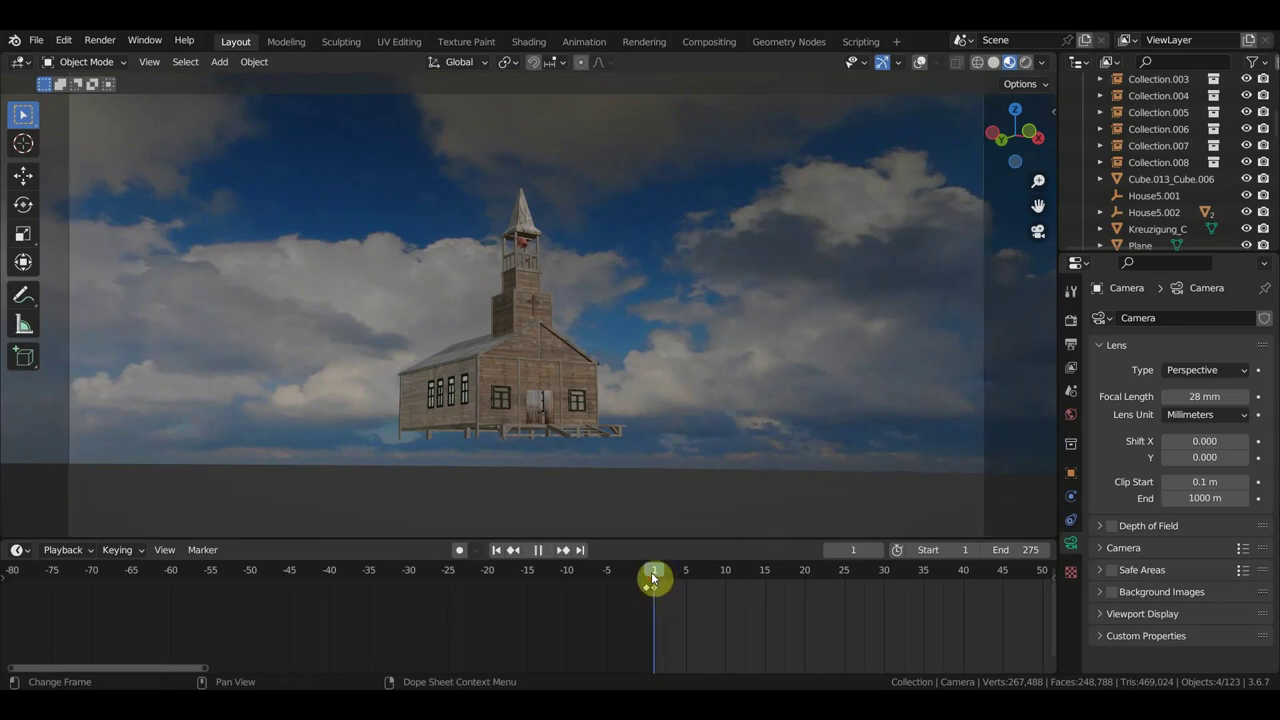
- Return to the start of the animation and give the camera view more height
{"action": "key", "text": "space"}
{"action": "key", "text": "space"}
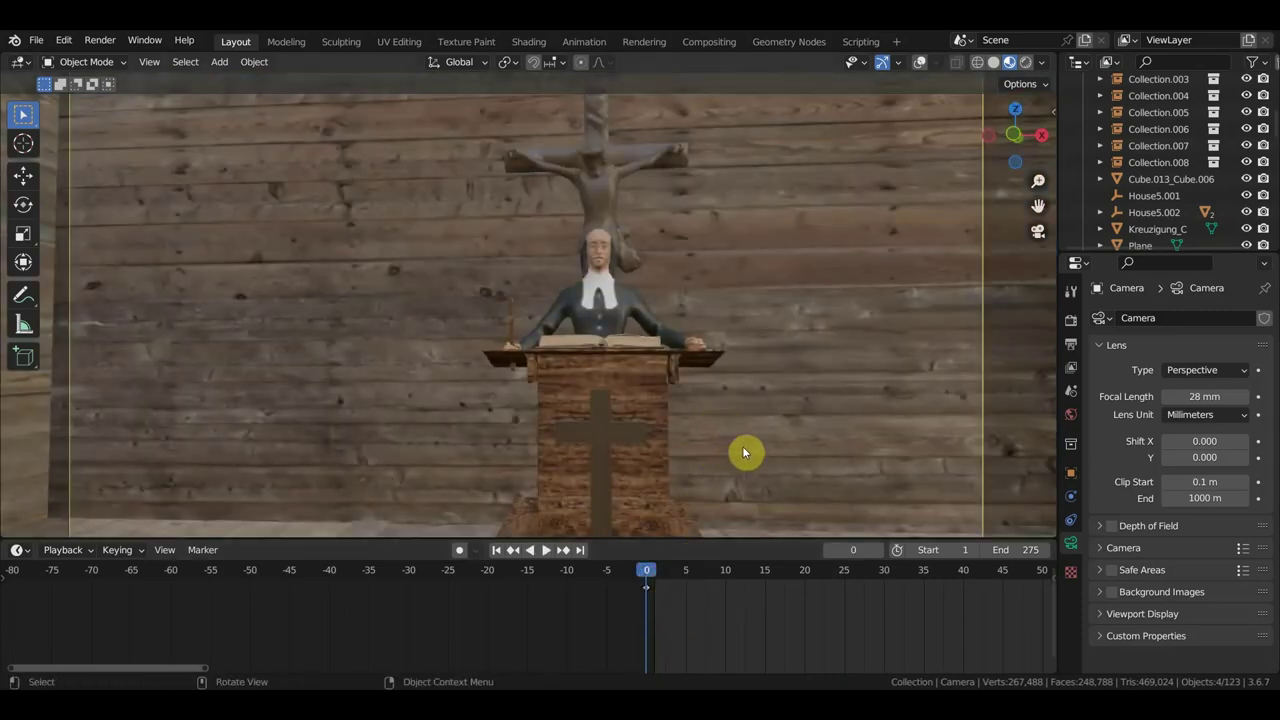
{"action": "scroll", "coordinate": [770, 447], "scroll_direction": "down", "scroll_amount": 2}
{"action": "scroll", "coordinate": [790, 449], "scroll_direction": "down", "scroll_amount": 2}
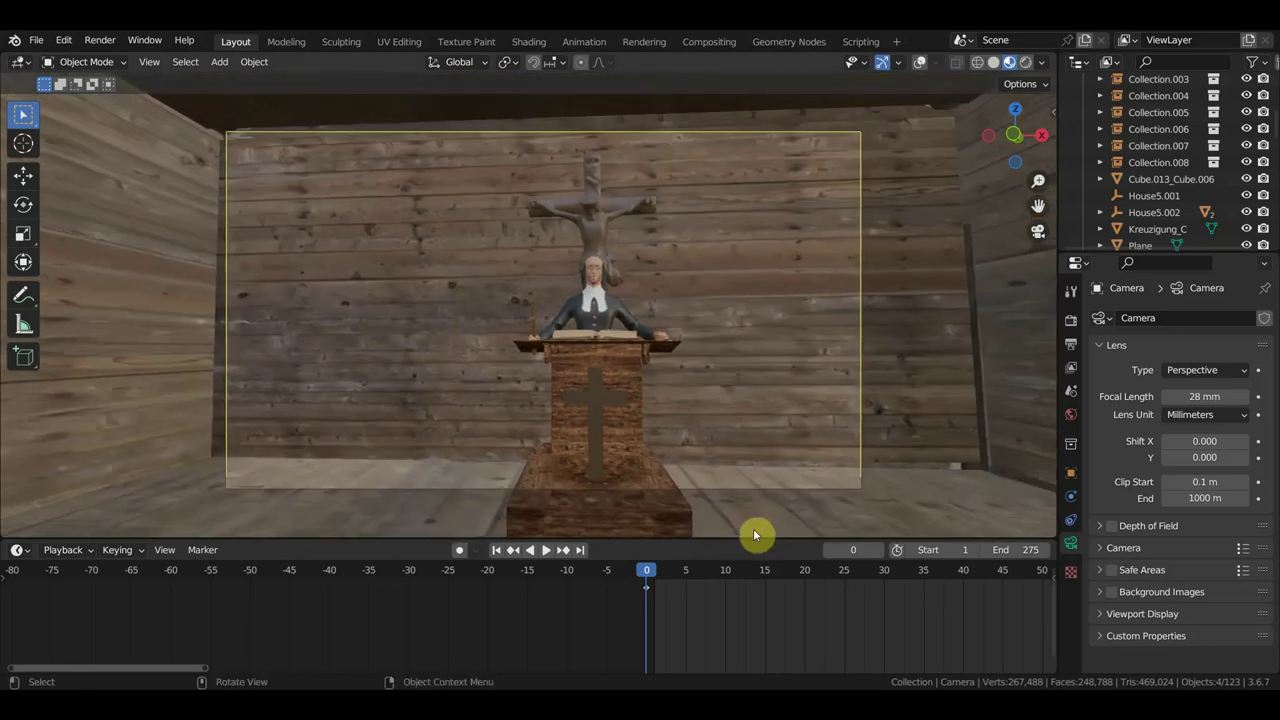
{"action": "left_click_drag", "start_coordinate": [748, 540], "coordinate": [766, 615]}
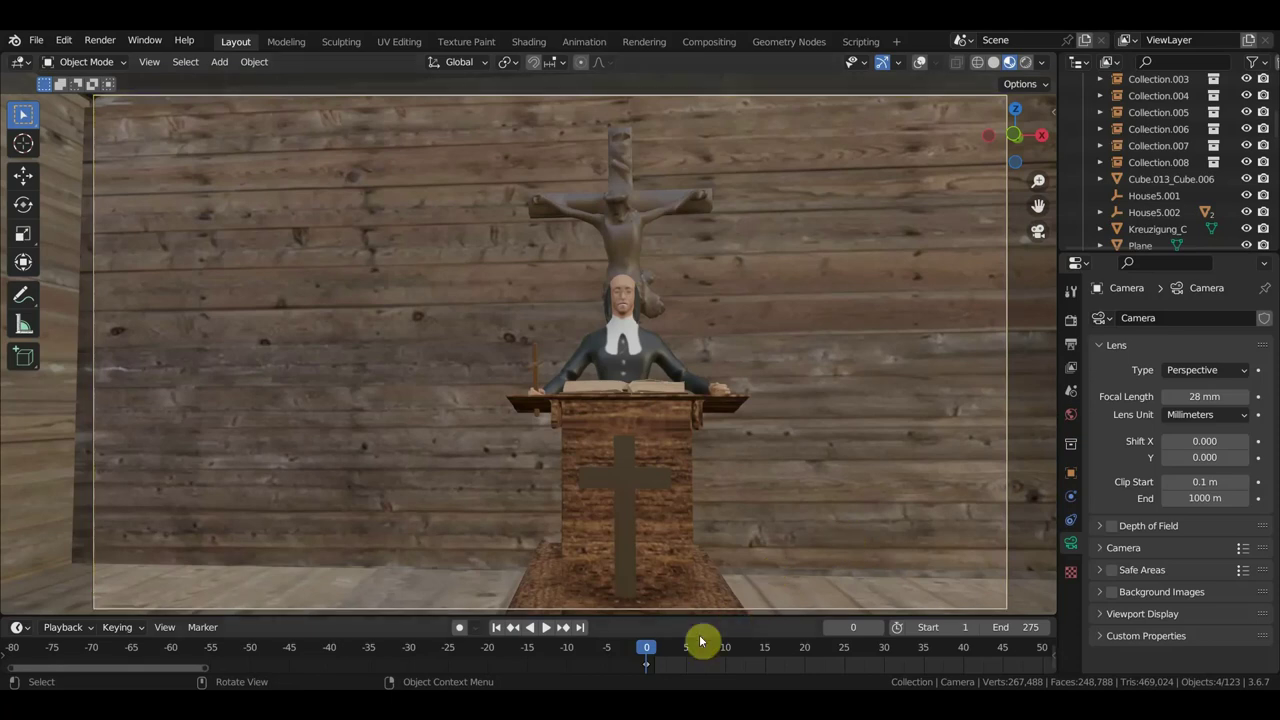
- Fly the camera toward the pulpit and crucifix, then keyframe its Location & Rotation
{"action": "key", "text": "shift+grave"}
{"action": "key", "text": "w"}
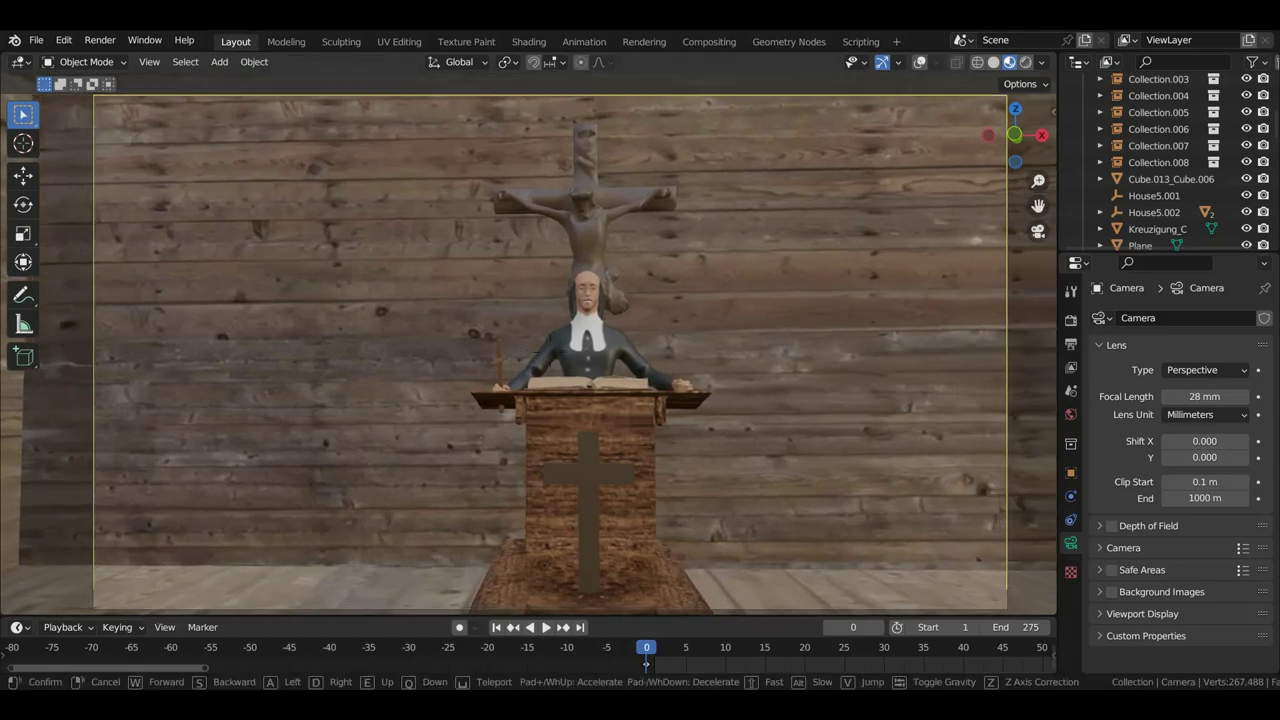
{"action": "key", "text": "s"}
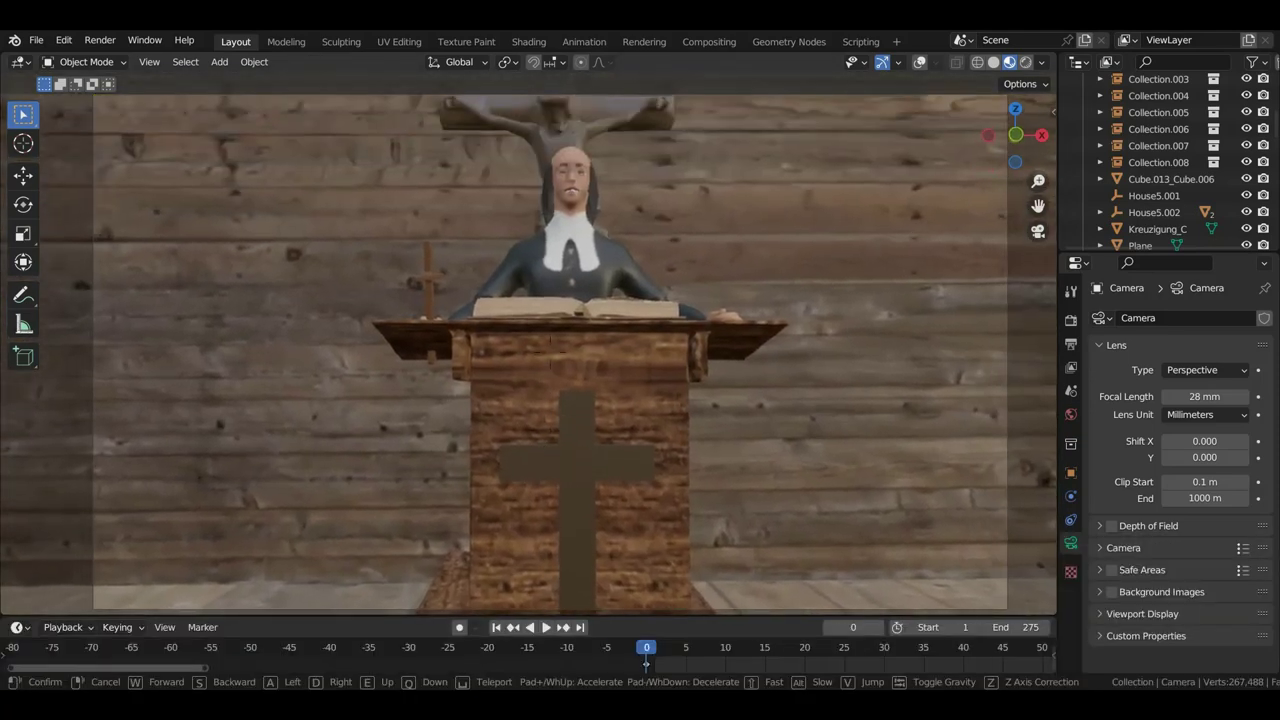
{"action": "key", "text": "Return"}
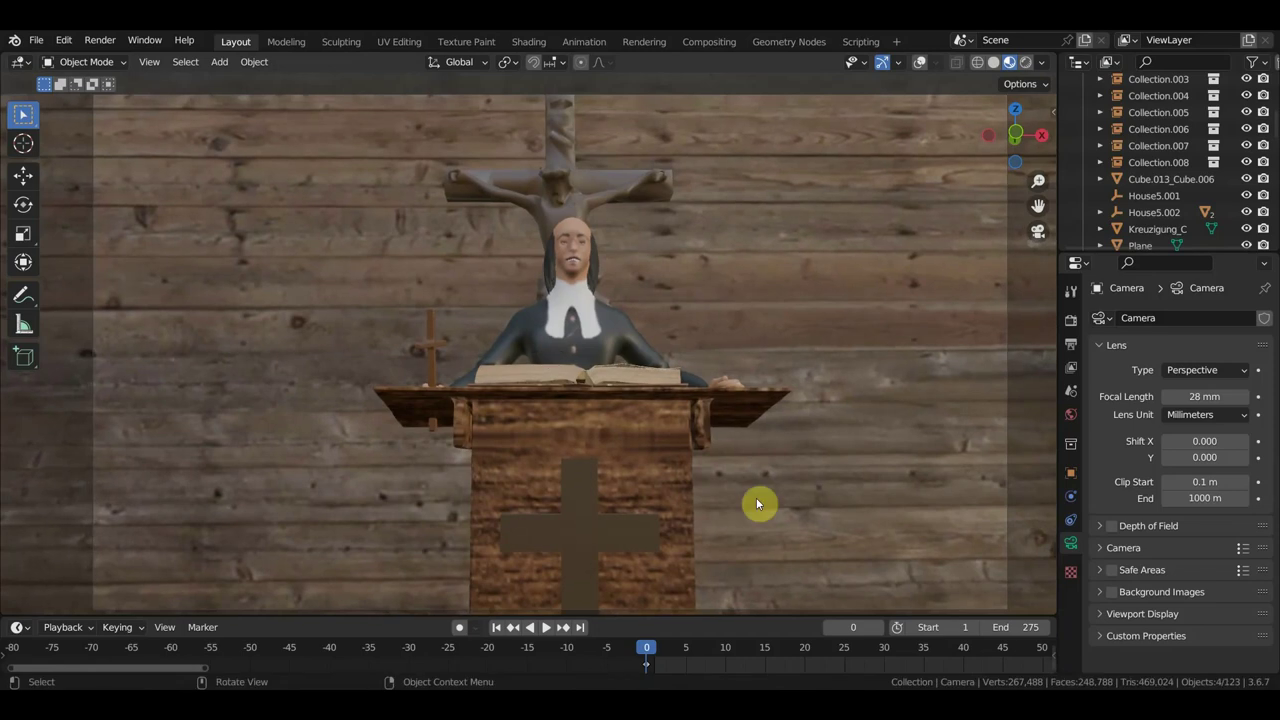
{"action": "key", "text": "i"}
{"action": "scroll", "coordinate": [805, 482], "scroll_direction": "down", "scroll_amount": 1}
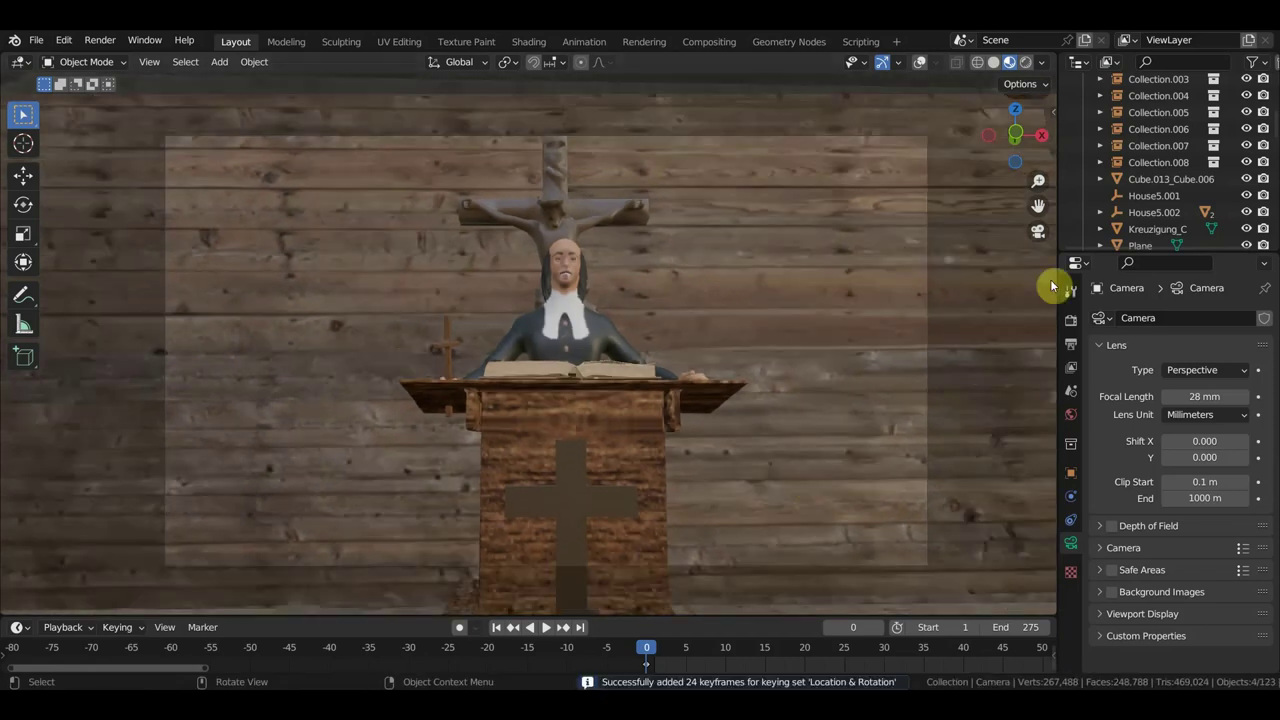
{"action": "scroll", "coordinate": [1165, 180], "scroll_direction": "up", "scroll_amount": 6}
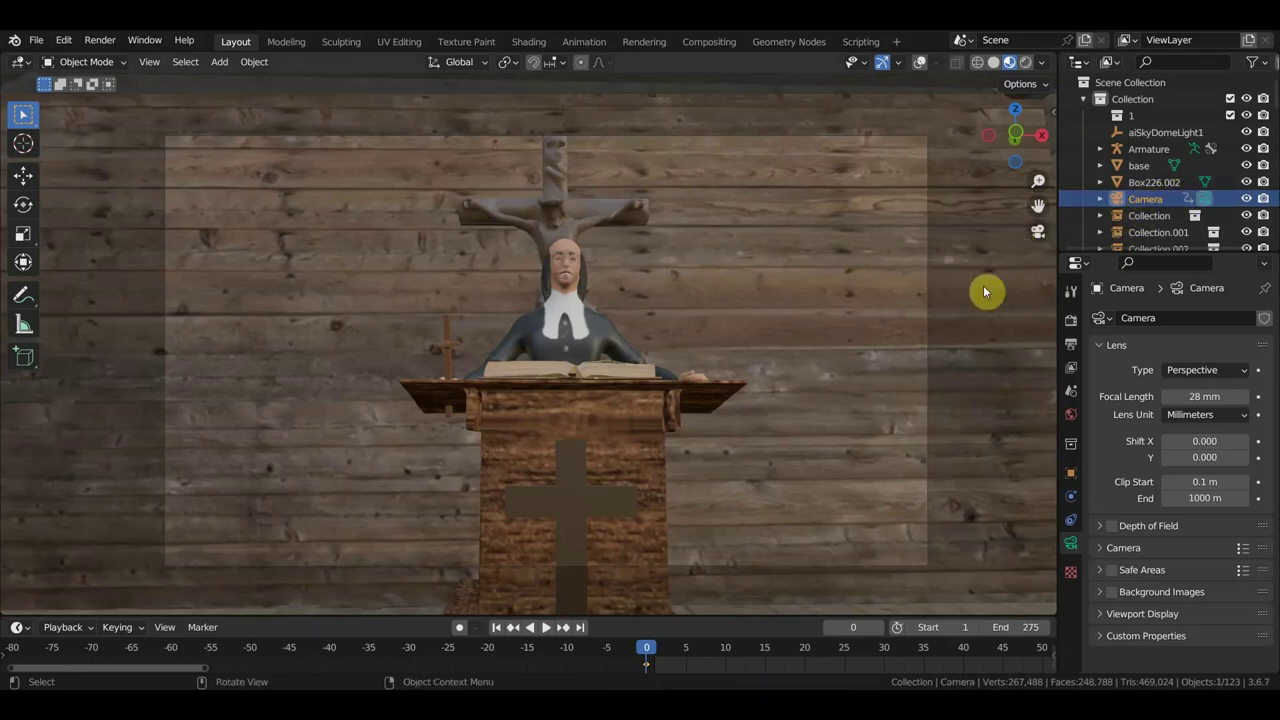
- Play from frame 0, temporarily showing overlays to select the pastor's rig, then hiding them
{"action": "key", "text": "space"}
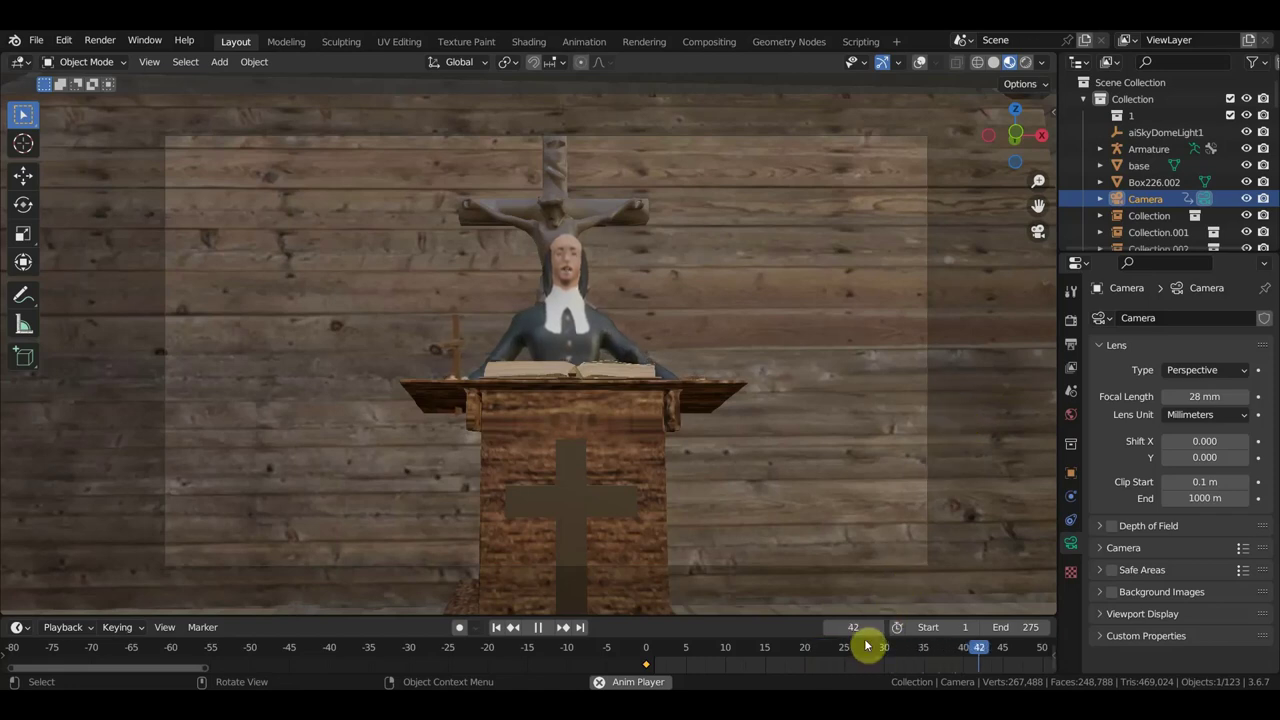
{"action": "scroll", "coordinate": [837, 662], "scroll_direction": "down", "scroll_amount": 2}
{"action": "scroll", "coordinate": [826, 659], "scroll_direction": "down", "scroll_amount": 3}
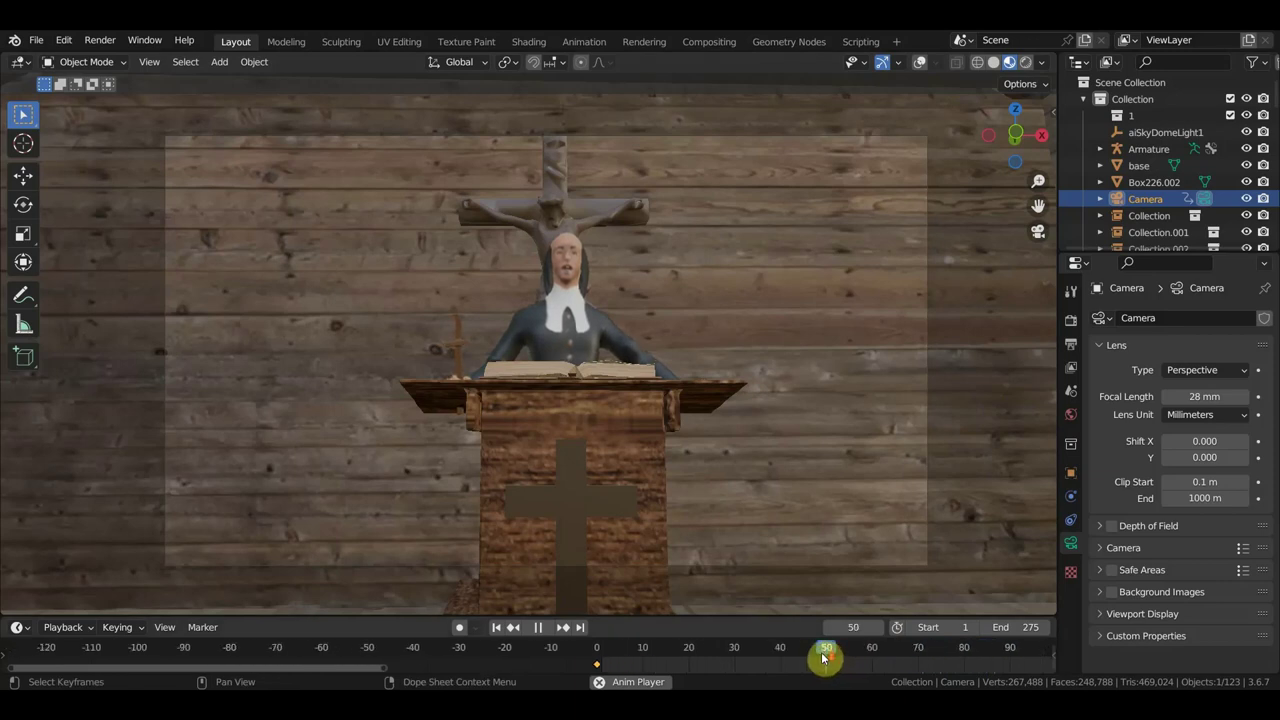
{"action": "scroll", "coordinate": [812, 655], "scroll_direction": "down", "scroll_amount": 3}
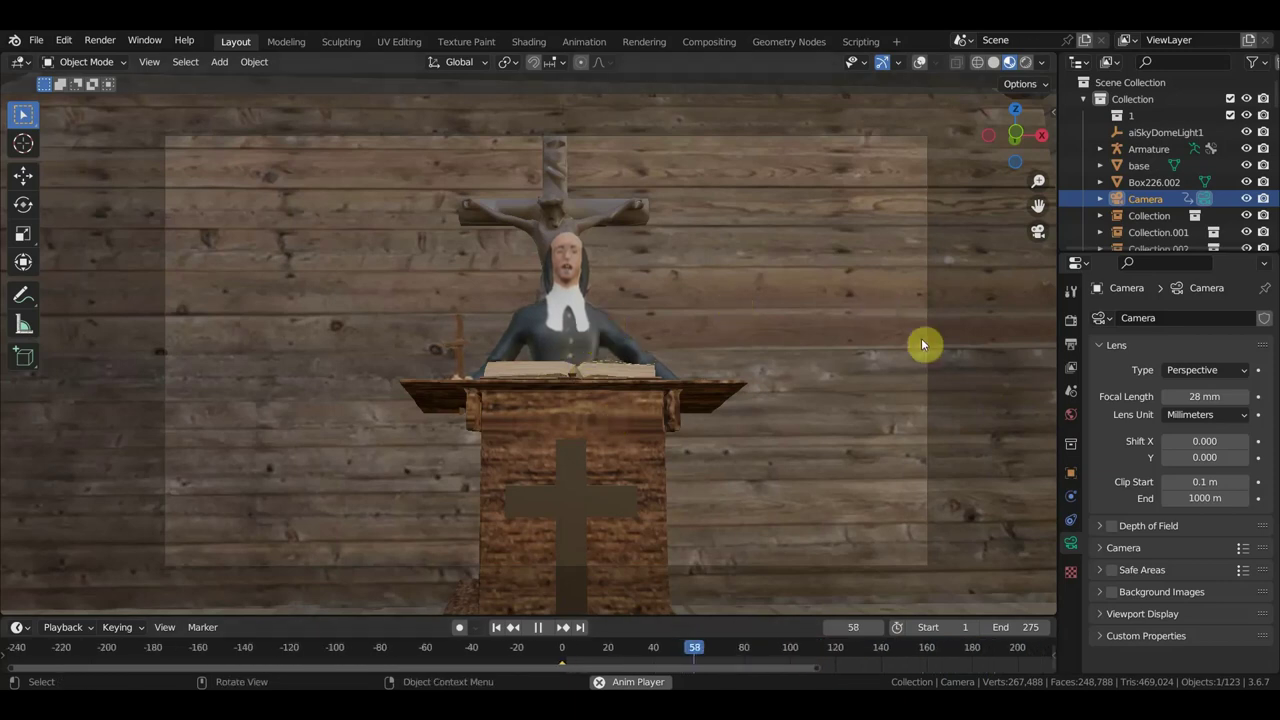
{"action": "left_click", "coordinate": [918, 64]}
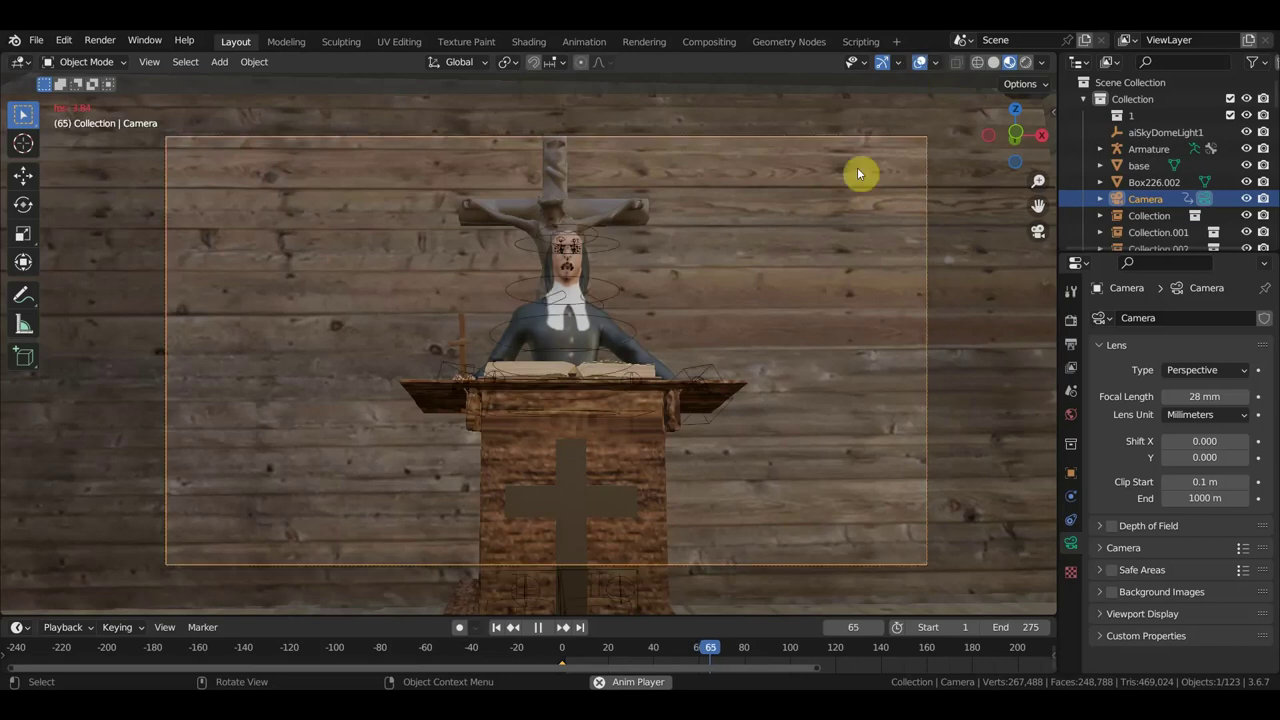
{"action": "left_click", "coordinate": [587, 305]}
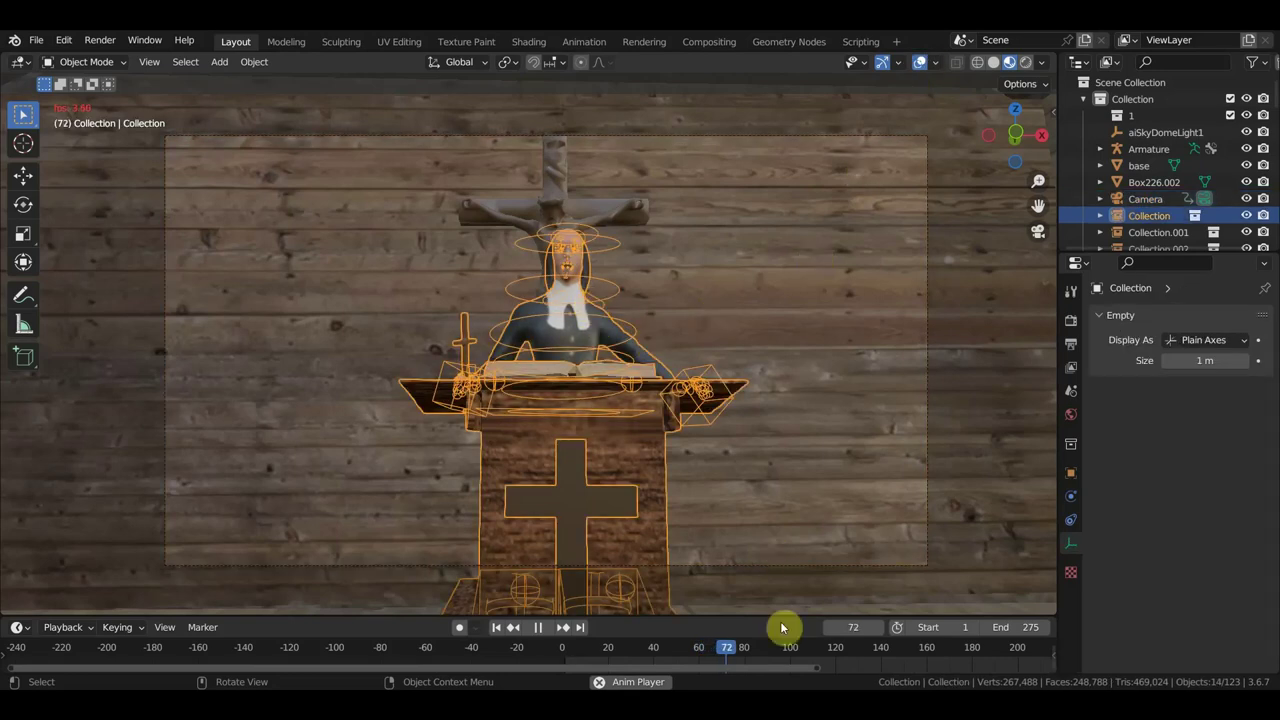
{"action": "scroll", "coordinate": [753, 661], "scroll_direction": "down", "scroll_amount": 1}
{"action": "scroll", "coordinate": [750, 662], "scroll_direction": "down", "scroll_amount": 2}
{"action": "scroll", "coordinate": [750, 662], "scroll_direction": "down", "scroll_amount": 1}
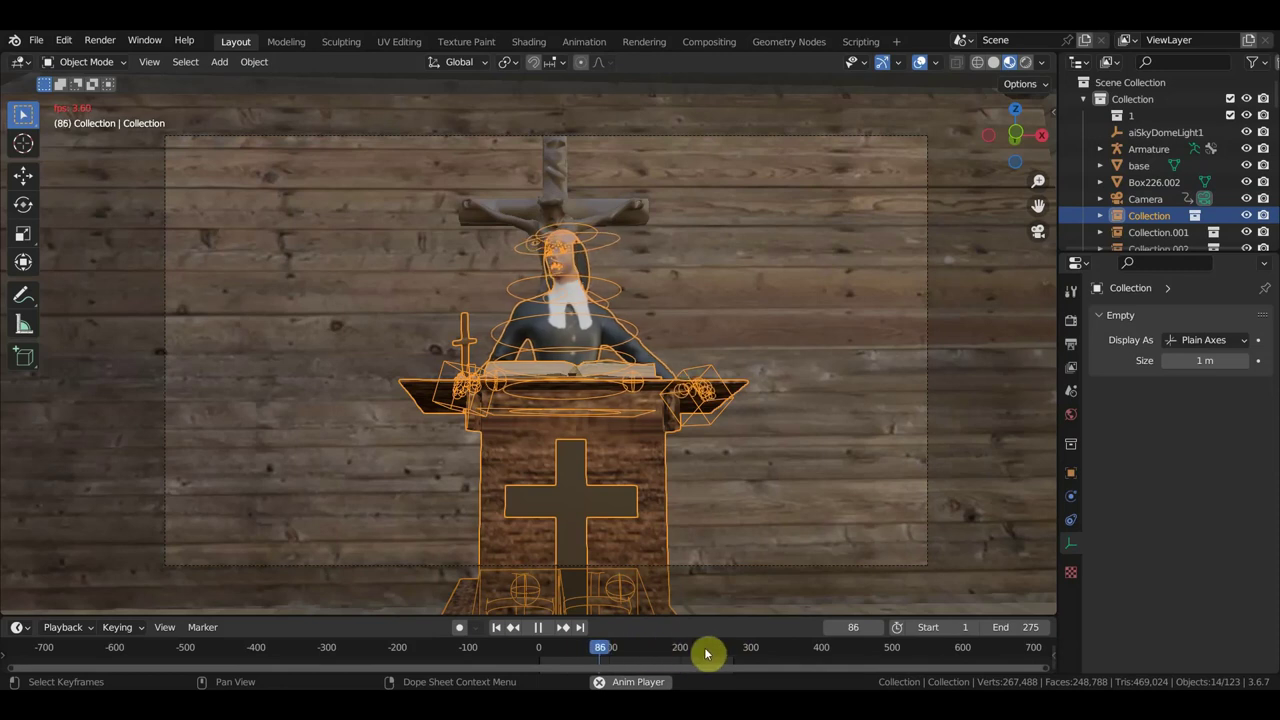
{"action": "left_click", "coordinate": [921, 62]}
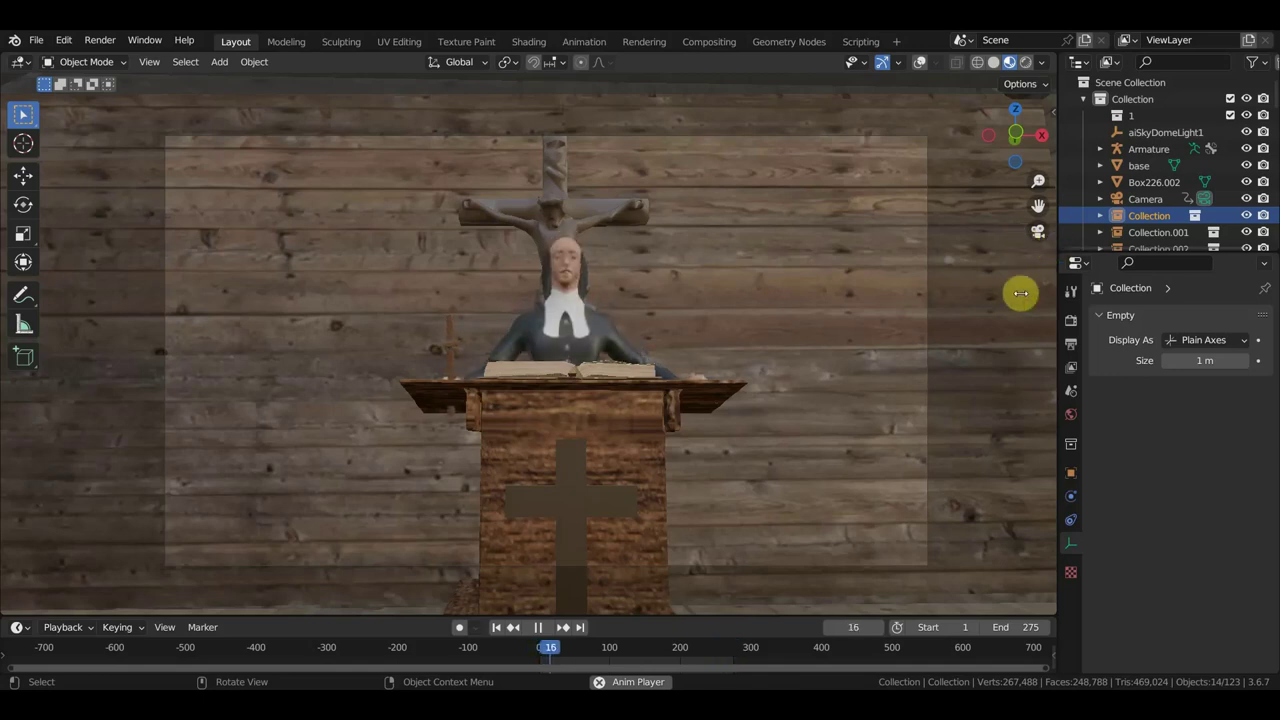
- Set the end frame to 500, scrub and play the animation, then view through the camera
{"action": "left_click", "coordinate": [538, 627]}
{"action": "left_click_drag", "start_coordinate": [583, 655], "coordinate": [915, 680]}
{"action": "type", "text": "500"}
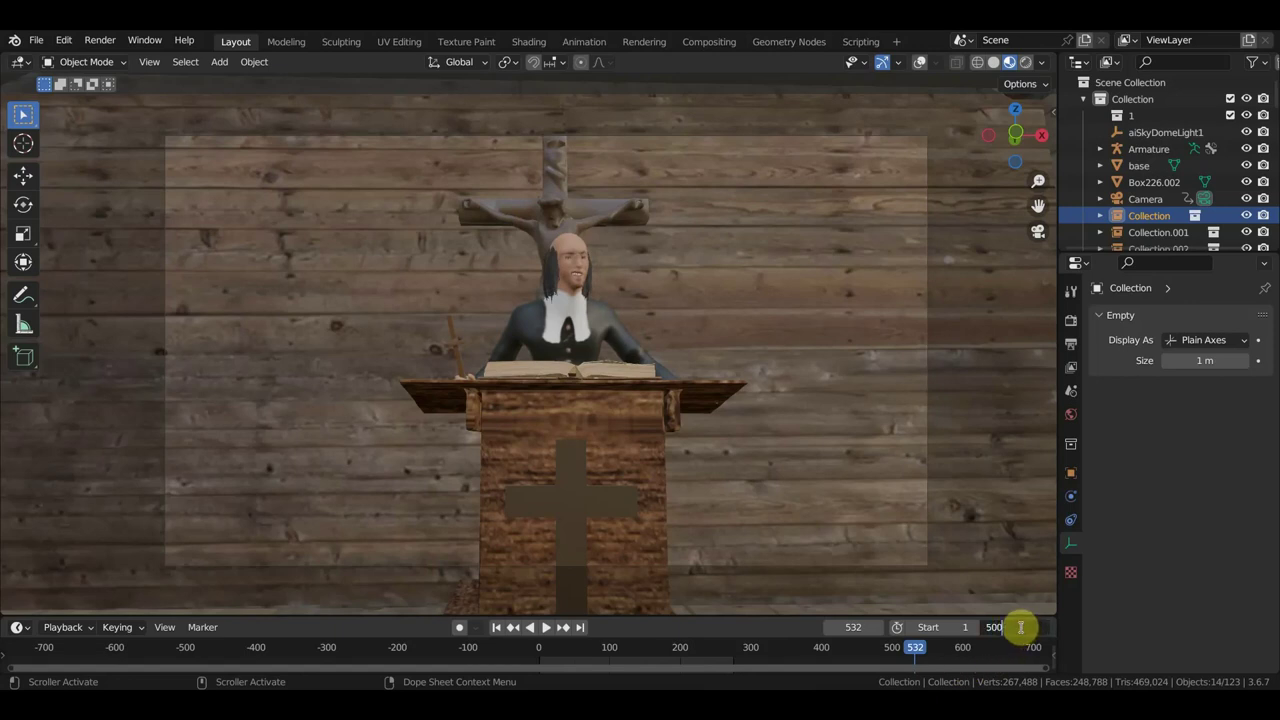
{"action": "key", "text": "Return"}
{"action": "mouse_move", "coordinate": [912, 654]}
{"action": "left_mouse_down"}
{"action": "mouse_move", "coordinate": [291, 642]}
{"action": "mouse_move", "coordinate": [834, 688]}
{"action": "left_mouse_up"}
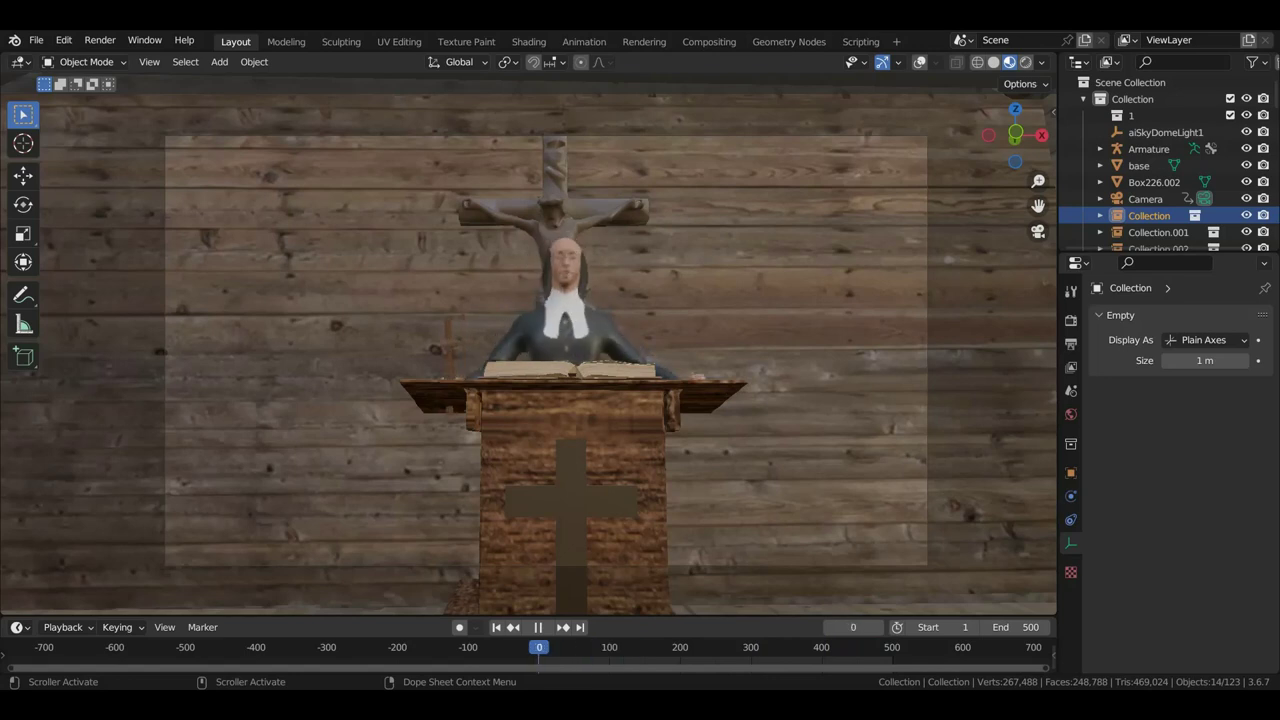
{"action": "key", "text": "space"}
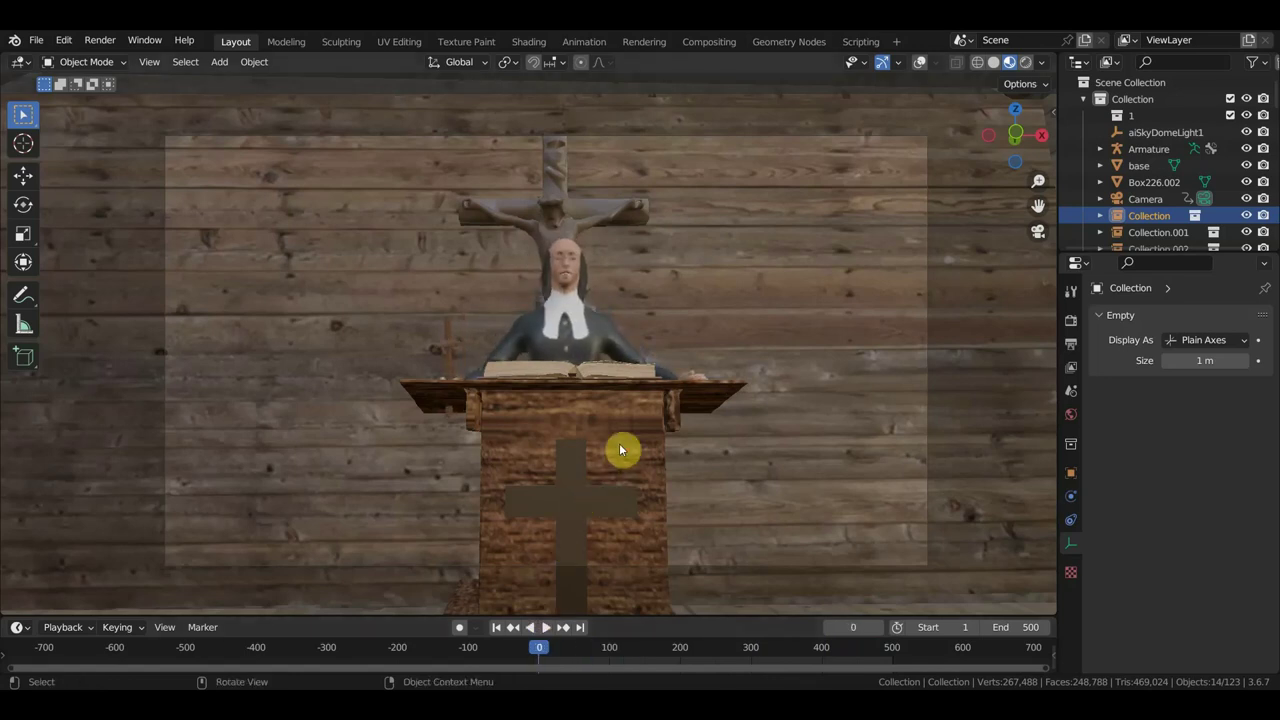
{"action": "middle_click_drag", "start_coordinate": [617, 449], "coordinate": [620, 450]}
{"action": "key", "text": "KP_0"}
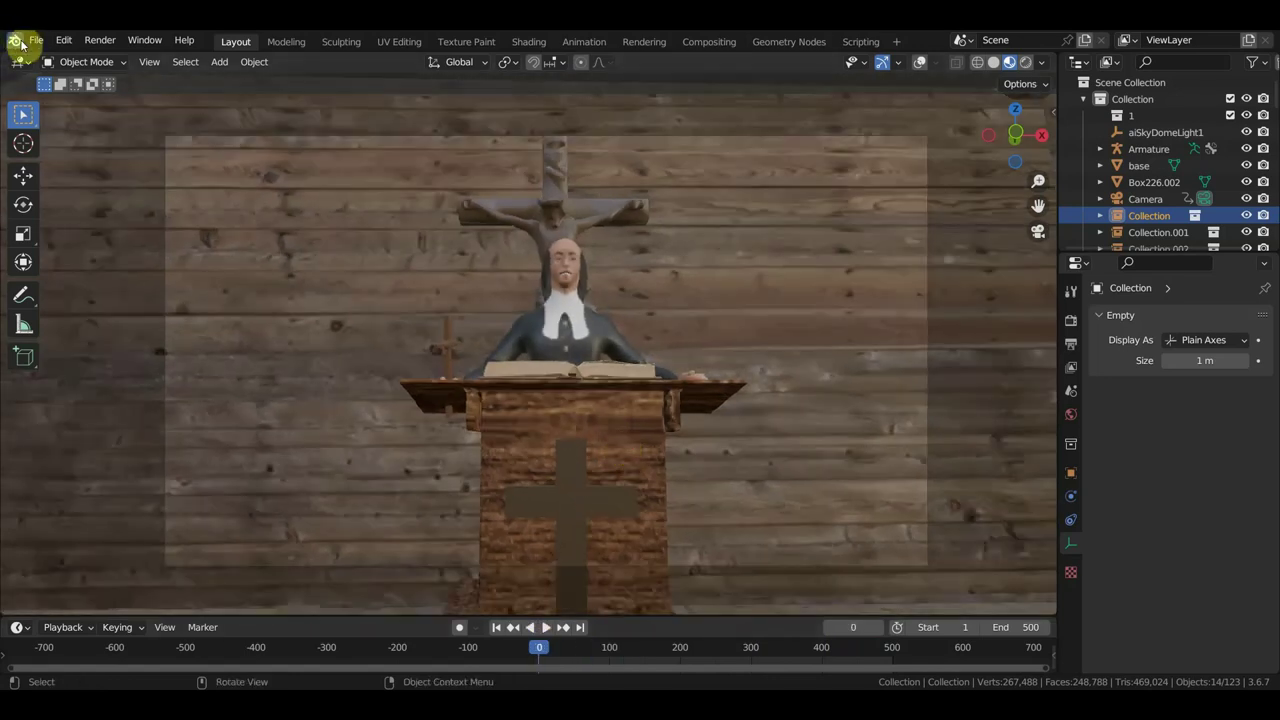
- Save the church scene, then open книга в церковь.blend from Церковь > Книга в церковь
{"action": "left_click", "coordinate": [36, 40]}
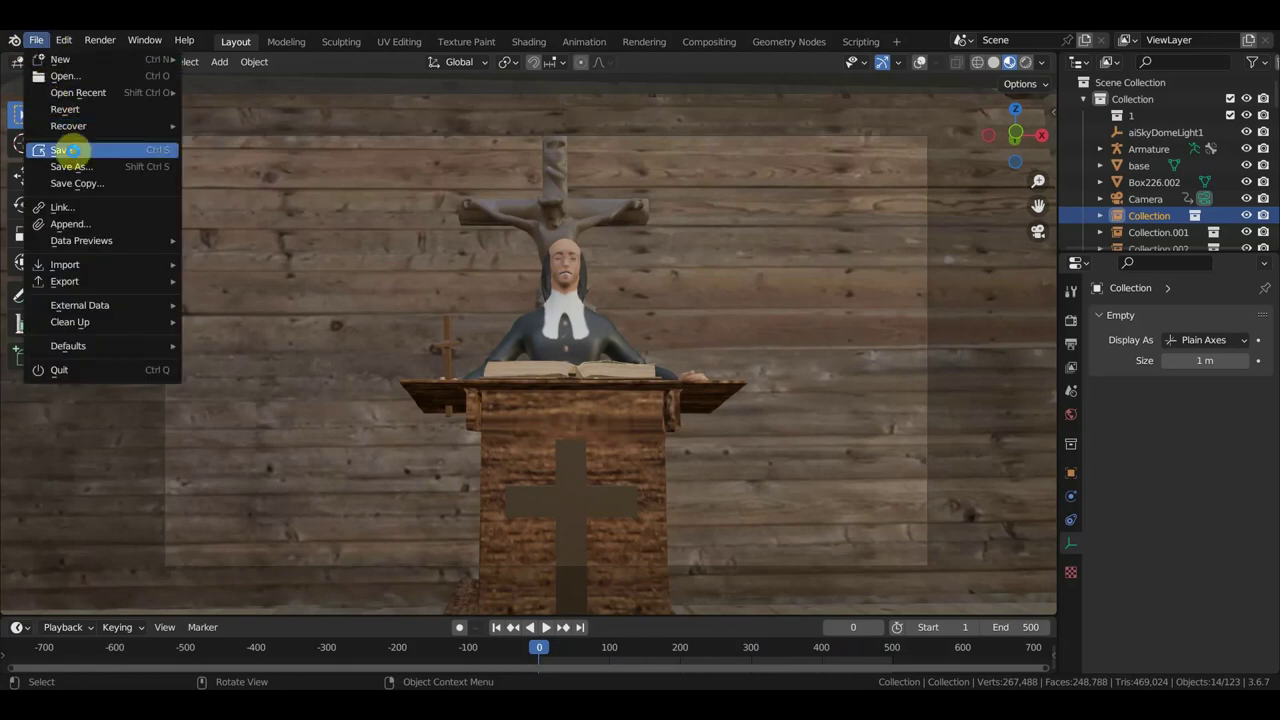
{"action": "key", "text": "ctrl+s"}
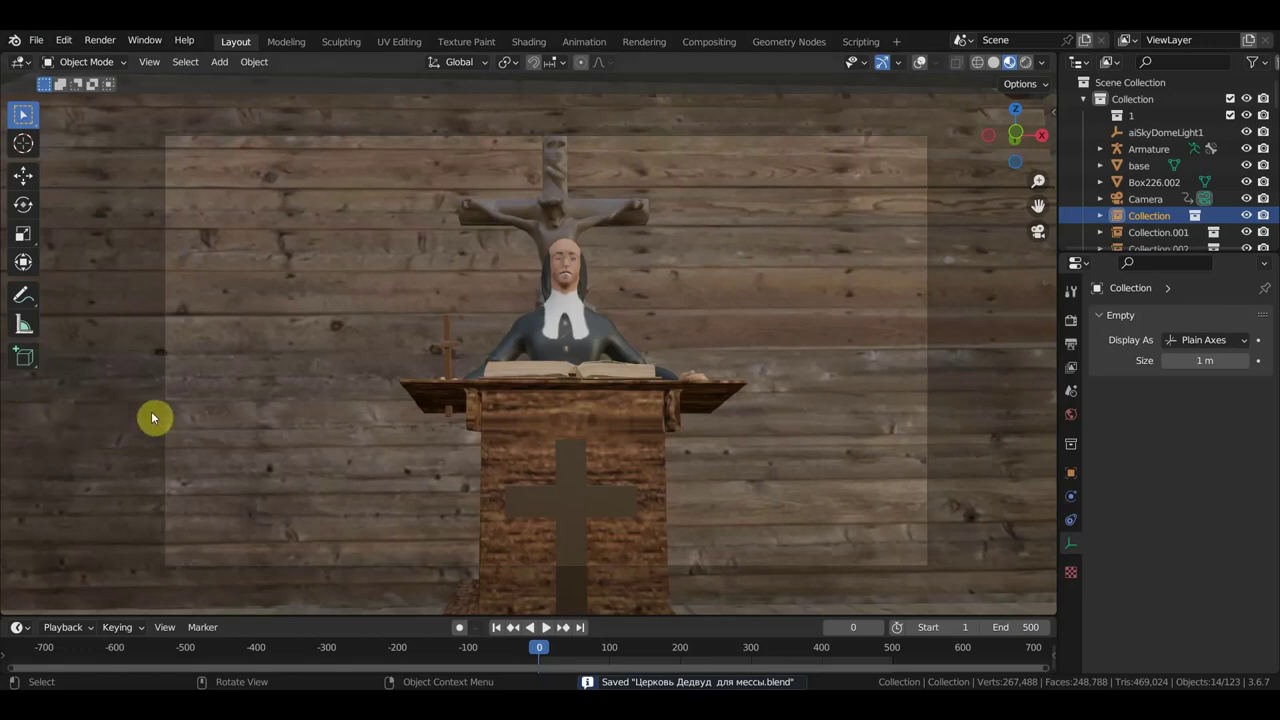
{"action": "left_click", "coordinate": [42, 46]}
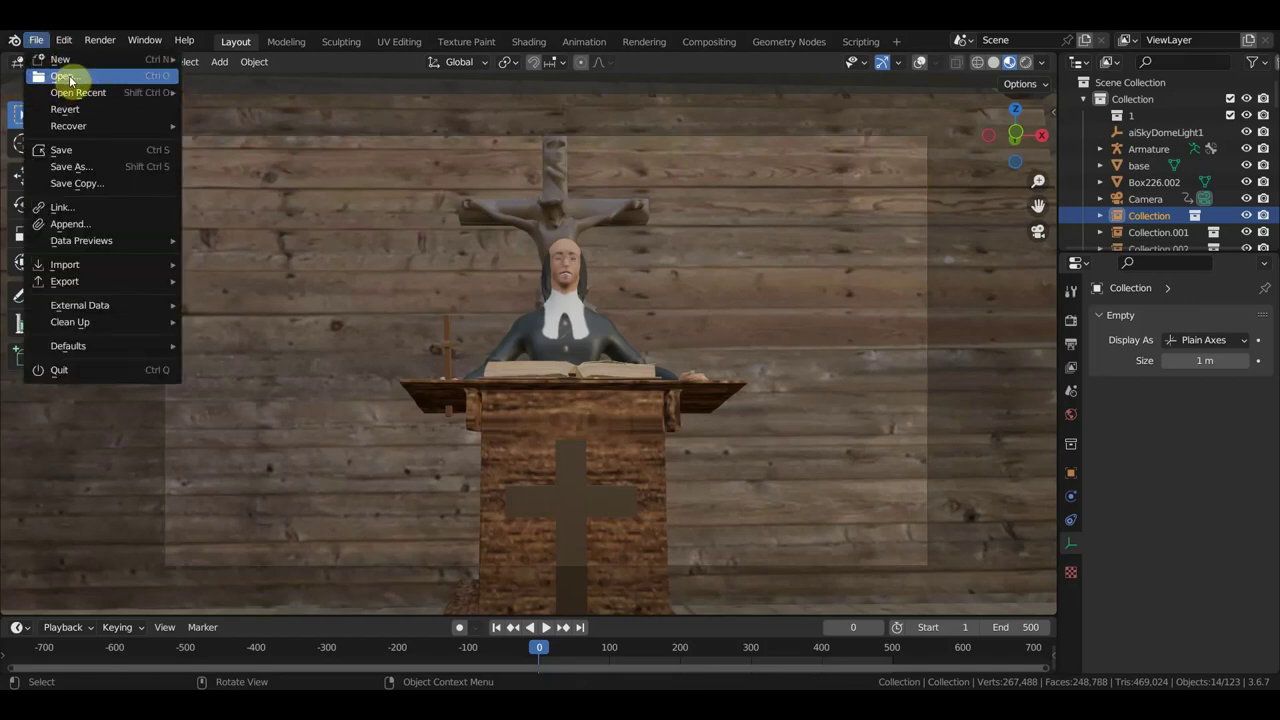
{"action": "left_click", "coordinate": [64, 77]}
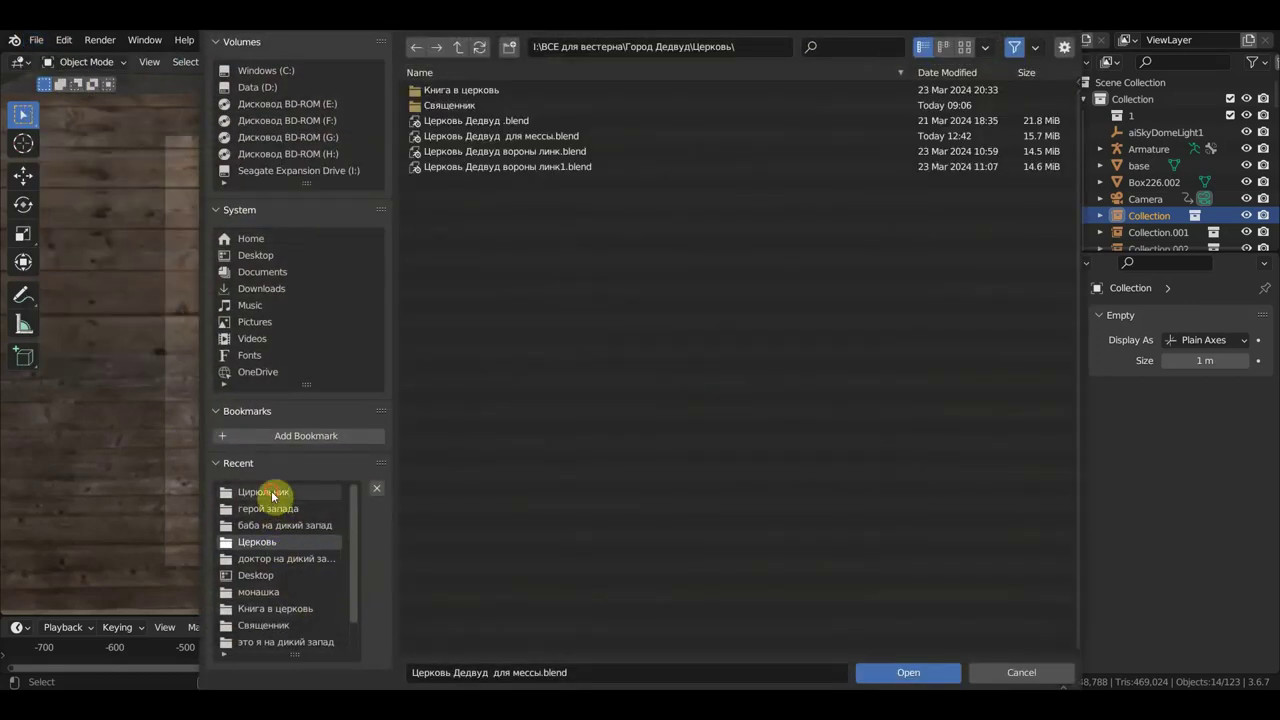
{"action": "left_click", "coordinate": [273, 493]}
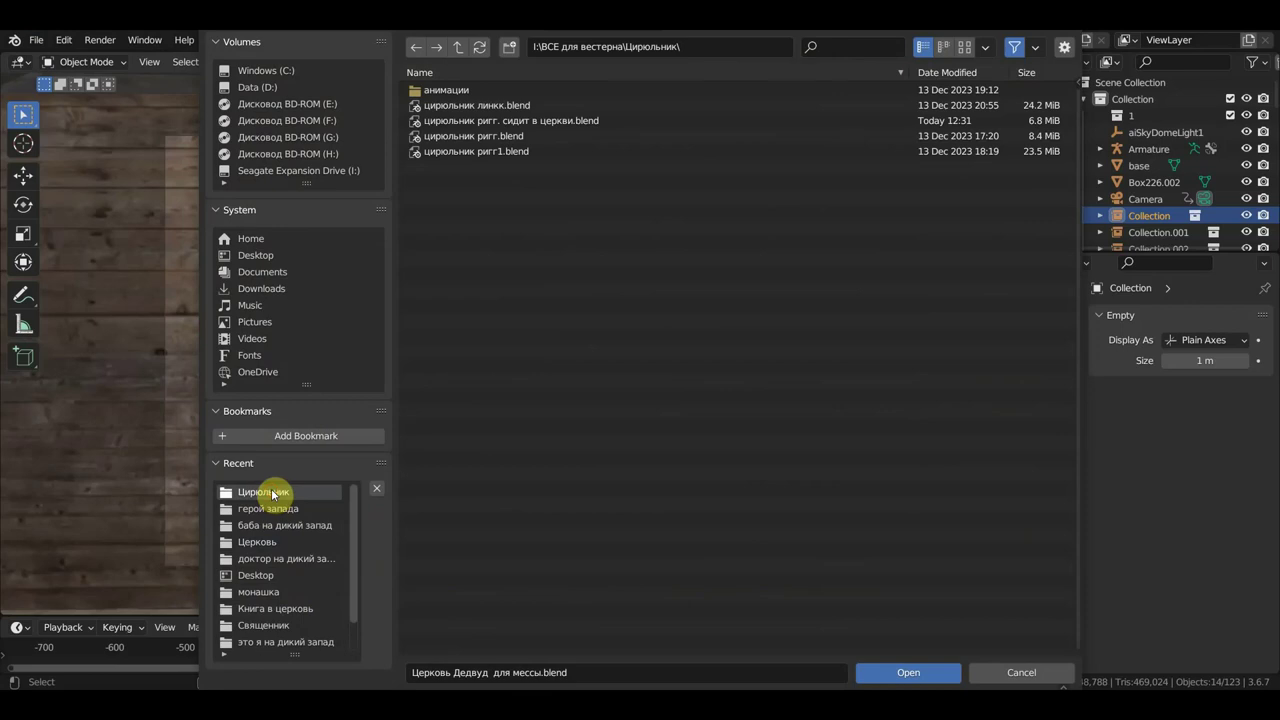
{"action": "left_click", "coordinate": [272, 543]}
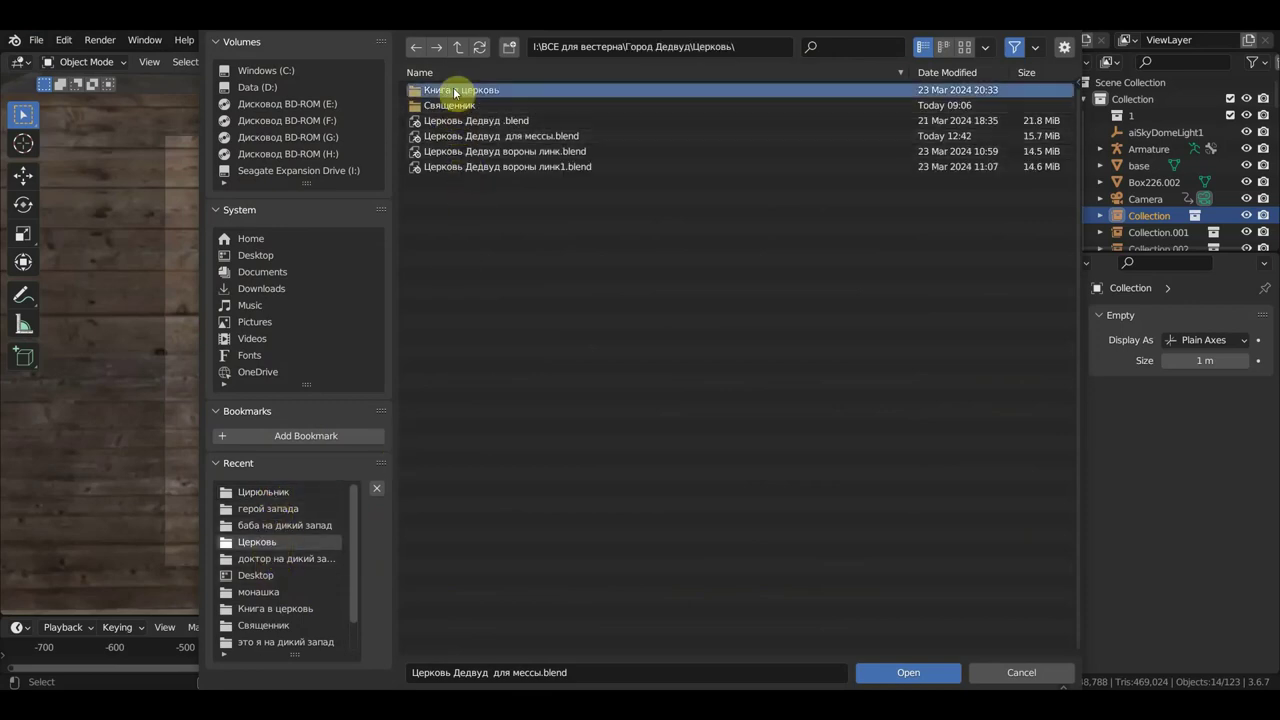
{"action": "double_click", "coordinate": [449, 89]}
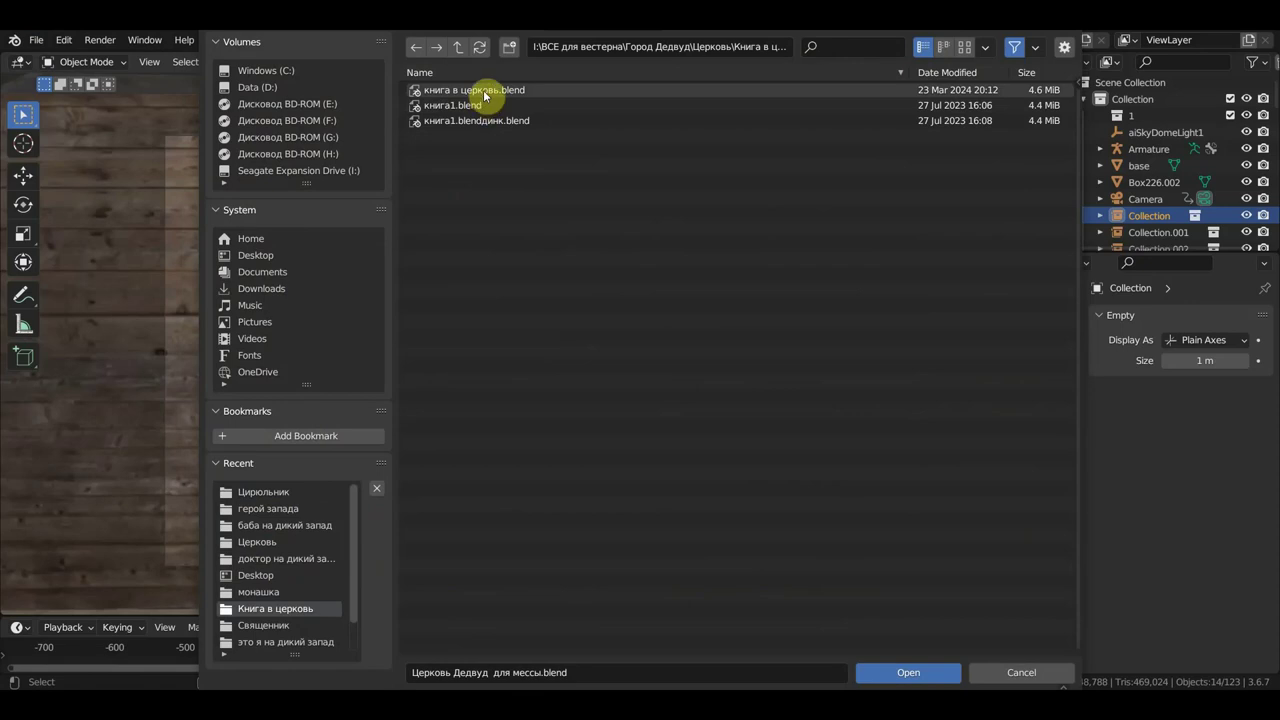
{"action": "double_click", "coordinate": [484, 92]}
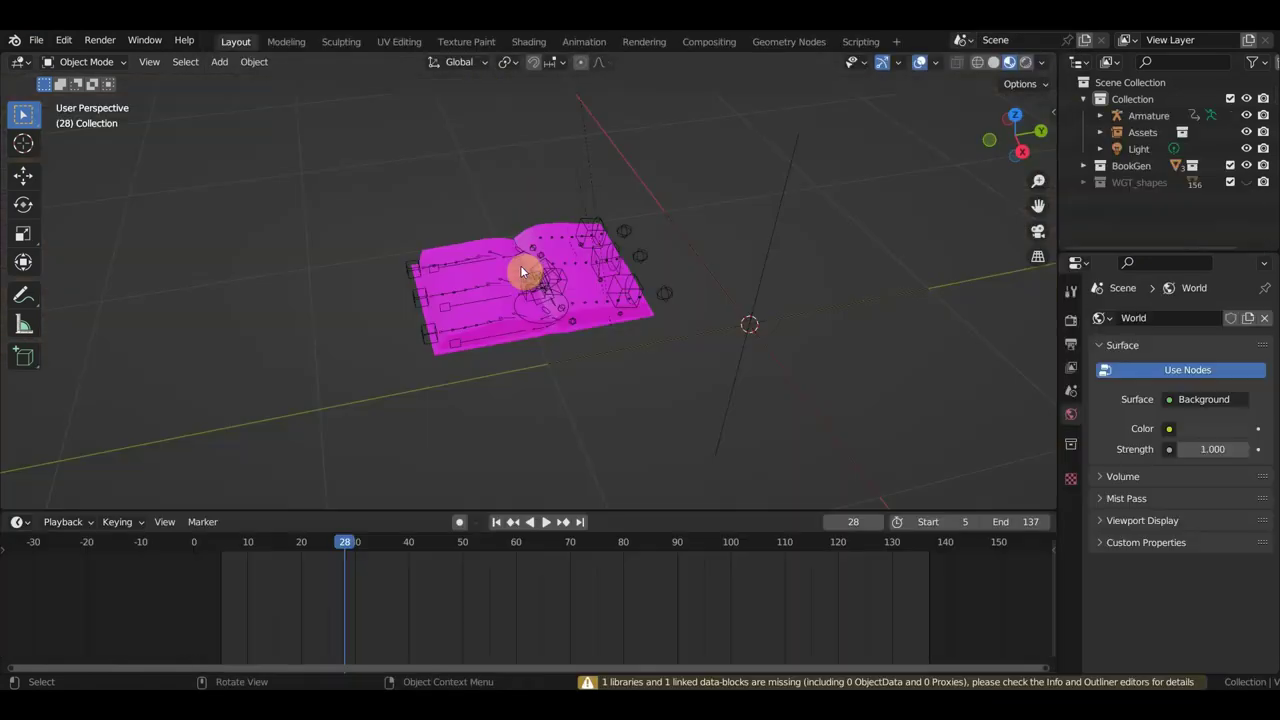
- Find the book's missing texture files by searching the book folder
{"action": "left_click", "coordinate": [35, 40]}
{"action": "mouse_move", "coordinate": [80, 305]}
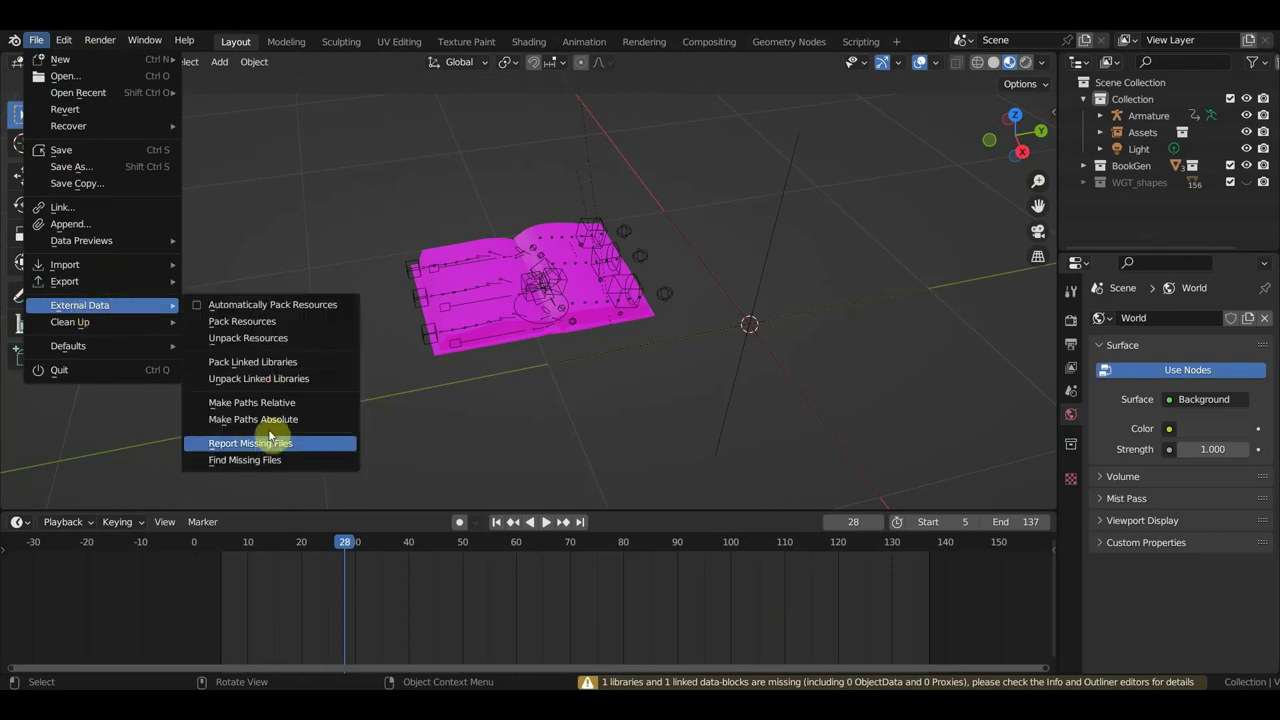
{"action": "left_click", "coordinate": [265, 462]}
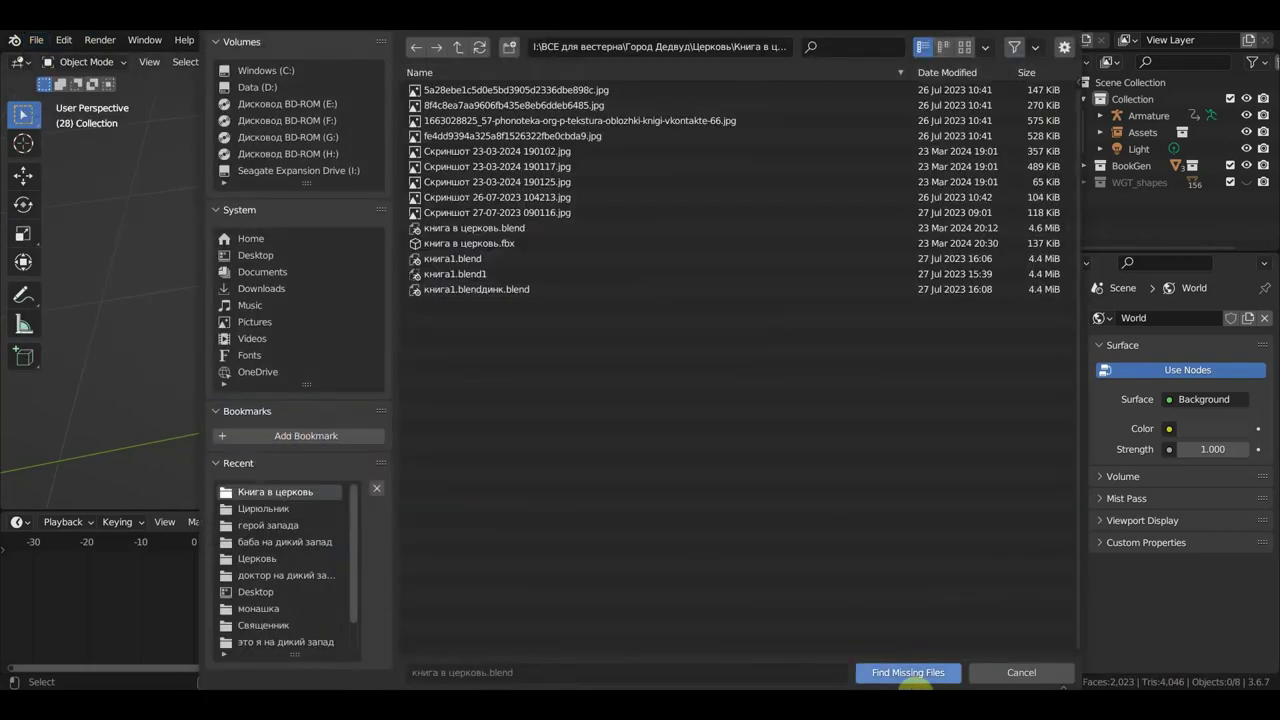
{"action": "left_click", "coordinate": [880, 672]}
- Orbit around the book and scrub from frame 6 until the cover opens at frame 92
{"action": "scroll", "coordinate": [700, 460], "scroll_direction": "up", "scroll_amount": 5}
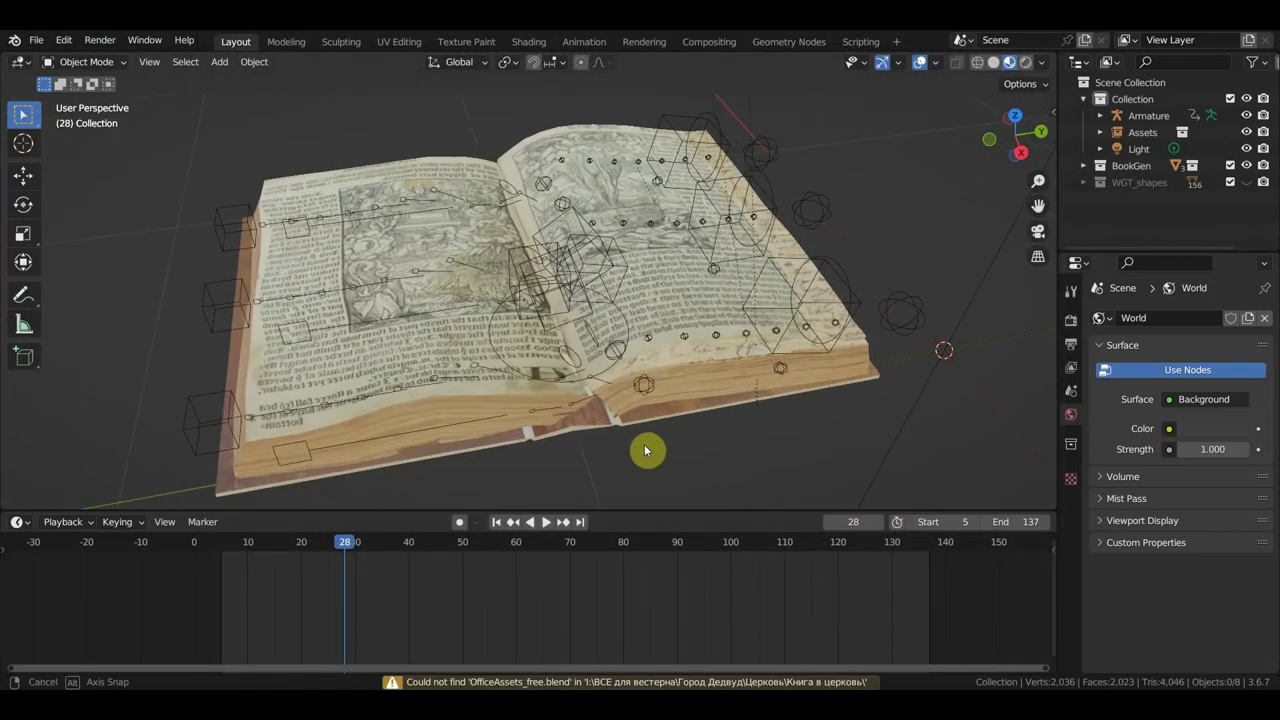
{"action": "mouse_move", "coordinate": [646, 449]}
{"action": "middle_mouse_down"}
{"action": "mouse_move", "coordinate": [645, 265]}
{"action": "mouse_move", "coordinate": [606, 208]}
{"action": "mouse_move", "coordinate": [609, 112]}
{"action": "mouse_move", "coordinate": [609, 163]}
{"action": "mouse_move", "coordinate": [511, 342]}
{"action": "middle_mouse_up"}
{"action": "scroll", "coordinate": [646, 265], "scroll_direction": "up", "scroll_amount": 4}
{"action": "left_click_drag", "start_coordinate": [375, 530], "coordinate": [228, 566]}
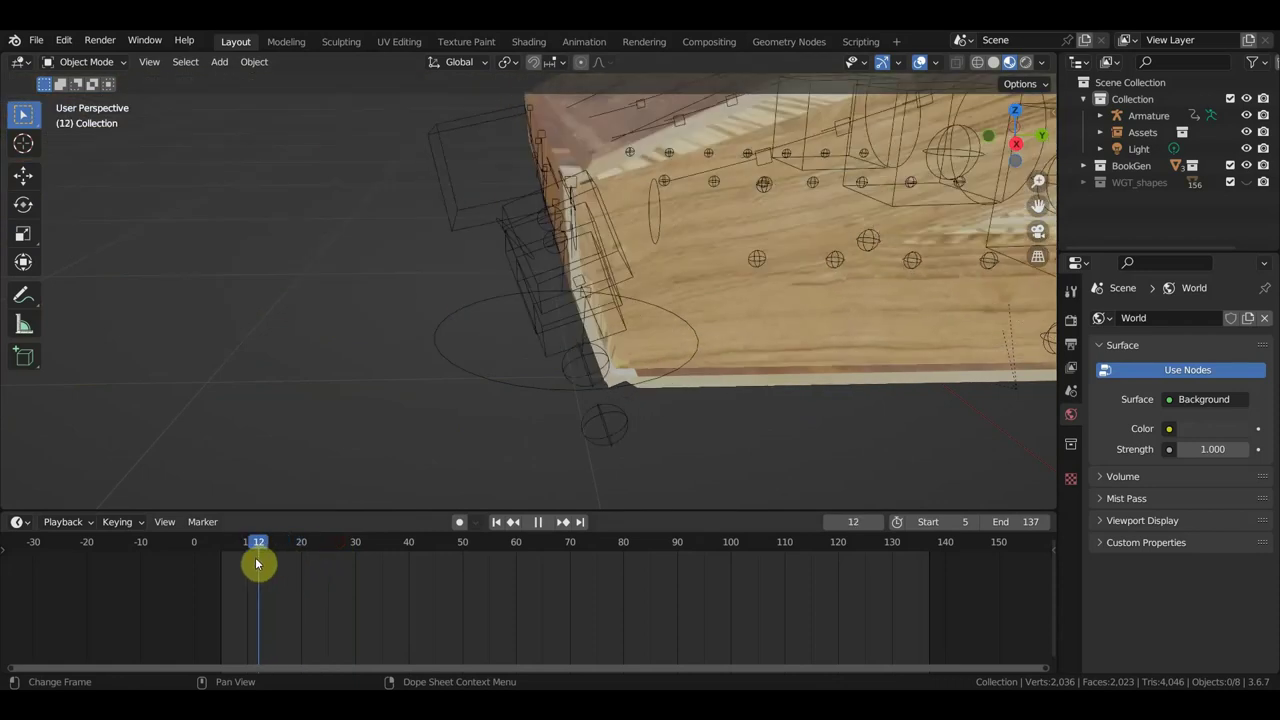
{"action": "mouse_move", "coordinate": [600, 334]}
{"action": "middle_mouse_down"}
{"action": "mouse_move", "coordinate": [657, 403]}
{"action": "mouse_move", "coordinate": [654, 380]}
{"action": "mouse_move", "coordinate": [703, 363]}
{"action": "mouse_move", "coordinate": [573, 325]}
{"action": "middle_mouse_up"}
{"action": "scroll", "coordinate": [573, 325], "scroll_direction": "down", "scroll_amount": 3}
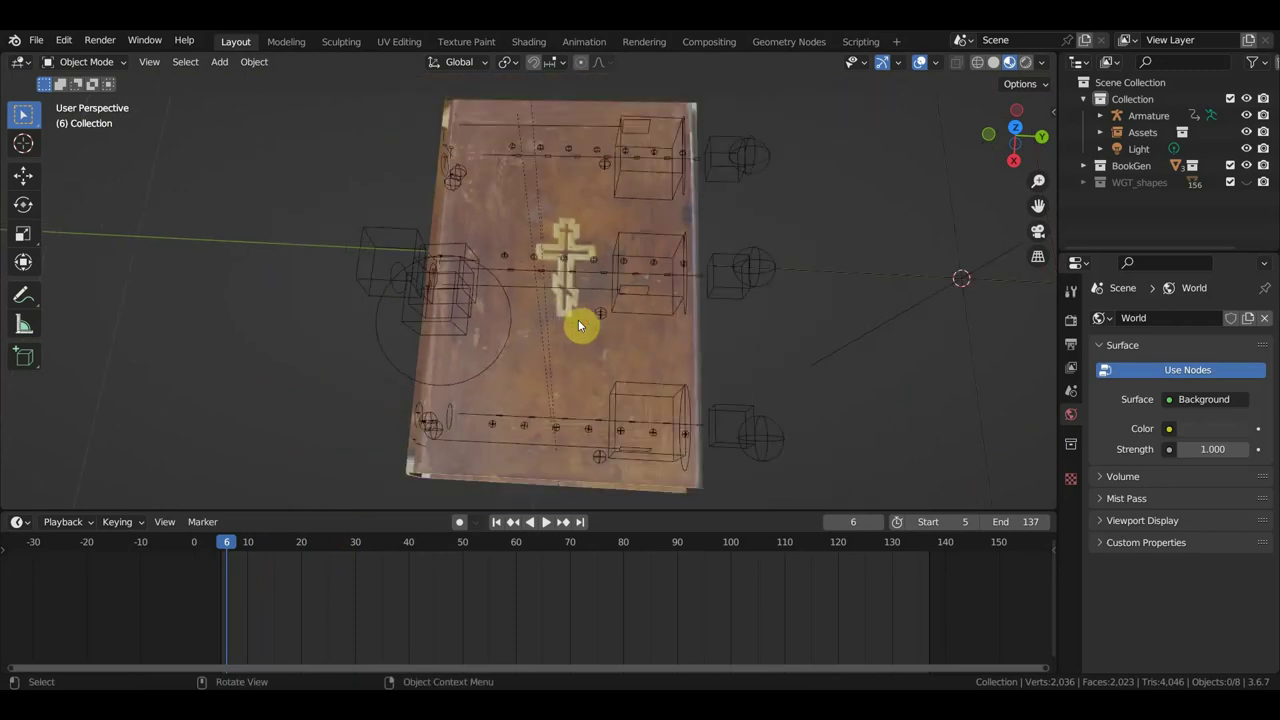
{"action": "mouse_move", "coordinate": [534, 269]}
{"action": "middle_mouse_down"}
{"action": "mouse_move", "coordinate": [727, 158]}
{"action": "mouse_move", "coordinate": [903, 94]}
{"action": "mouse_move", "coordinate": [914, 449]}
{"action": "mouse_move", "coordinate": [710, 485]}
{"action": "mouse_move", "coordinate": [630, 197]}
{"action": "mouse_move", "coordinate": [623, 207]}
{"action": "middle_mouse_up"}
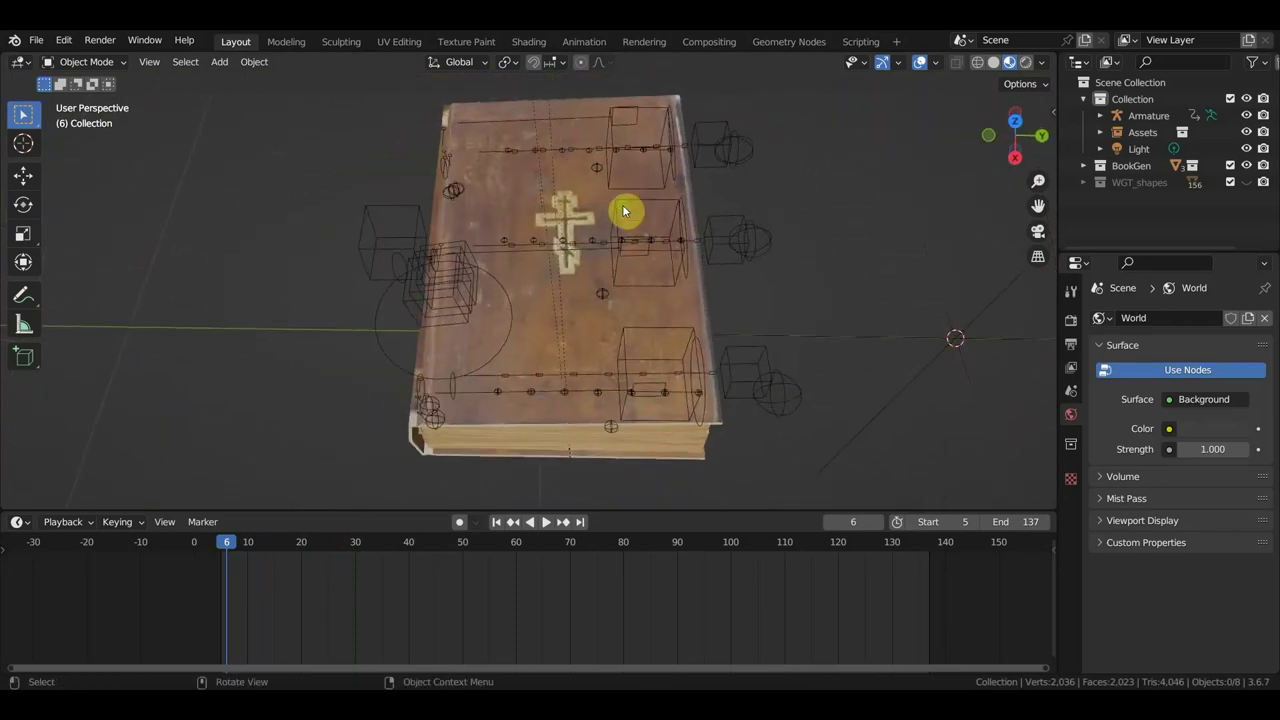
{"action": "mouse_move", "coordinate": [228, 544]}
{"action": "left_mouse_down"}
{"action": "mouse_move", "coordinate": [797, 580]}
{"action": "mouse_move", "coordinate": [689, 583]}
{"action": "left_mouse_up"}
{"action": "mouse_move", "coordinate": [720, 440]}
{"action": "middle_mouse_down"}
{"action": "mouse_move", "coordinate": [731, 414]}
{"action": "mouse_move", "coordinate": [706, 380]}
{"action": "middle_mouse_up"}
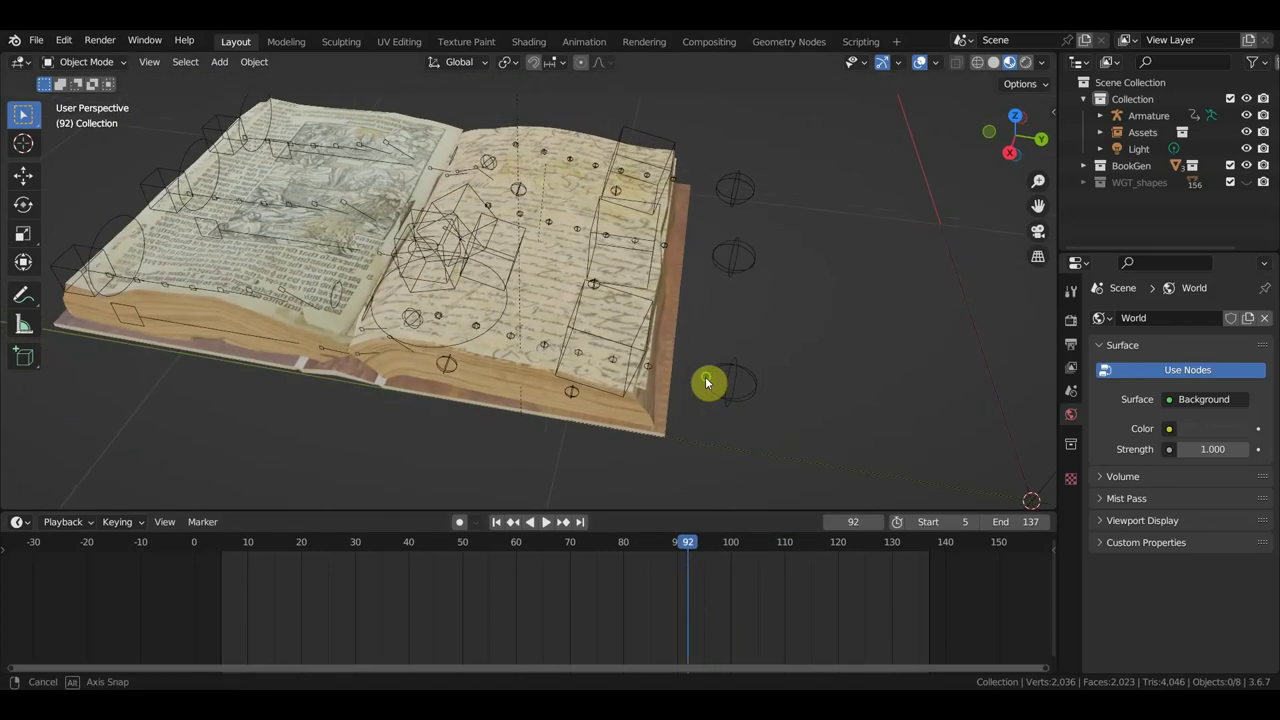
- Box-select all the book's parts and scrub back to frame 72
{"action": "left_click_drag", "start_coordinate": [718, 400], "coordinate": [180, 84]}
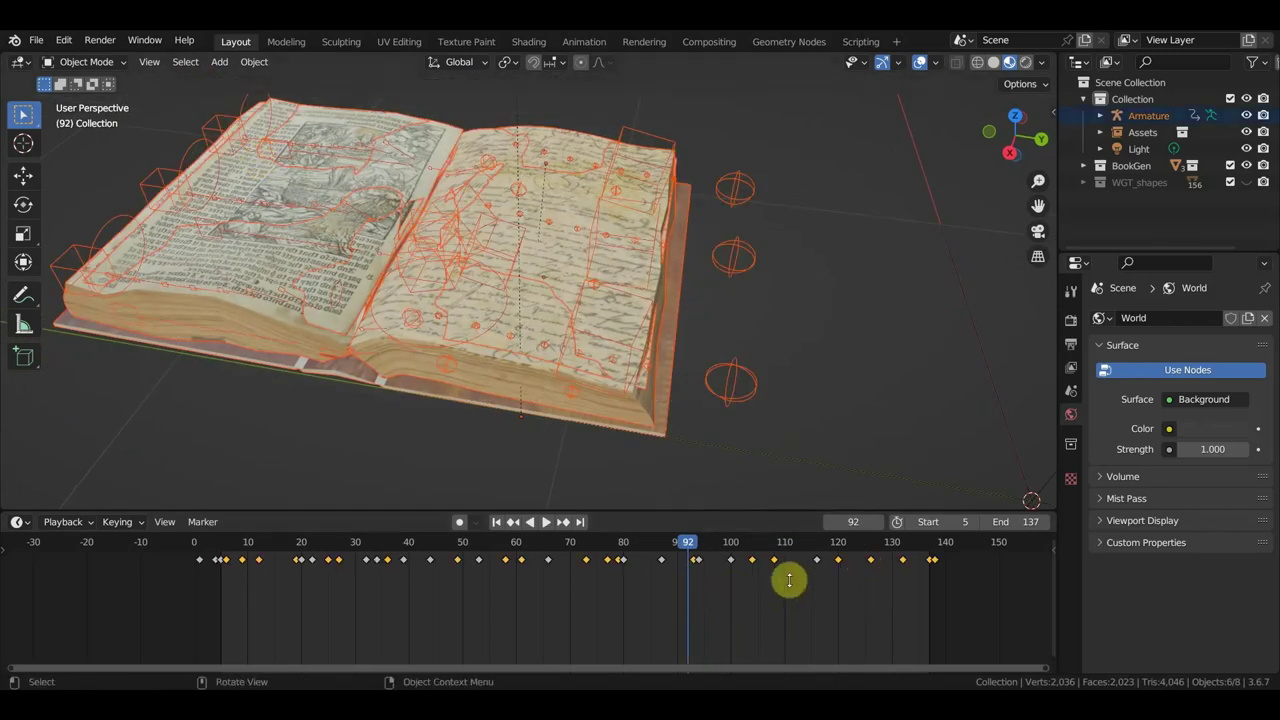
{"action": "middle_click_drag", "start_coordinate": [691, 419], "coordinate": [797, 444]}
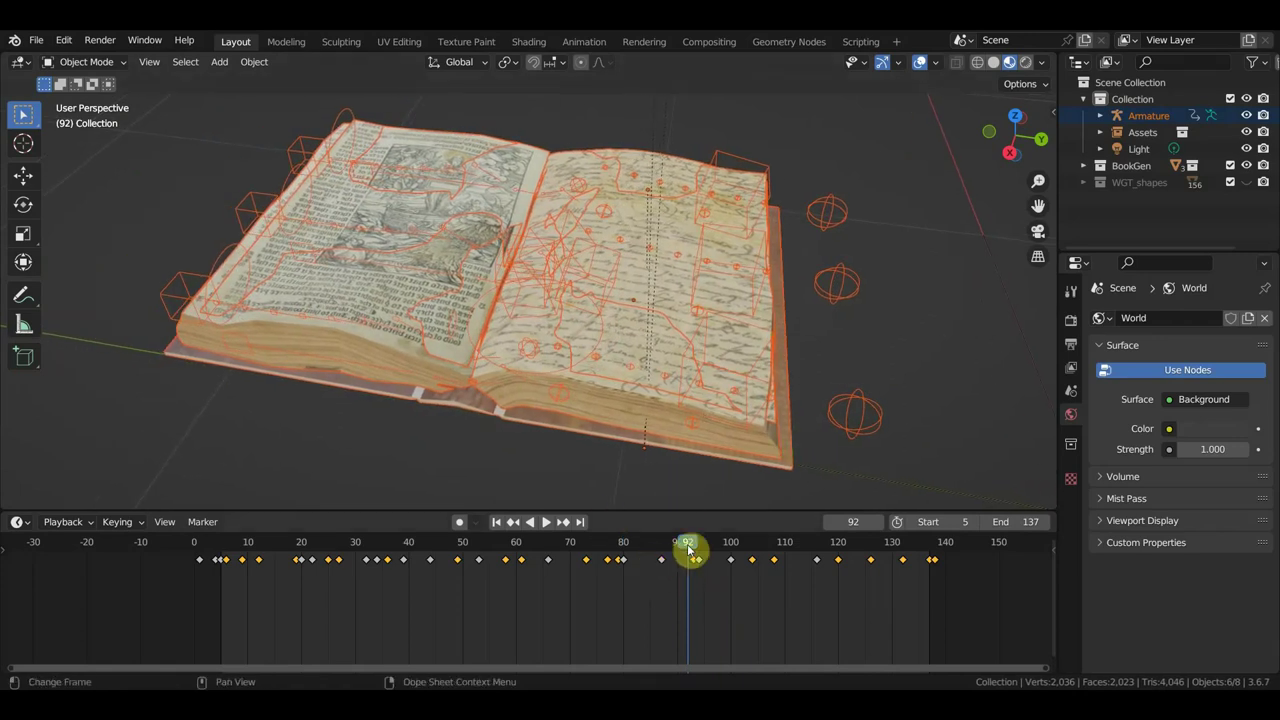
{"action": "mouse_move", "coordinate": [689, 548]}
{"action": "left_mouse_down"}
{"action": "mouse_move", "coordinate": [246, 571]}
{"action": "mouse_move", "coordinate": [467, 610]}
{"action": "left_mouse_up"}
{"action": "scroll", "coordinate": [565, 452], "scroll_direction": "down", "scroll_amount": 3}
{"action": "mouse_move", "coordinate": [608, 437]}
{"action": "middle_mouse_down"}
{"action": "mouse_move", "coordinate": [617, 460]}
{"action": "mouse_move", "coordinate": [748, 443]}
{"action": "mouse_move", "coordinate": [614, 437]}
{"action": "middle_mouse_up"}
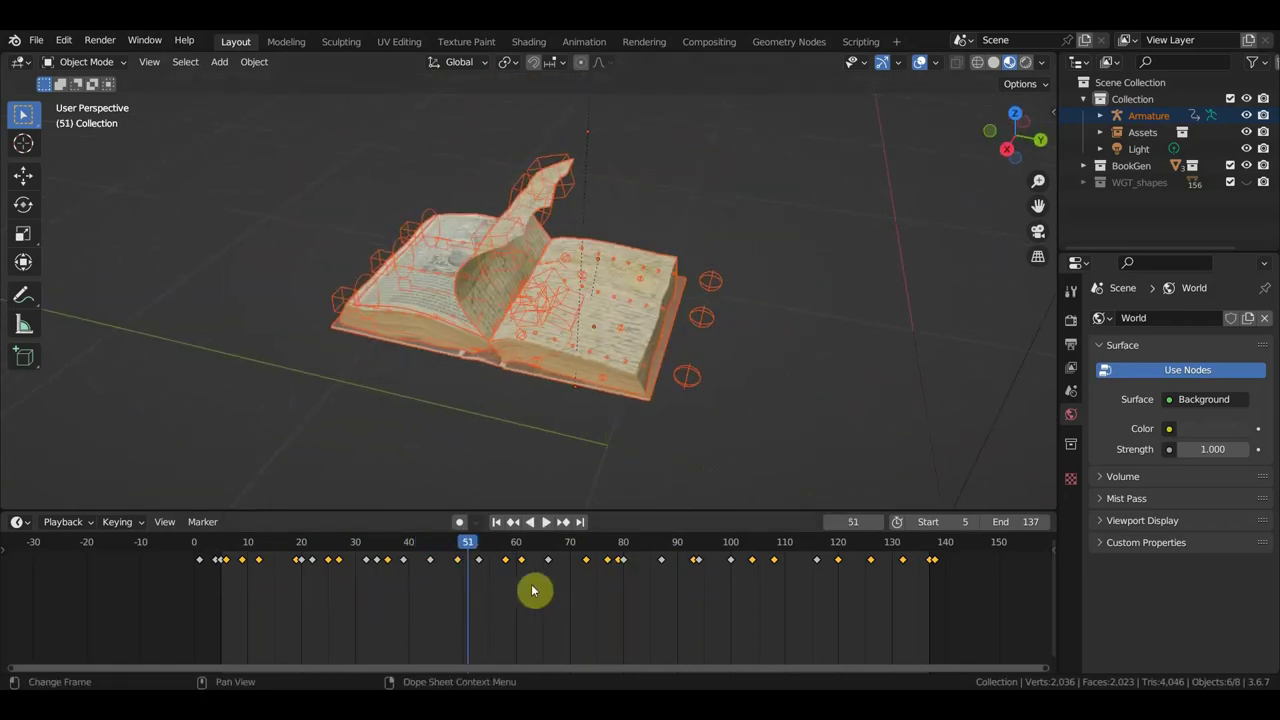
- Play and scrub the page turns through to the closed book at frame 137, orbiting around it
{"action": "key", "text": "space"}
{"action": "left_click_drag", "start_coordinate": [519, 545], "coordinate": [755, 563]}
{"action": "mouse_move", "coordinate": [785, 569]}
{"action": "left_mouse_down"}
{"action": "mouse_move", "coordinate": [897, 594]}
{"action": "mouse_move", "coordinate": [925, 551]}
{"action": "left_mouse_up"}
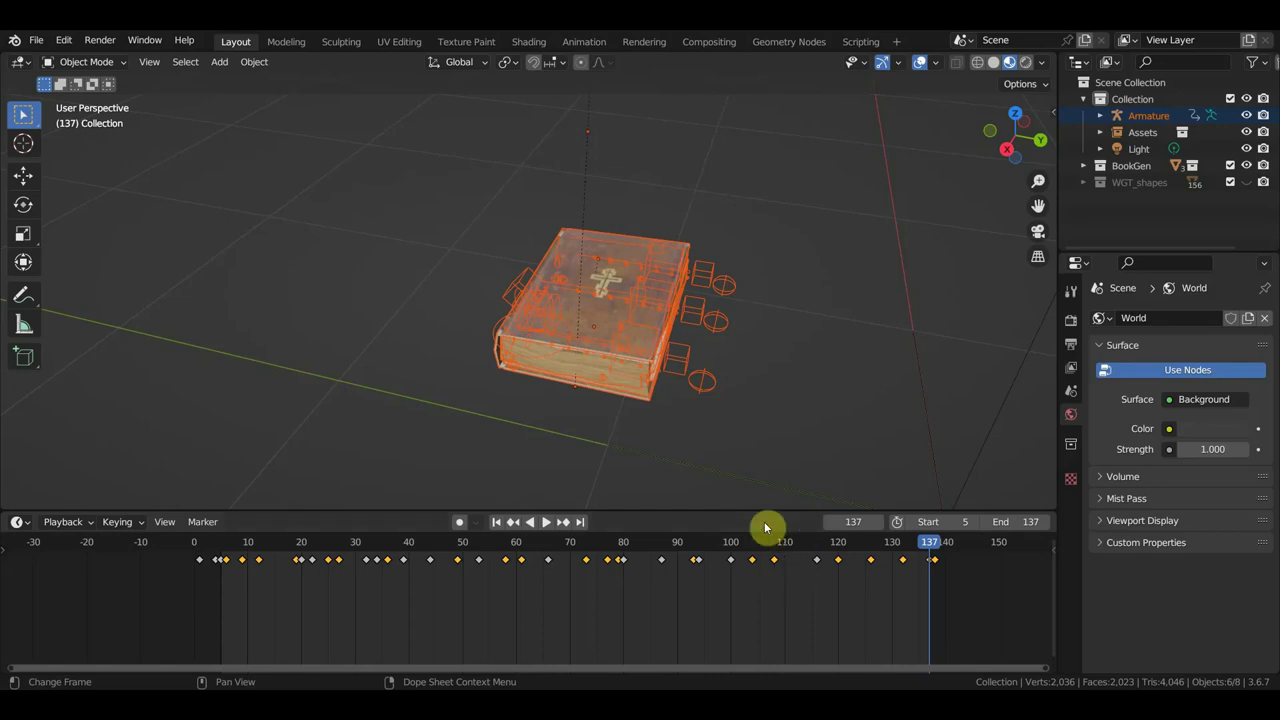
{"action": "mouse_move", "coordinate": [760, 460]}
{"action": "middle_mouse_down"}
{"action": "mouse_move", "coordinate": [778, 430]}
{"action": "mouse_move", "coordinate": [716, 338]}
{"action": "mouse_move", "coordinate": [769, 318]}
{"action": "mouse_move", "coordinate": [761, 290]}
{"action": "mouse_move", "coordinate": [738, 284]}
{"action": "middle_mouse_up"}
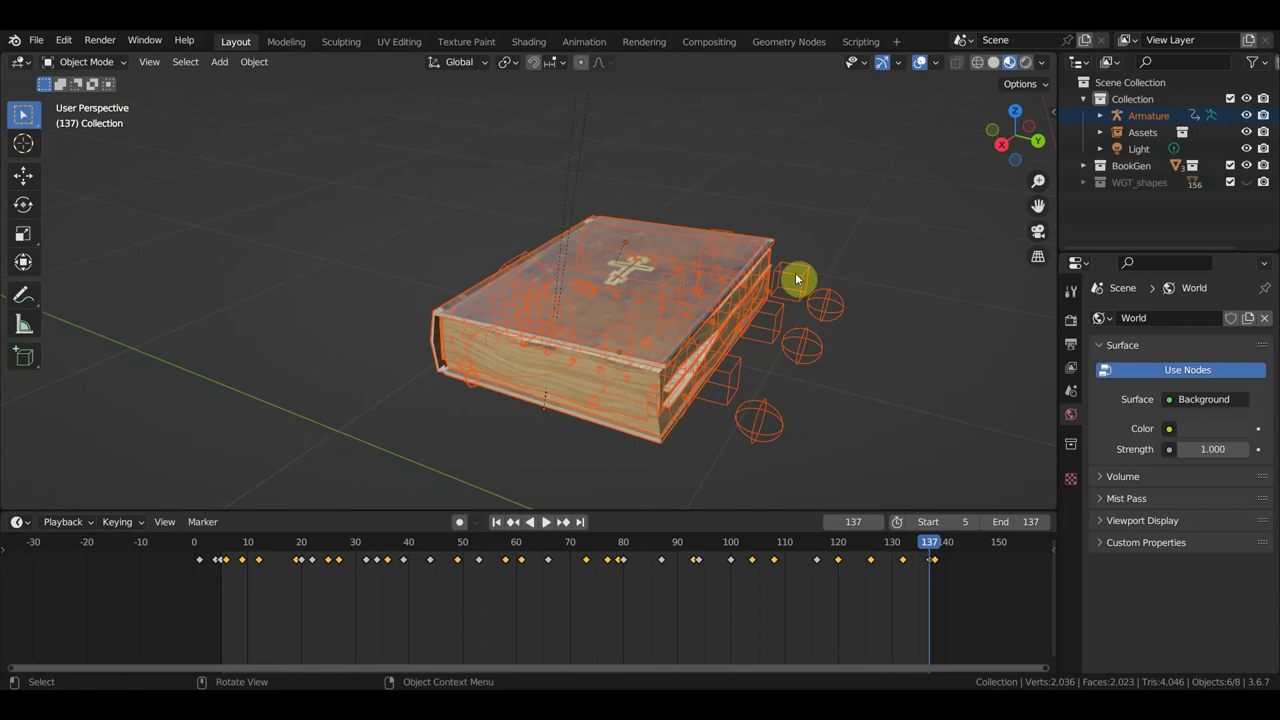
{"action": "mouse_move", "coordinate": [786, 243]}
{"action": "middle_mouse_down"}
{"action": "mouse_move", "coordinate": [726, 306]}
{"action": "mouse_move", "coordinate": [611, 307]}
{"action": "mouse_move", "coordinate": [608, 277]}
{"action": "mouse_move", "coordinate": [729, 329]}
{"action": "mouse_move", "coordinate": [726, 350]}
{"action": "middle_mouse_up"}
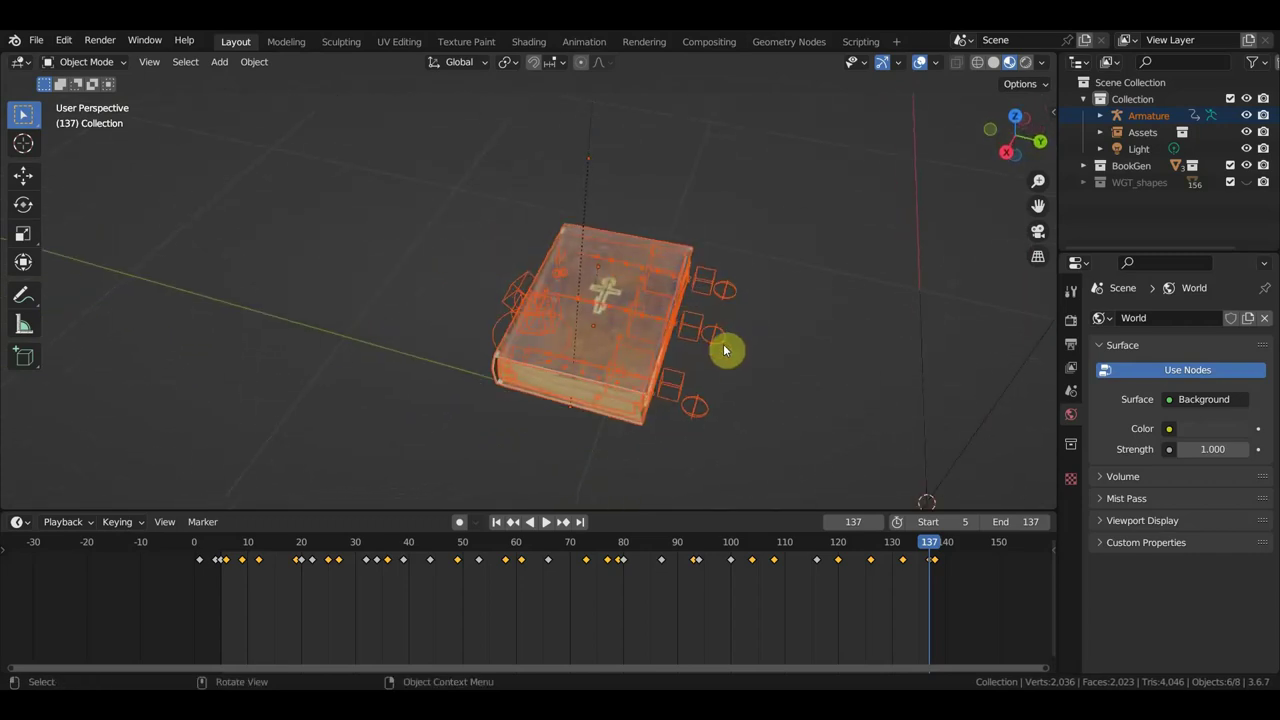